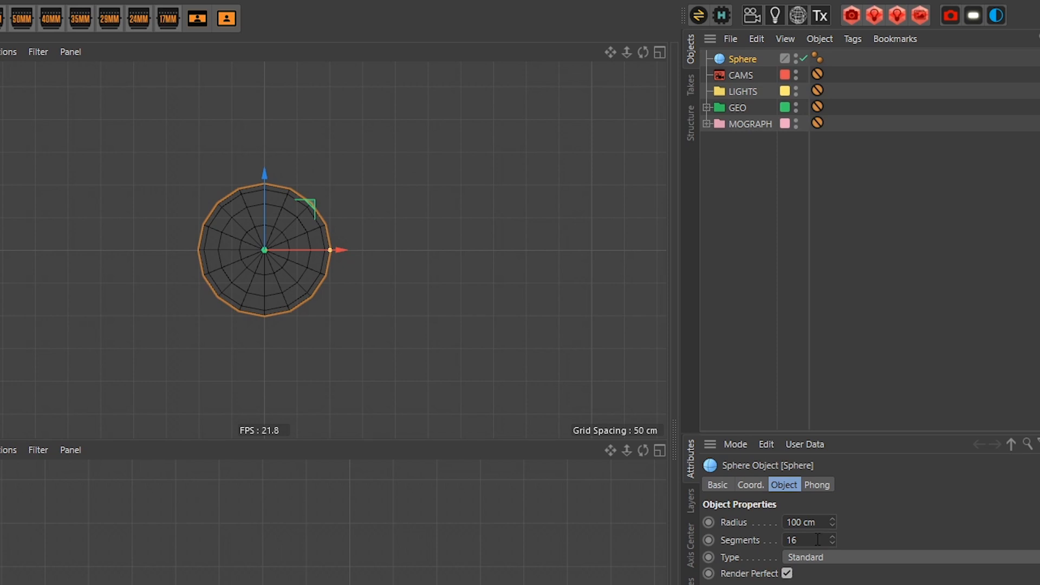
Set the sphere's segments to 90 and rename it Emitter
drag(816, 537, 766, 554)
text(90)
key(Return)
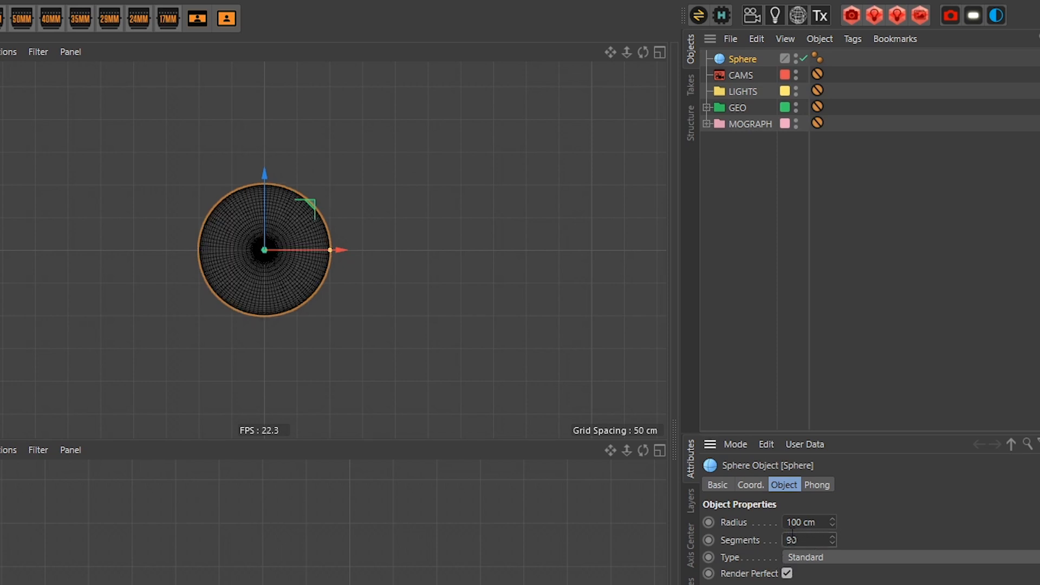
double_click(750, 59)
text(Emitter)
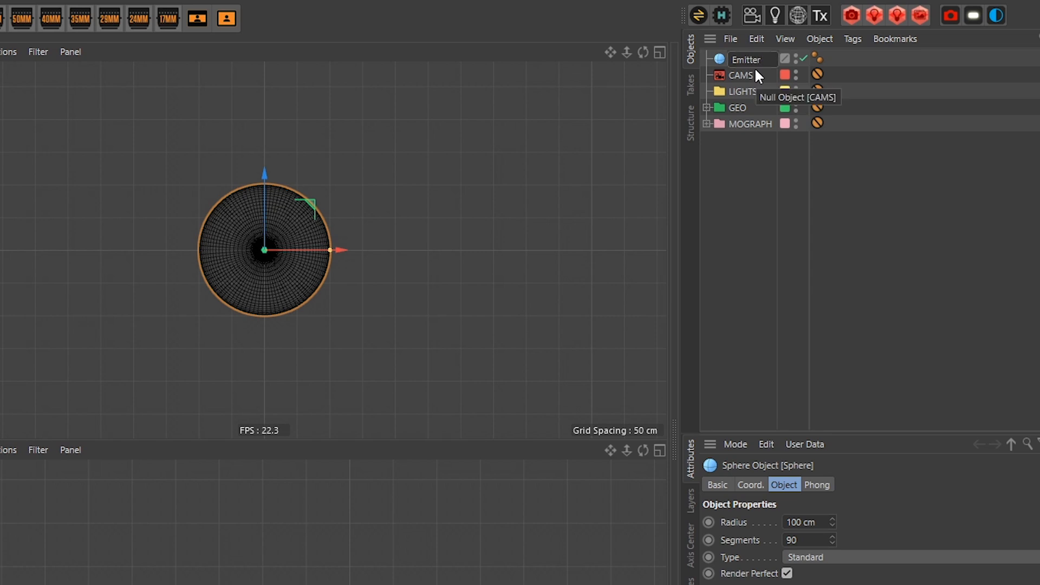
key(Return)
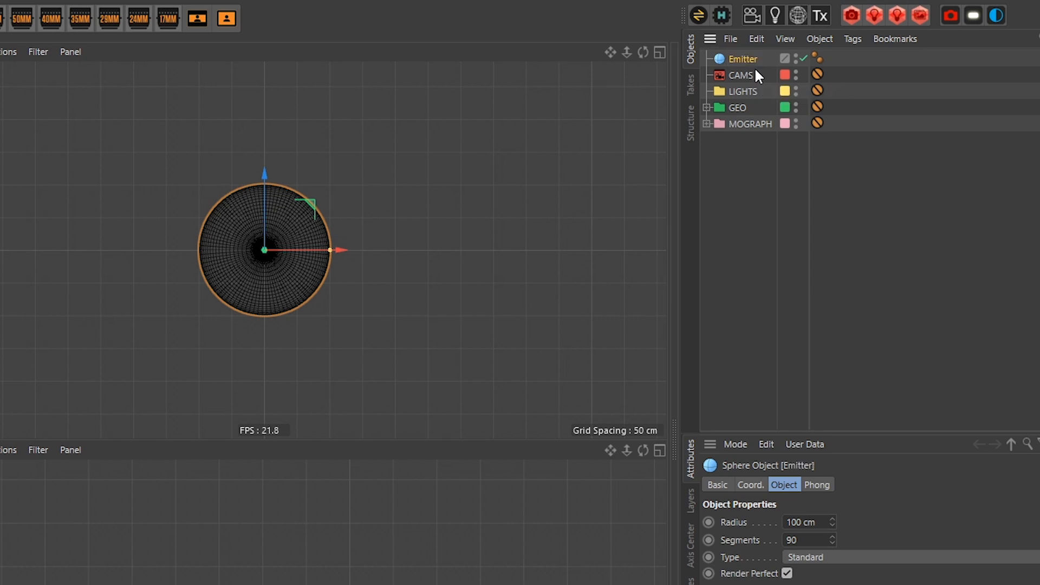
Duplicate the Emitter sphere and rename the copy Orbs
key(ctrl+c)
key(ctrl+v)
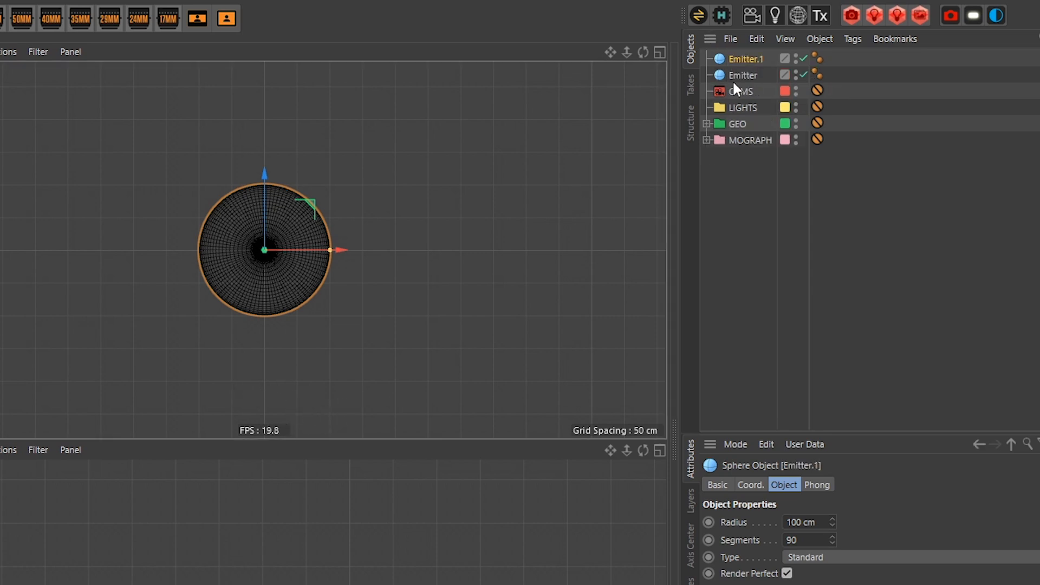
double_click(752, 57)
text(Orbs)
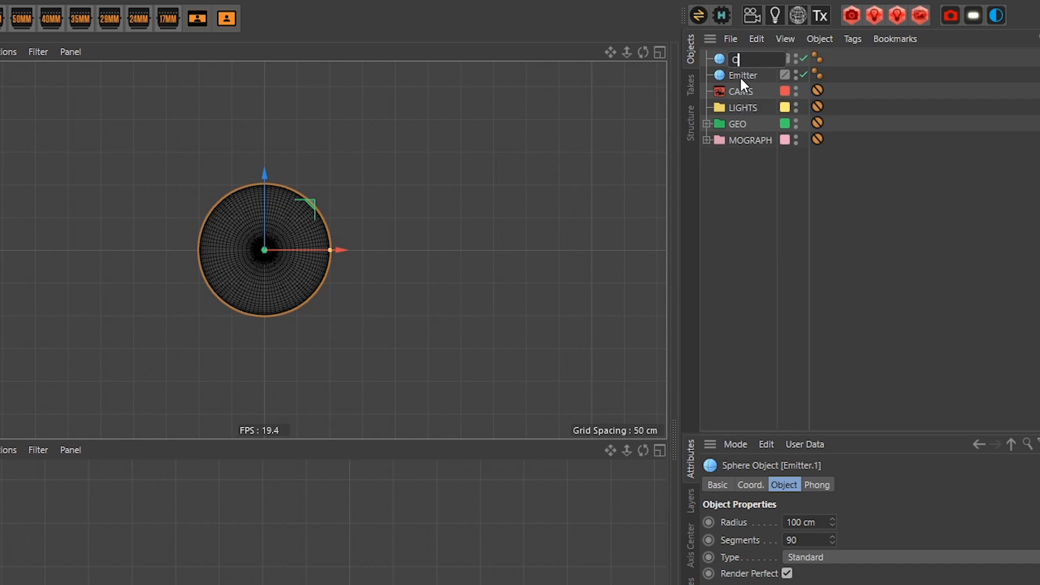
key(Return)
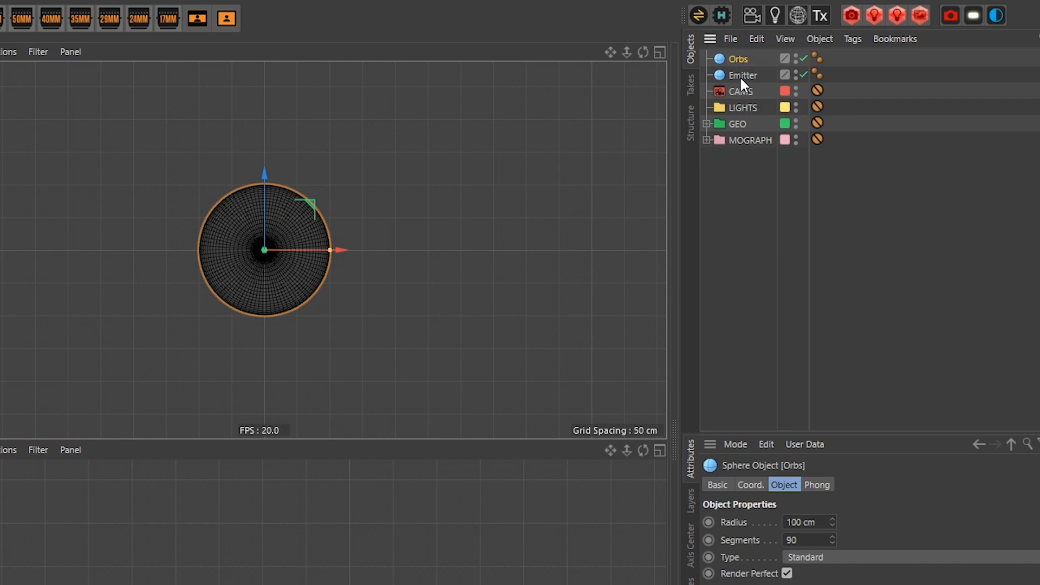
Set the Orbs sphere's radius to 90 cm
click(824, 522)
text(90)
key(Return)
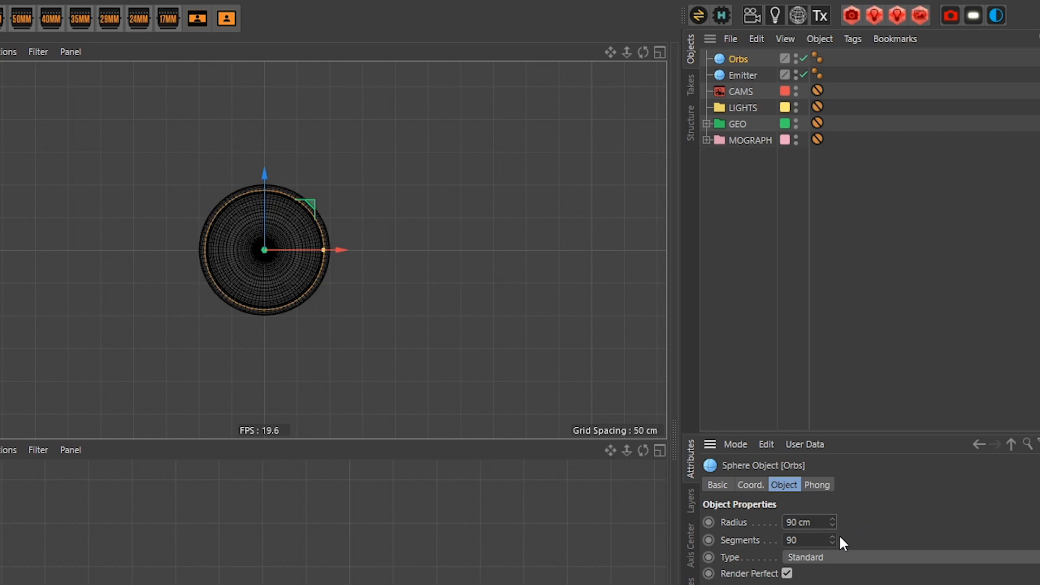
Set the Orbs sphere's radius to 50 cm
click(802, 522)
text(50)
key(Return)
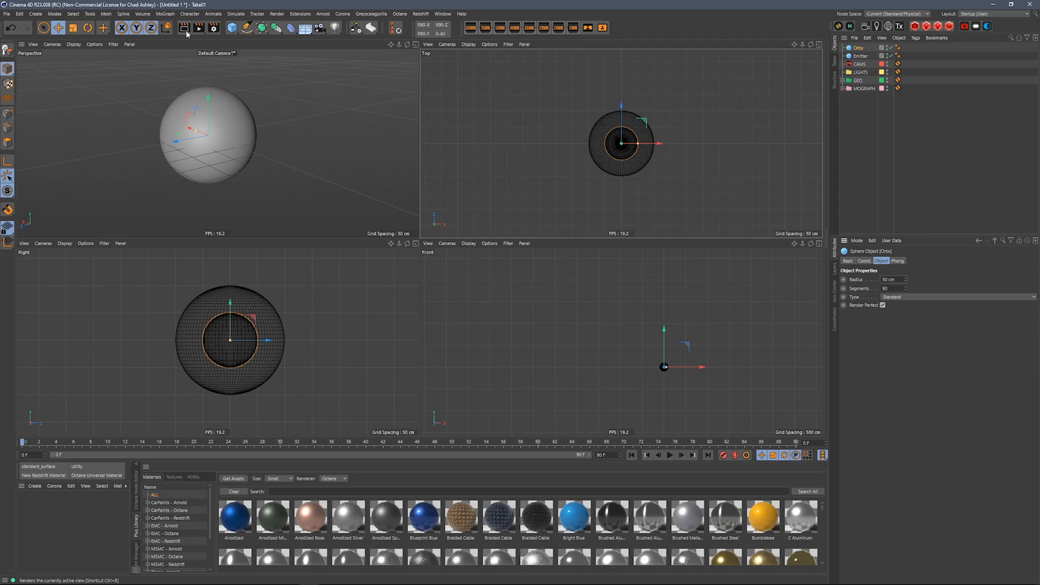
Put the Orbs sphere inside a Cloner in Object mode, using the Emitter as the object to clone onto
click(165, 14)
alt+click(168, 39)
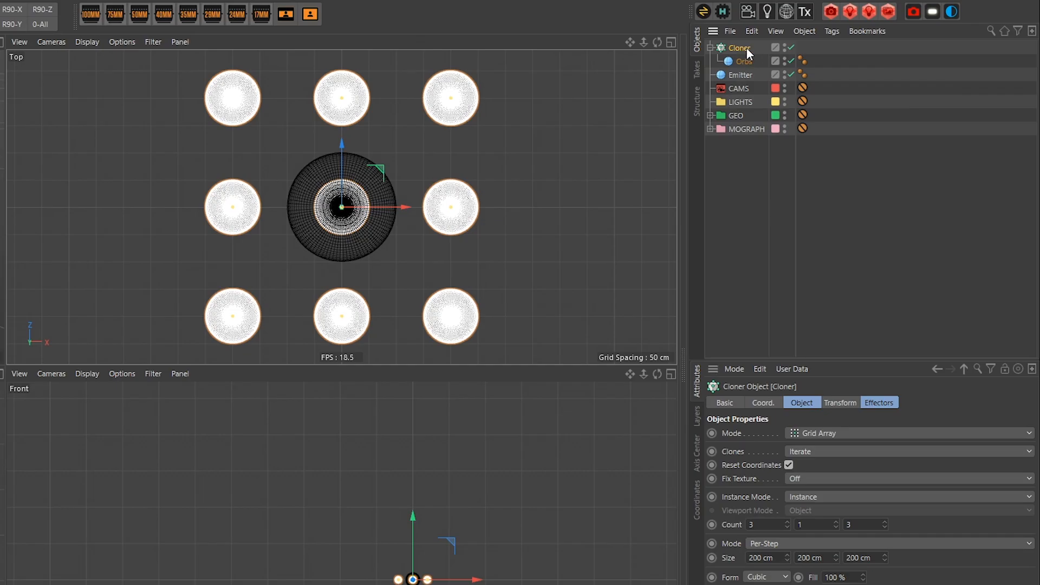
click(814, 437)
click(821, 444)
drag(736, 74, 830, 525)
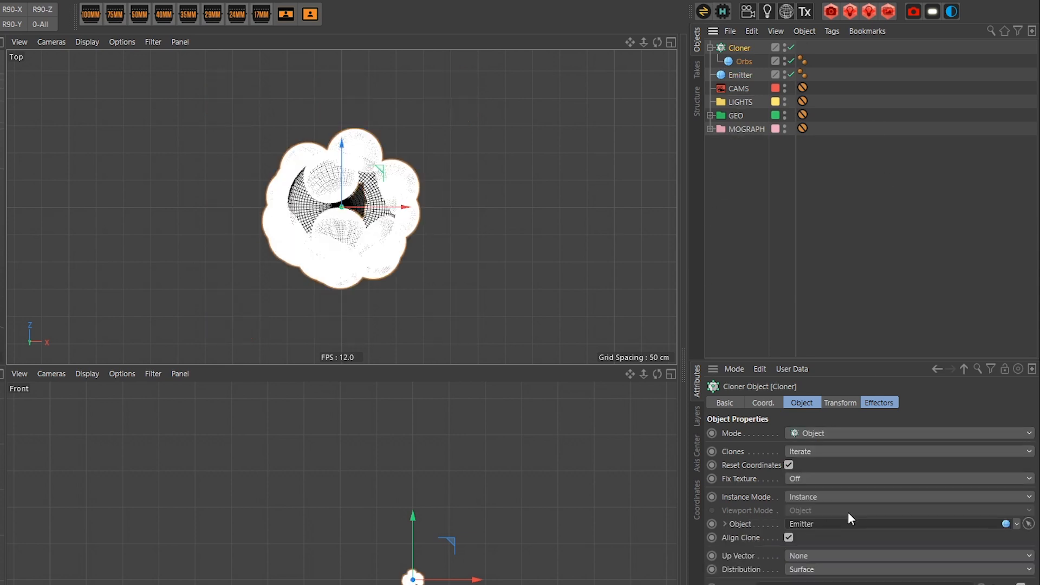
Rename the Cloner as Orb Cloner
double_click(747, 46)
text(Orb Cloner)
key(Return)
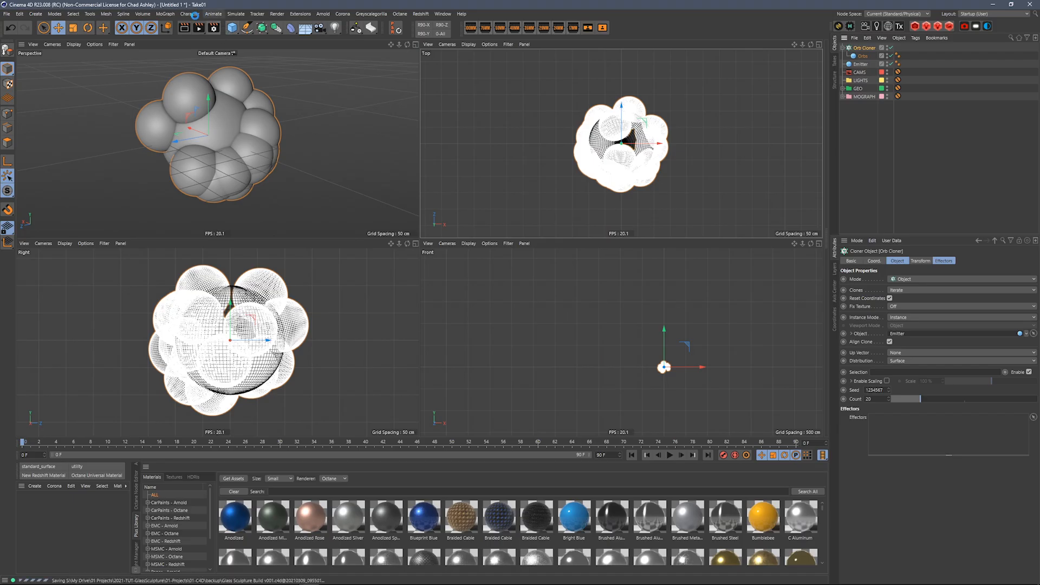
Add a Random effector to the Orb Cloner and turn off its position variation
click(166, 14)
mouse_move(185, 26)
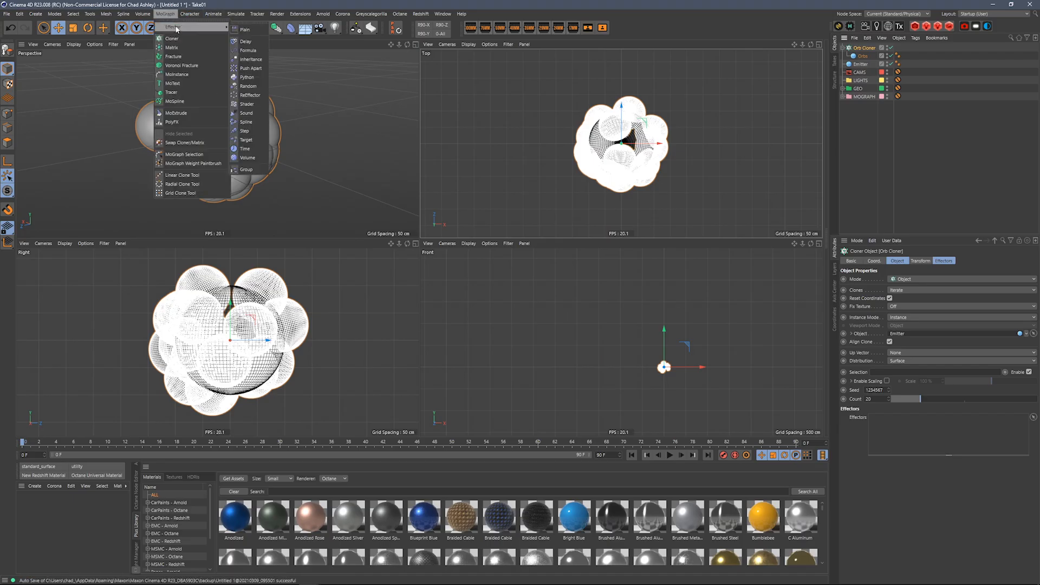
click(261, 90)
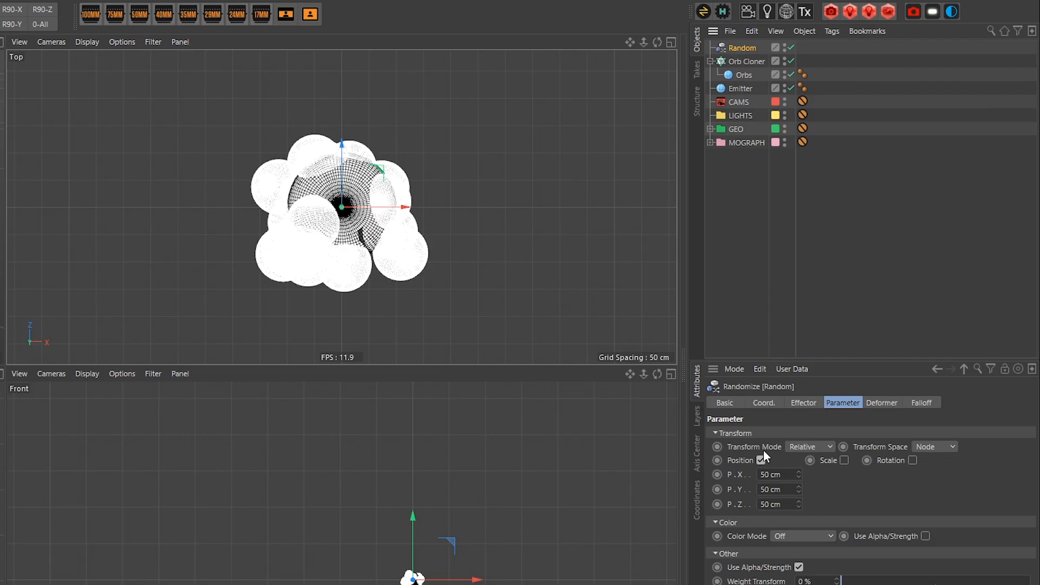
click(761, 460)
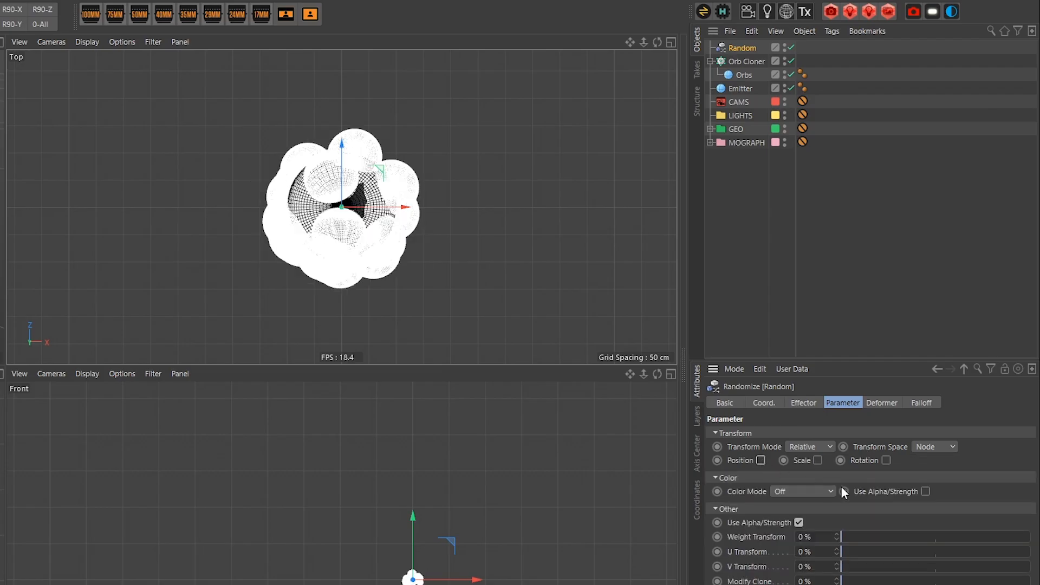
Enable uniform scale variation on the Random effector with a scale of 0.5
click(818, 460)
click(849, 518)
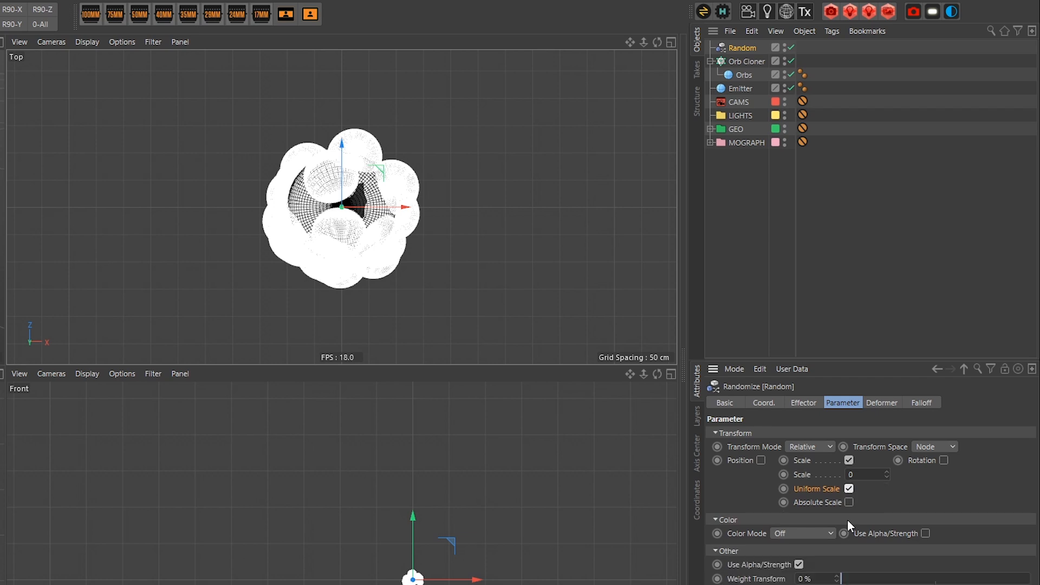
text(.5)
key(Return)
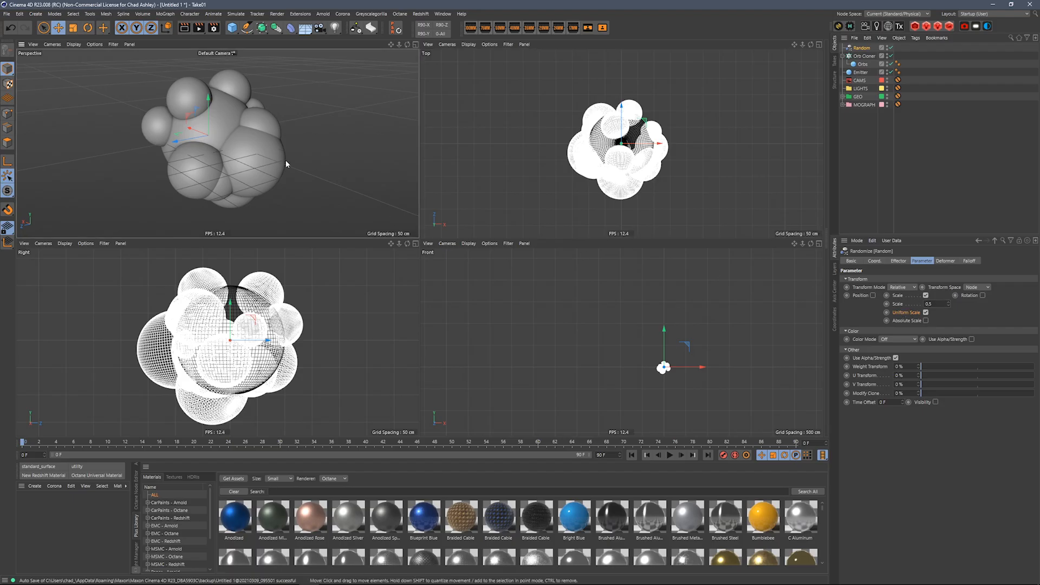
Enlarge the perspective view and add a Volume Builder as parent of both the Orb Cloner and the Emitter
middle_click(286, 164)
alt+drag(434, 298, 471, 228)
alt+middle_drag(506, 248, 529, 263)
alt+drag(529, 262, 461, 238)
alt+middle_drag(461, 239, 412, 252)
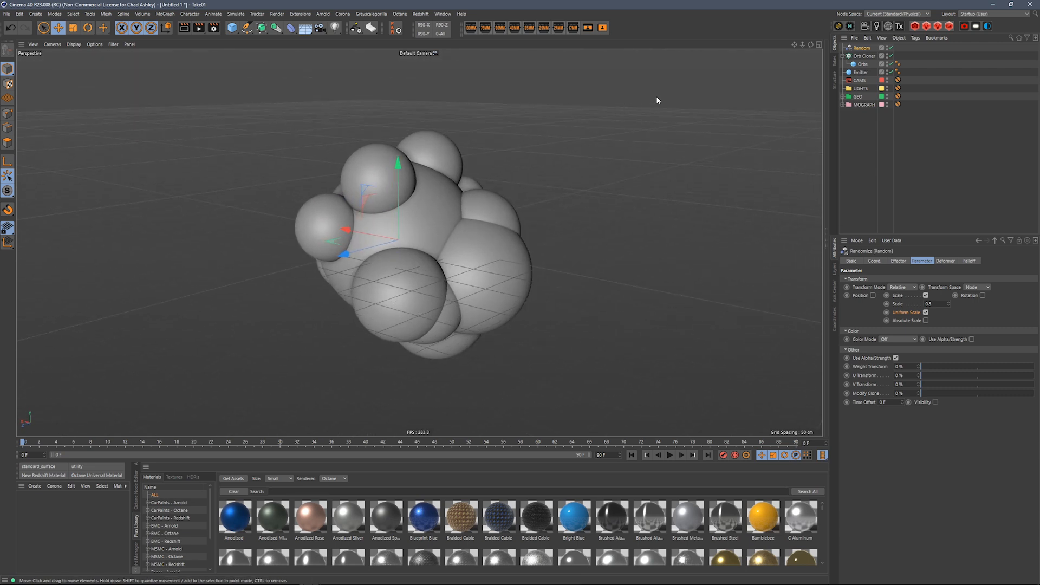
click(862, 56)
ctrl+click(867, 72)
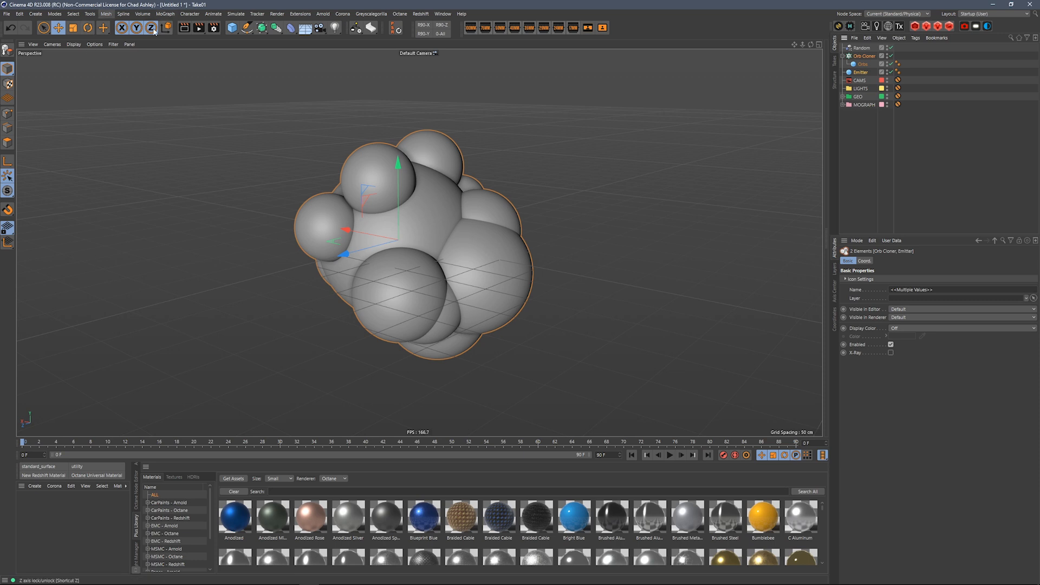
click(143, 15)
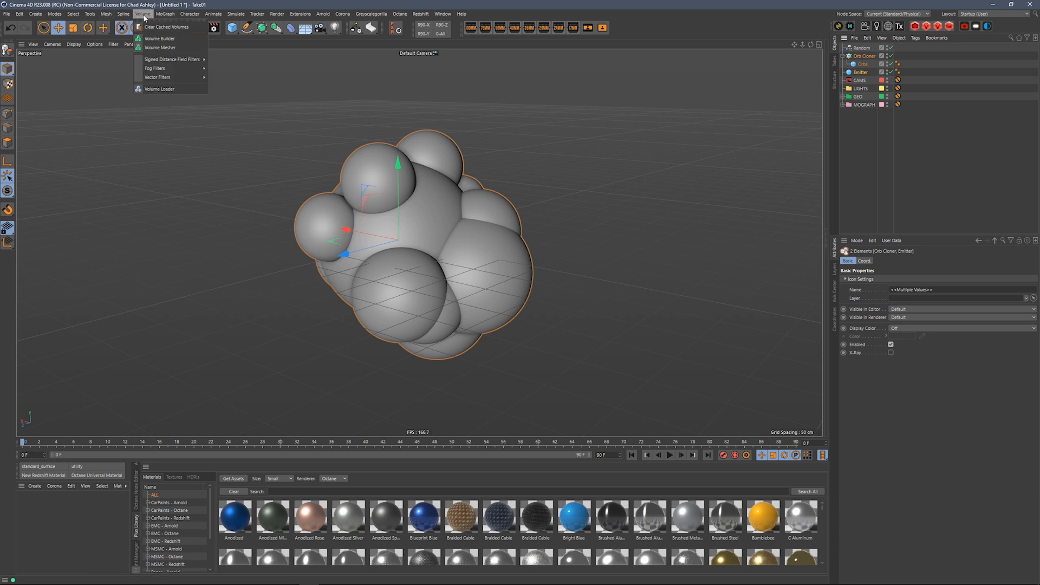
click(165, 39)
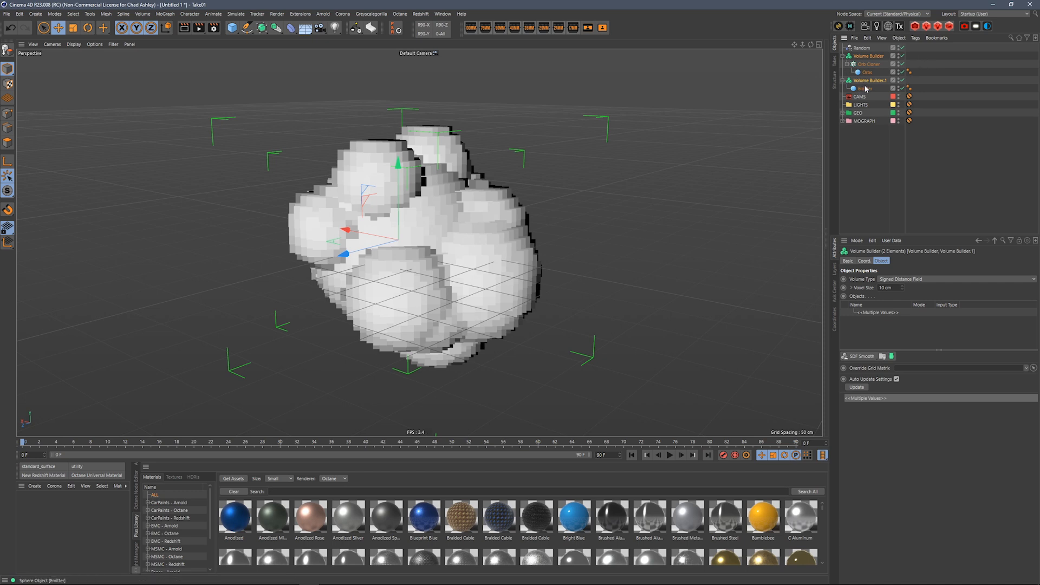
Move the Emitter into the Volume Builder that holds the Orb Cloner and delete the emptied Volume Builder
drag(865, 91, 881, 67)
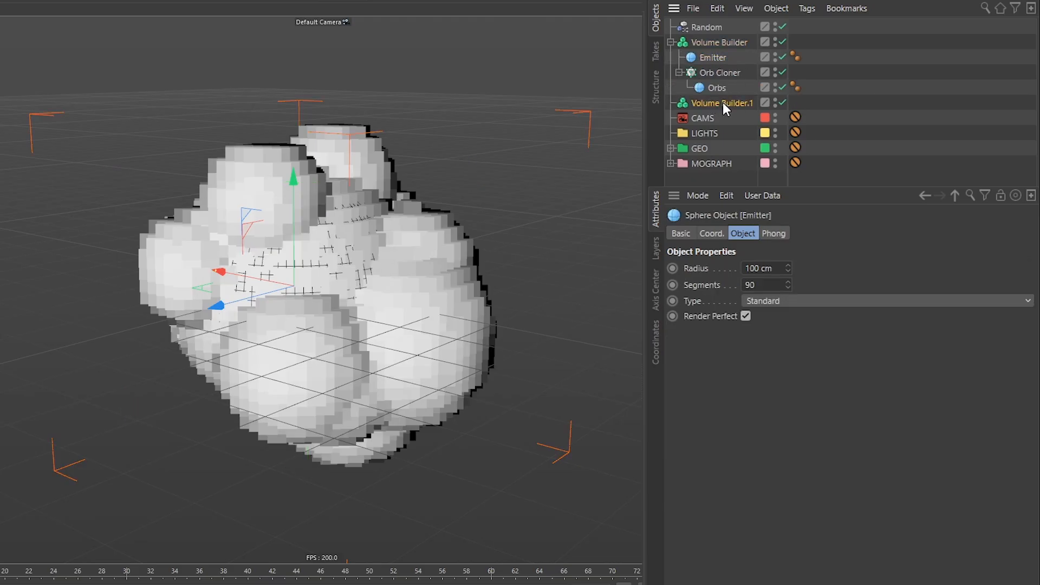
click(723, 102)
key(Delete)
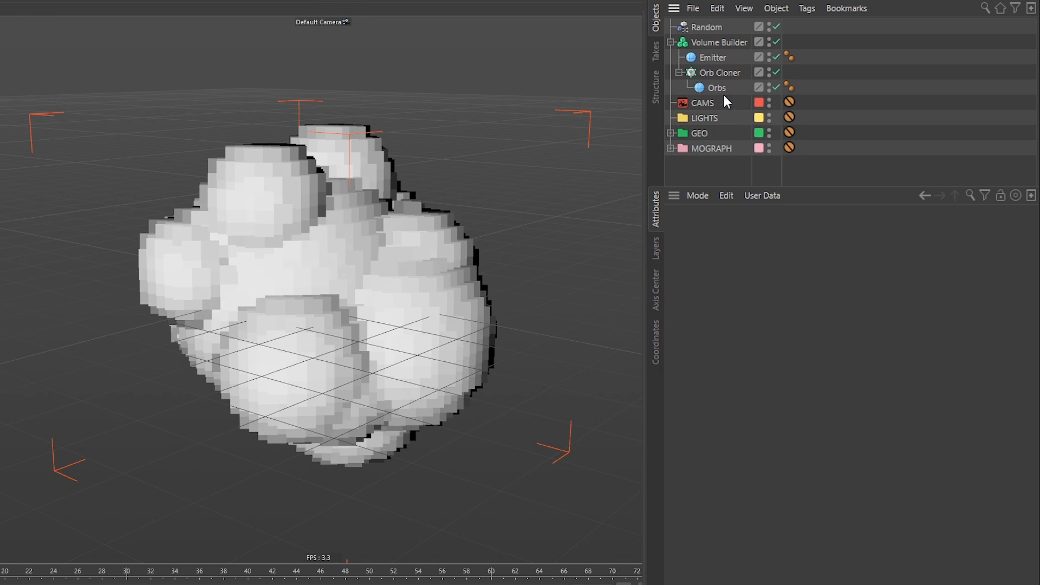
Set the Volume Builder's voxel size to 5 cm
click(713, 41)
alt+drag(380, 352, 450, 314)
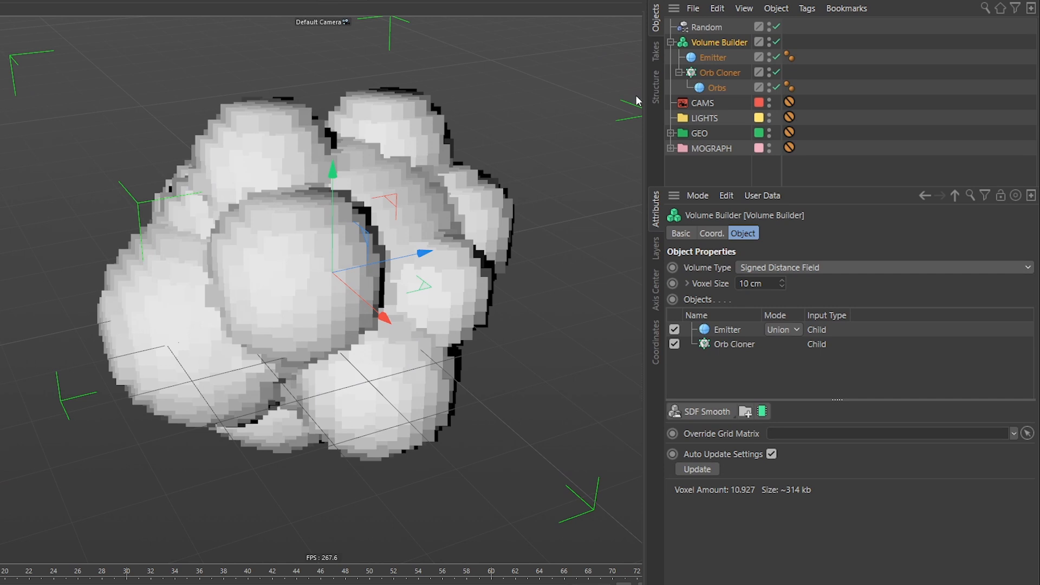
alt+drag(347, 379, 574, 330)
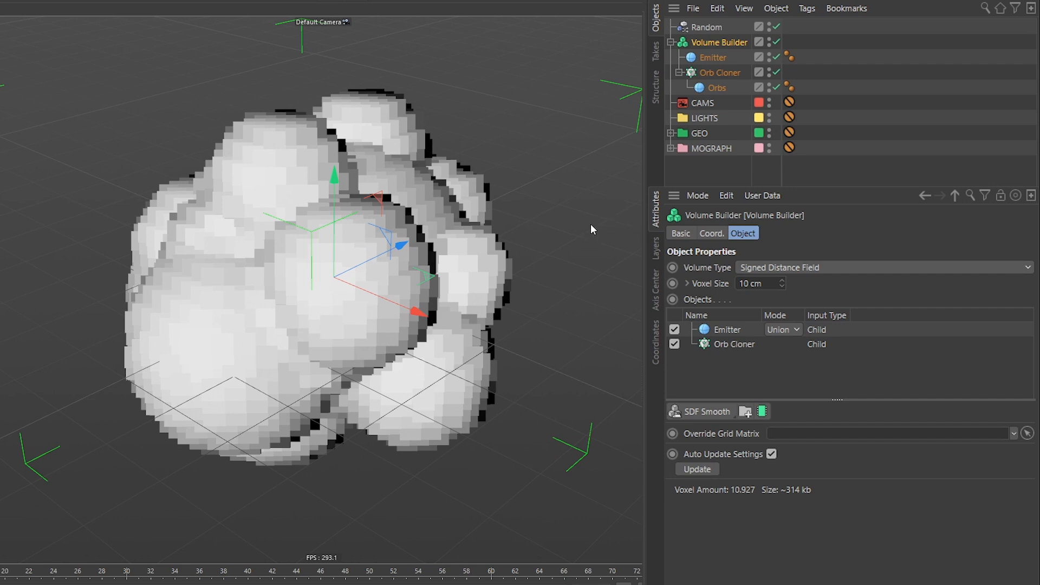
click(754, 283)
text(5)
key(Return)
Add an SDF Smooth filter to the Volume Builder and set its strength to 50%
alt+drag(287, 358, 543, 308)
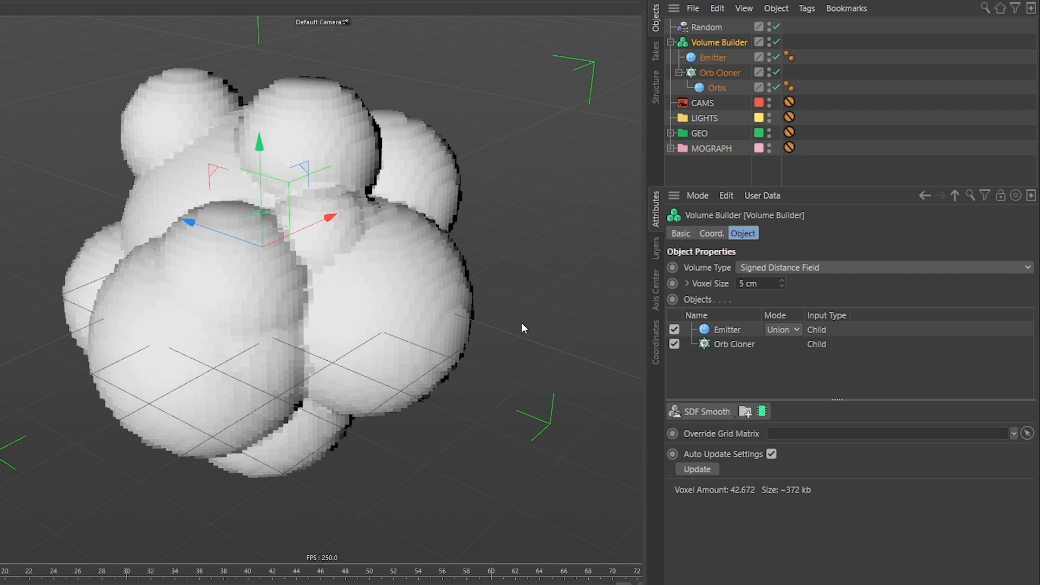
click(704, 413)
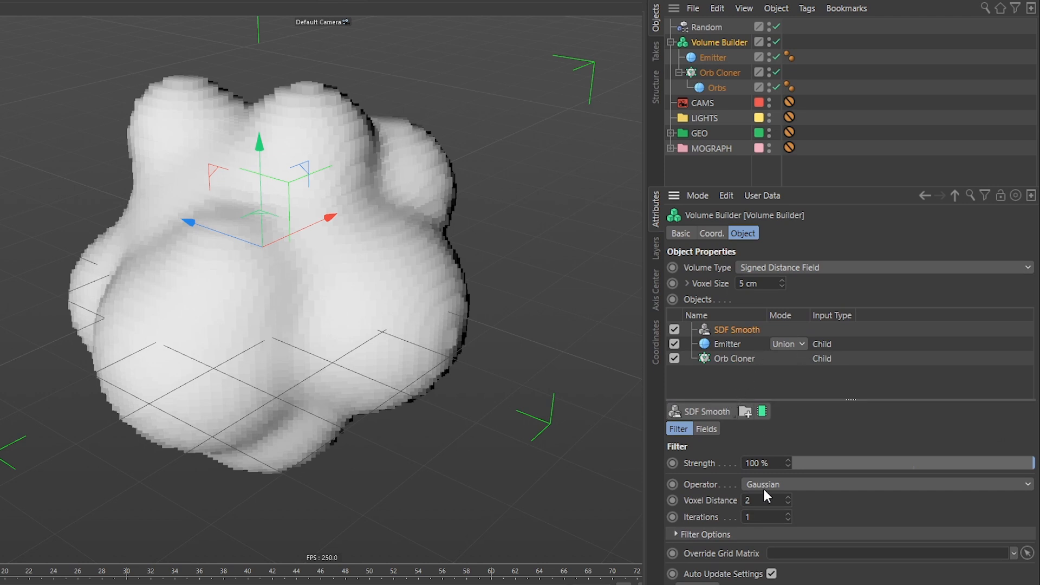
double_click(775, 463)
text(50)
key(Return)
Create a Volume Mesher object
alt+drag(250, 323, 347, 317)
alt+middle_drag(347, 317, 565, 314)
alt+drag(419, 327, 355, 330)
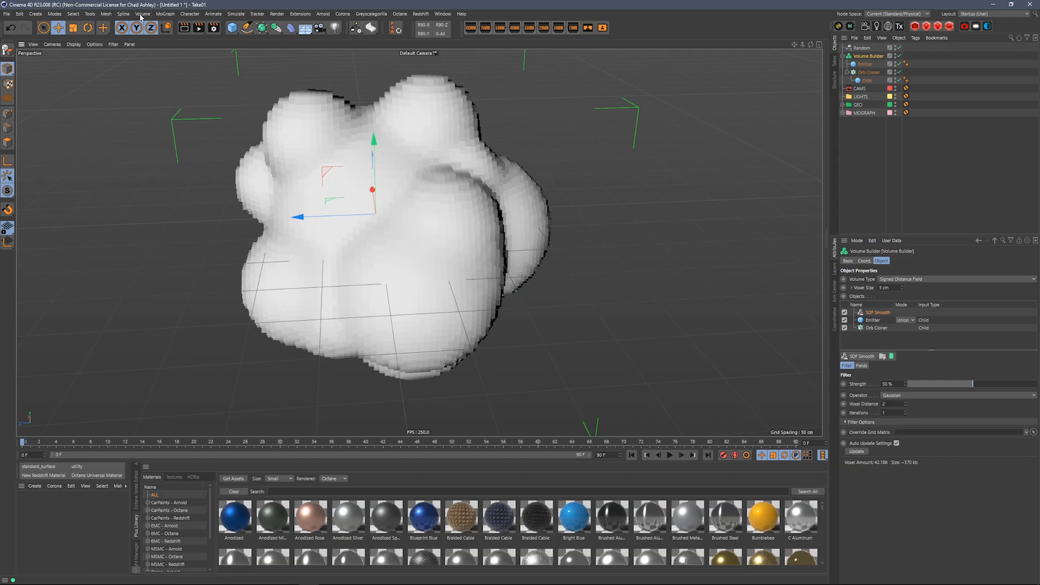
click(142, 14)
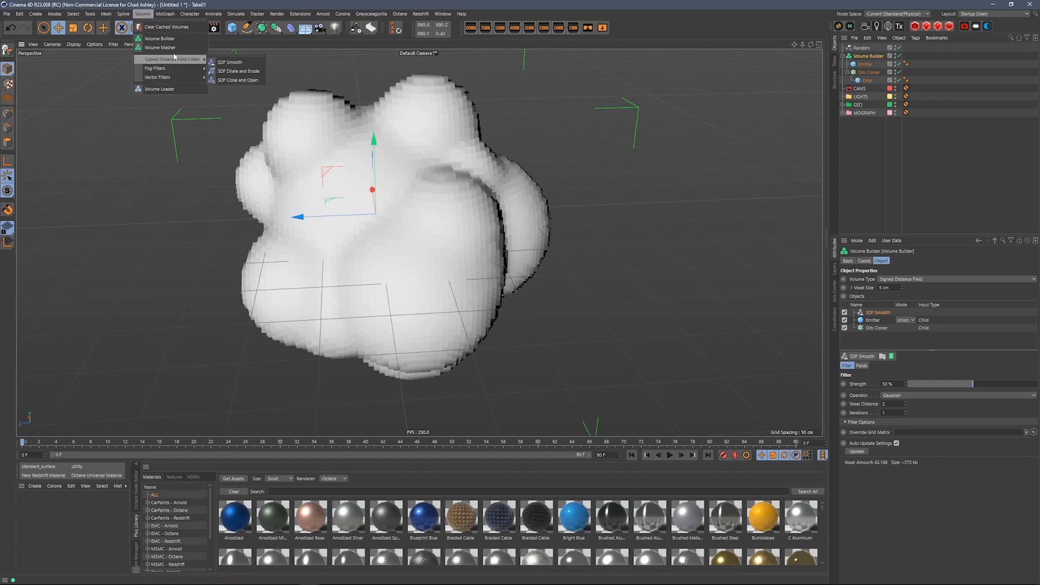
click(159, 47)
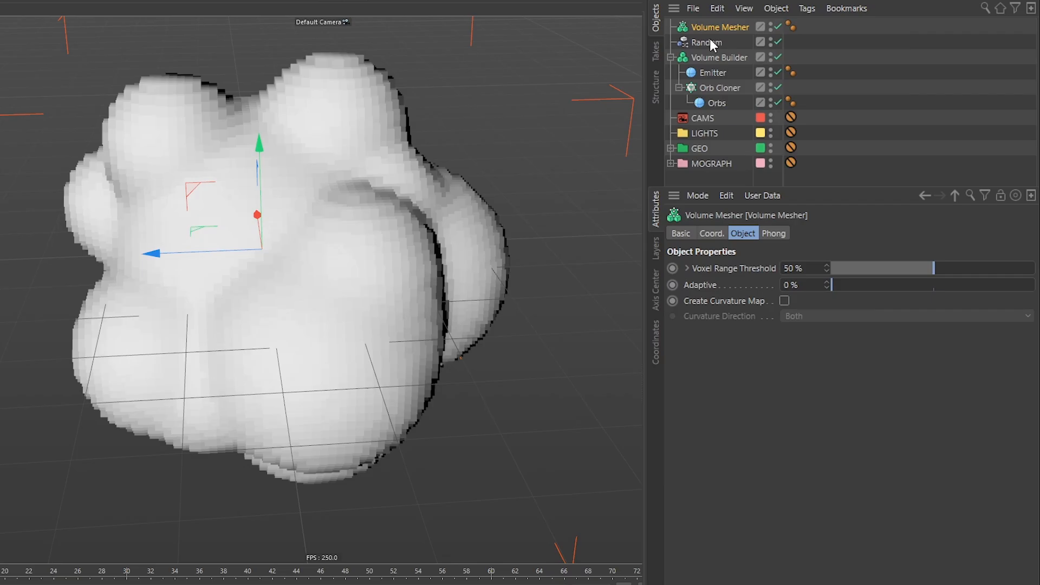
Move the Random effector below the Volume Builder's hierarchy and make the Volume Builder a child of the Volume Mesher
drag(864, 56, 869, 98)
drag(720, 120, 710, 111)
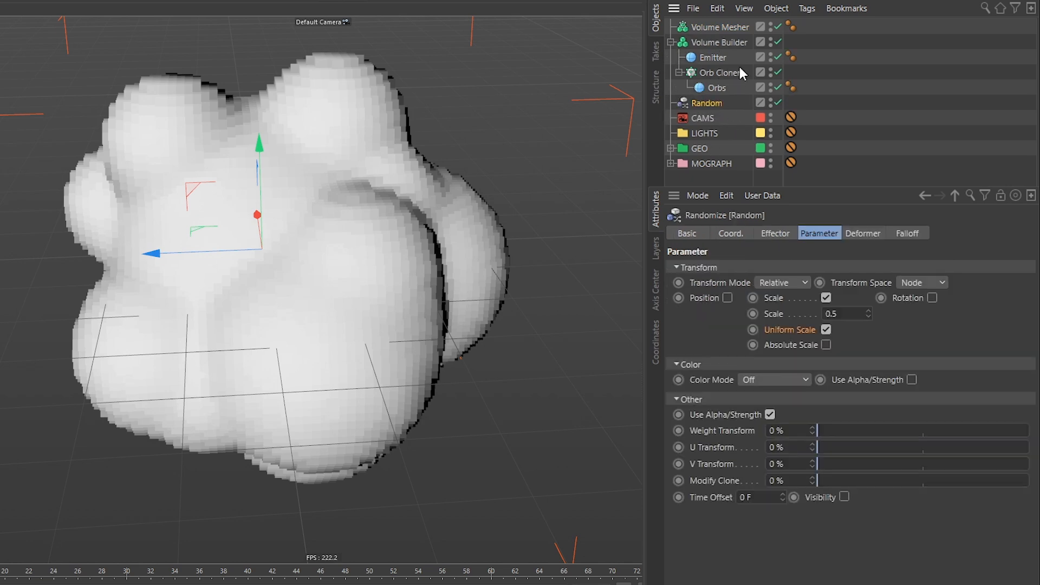
click(713, 43)
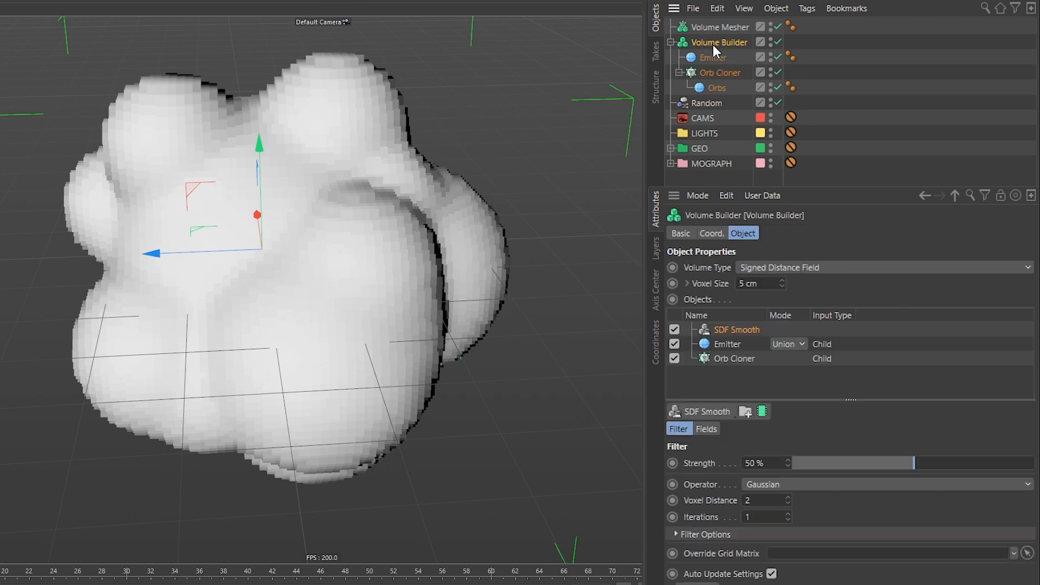
drag(711, 40, 716, 28)
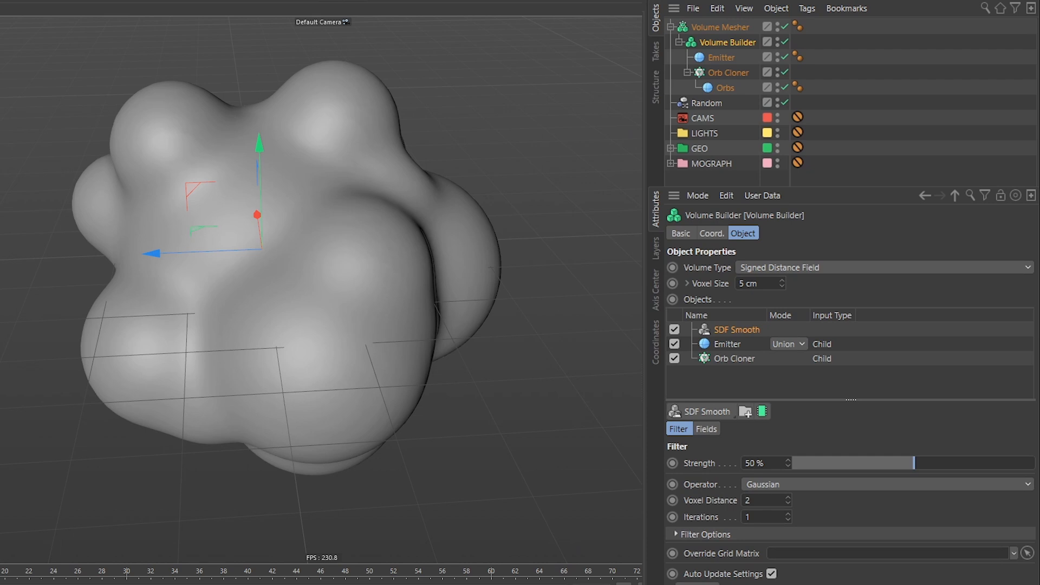
Display the shaded mesh with its polygon lines and inspect the topology from several angles
key(n)
key(b)
alt+drag(186, 353, 287, 359)
alt+drag(323, 288, 561, 328)
mouse_move(373, 359)
alt+mouse_down()
mouse_move(450, 302)
mouse_move(490, 297)
mouse_move(460, 321)
mouse_move(541, 268)
alt+mouse_up()
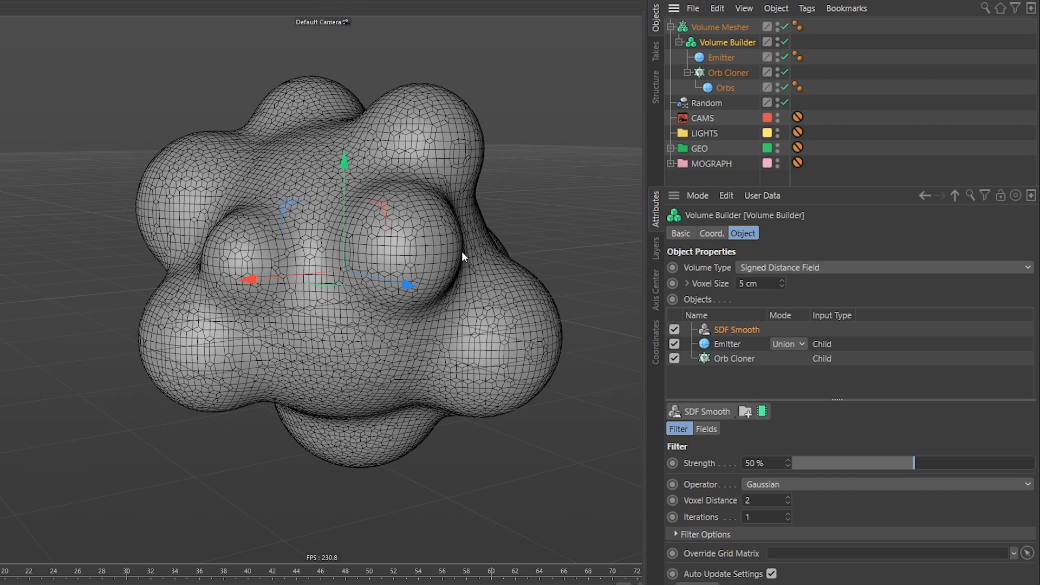
Set the Volume Builder's voxel size to 1 cm and inspect the denser mesh
drag(757, 282, 720, 307)
text(1)
key(Return)
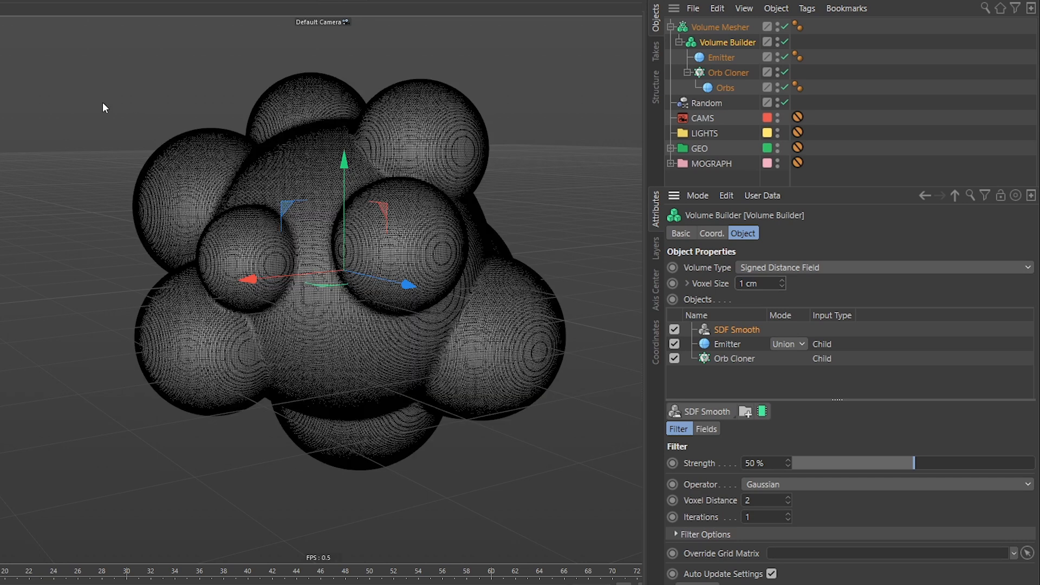
alt+drag(271, 271, 401, 263)
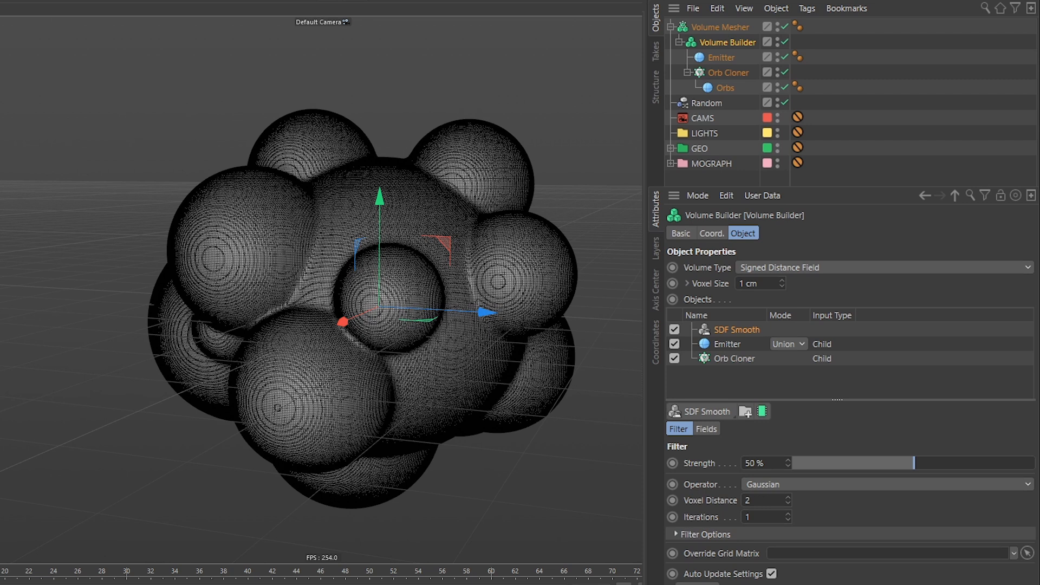
Display the mesh with smooth shading and no polygon lines, and inspect it from another angle
key(n)
key(a)
mouse_move(348, 318)
alt+mouse_down()
mouse_move(430, 353)
mouse_move(514, 294)
mouse_move(554, 367)
mouse_move(609, 376)
mouse_move(497, 341)
mouse_move(506, 335)
mouse_move(472, 282)
mouse_move(480, 296)
mouse_move(533, 184)
alt+mouse_up()
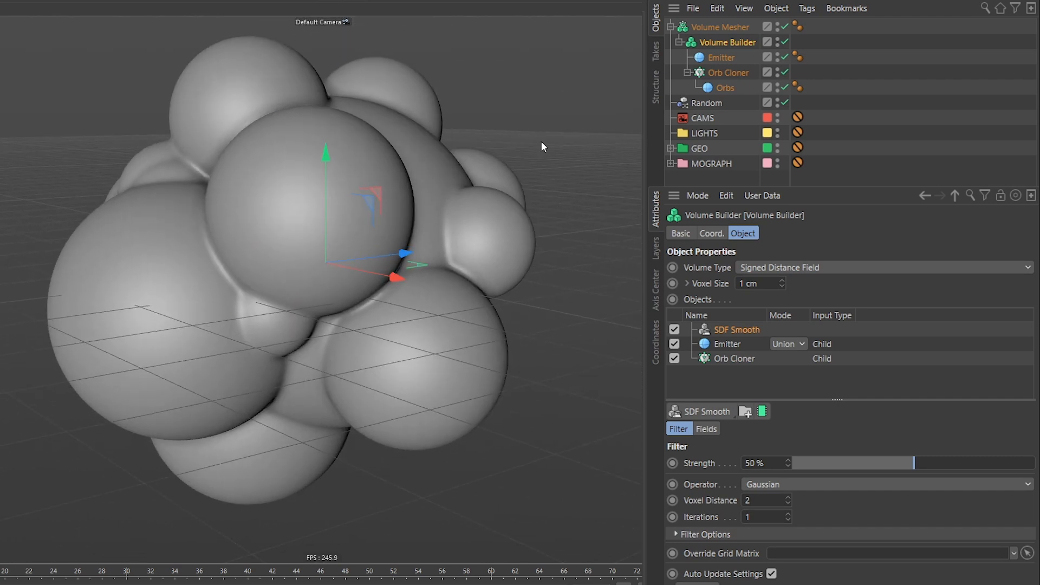
Convert the Volume Mesher's current state to a separate polygon object and rename it Baked Volume
click(671, 26)
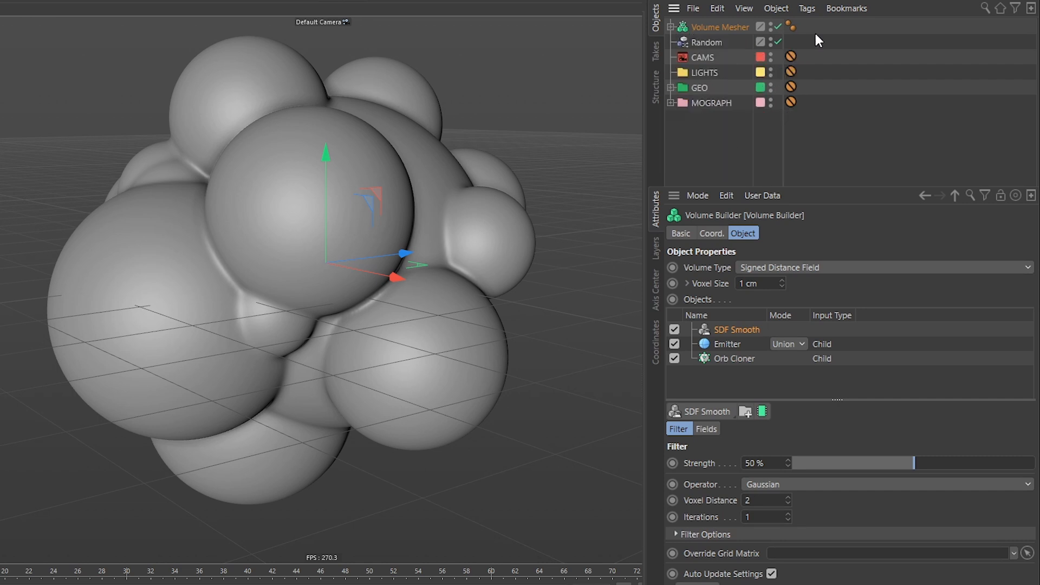
right_click(723, 28)
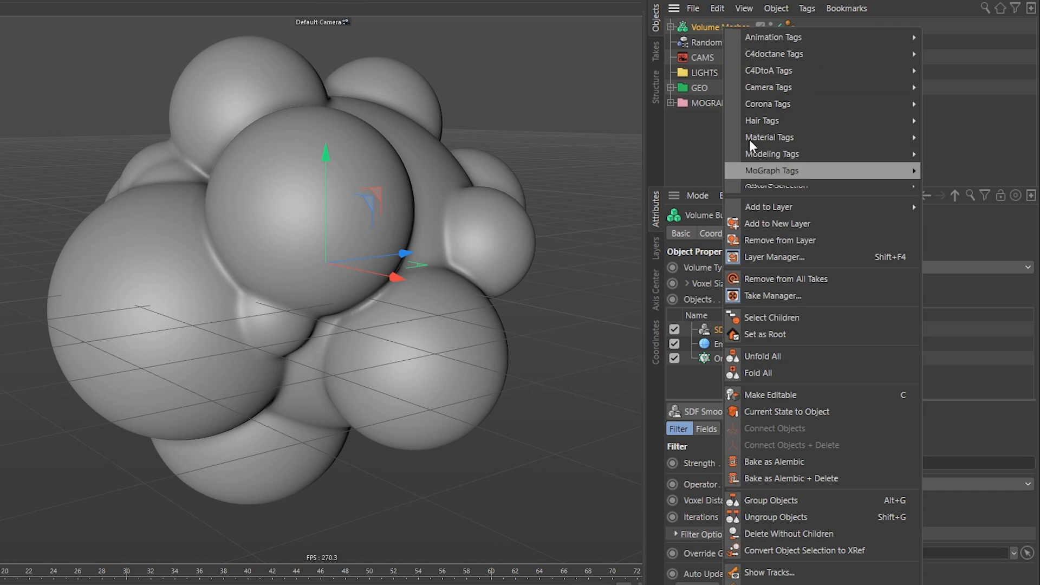
click(824, 411)
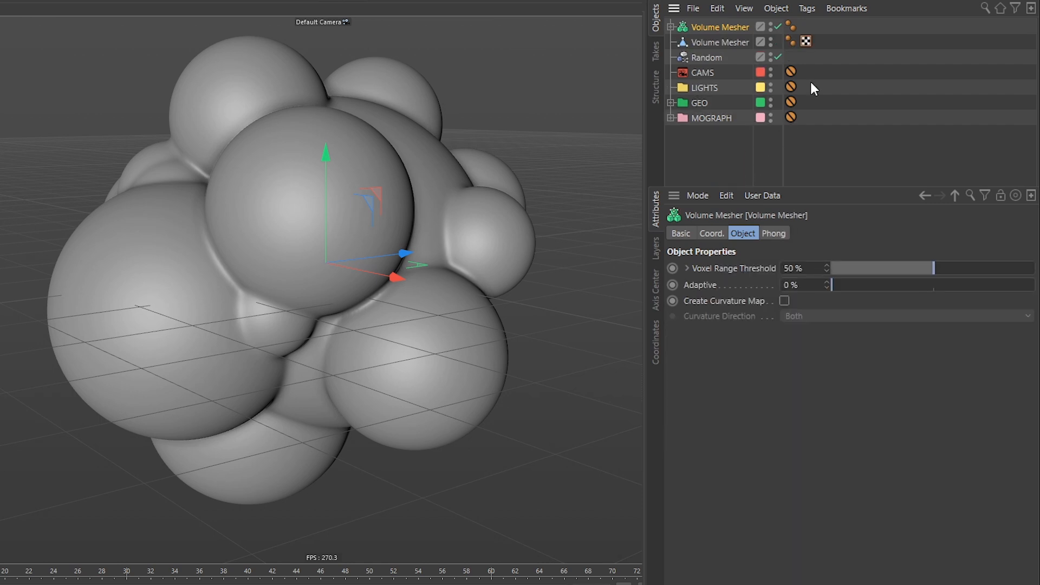
click(719, 43)
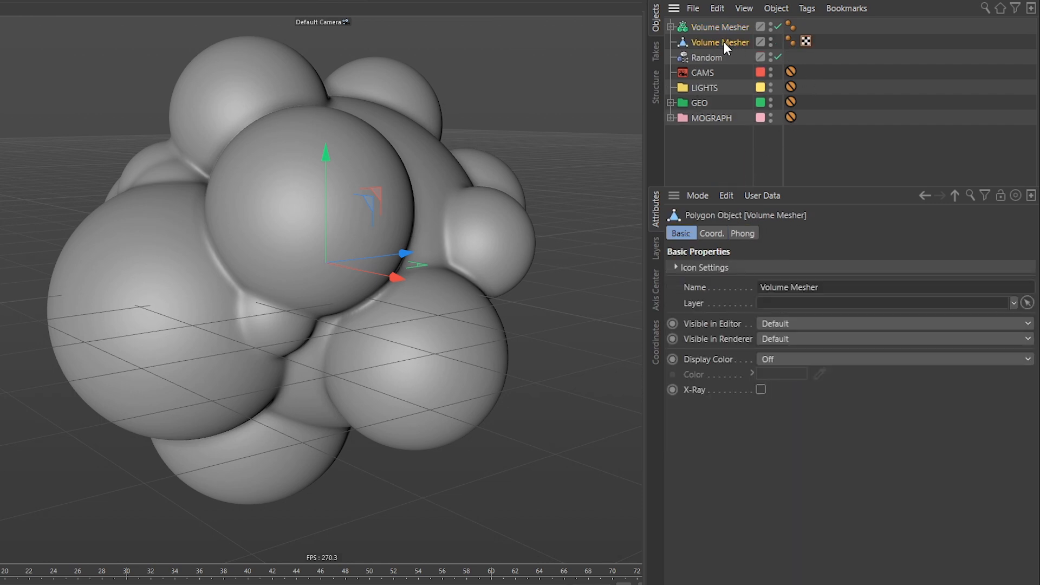
double_click(721, 41)
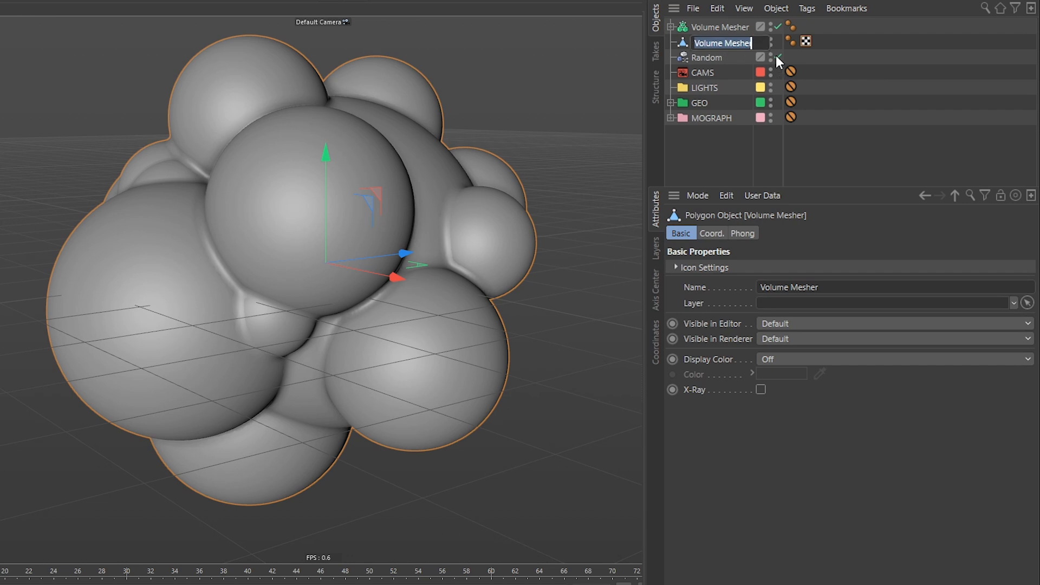
text(Baked Volume)
key(Return)
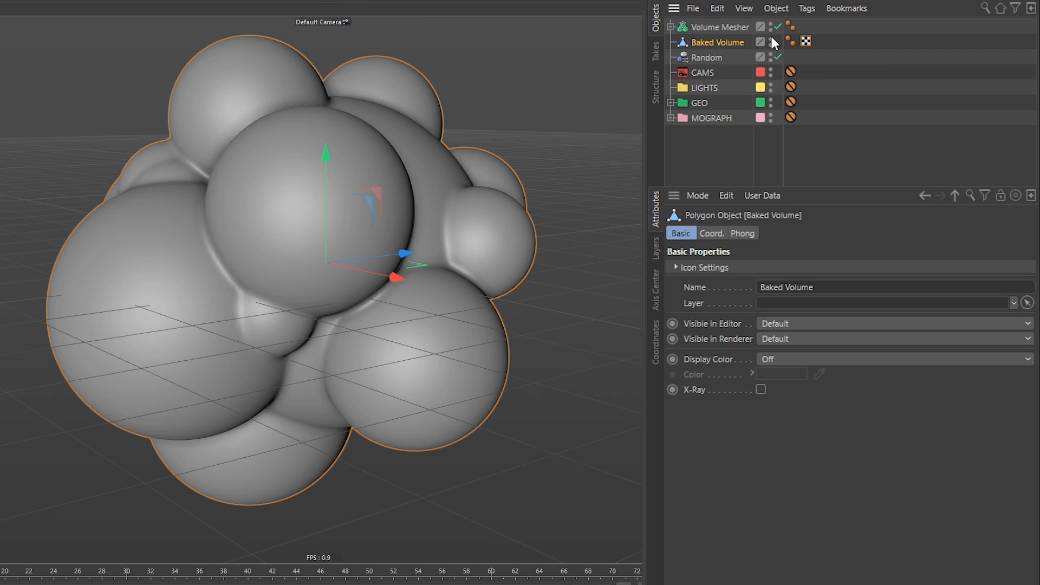
Hide the Volume Mesher and Volume Builder, and add a Displacer deformer as a child of Baked Volume
click(670, 27)
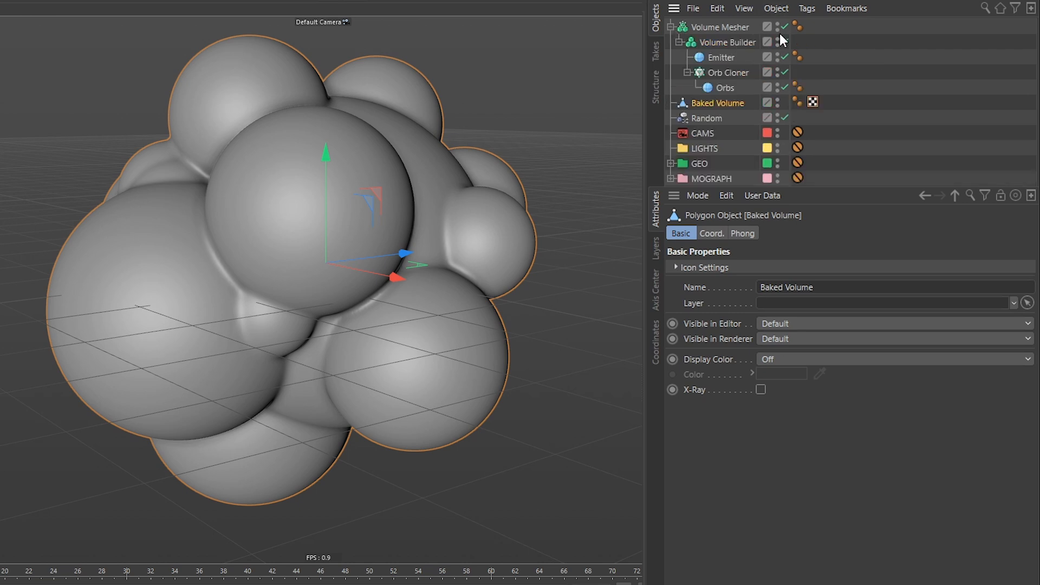
drag(778, 25, 781, 43)
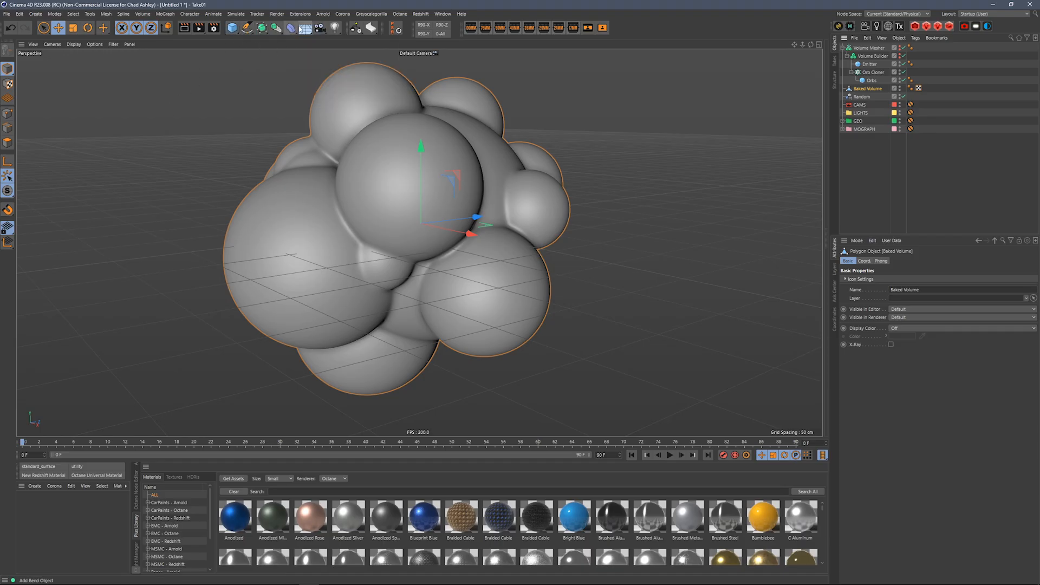
click(291, 27)
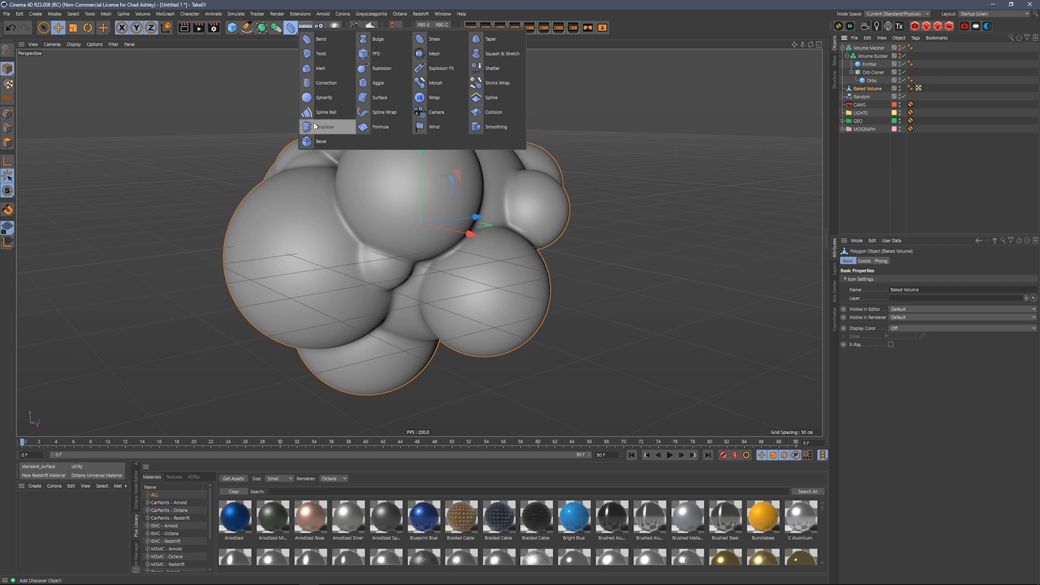
click(307, 126)
drag(865, 39, 859, 99)
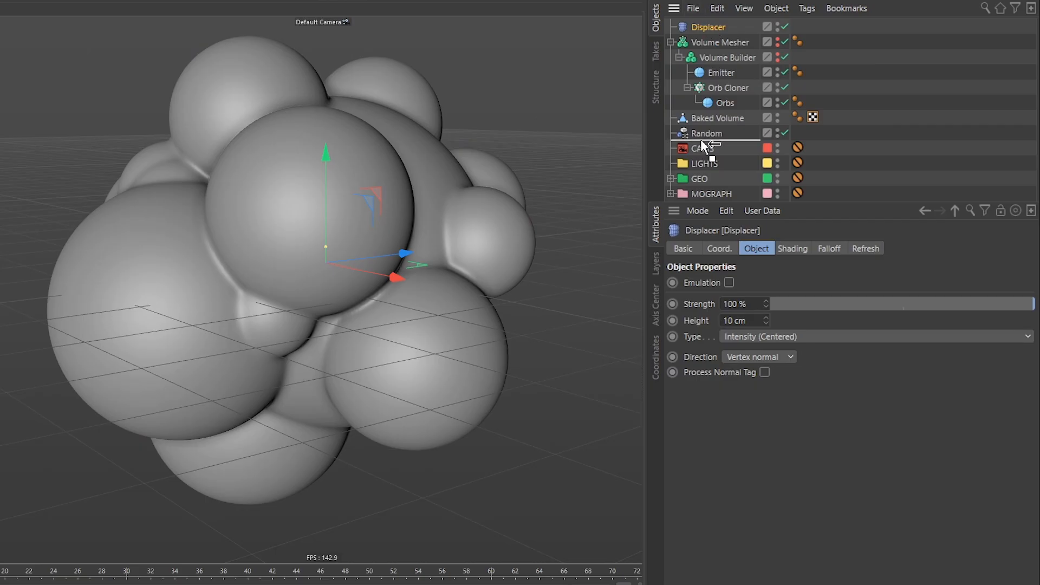
drag(701, 139, 729, 123)
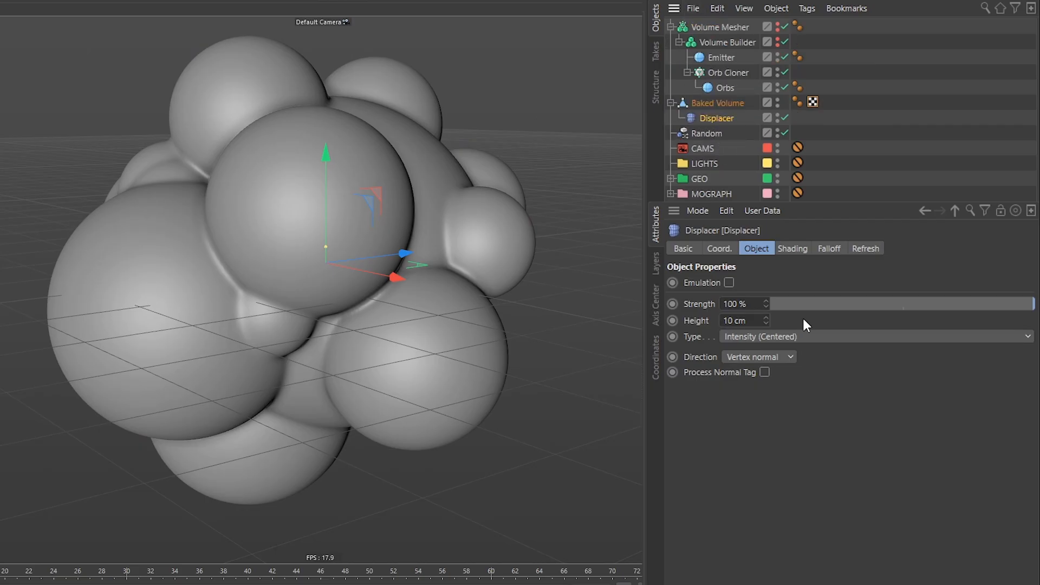
Assign a Color shader to the Displacer's shading and set its color to black with a value of 0%
click(792, 248)
click(720, 299)
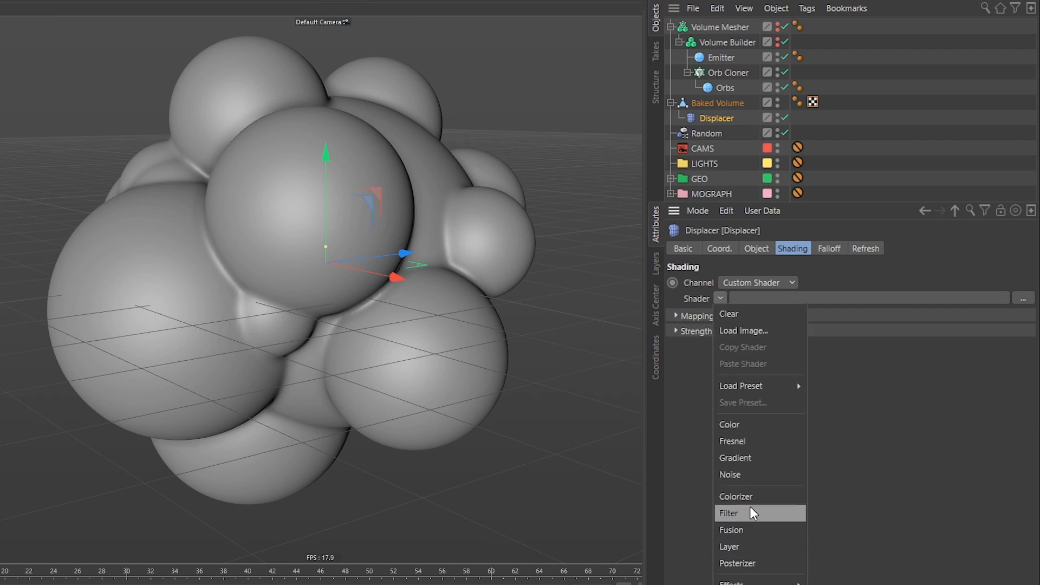
click(768, 426)
click(742, 339)
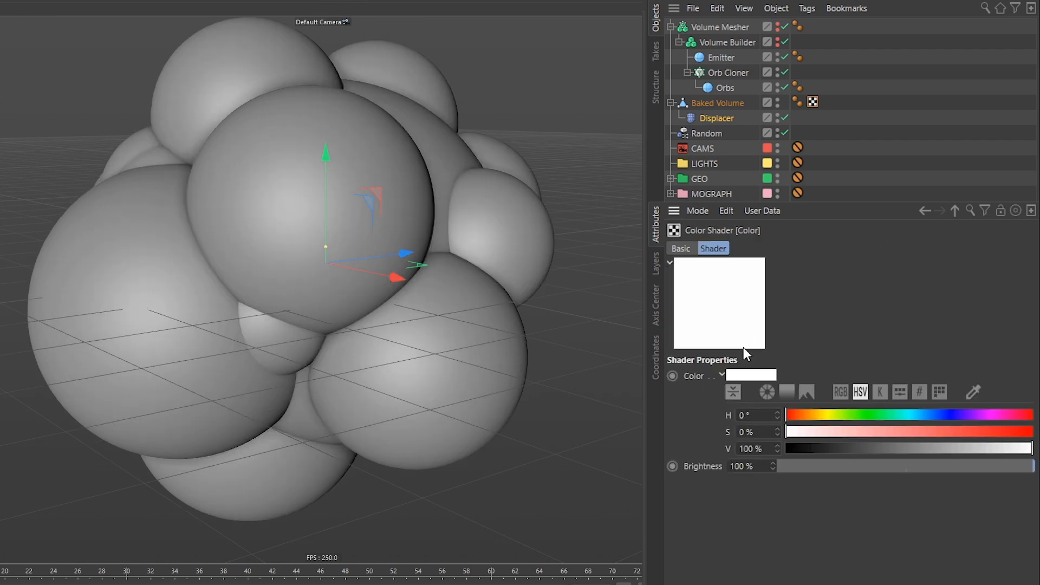
drag(837, 449, 666, 442)
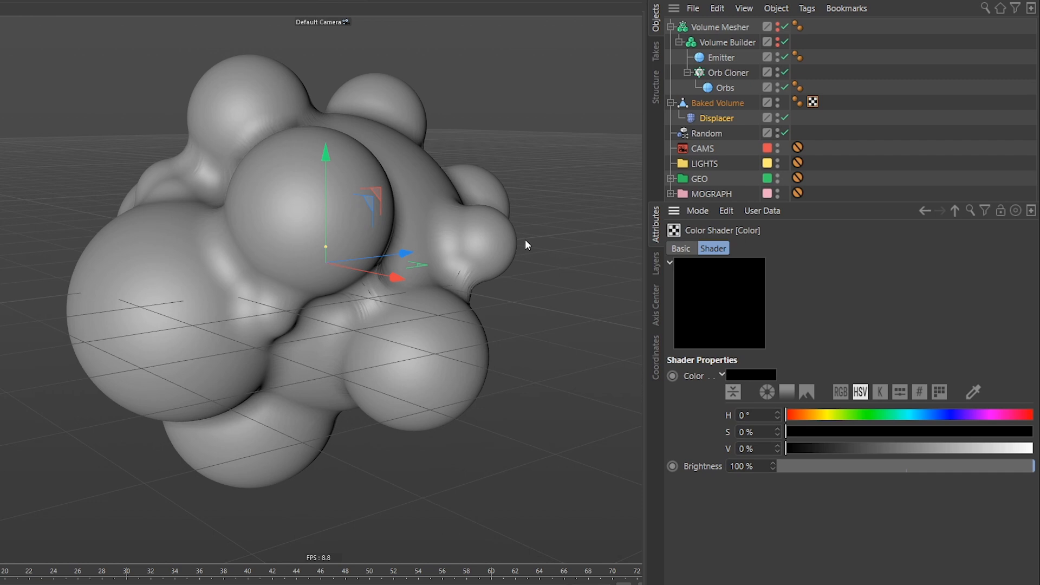
click(845, 103)
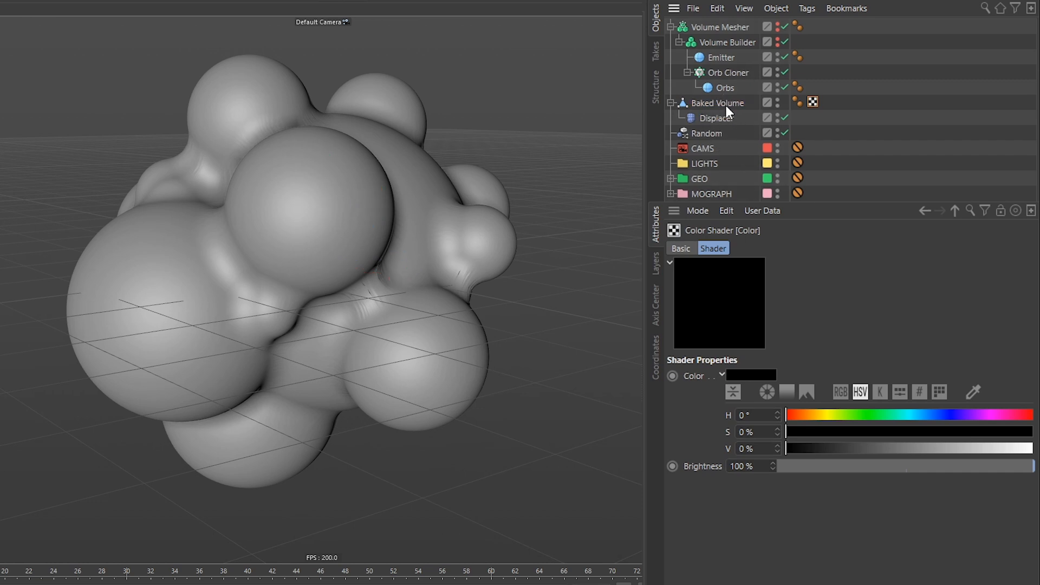
click(717, 120)
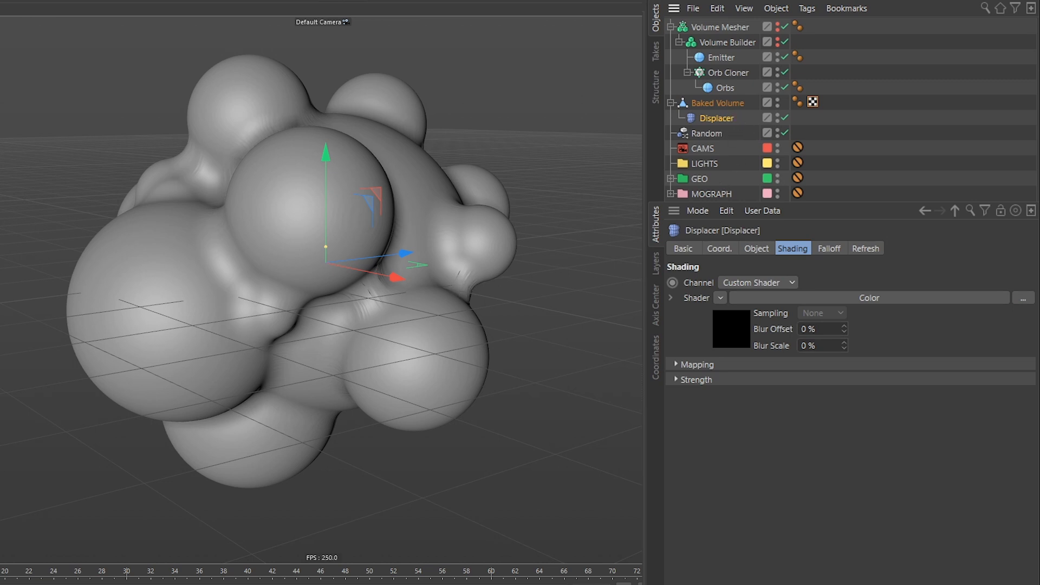
Make Baked Volume the first child of the Volume Builder, above Emitter, and show the Volume Builder's object settings
click(672, 103)
click(729, 105)
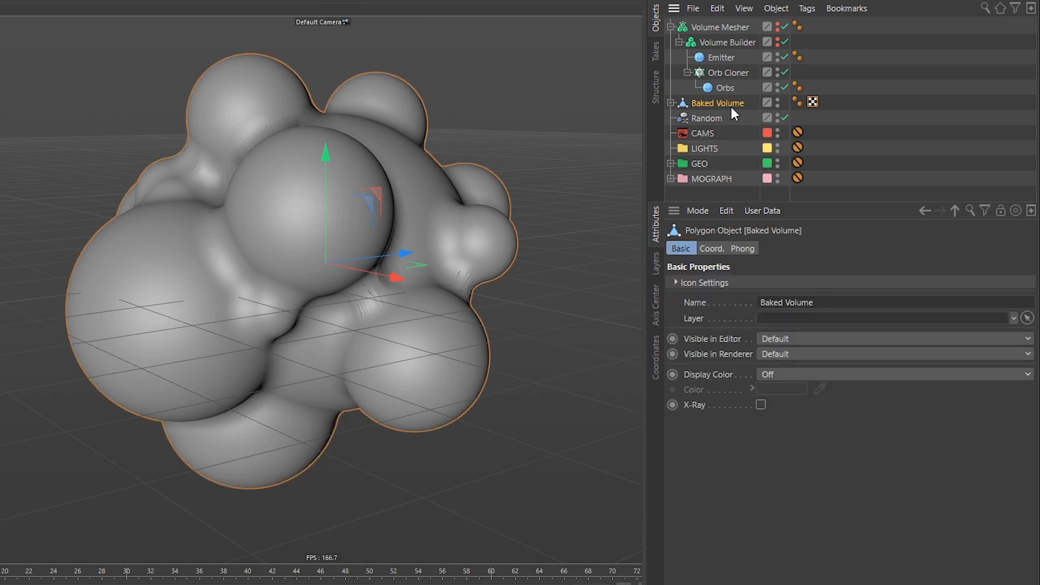
click(679, 41)
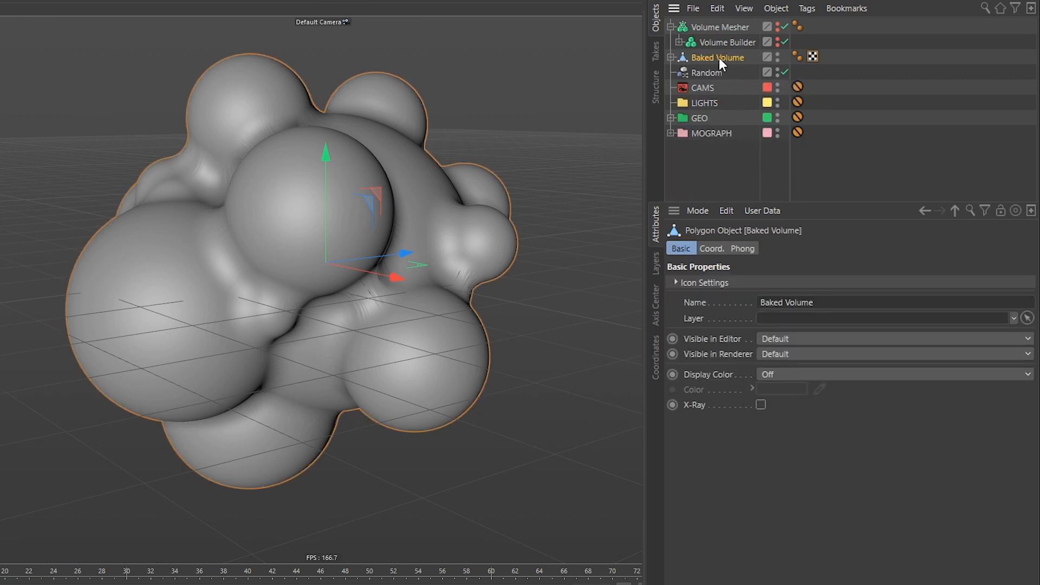
click(679, 42)
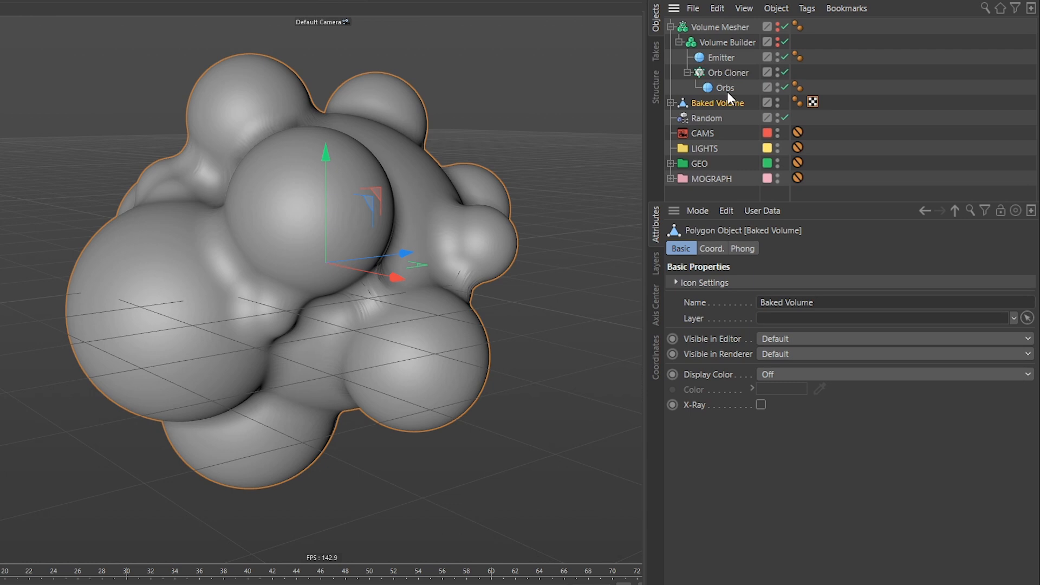
drag(719, 103, 727, 56)
click(728, 42)
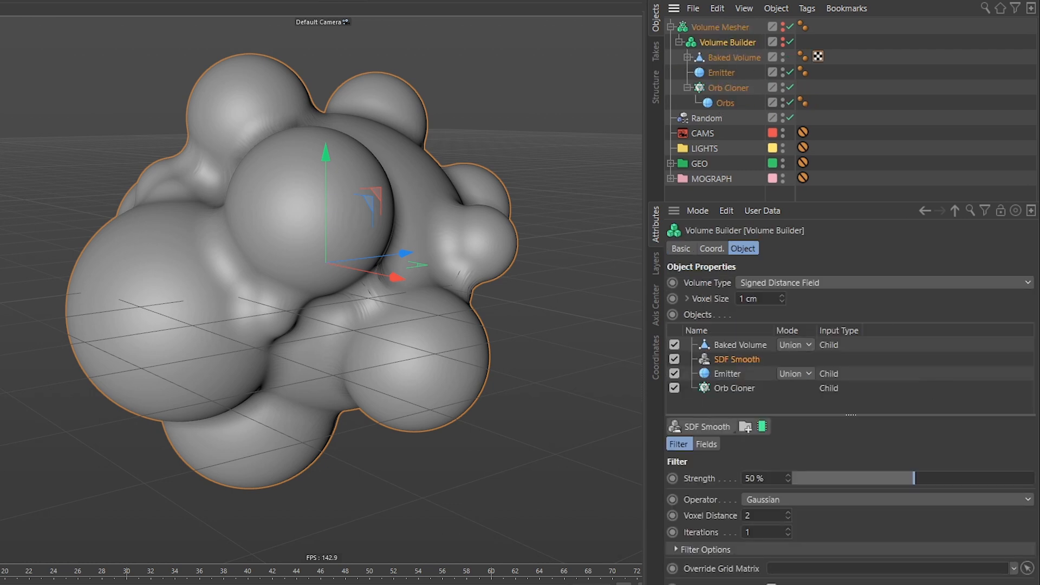
Make the Volume Mesher and Volume Builder visible again, with Orb Cloner collapsed and more room for the builder's object list
click(686, 87)
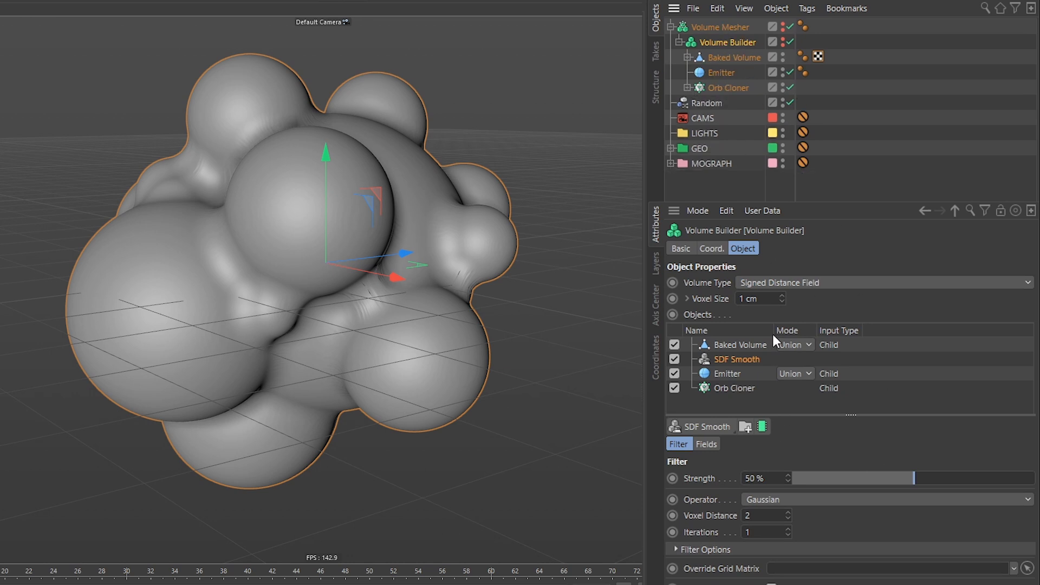
drag(823, 416, 810, 440)
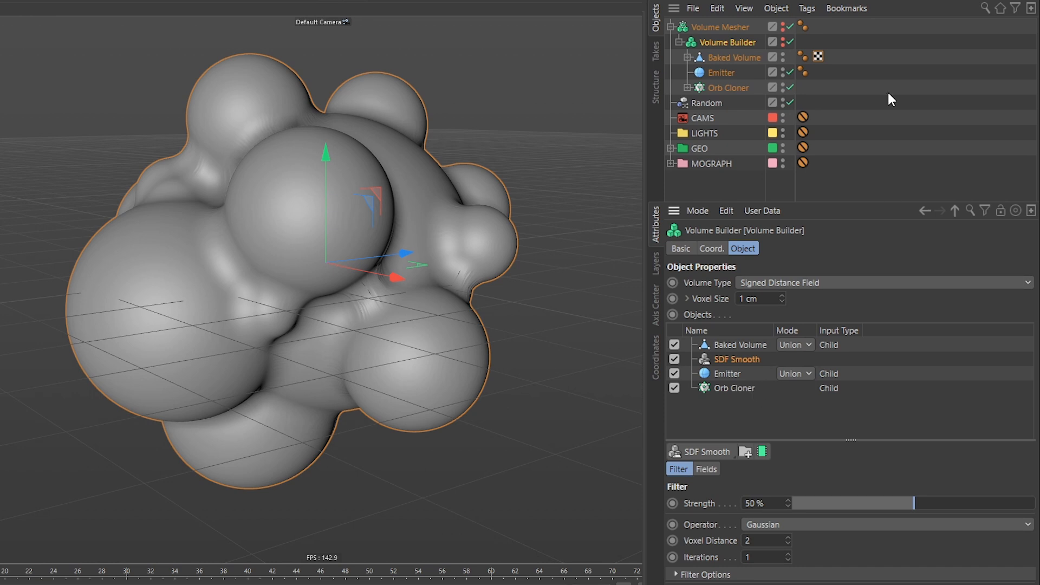
drag(789, 42, 786, 28)
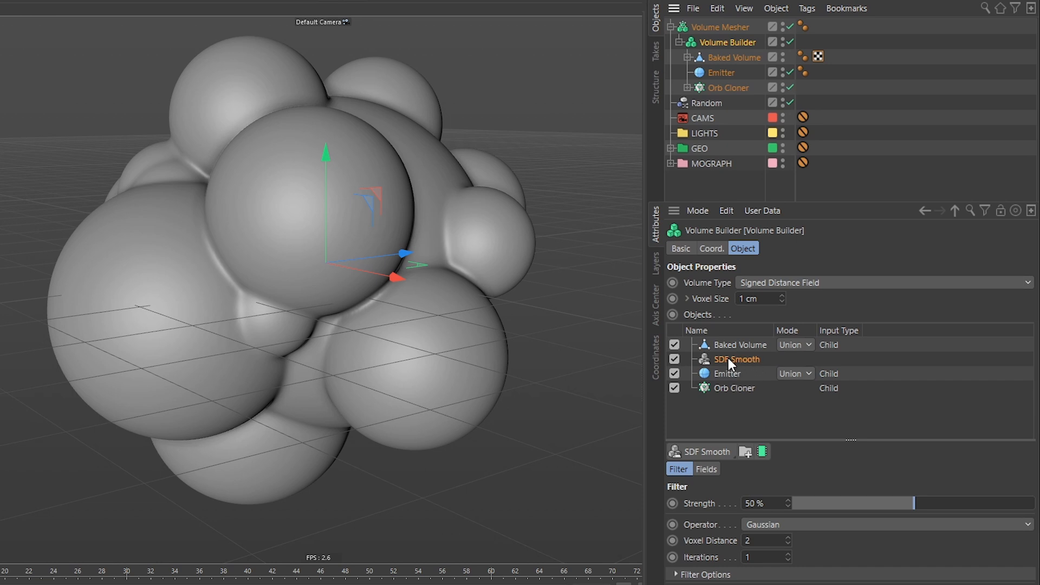
Move SDF Smooth above Baked Volume in the Volume Builder's object list and set Baked Volume's mode to Subtract
drag(726, 360, 725, 341)
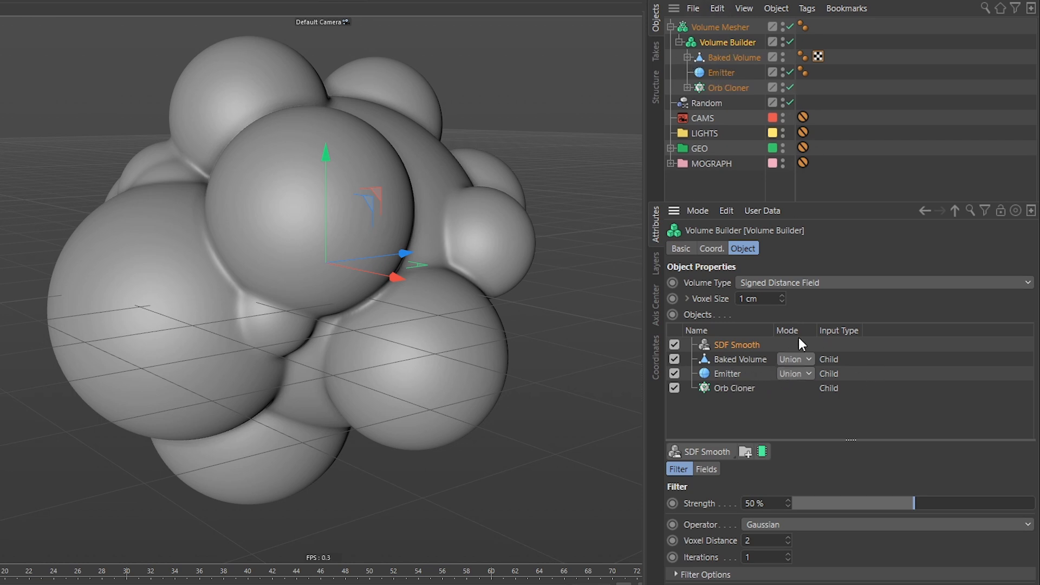
click(792, 359)
click(801, 390)
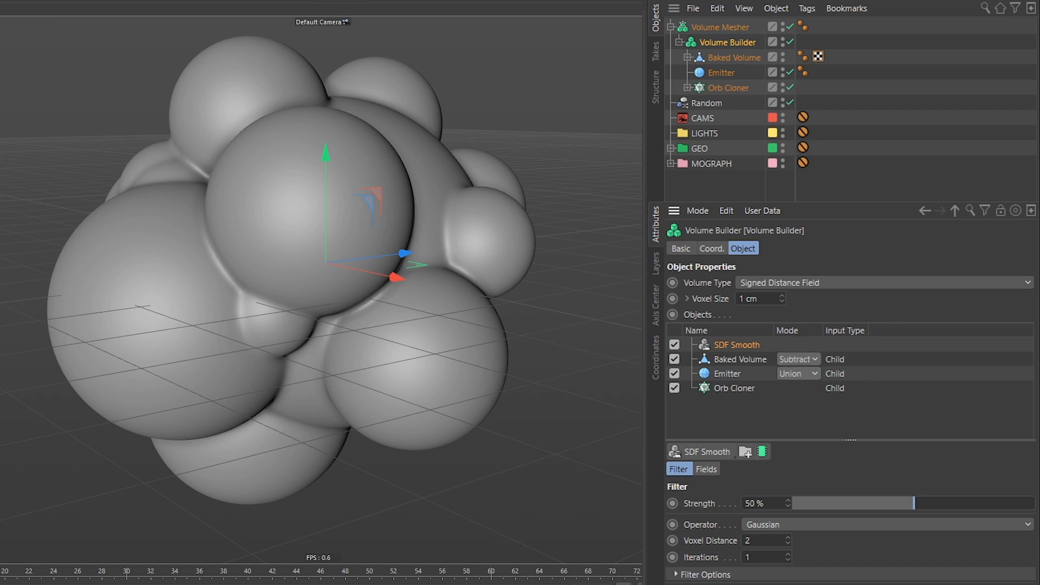
Examine the inner shell and wall thickness of the hollowed mesh as wireframe in the Right view
middle_click(524, 351)
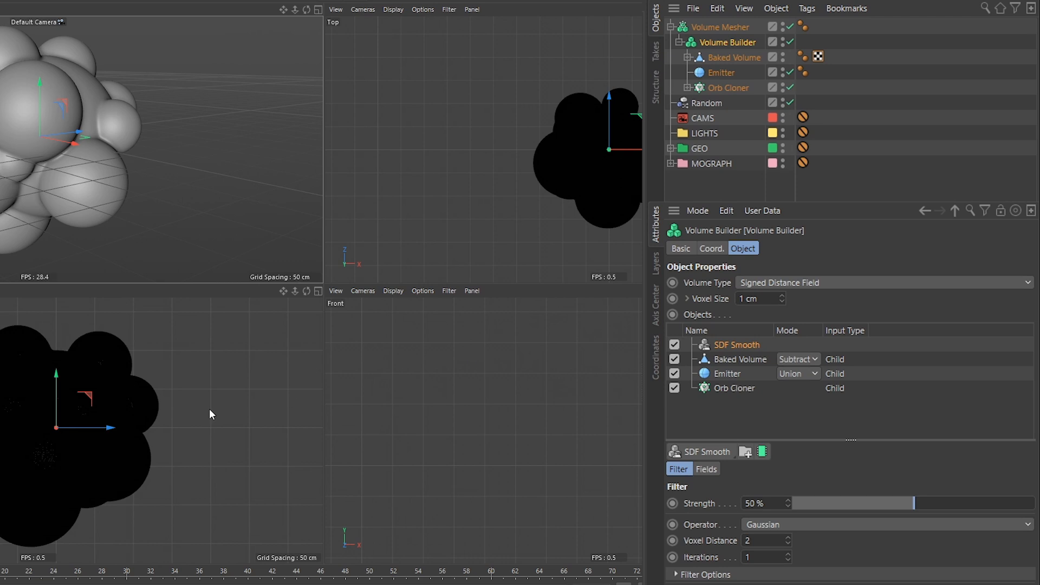
middle_click(209, 409)
alt+right_drag(293, 148, 337, 98)
alt+middle_drag(361, 150, 568, 432)
alt+right_drag(384, 333, 549, 227)
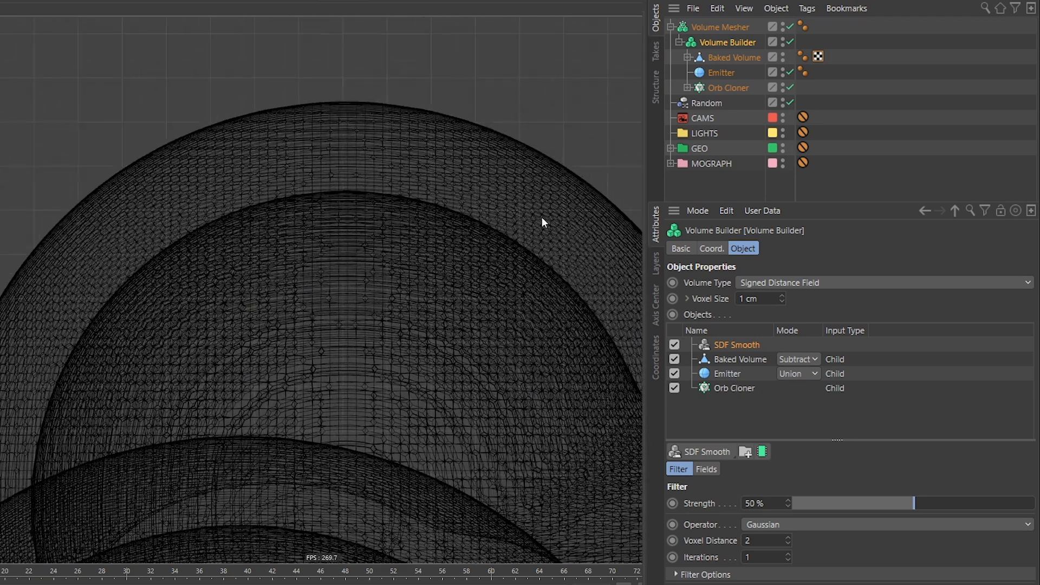
alt+right_drag(587, 279, 504, 311)
alt+middle_drag(606, 261, 426, 138)
alt+right_drag(585, 216, 587, 129)
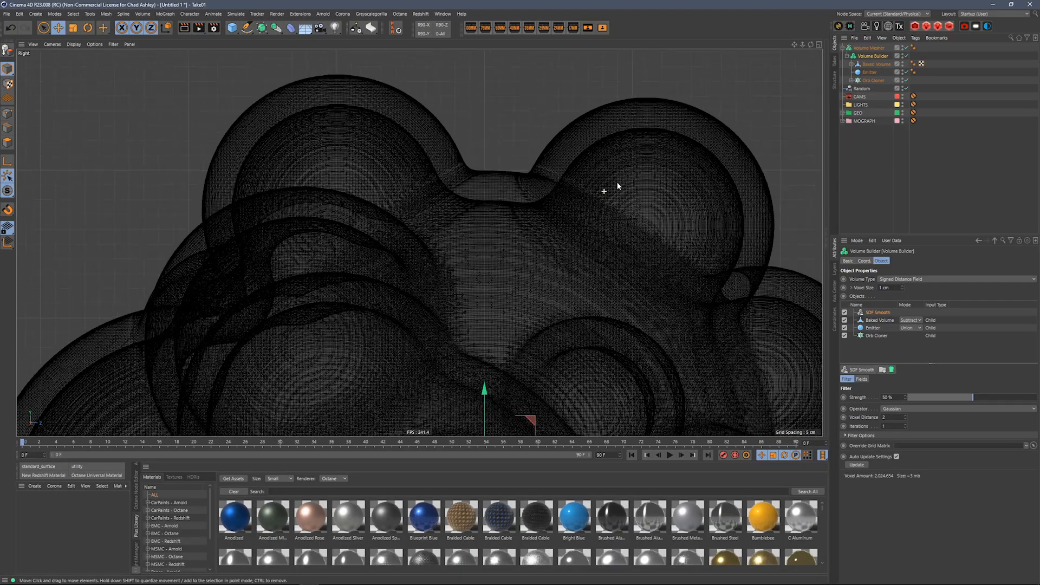
alt+right_drag(613, 263, 587, 227)
alt+right_drag(663, 286, 642, 244)
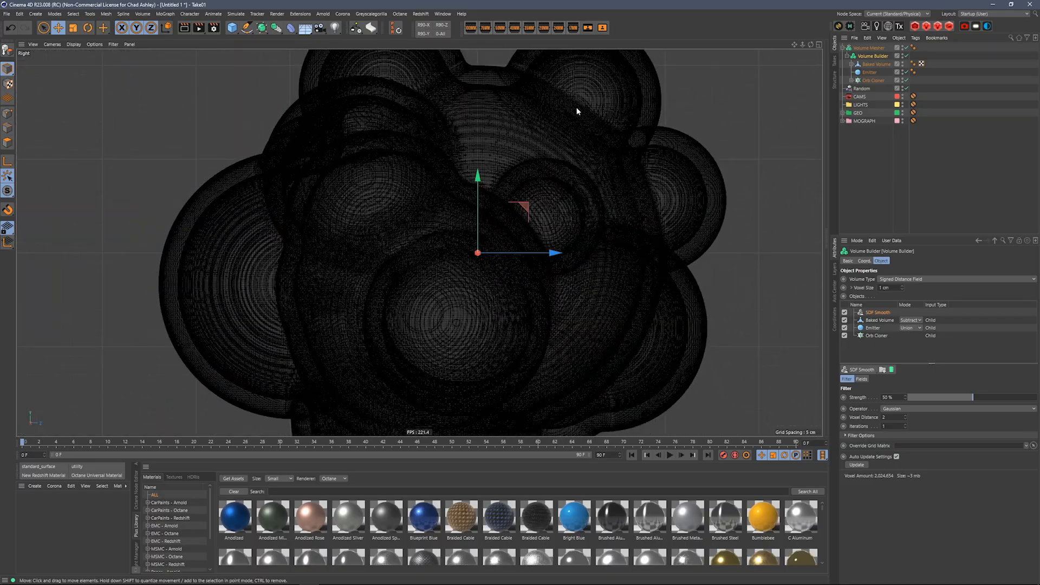
alt+right_drag(514, 266, 643, 245)
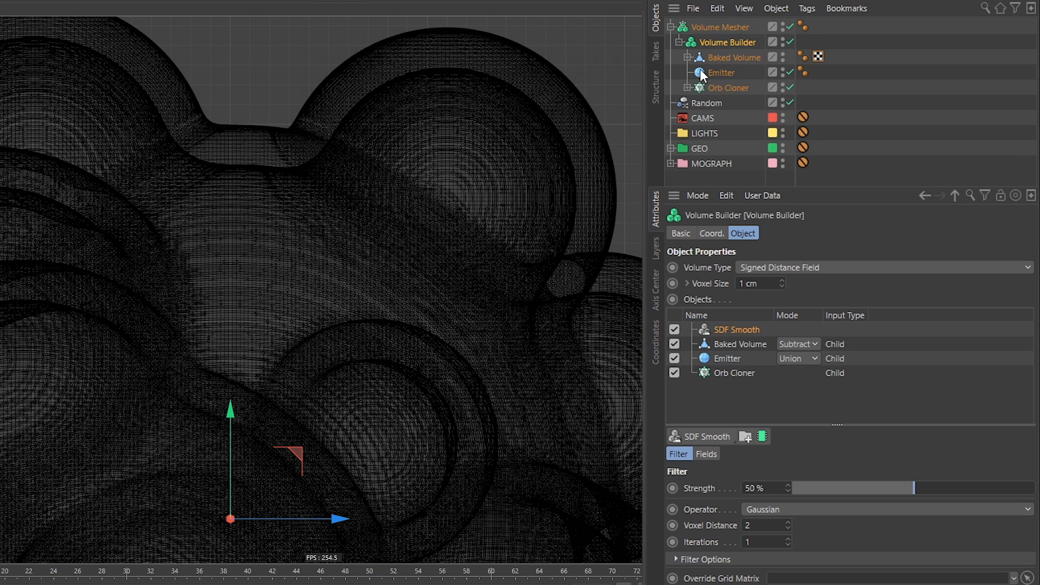
Set the height of the Displacer under Baked Volume to 9 cm
click(687, 58)
click(730, 74)
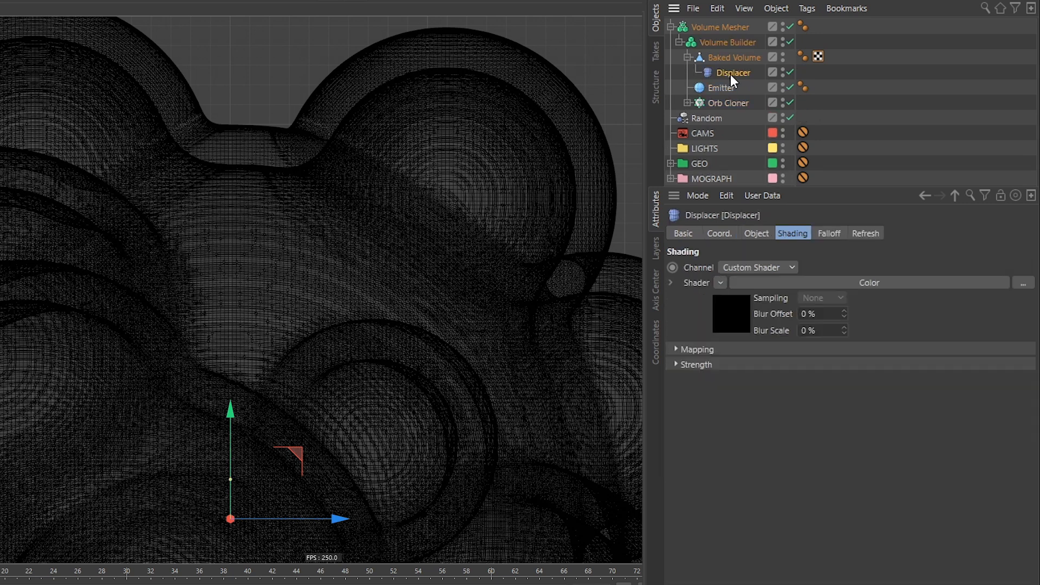
click(763, 234)
click(738, 305)
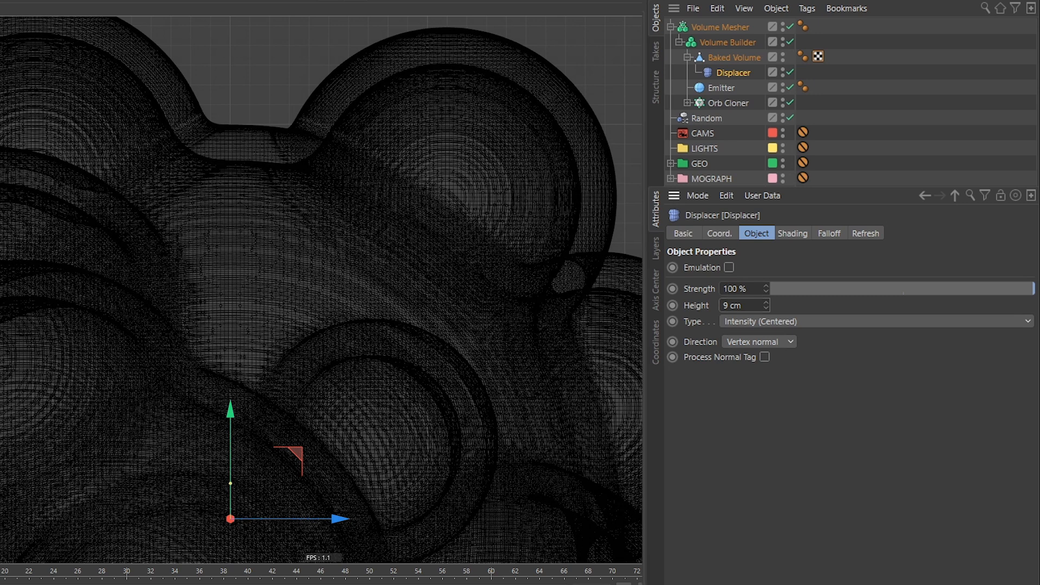
Return to the perspective view, inspect the hollowed mesh from another angle, and show the Volume Mesher's settings
click(748, 43)
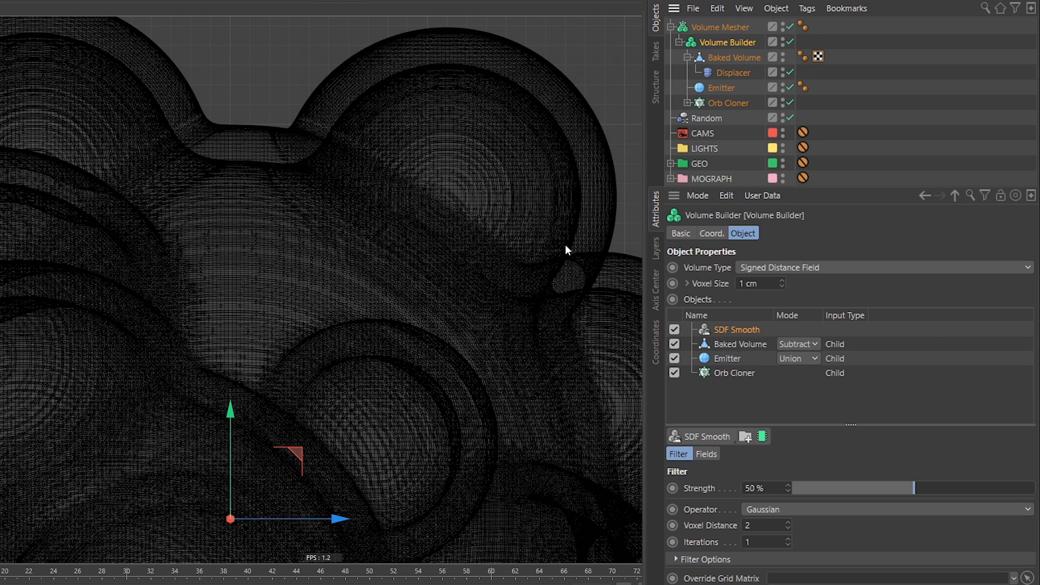
middle_click(404, 186)
middle_click(239, 211)
mouse_move(348, 327)
alt+mouse_down()
mouse_move(428, 343)
mouse_move(524, 337)
mouse_move(488, 325)
mouse_move(578, 323)
mouse_move(639, 282)
alt+mouse_up()
click(723, 25)
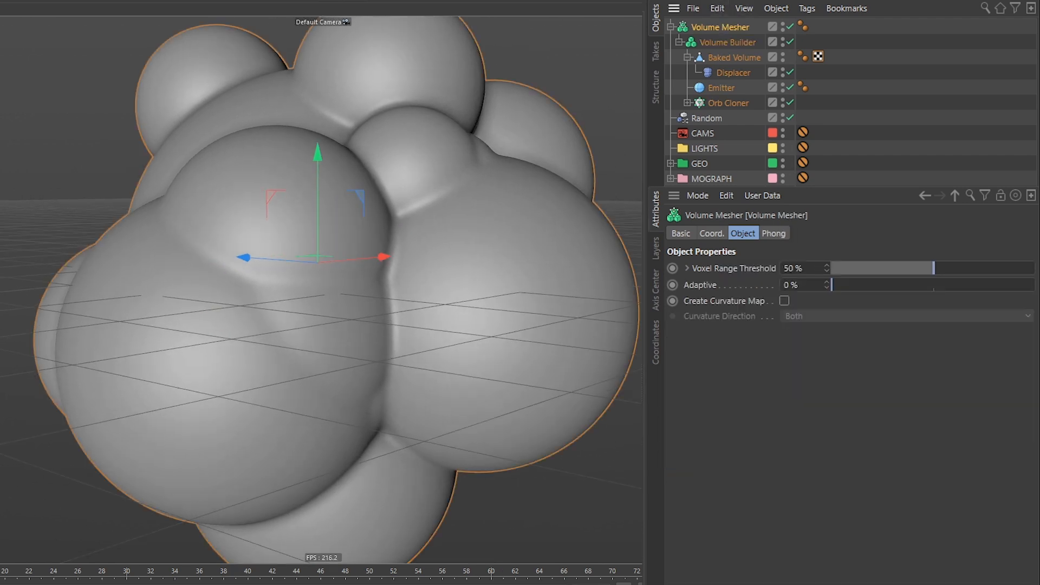
Set the Volume Builder's SDF Smooth filter to 2 iterations and 100% strength
click(733, 41)
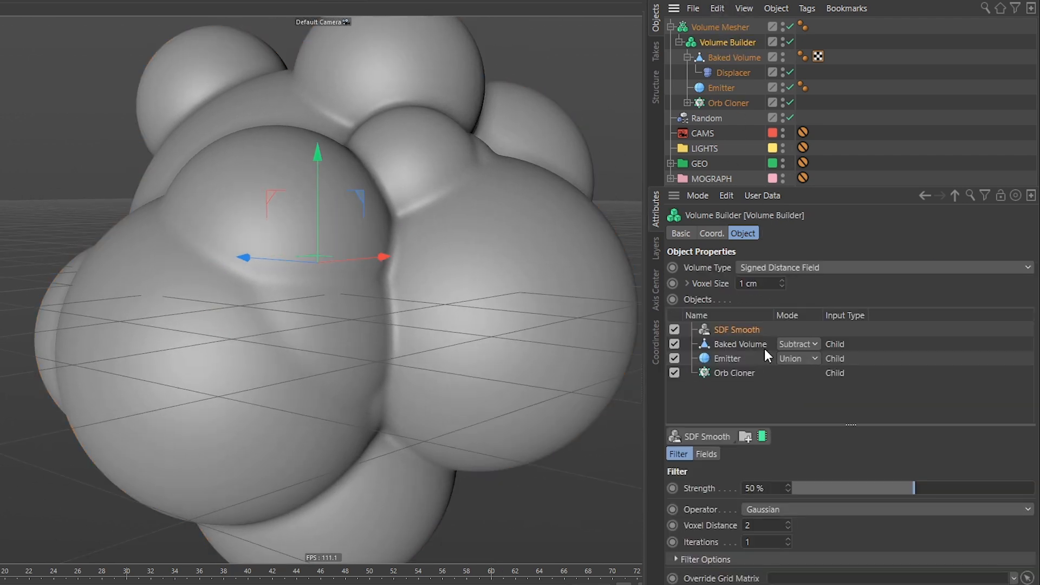
alt+drag(508, 344, 563, 374)
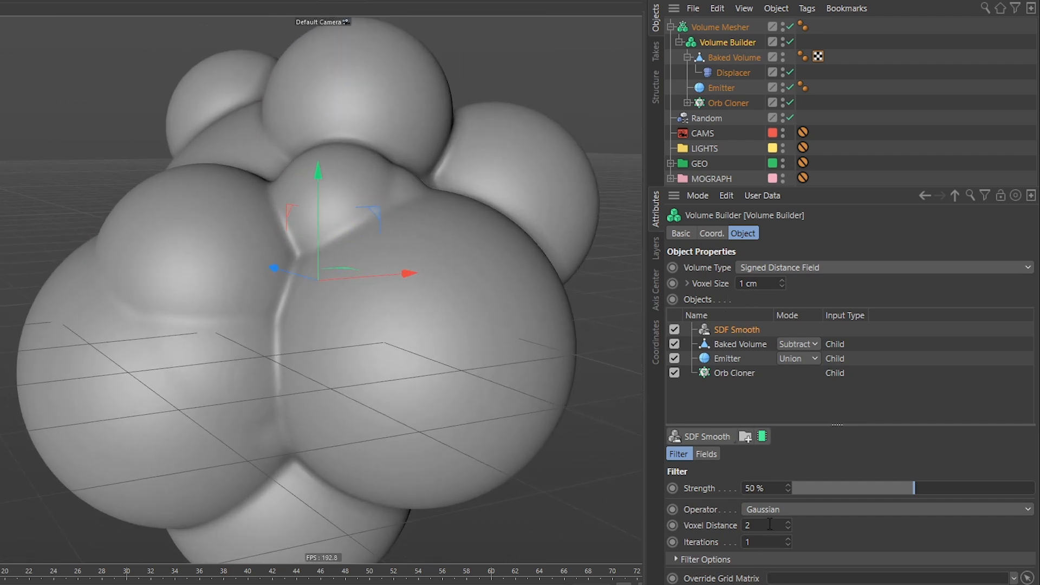
click(758, 543)
text(2)
key(Return)
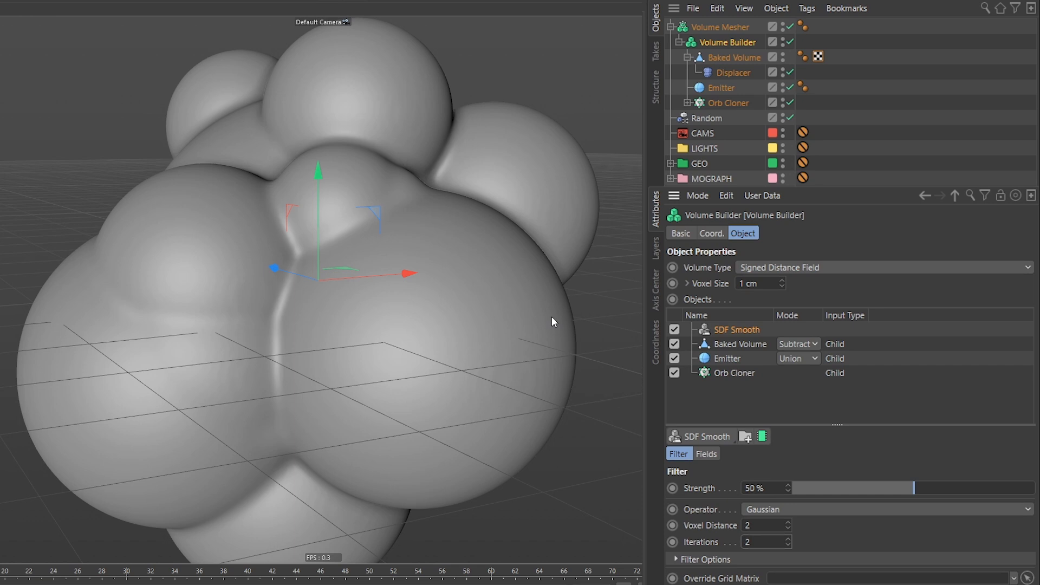
alt+drag(323, 364, 607, 445)
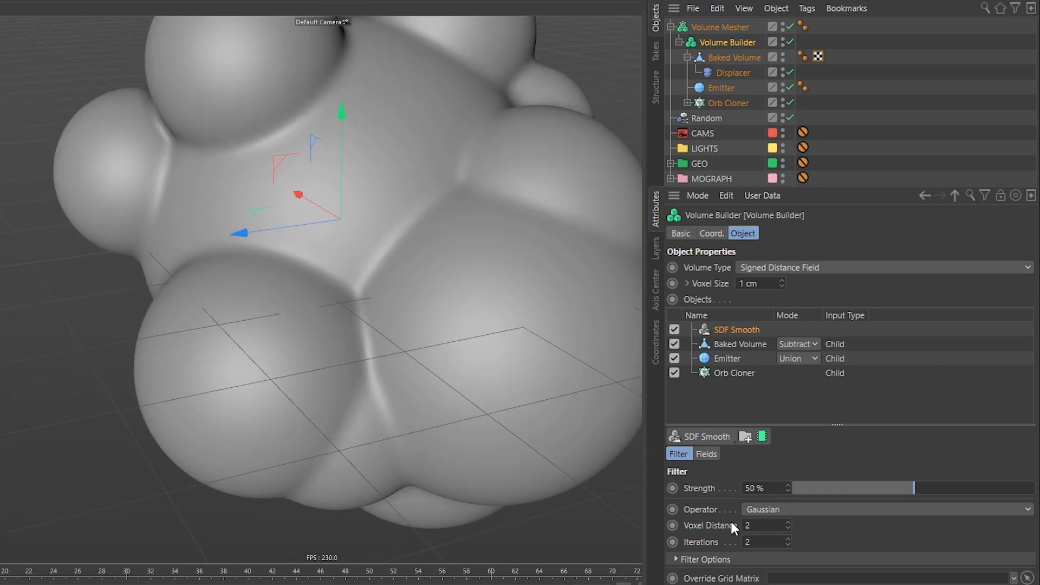
double_click(779, 488)
text(100)
key(Return)
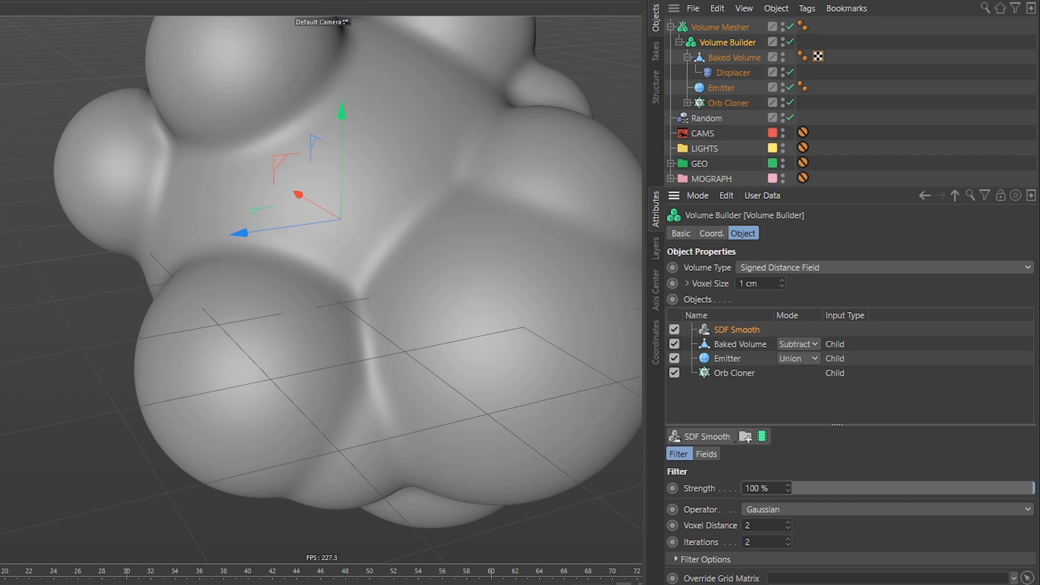
Examine the smoothed mesh in perspective and its inner shell and wall thickness as wireframe in the Right view
alt+drag(356, 407, 416, 335)
alt+right_drag(437, 325, 373, 384)
alt+drag(521, 362, 305, 325)
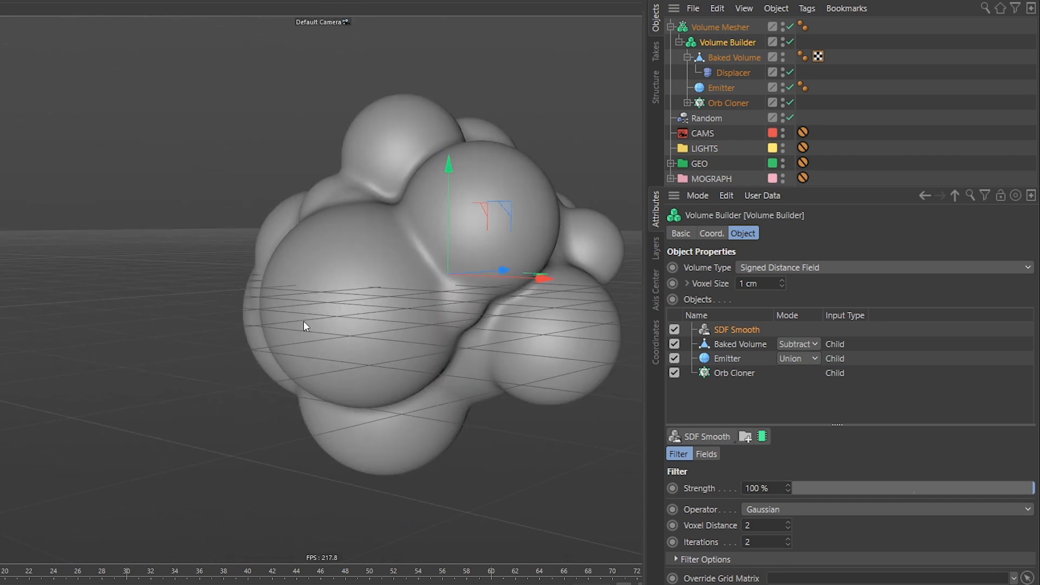
middle_click(323, 308)
middle_click(173, 395)
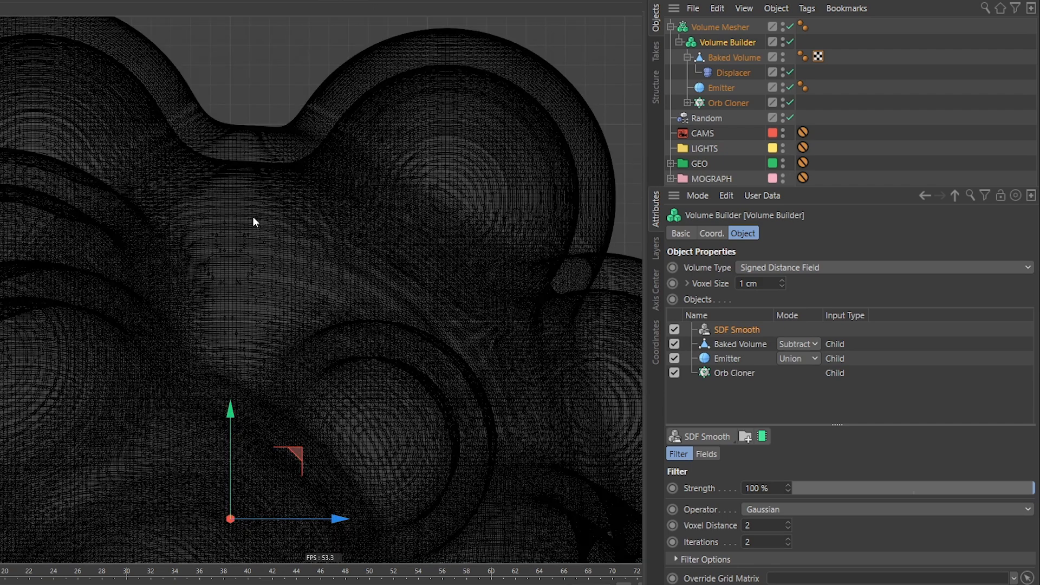
scroll(301, 208, up, 3)
alt+middle_drag(301, 208, 375, 222)
alt+right_drag(529, 332, 477, 355)
alt+middle_drag(476, 354, 466, 95)
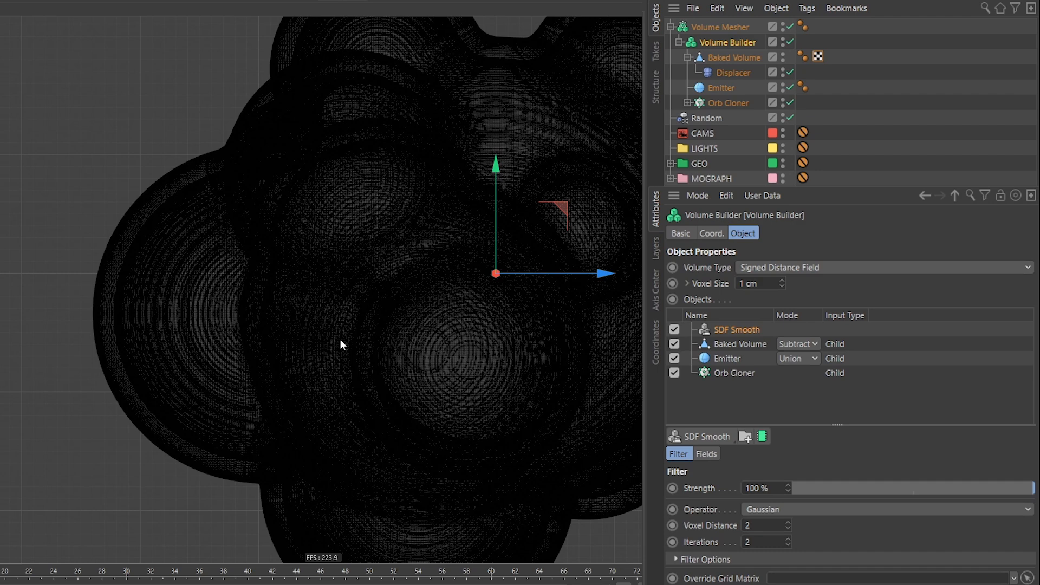
alt+middle_drag(608, 156, 473, 326)
alt+right_drag(444, 260, 470, 247)
alt+middle_drag(488, 256, 551, 270)
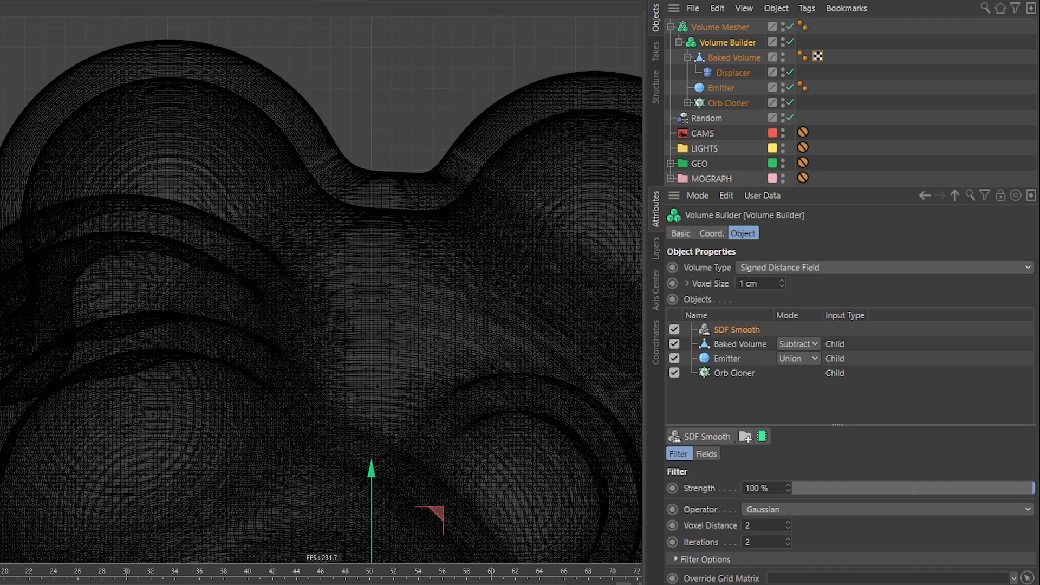
Add a Smoothing deformer and place it under Baked Volume, directly below the Displacer
click(729, 71)
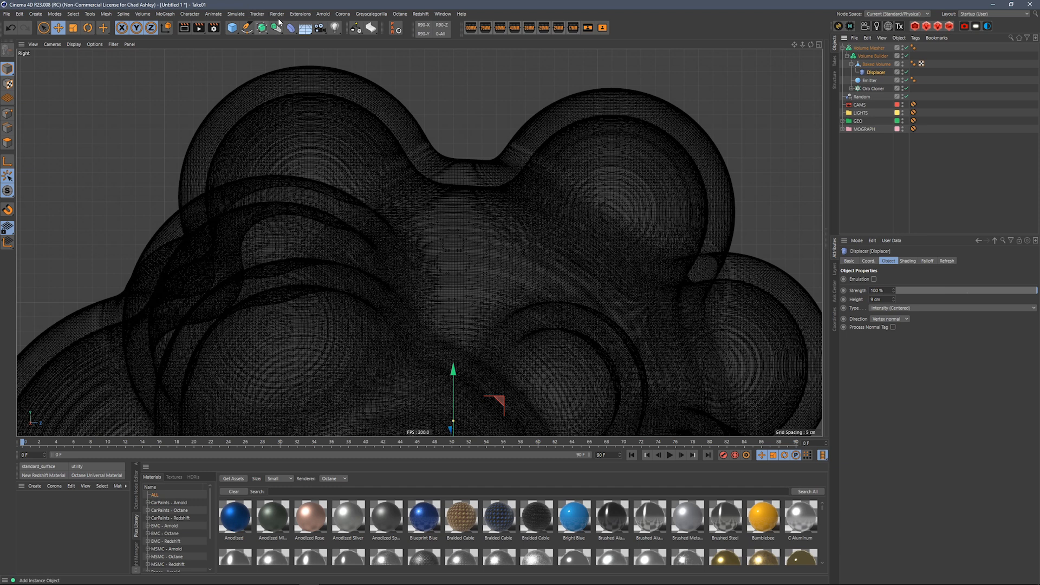
click(297, 32)
click(507, 128)
drag(863, 47, 870, 97)
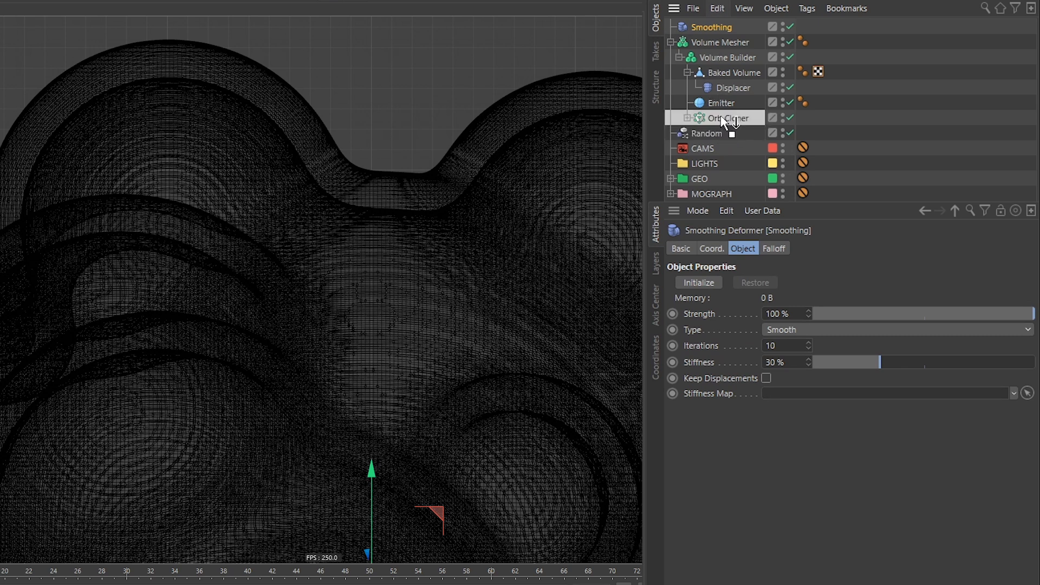
drag(723, 120, 734, 93)
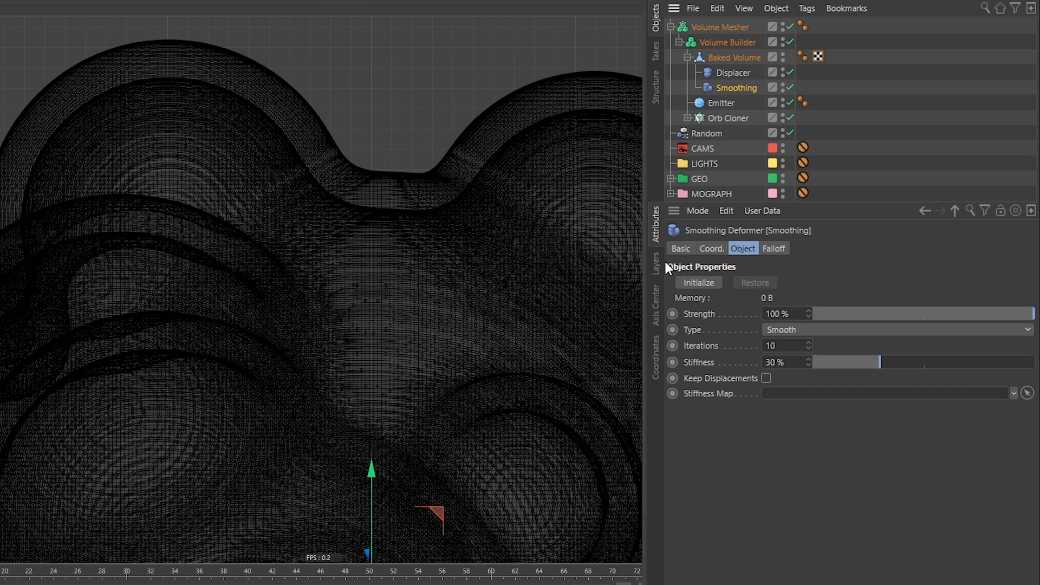
Raise the Smoothing deformer's iterations to 20, followed by 40, and check the inner shell in the Right view
drag(787, 346, 751, 352)
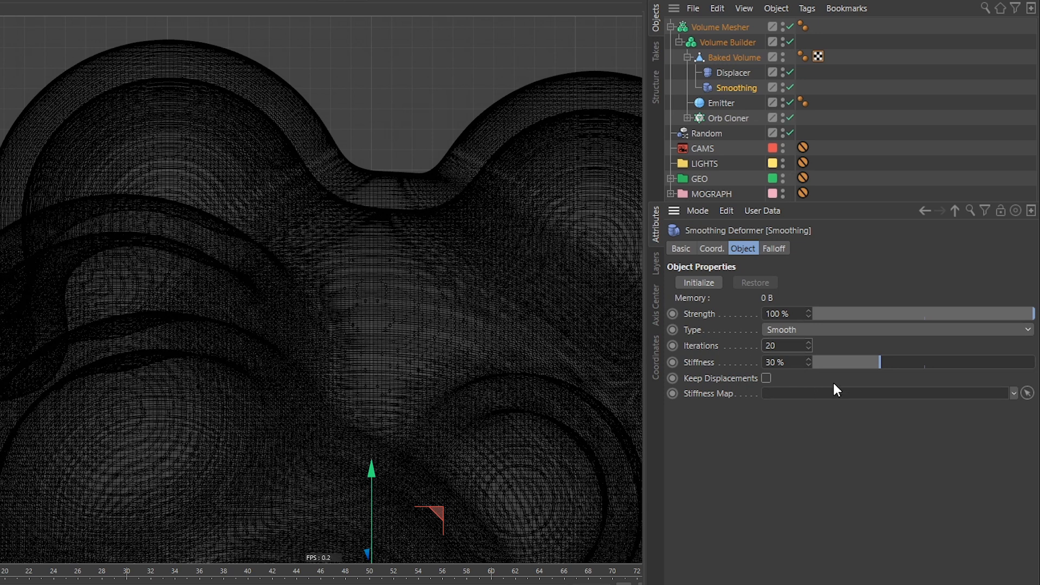
double_click(772, 345)
text(40)
key(Return)
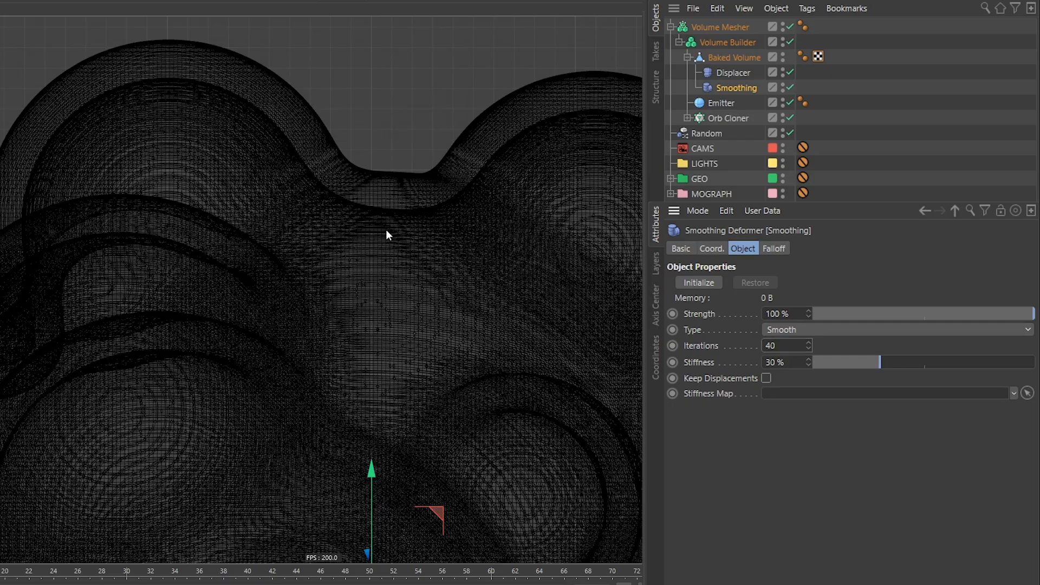
alt+drag(446, 368, 634, 178)
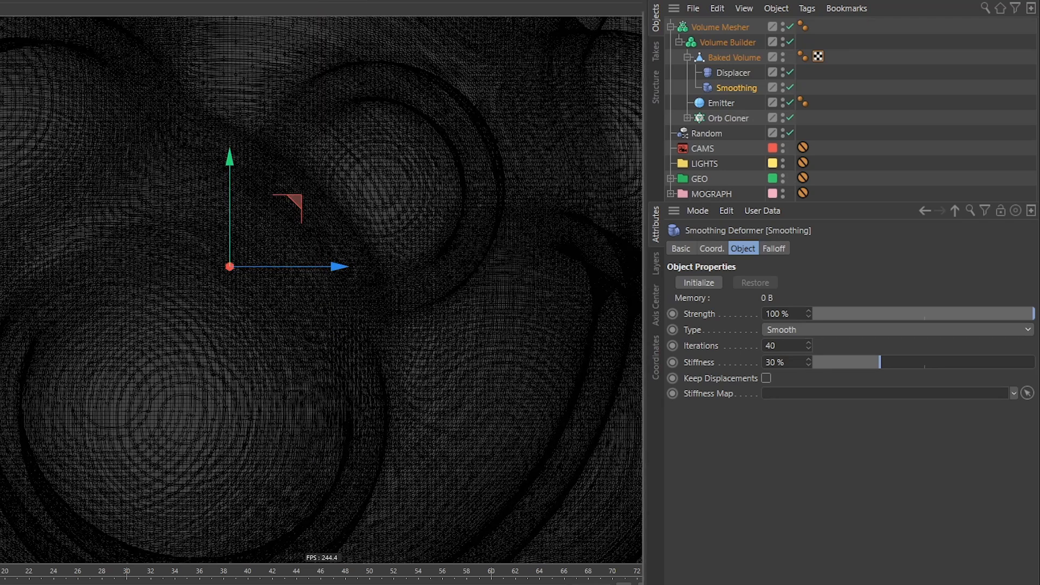
Set the height of the Displacer under Baked Volume to 10 cm and inspect the mesh in the perspective view
click(736, 75)
click(737, 320)
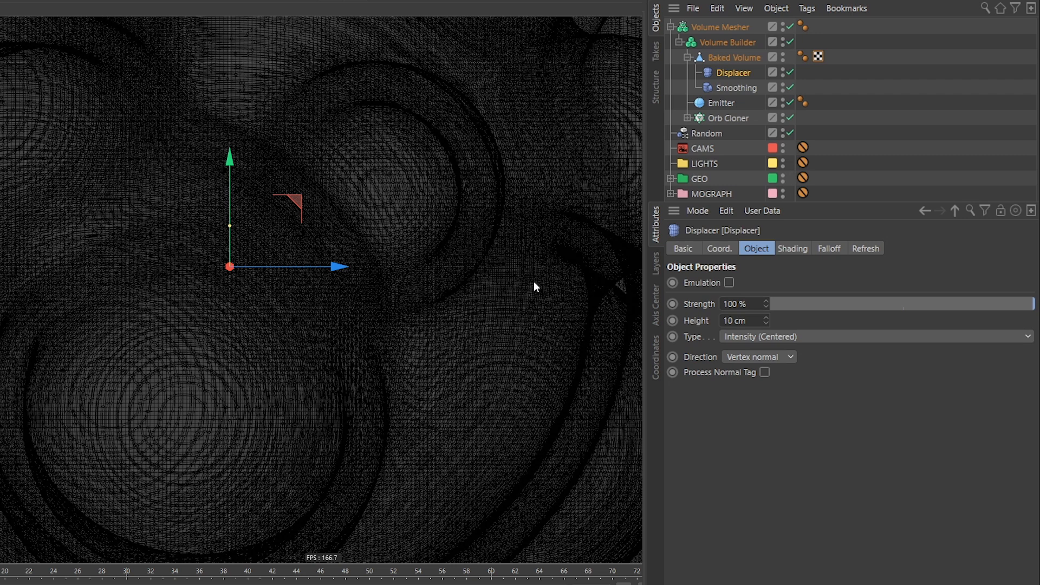
alt+right_drag(497, 320, 477, 315)
middle_click(477, 316)
middle_click(315, 169)
alt+drag(316, 169, 493, 247)
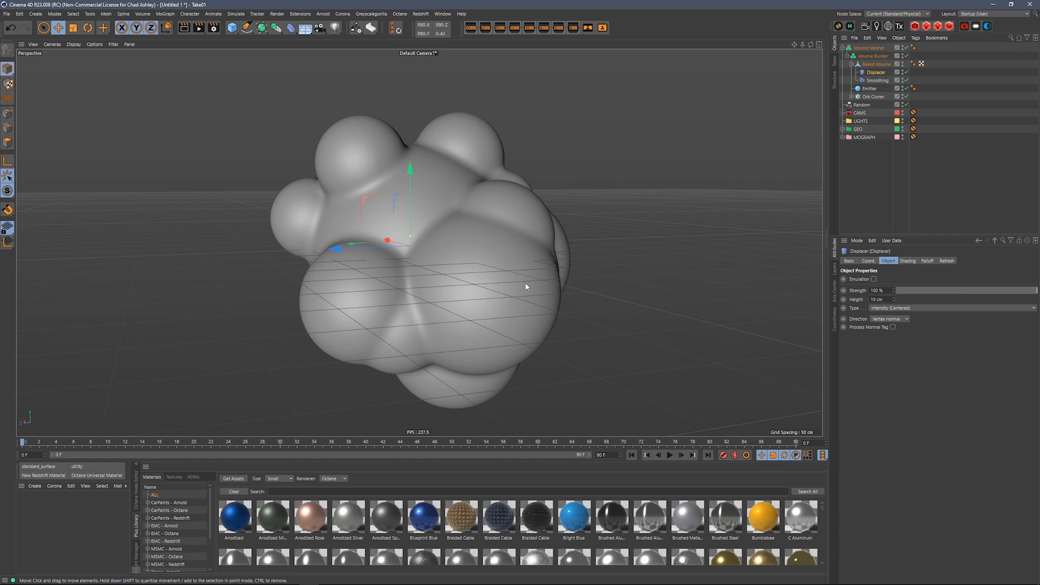
alt+drag(499, 274, 540, 249)
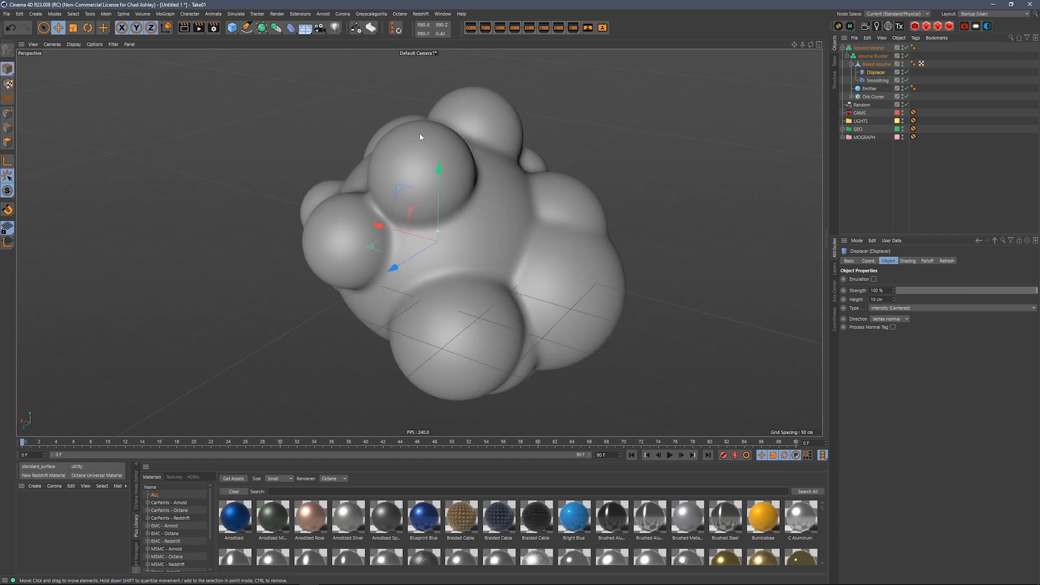
alt+drag(599, 334, 623, 258)
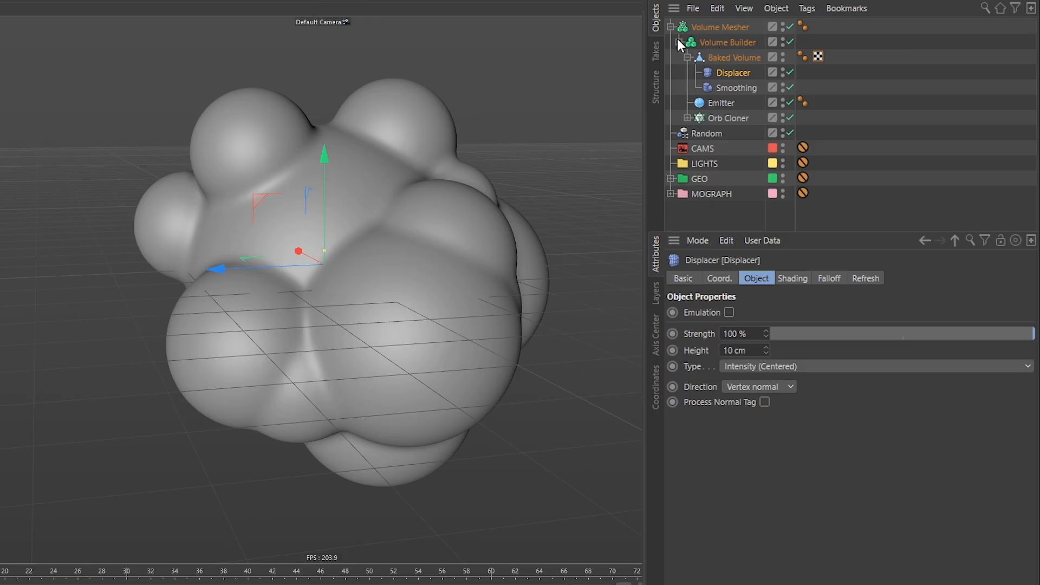
Move the Volume Builder out of the Volume Mesher to the end of the hierarchy and set its voxel size to 2 cm
click(679, 42)
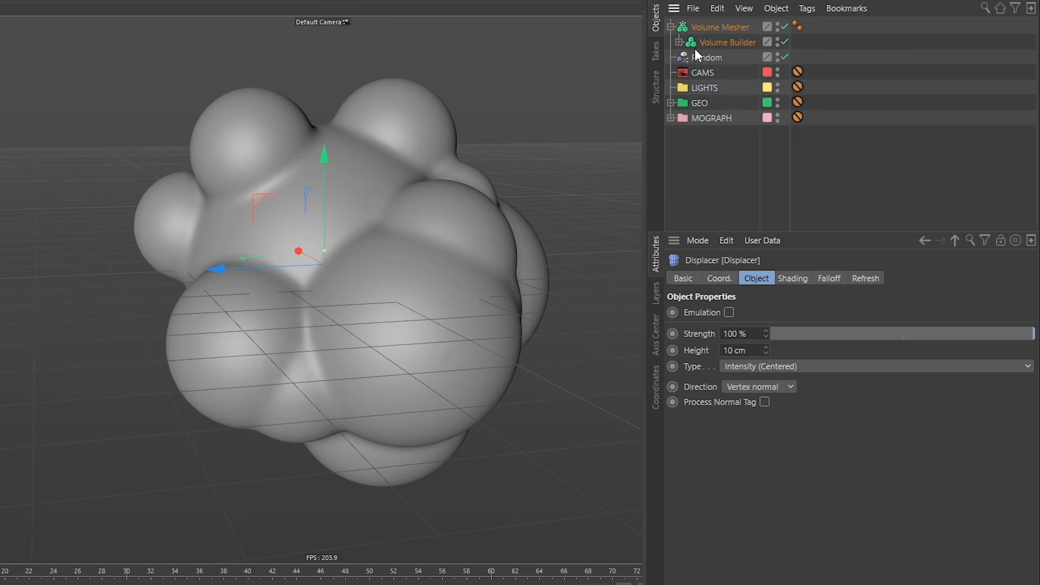
drag(718, 43, 713, 180)
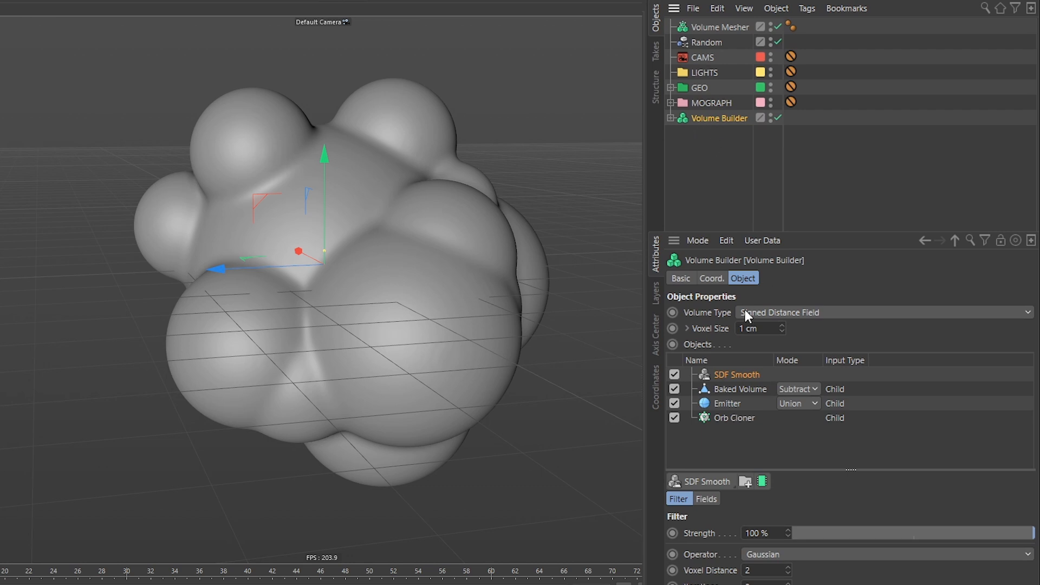
double_click(769, 332)
text(3)
key(Return)
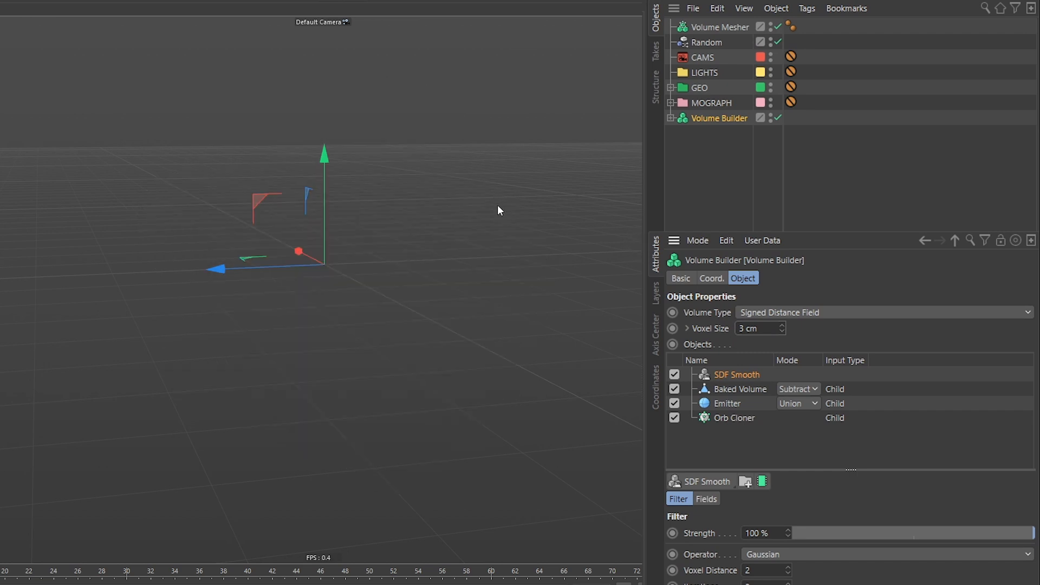
alt+drag(443, 263, 475, 263)
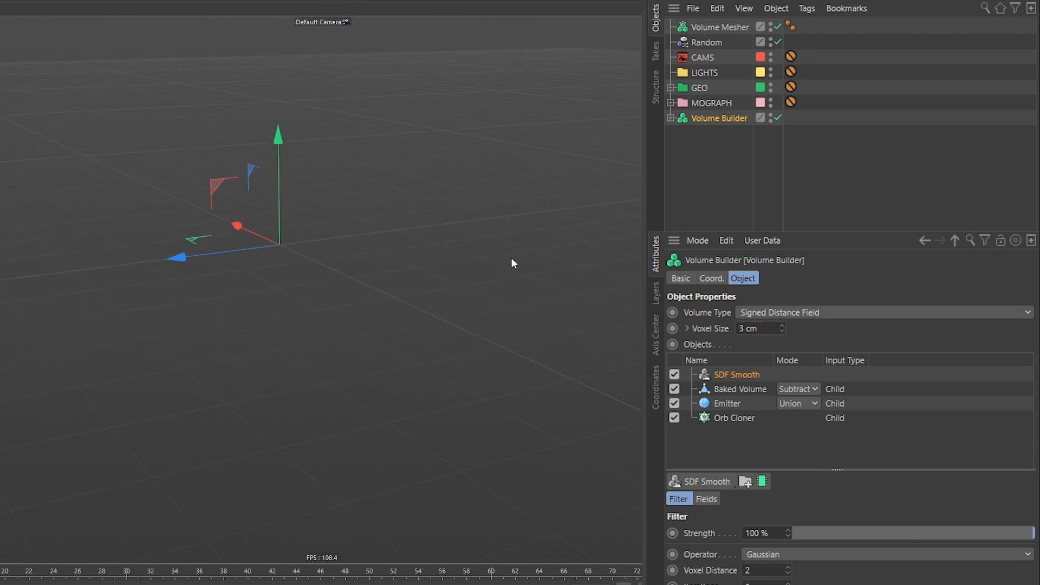
click(766, 329)
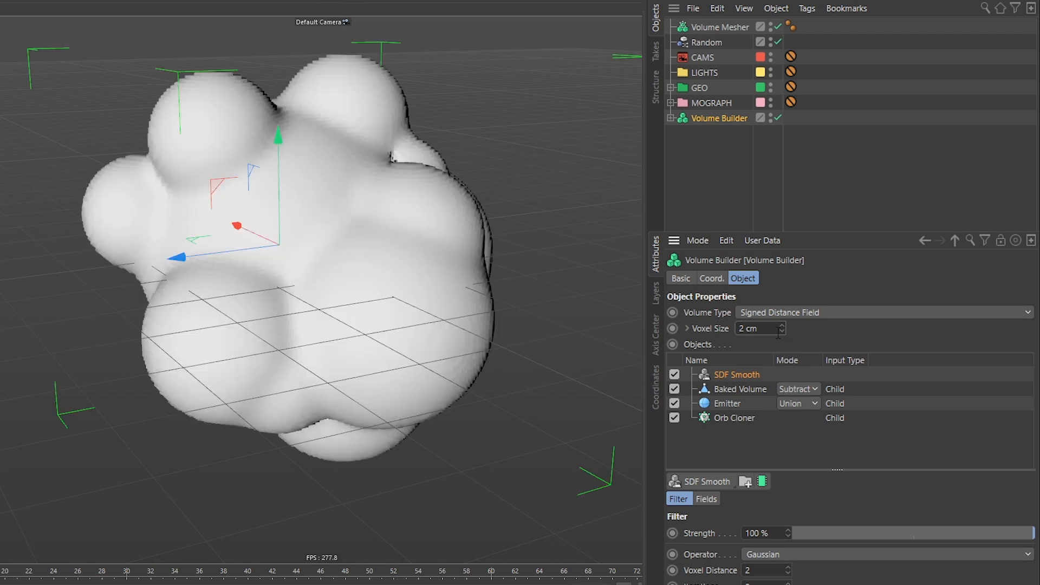
Inspect the creases between the volume's spheres and set the iterations of Baked Volume's Smoothing deformer to 10
alt+drag(347, 326, 516, 304)
alt+drag(538, 369, 467, 249)
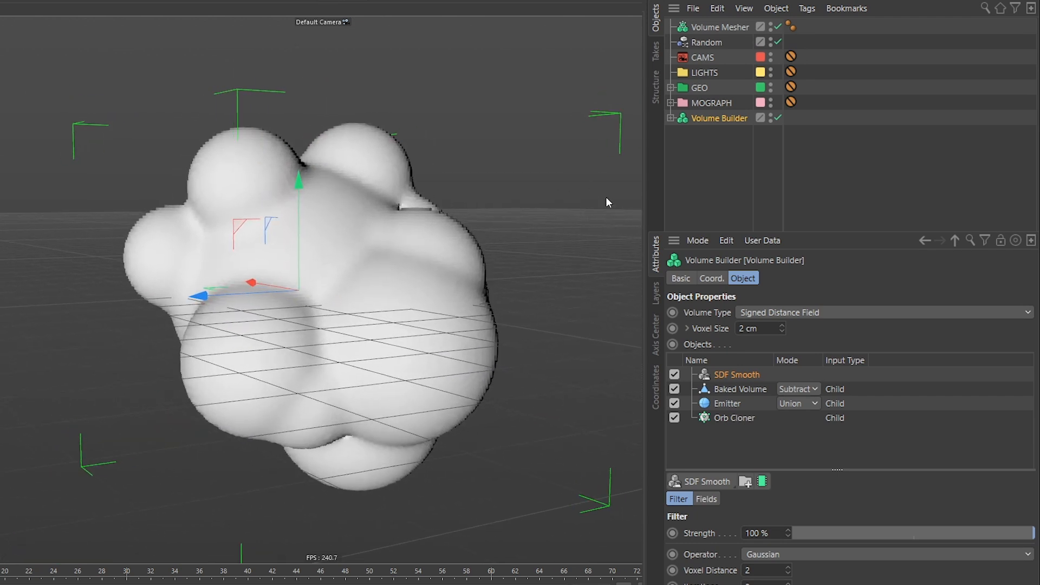
alt+drag(444, 313, 406, 263)
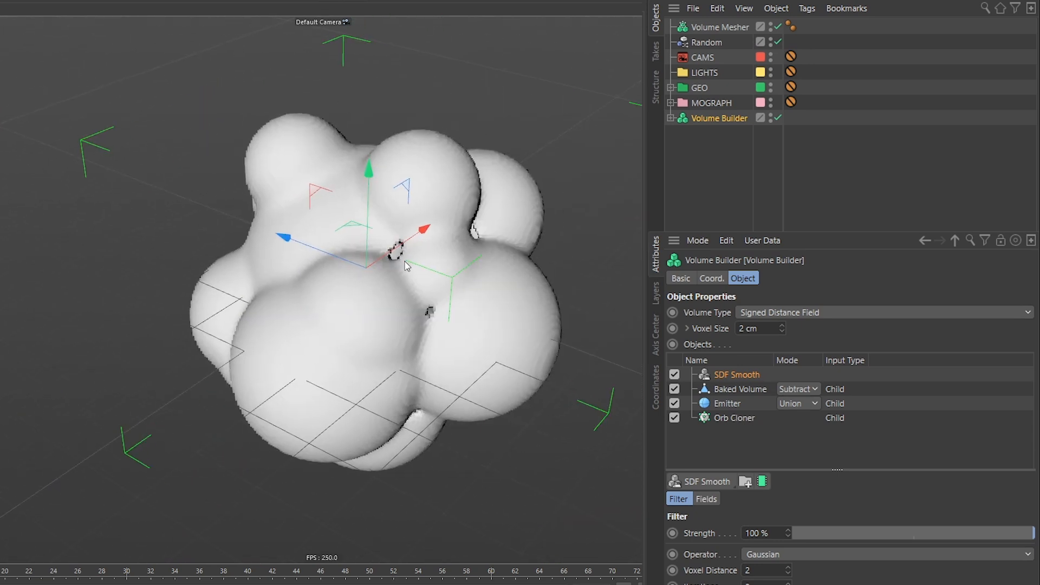
alt+right_drag(406, 278, 508, 206)
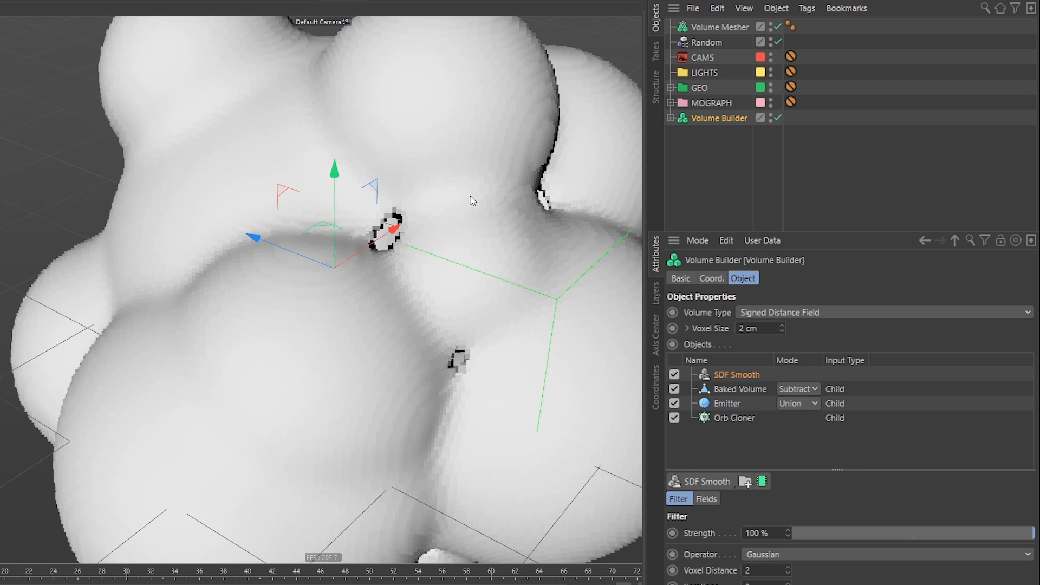
click(671, 87)
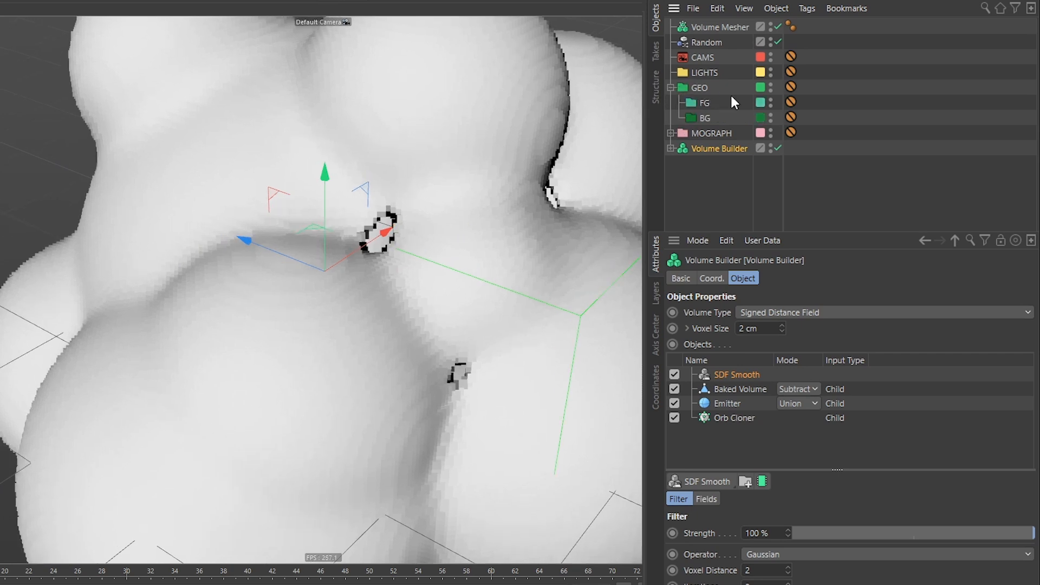
click(671, 149)
click(727, 193)
double_click(791, 378)
text(10)
key(Return)
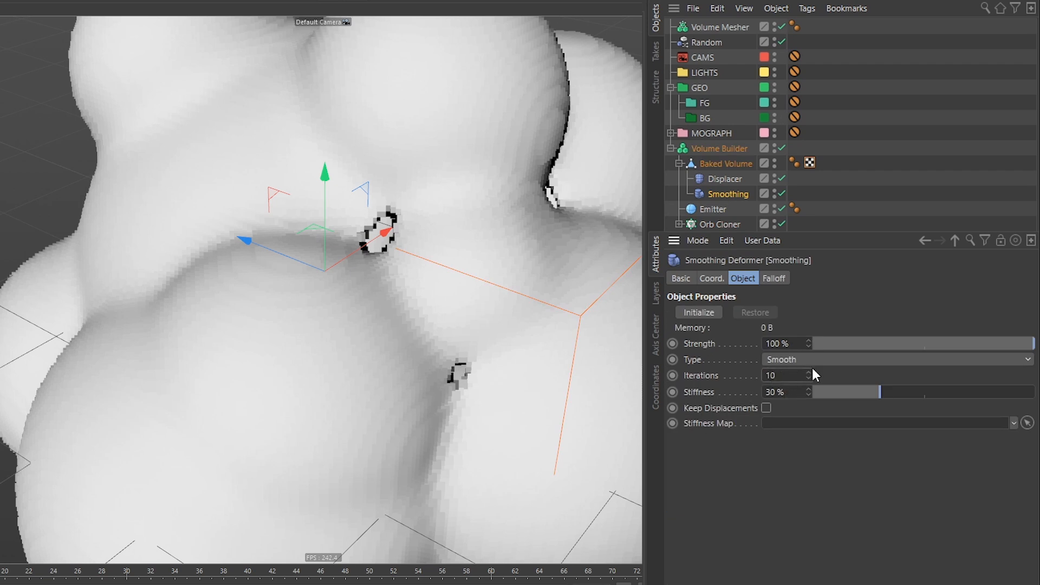
Set the Smoothing deformer's iterations to 5 and check the volume's surface from several angles
alt+drag(404, 413, 440, 395)
alt+middle_drag(459, 362, 523, 263)
alt+right_drag(539, 292, 433, 351)
alt+drag(433, 351, 517, 332)
double_click(786, 373)
text(5)
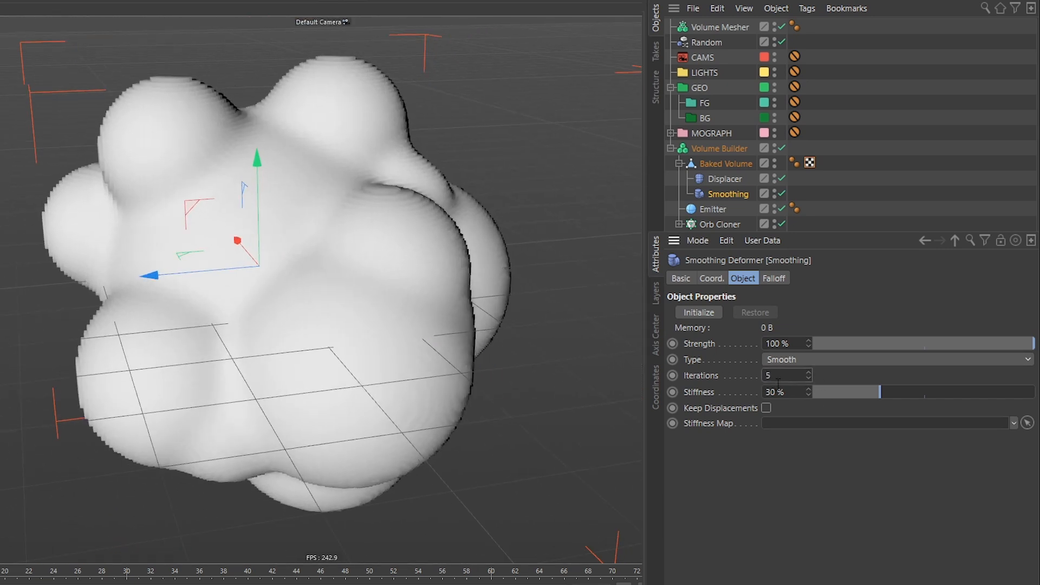
alt+drag(273, 324, 462, 274)
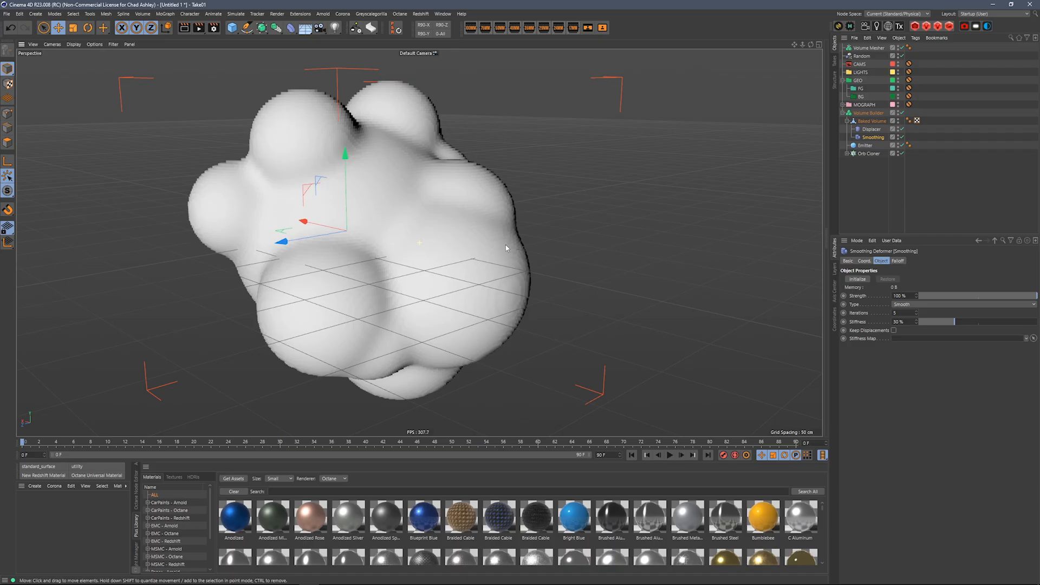
alt+drag(506, 246, 490, 234)
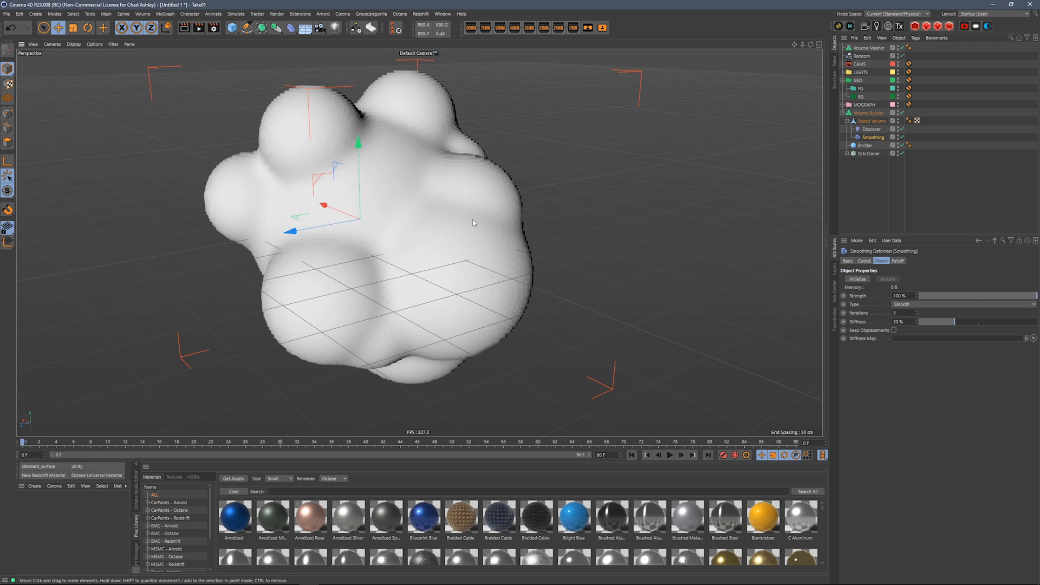
Add a cylinder, rotate it onto its side, and move it so that it protrudes from the side of the volume
click(233, 28)
click(386, 39)
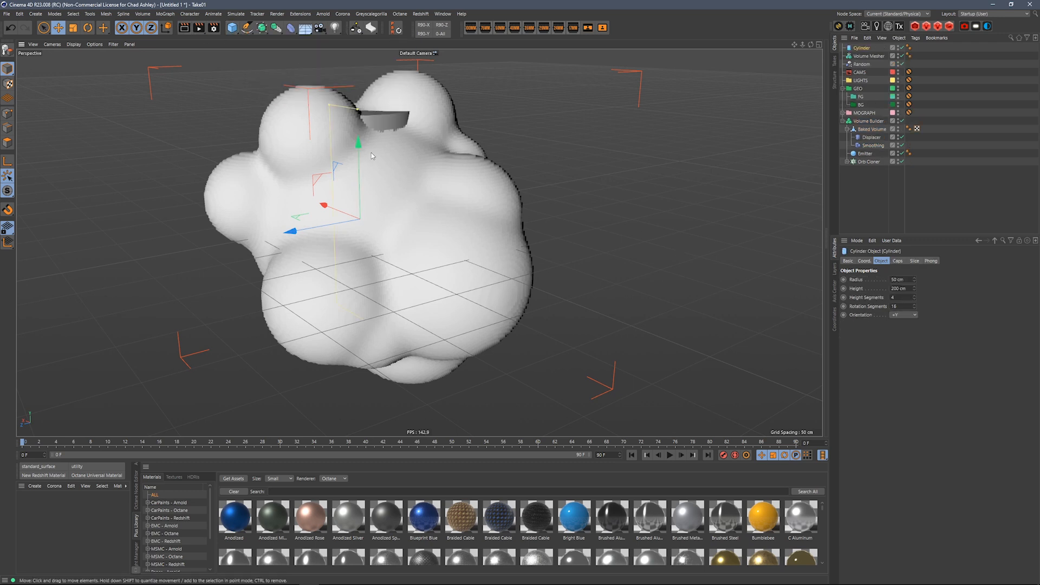
key(r)
drag(374, 188, 399, 272)
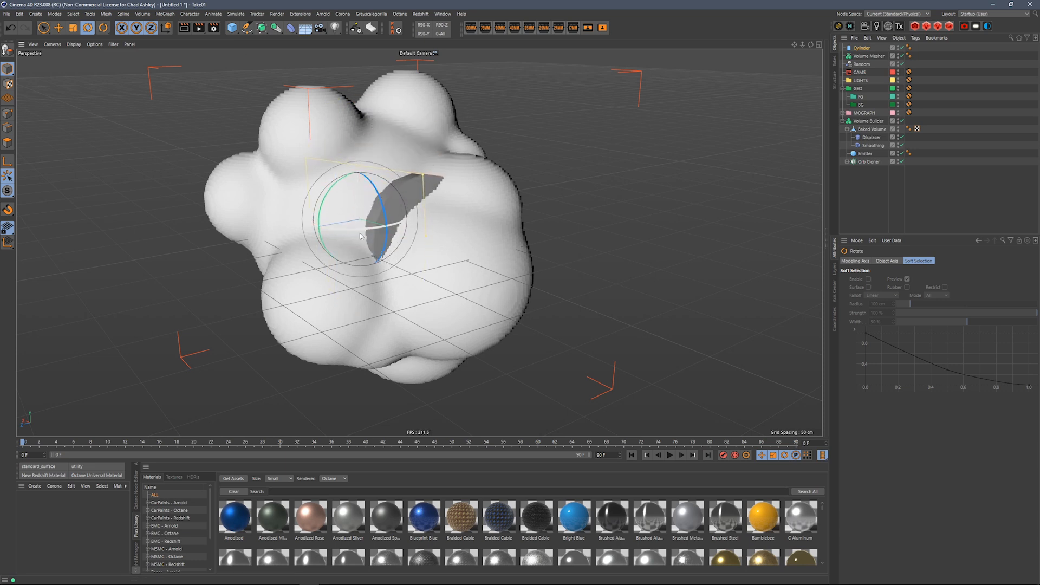
key(e)
drag(399, 232, 492, 297)
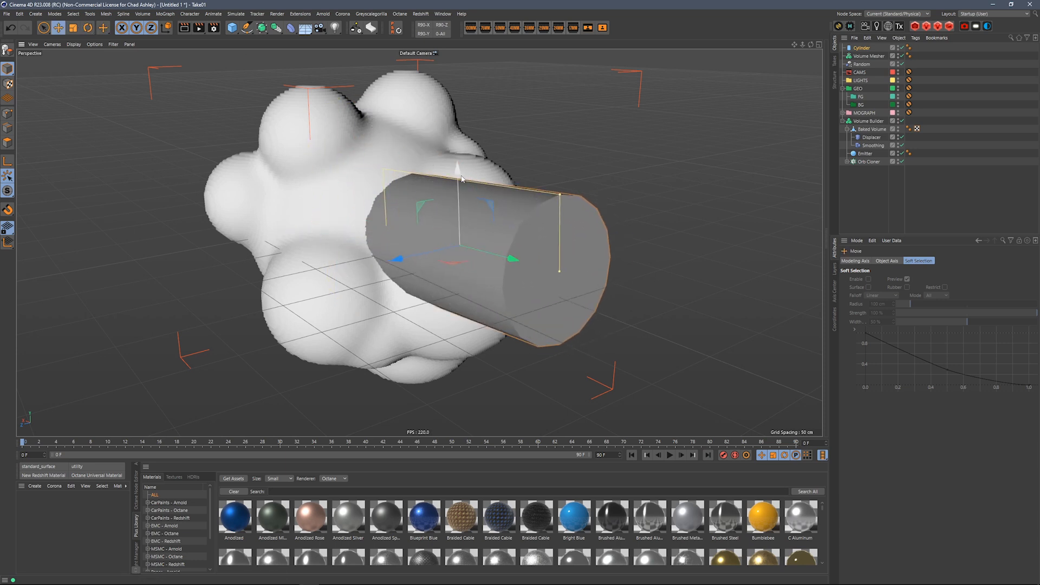
Lower the cylinder and shift it sideways so that it runs into one of the volume's lower spheres
drag(461, 175, 461, 221)
alt+drag(548, 293, 474, 266)
drag(348, 251, 405, 256)
alt+drag(357, 287, 605, 234)
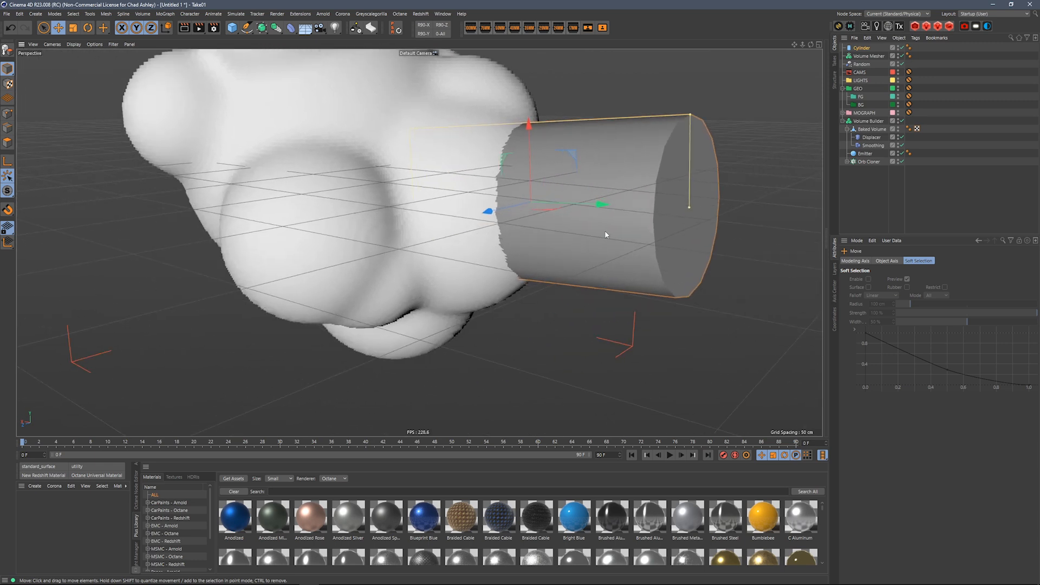
Tilt the cylinder towards the lower sphere's centre, reduce its radius to about 28.6 cm, and adjust its position
key(t)
key(r)
drag(568, 158, 569, 185)
drag(696, 136, 689, 177)
alt+drag(507, 257, 533, 271)
scroll(499, 224, down, 3)
alt+drag(499, 224, 471, 200)
key(e)
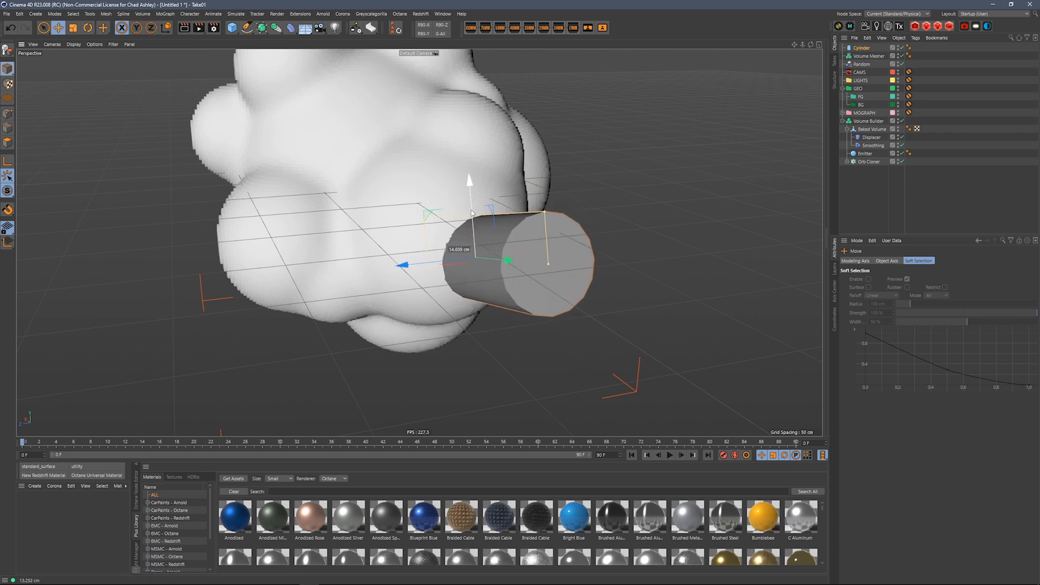
mouse_move(535, 269)
alt+mouse_down()
mouse_move(435, 296)
mouse_move(494, 308)
mouse_move(448, 360)
mouse_move(559, 244)
mouse_move(635, 221)
mouse_move(522, 256)
mouse_move(531, 258)
alt+mouse_up()
key(r)
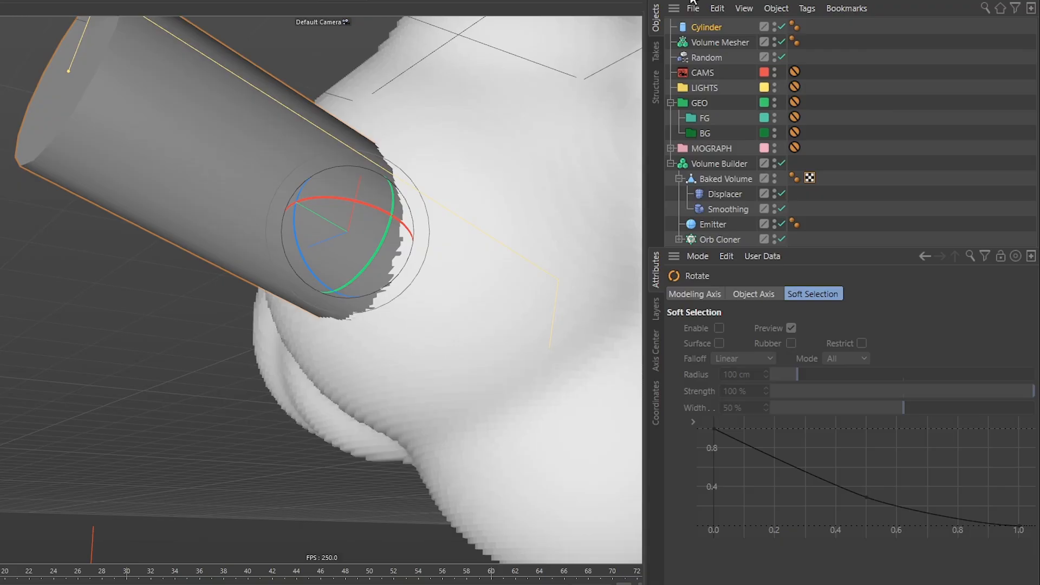
Set the cylinder's rotation segments to 60 and make it a child of the Volume Builder
click(861, 47)
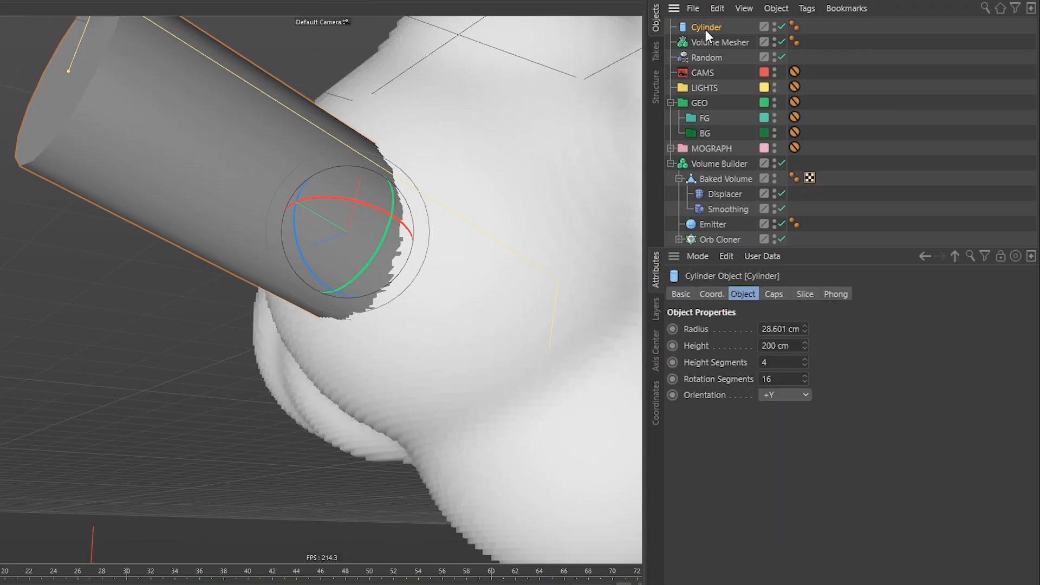
click(781, 379)
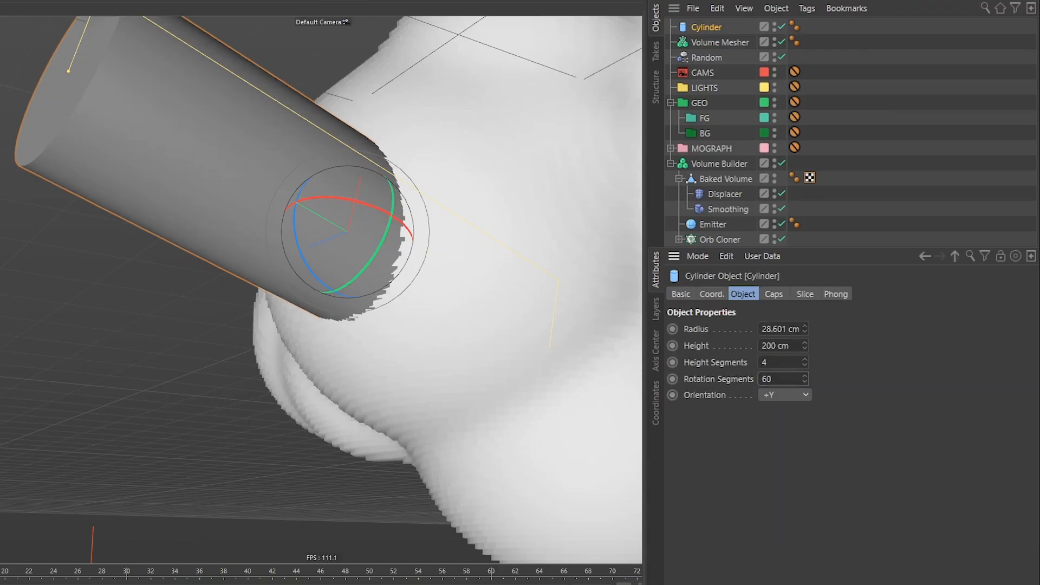
click(679, 178)
drag(724, 161, 723, 162)
Place Cylinder below SDF Smooth in the Volume Builder's object list and set its mode to Subtract
click(722, 149)
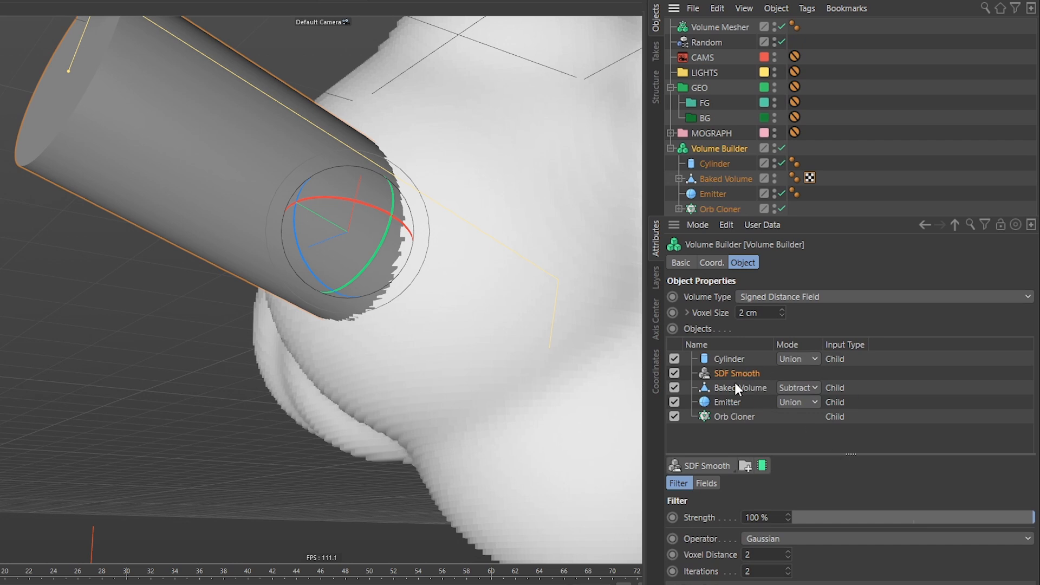
drag(736, 362, 745, 382)
click(799, 375)
click(798, 396)
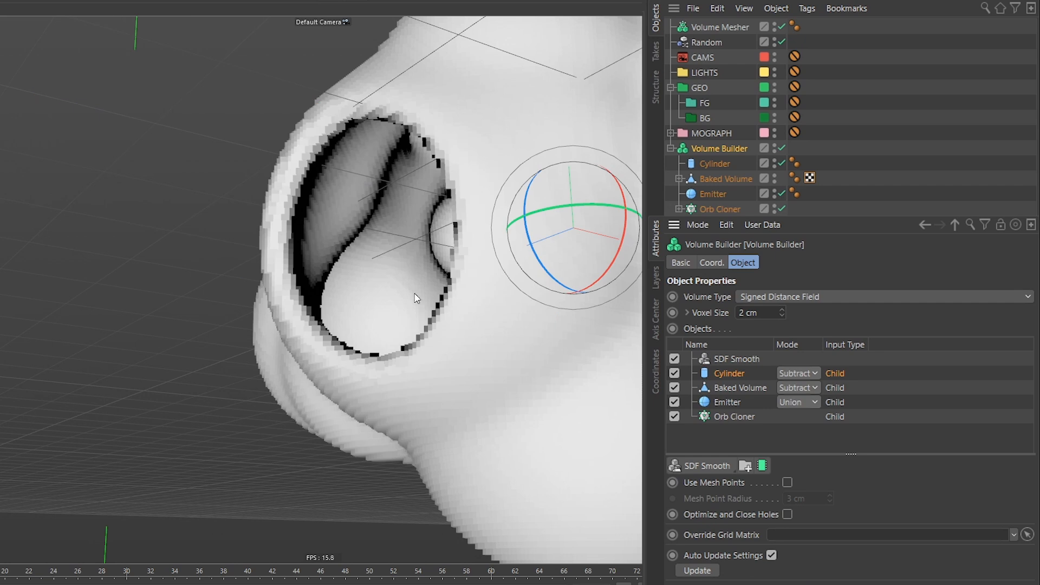
Examine the opening cut by the cylinder, its rim and the hollow interior up close and from several angles
alt+drag(415, 298, 463, 215)
scroll(430, 281, up, 3)
scroll(434, 264, up, 3)
alt+drag(434, 263, 473, 275)
scroll(587, 365, down, 6)
alt+drag(587, 365, 558, 376)
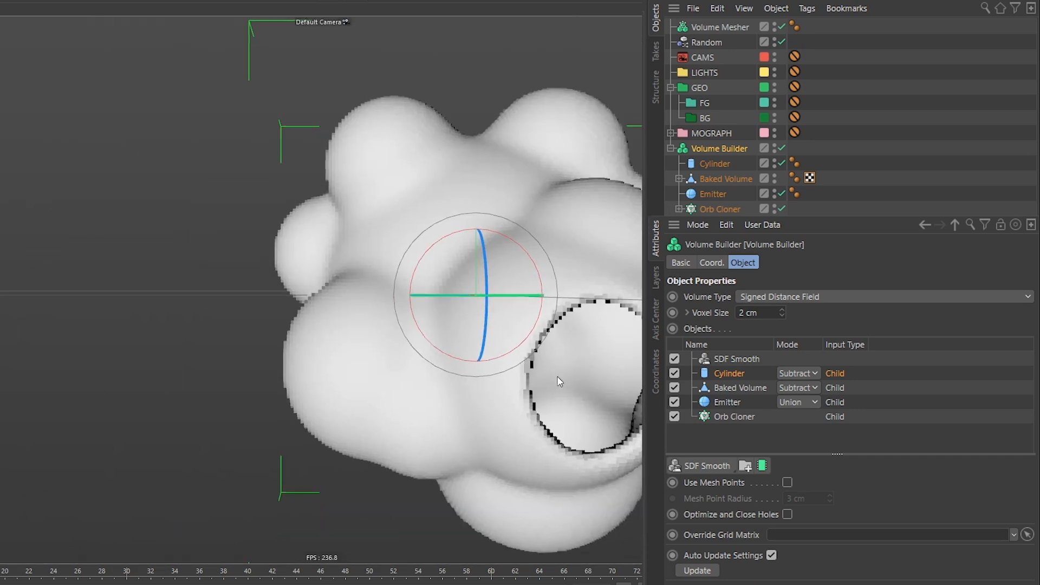
alt+middle_drag(557, 376, 497, 331)
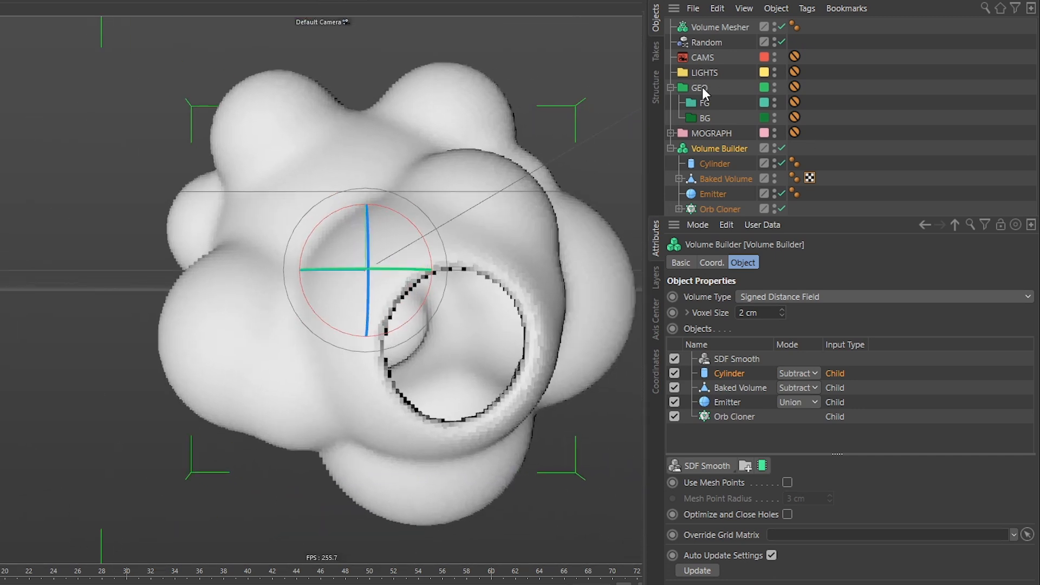
alt+drag(514, 368, 538, 278)
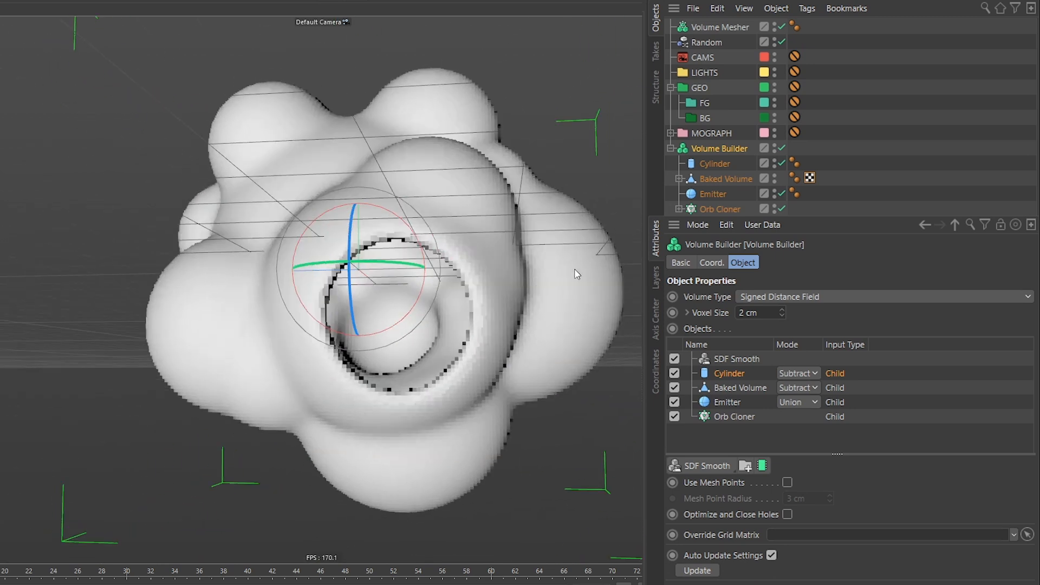
alt+drag(508, 343, 455, 381)
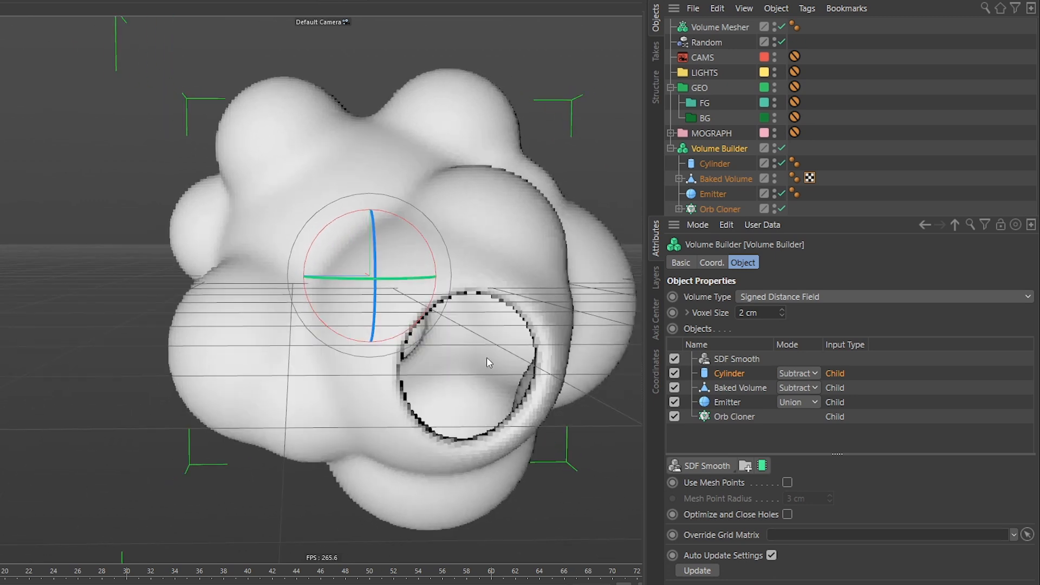
Set the cylinder's radius to 20 cm and check its fit in the opening from several angles
click(714, 163)
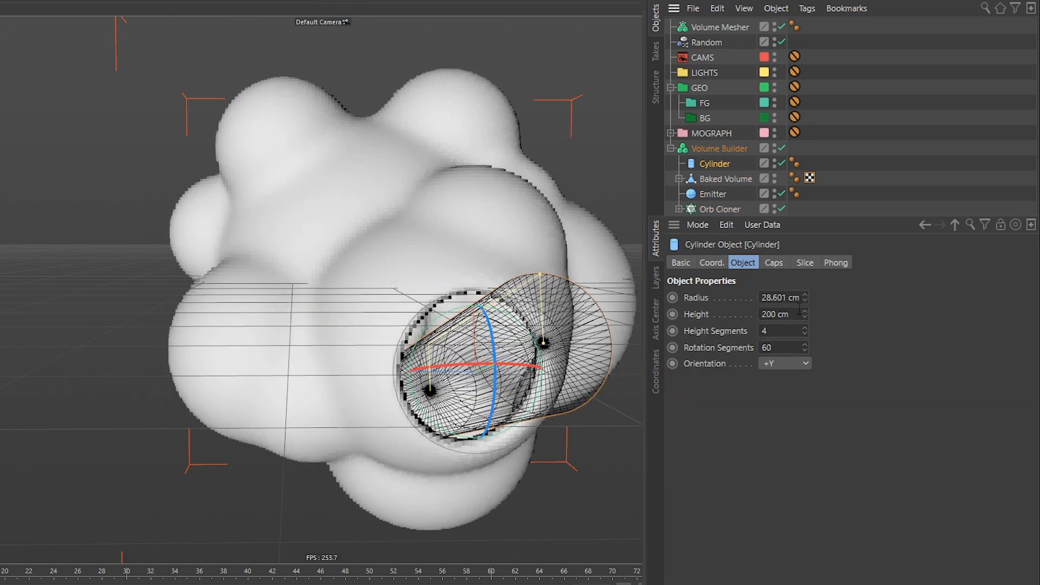
click(789, 298)
text(20)
key(Return)
alt+drag(522, 382, 527, 356)
alt+drag(563, 291, 633, 320)
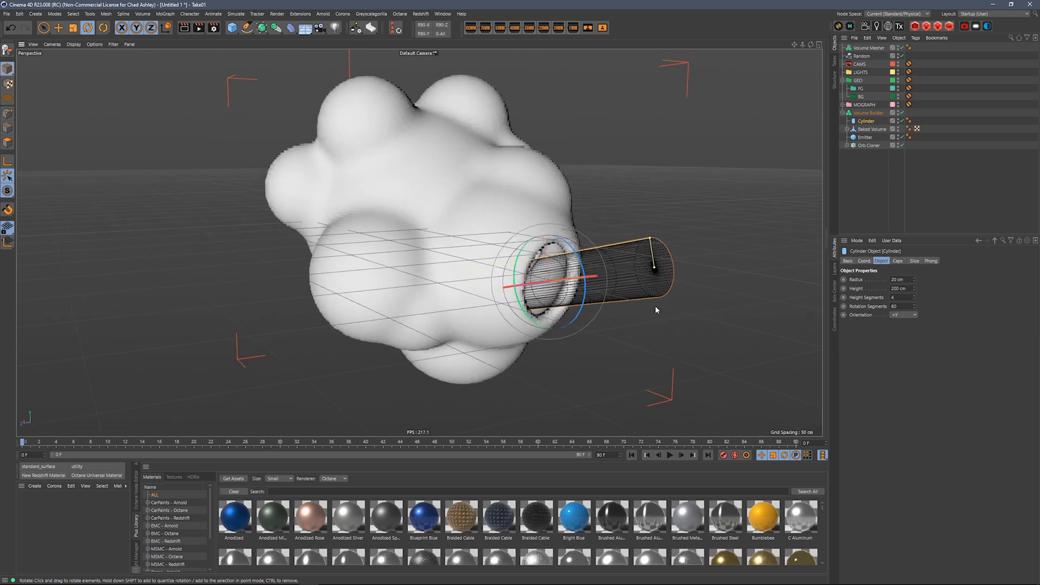
alt+drag(626, 209, 636, 174)
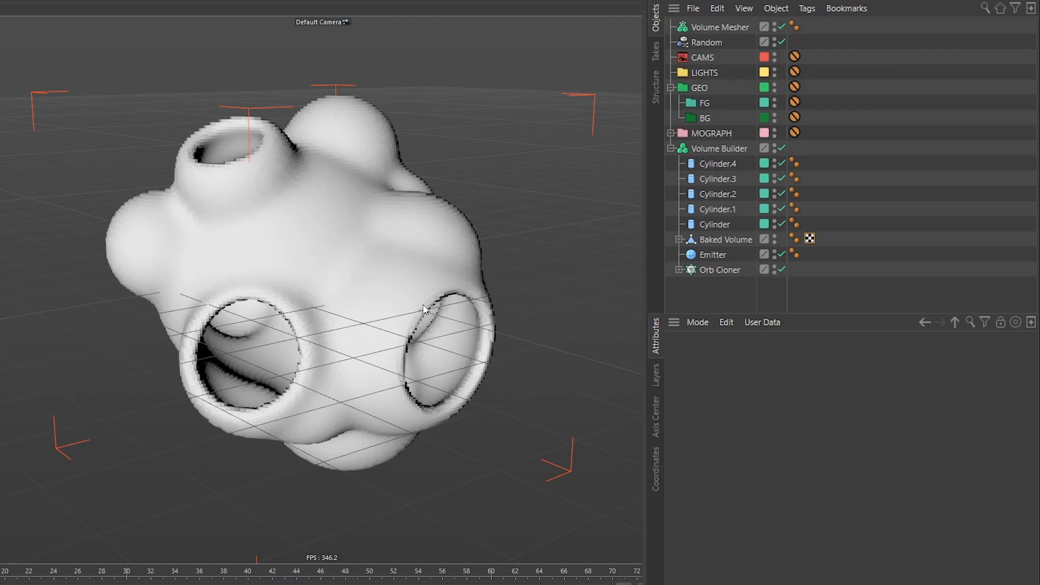
Check the openings cut by the five cylinders and move the Volume Builder back inside the Volume Mesher
alt+drag(737, 178, 702, 225)
alt+drag(408, 358, 520, 320)
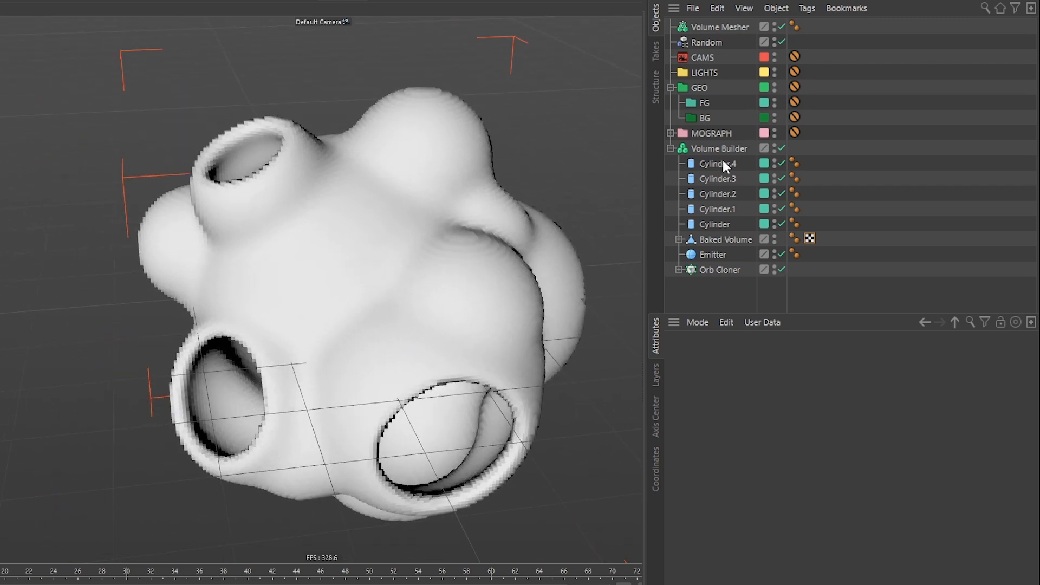
click(670, 148)
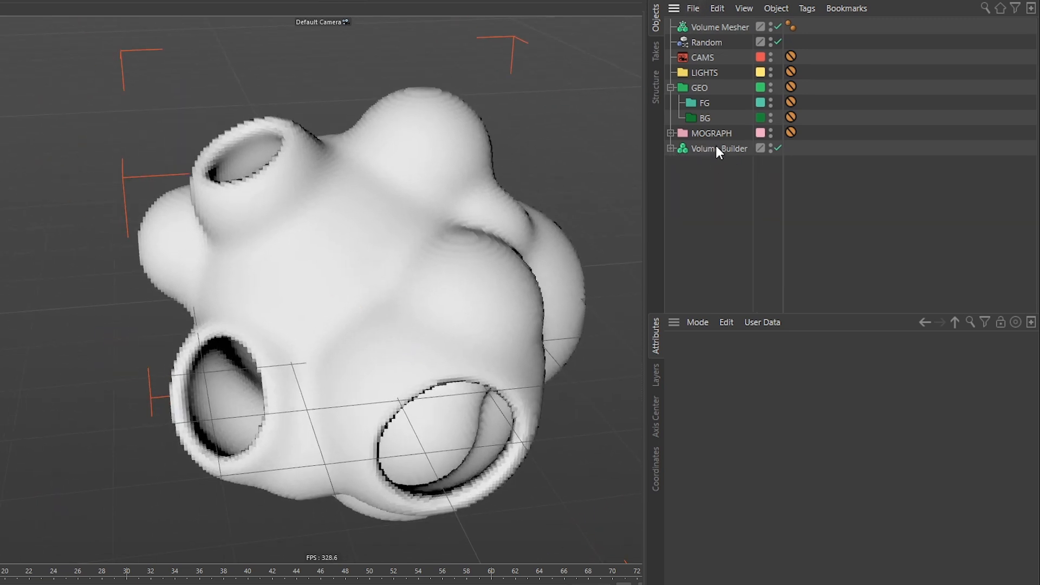
drag(716, 148, 726, 27)
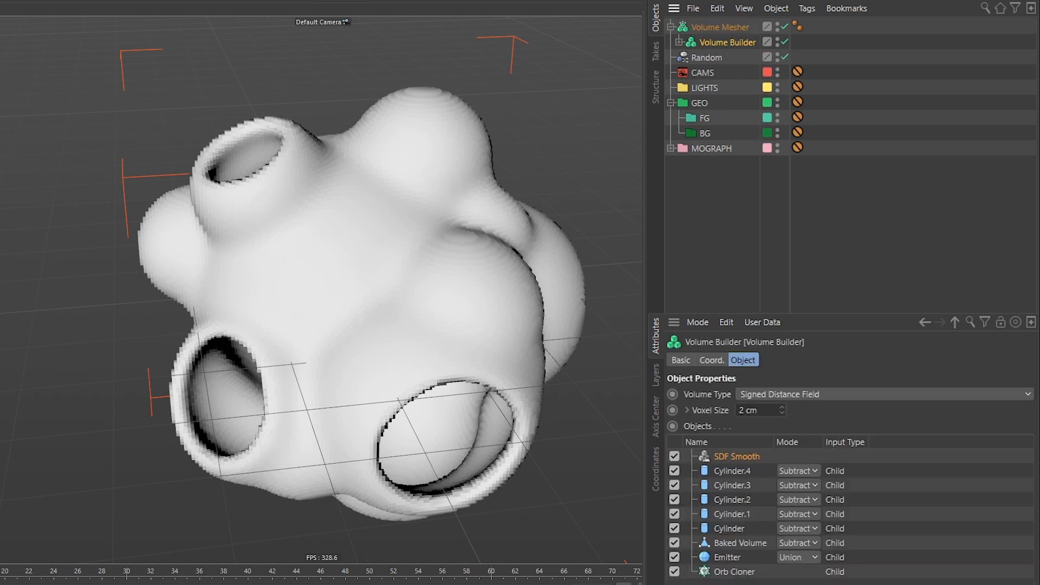
Inspect the meshed rim of an opening up close and set the Volume Builder's voxel size to 0.75 cm
key(r)
alt+drag(360, 388, 492, 271)
scroll(473, 320, up, 5)
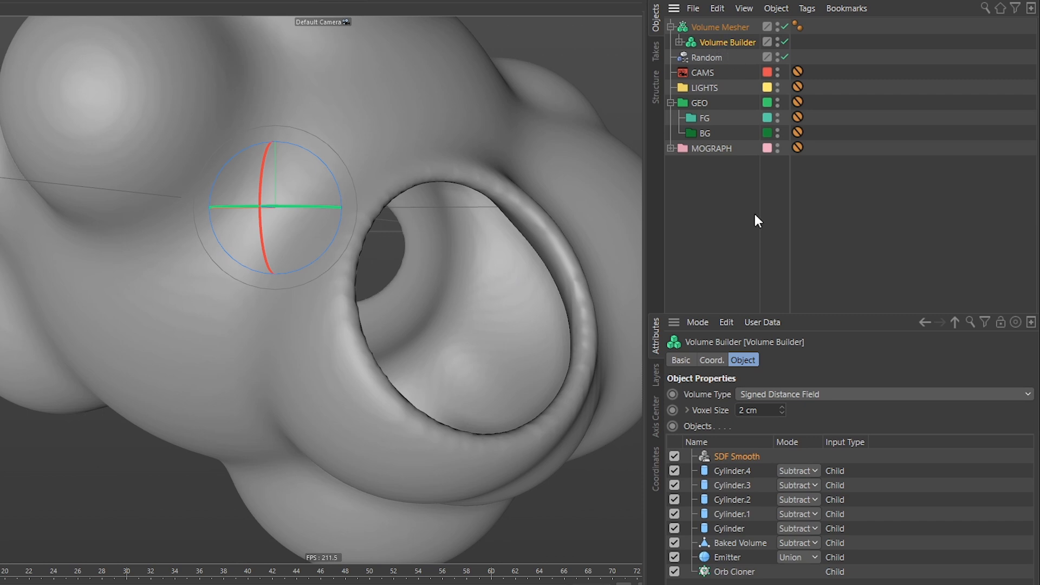
click(746, 410)
alt+drag(586, 214, 514, 303)
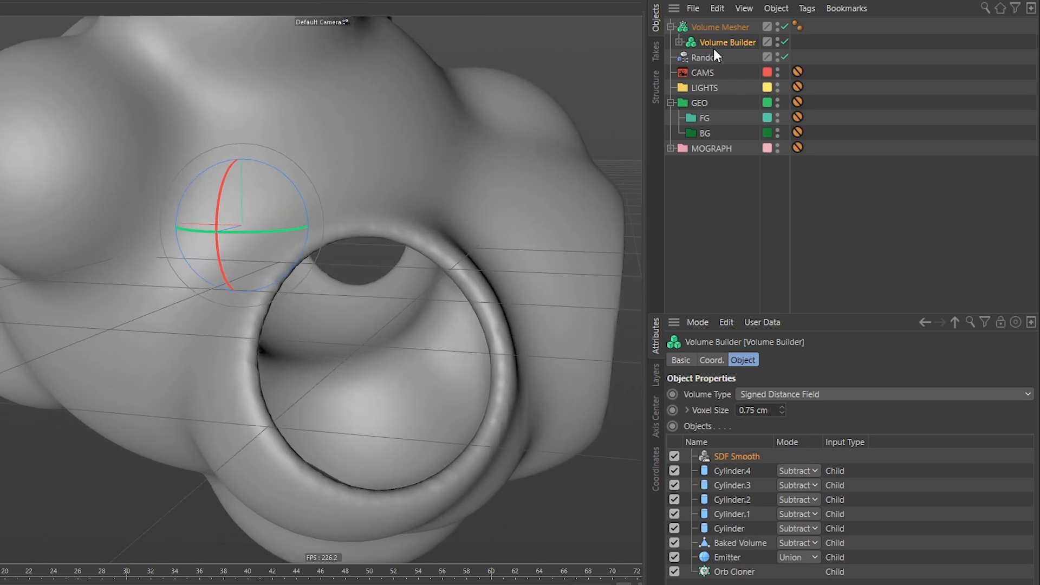
Set the Volume Builder's voxel size to 0.5 cm and view the whole refined mesh
click(763, 410)
text(0)
alt+right_drag(486, 314, 387, 378)
alt+drag(388, 378, 401, 355)
alt+middle_drag(401, 355, 419, 384)
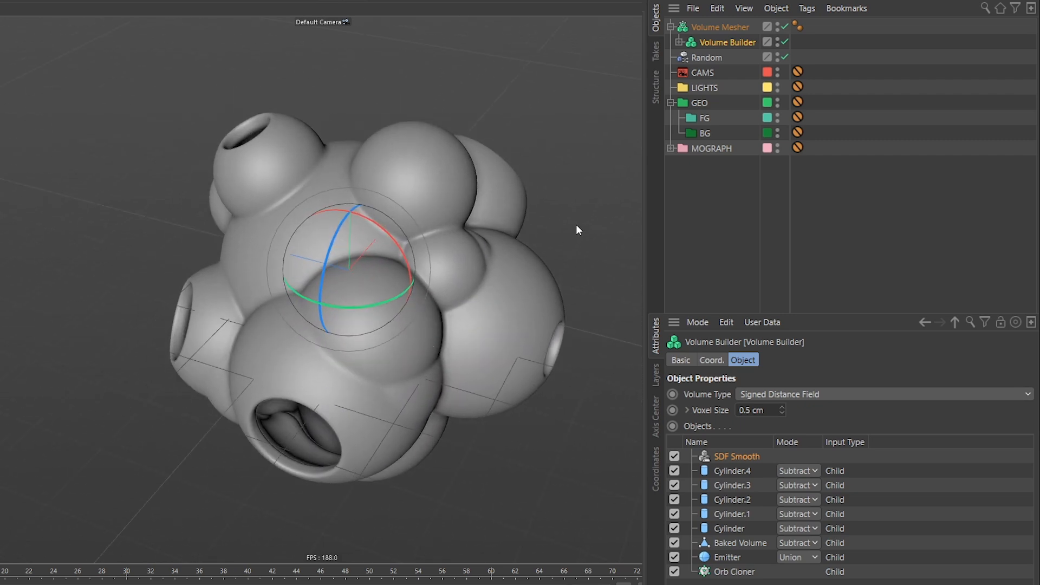
File the Random effector under Effectors in System XXX of the MOGRAPH group
click(672, 27)
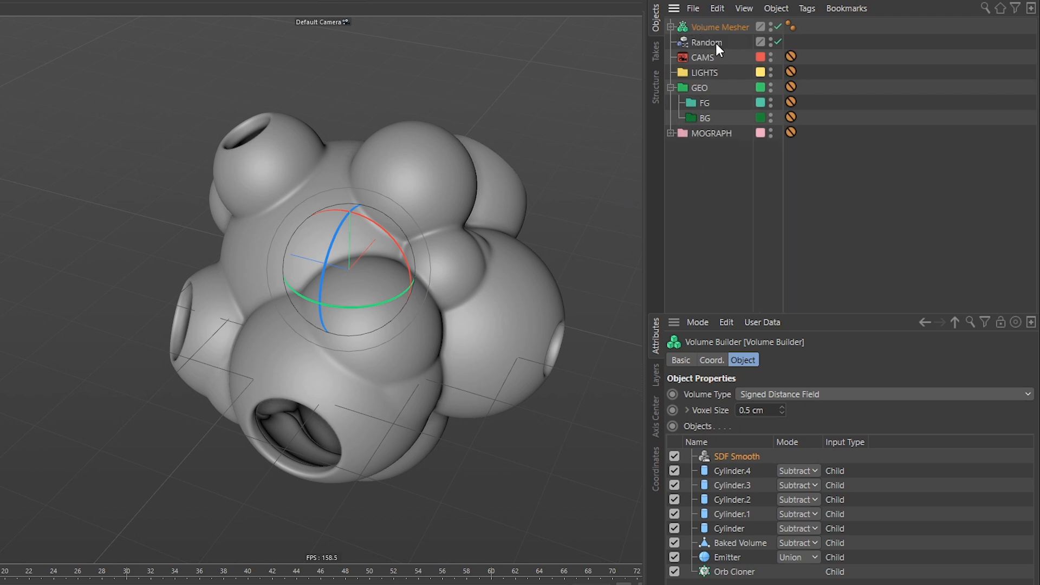
drag(710, 44, 693, 134)
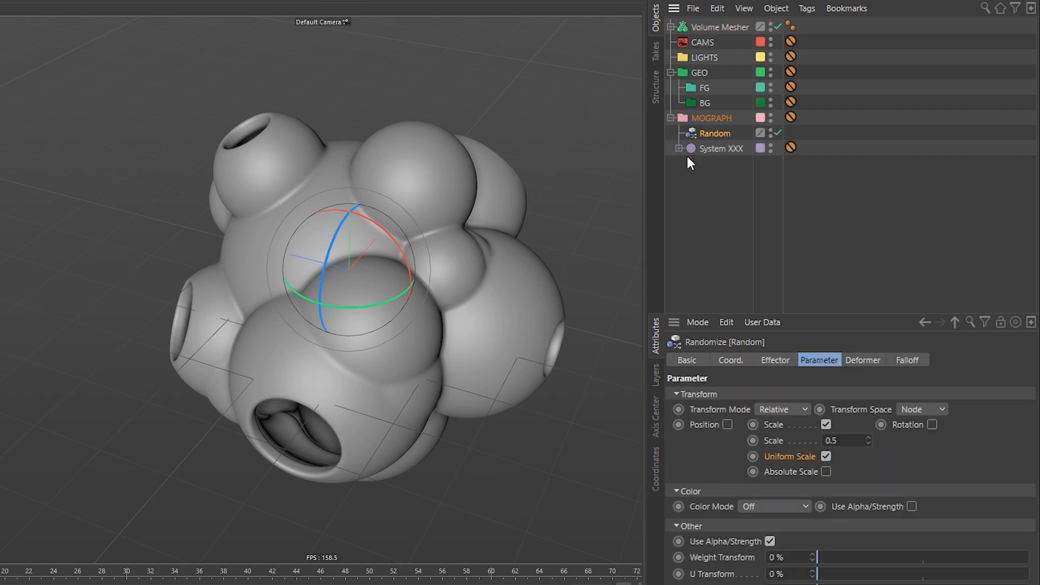
click(679, 149)
drag(719, 137, 726, 165)
click(671, 119)
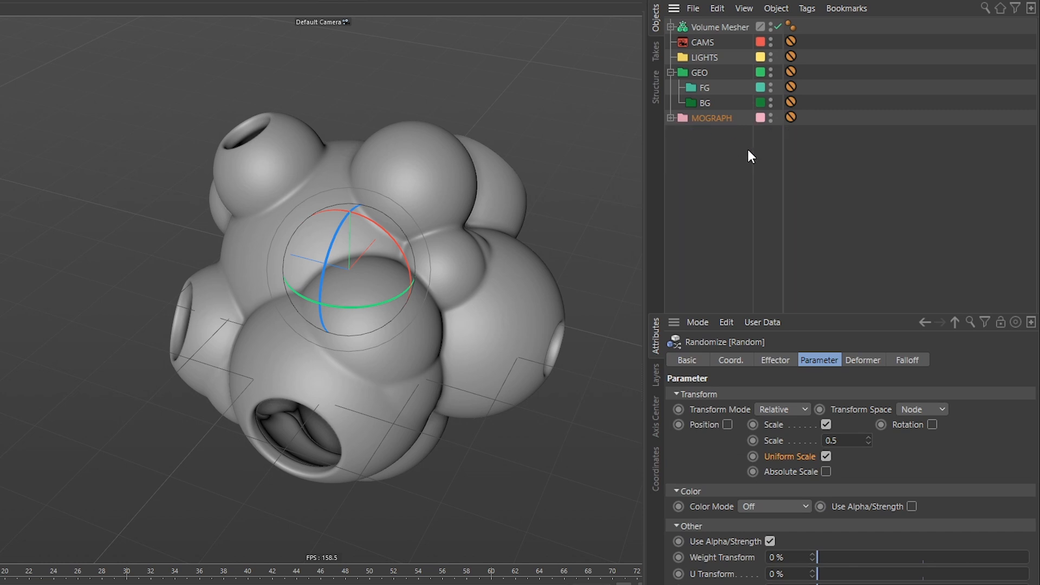
click(671, 117)
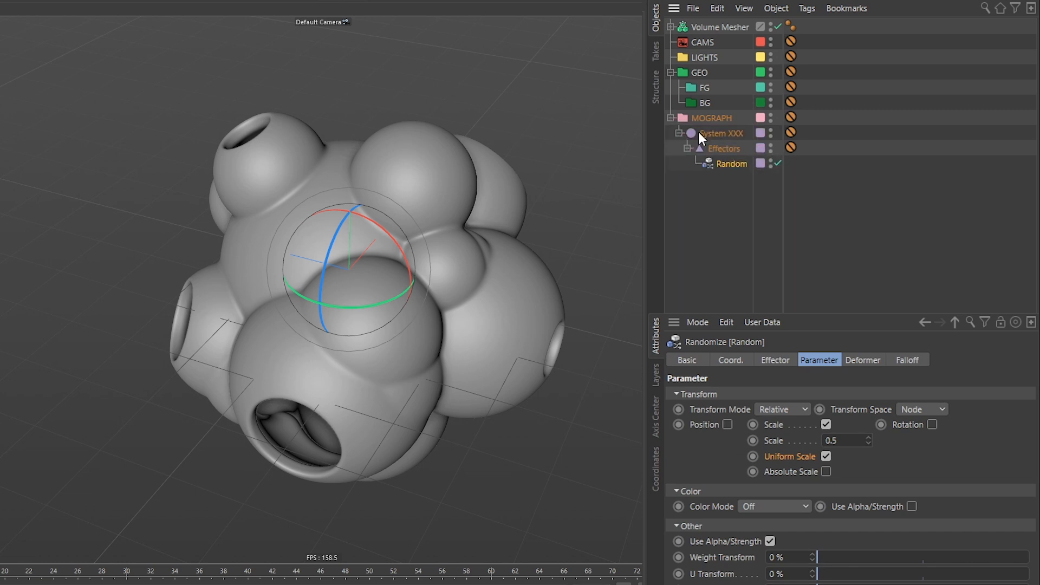
click(670, 118)
Move the Volume Mesher into the FG group of GEO and assign it and all its children to the FG layer
drag(723, 27, 716, 85)
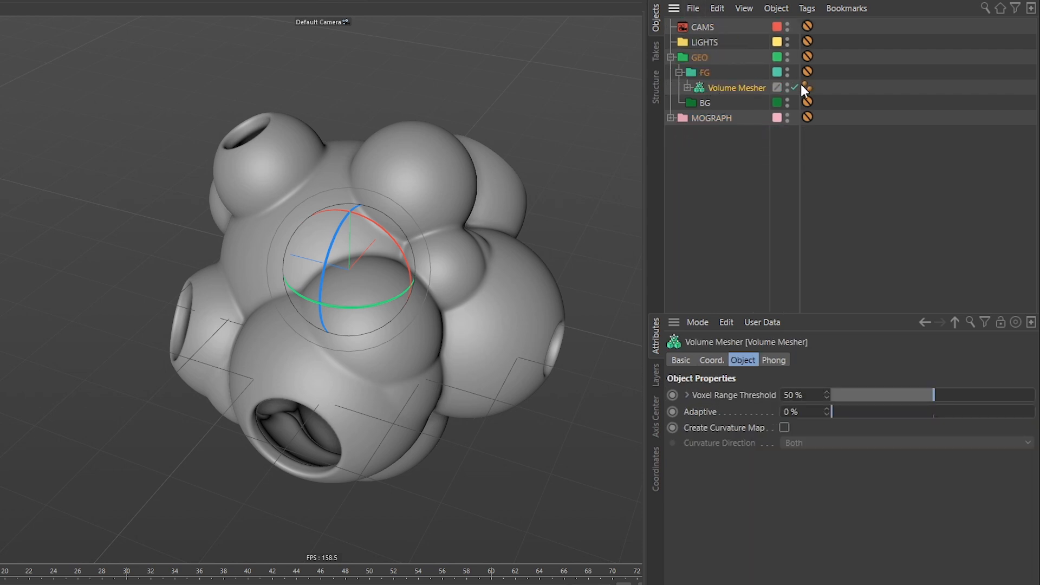
click(687, 87)
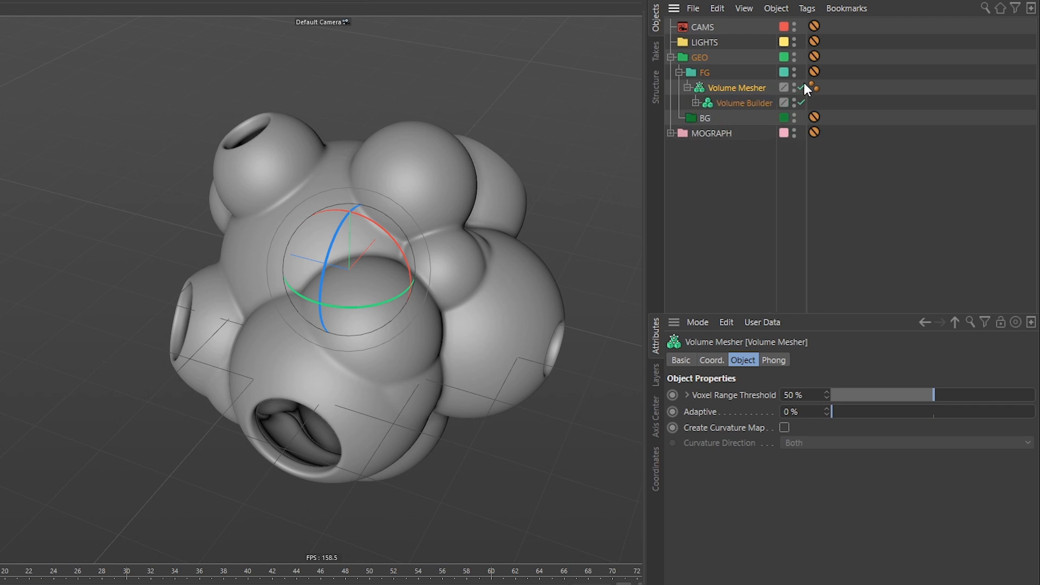
click(698, 104)
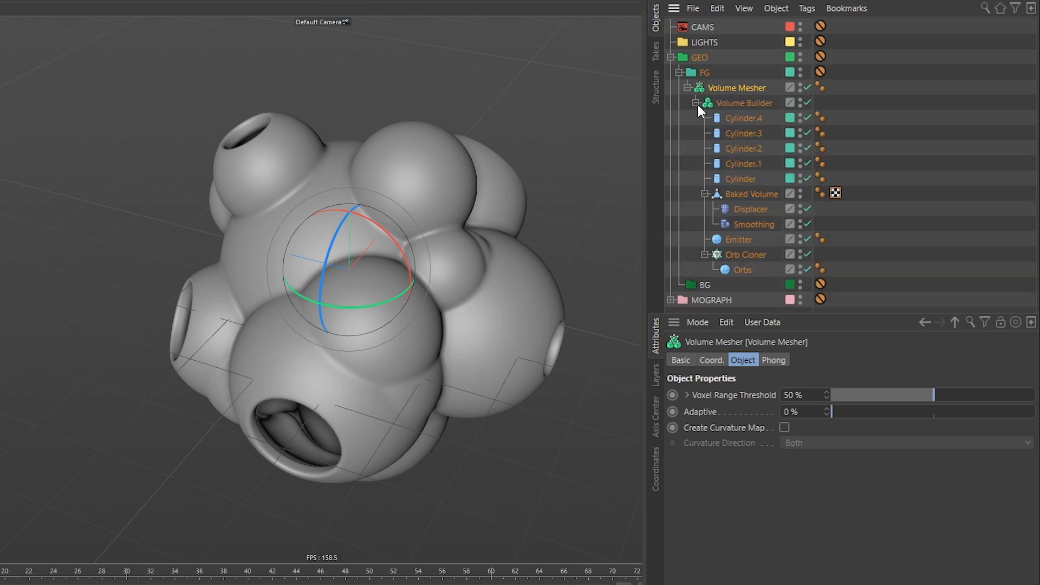
drag(791, 73, 791, 269)
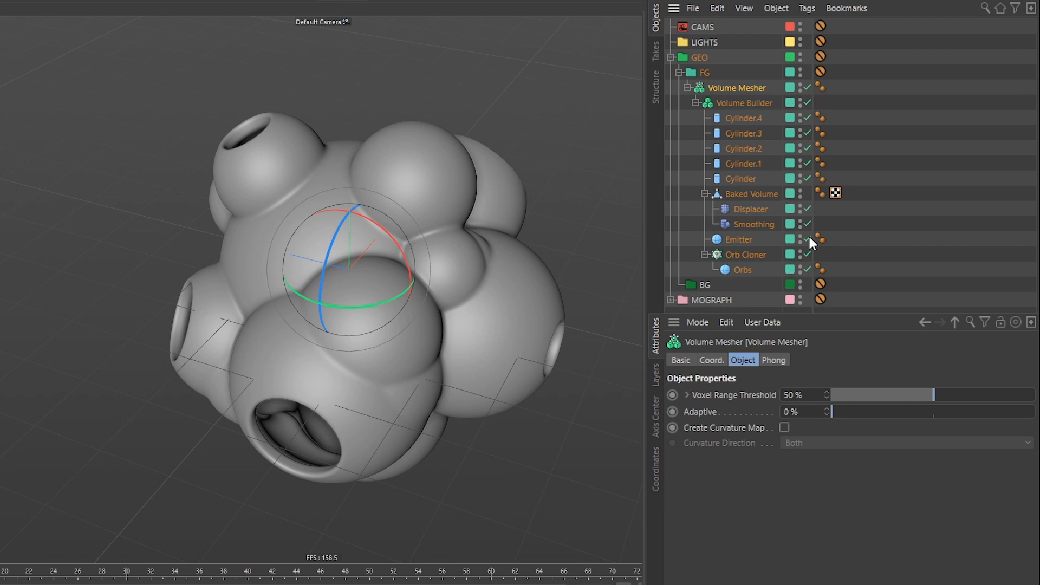
click(678, 72)
click(671, 58)
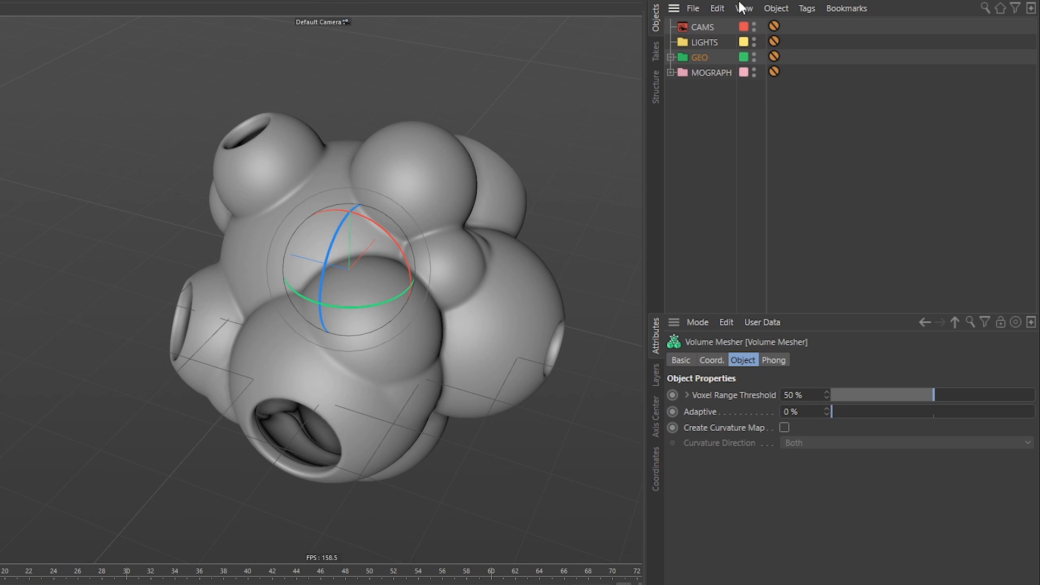
Bake the Volume Mesher in the FG group into a polygon mesh with Current State to Object
click(671, 57)
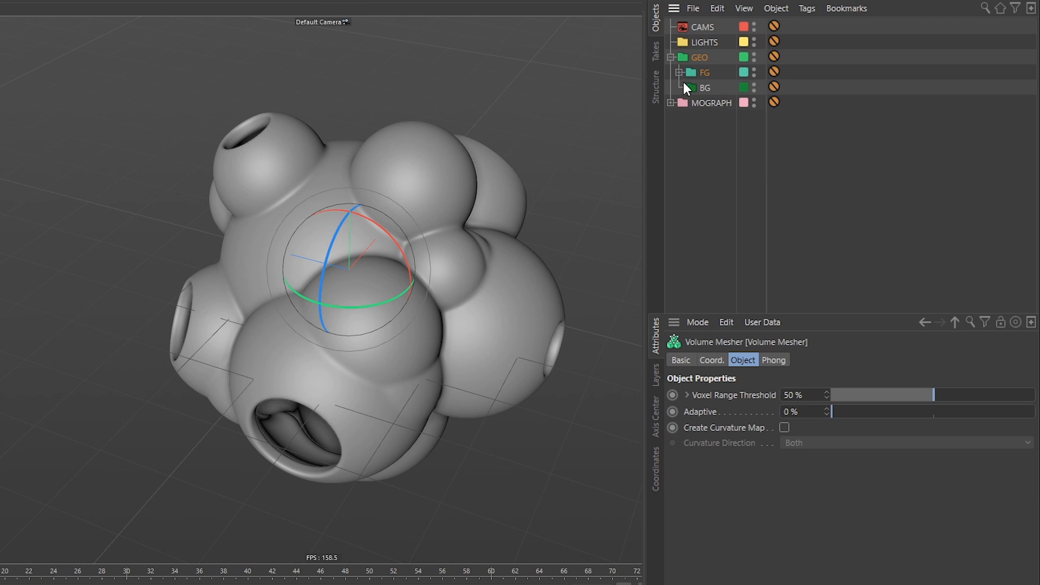
click(678, 72)
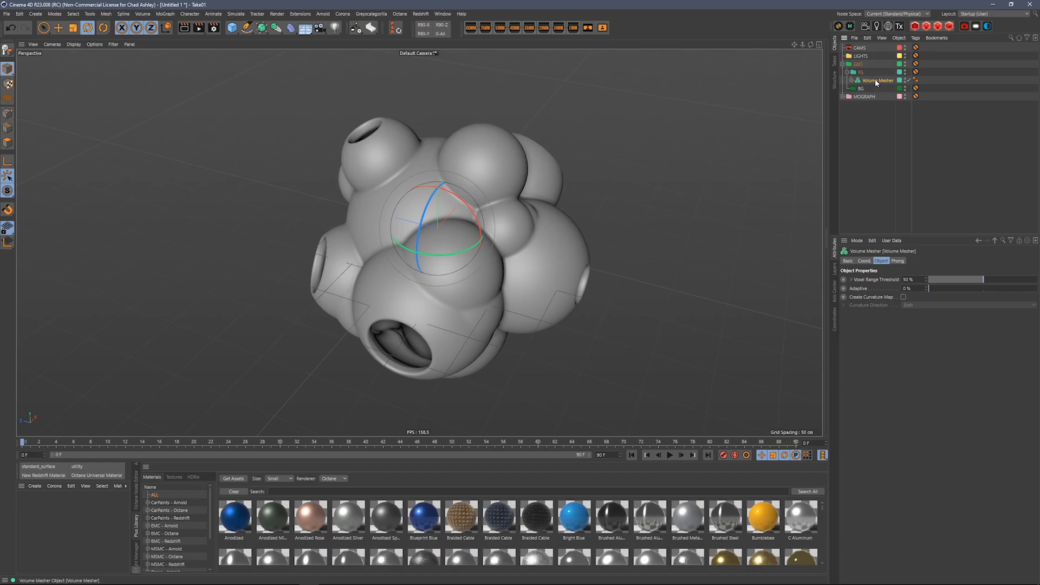
right_click(740, 87)
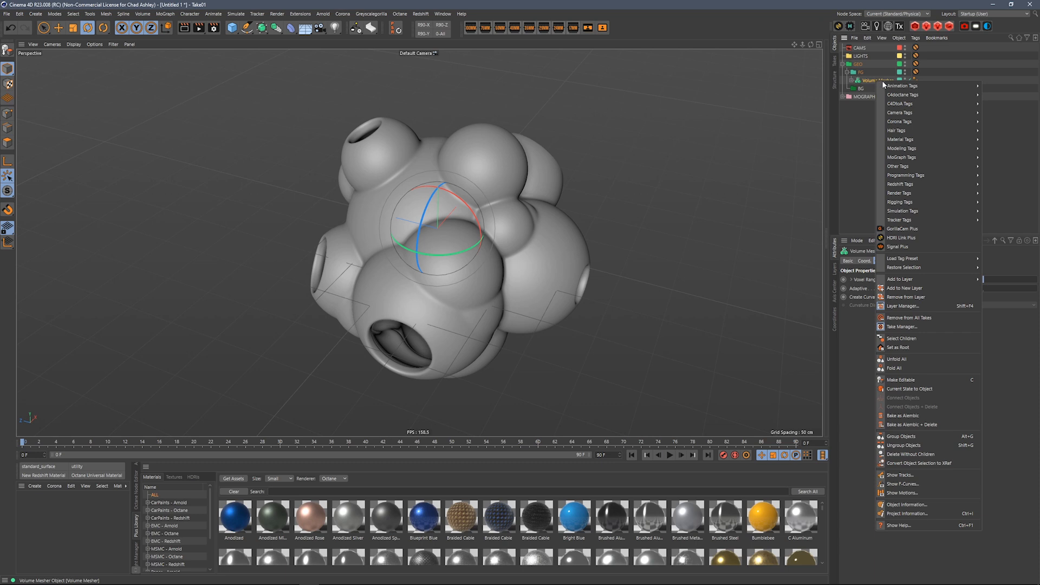
click(922, 389)
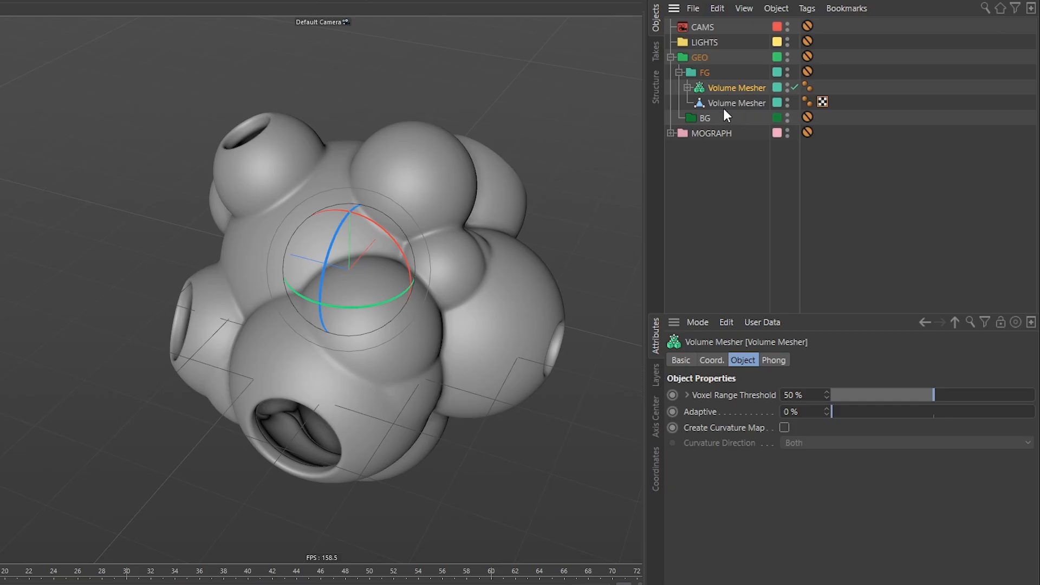
Hide and disable the original Volume Mesher and its Volume Builder, and select the baked polygon mesh
click(687, 87)
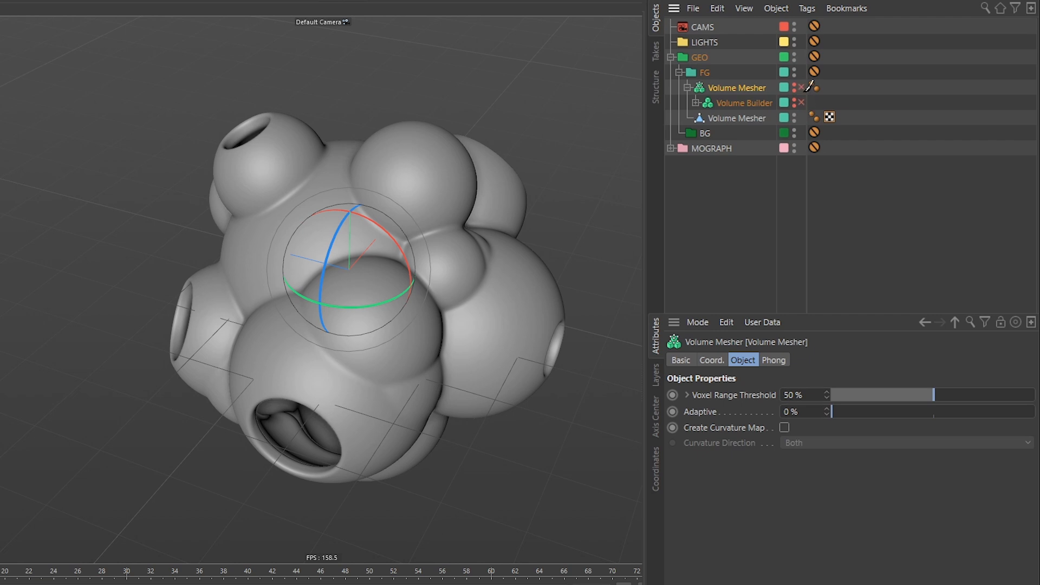
click(742, 119)
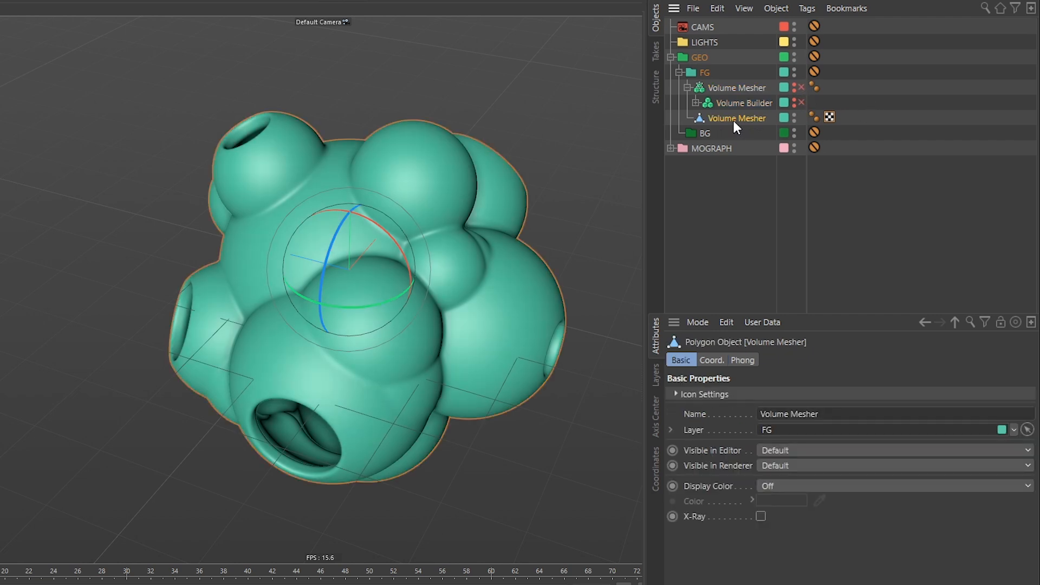
Rename the baked polygon mesh in the FG group as Orb Baked
double_click(737, 116)
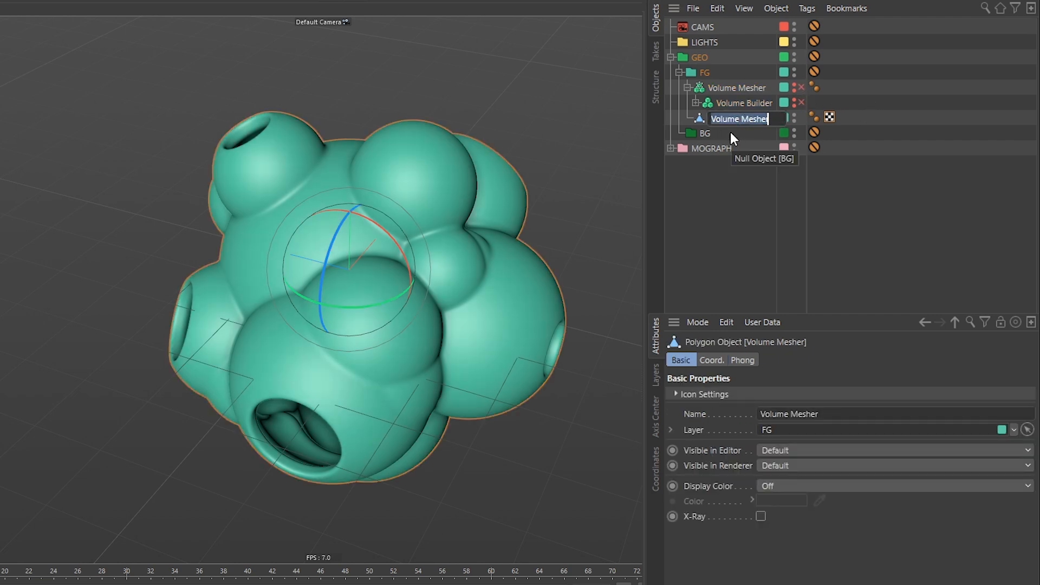
text(O)
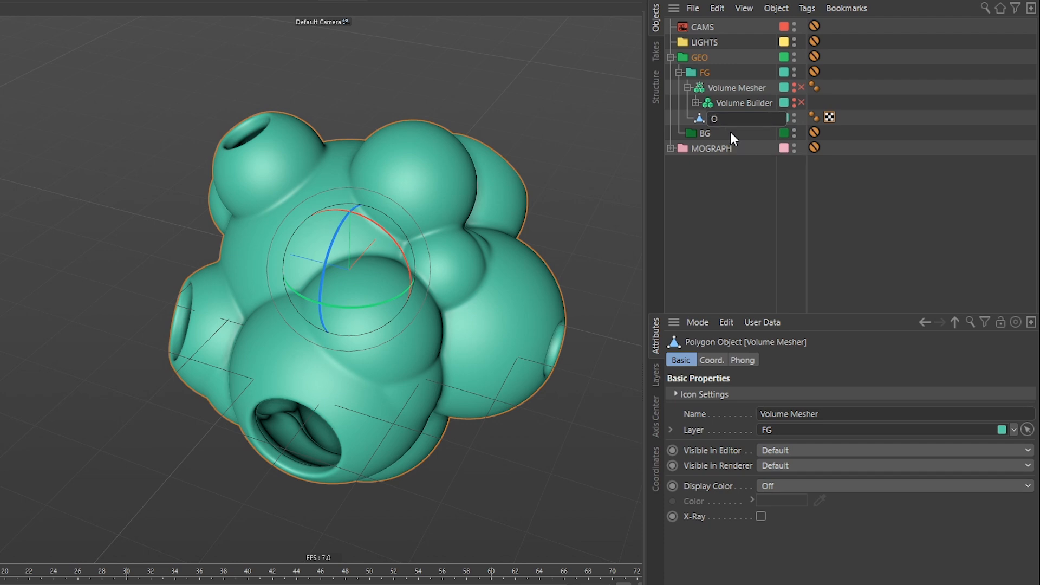
text(rb Baked)
key(Return)
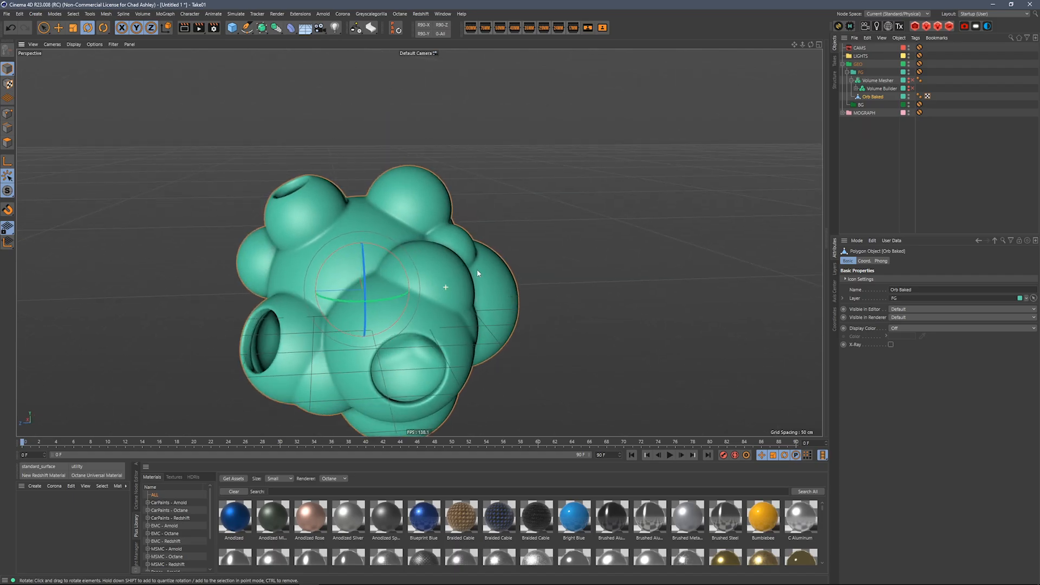
scroll(456, 305, down, 5)
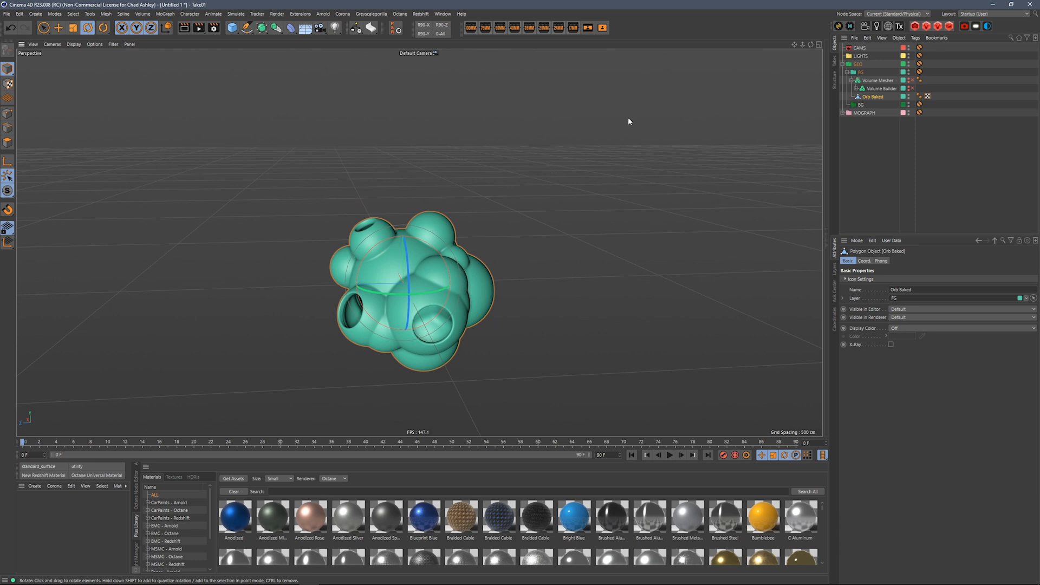
alt+middle_drag(401, 304, 399, 249)
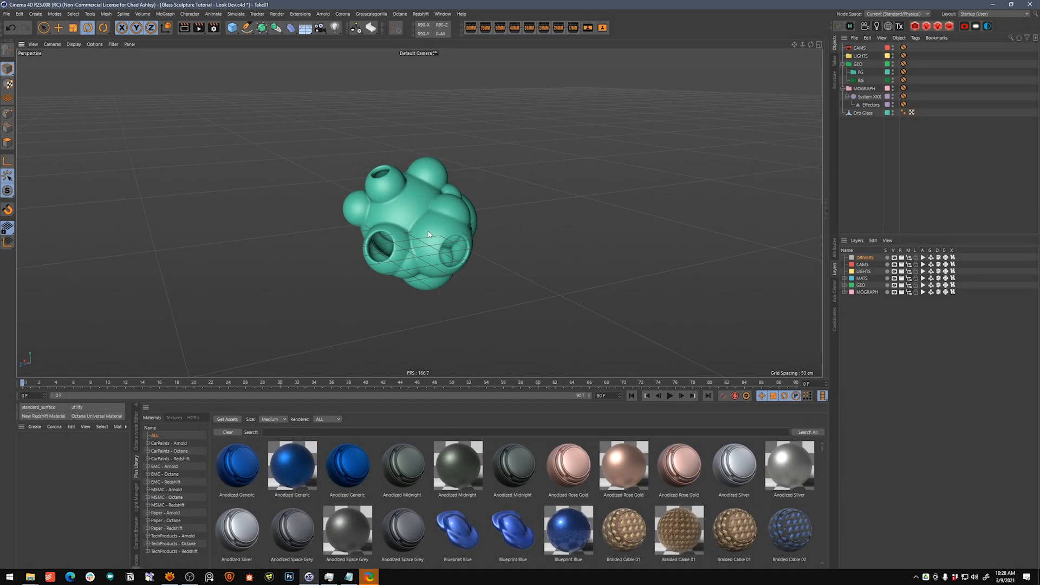
alt+middle_drag(468, 266, 468, 204)
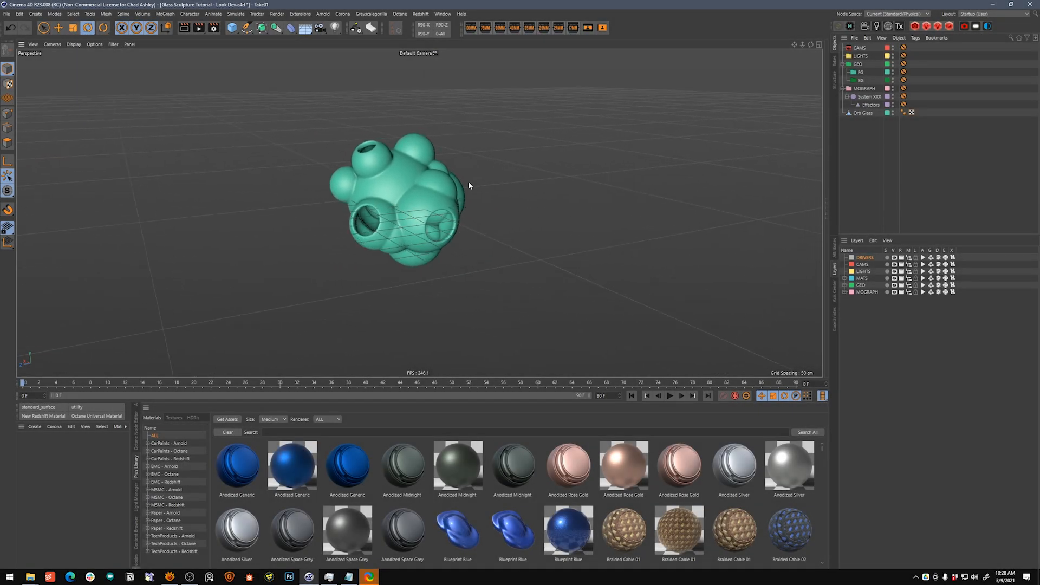
mouse_move(464, 181)
alt+mouse_down()
mouse_move(430, 223)
mouse_move(458, 164)
alt+mouse_up()
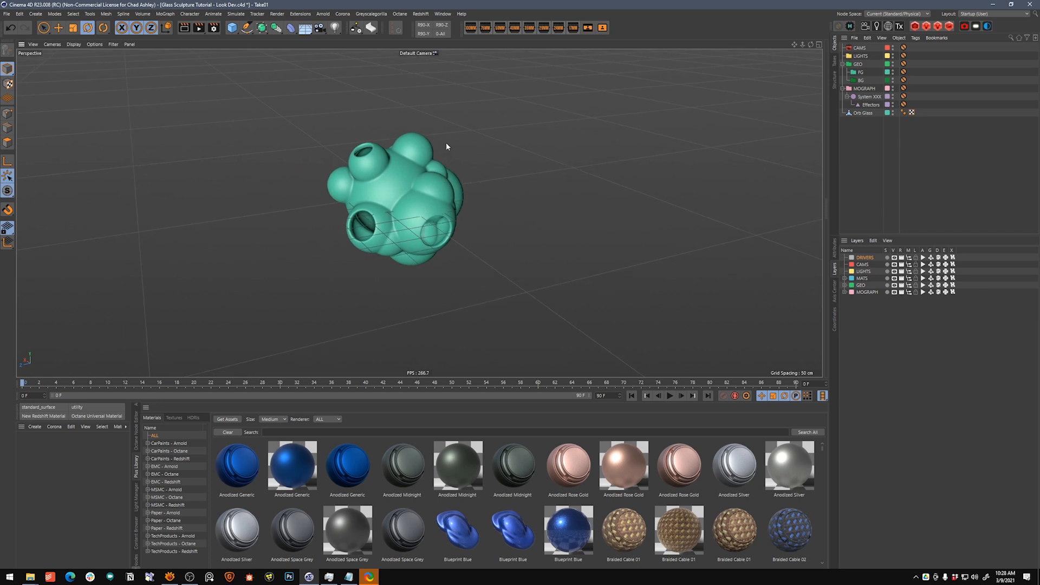
alt+middle_drag(477, 208, 442, 199)
alt+right_drag(439, 210, 412, 202)
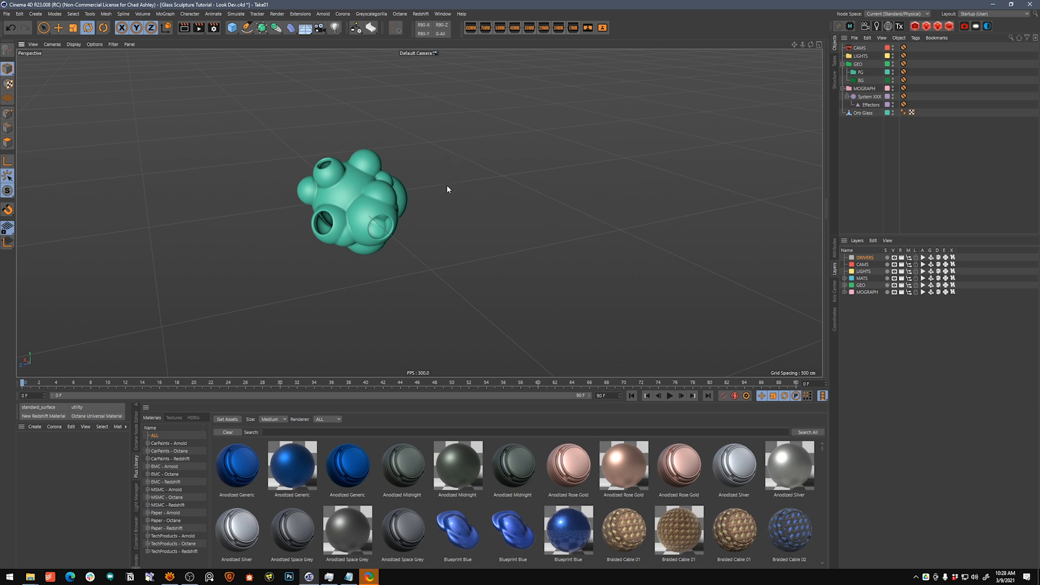
alt+drag(440, 201, 483, 190)
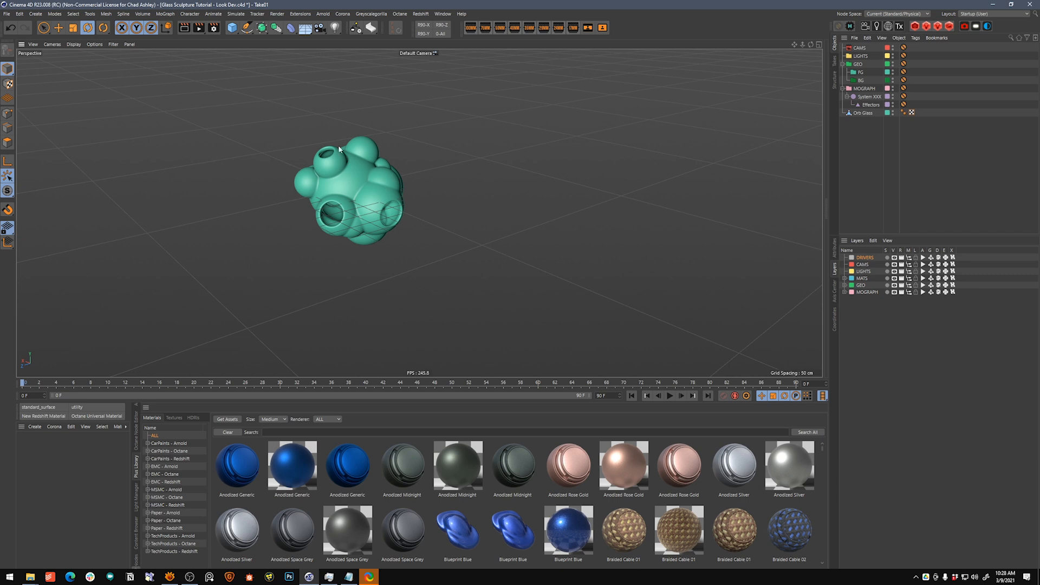
Add a cube as a real-world size reference and set its X, Y and Z sizes to 25 cm
click(231, 27)
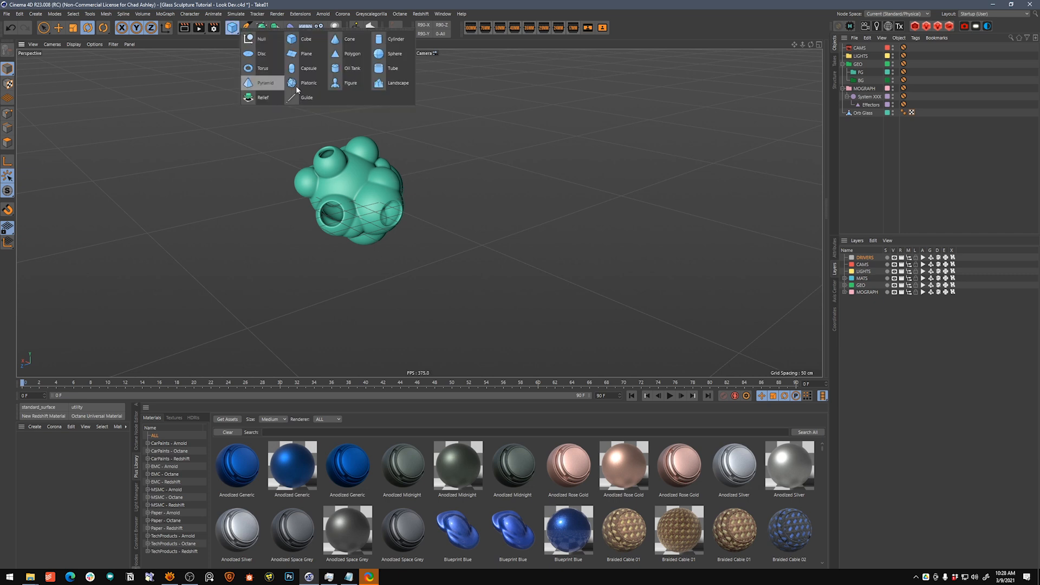
click(296, 39)
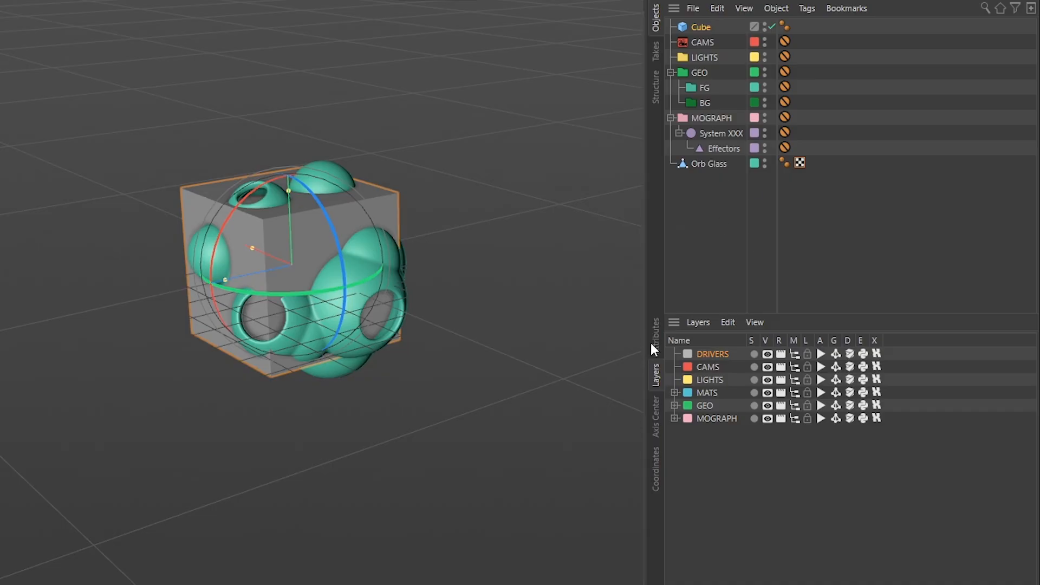
click(835, 252)
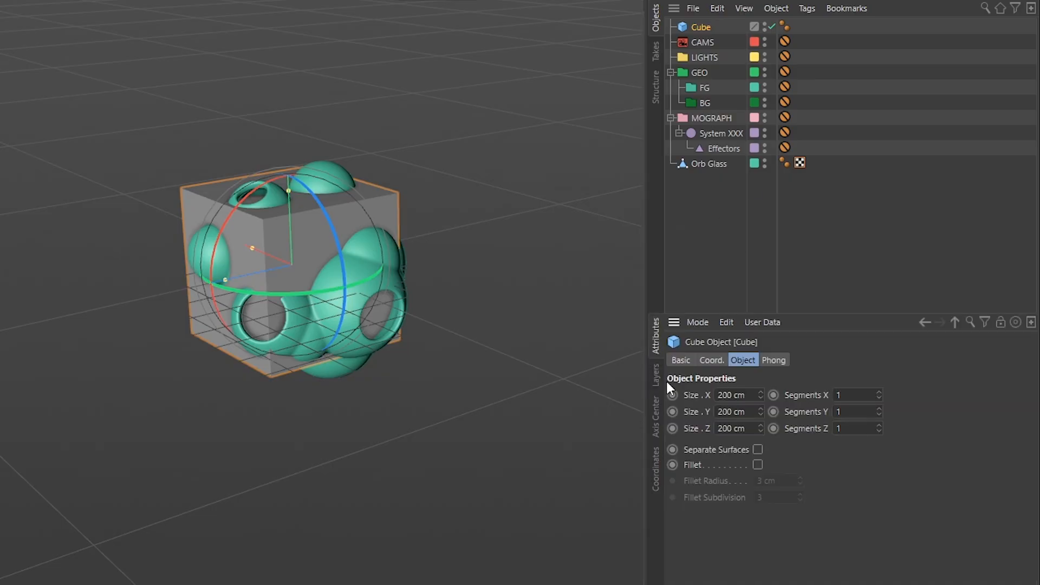
double_click(749, 397)
text(10in)
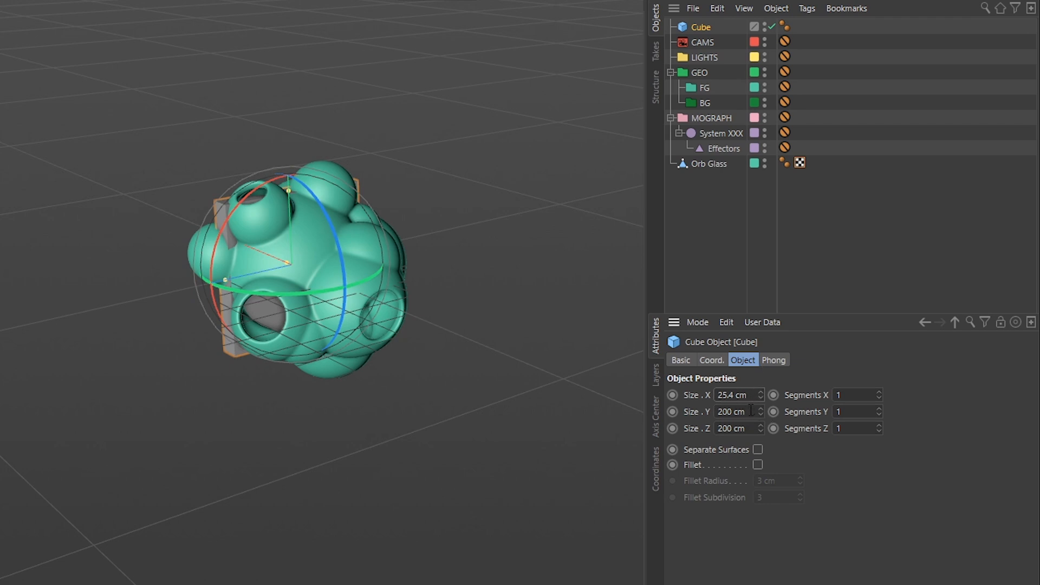
click(751, 411)
text(25)
click(754, 428)
text(25)
click(724, 395)
text(25)
key(Return)
In the Right view, scale Orb Glass uniformly down to roughly the reference cube's size, about 26.5 × 25.4 × 26.6 cm
middle_click(429, 385)
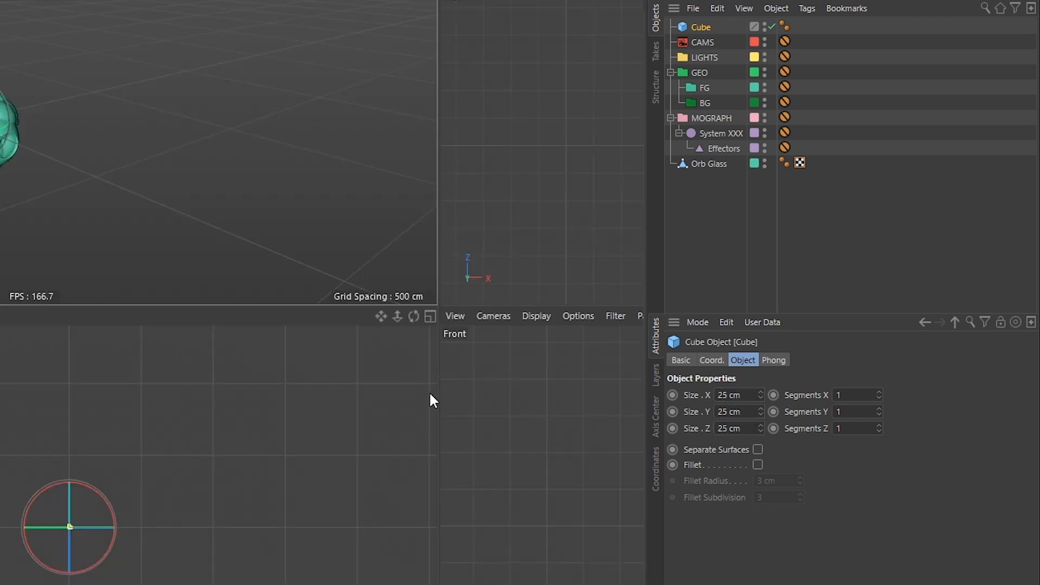
middle_click(135, 524)
scroll(531, 439, up, 10)
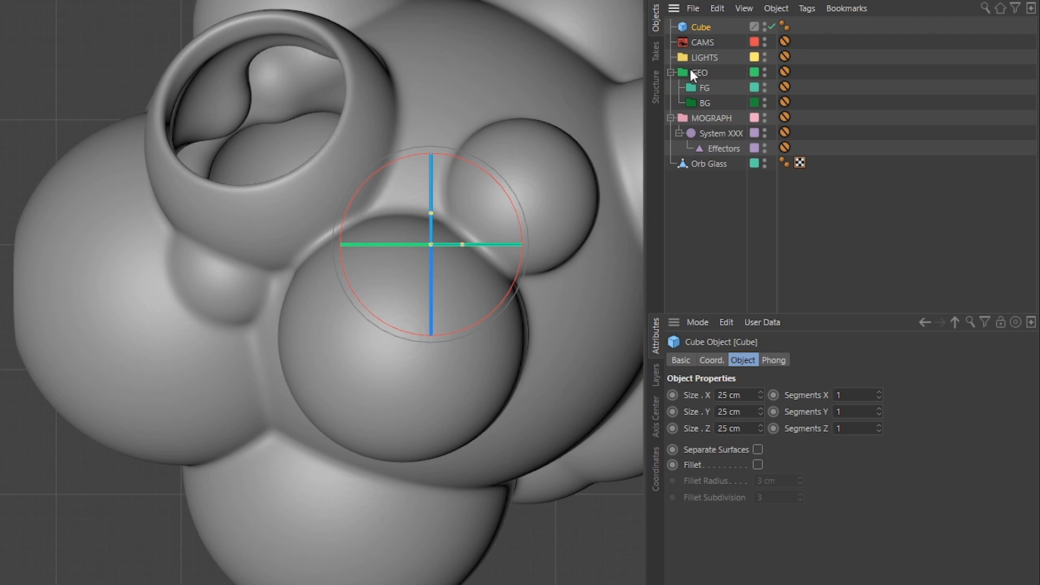
click(714, 165)
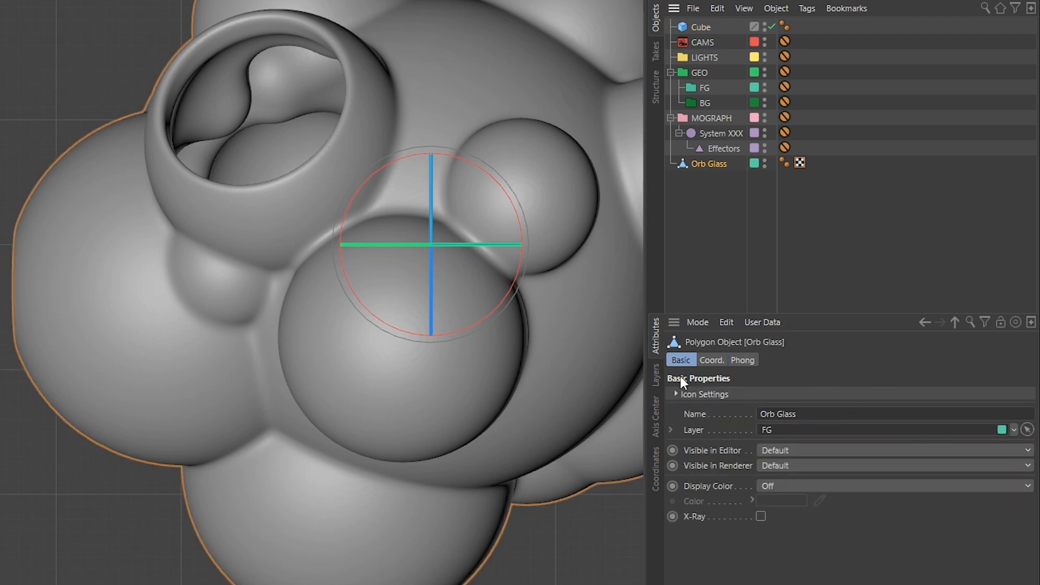
click(653, 417)
click(655, 468)
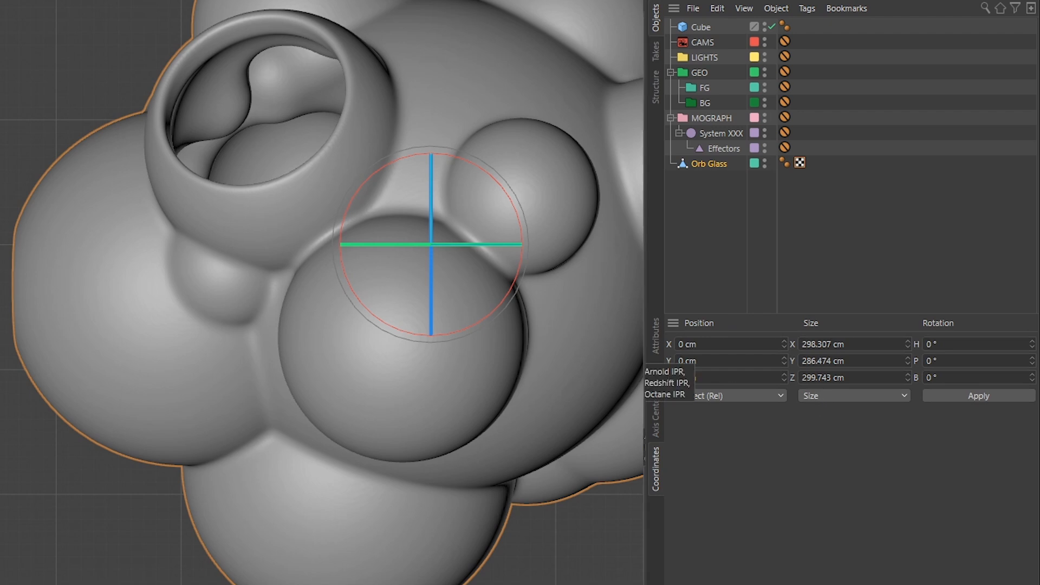
key(t)
drag(644, 360, 521, 422)
alt+right_drag(446, 265, 563, 169)
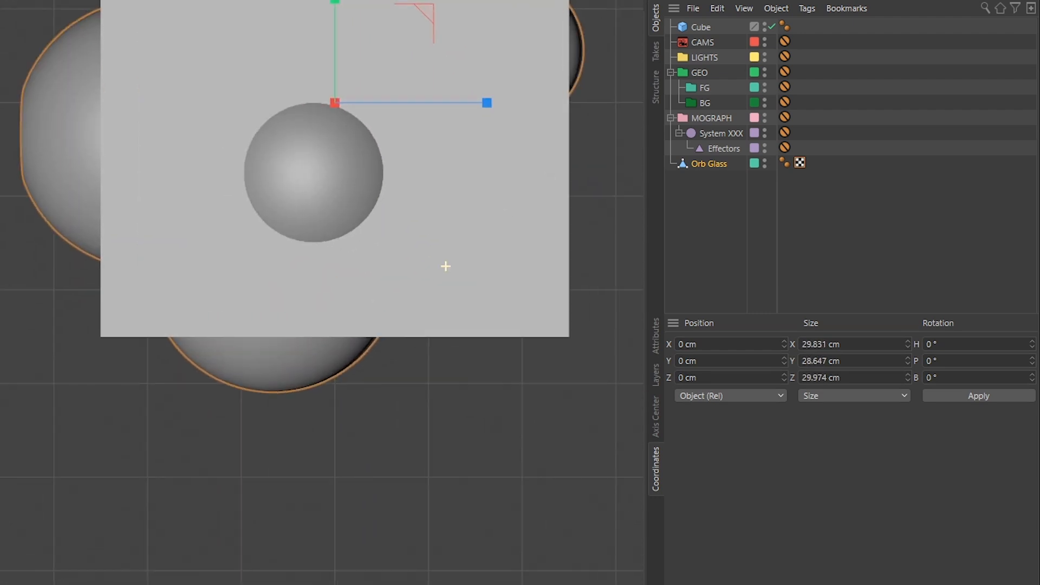
alt+middle_drag(287, 138, 438, 312)
drag(438, 314, 408, 315)
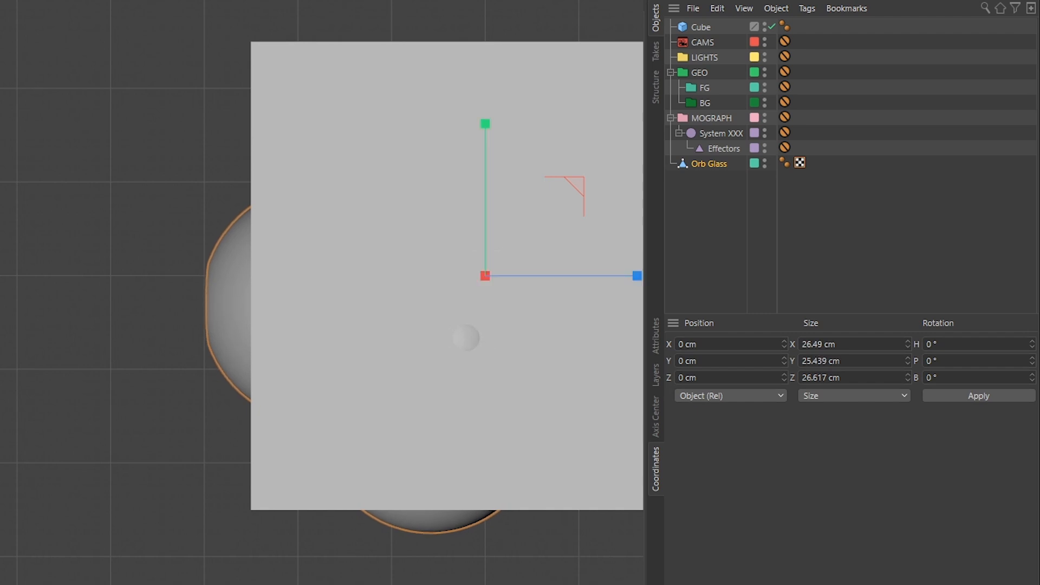
Delete the reference cube and select the Orb Glass mesh
click(701, 28)
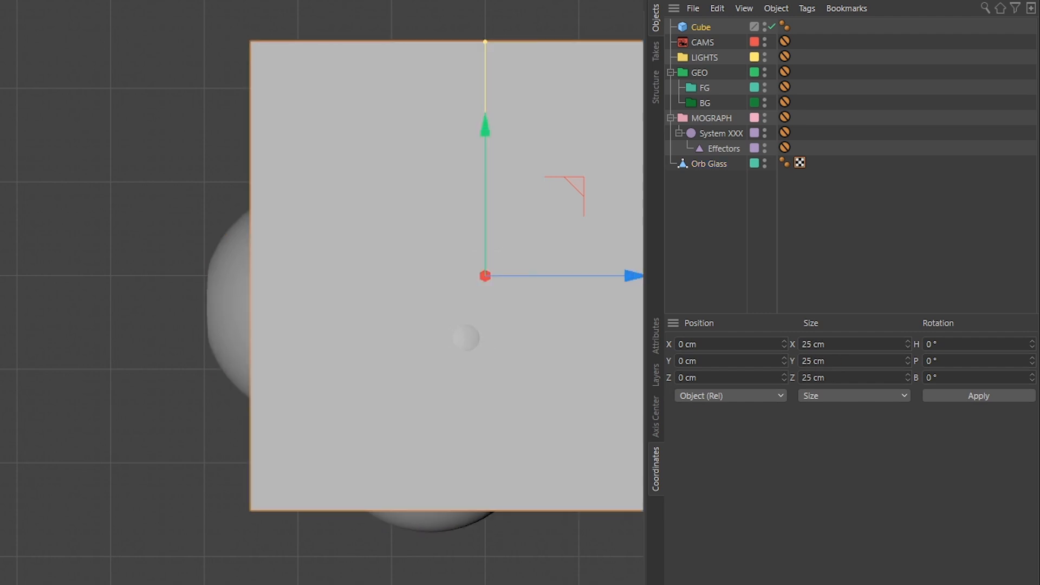
key(Delete)
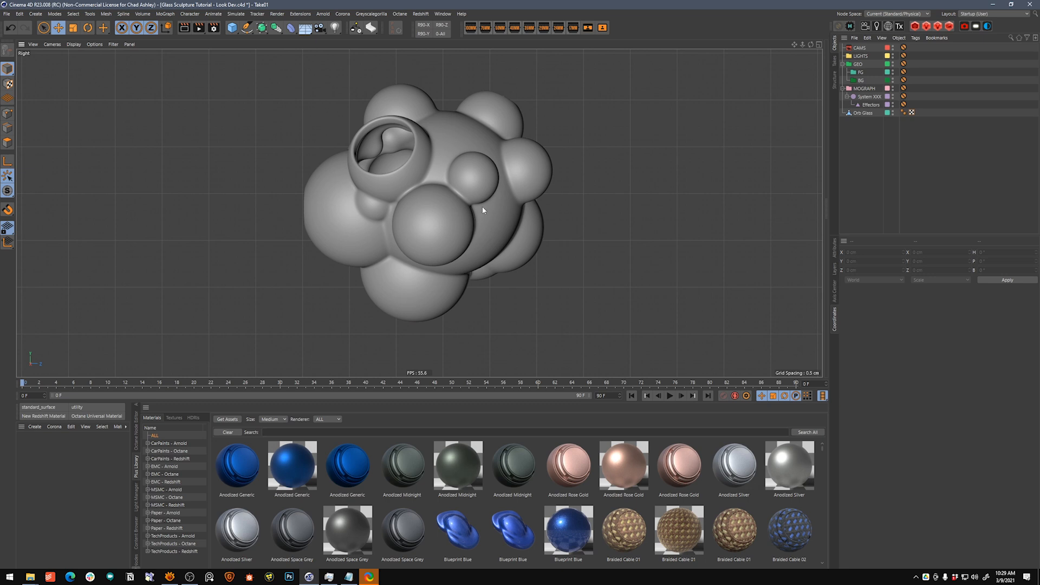
click(483, 211)
middle_click(467, 242)
middle_click(368, 311)
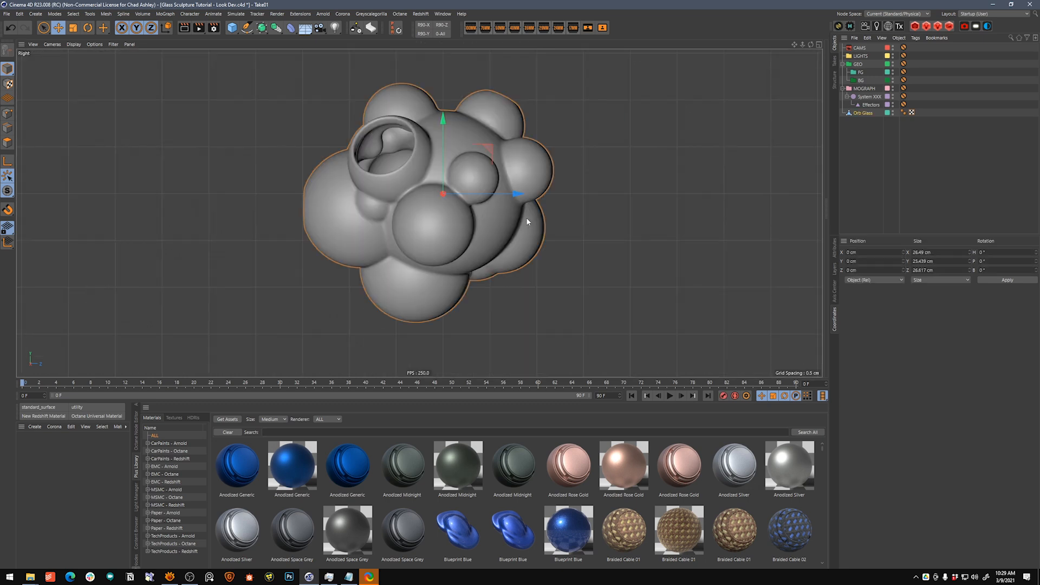
Add a cylinder with a radius of 30 cm and a height of 60 cm
scroll(521, 256, down, 5)
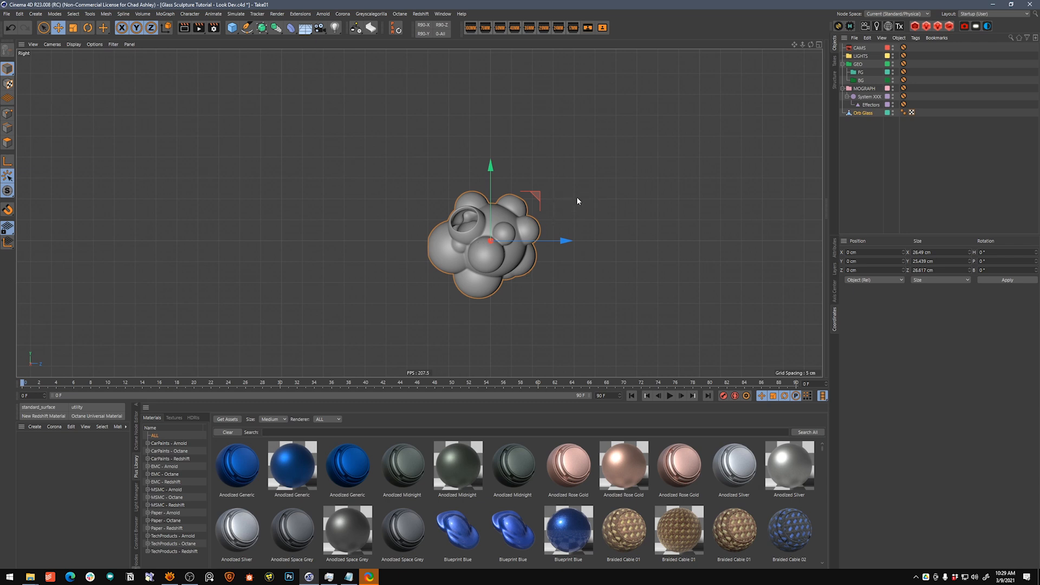
drag(232, 27, 393, 39)
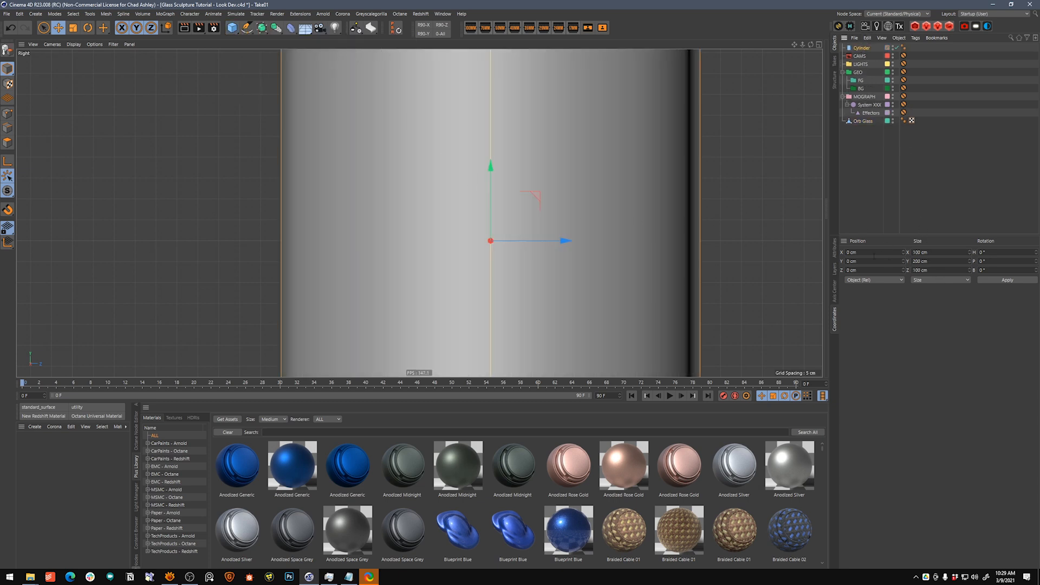
click(835, 248)
click(896, 278)
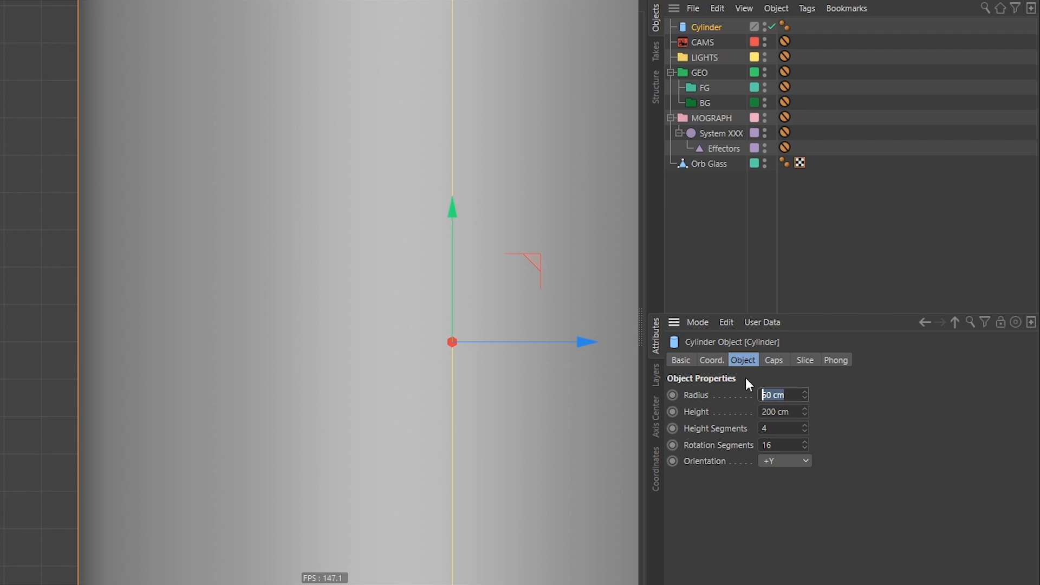
text(30)
key(Return)
key(Tab)
text(60)
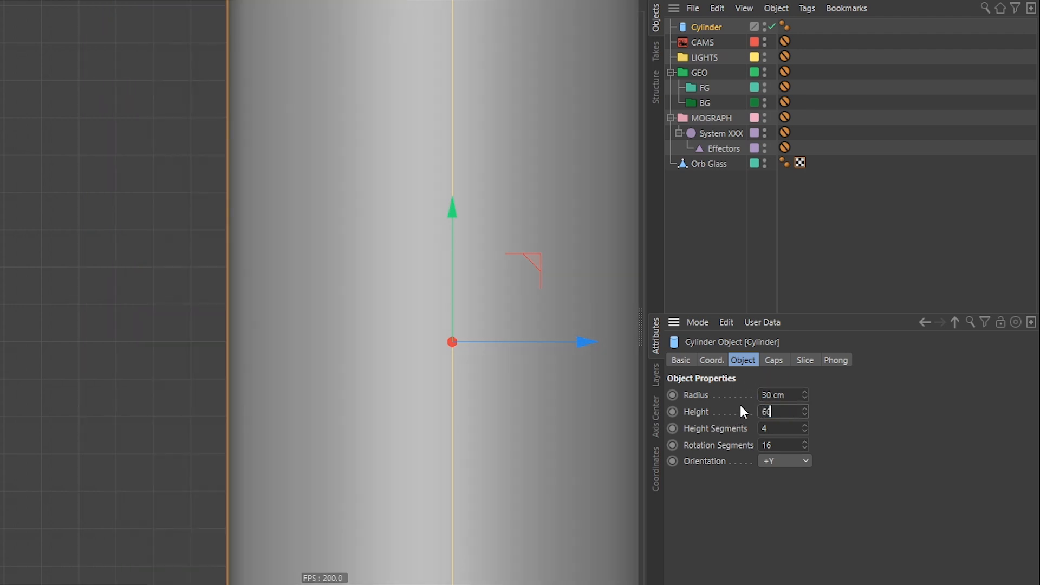
key(Return)
Move the cylinder straight down beneath the orb and set its radius to 14 cm
drag(467, 284, 464, 584)
click(795, 395)
text(15)
key(Return)
click(783, 395)
text(14)
key(Return)
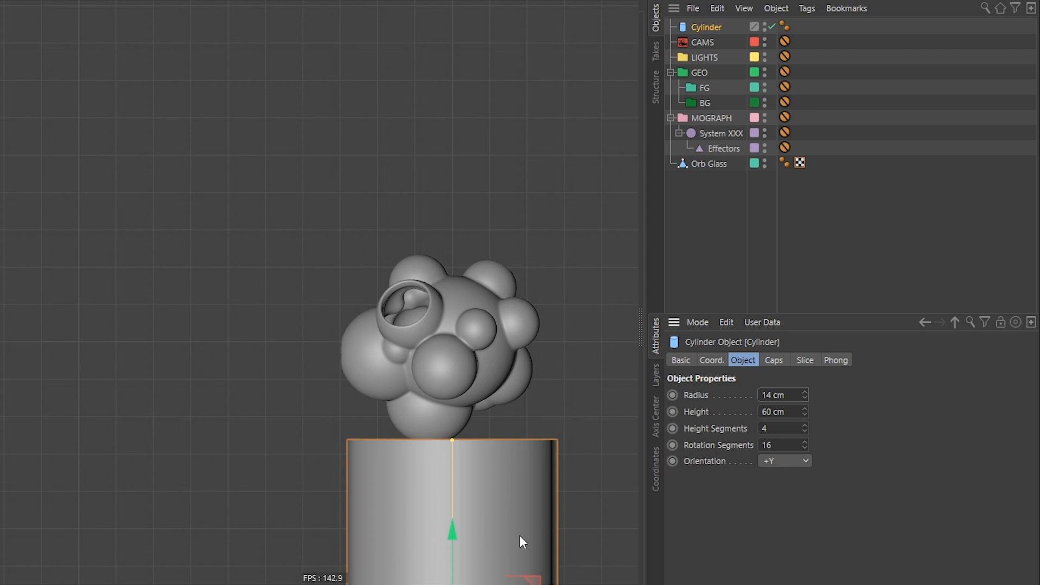
Raise the cylinder until its top is level with the orb's centre, and move Orb Glass up about 14.4 cm to just above it
alt+middle_drag(595, 499, 552, 431)
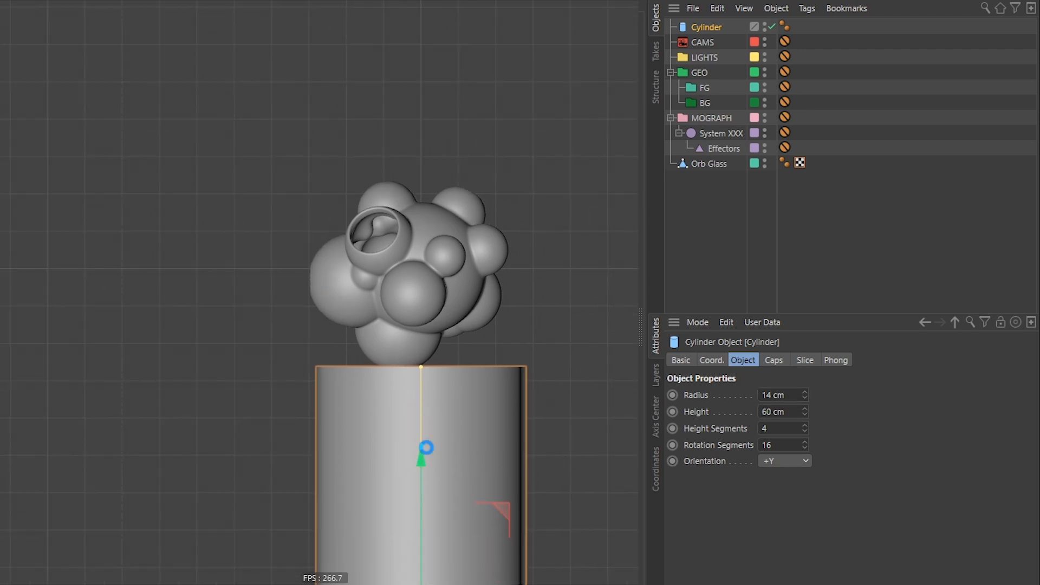
drag(420, 461, 428, 373)
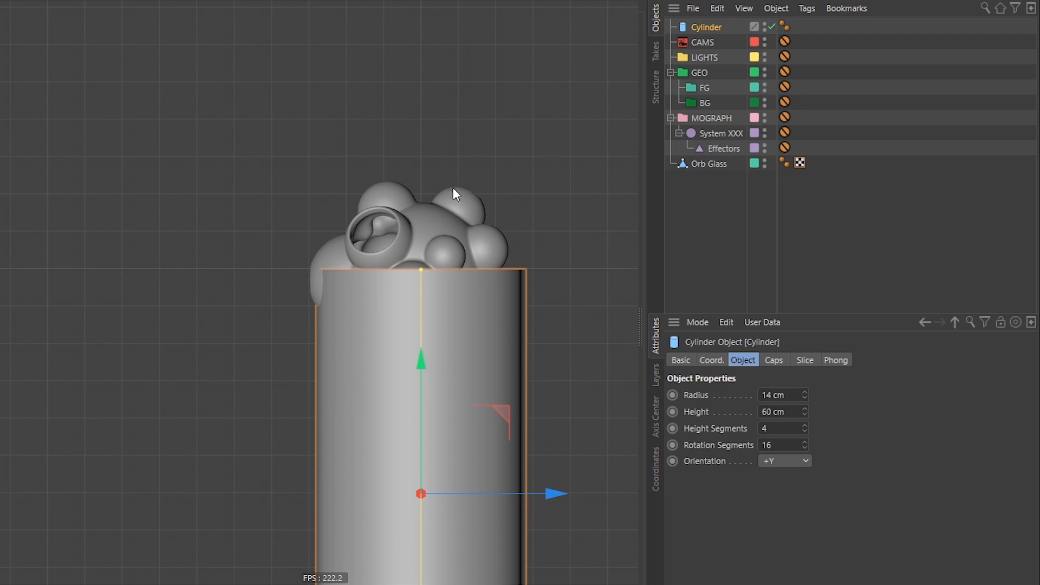
click(459, 215)
drag(418, 225, 446, 116)
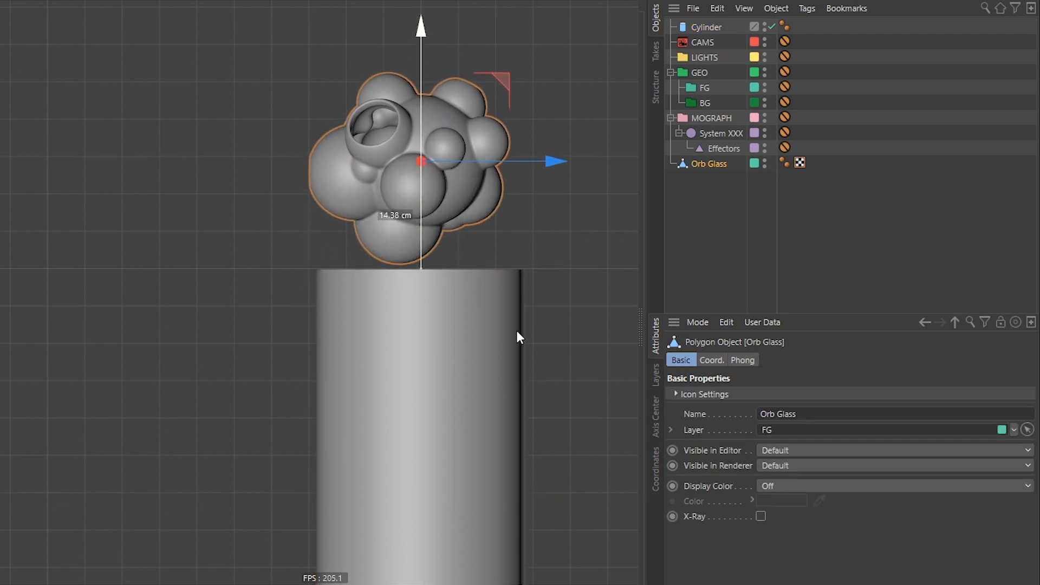
Set the cylinder's rotation segments to 60
click(474, 328)
drag(767, 447, 722, 450)
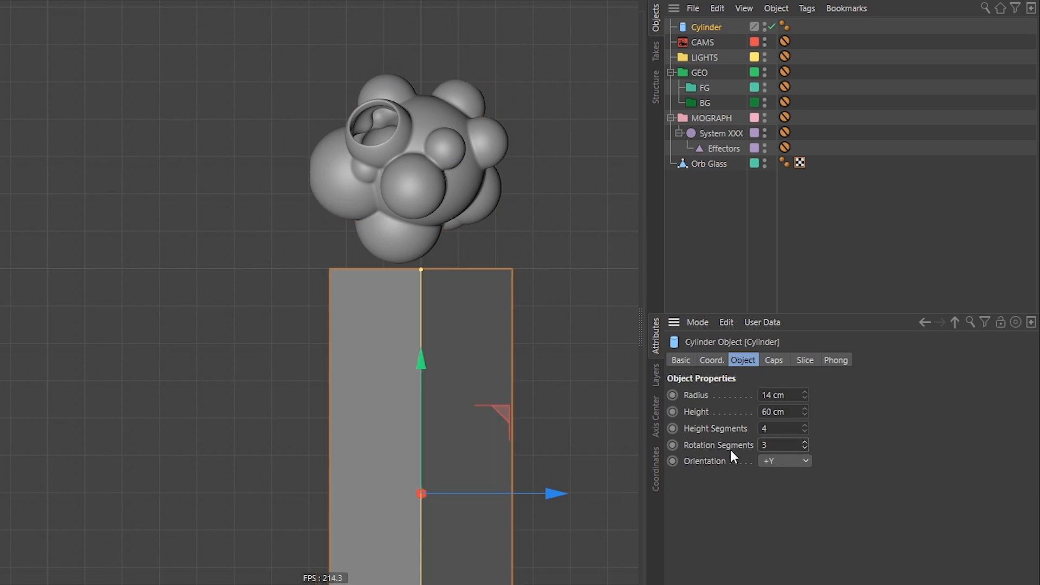
double_click(793, 445)
text(60)
key(Return)
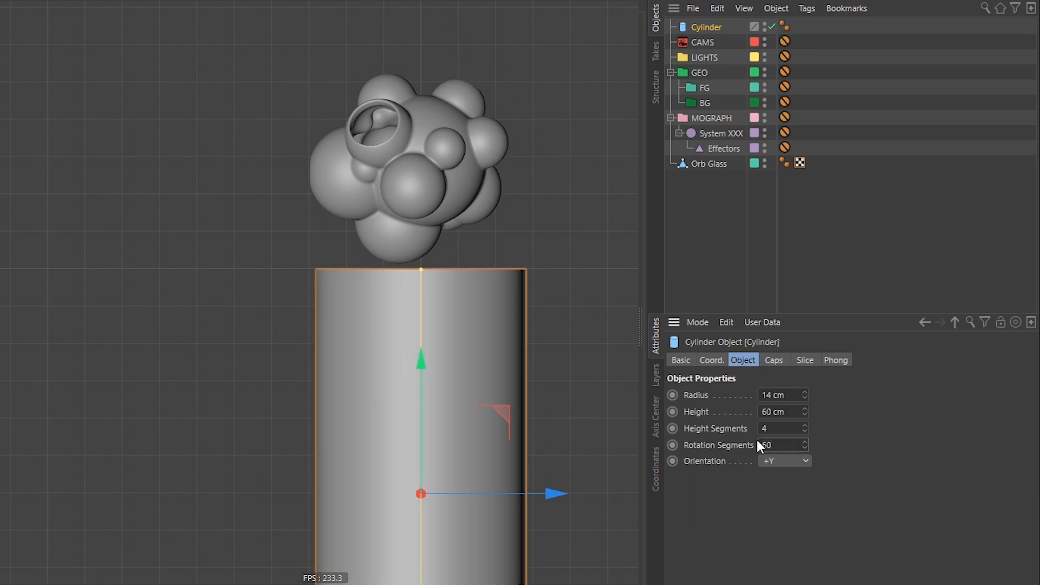
Enable the fillet on the cylinder's caps and set its radius to 0.1 cm
middle_click(389, 381)
middle_click(19, 216)
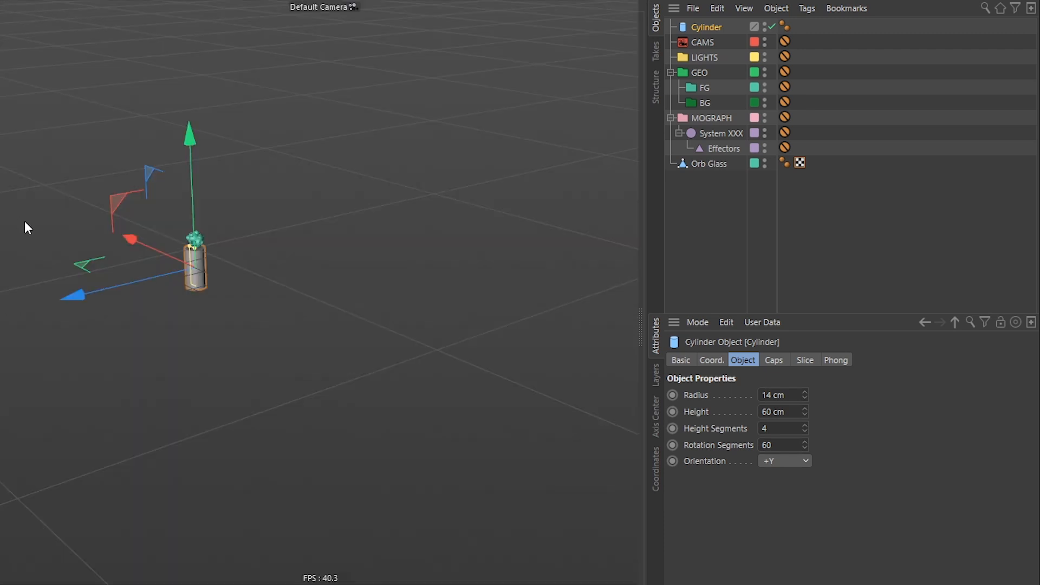
mouse_move(146, 260)
alt+right_down()
mouse_move(222, 190)
mouse_move(281, 159)
mouse_move(265, 174)
alt+right_up()
mouse_move(307, 245)
alt+middle_down()
mouse_move(282, 297)
mouse_move(259, 310)
alt+middle_up()
mouse_move(312, 312)
alt+right_down()
mouse_move(339, 265)
mouse_move(420, 203)
alt+right_up()
alt+middle_drag(419, 203, 425, 252)
alt+right_drag(422, 268, 395, 304)
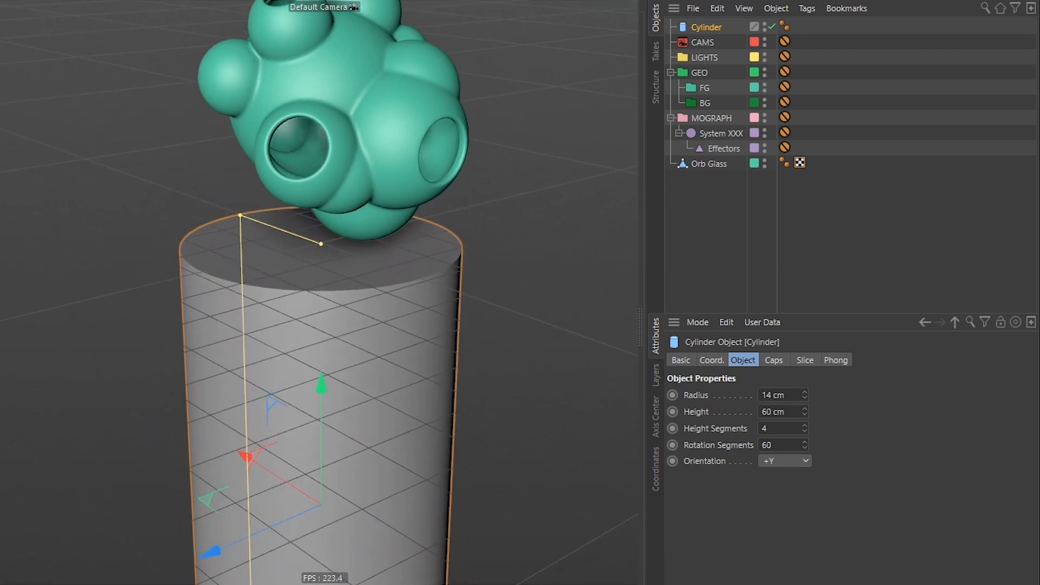
click(774, 360)
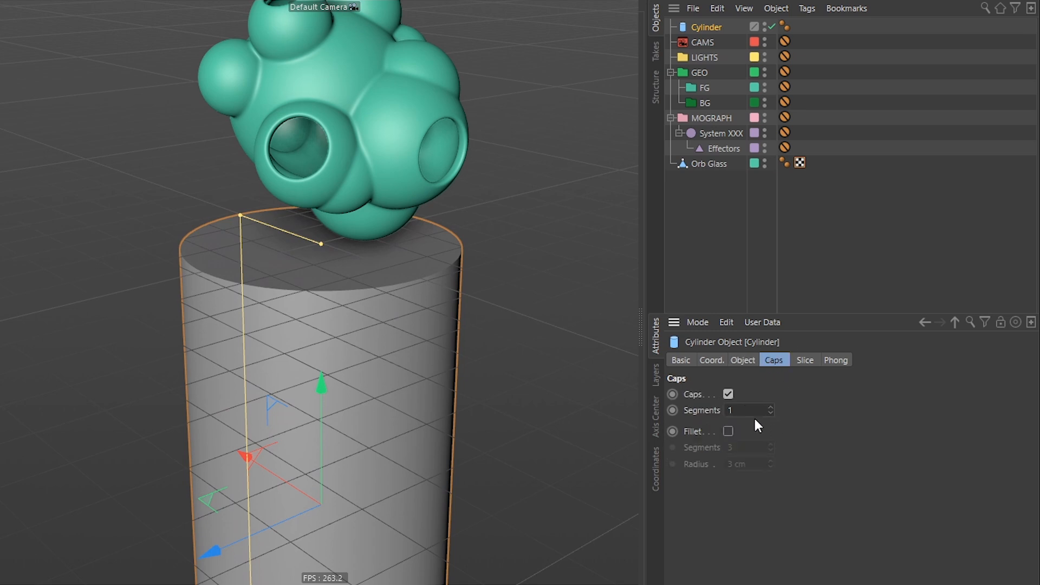
click(728, 431)
double_click(763, 462)
text(0.1)
key(Return)
Enlarge the cap fillet radius, trying 0.2 cm and settling on 0.15 cm
drag(757, 463, 716, 465)
text(.2)
key(Return)
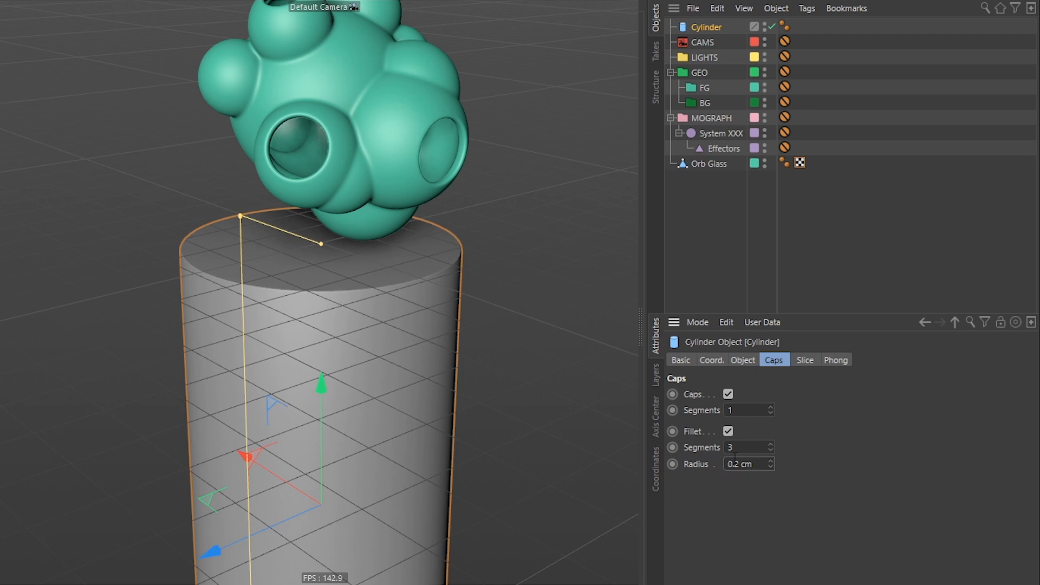
drag(761, 463, 728, 465)
text(0.15)
key(Return)
Examine the orb and the cylinder's proportions from the side with nothing selected, and return to the perspective view
middle_click(401, 312)
middle_click(110, 467)
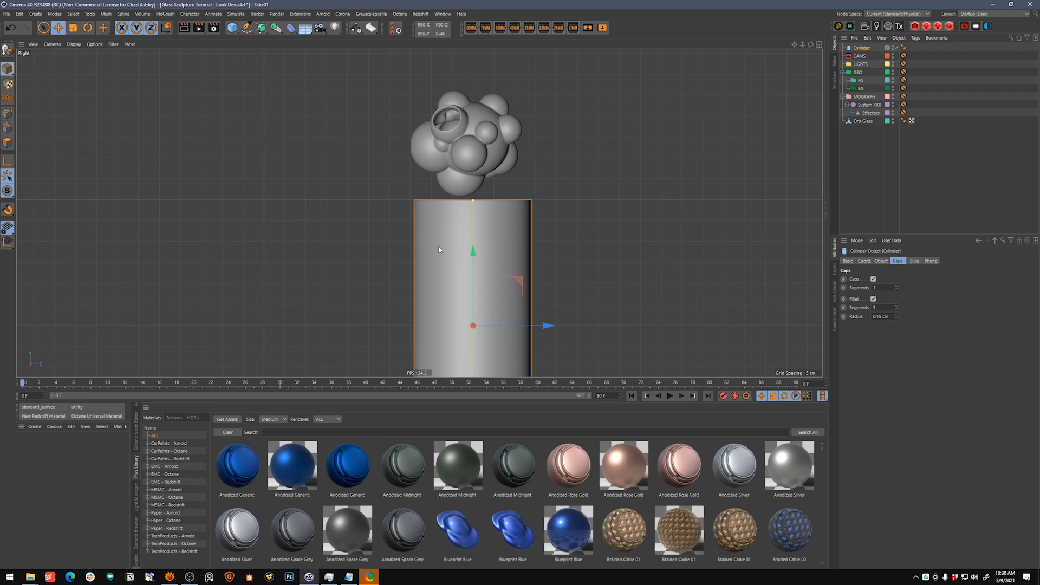
scroll(437, 246, up, 8)
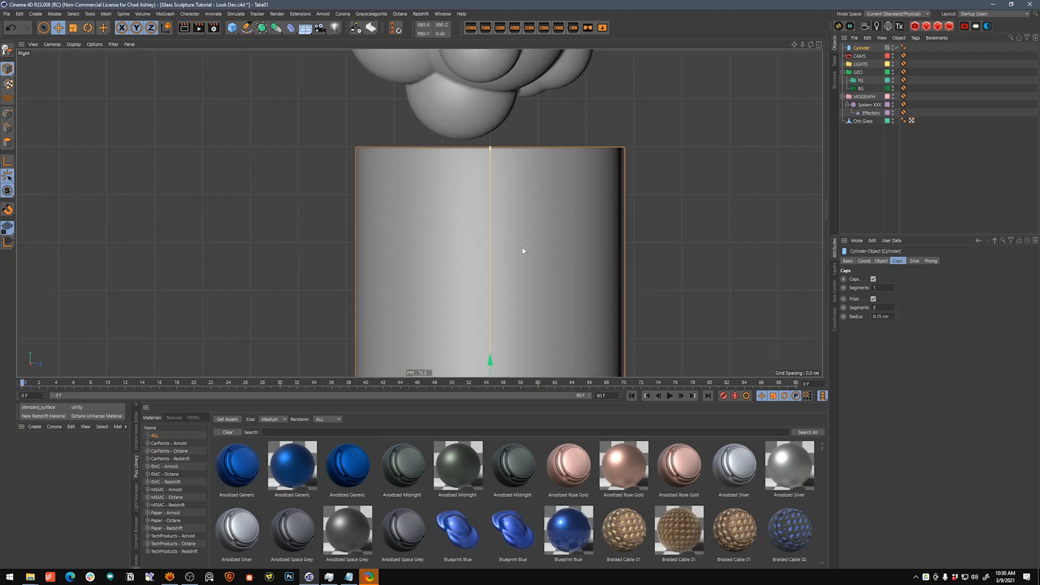
alt+middle_drag(567, 229, 557, 228)
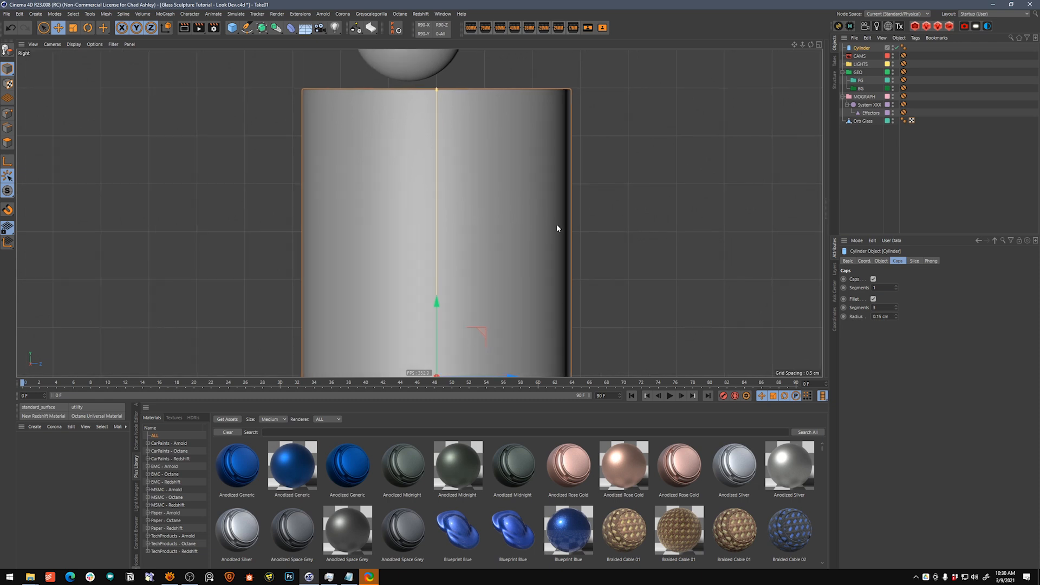
scroll(564, 181, down, 10)
scroll(563, 184, up, 4)
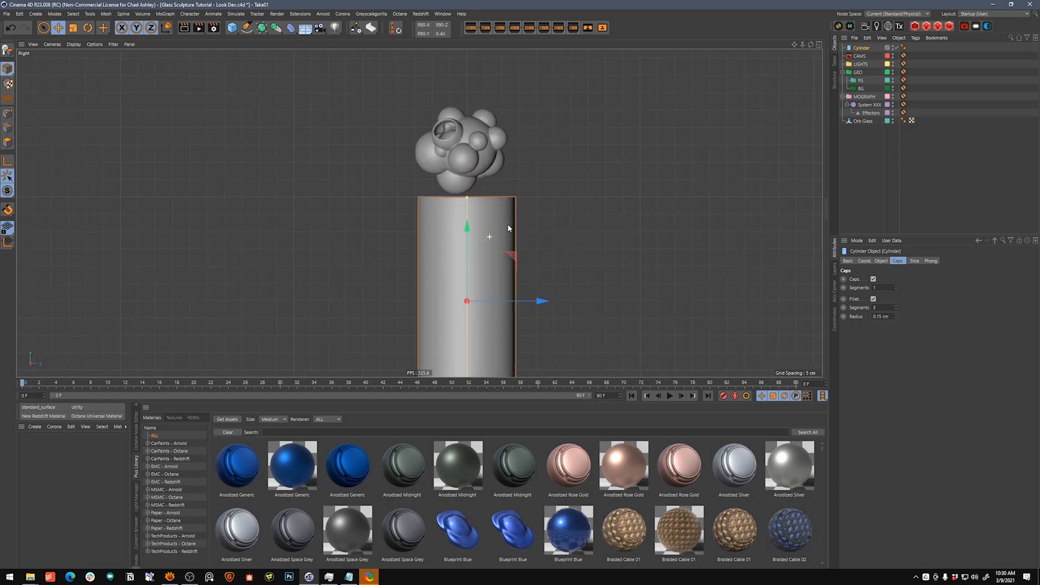
click(576, 188)
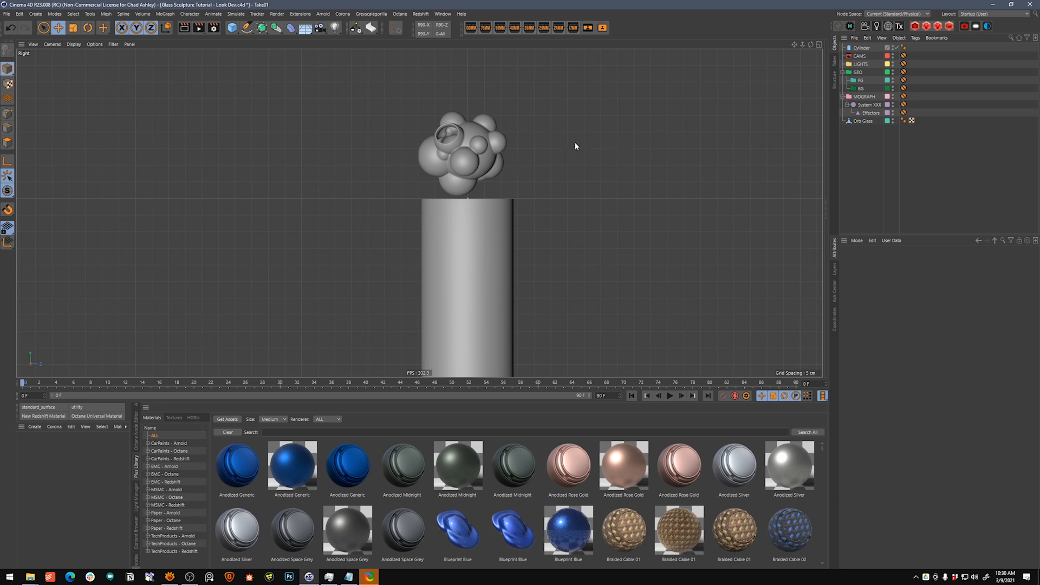
middle_click(559, 155)
middle_click(367, 180)
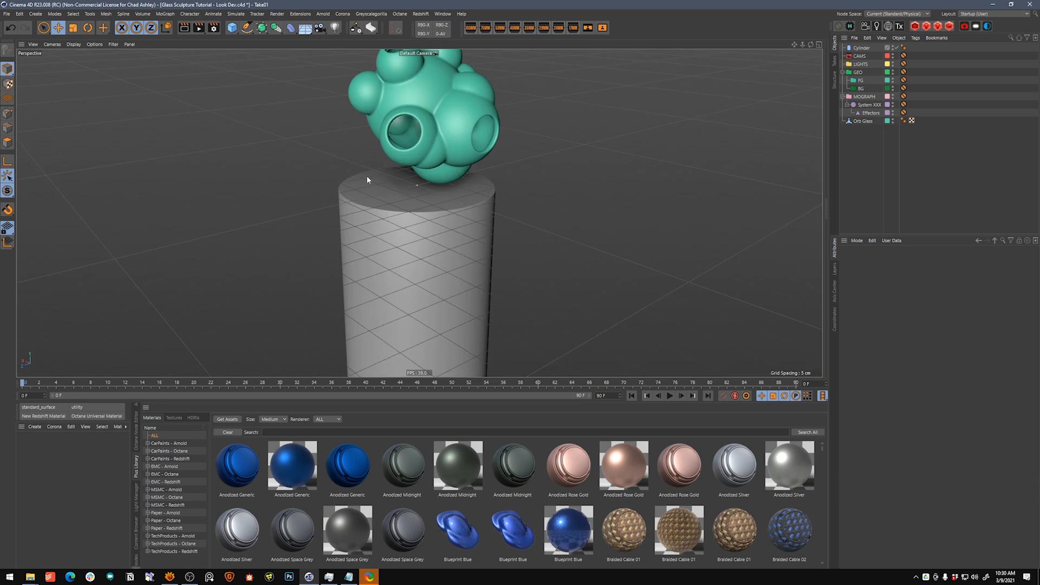
Set the renderer to Octane Renderer and activate the 1080x1080 Insta Square render preset
key(ctrl+b)
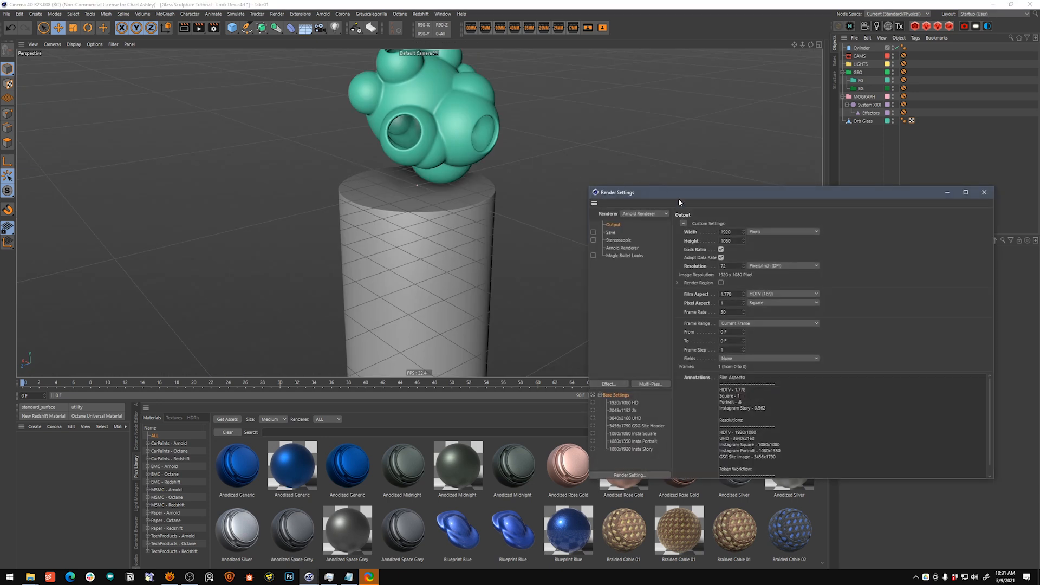
drag(631, 192, 453, 173)
click(475, 195)
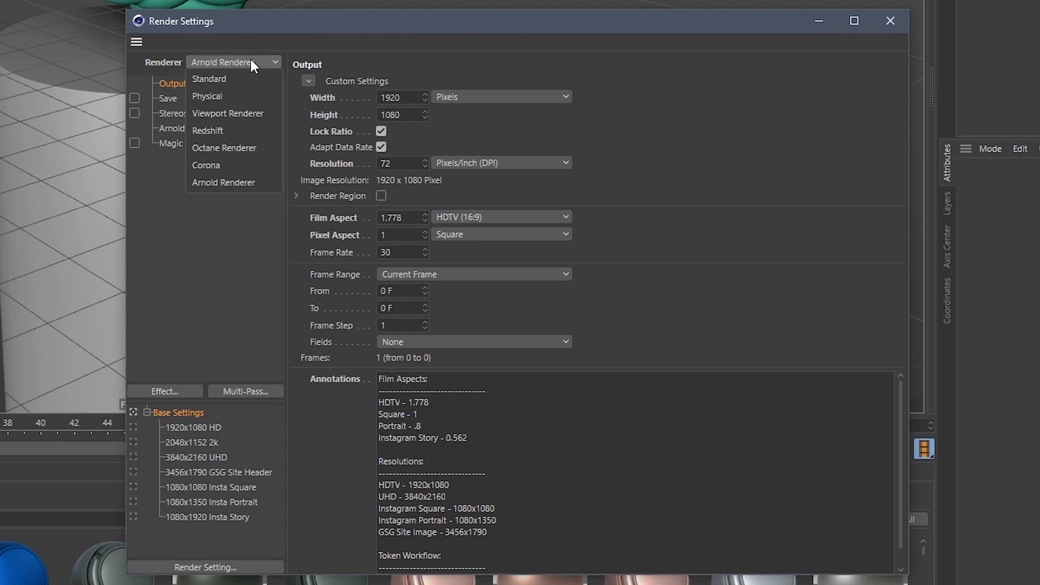
click(245, 151)
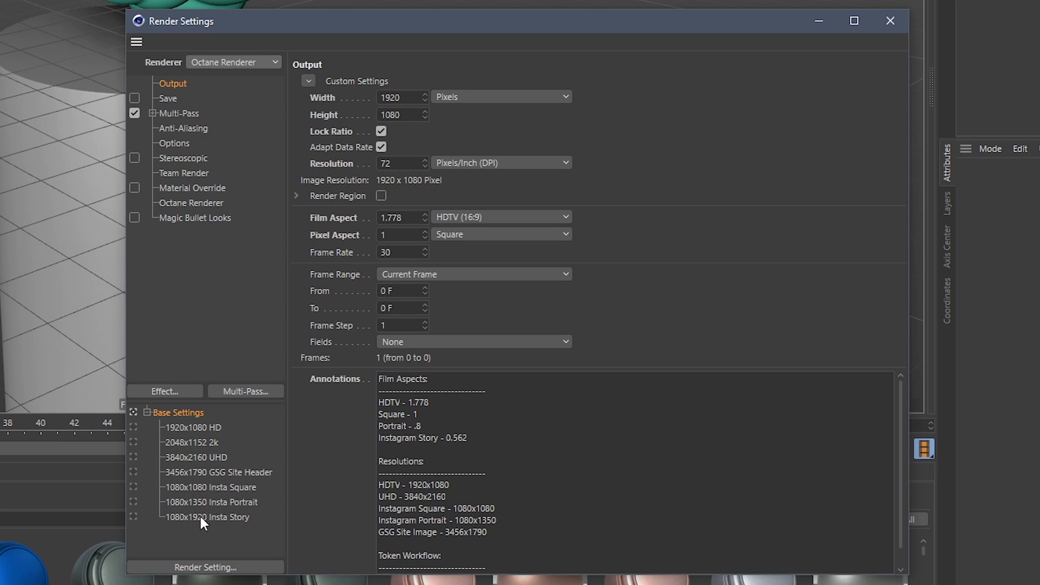
click(133, 486)
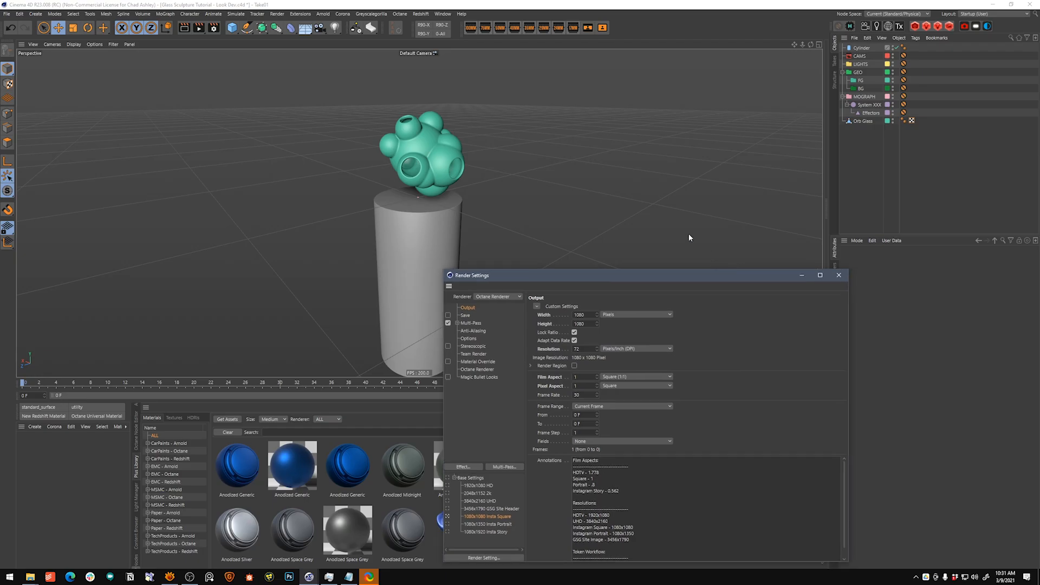
click(838, 275)
Add a camera and reset its position and rotation values to 0
click(319, 28)
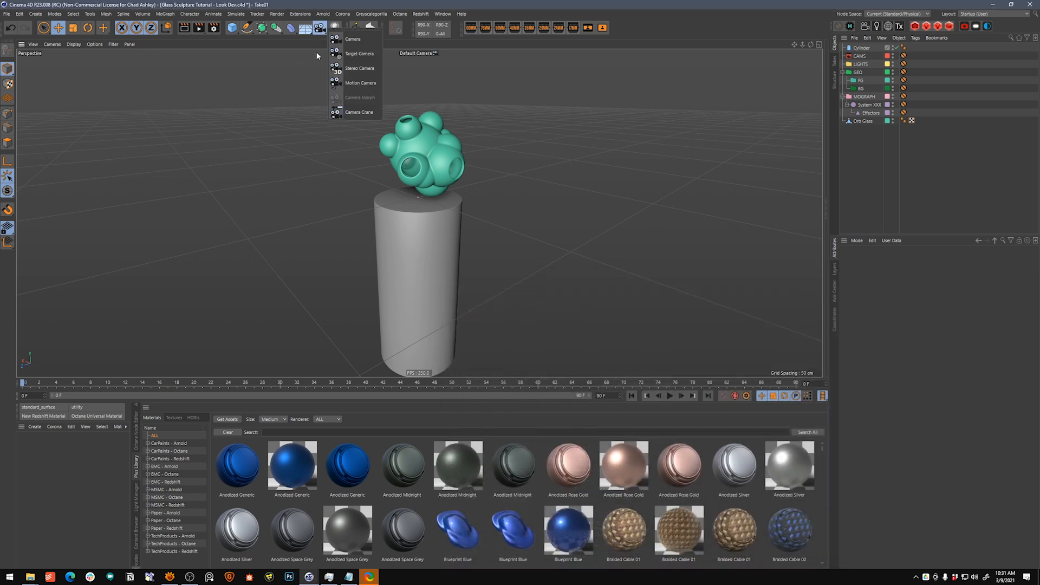
click(352, 55)
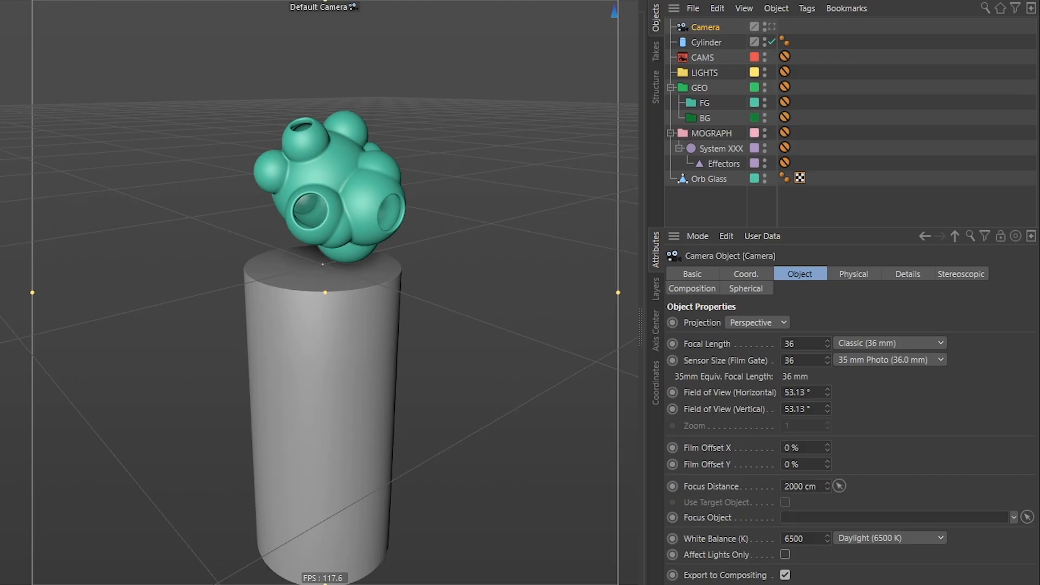
click(746, 275)
right_click(750, 323)
right_click(750, 339)
right_click(751, 356)
right_click(937, 322)
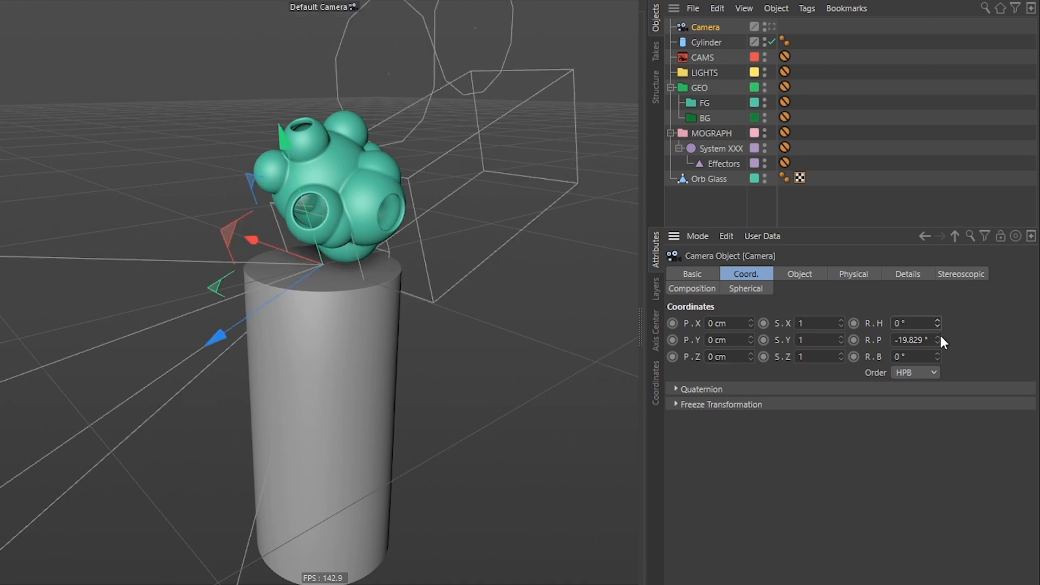
right_click(937, 340)
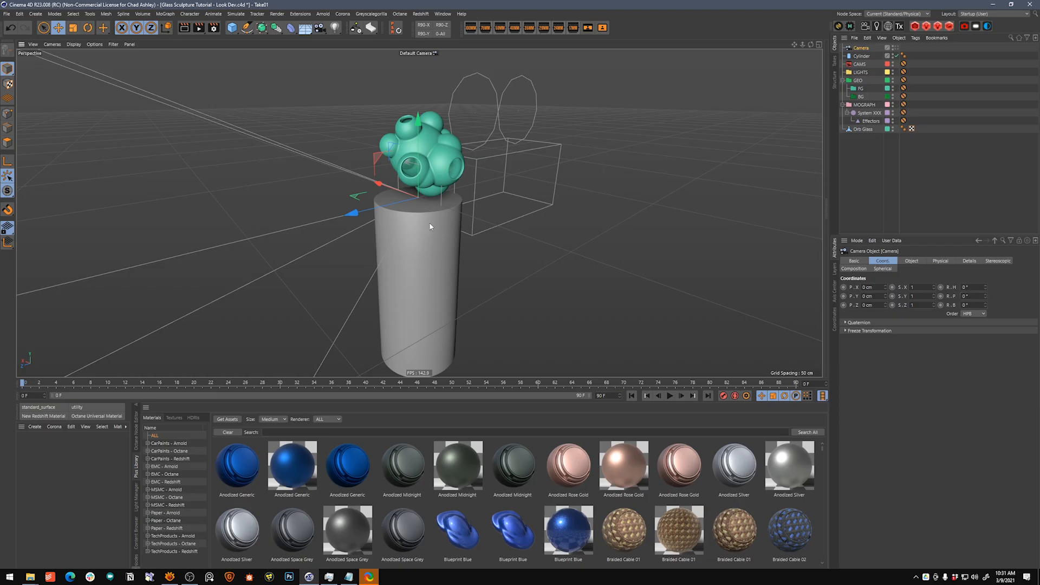
Move the camera straight back along Z to about -101.5 cm, in front of the pedestal
middle_click(340, 320)
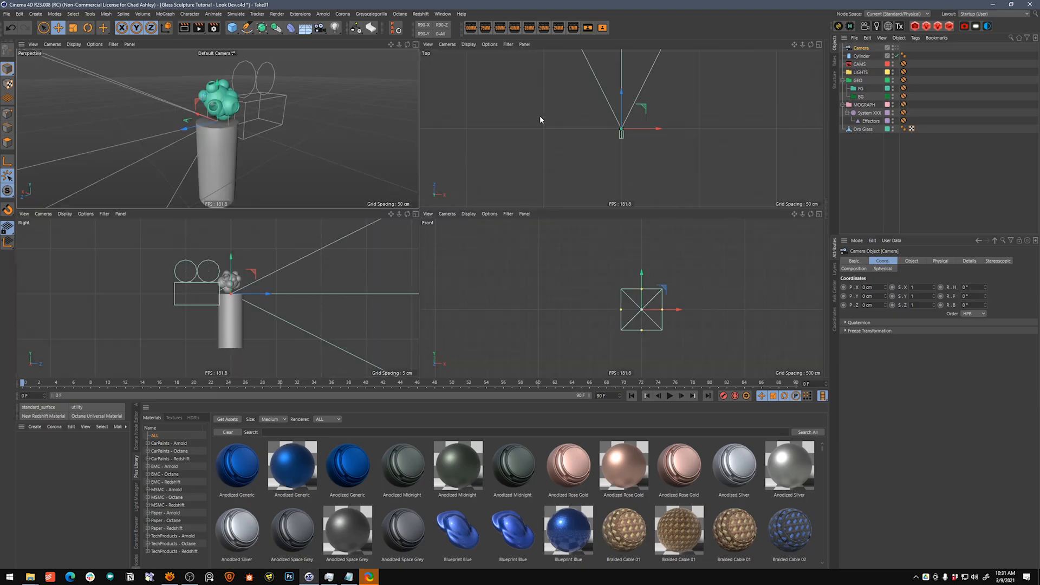
middle_click(585, 146)
drag(423, 180, 417, 211)
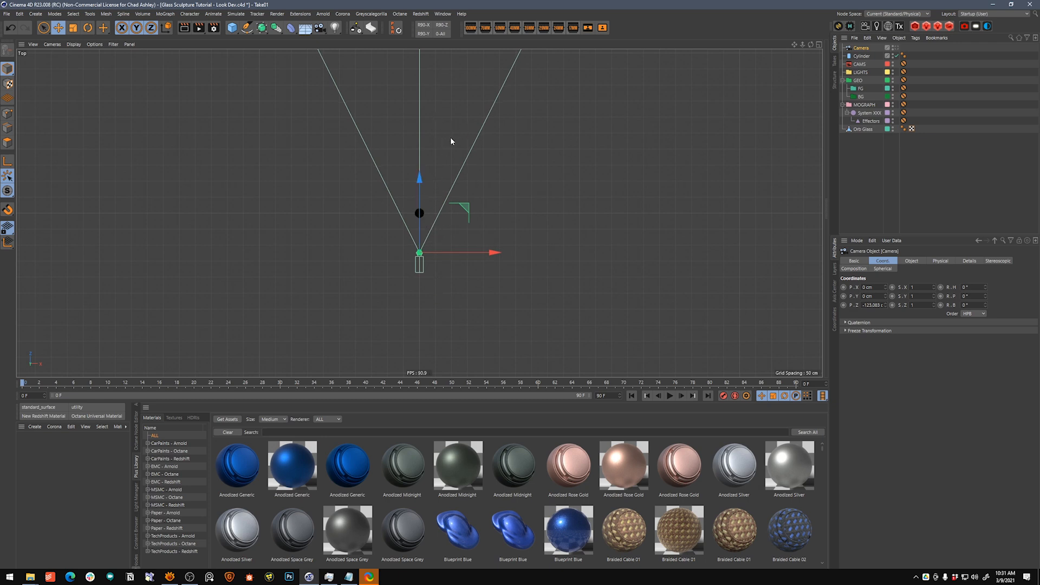
drag(420, 178, 419, 171)
click(536, 196)
click(419, 213)
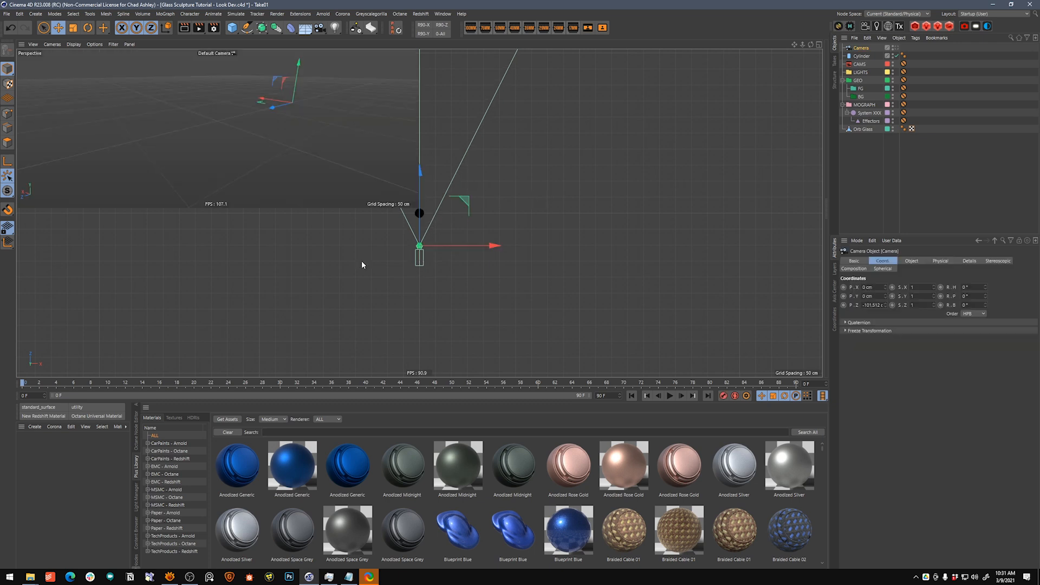
Place the camera inside the CAMS group and look through it
middle_click(362, 263)
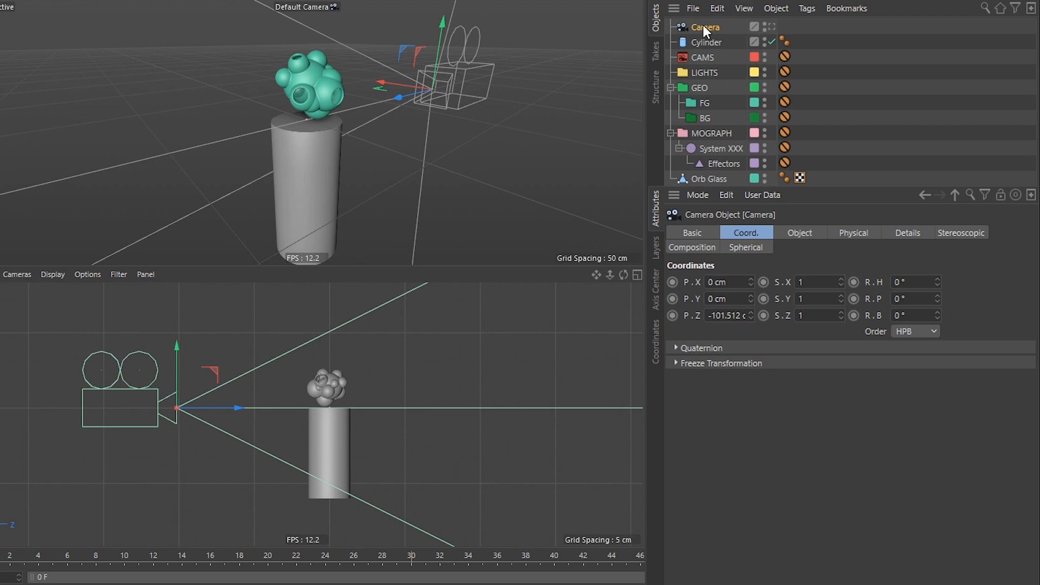
drag(706, 27, 726, 59)
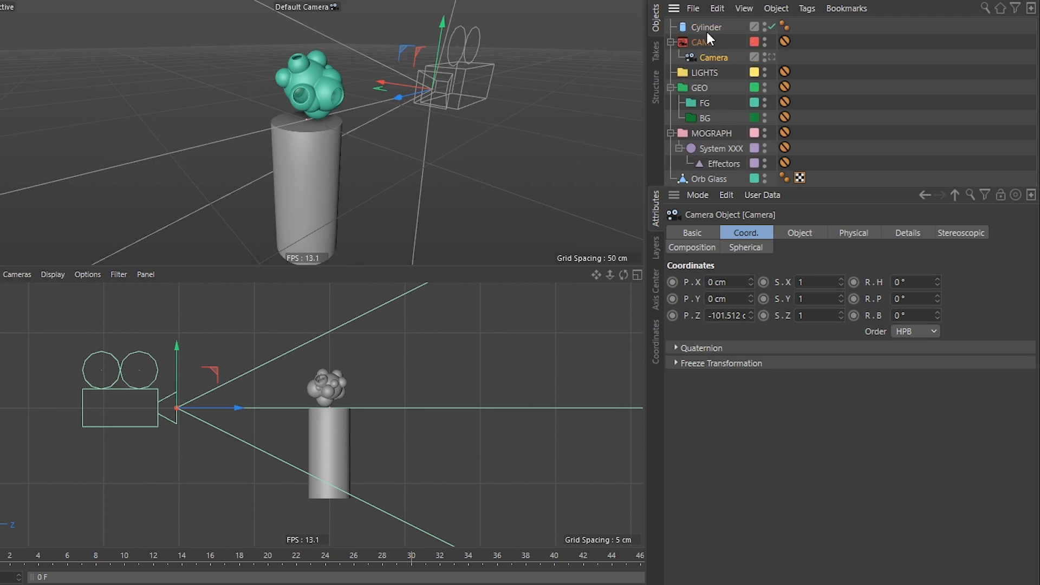
click(772, 57)
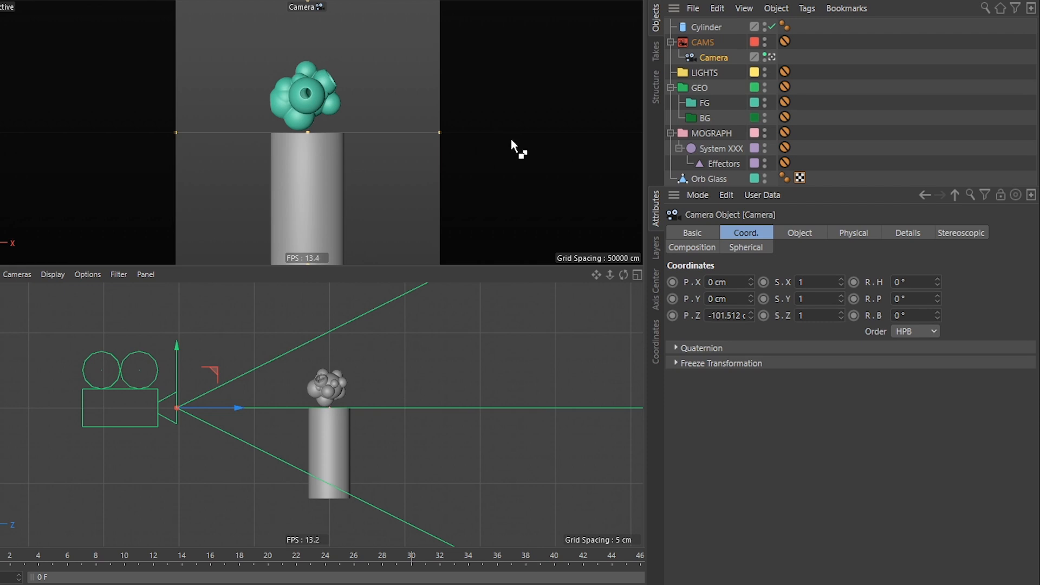
Review the viewport's HUD and Safe Frames settings
key(alt+v)
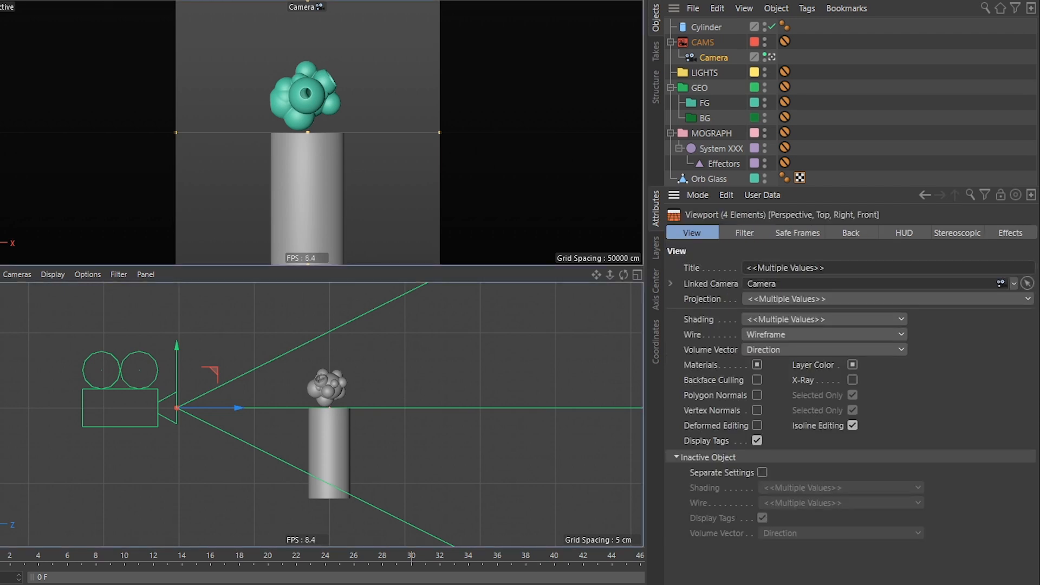
click(903, 233)
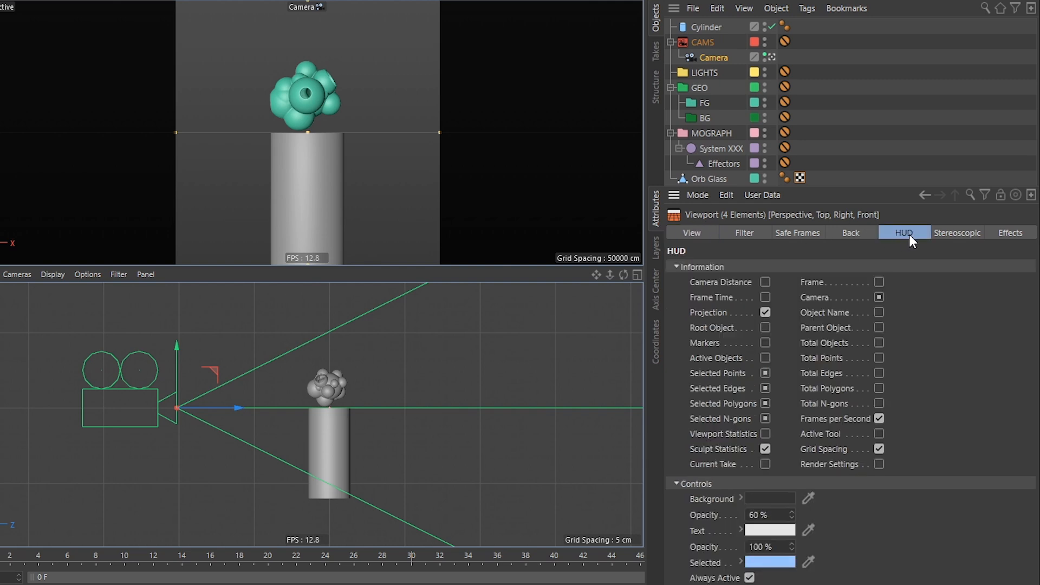
click(805, 236)
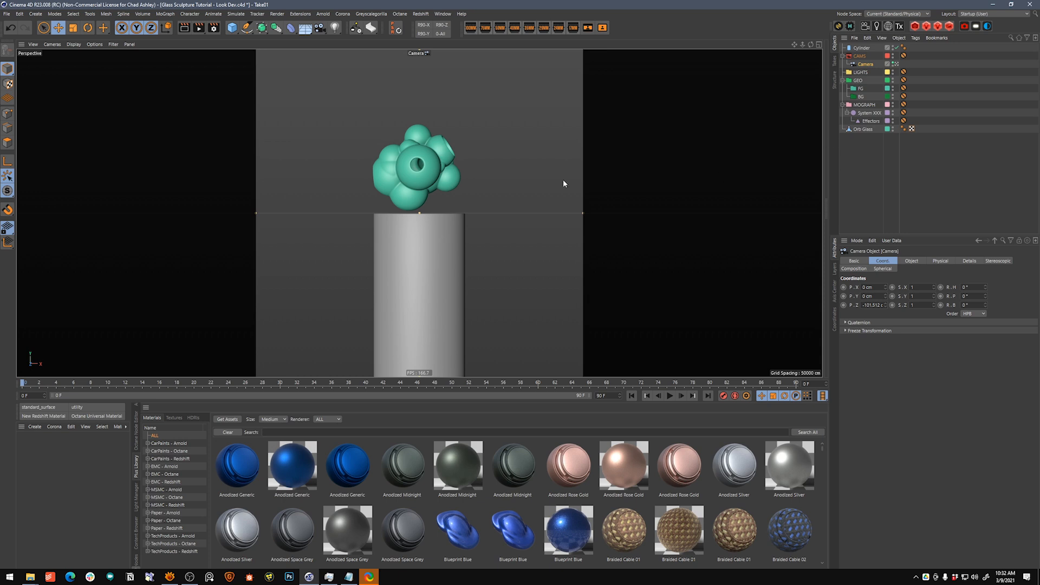
Add a null at the origin and raise it straight up to about the middle of the orb
middle_click(419, 183)
middle_click(281, 284)
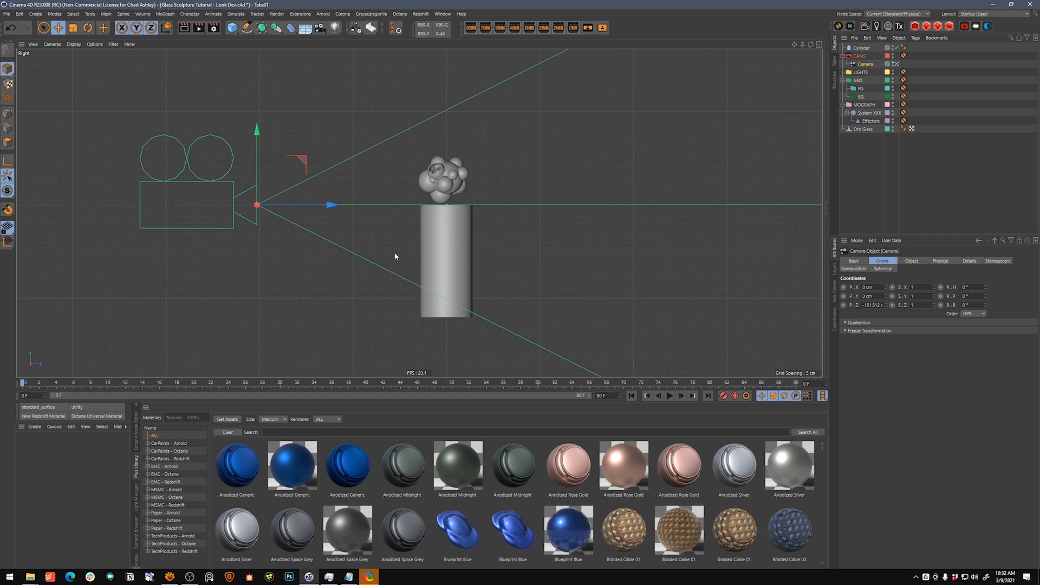
scroll(421, 230, down, 5)
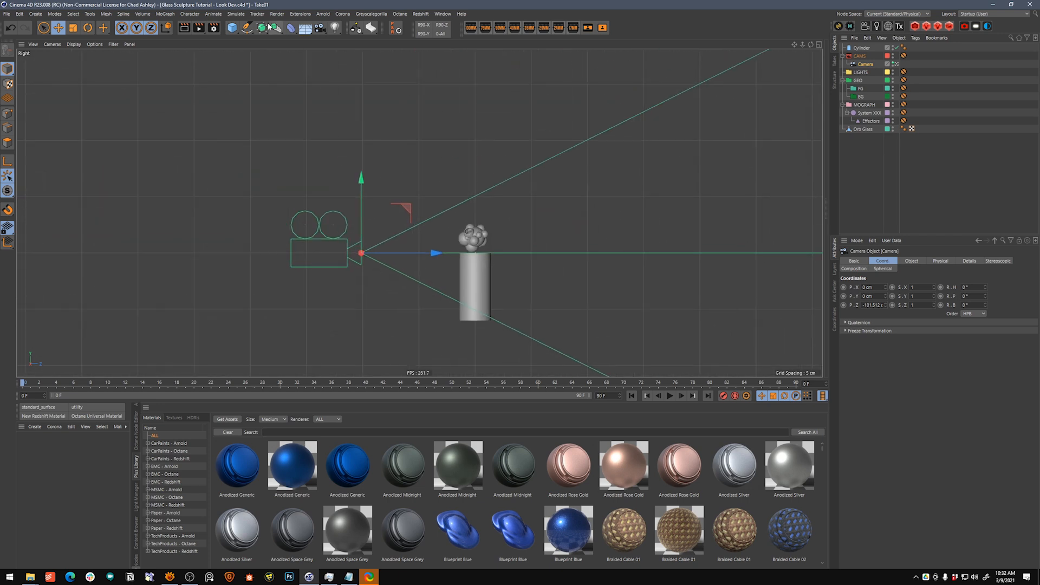
click(233, 32)
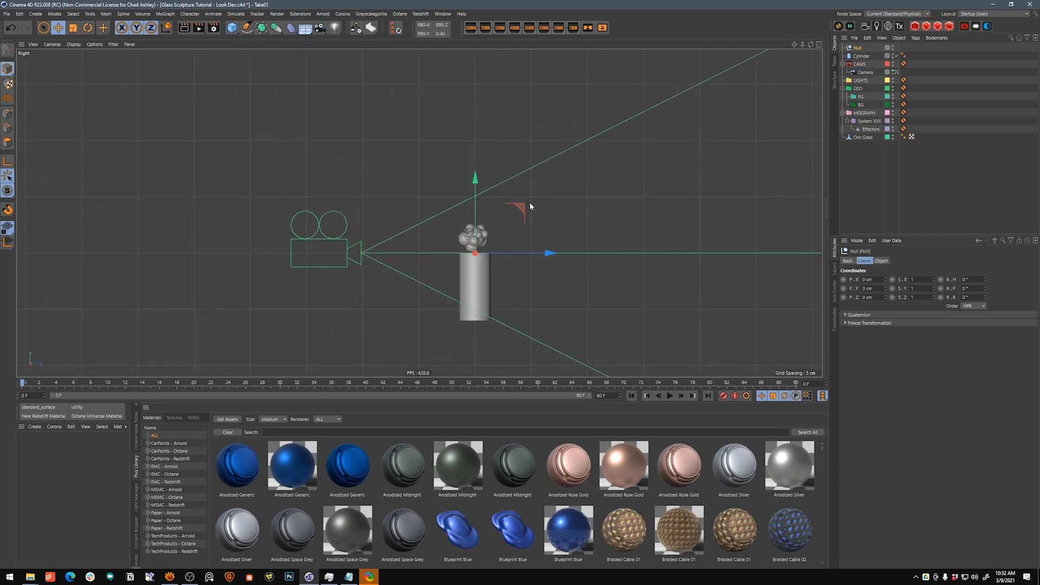
drag(477, 198, 479, 180)
Add a Target animation tag to the camera and assign the null as its target object
click(865, 72)
key(shift+c)
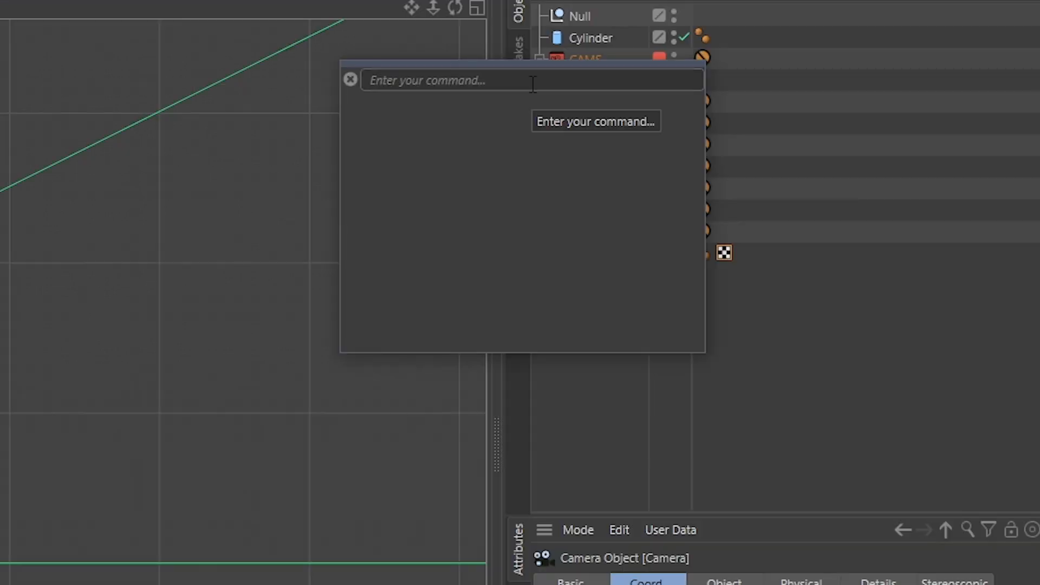
text(tar)
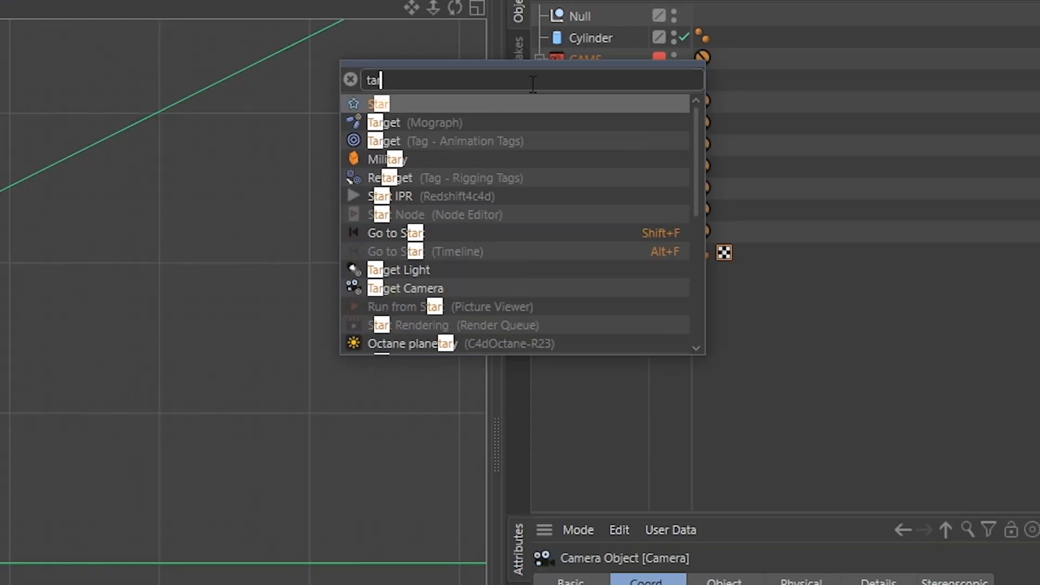
text(g)
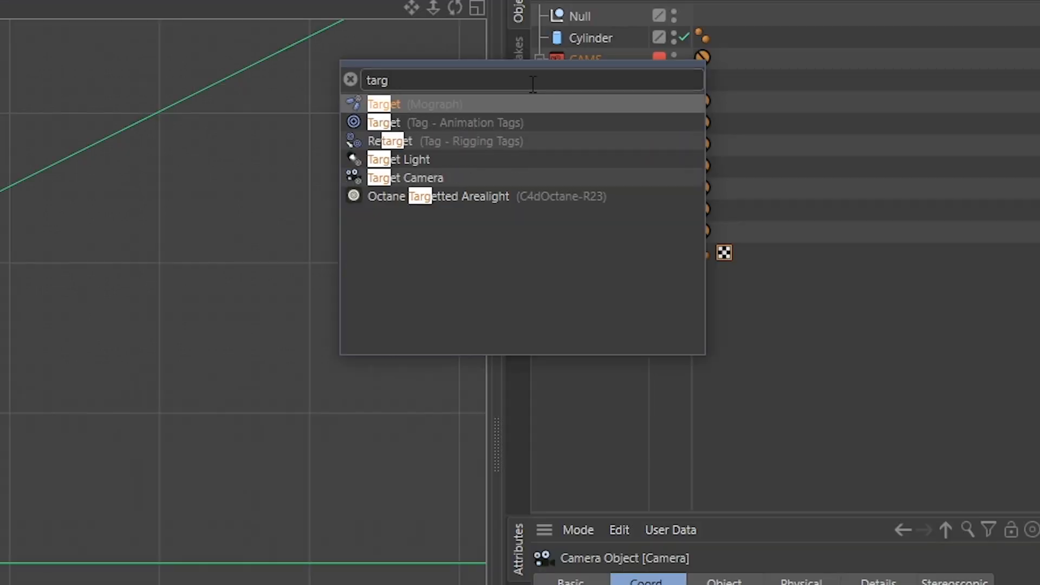
click(391, 125)
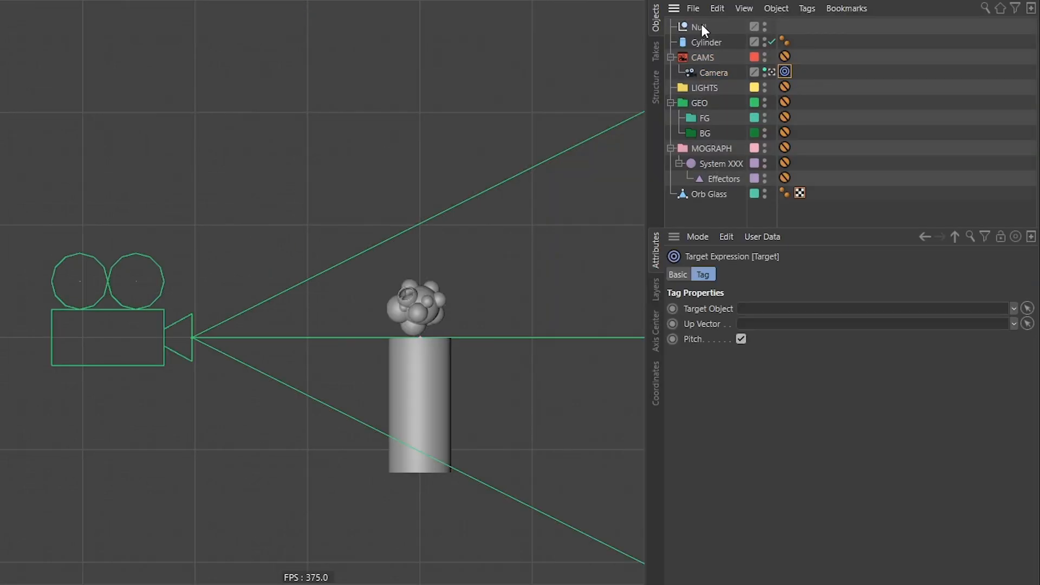
drag(702, 27, 808, 311)
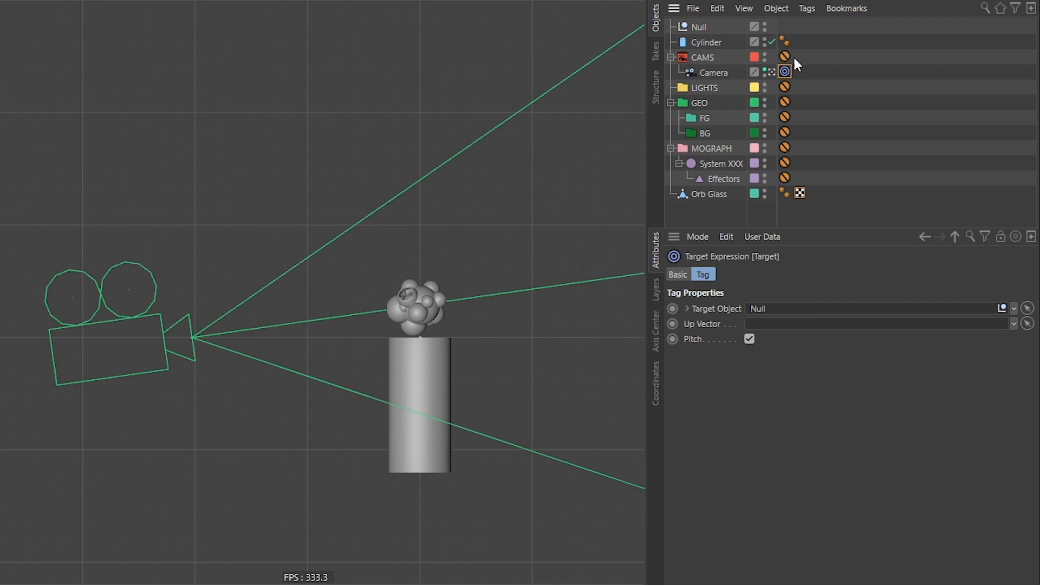
Rename the null to "Cam Lookat" and move it into the CAMS group above the camera
double_click(704, 26)
text(Ca)
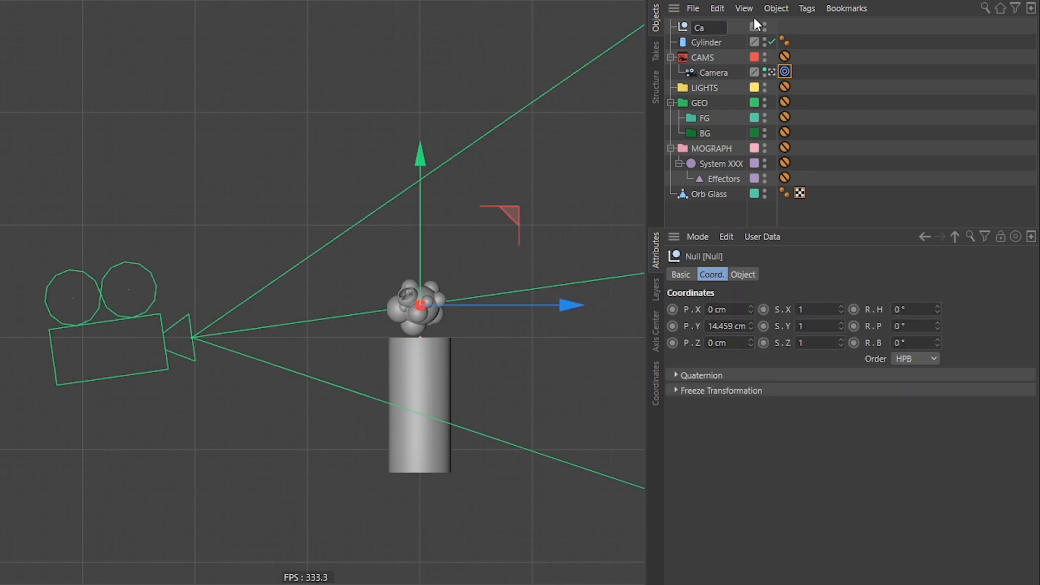
text(m Lookat)
key(Return)
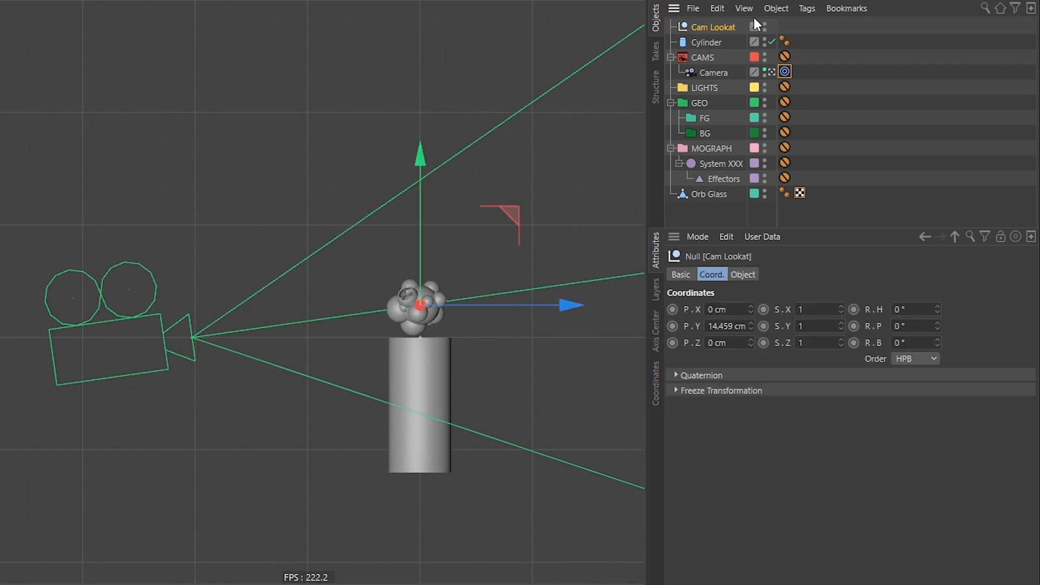
drag(719, 24, 755, 72)
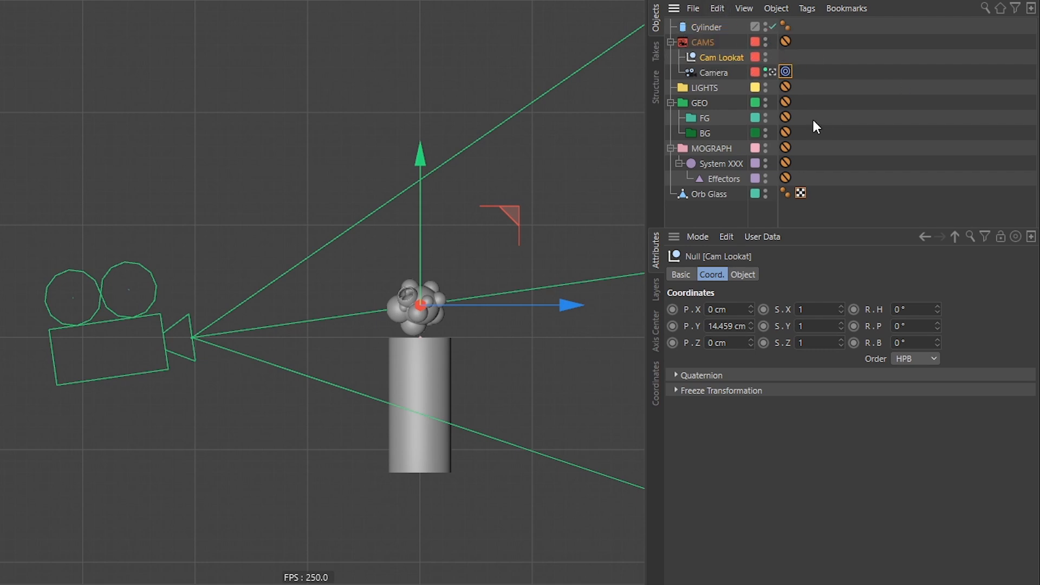
Raise the camera to about 10.1 cm, pull it back to about -118.9 cm in Z, and show its lens properties
click(713, 73)
drag(284, 309, 237, 221)
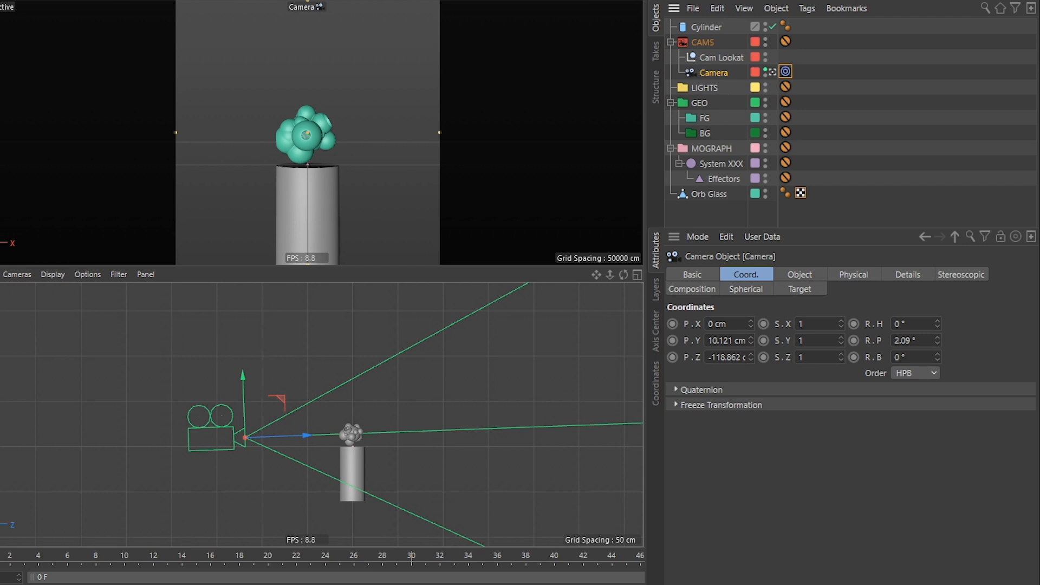
click(806, 276)
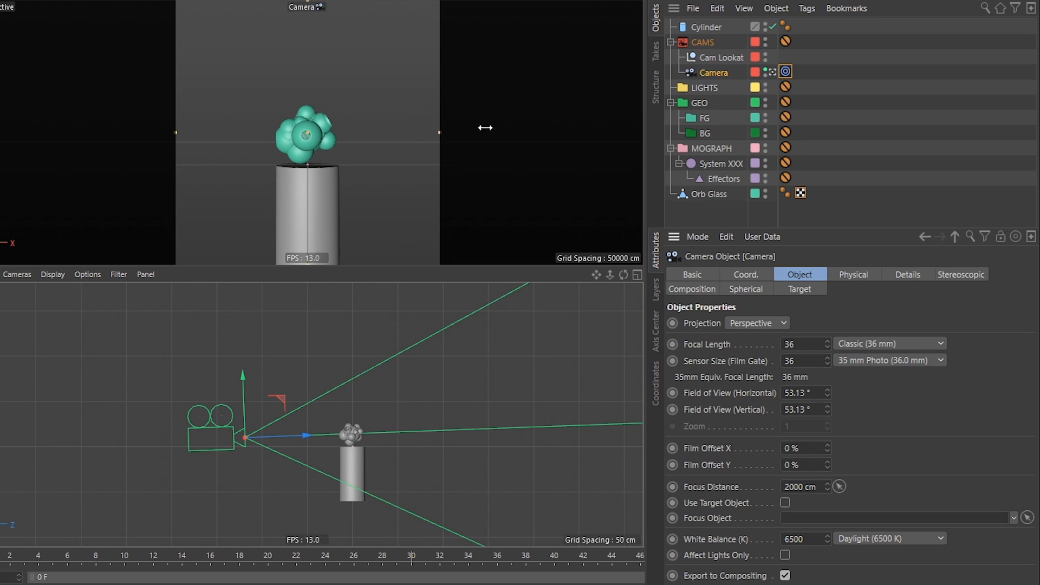
Try zooming the camera in to a focal length of about 133 mm, and reset the focal length to default
right_drag(422, 135, 462, 136)
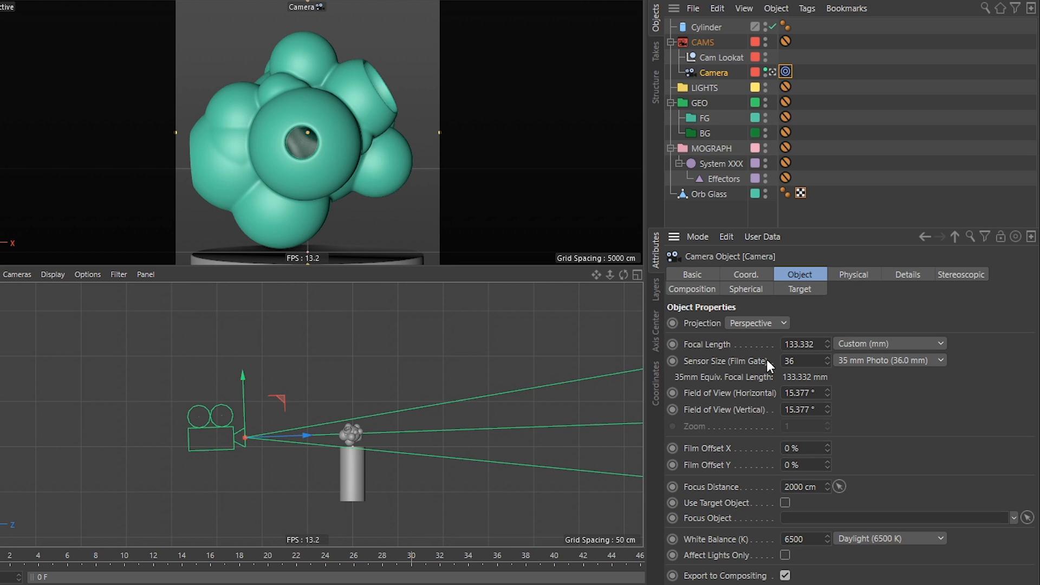
right_click(716, 341)
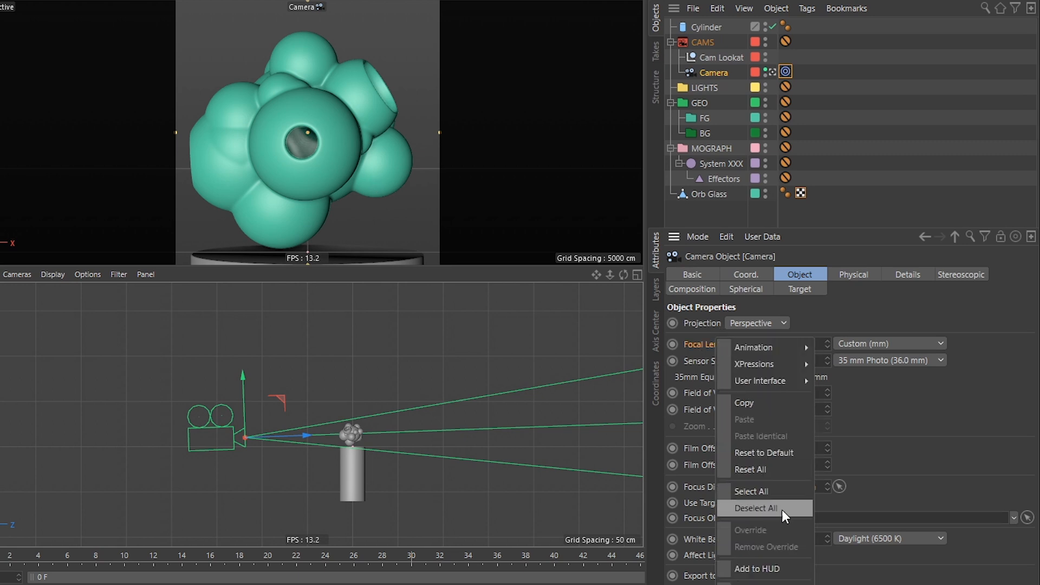
click(788, 452)
Set the camera's focal length to 75 mm
click(807, 347)
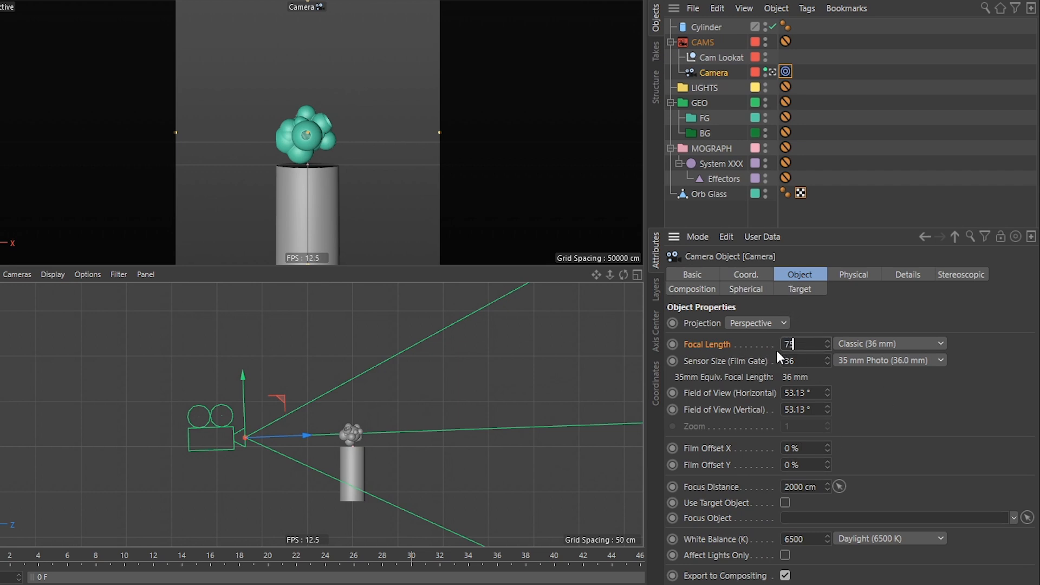
text(75)
key(Return)
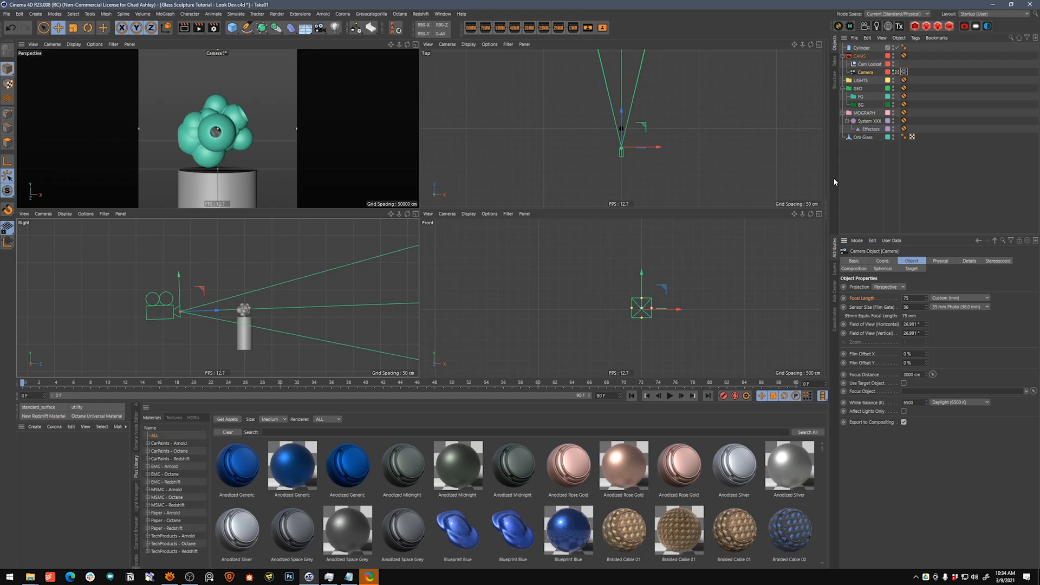
Set the render output's film aspect to HDTV (16:9) and copy the camera's vertical field of view value
key(ctrl+b)
drag(821, 176, 551, 168)
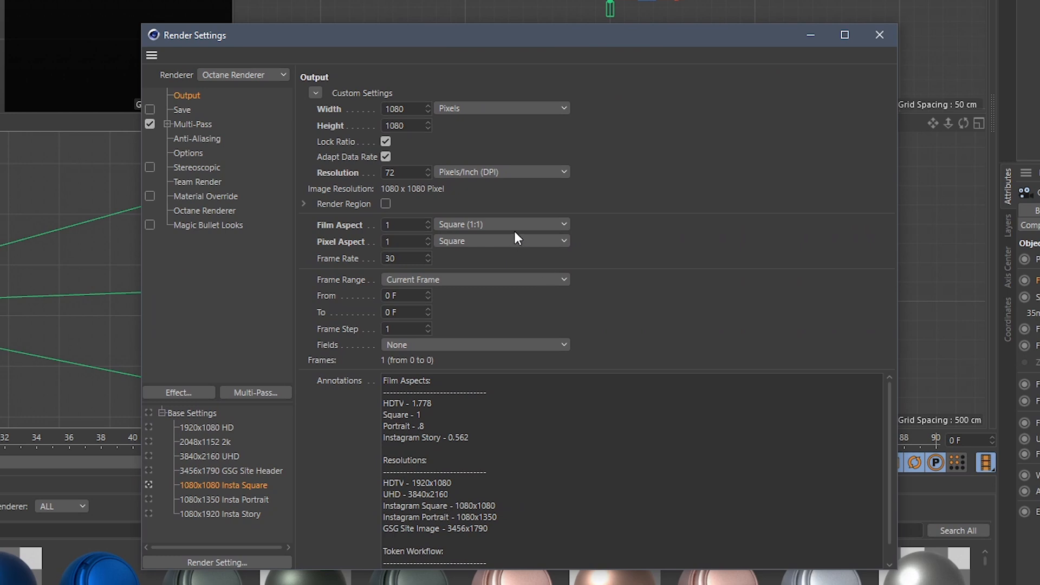
click(509, 224)
click(499, 291)
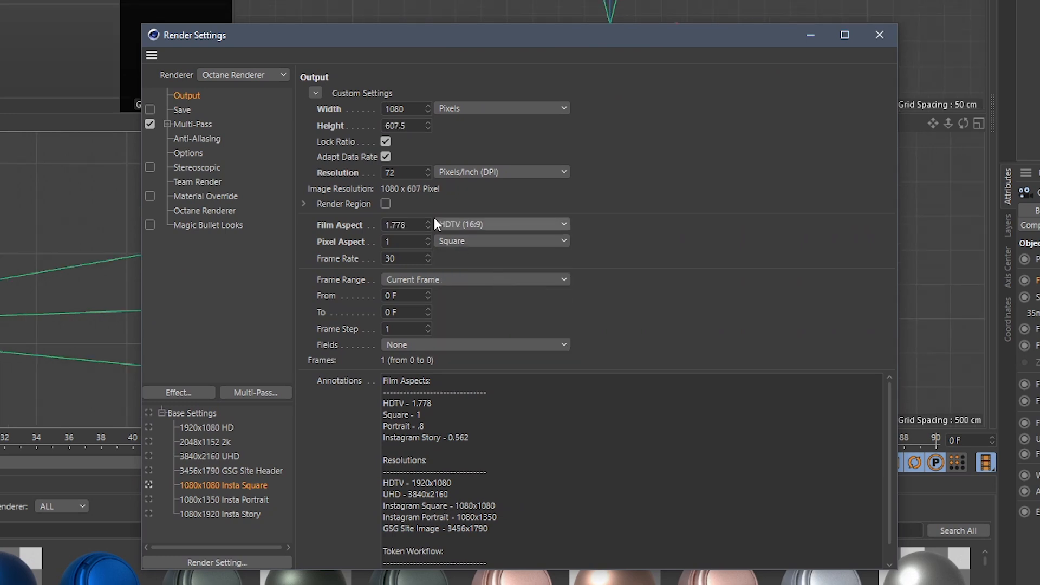
click(889, 38)
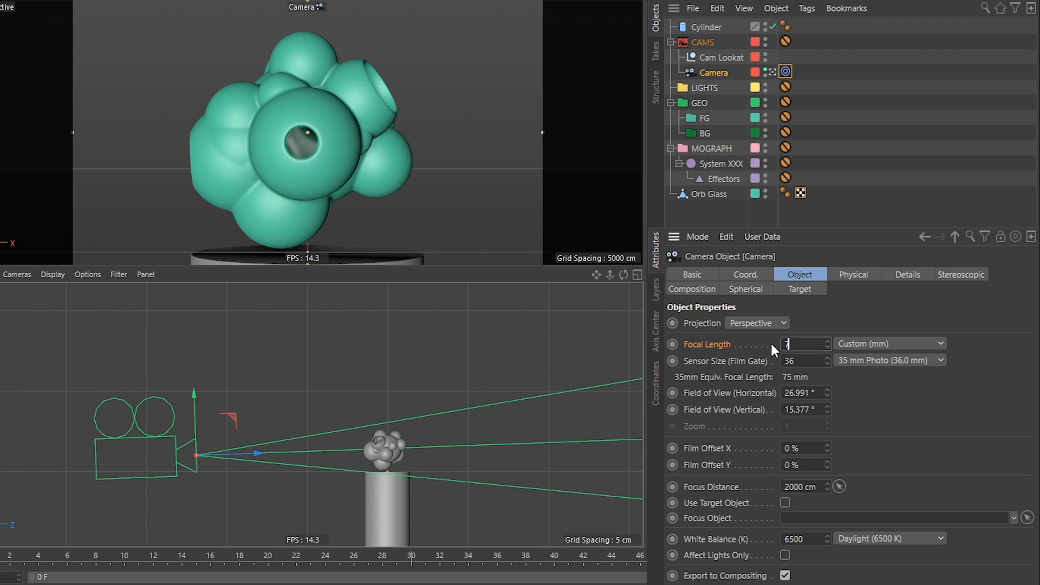
click(799, 409)
key(ctrl+c)
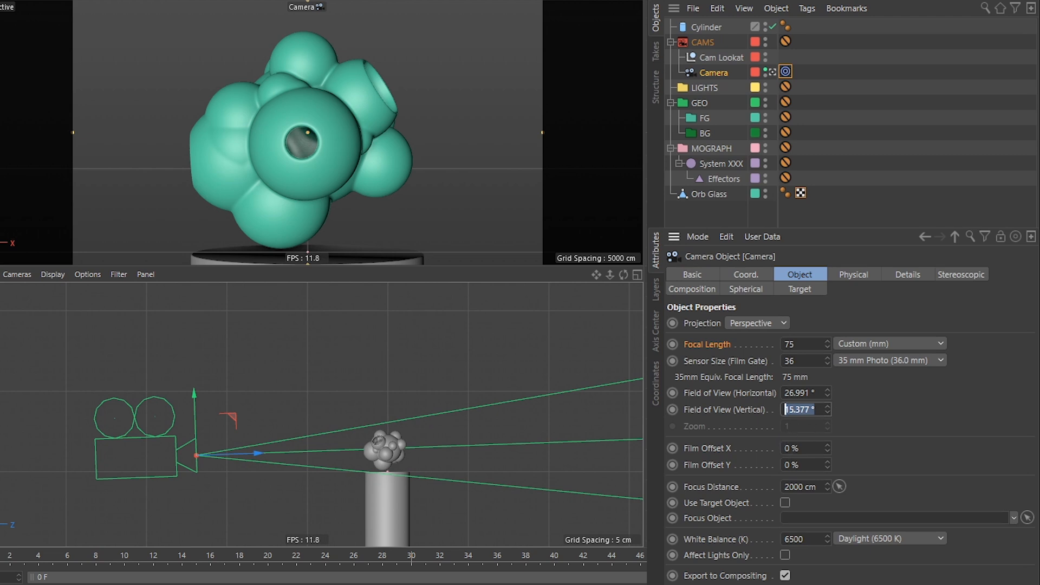
Set the render output's film aspect back to Square (1:1) and close the render settings
click(682, 250)
key(ctrl+b)
drag(711, 239, 542, 236)
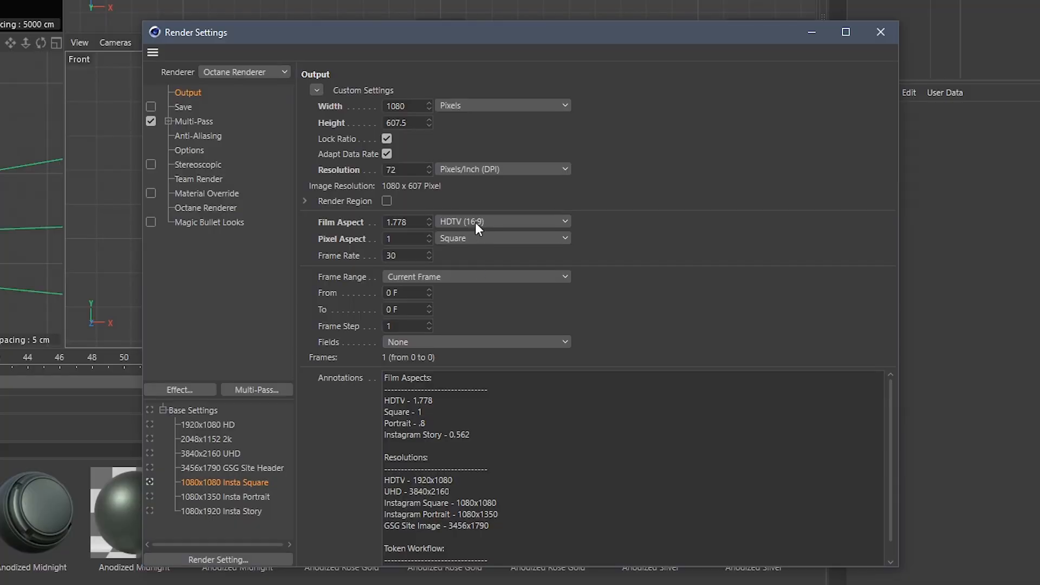
click(476, 222)
click(490, 256)
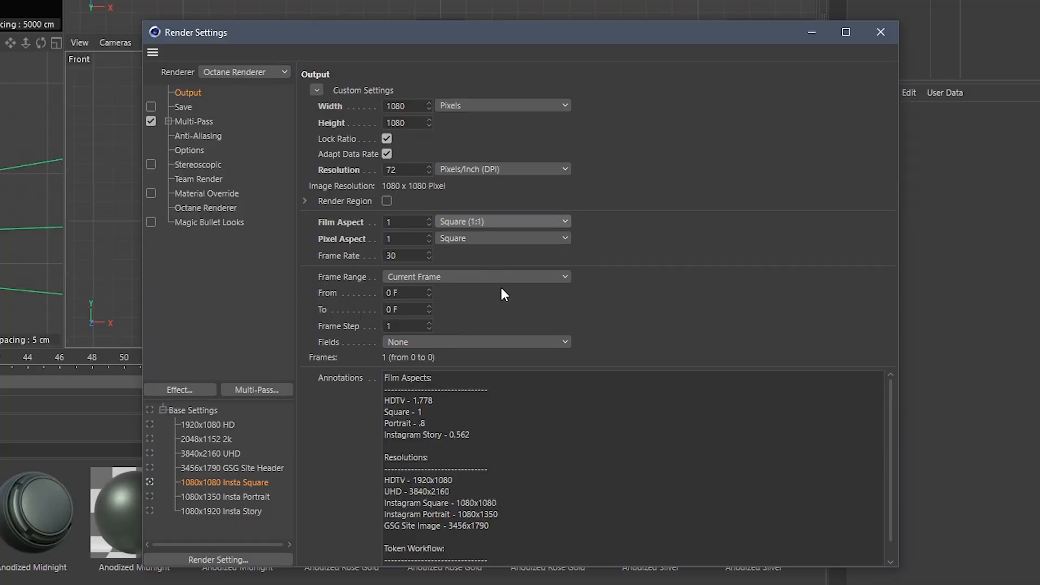
click(881, 32)
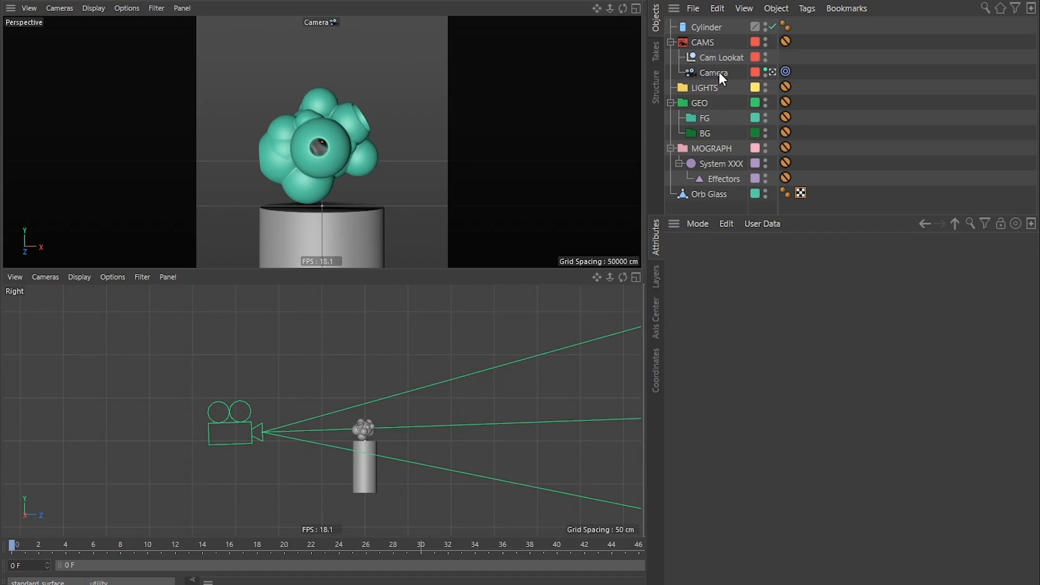
Paste the copied 15.377° into the camera's vertical field of view
click(718, 73)
drag(817, 397, 754, 397)
key(ctrl+v)
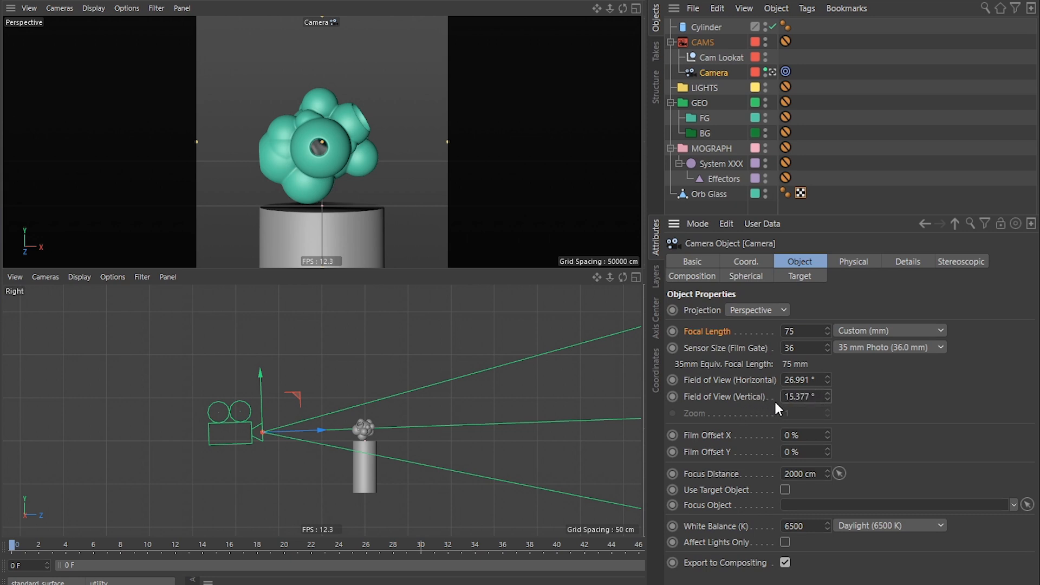
key(Return)
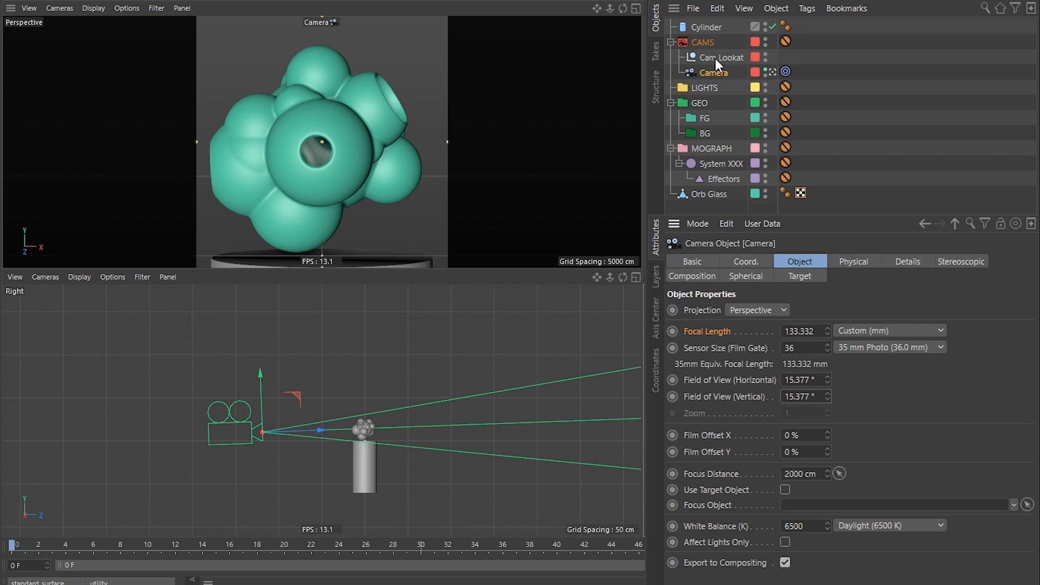
Pull the camera back about 35 cm from the orb and lower the Cam Lookat null slightly
drag(312, 431, 285, 435)
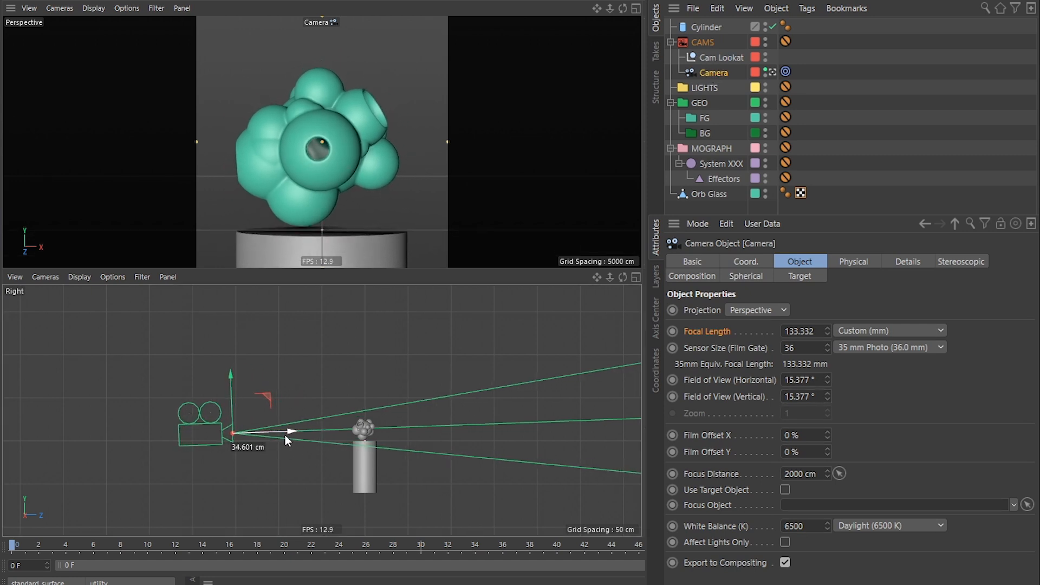
click(719, 60)
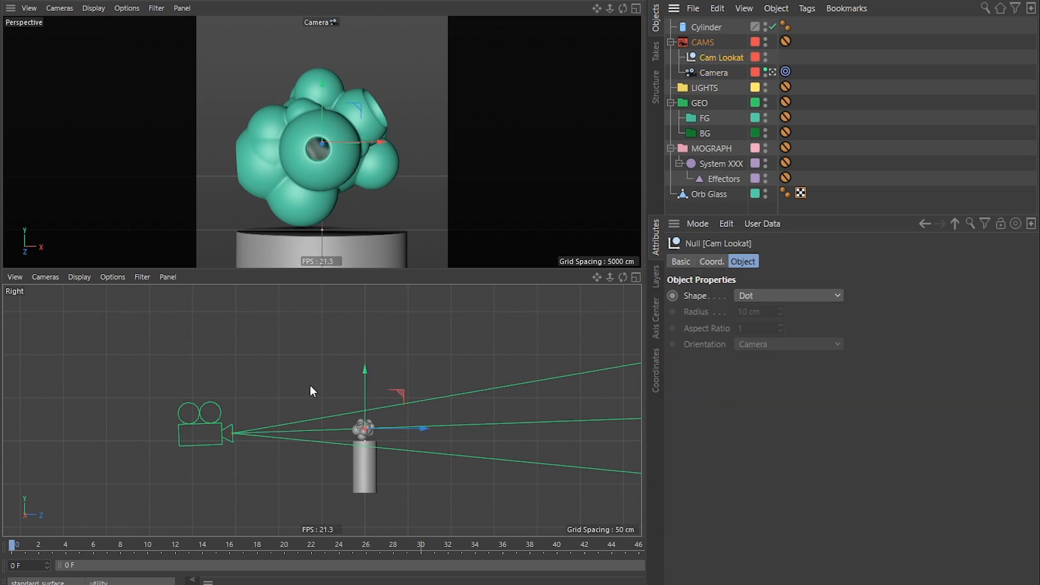
drag(363, 391, 366, 391)
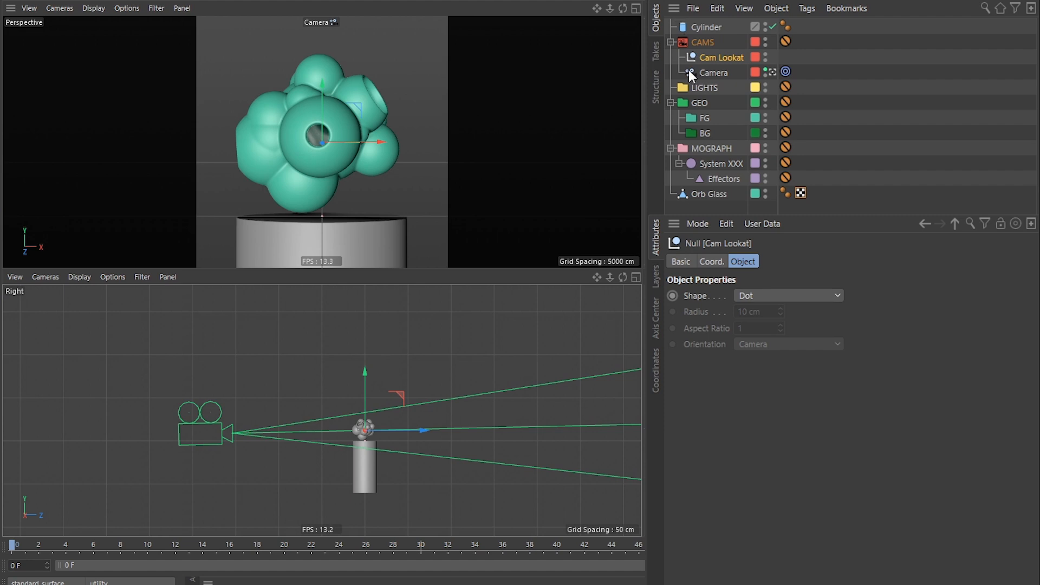
Turn on the camera's Grid composition helper, try 6 and 7 cells, and settle on 9 cells
click(712, 72)
click(698, 277)
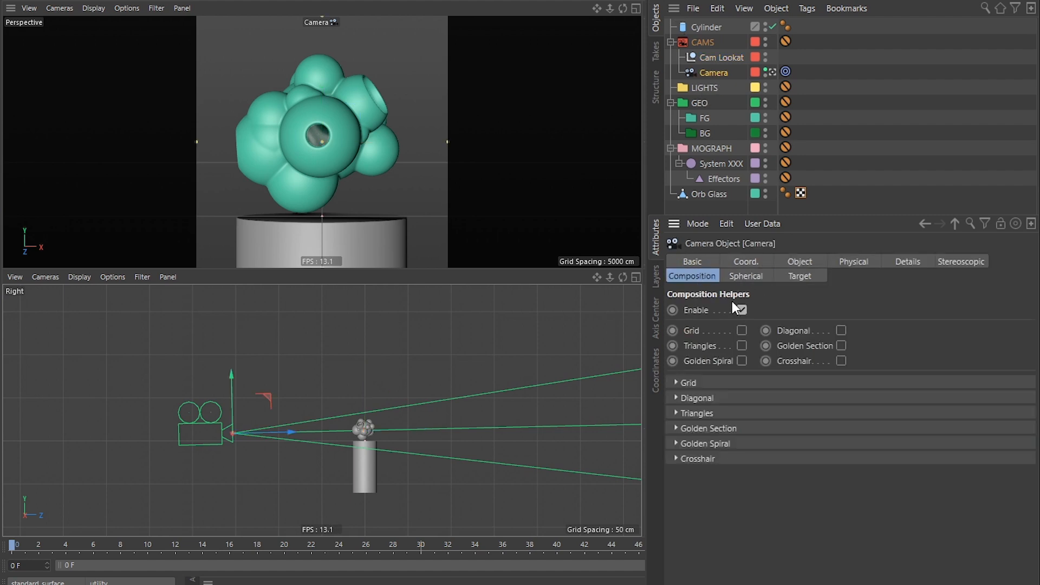
click(741, 331)
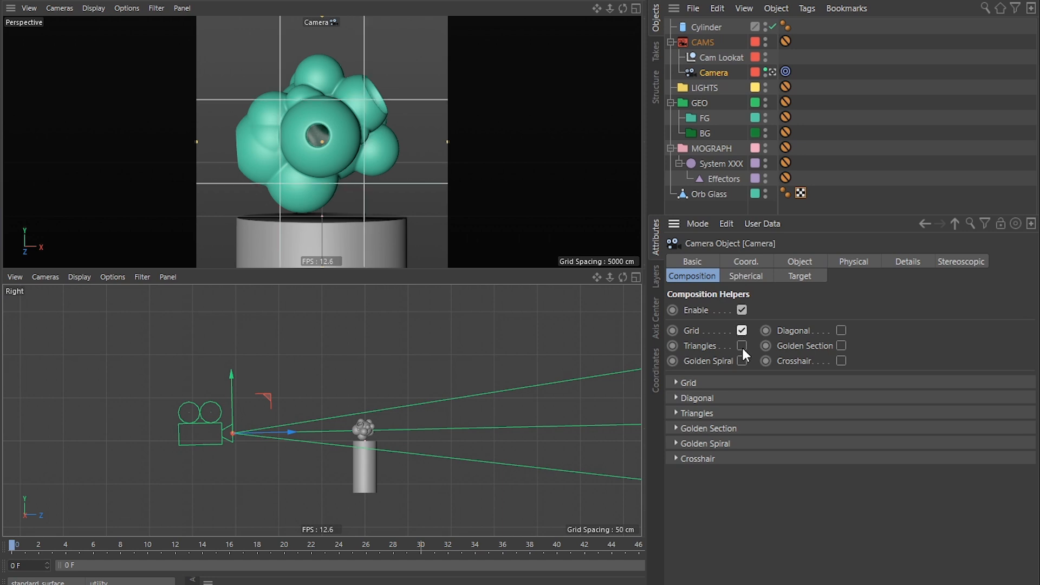
click(717, 383)
click(745, 399)
text(6)
key(Return)
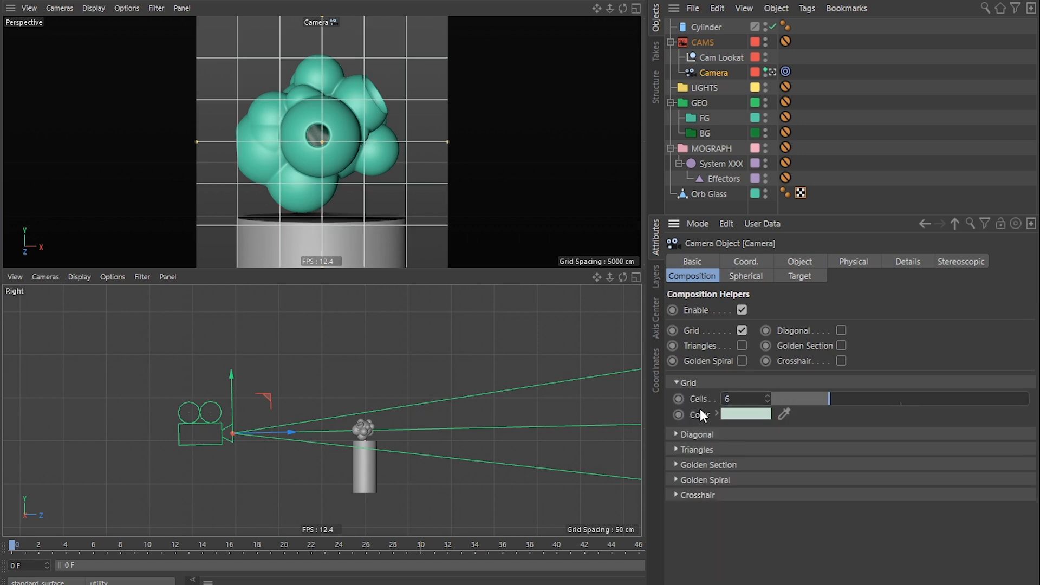
key(BackSpace)
text(7)
key(Return)
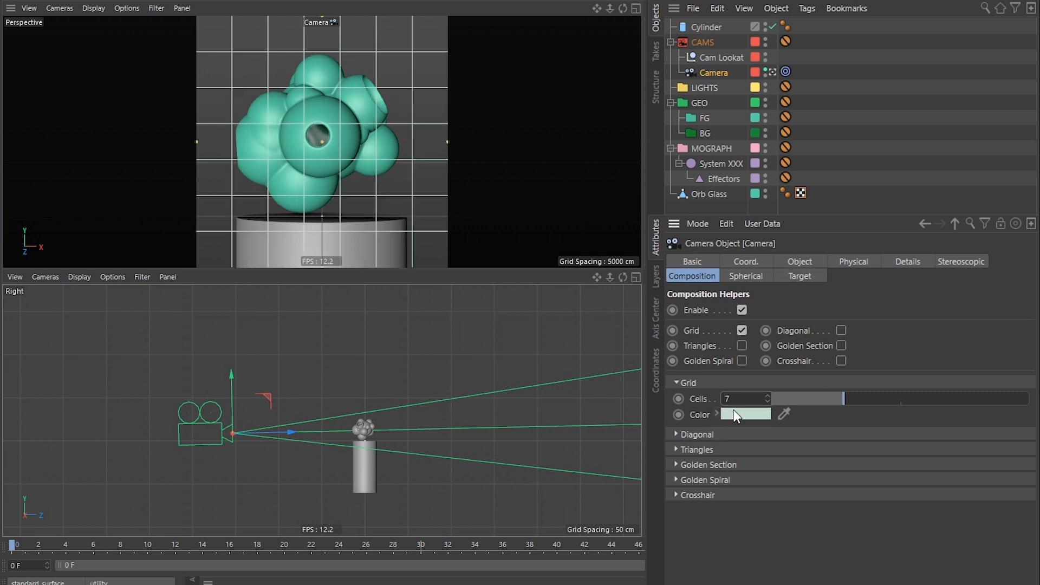
text(9)
key(Return)
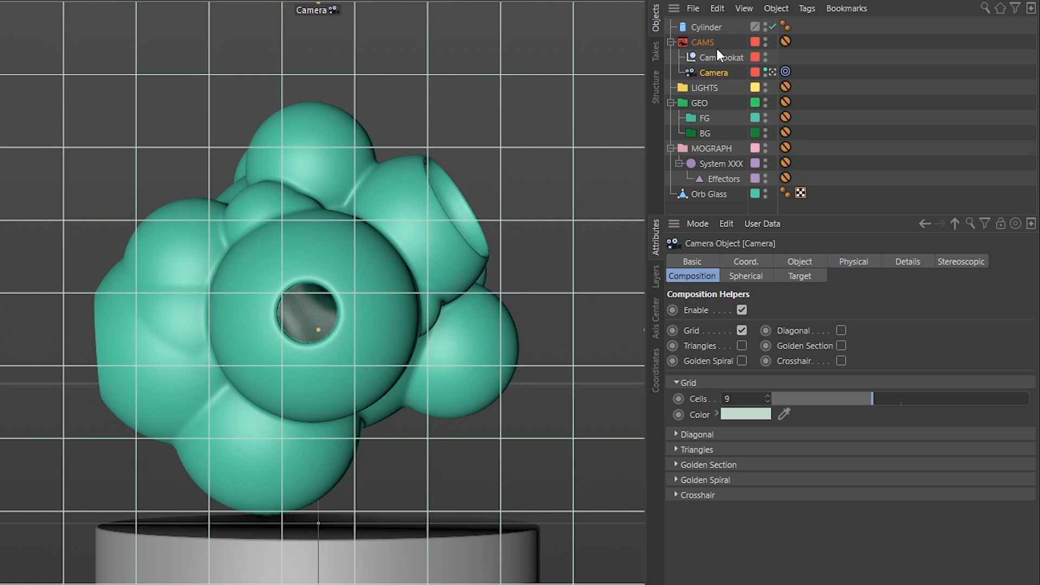
Lower the Cam Lookat null a little further so the orb sits higher within the composition grid
click(720, 58)
drag(321, 222, 330, 259)
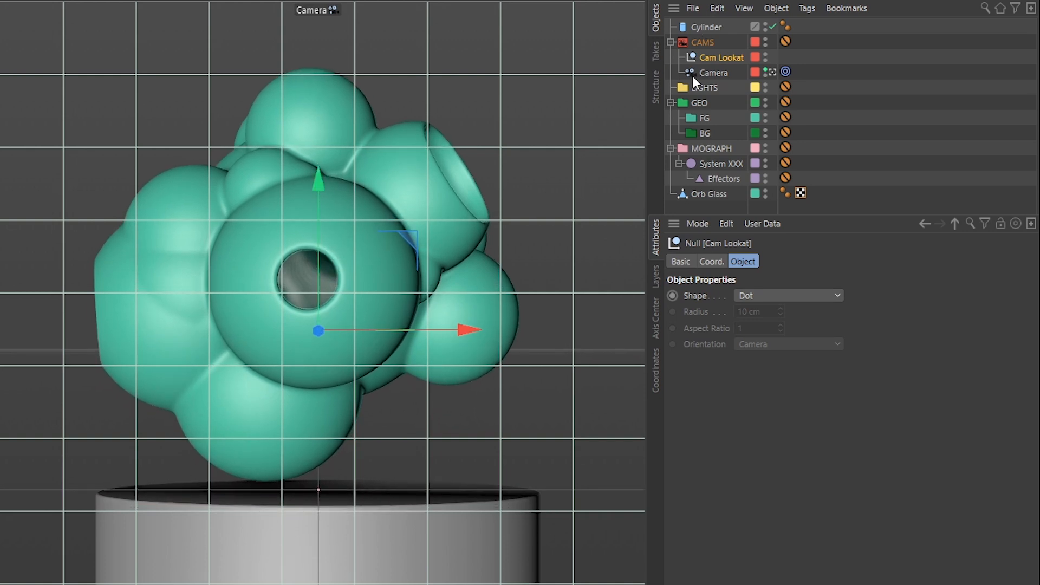
Lower the camera slightly and move it about 5 cm closer to the orb
click(707, 74)
middle_click(269, 469)
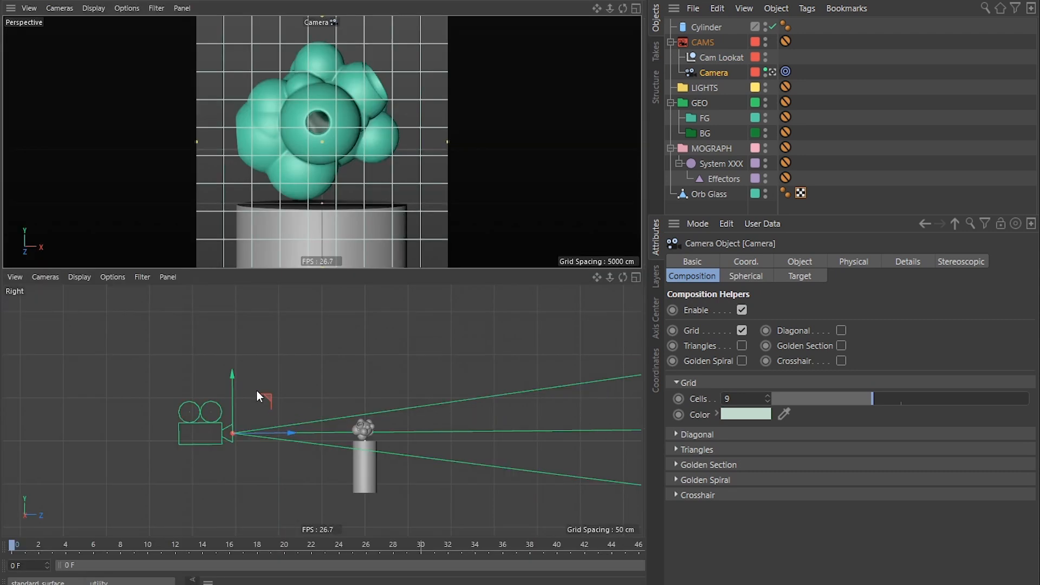
drag(232, 403, 238, 405)
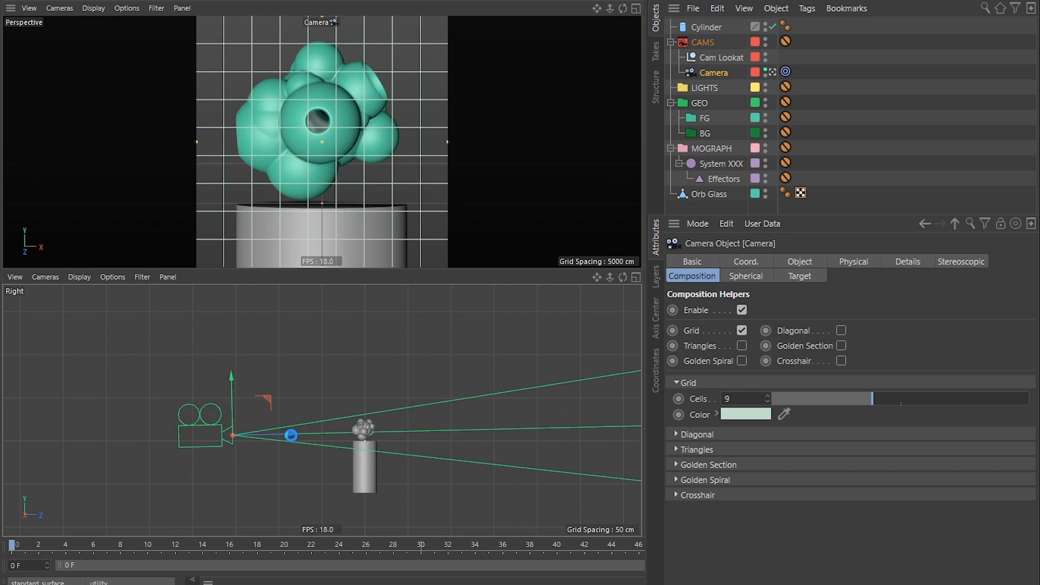
drag(292, 434, 295, 433)
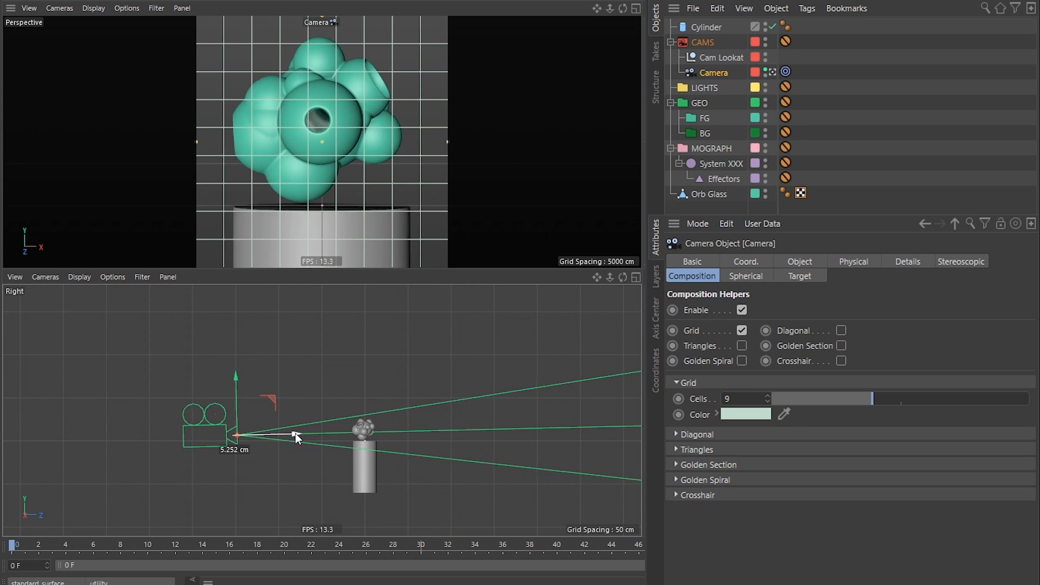
middle_click(44, 187)
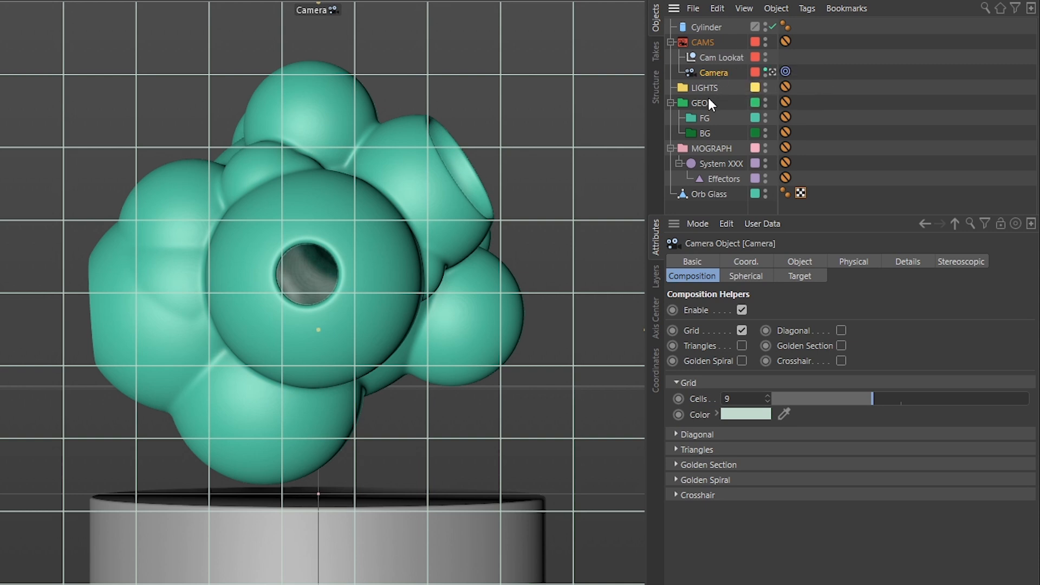
Set the pedestal cylinder's radius to 12 cm and open its cap and fillet settings
click(705, 27)
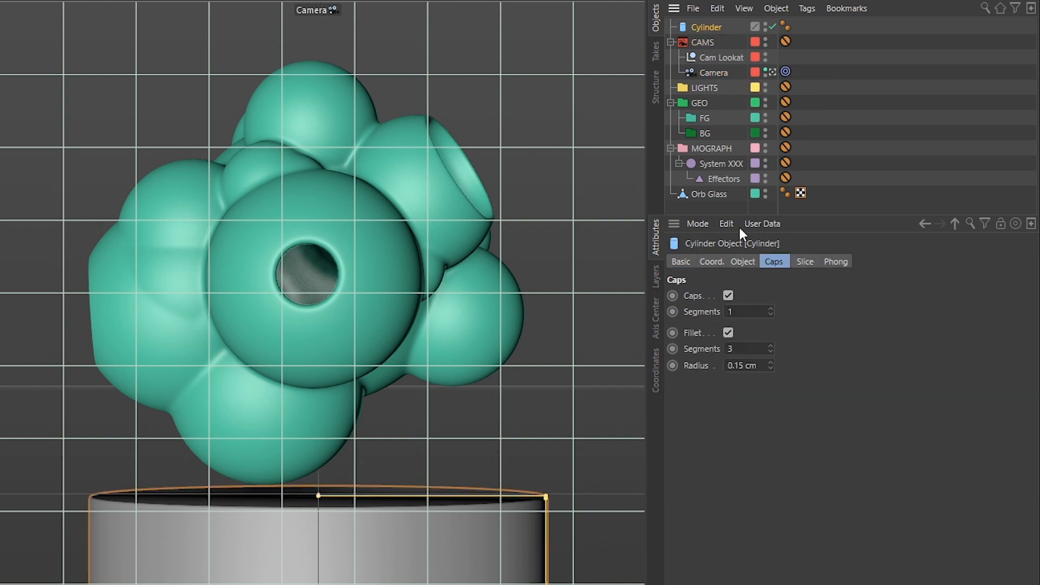
click(742, 262)
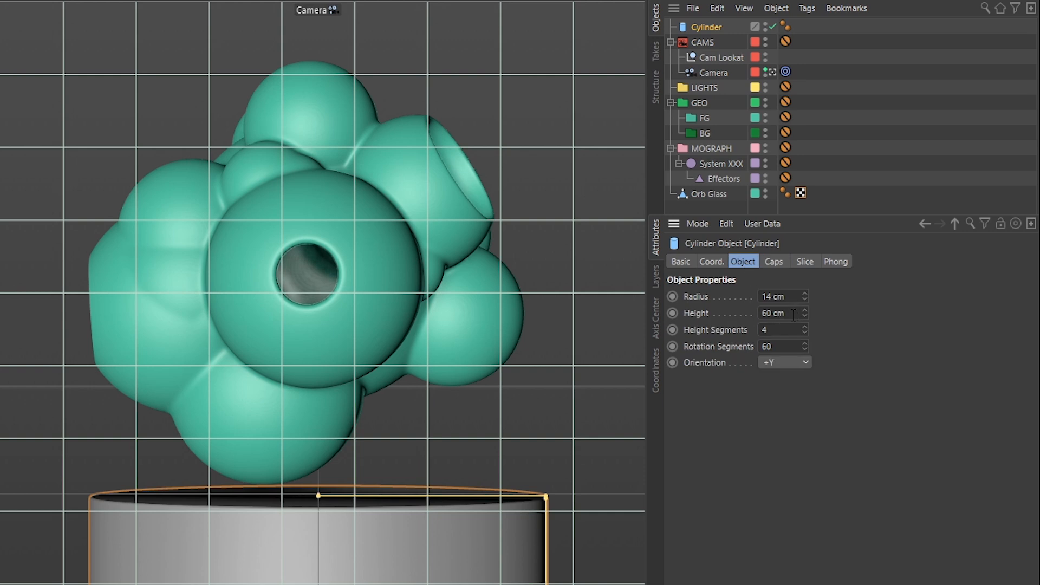
click(793, 296)
text(12)
key(Return)
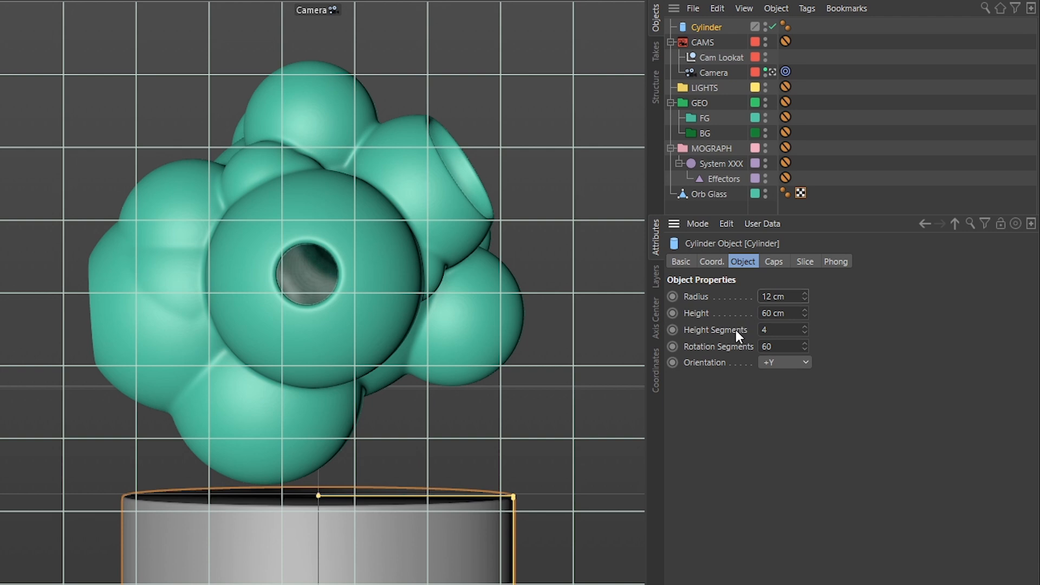
click(774, 261)
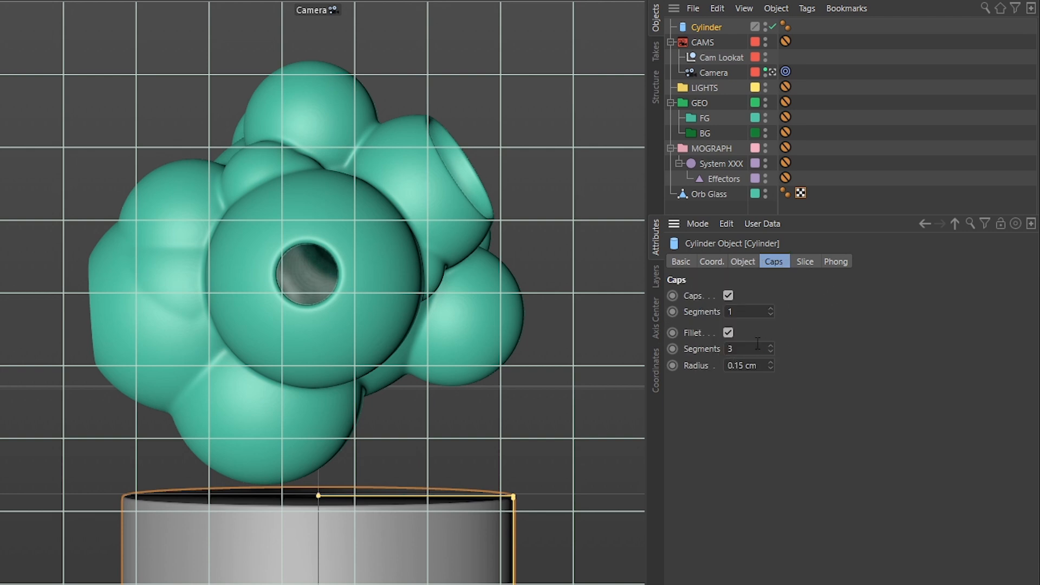
Set the pedestal cylinder's fillet radius to 0.1 cm and its cap segments to 10
drag(761, 366, 742, 371)
key(Return)
click(745, 310)
text(10)
click(729, 333)
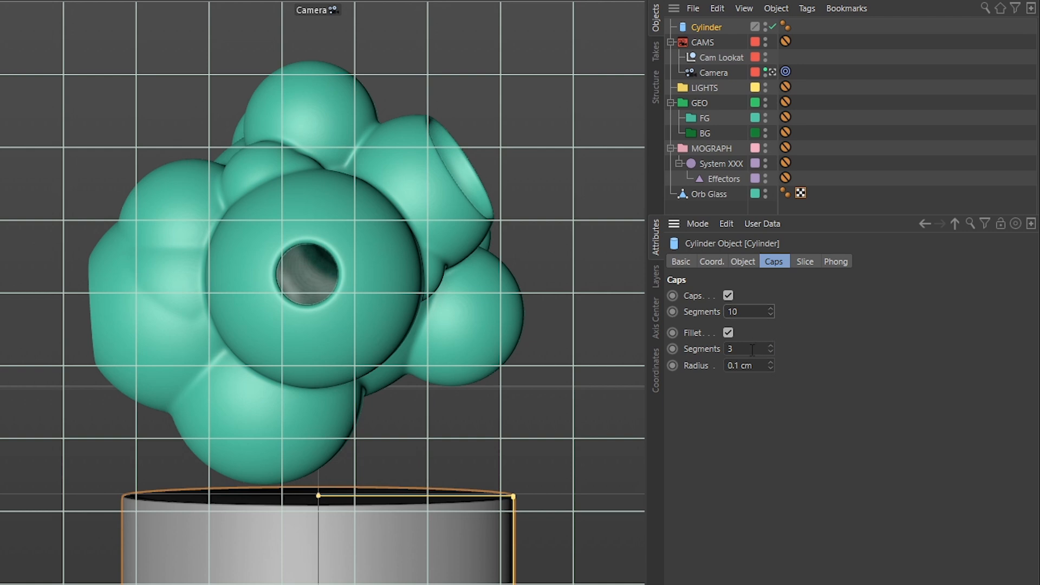
click(770, 203)
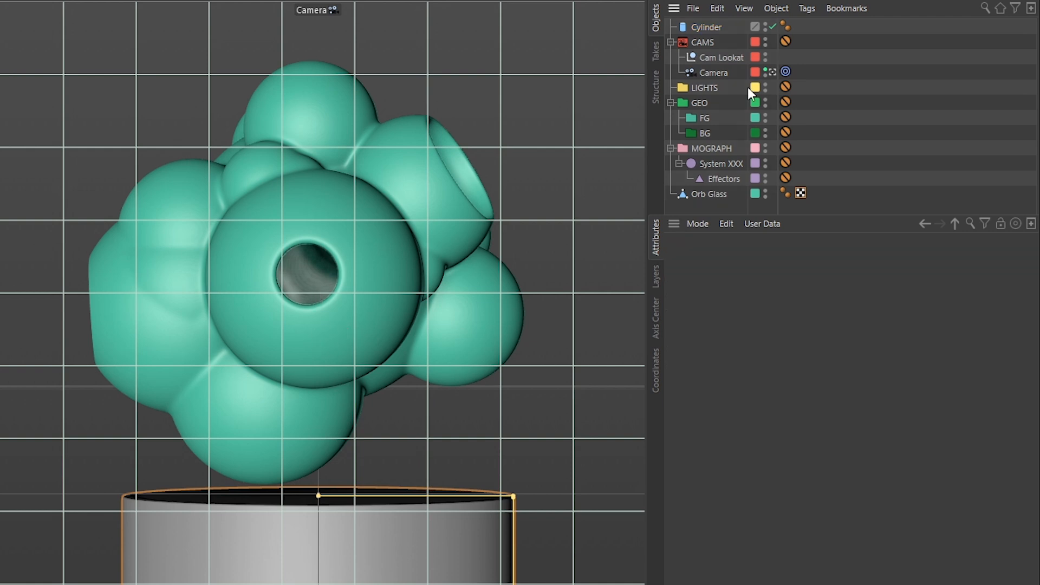
Move Orb Glass into the FG group and Cylinder into the BG group, and put the cylinder on the BG layer
click(711, 195)
drag(710, 195, 707, 116)
click(730, 133)
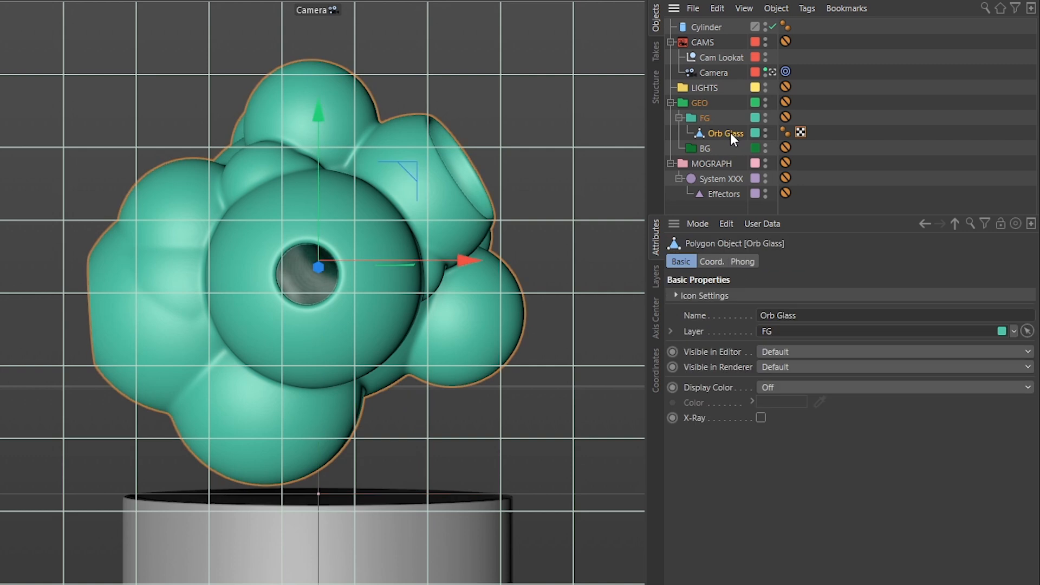
click(703, 27)
drag(725, 129, 716, 145)
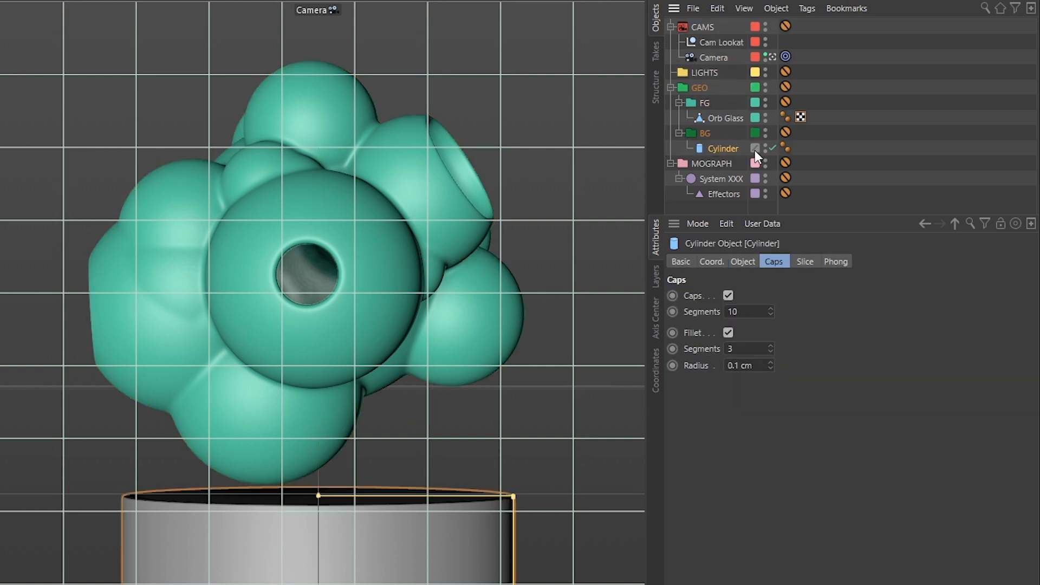
click(755, 149)
click(670, 27)
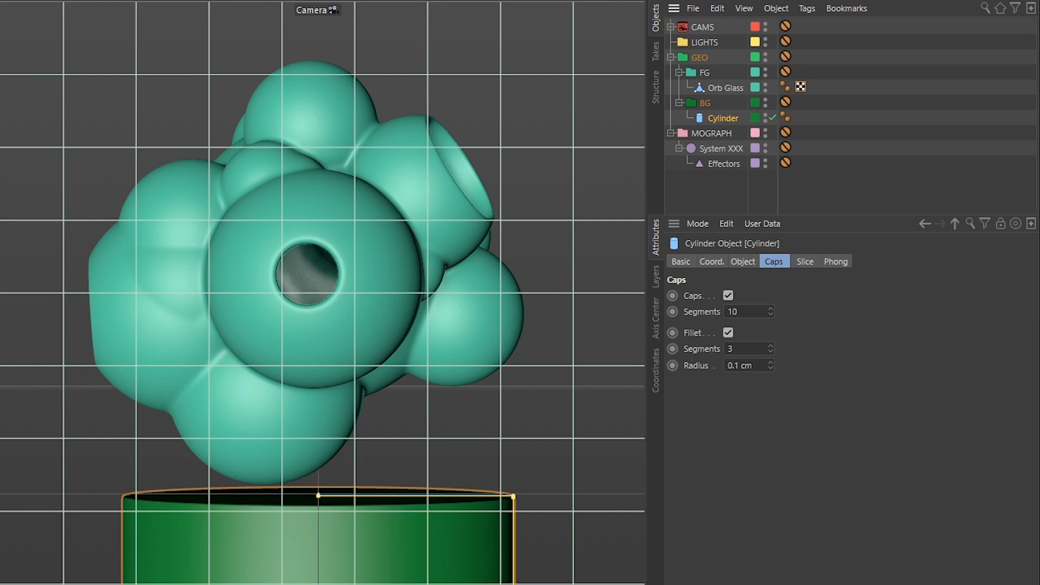
Rotate the Orb Glass object to a heading of 321.3° and a pitch of -17.8°
click(720, 88)
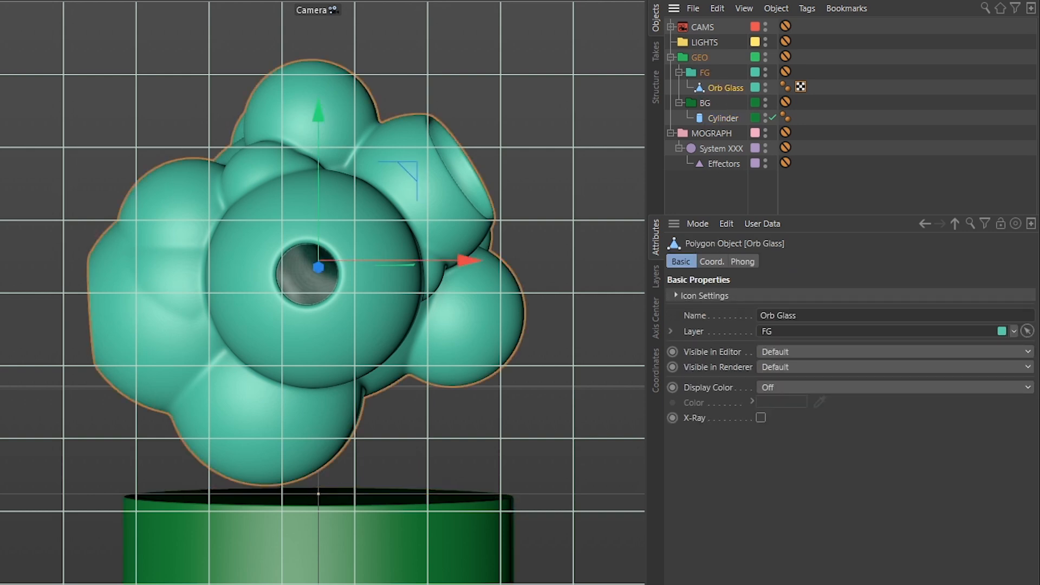
click(711, 262)
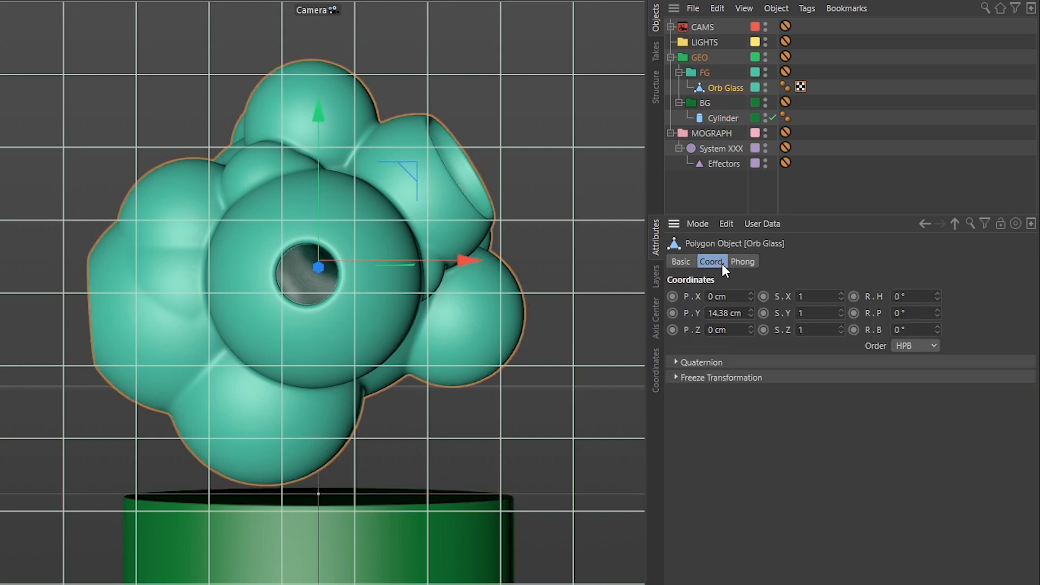
click(918, 298)
text(321.3)
key(Return)
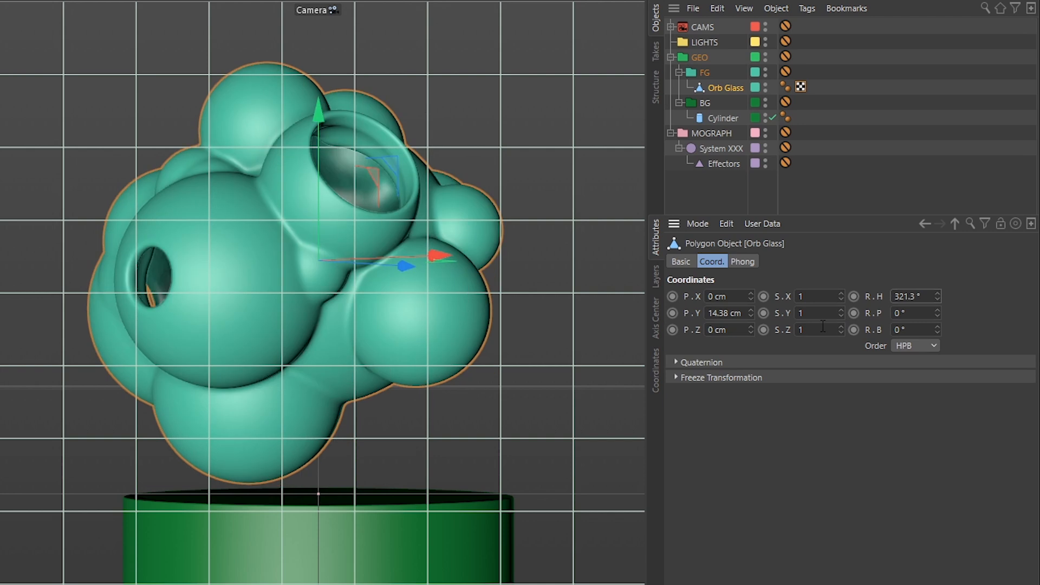
click(921, 312)
text(-17.8)
key(Return)
Set the orb's bank rotation to 49.586° and lower it to a Y position of about 12.82 cm, just above the pedestal
click(909, 343)
drag(912, 330, 890, 330)
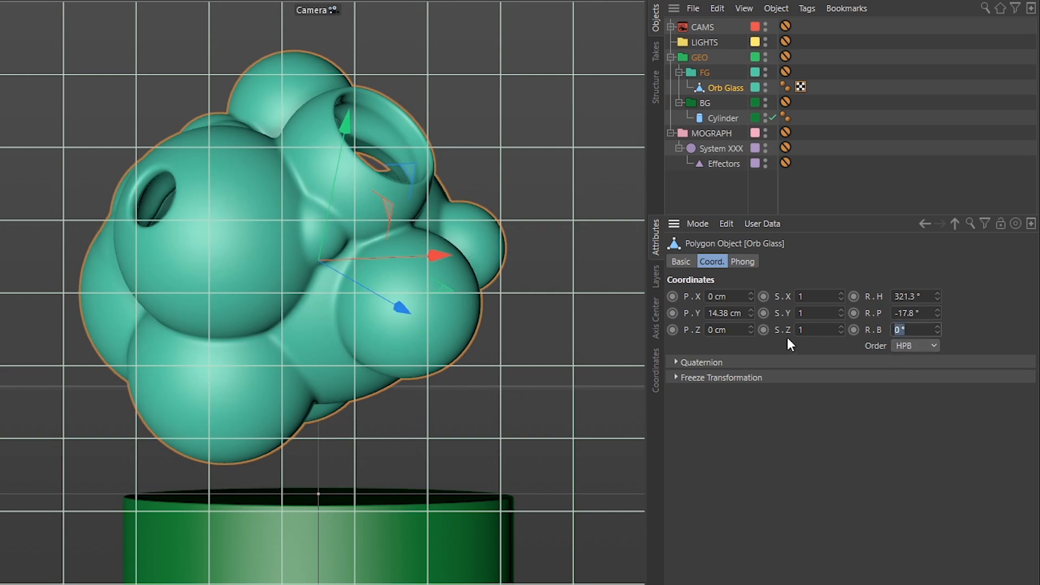
text(49.586)
key(Return)
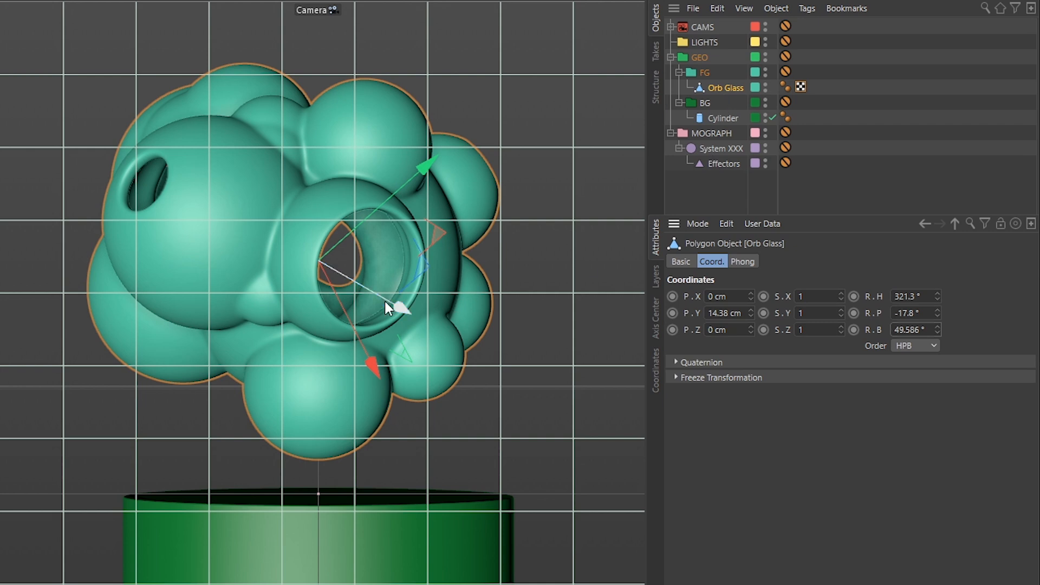
key(w)
drag(318, 110, 322, 139)
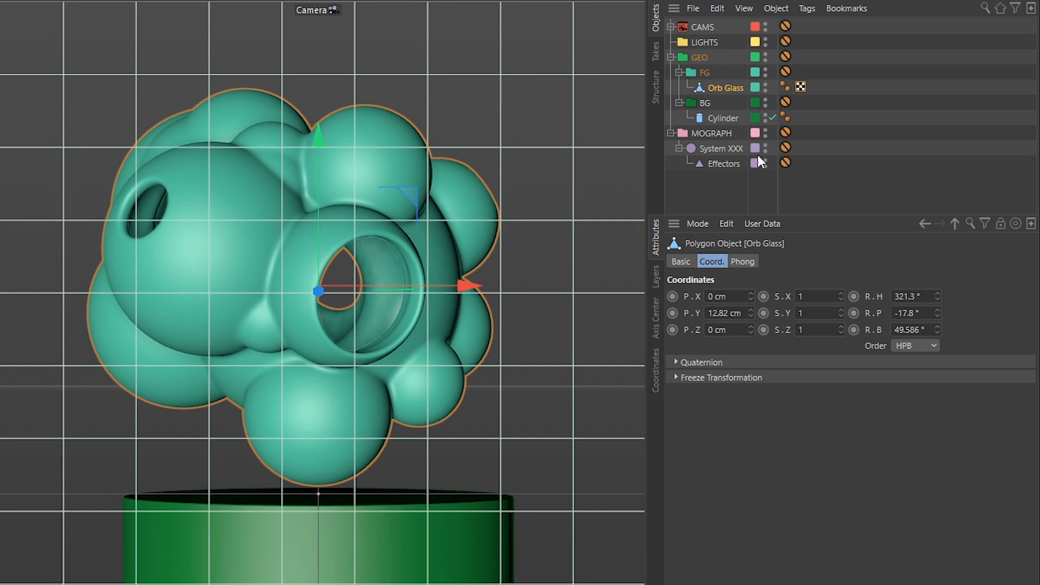
Move the camera slightly farther away from the orb along its Z axis
click(670, 26)
click(708, 42)
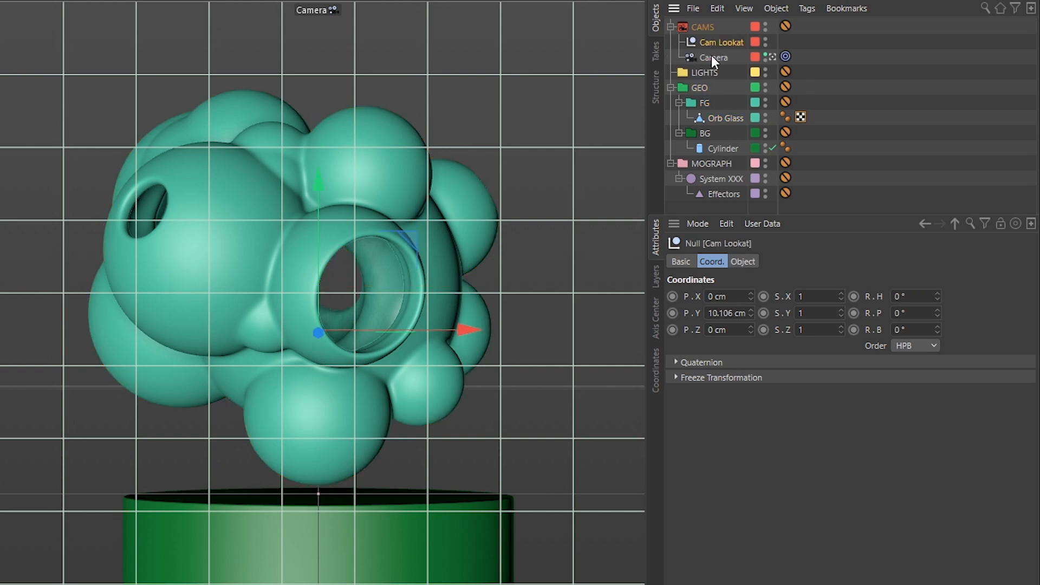
click(711, 57)
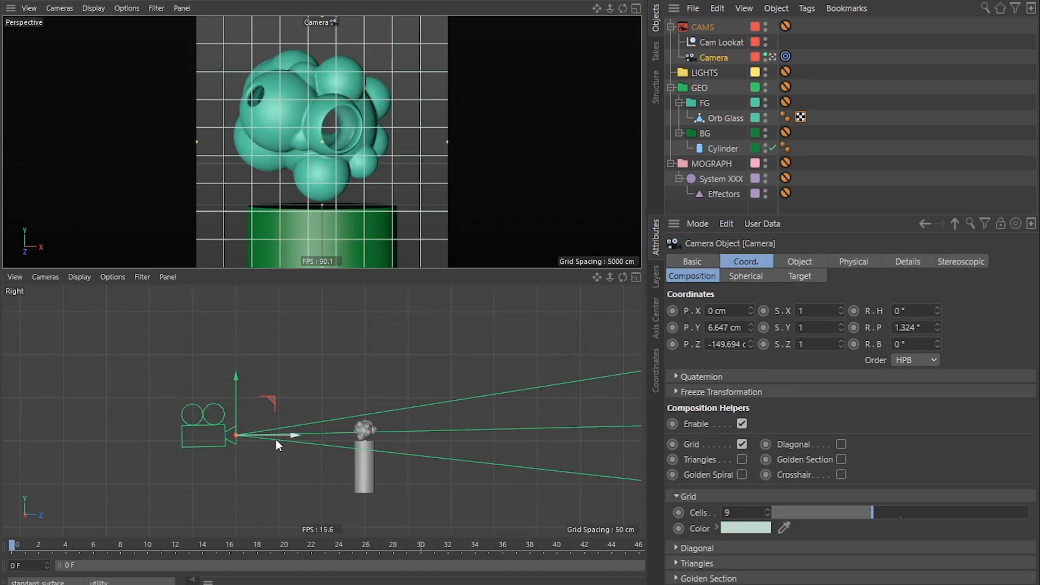
drag(290, 437, 285, 440)
Raise the Cam Lookat null to a Y position of about 11.08 cm
click(721, 42)
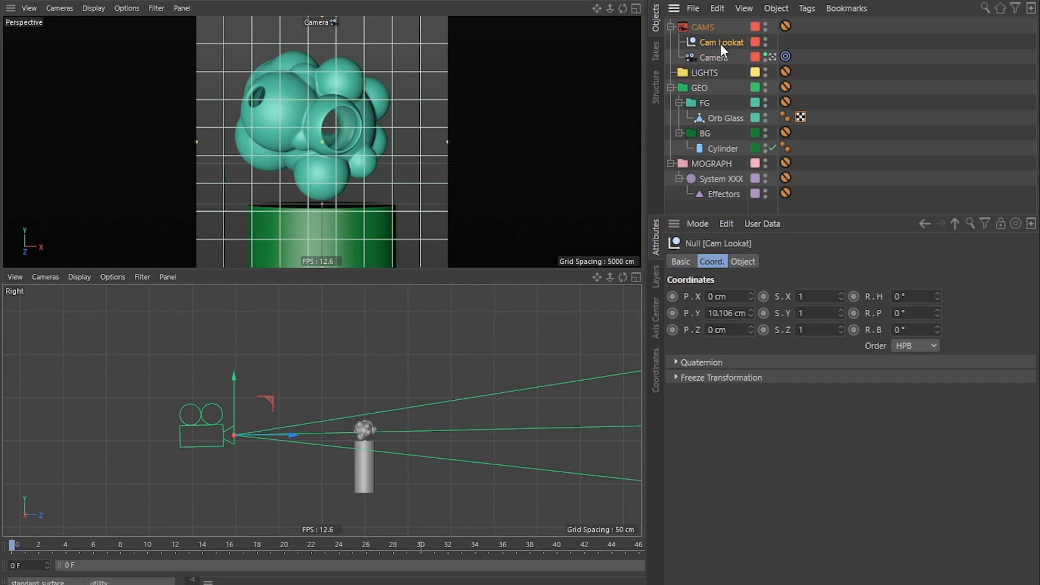
alt+right_drag(367, 387, 379, 491)
alt+middle_drag(379, 490, 475, 334)
alt+right_drag(474, 335, 476, 347)
alt+middle_drag(477, 347, 455, 391)
drag(456, 348, 459, 337)
Move the camera slightly closer to the orb in the Right view
alt+middle_drag(250, 430, 408, 424)
alt+middle_drag(153, 437, 370, 408)
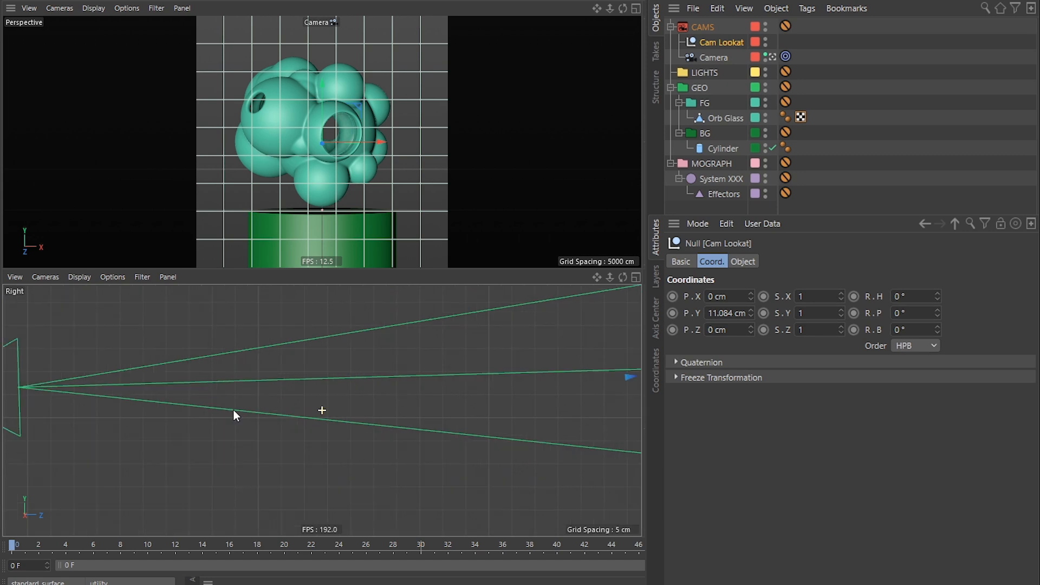
click(184, 383)
drag(234, 374, 258, 371)
Try a wider pedestal cylinder with a radius of 14 cm and check it in the enlarged camera view
click(721, 148)
click(743, 261)
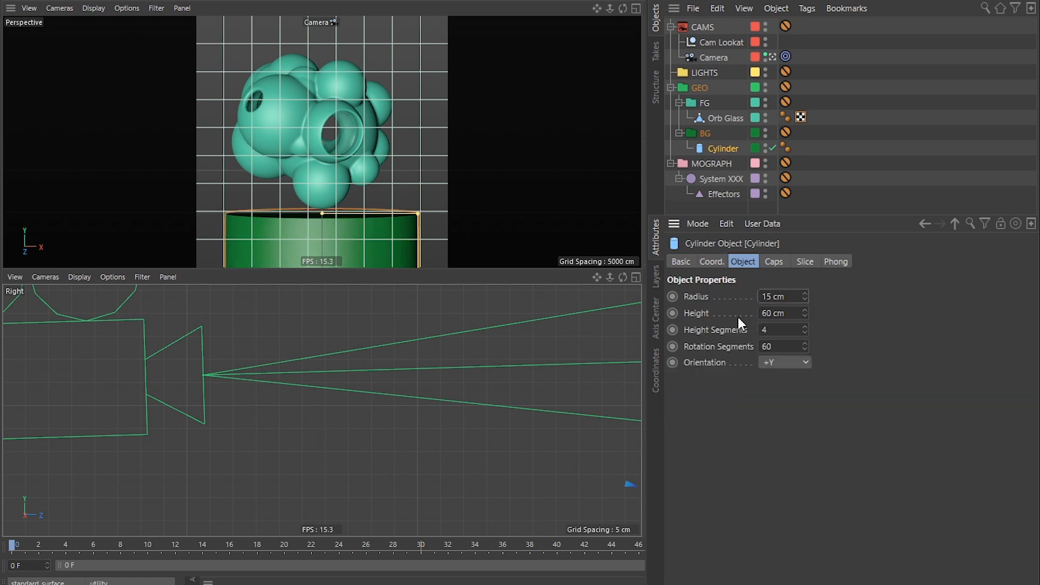
drag(785, 297, 763, 311)
text(14)
key(Return)
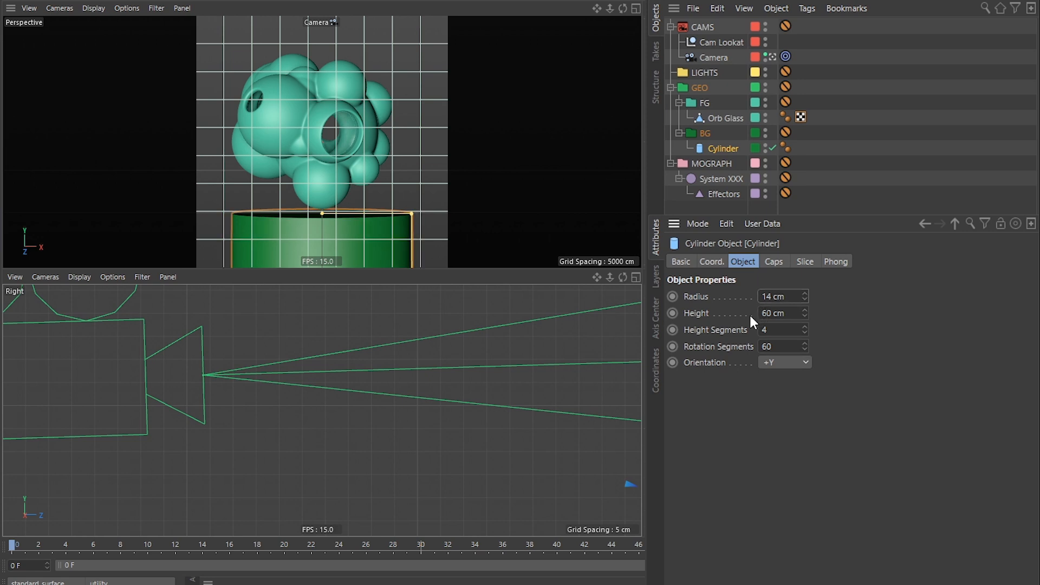
key(ctrl+Tab)
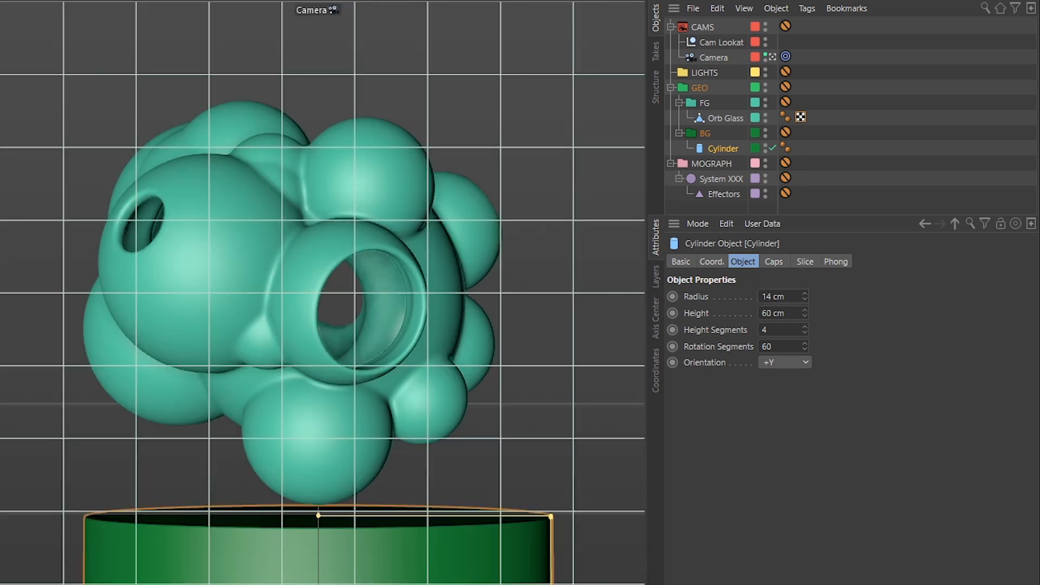
Disable the camera's composition helpers and lower the Cam Lookat null so the orb sits higher in frame
click(720, 57)
click(710, 275)
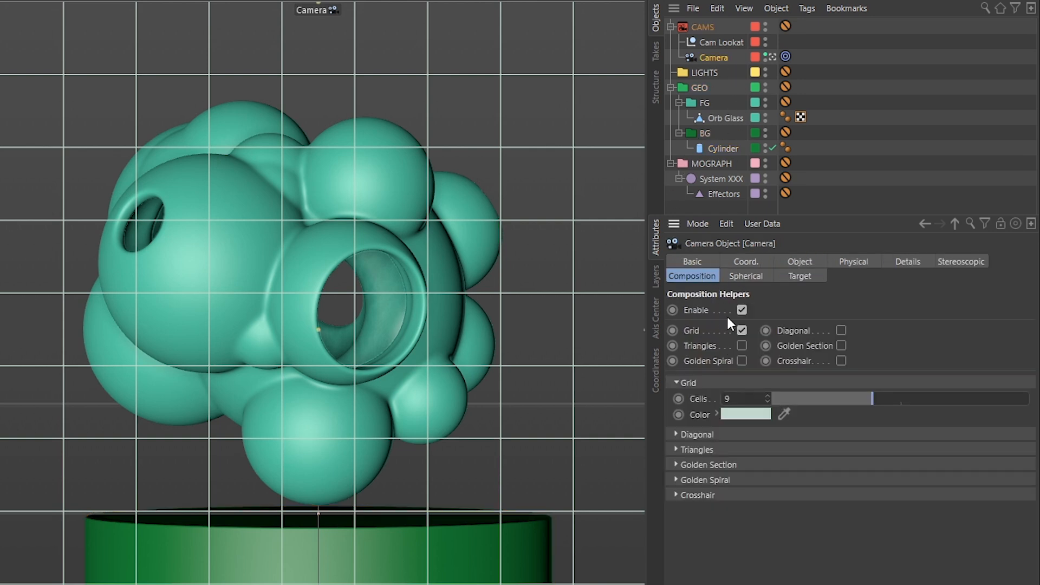
click(742, 310)
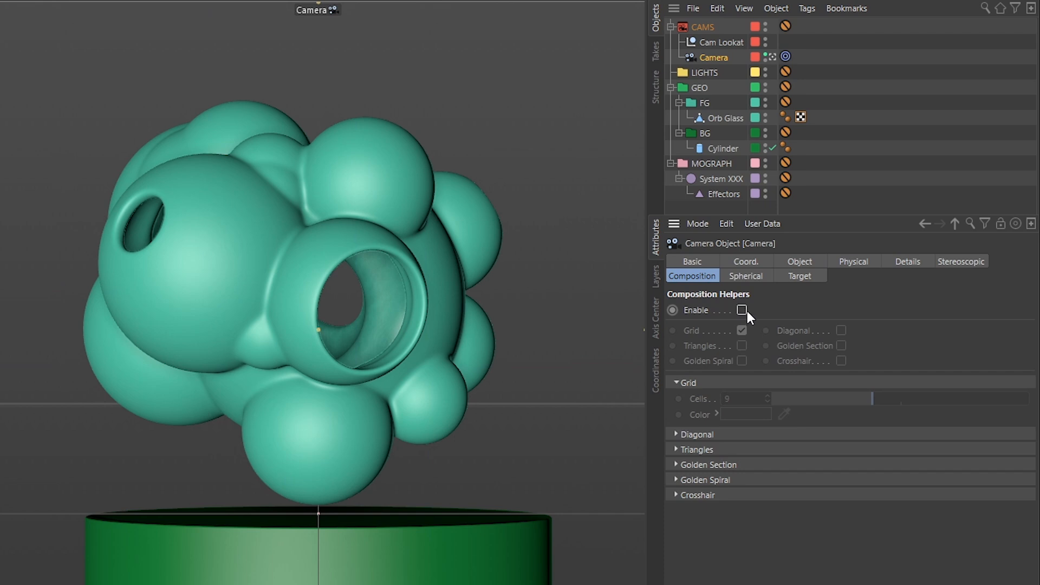
click(721, 44)
drag(320, 217, 319, 245)
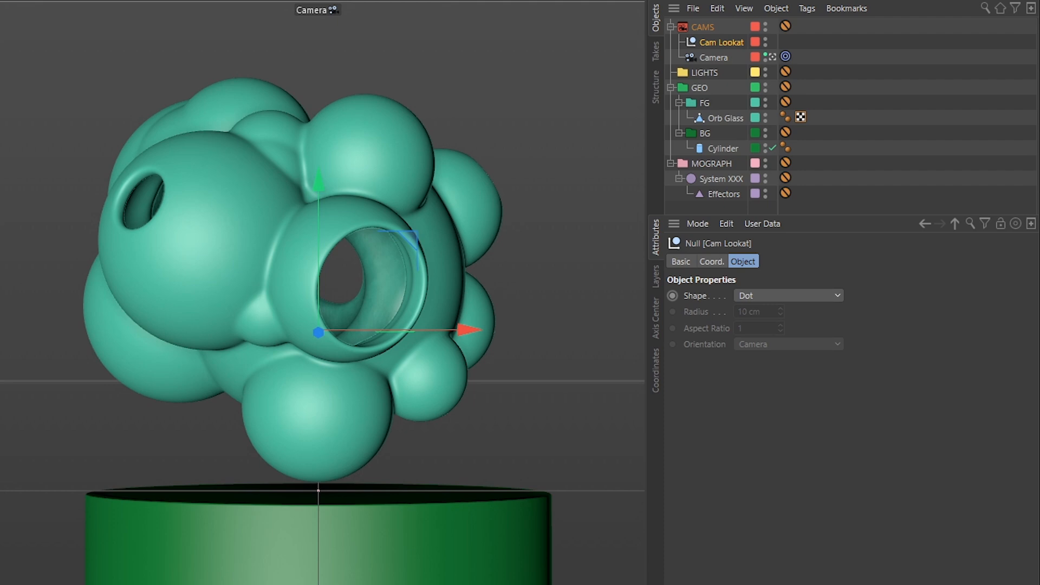
Enable the camera's composition helpers again with a Grid of 3 cells
click(714, 57)
click(742, 310)
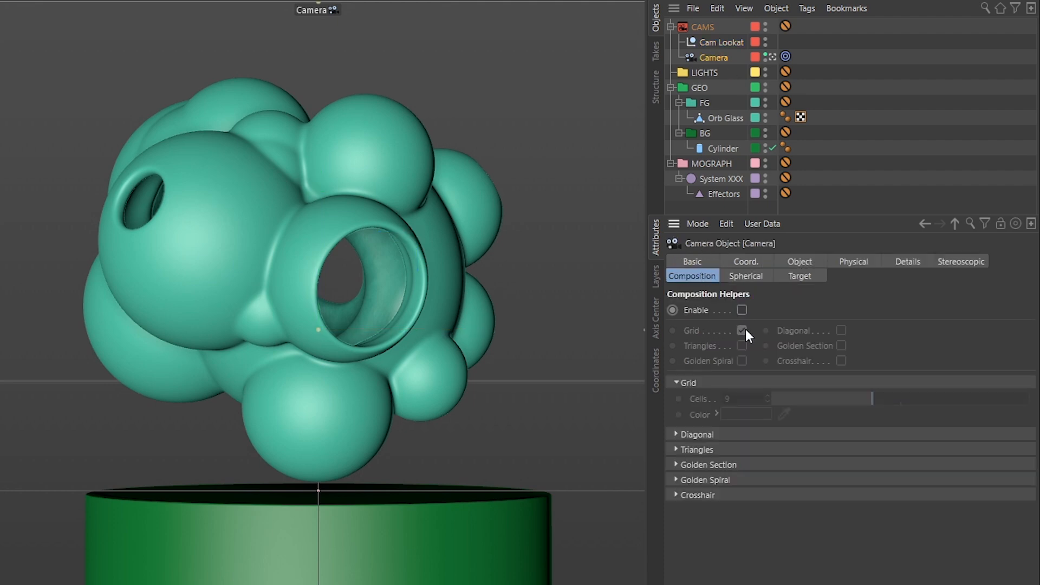
click(742, 330)
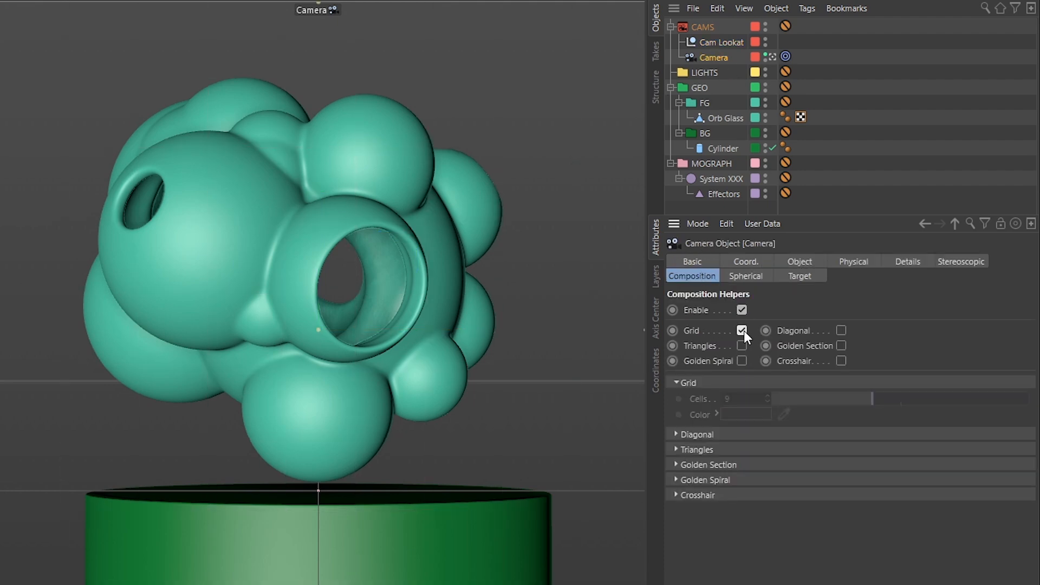
click(742, 330)
text(3)
key(Return)
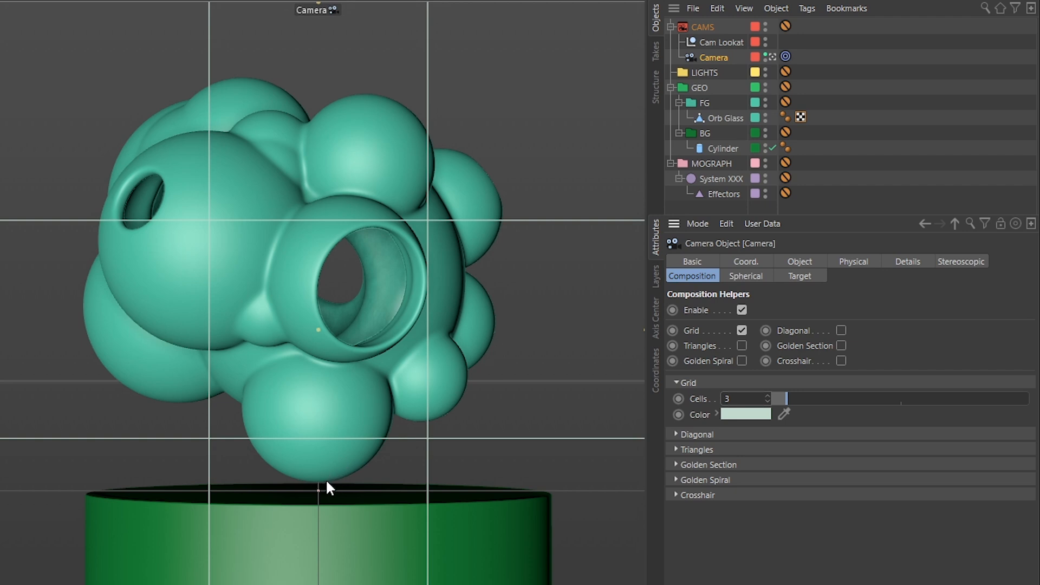
Shift the orb slightly along positive X and set the camera's composition grid to 12 cells
click(395, 344)
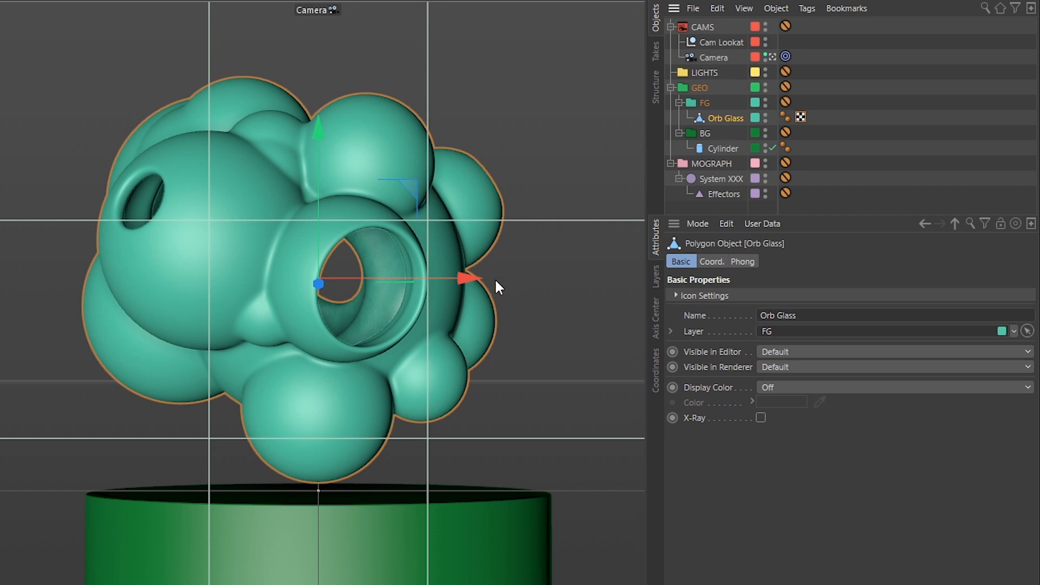
drag(467, 280, 486, 281)
click(715, 56)
click(746, 398)
text(12)
key(Return)
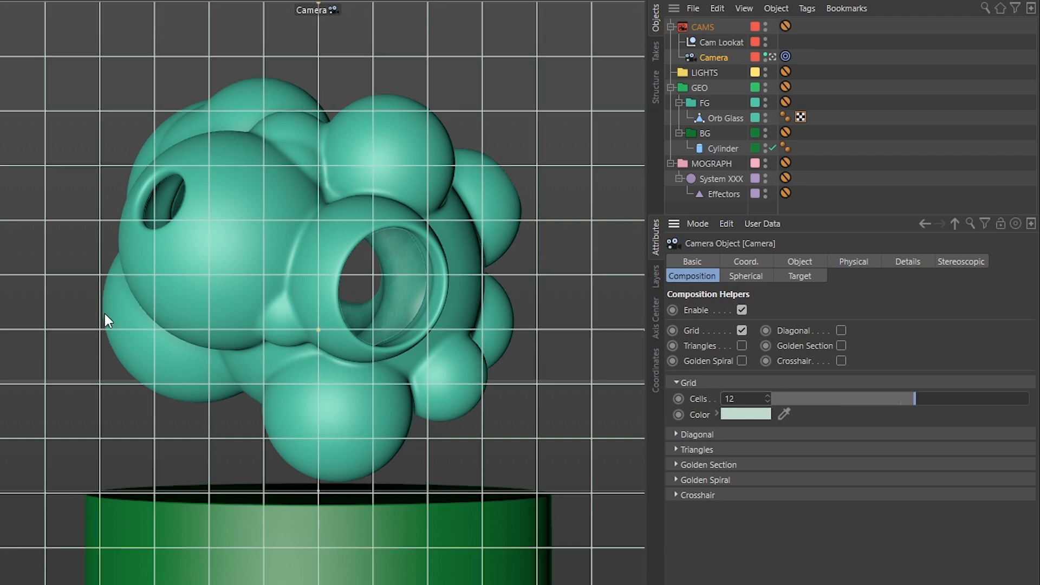
Nudge the orb a little further along positive X to centre it in the grid, and turn off the Grid helper
click(337, 258)
drag(496, 280, 500, 278)
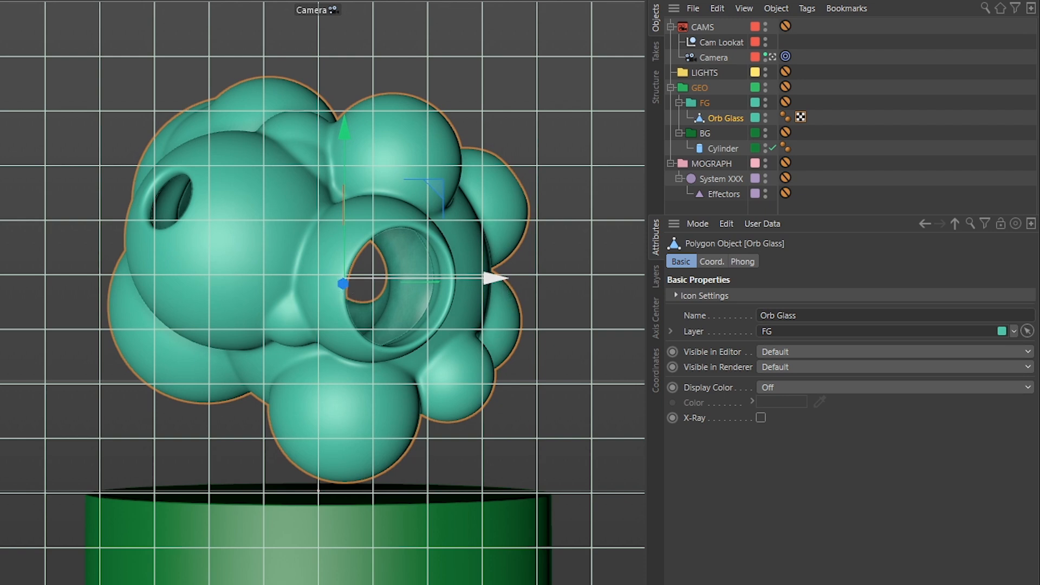
click(713, 57)
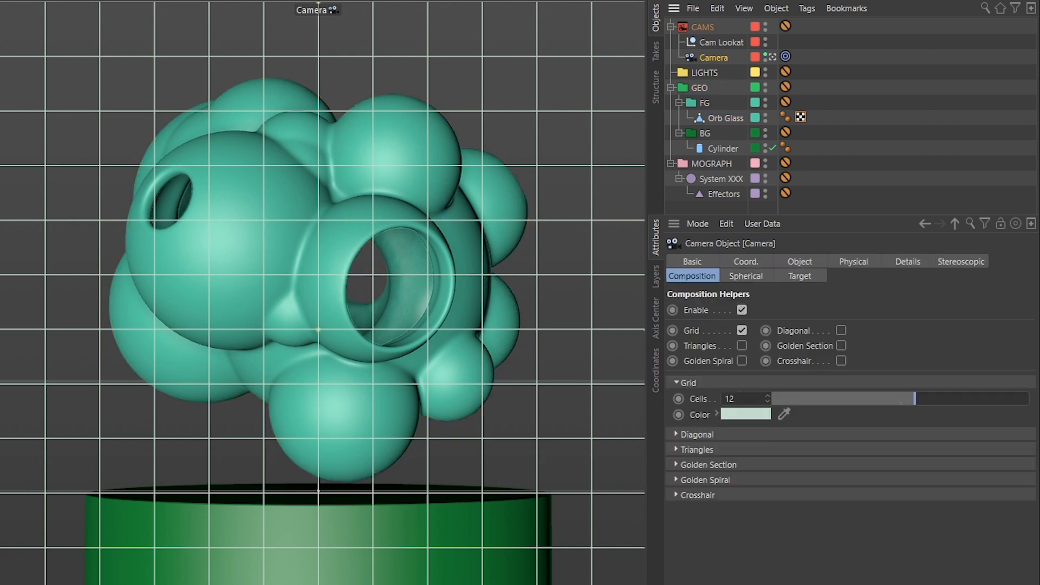
click(742, 331)
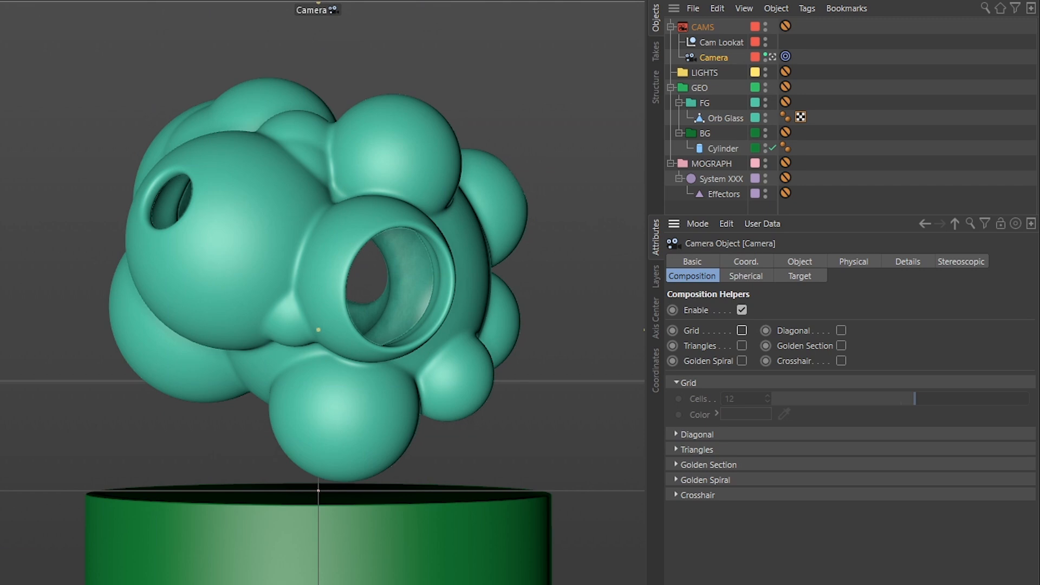
Set the pedestal cylinder's radius to 12 cm and deselect it
click(724, 149)
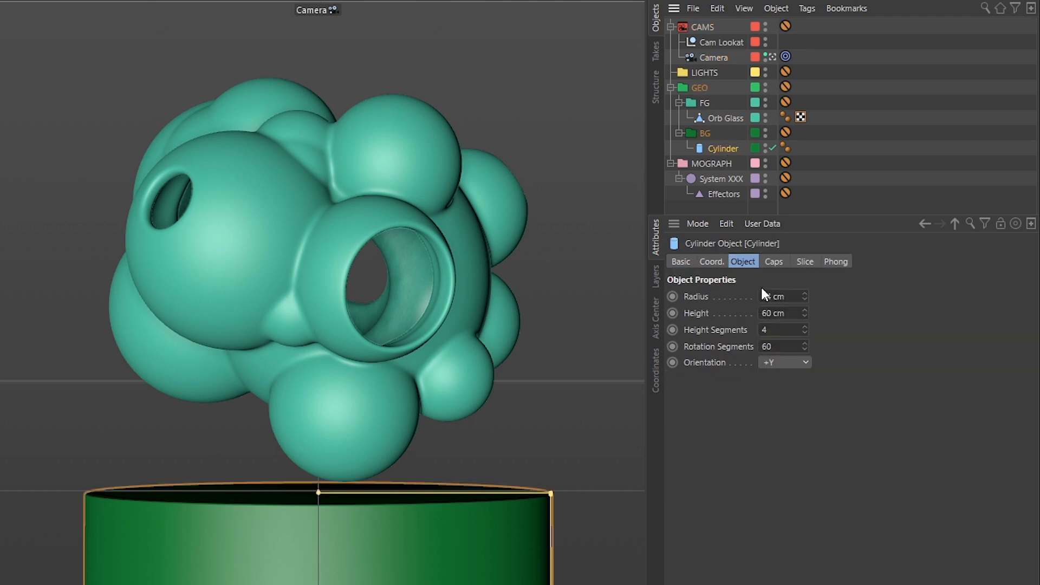
click(780, 296)
text(12)
key(Return)
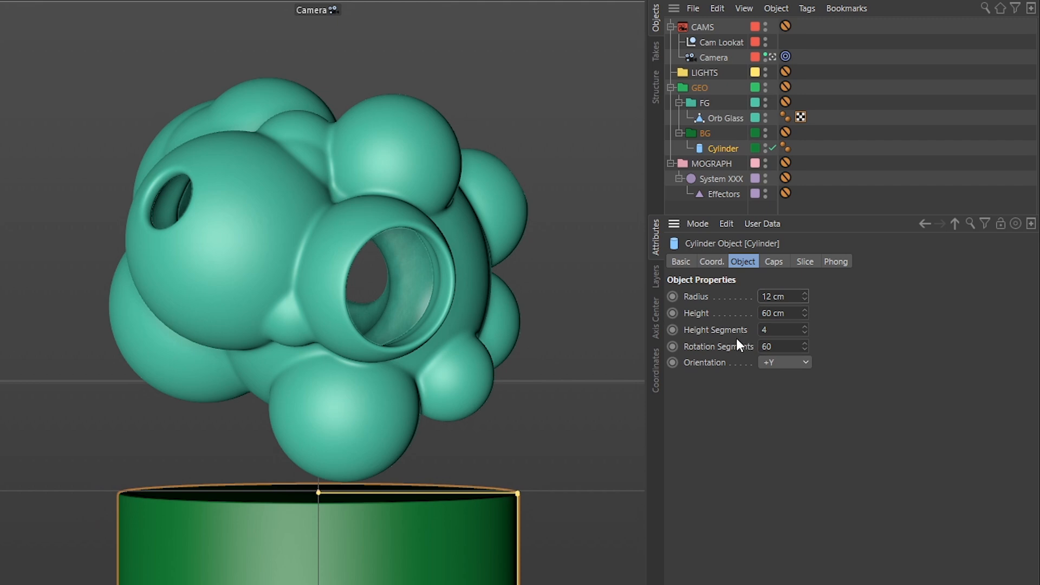
click(721, 207)
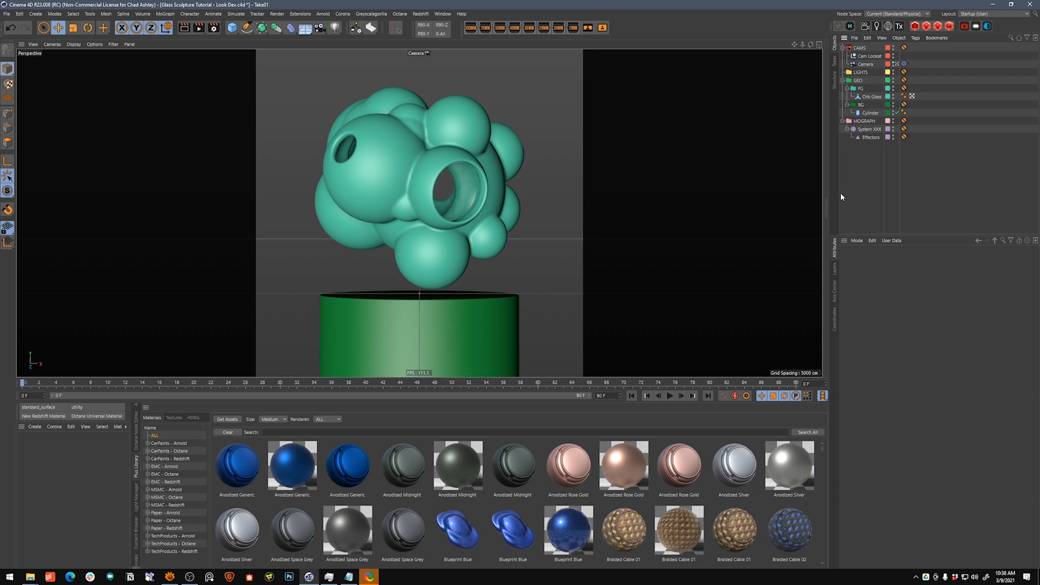
Show the four-view layout and add a Plane primitive to the scene
middle_click(510, 261)
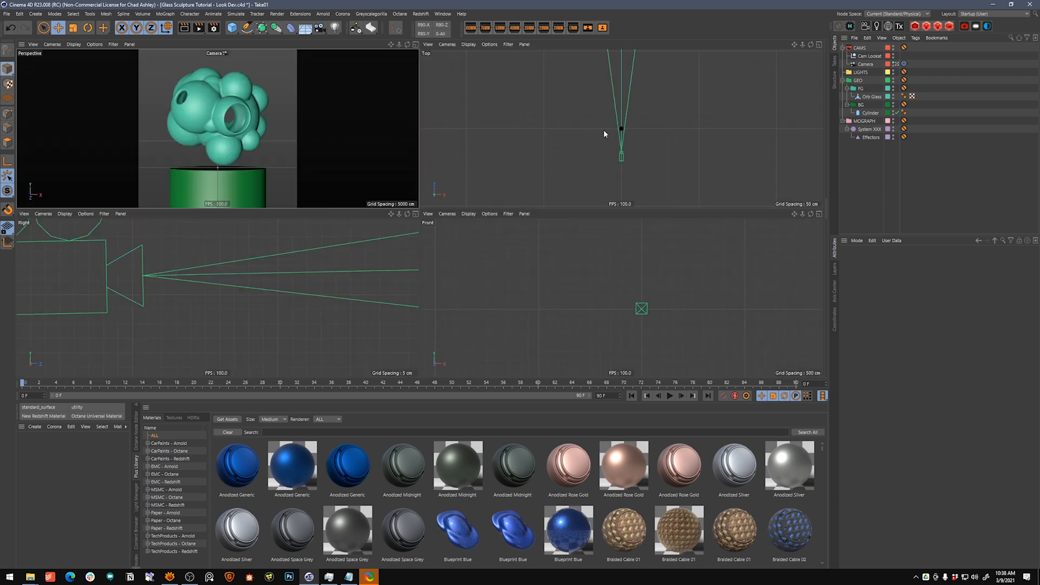
alt+right_drag(625, 123, 649, 91)
alt+middle_drag(623, 157, 634, 109)
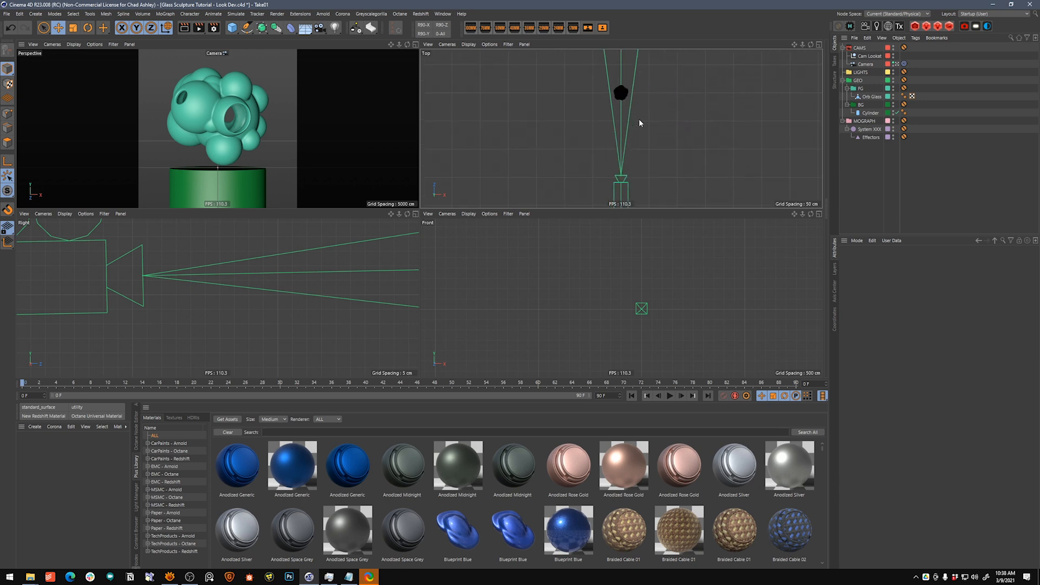
click(231, 27)
click(317, 59)
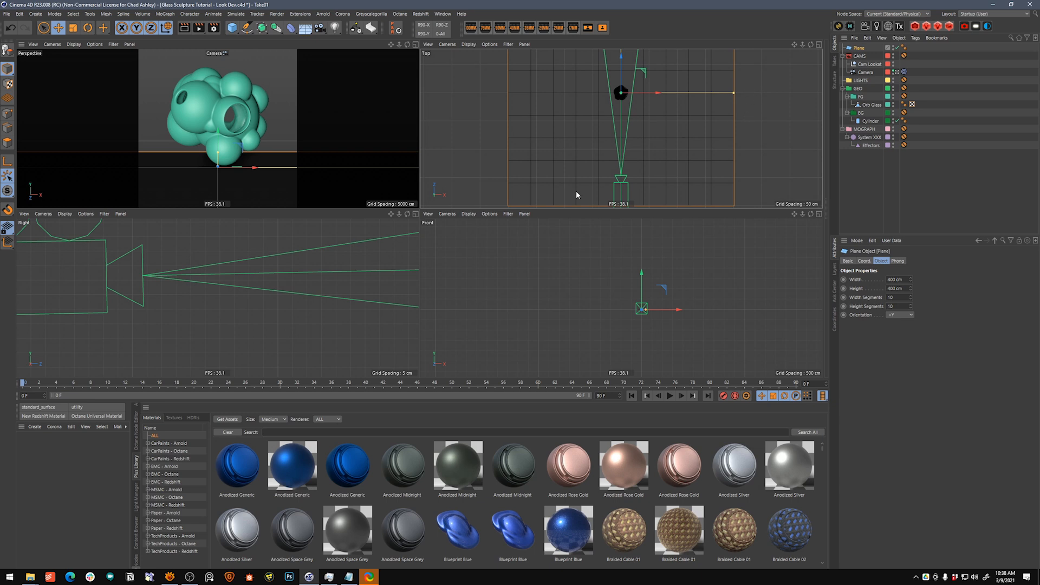
Lower the plane in the side view to the base of the pedestal as a floor
middle_click(318, 339)
scroll(619, 245, down, 6)
alt+middle_drag(577, 262, 361, 277)
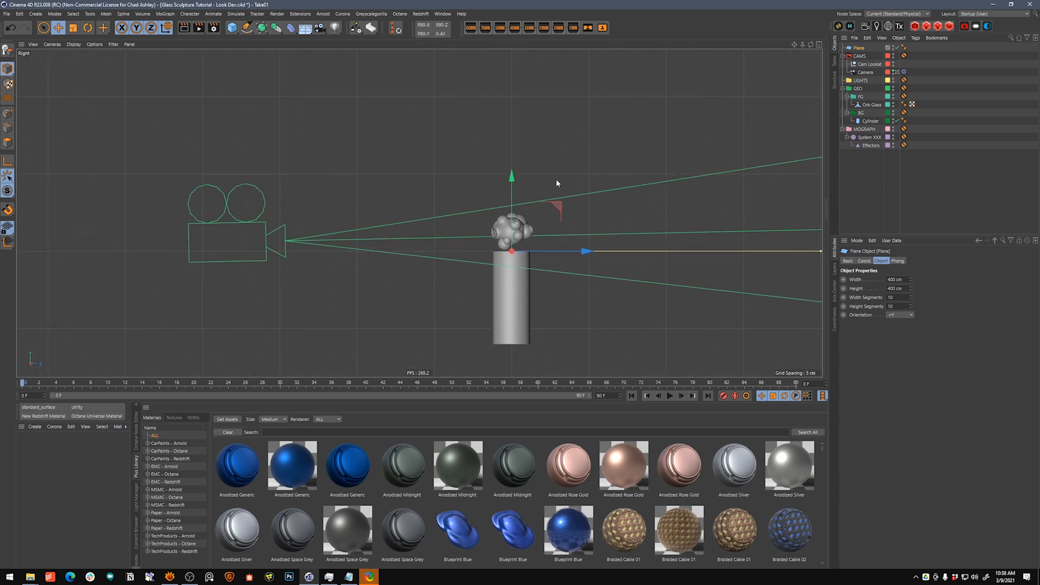
drag(511, 186, 509, 247)
middle_click(522, 151)
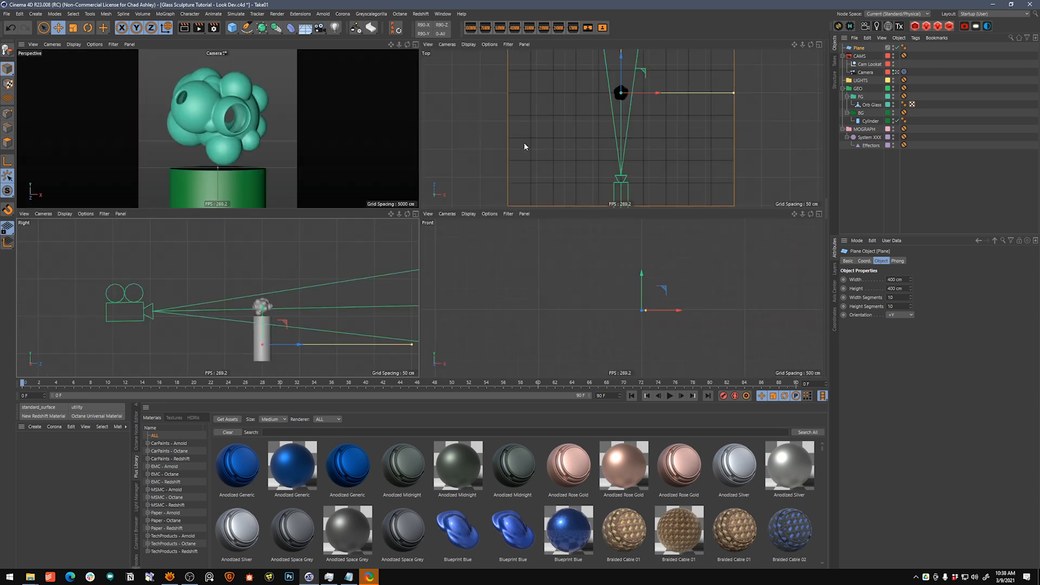
middle_click(336, 134)
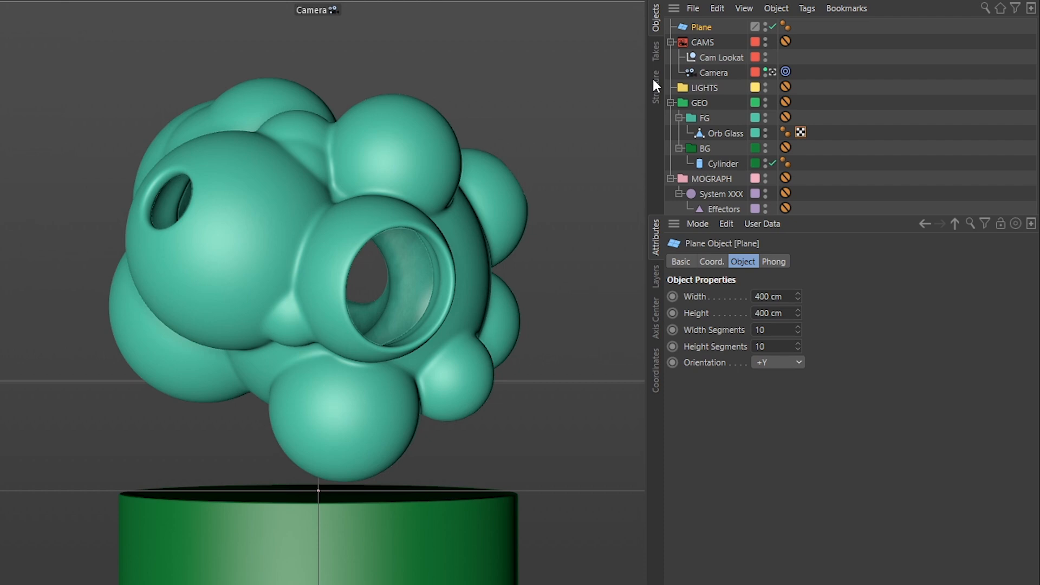
Duplicate the floor plane and set the copy's orientation to +Z as an upright backdrop
ctrl+drag(703, 27, 704, 22)
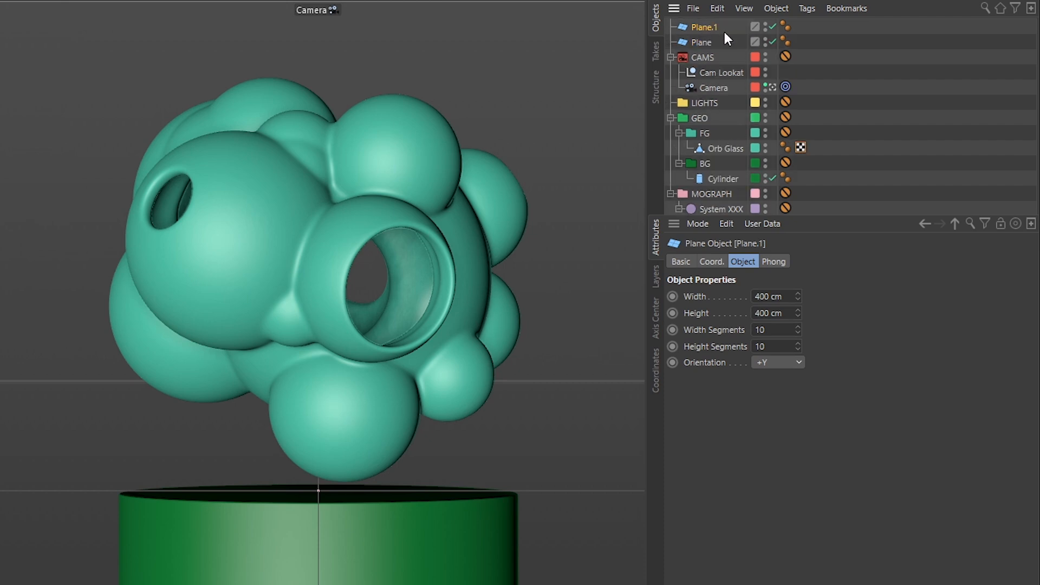
click(785, 363)
click(781, 434)
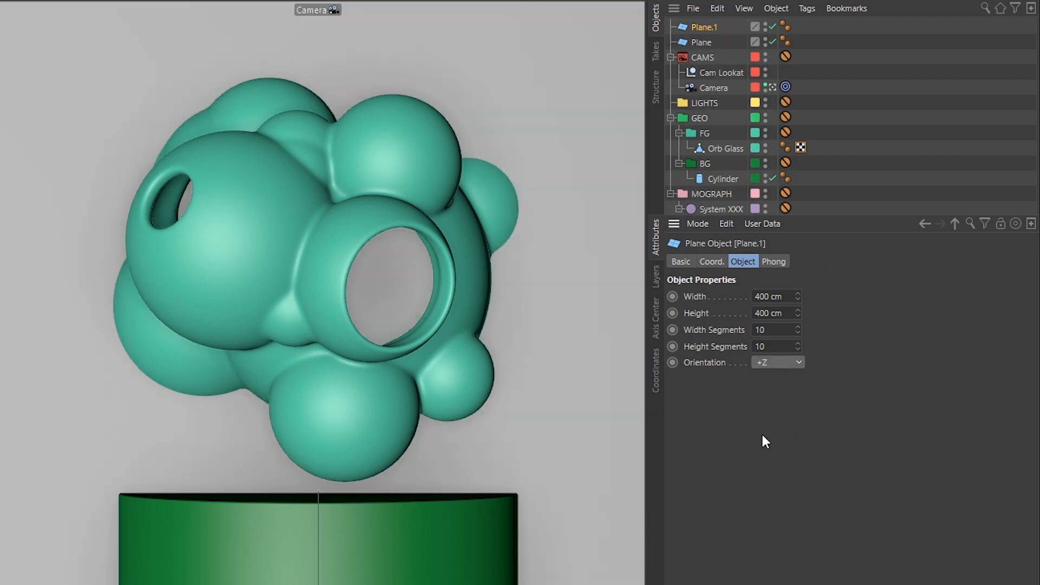
Move the upright plane back along positive Z in the side view, well behind the pedestal
middle_click(4, 286)
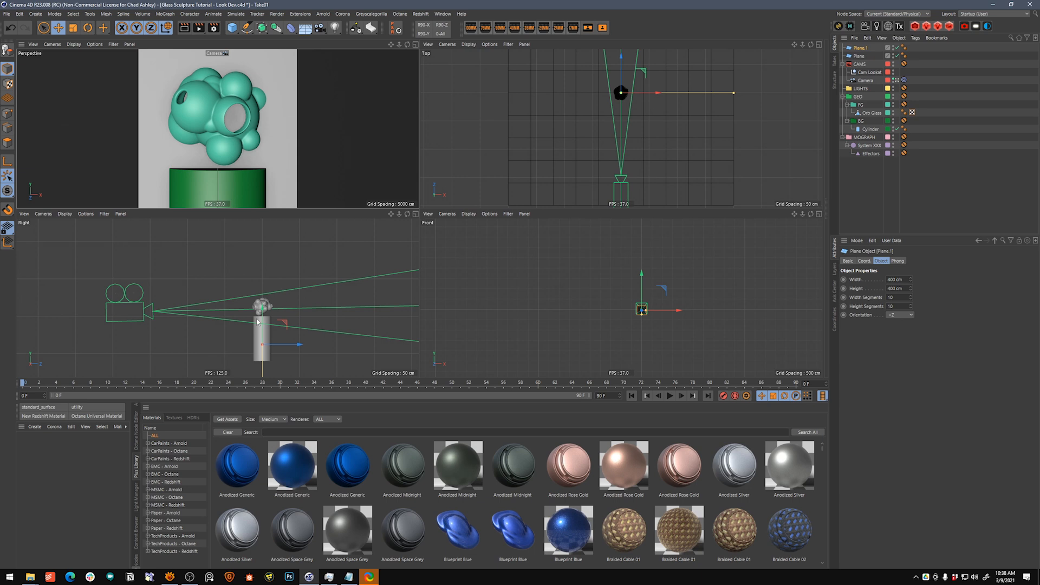
drag(297, 345, 376, 331)
alt+middle_drag(376, 344, 336, 271)
drag(333, 271, 399, 272)
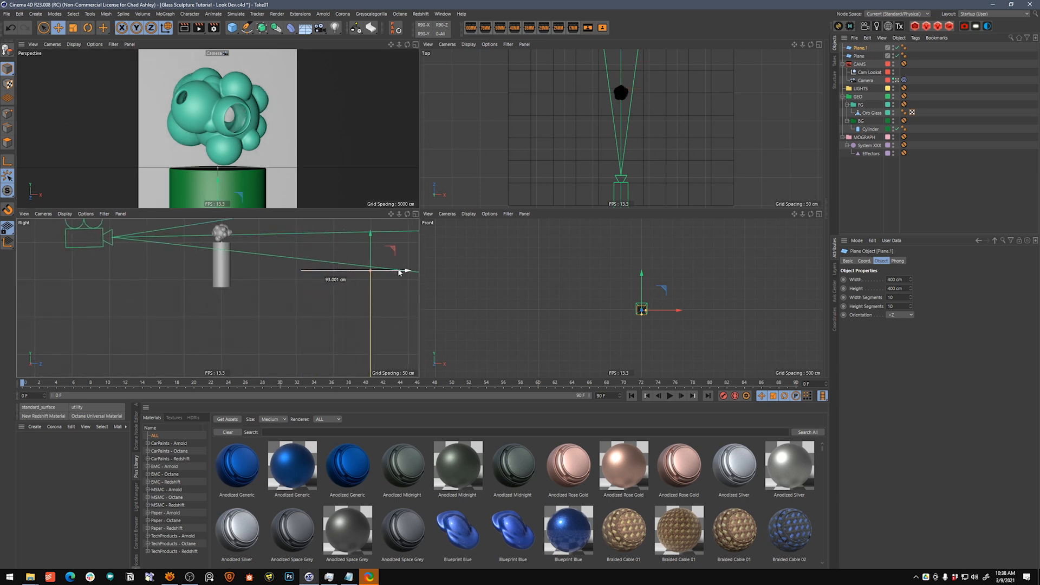
alt+middle_drag(368, 297, 328, 319)
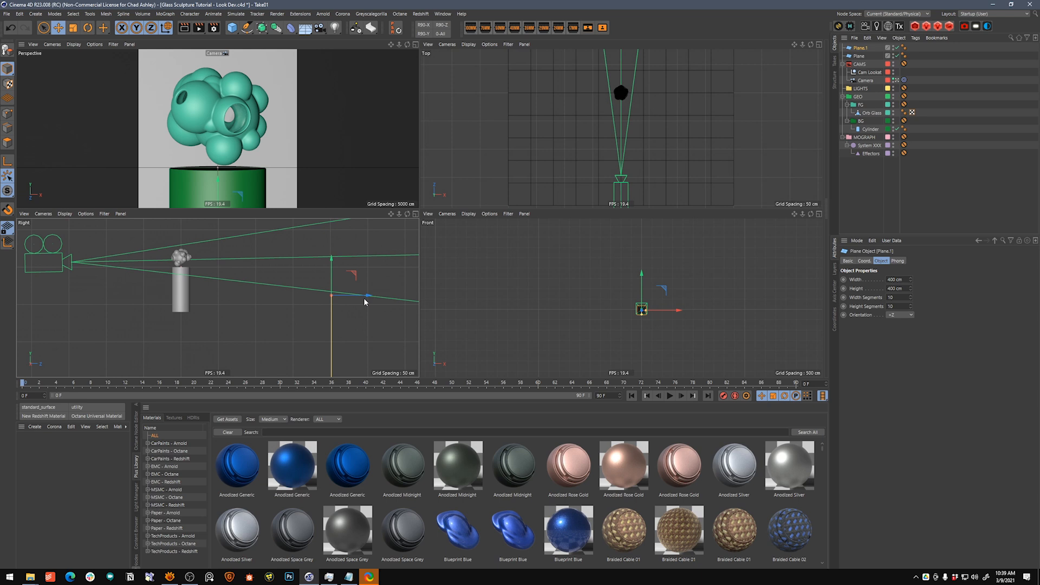
Change the Top view to a Gouraud-shaded perspective and frame the camera, pedestal and both planes from an angle
click(448, 45)
click(462, 92)
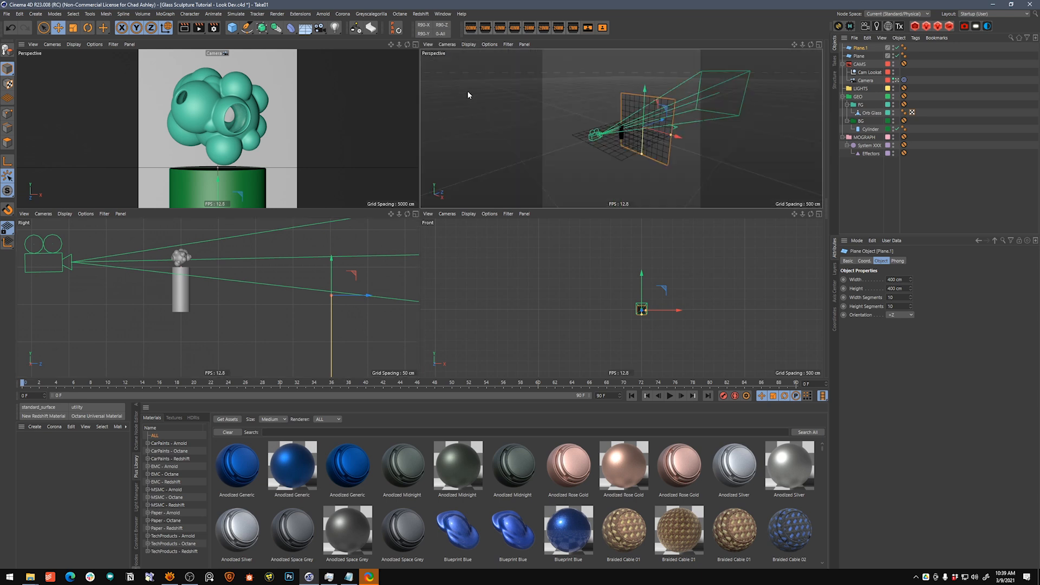
alt+drag(560, 157, 504, 70)
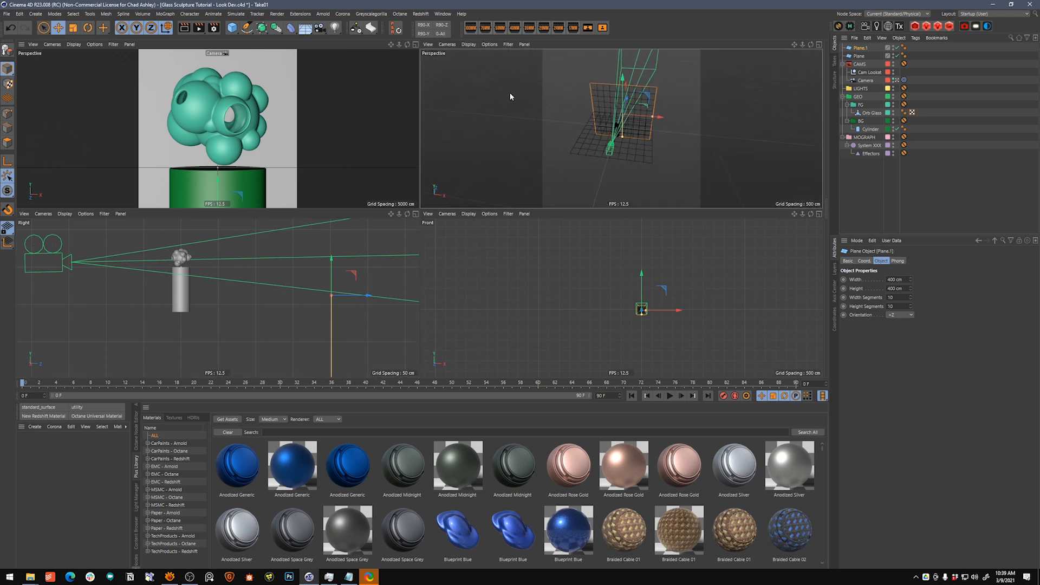
key(n)
key(a)
alt+drag(556, 143, 636, 106)
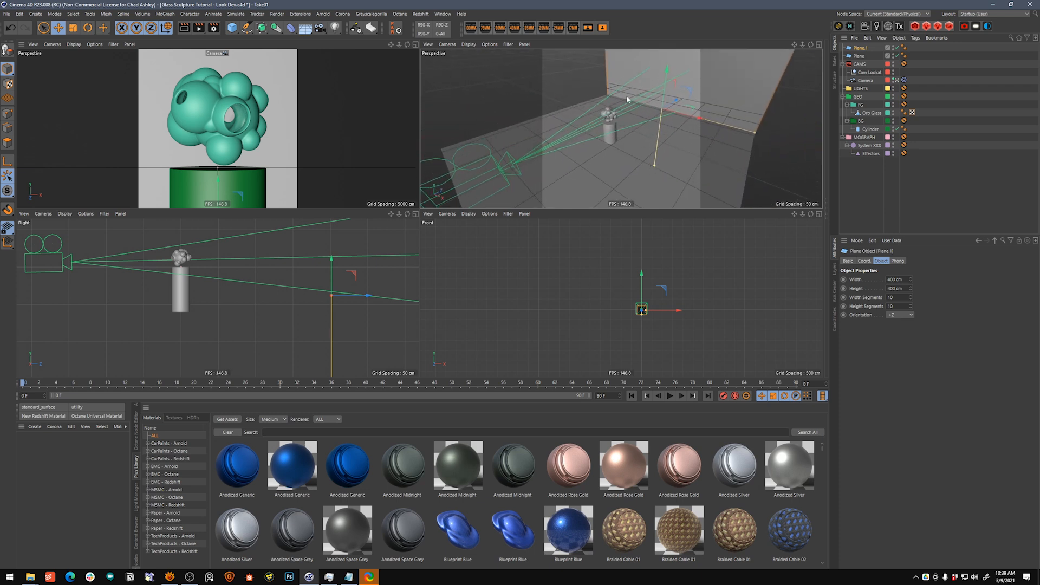
Check the backdrop's extent beyond the render frame by switching the camera view's dark frame border off and on again
click(603, 28)
click(598, 67)
click(602, 31)
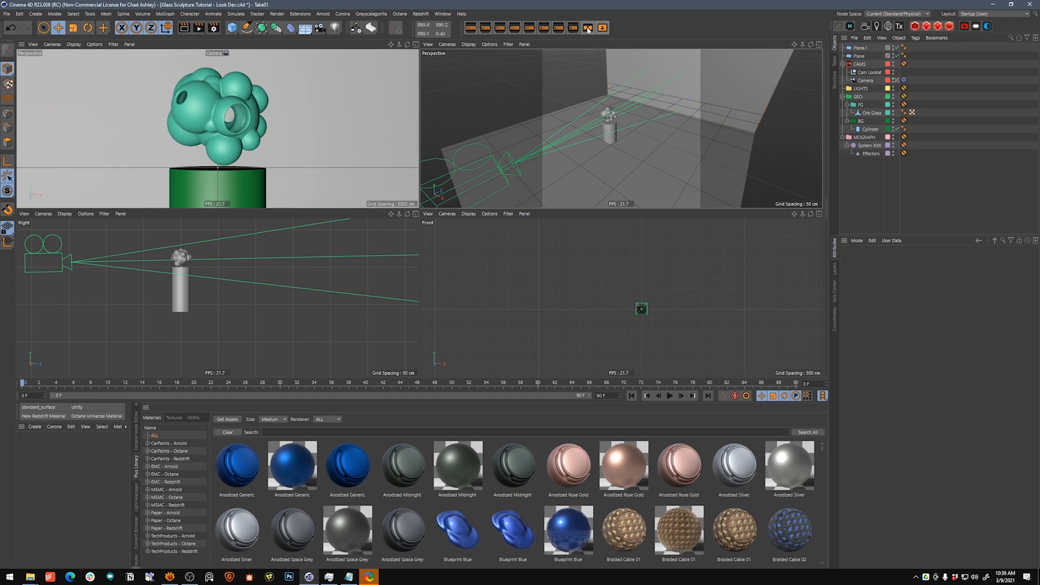
click(589, 30)
alt+drag(595, 152, 646, 116)
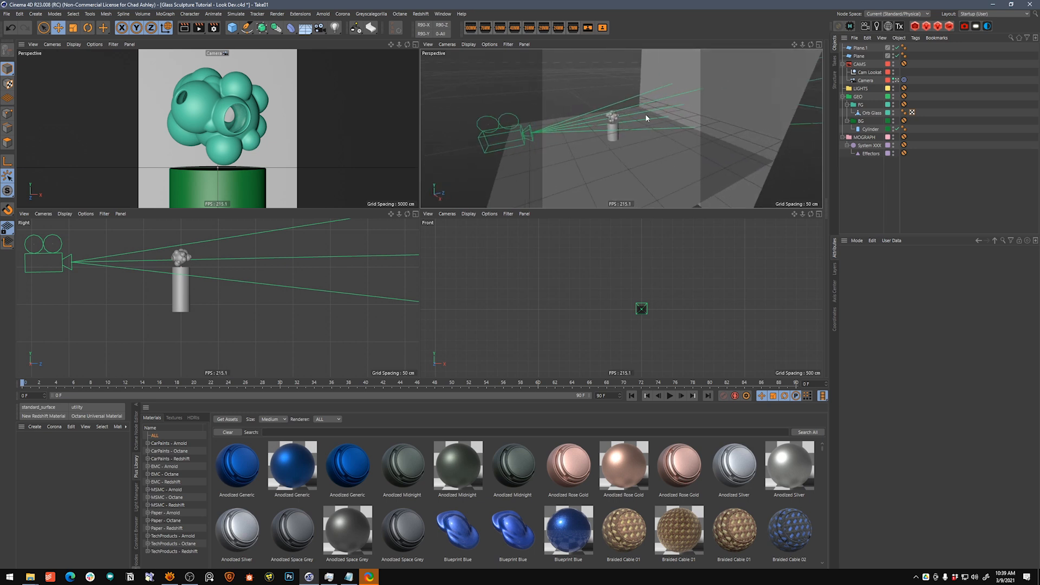
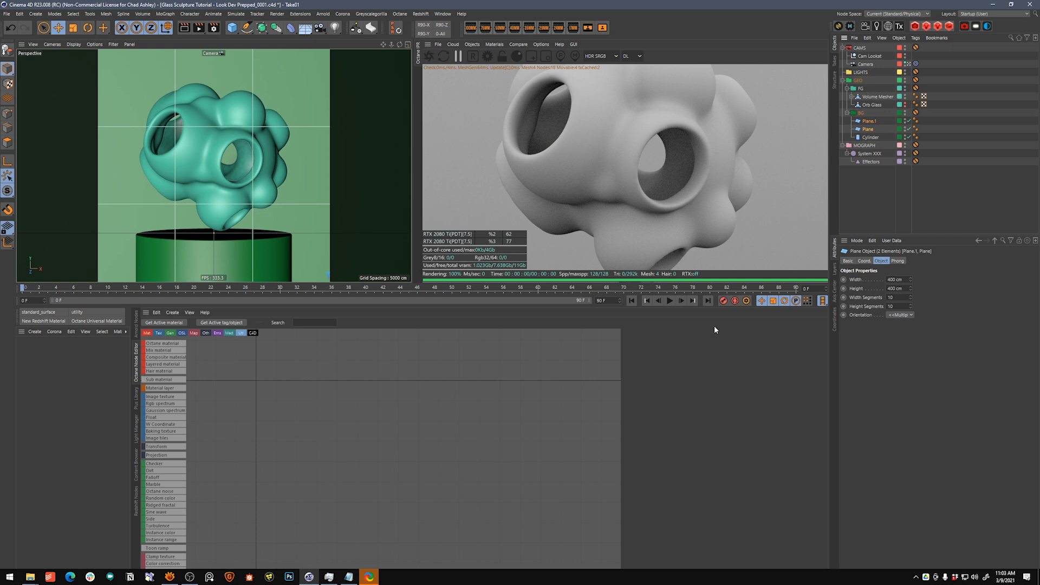
Review the output settings of the 1080x1080 Insta Square render preset and close them
key(ctrl+b)
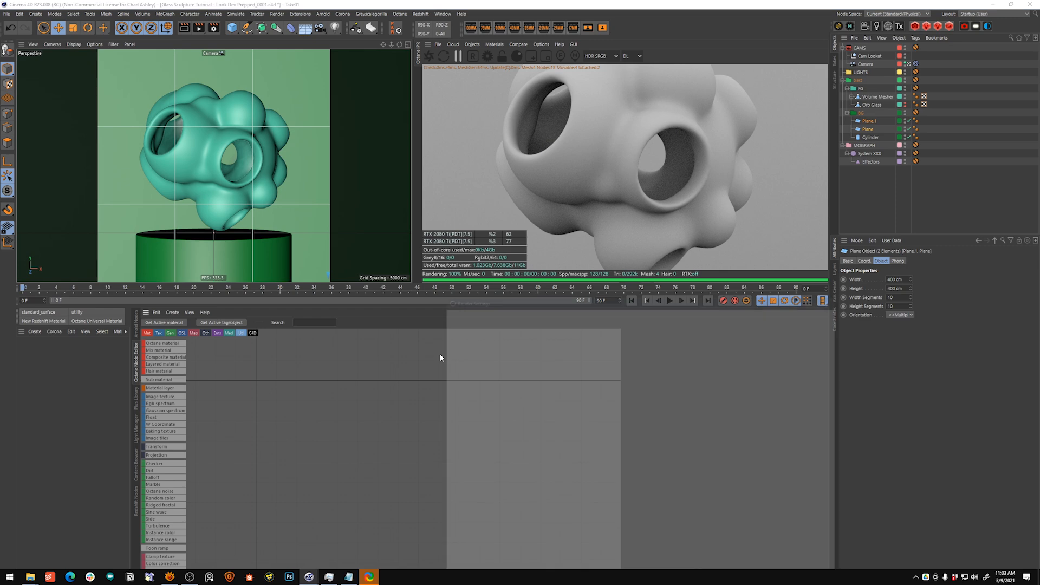
drag(551, 294, 517, 222)
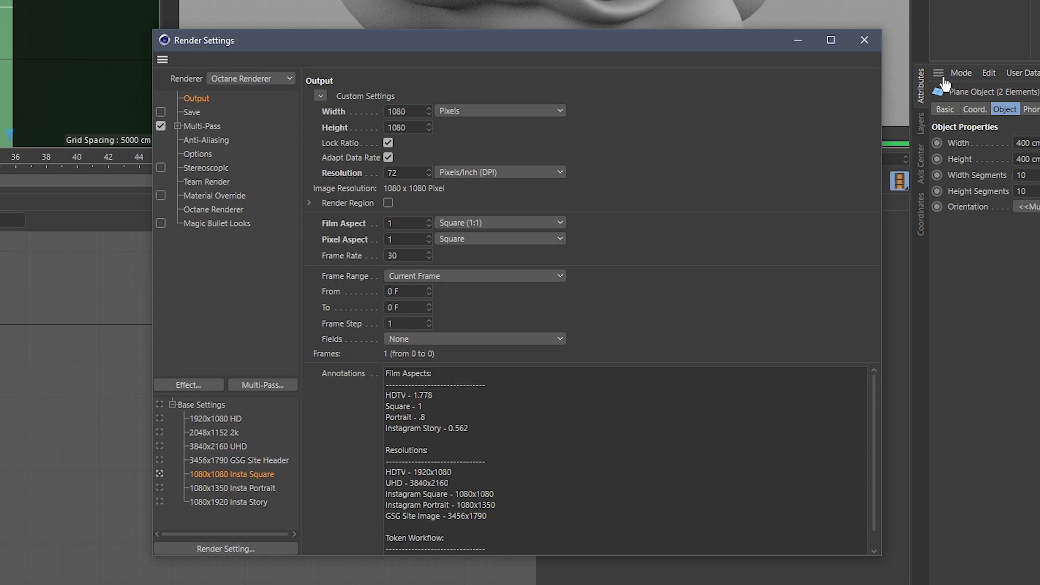
click(865, 40)
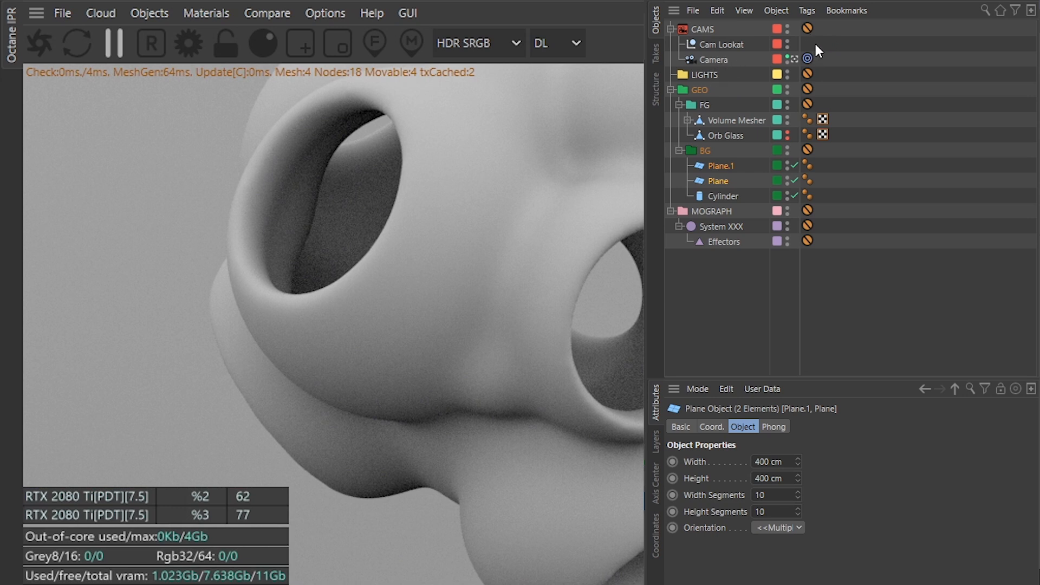
Lock the CAMS layer to protect the camera and its target from changes
click(653, 443)
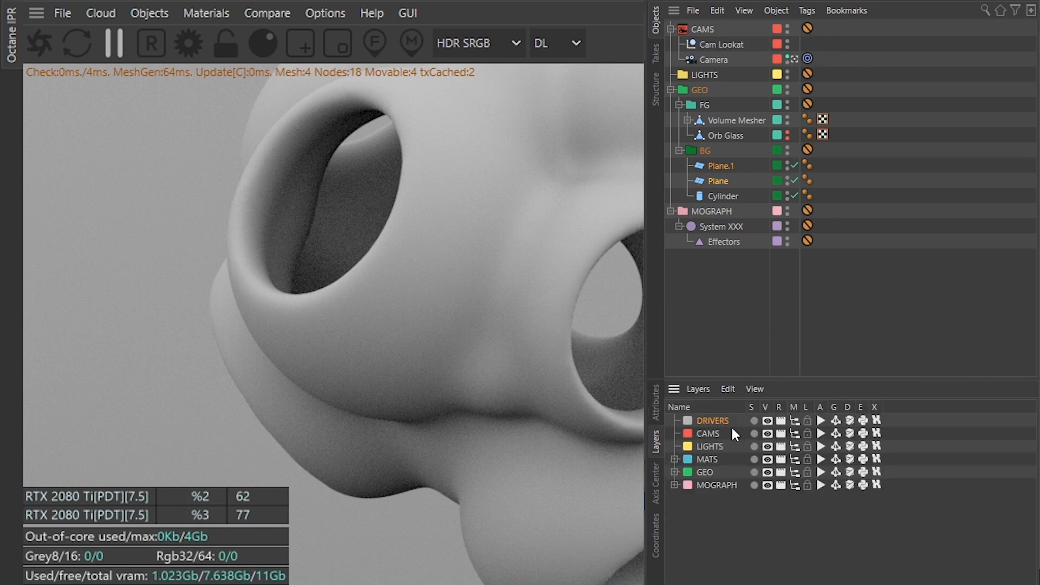
click(807, 433)
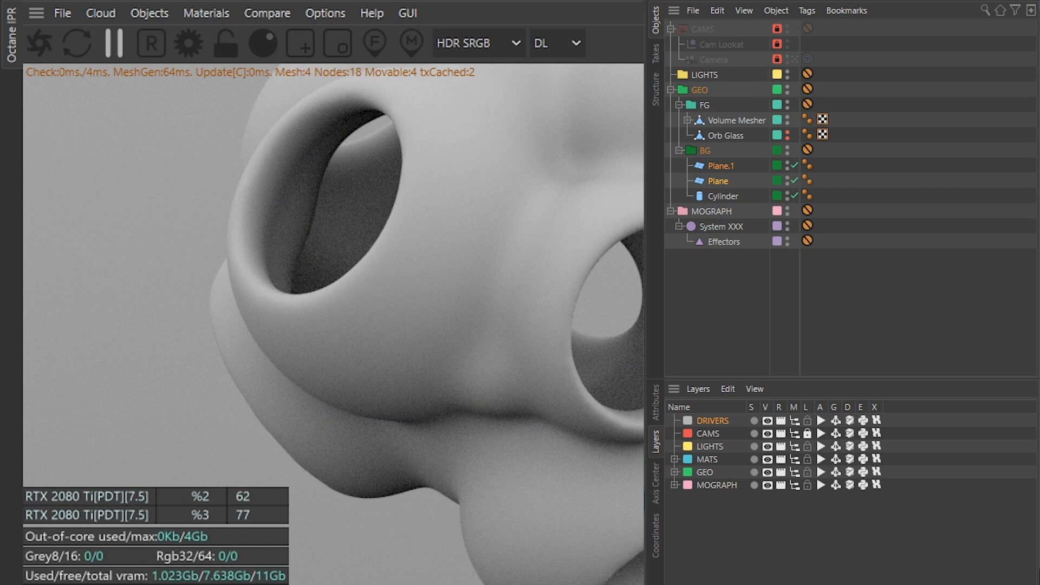
Bring up the Octane settings in an enlarged window and change the render kernel to Pathtracing
click(204, 40)
drag(99, 6, 510, 148)
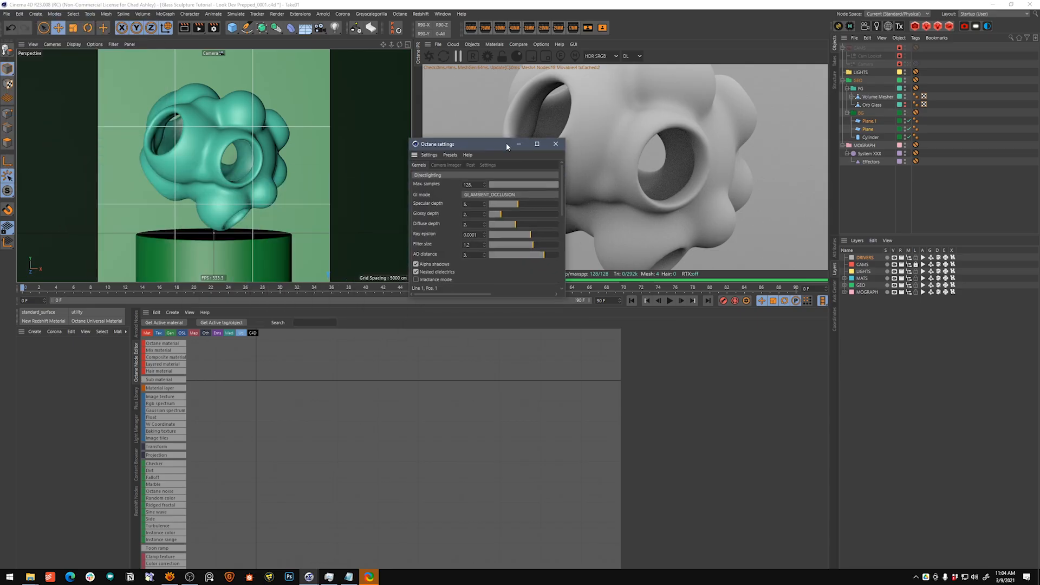
drag(566, 297, 643, 341)
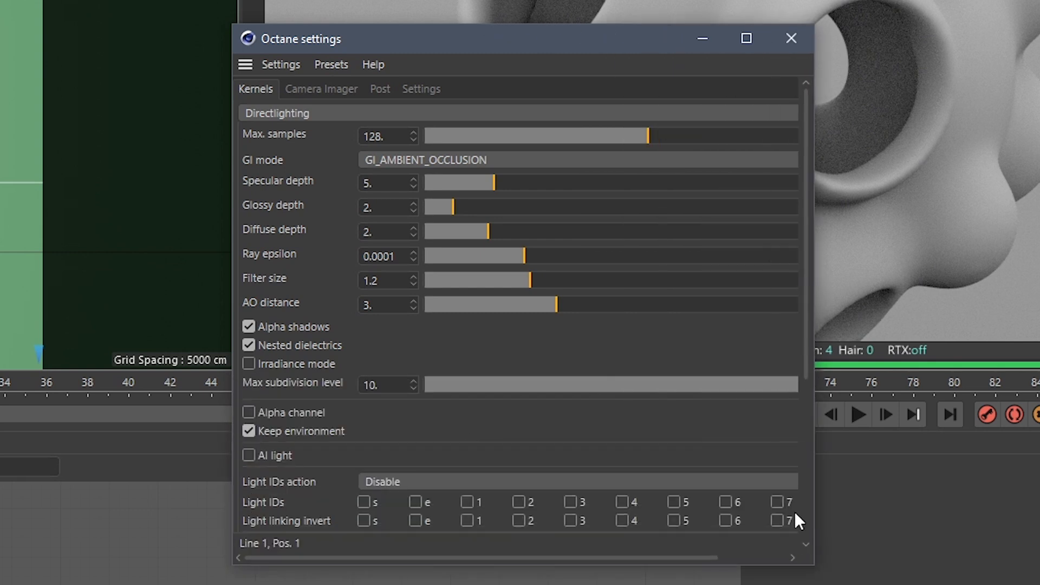
click(408, 163)
click(409, 165)
click(405, 115)
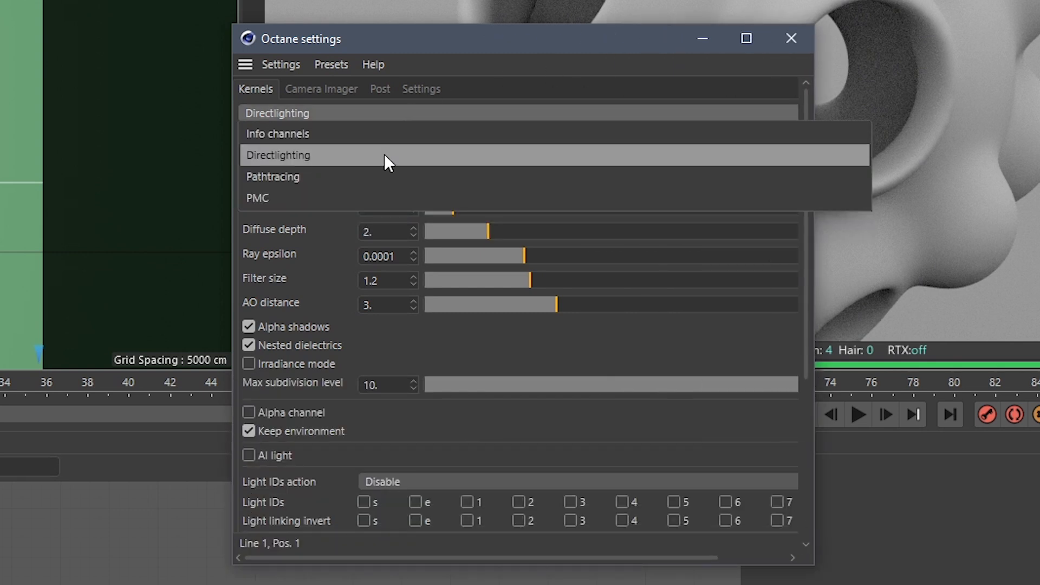
click(385, 176)
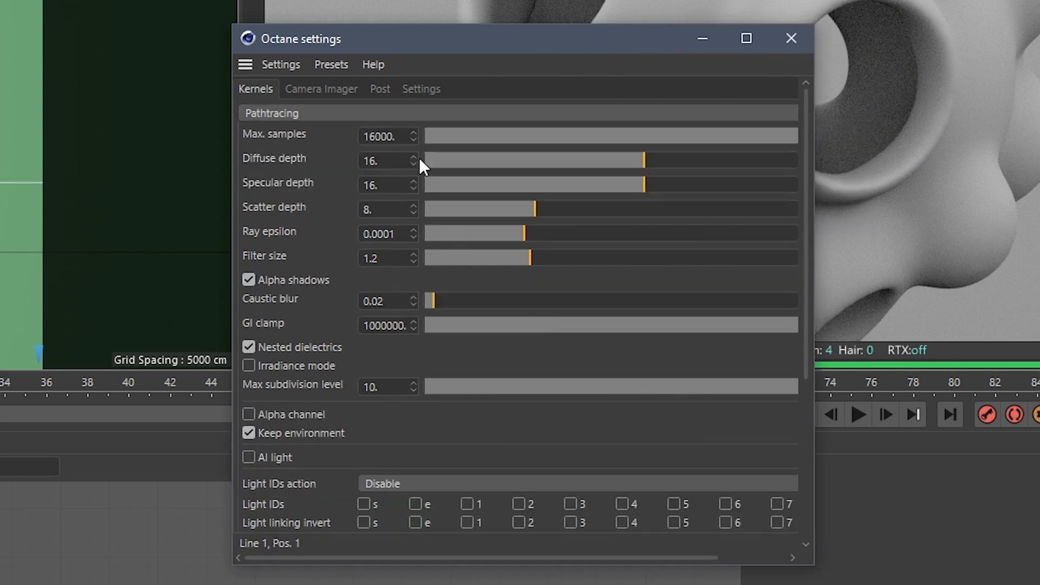
Set the Pathtracing kernel's maximum samples to 4000 and its GI clamp to 10
double_click(381, 135)
text(4000)
key(Return)
double_click(394, 329)
text(10)
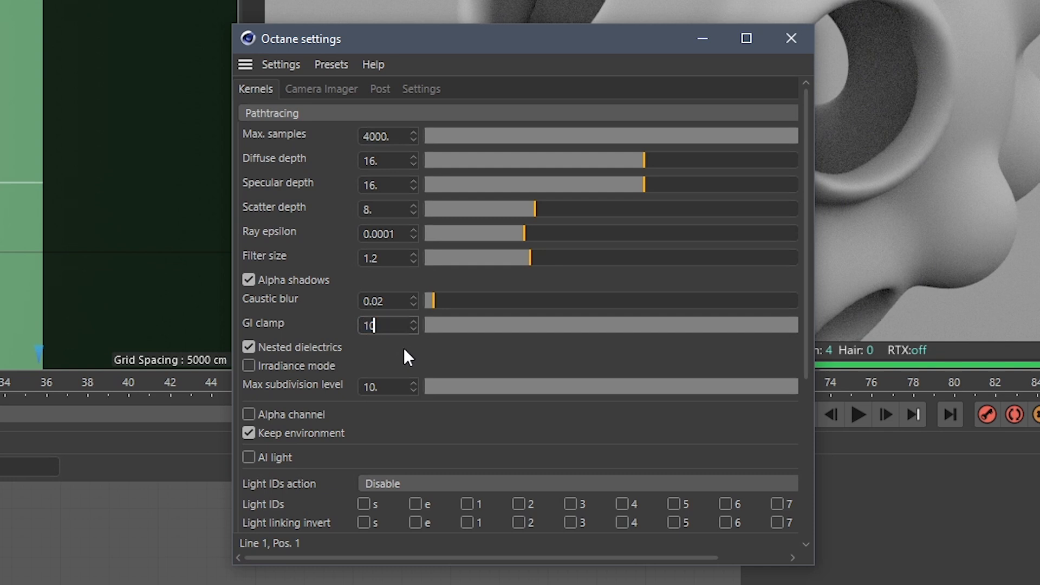
key(Return)
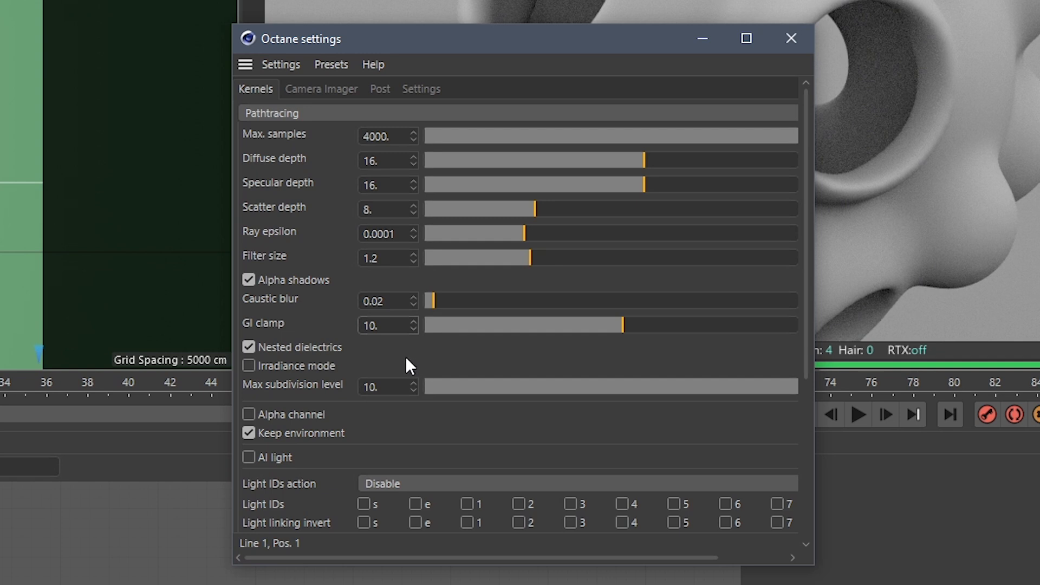
Apply the preset LUT GSG_Filmic_LUTs_01.cube as the camera imager's custom LUT
click(343, 88)
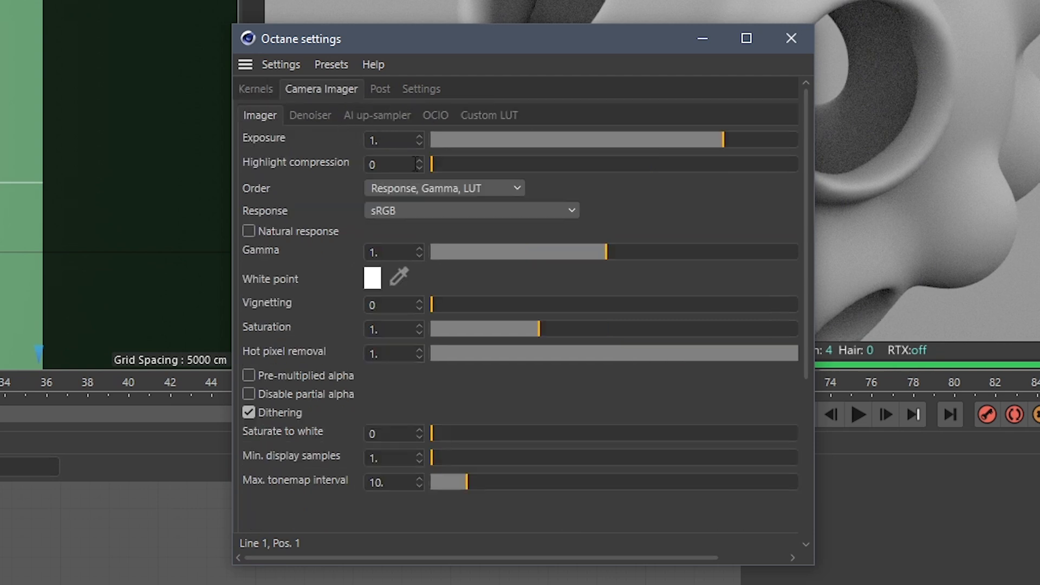
click(487, 122)
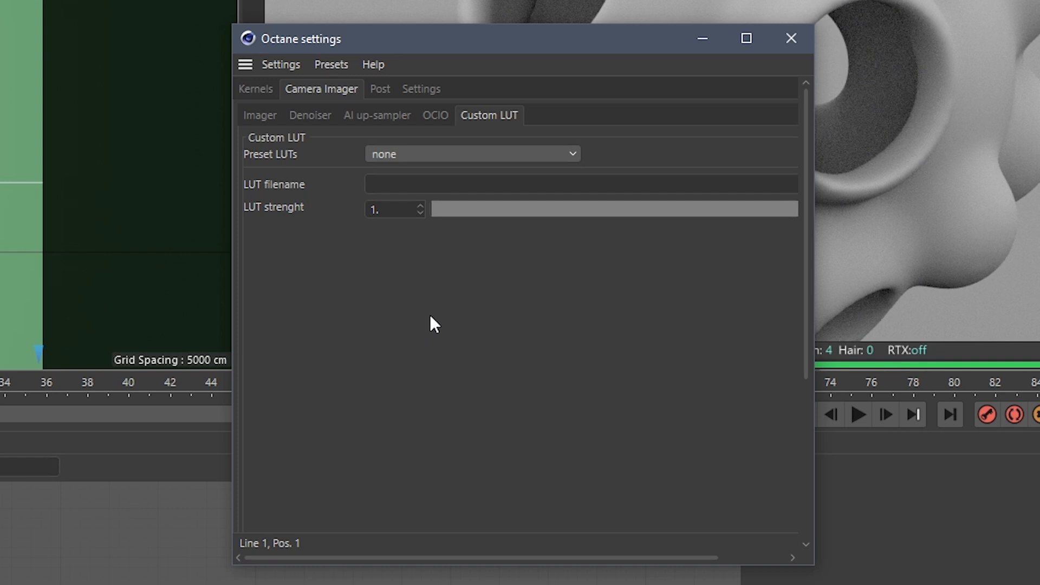
click(541, 153)
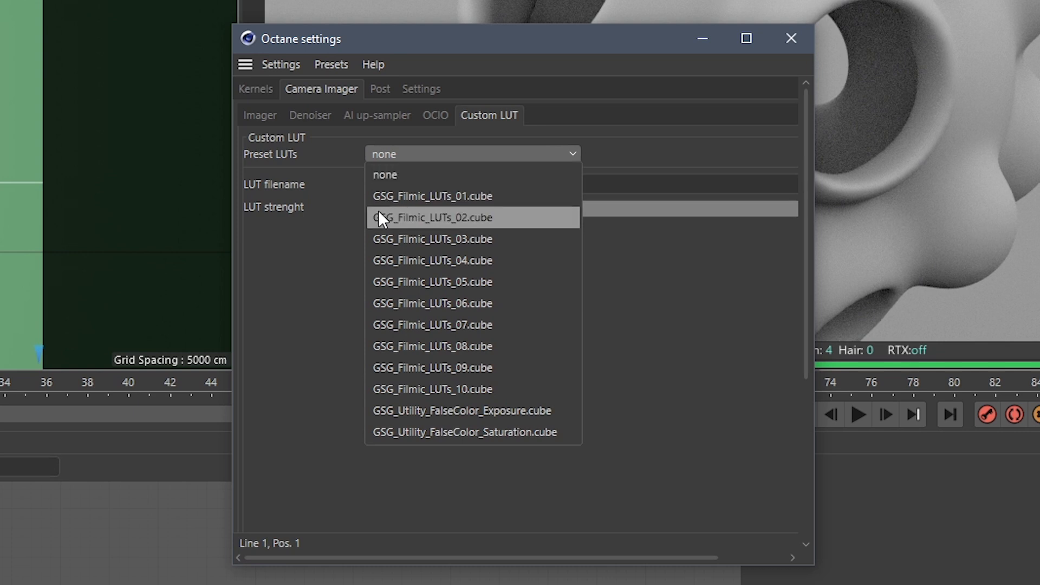
click(390, 197)
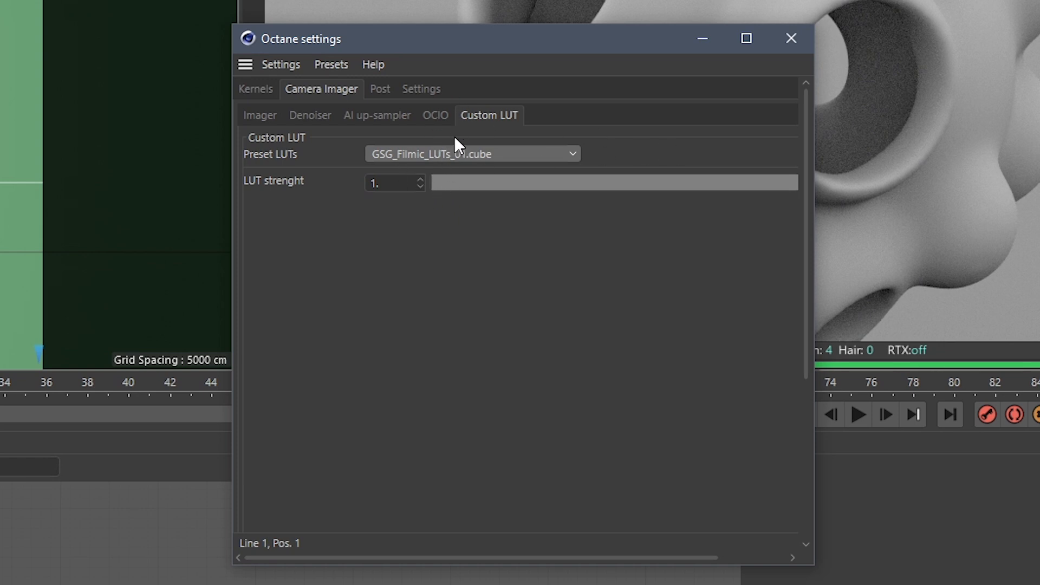
Set Octane's default environment color to black and close the Octane settings
click(421, 89)
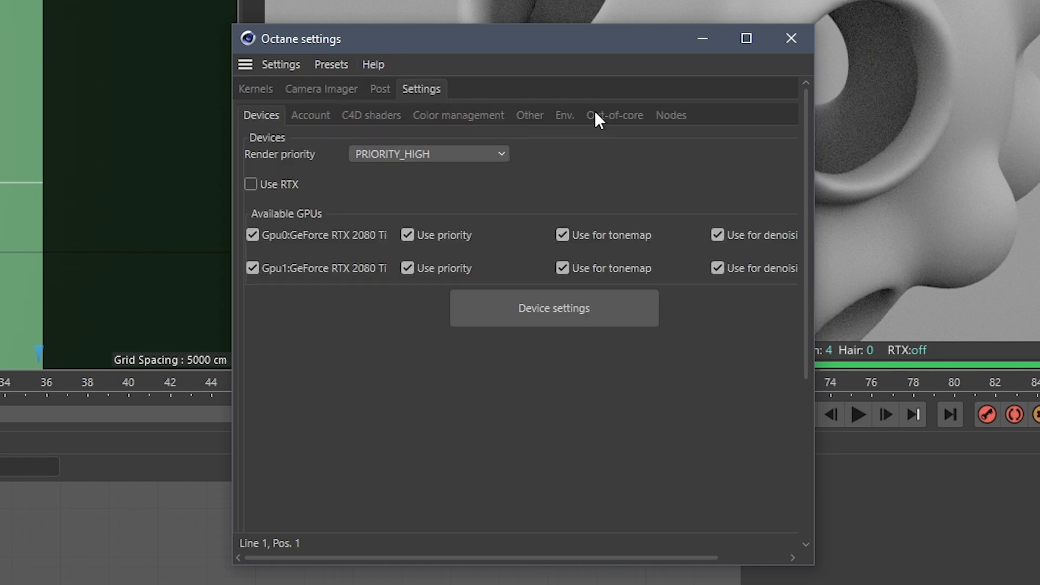
click(565, 117)
click(387, 167)
click(282, 211)
click(362, 246)
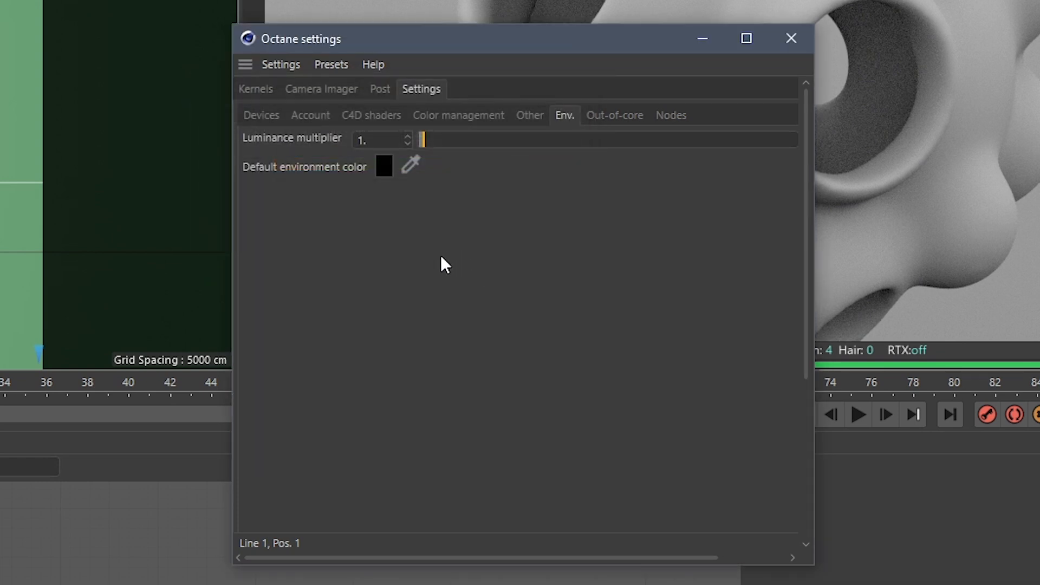
click(789, 37)
Restart the live render with its resolution locked and show the four-view viewport layout
click(431, 56)
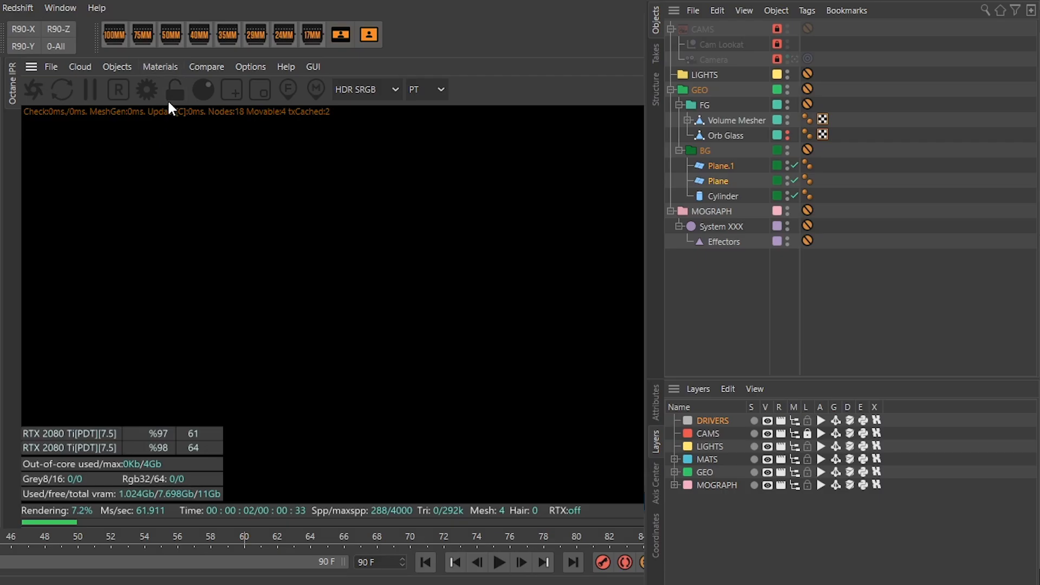
click(179, 90)
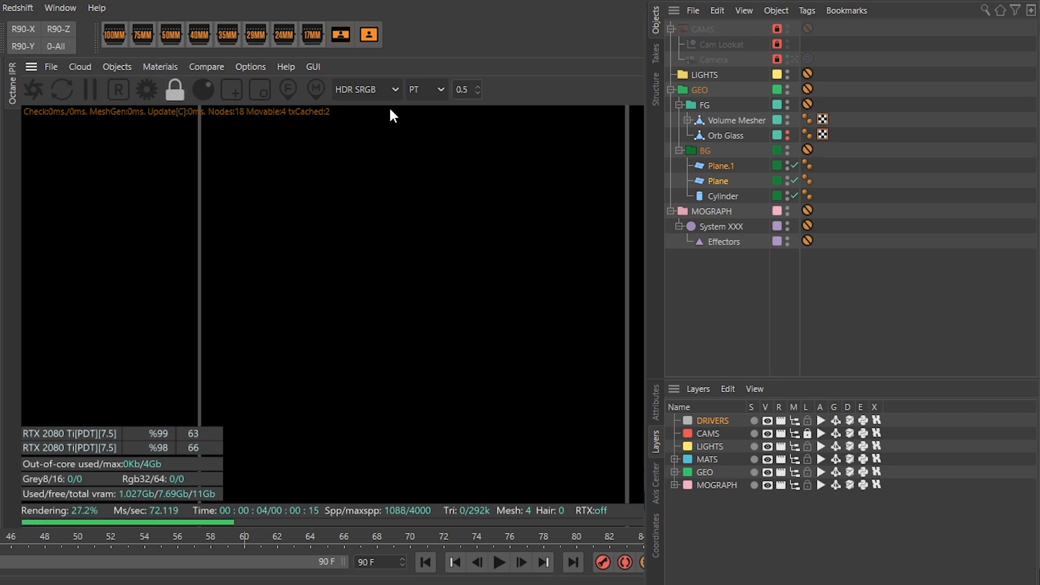
click(376, 90)
click(439, 118)
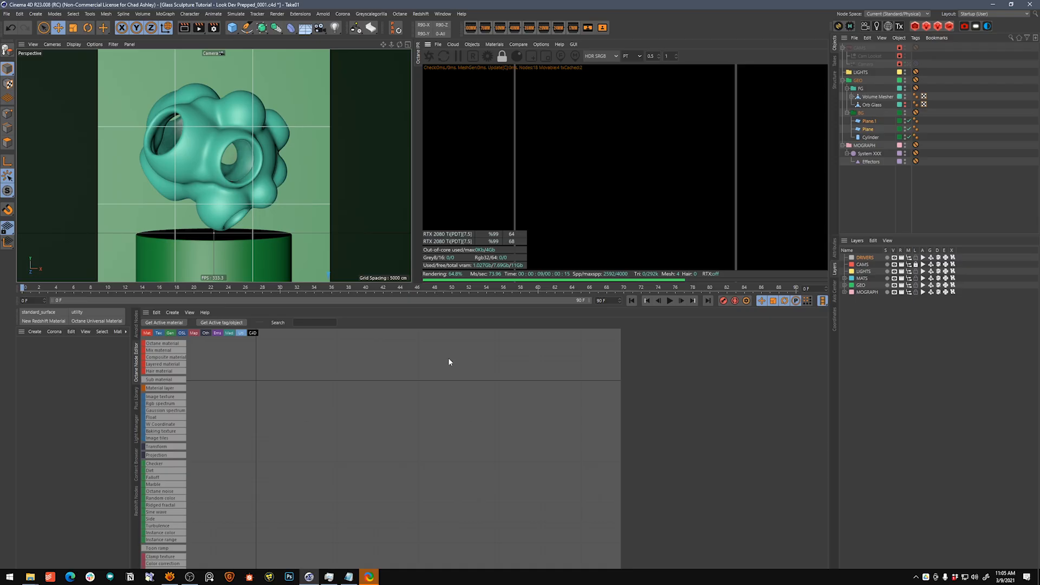
middle_click(297, 216)
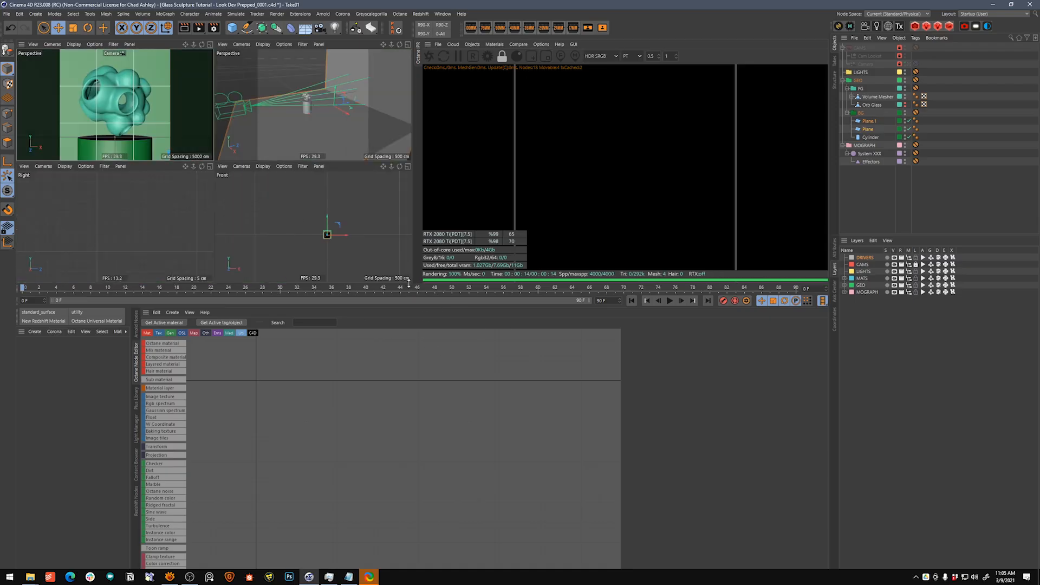
Enlarge the viewport area, maximize the overview perspective view and add an Octane area light to the scene
drag(409, 282, 412, 364)
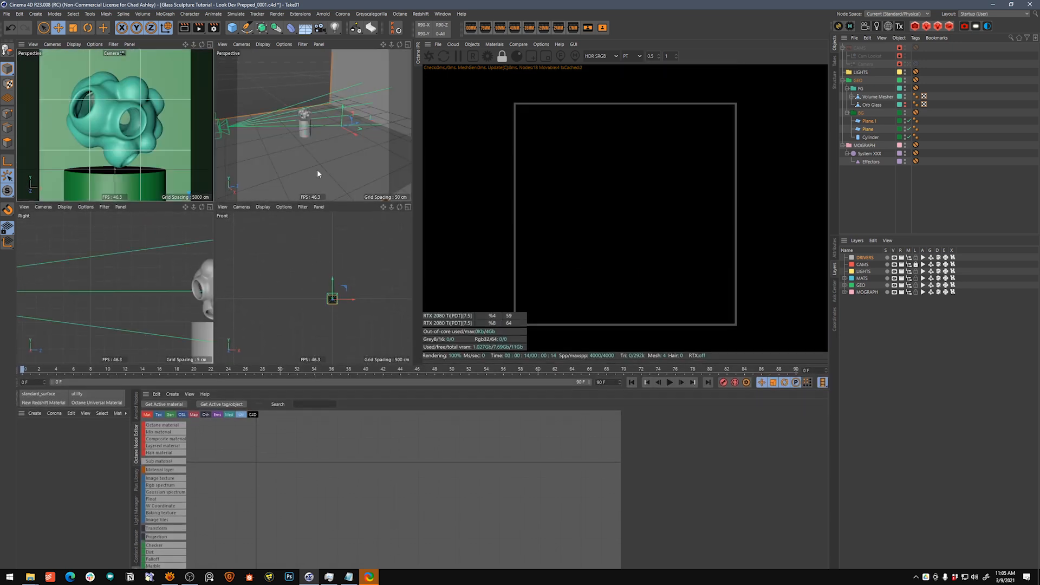
middle_click(317, 173)
scroll(269, 261, down, 6)
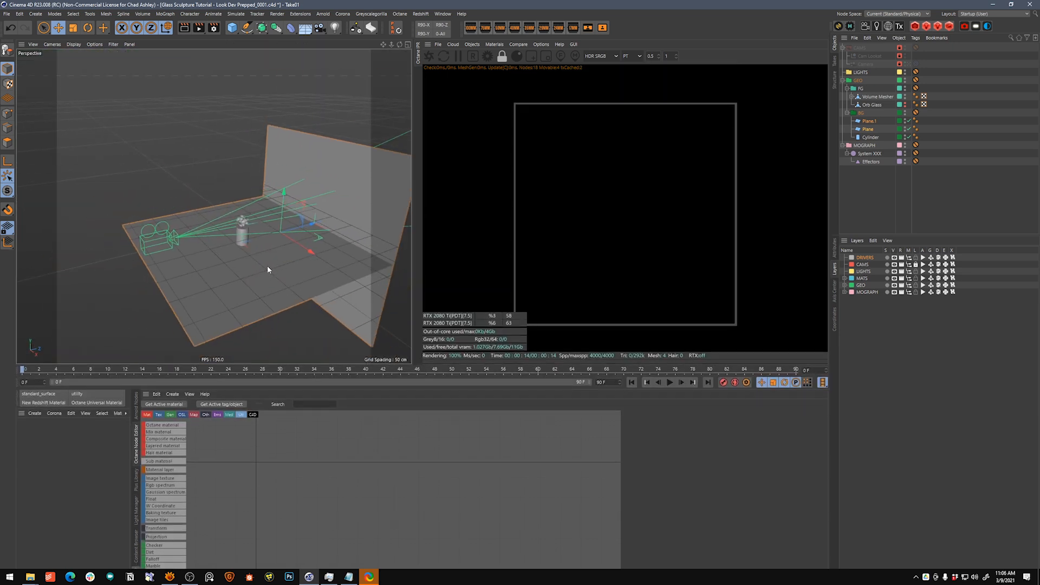
click(479, 43)
mouse_move(504, 89)
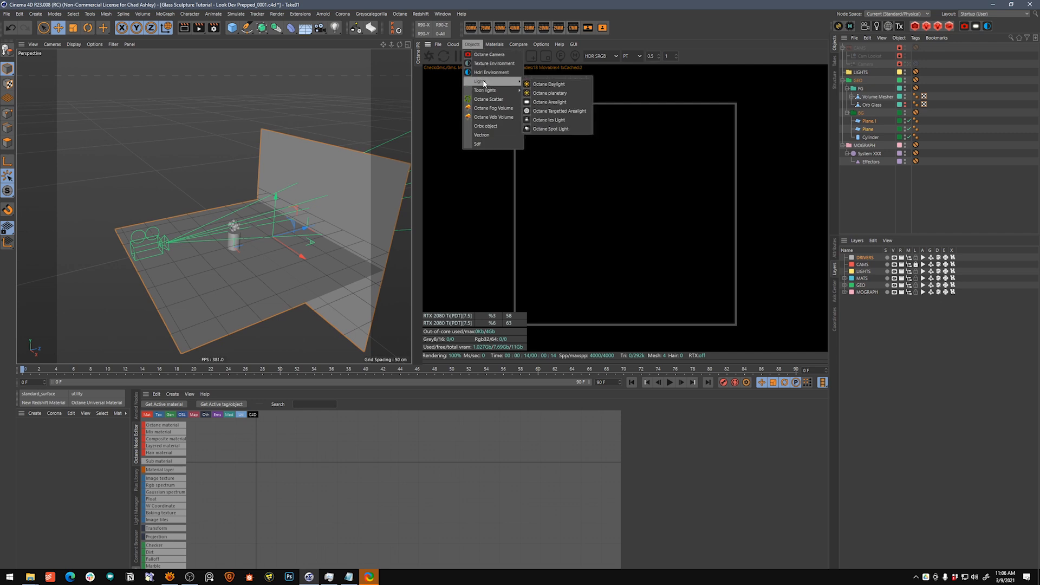
click(574, 105)
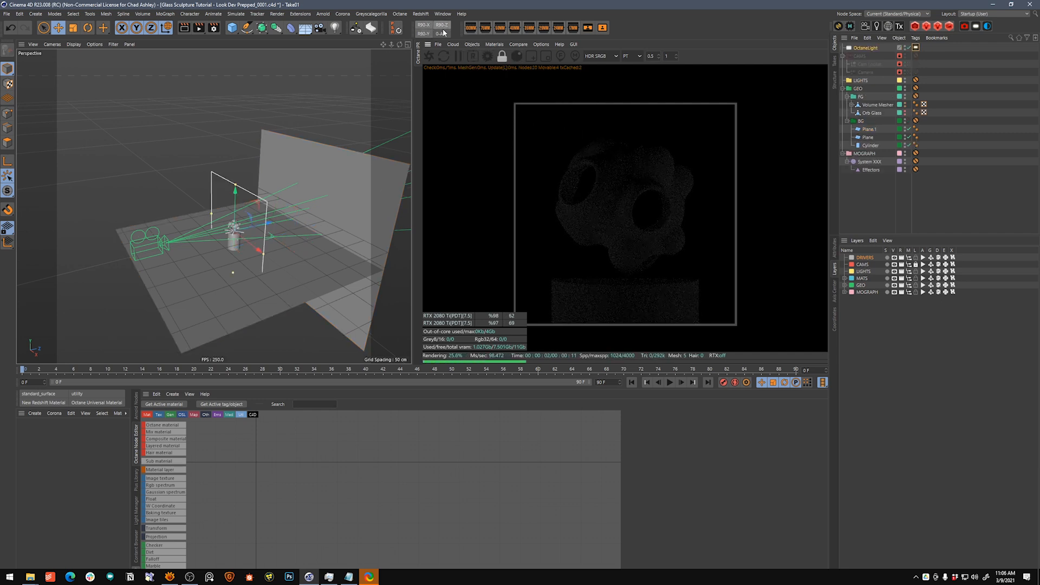
Rotate the area light in 90° steps about X to face down and raise it above the sculpture
click(425, 27)
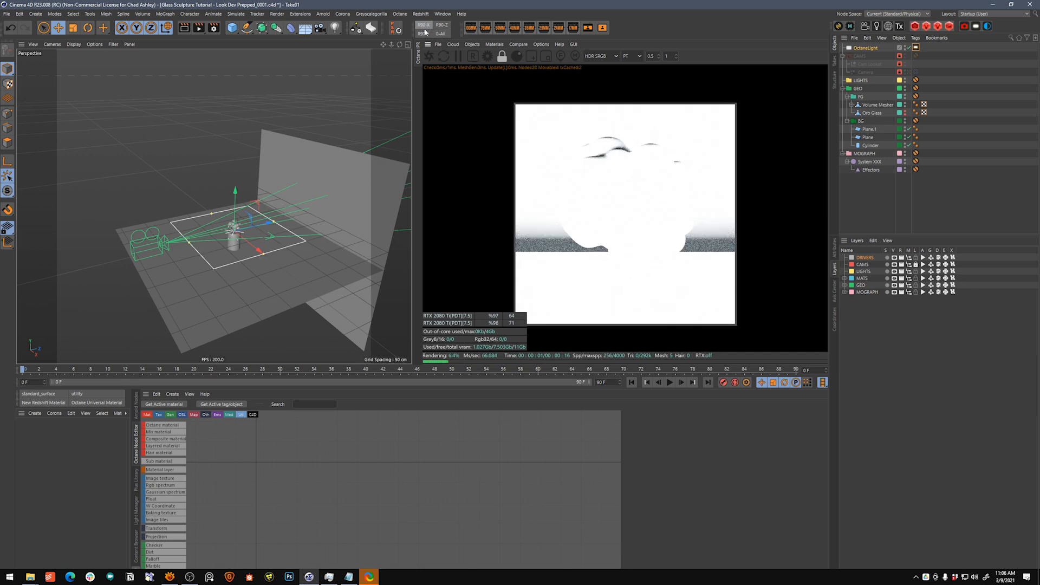
drag(235, 191, 237, 144)
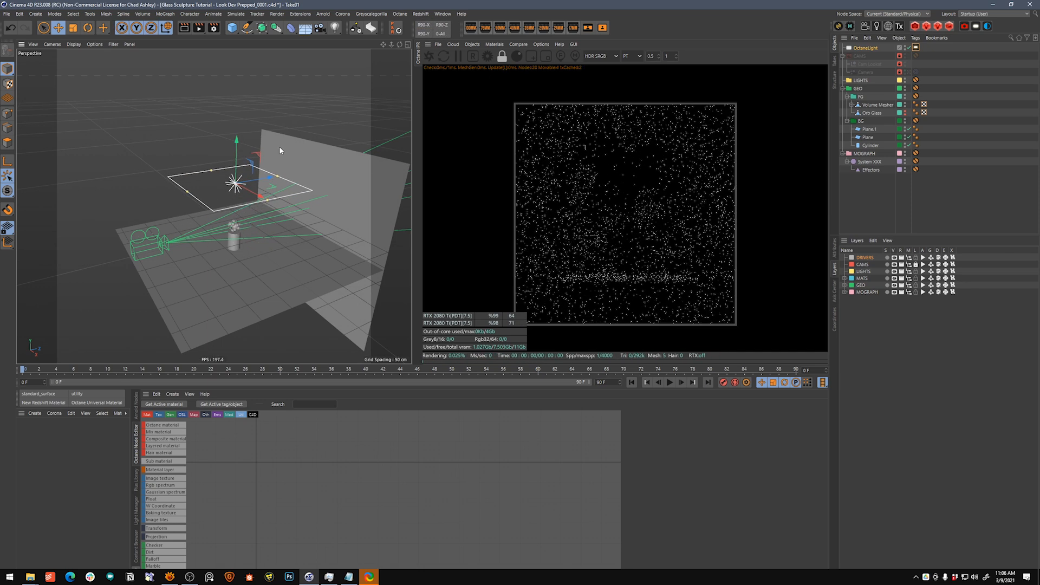
click(428, 28)
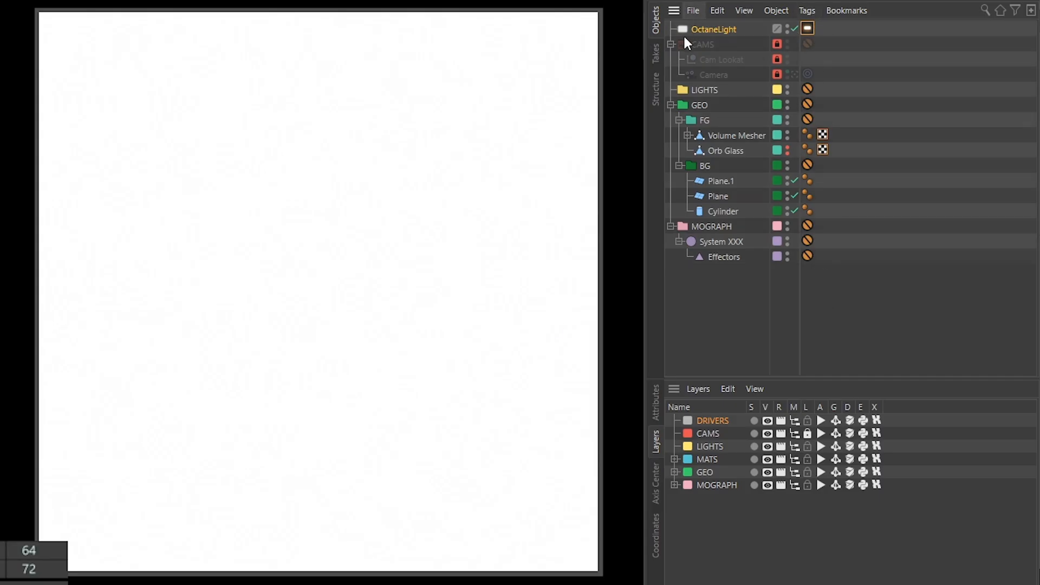
Collapse the CAMS and GEO groups and set the area light's power to 2
click(670, 43)
click(671, 74)
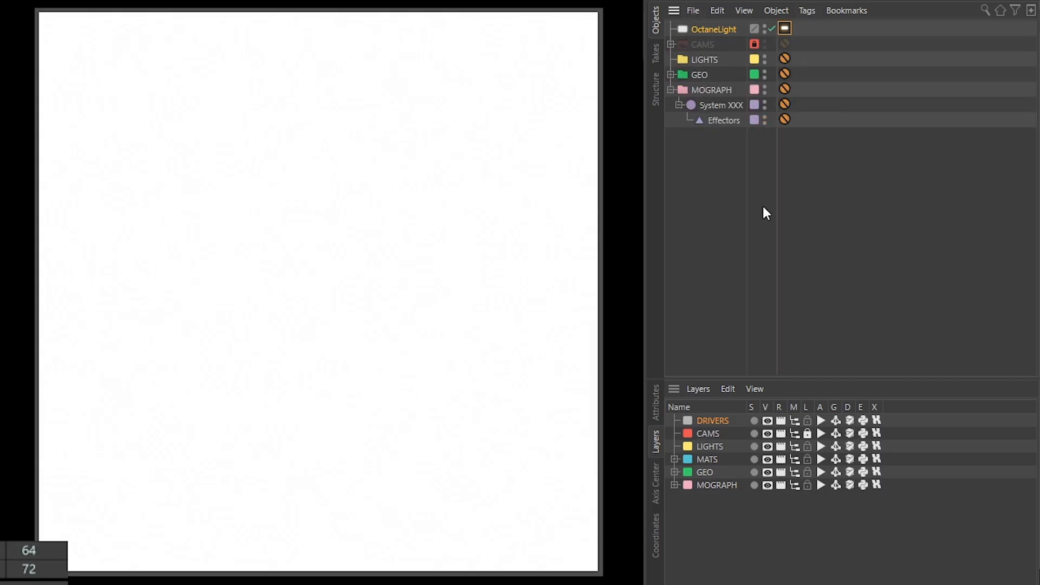
click(656, 402)
double_click(793, 461)
text(10)
key(Return)
double_click(790, 461)
text(2)
key(Return)
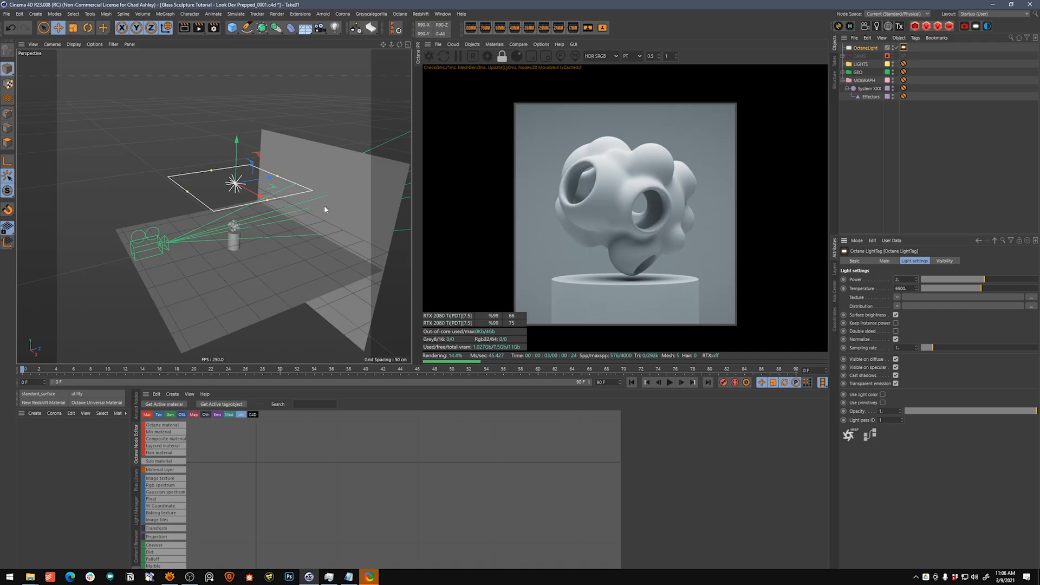
Try the overhead area light at different depths and place it above the camera, in front of the sculpture
alt+drag(324, 206, 314, 227)
drag(304, 187, 230, 178)
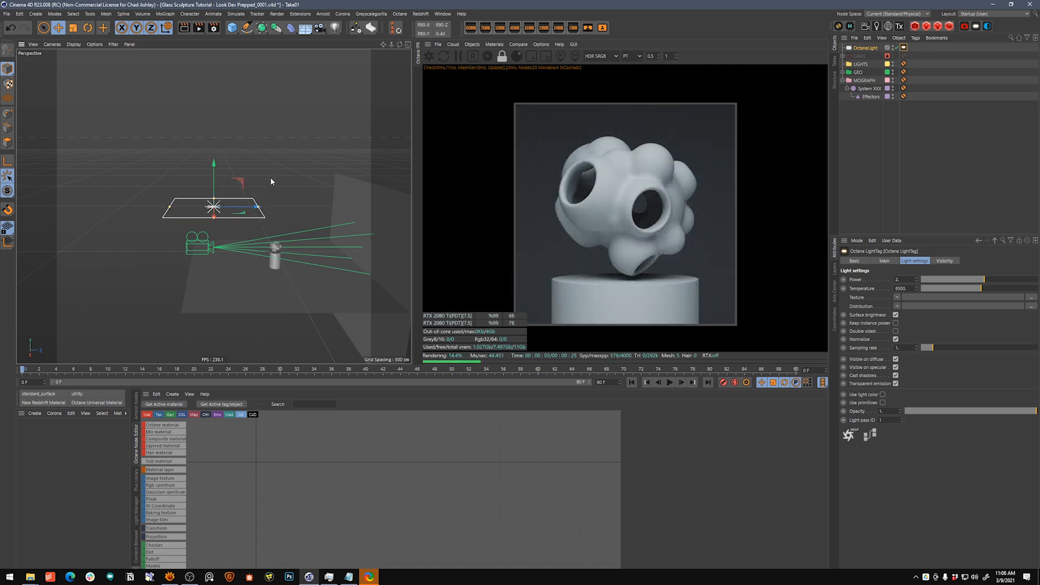
drag(239, 211, 295, 211)
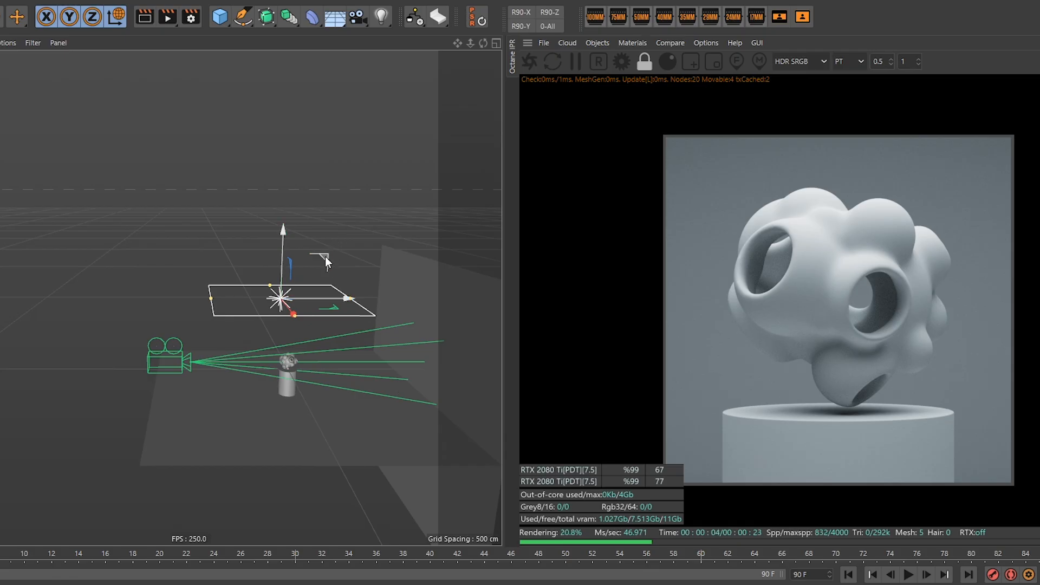
drag(325, 256, 246, 246)
alt+drag(310, 359, 327, 348)
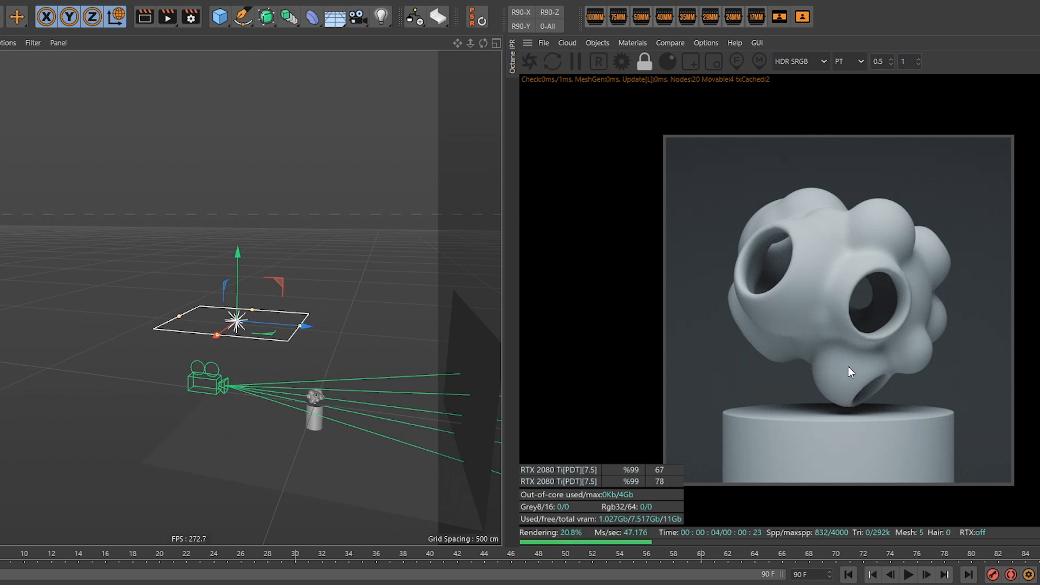
alt+drag(182, 412, 224, 386)
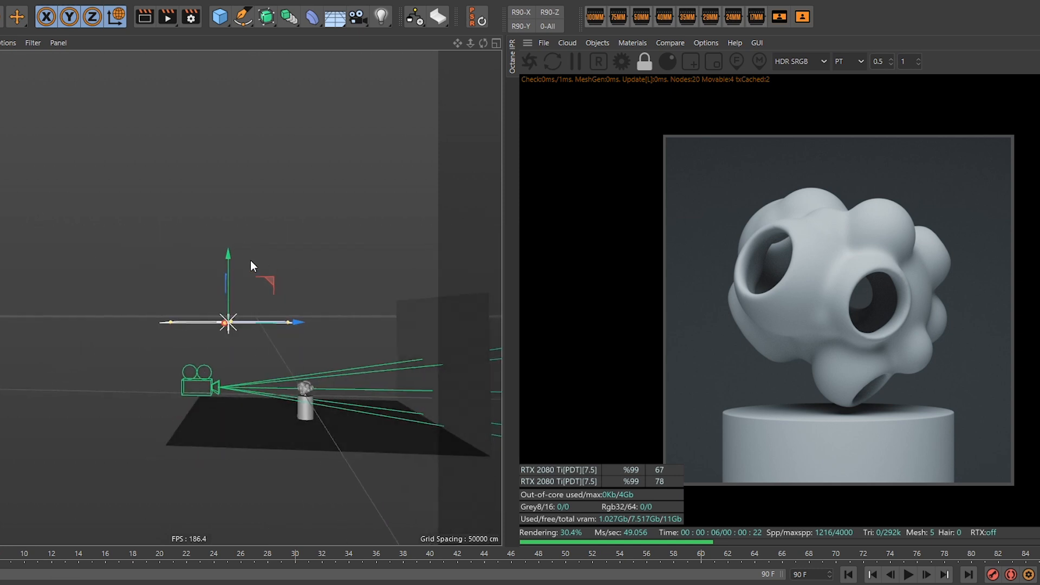
Tilt the area light about 17° so it points toward the sculpture
key(r)
alt+drag(309, 290, 272, 301)
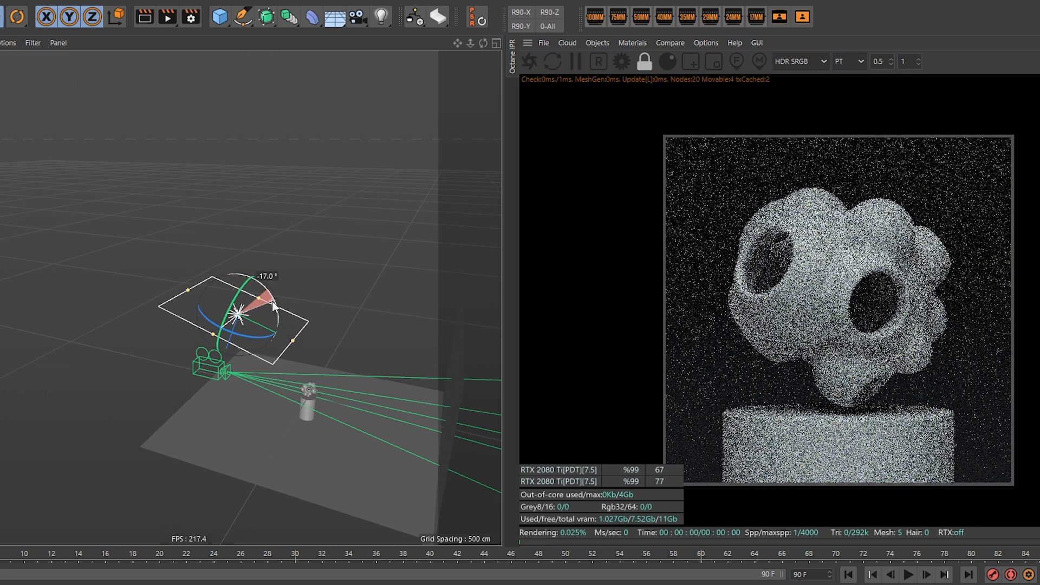
alt+drag(317, 476, 331, 391)
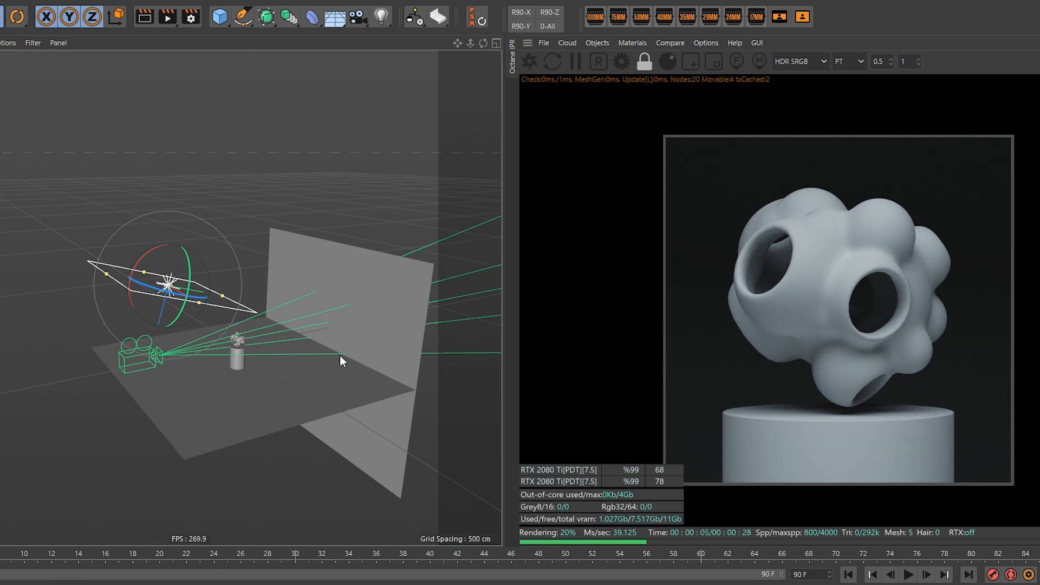
mouse_move(355, 414)
alt+mouse_down()
mouse_move(326, 428)
mouse_move(300, 423)
mouse_move(343, 456)
mouse_move(357, 411)
alt+mouse_up()
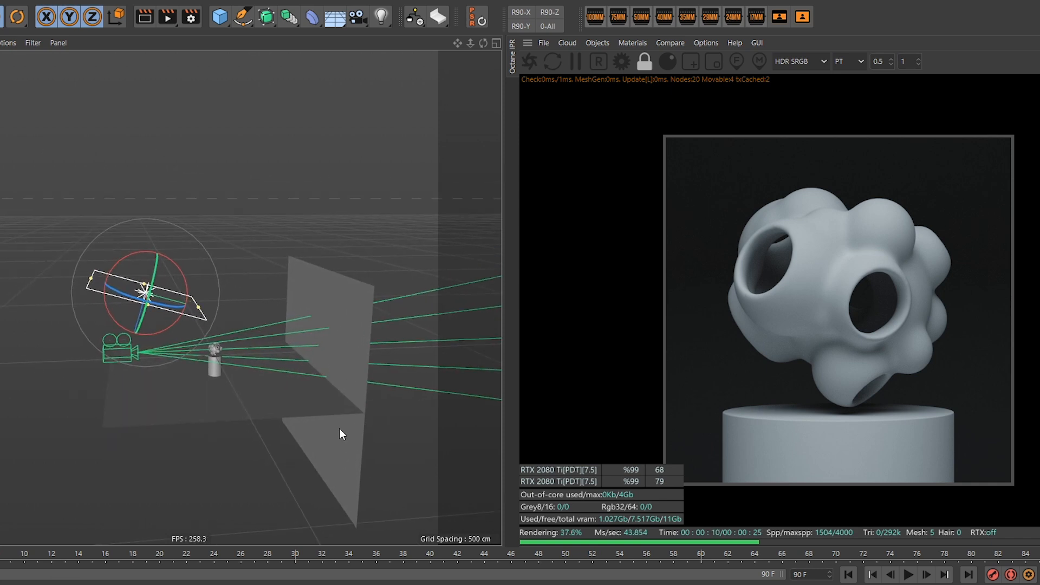
Move the backdrop plane farther behind the sculpture and scale up the floor plane to reach it
click(348, 463)
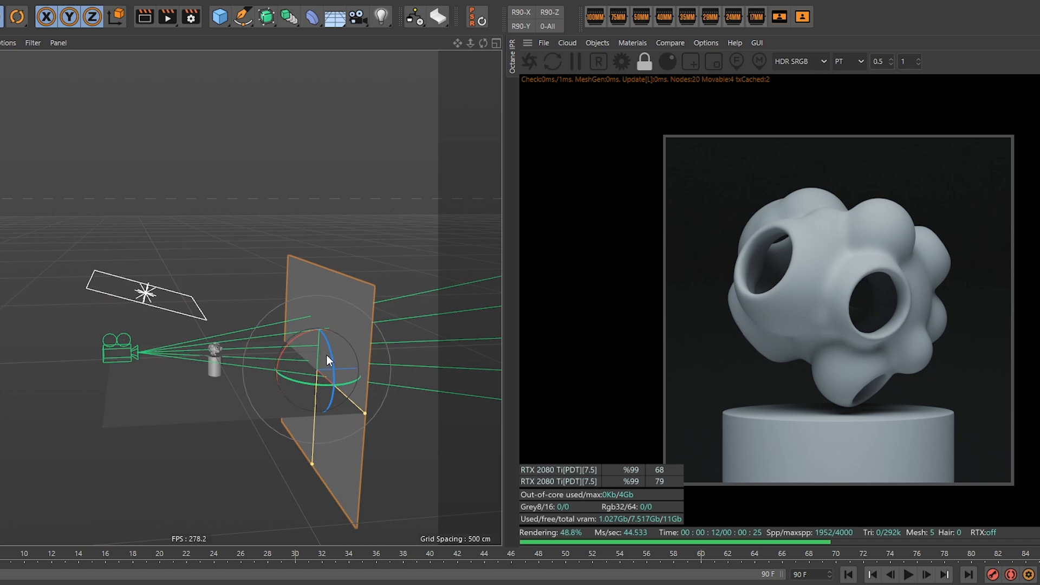
key(e)
drag(318, 368, 450, 352)
click(299, 404)
drag(258, 469, 591, 307)
key(t)
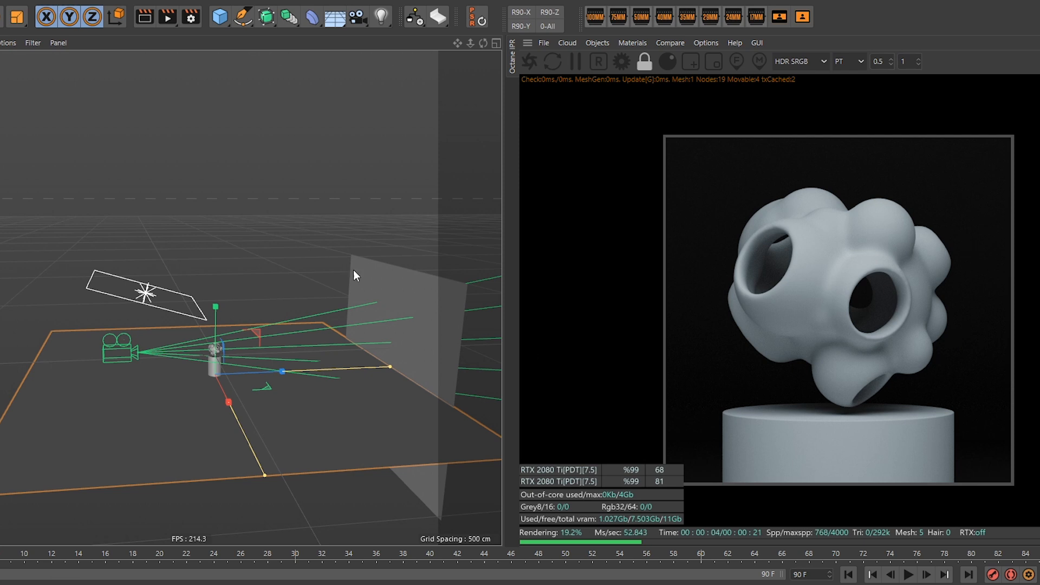
Duplicate the front area light and move the copy behind the sculpture toward the backdrop
mouse_move(297, 322)
alt+mouse_down()
mouse_move(291, 303)
mouse_move(302, 317)
alt+mouse_up()
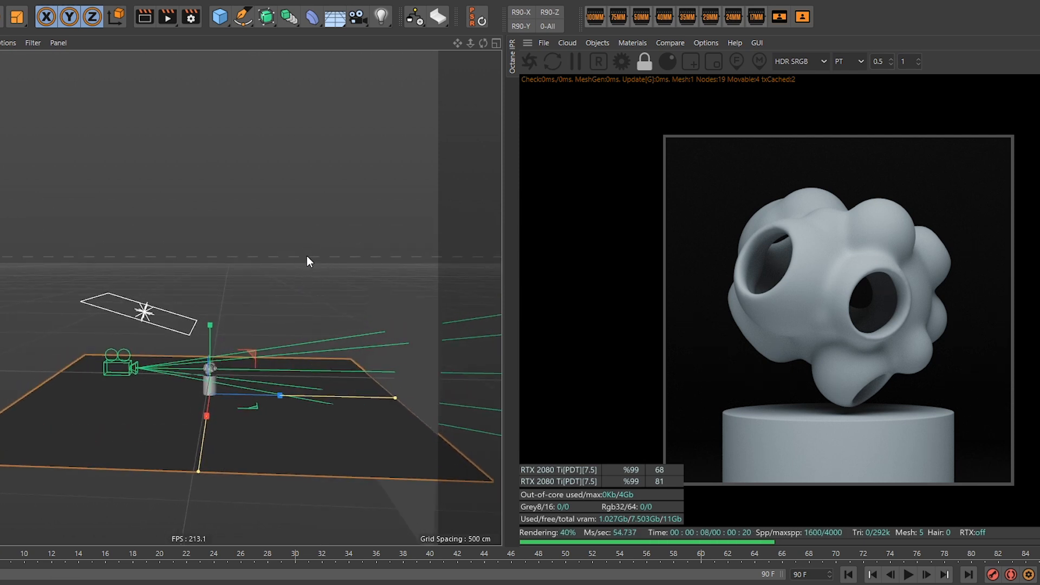
click(144, 313)
key(e)
key(w)
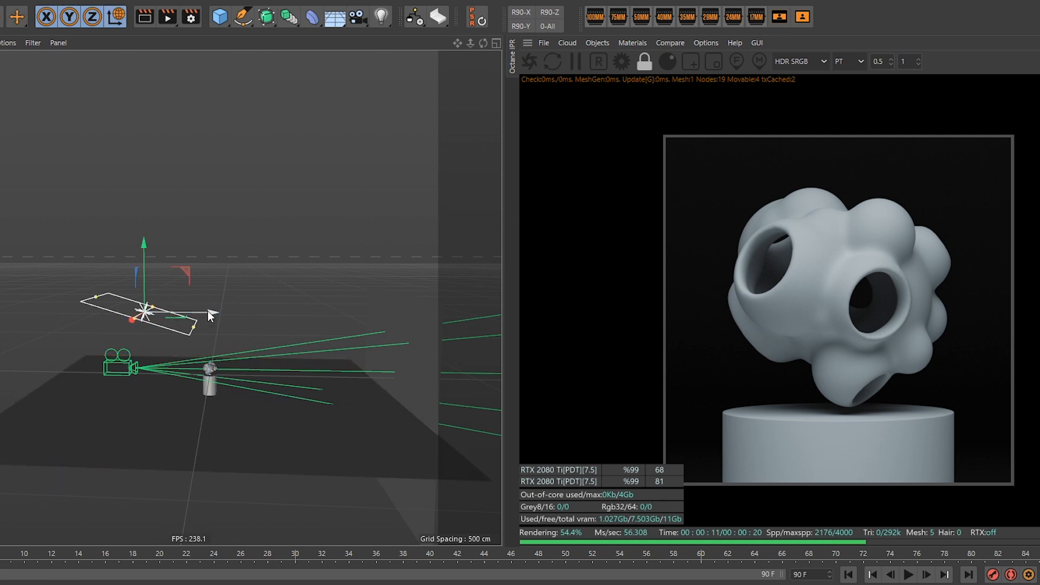
ctrl+drag(207, 309, 370, 297)
Rotate the rear area light to tilt the opposite way, facing back at the sculpture, and raise it slightly
key(r)
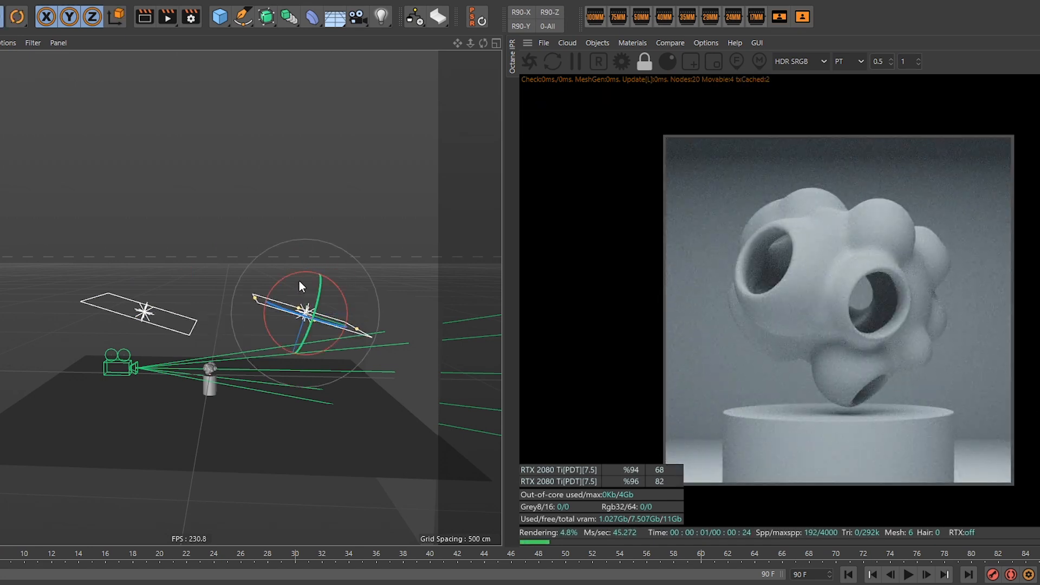
alt+drag(255, 288, 289, 317)
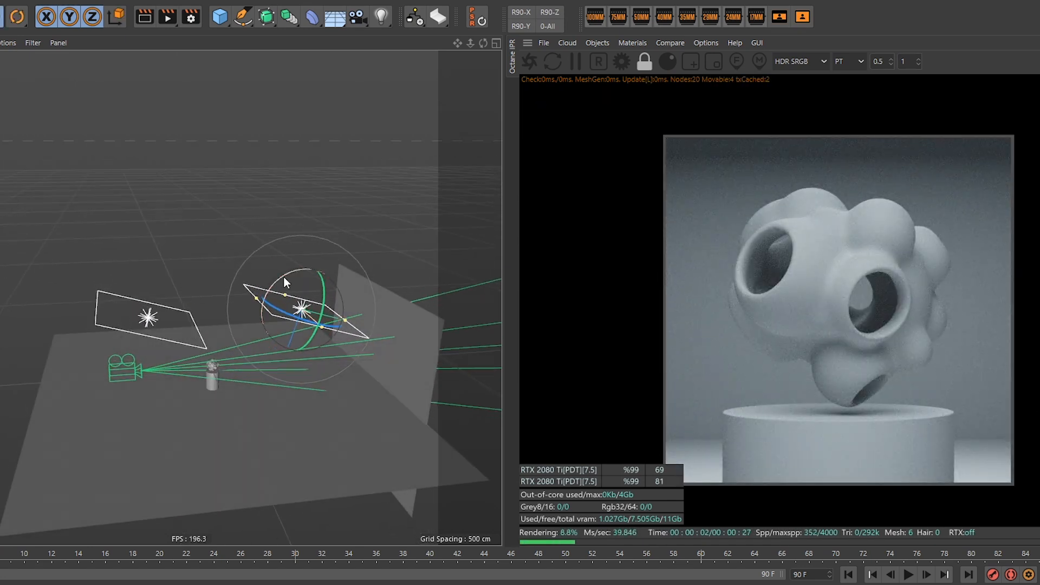
drag(283, 277, 270, 295)
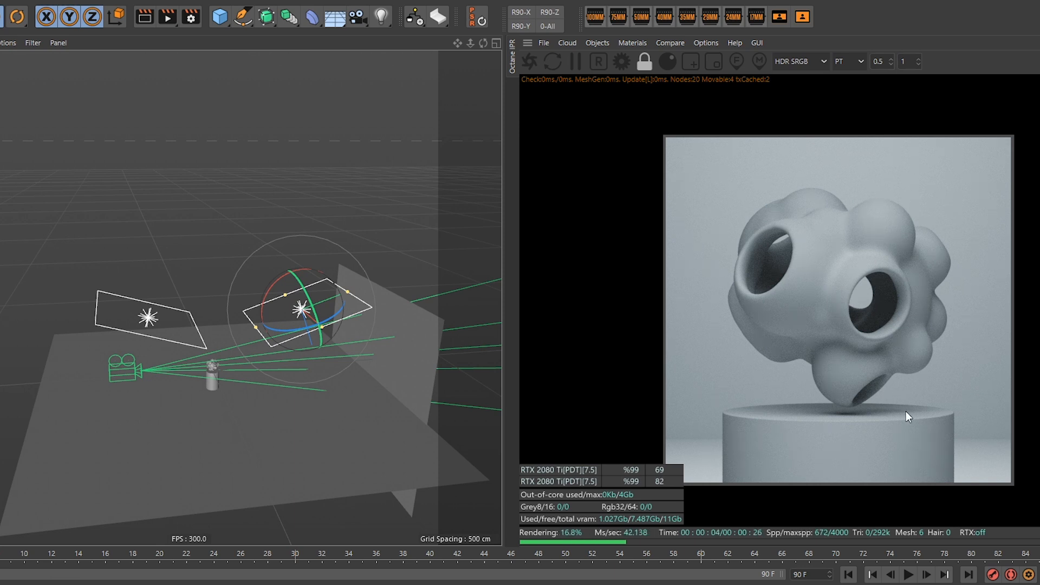
alt+drag(346, 378, 343, 327)
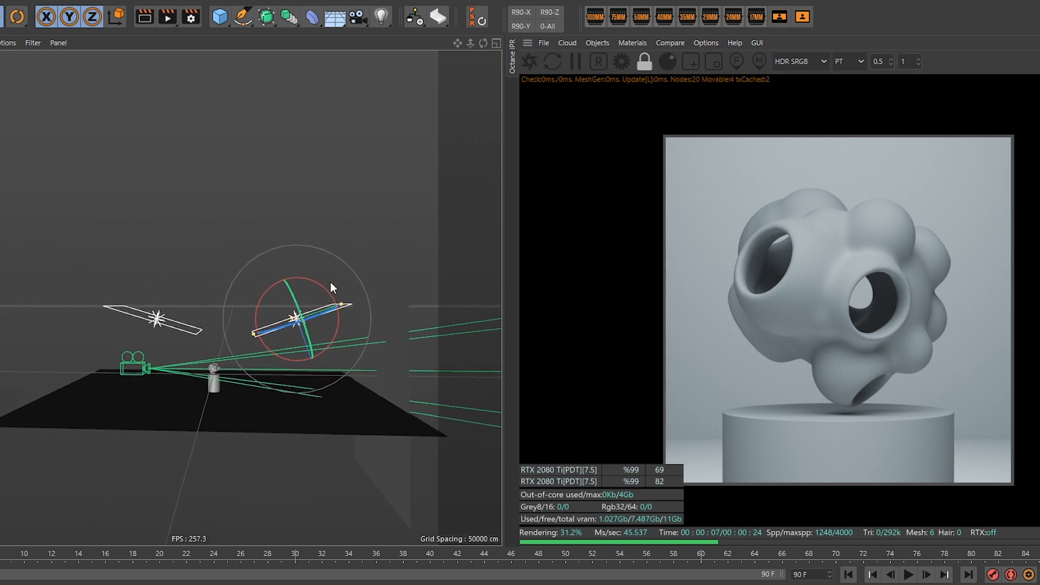
key(e)
drag(337, 278, 334, 275)
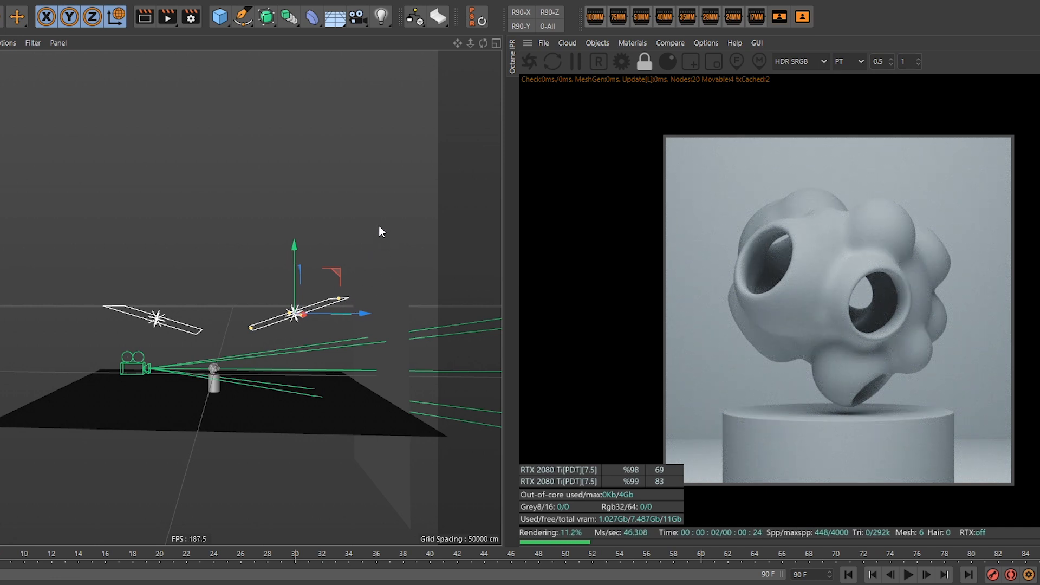
Raise the backdrop plane about 63 cm so its lower edge sits near the floor
mouse_move(275, 373)
alt+mouse_down()
mouse_move(332, 409)
mouse_move(291, 387)
alt+mouse_up()
alt+middle_drag(291, 387, 266, 382)
click(364, 353)
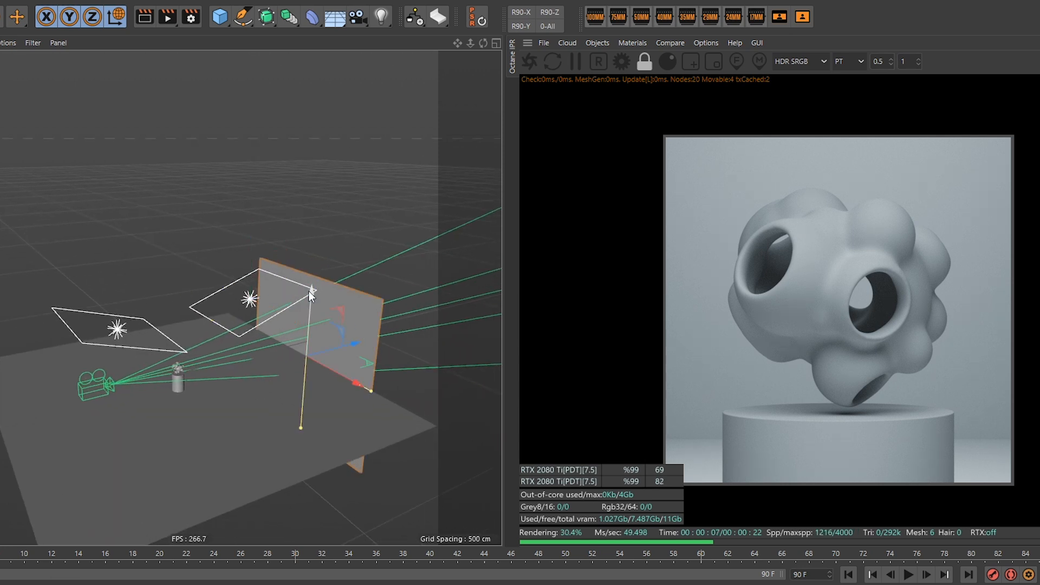
drag(306, 337, 310, 311)
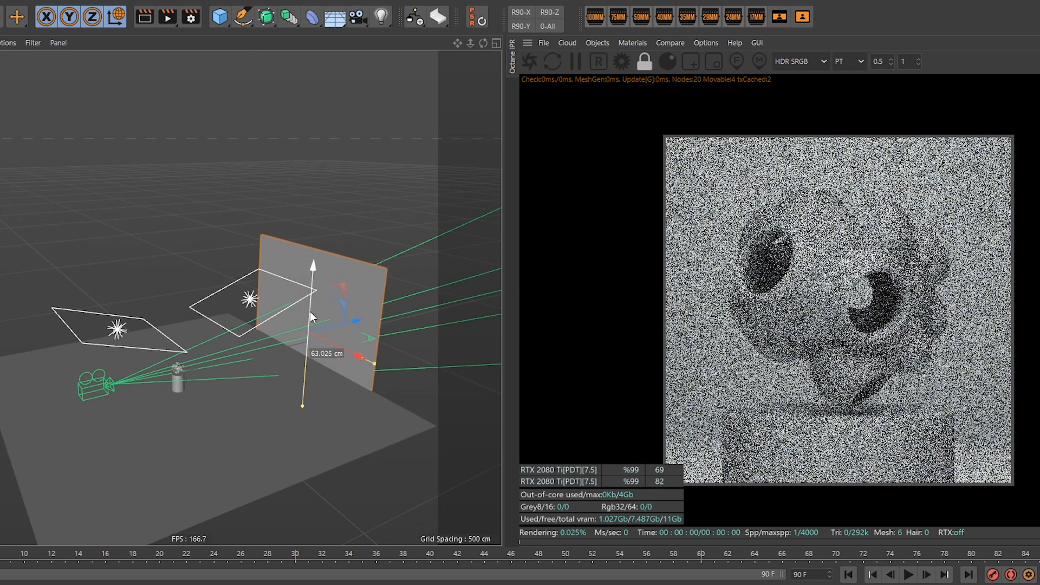
alt+drag(313, 429, 325, 407)
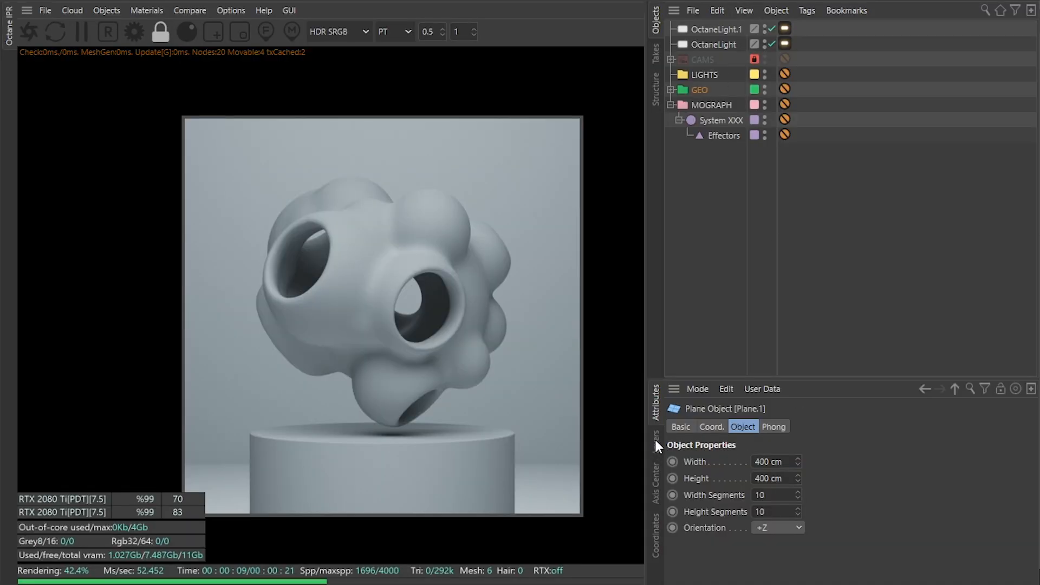
Unlock the CAMS layer and expand the CAMS group to reach the camera
click(656, 441)
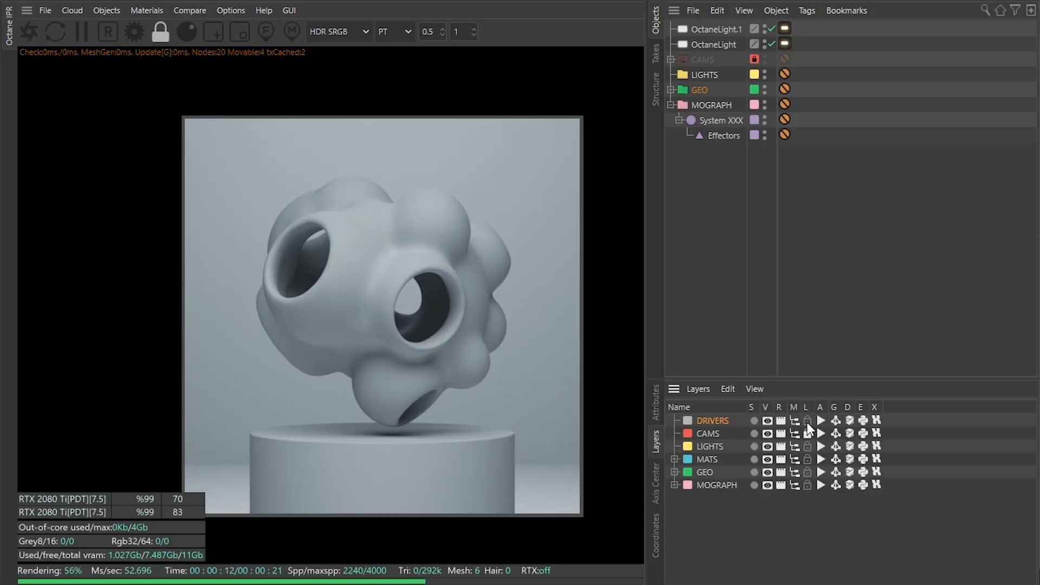
click(807, 434)
click(672, 59)
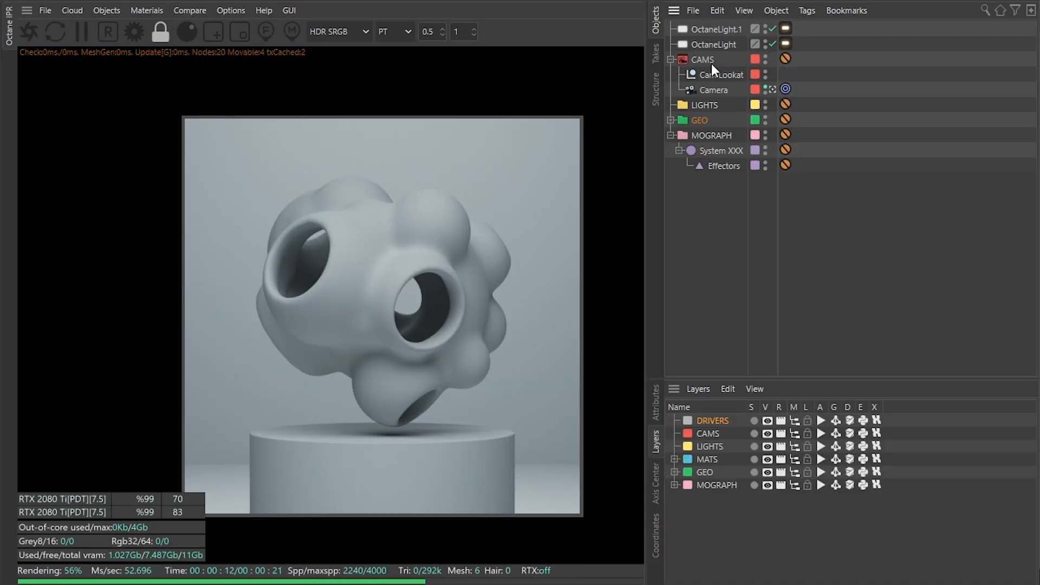
Add an Octane camera tag to the Camera and set the tag's F-stop to 4
click(808, 12)
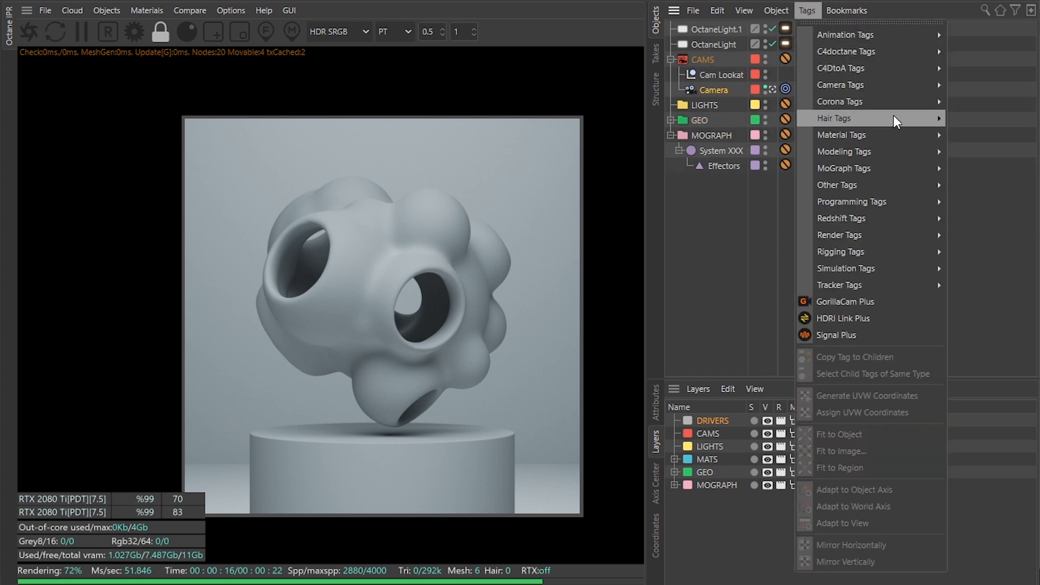
mouse_move(897, 54)
click(975, 120)
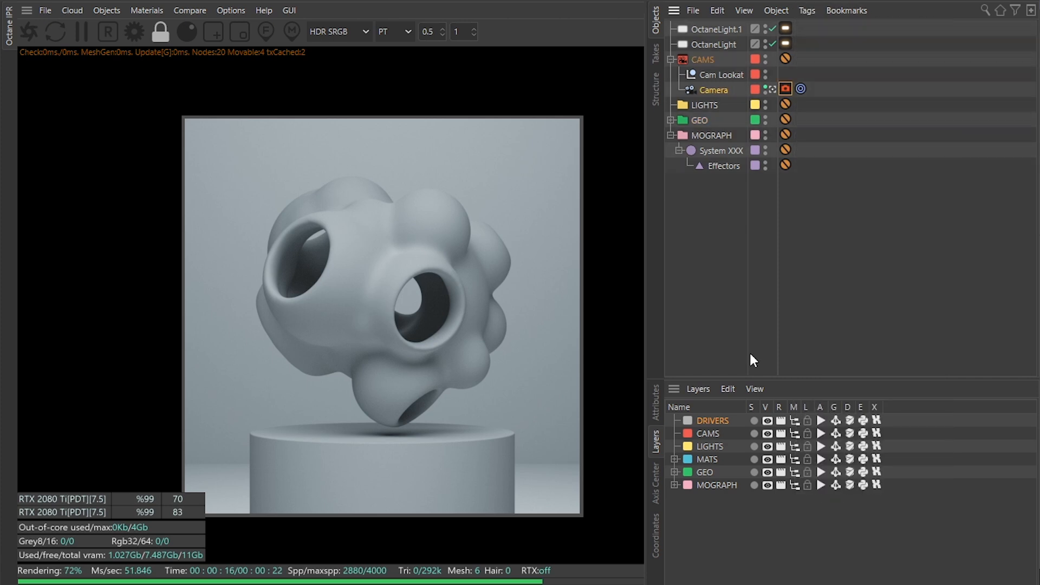
click(654, 409)
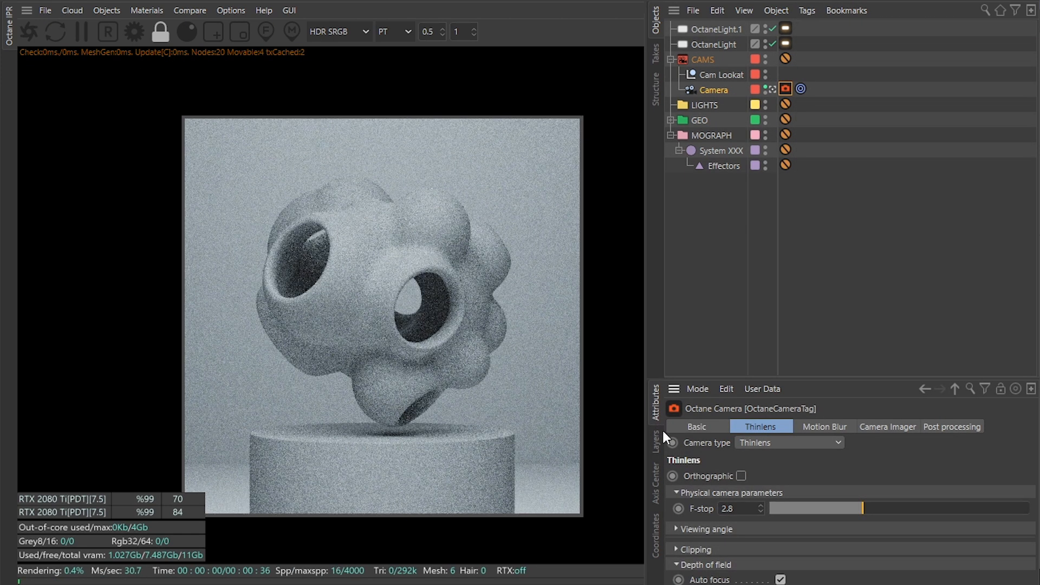
double_click(745, 510)
text(4)
key(Return)
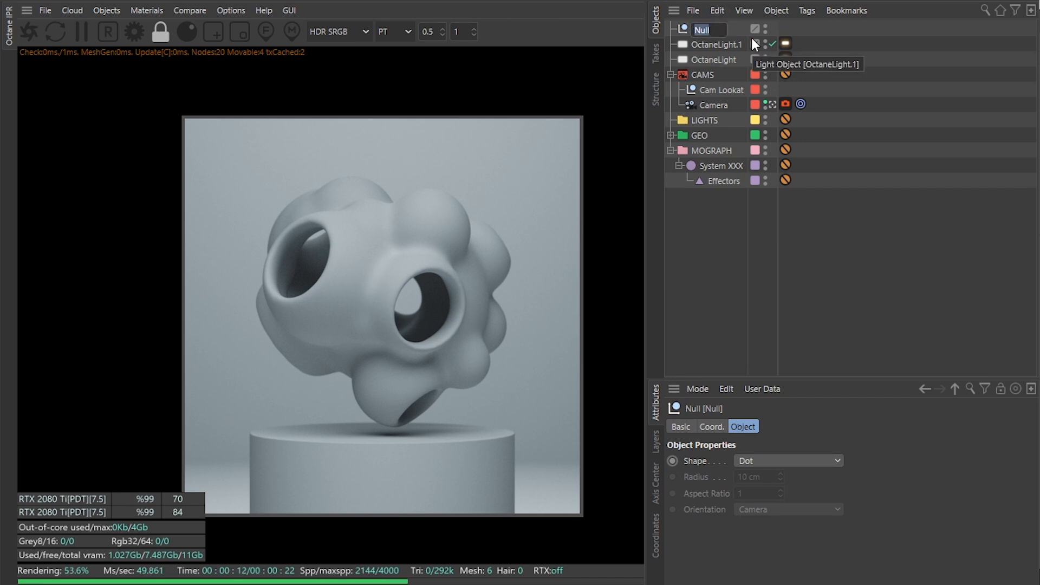
Rename the new null Focus and display it as a Triangle with a 1 cm radius
text(Focus)
key(Return)
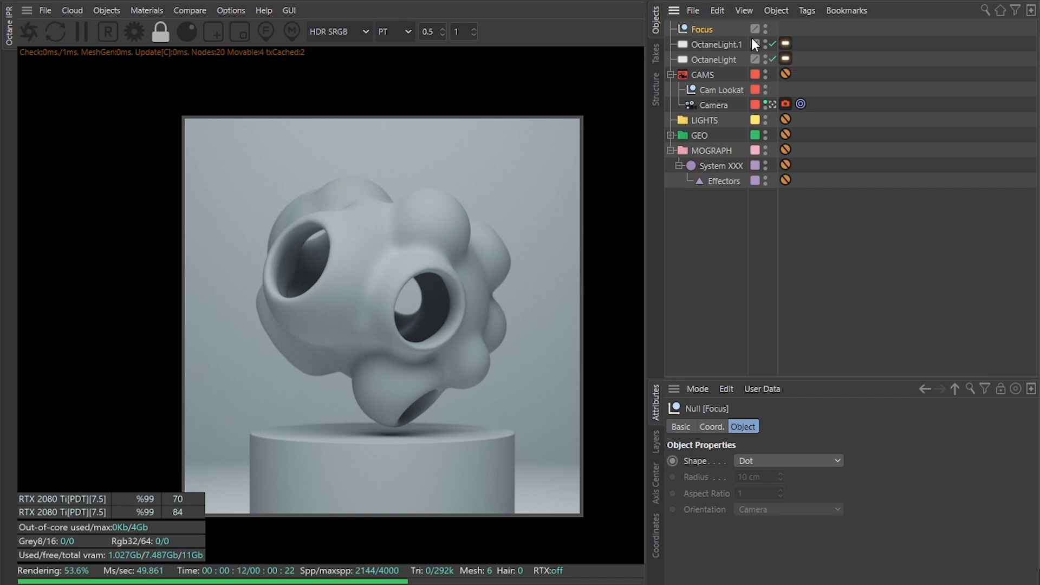
click(797, 459)
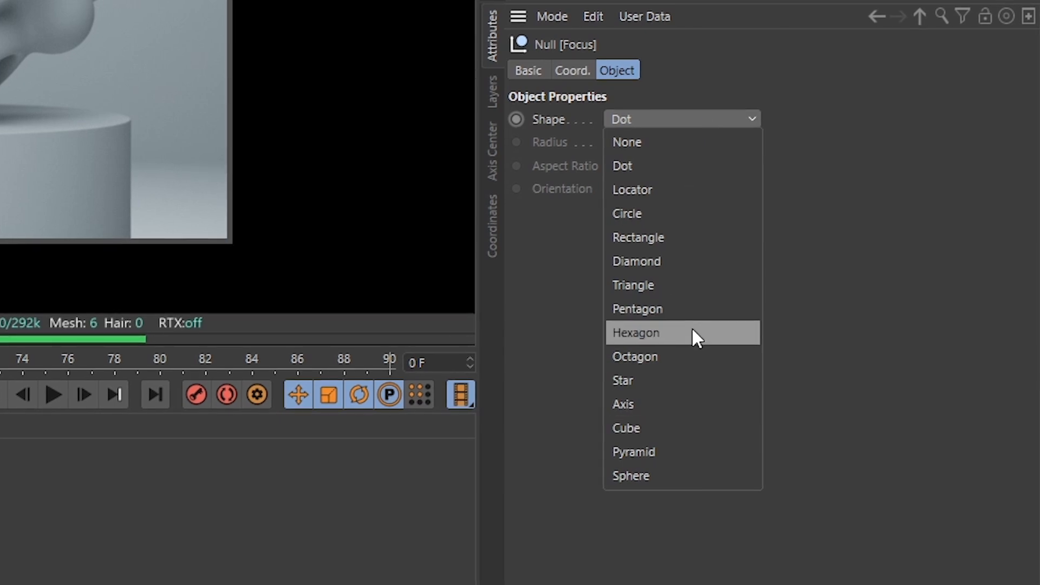
click(686, 285)
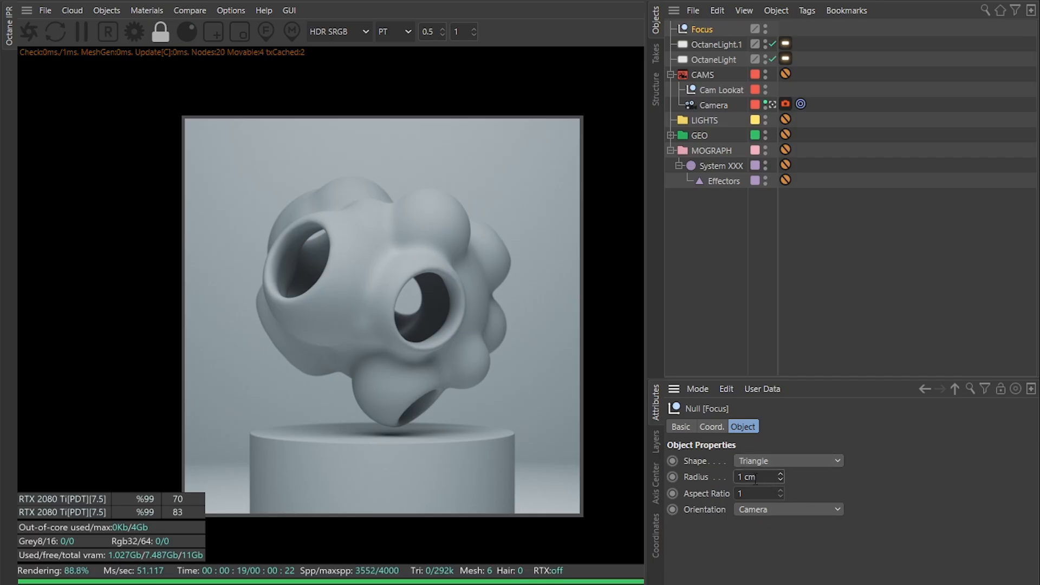
click(755, 479)
key(Return)
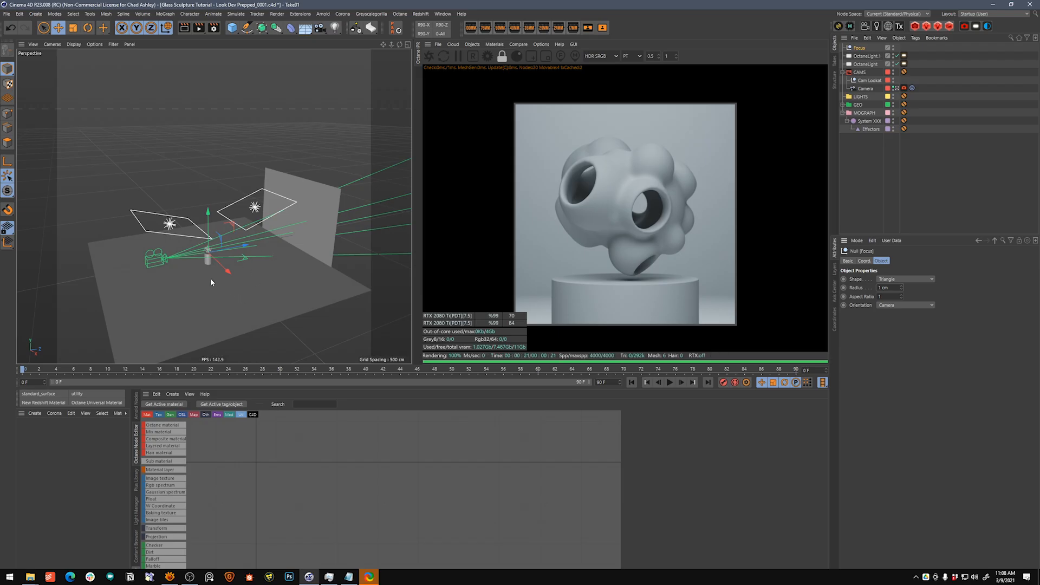
Move the Focus null up from the floor to the front of the sculpture above the pedestal
alt+right_drag(211, 279, 261, 198)
alt+middle_drag(275, 231, 322, 259)
drag(272, 198, 257, 200)
drag(228, 163, 226, 132)
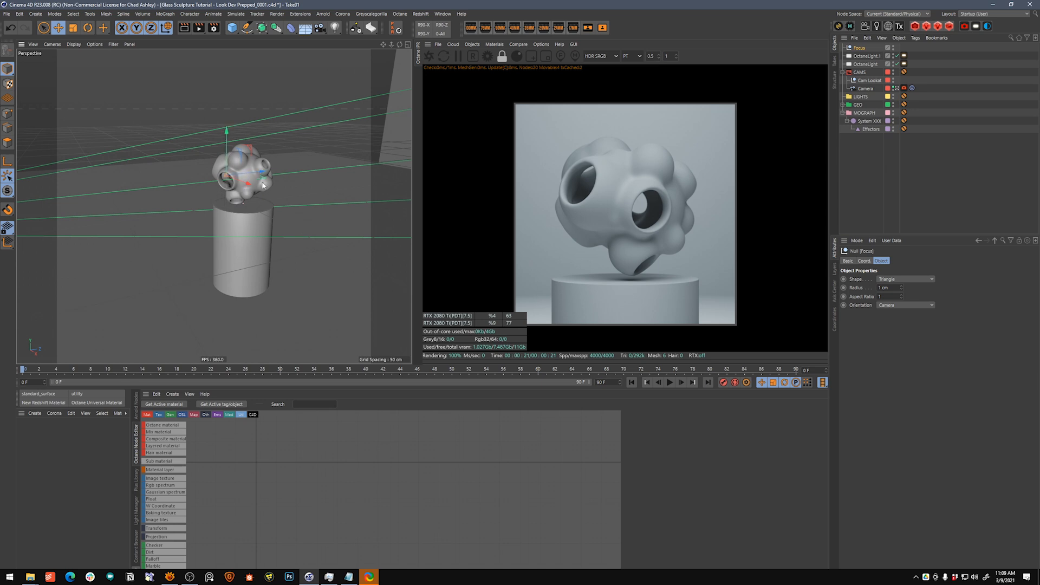
middle_click(292, 181)
middle_click(168, 161)
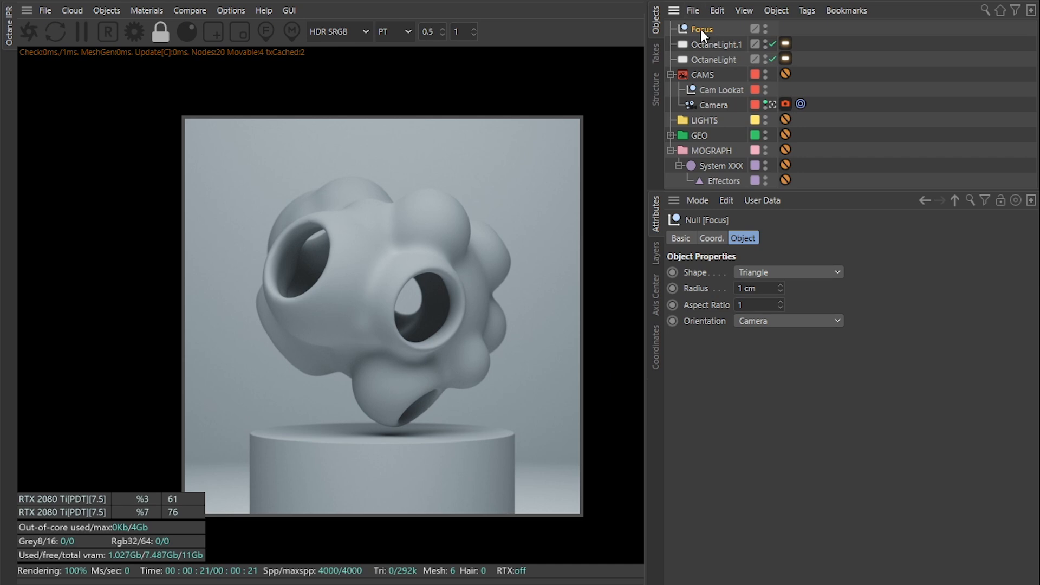
Place the Focus null inside the CAMS group and assign it as the Camera's Focus Object
drag(701, 29, 713, 93)
click(716, 105)
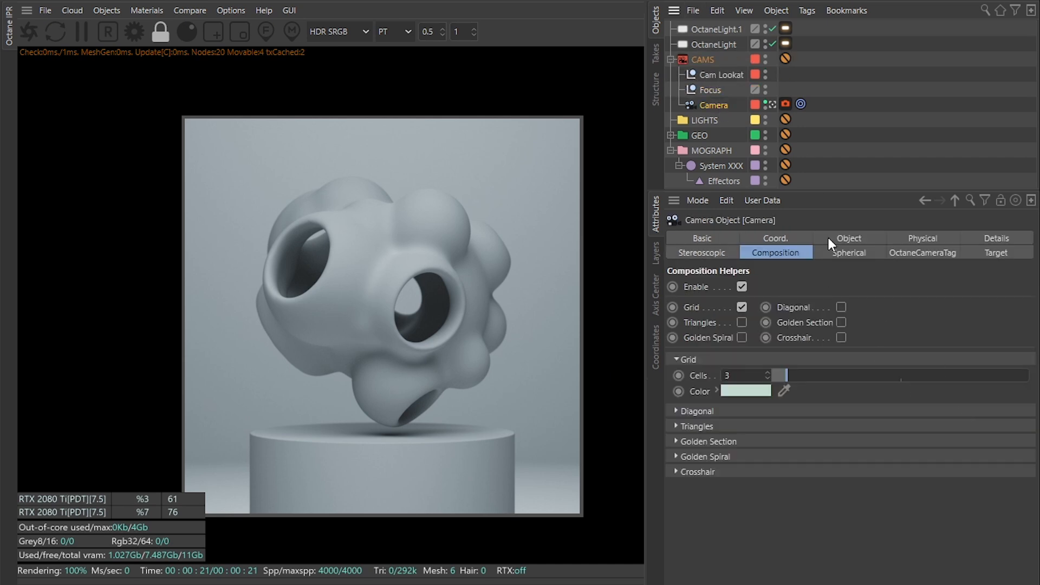
click(848, 239)
drag(706, 89, 896, 490)
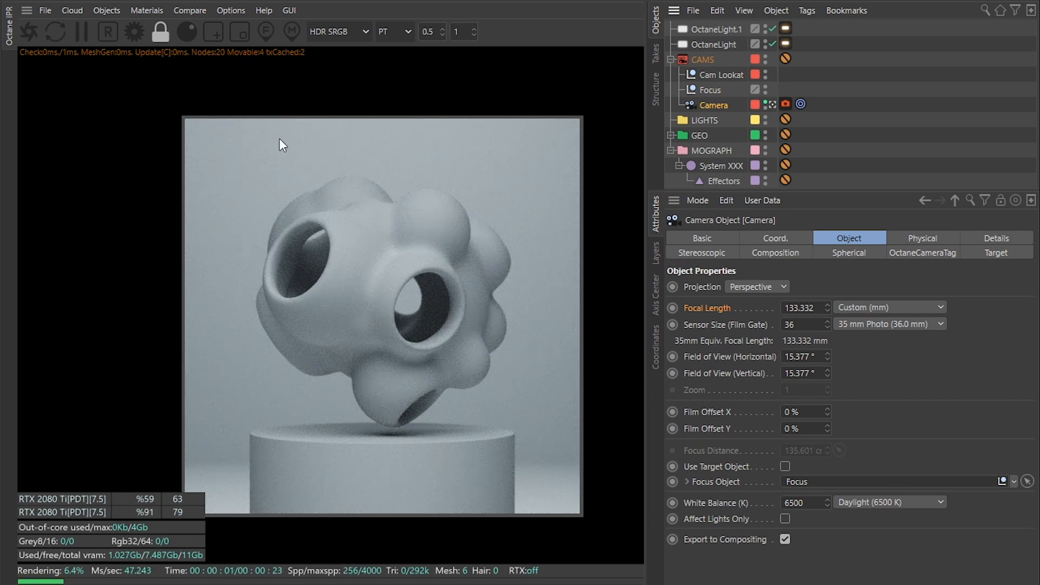
Enable the Focus null's display color and make it yellow with RGB 255, 255, 0
click(716, 91)
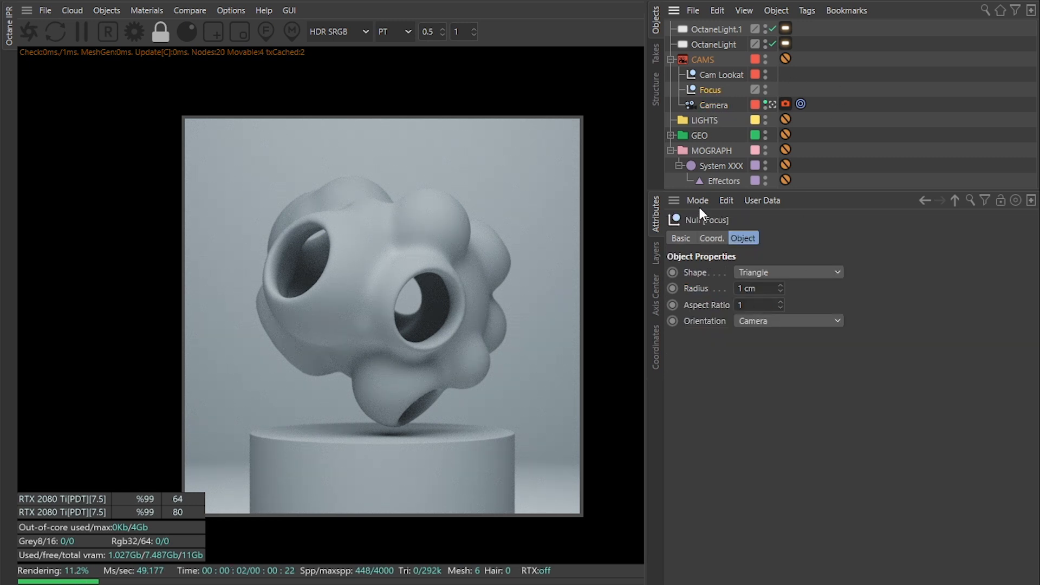
click(683, 239)
click(772, 364)
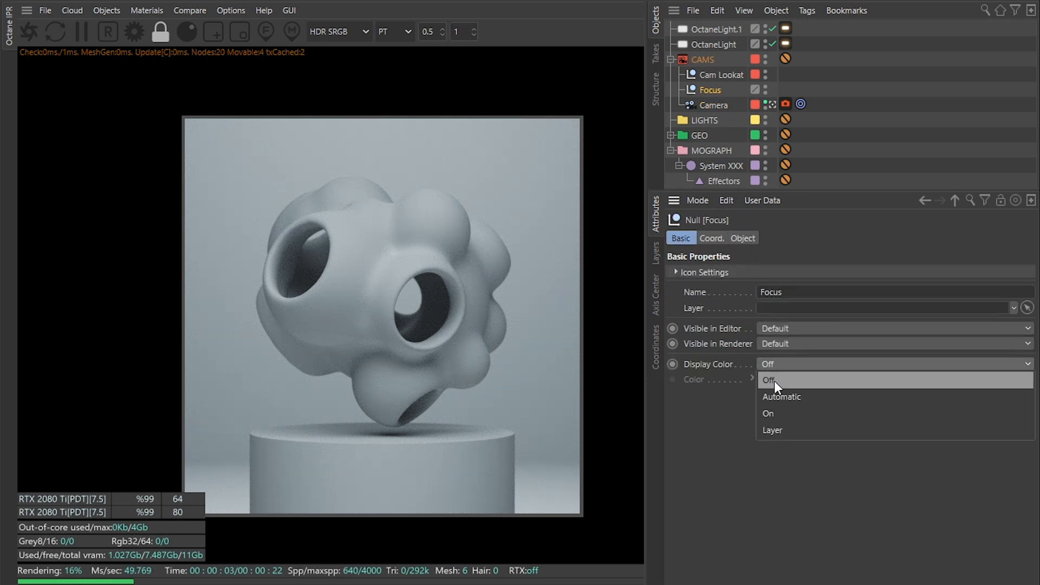
click(779, 412)
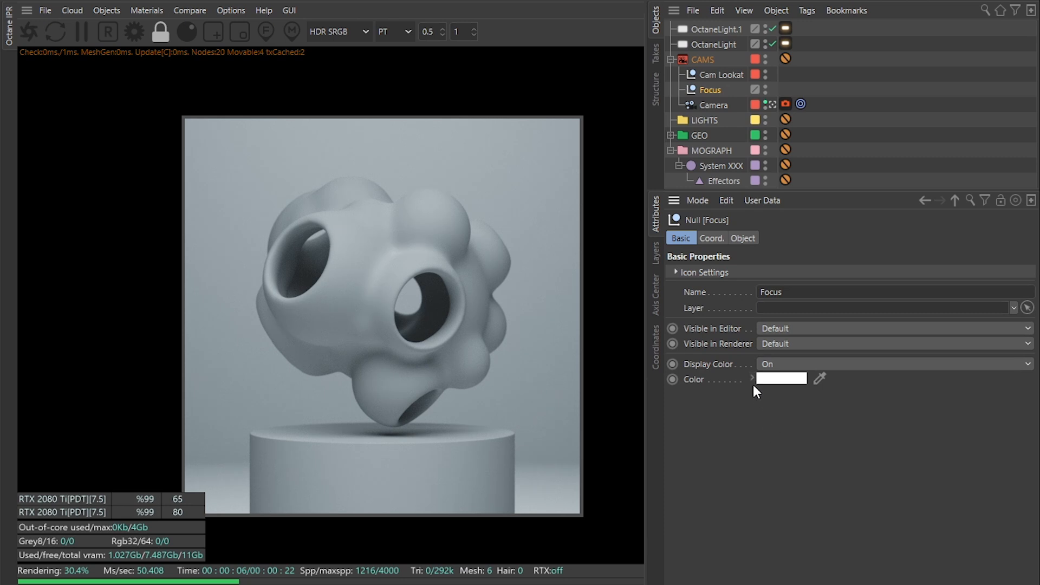
click(752, 379)
click(849, 419)
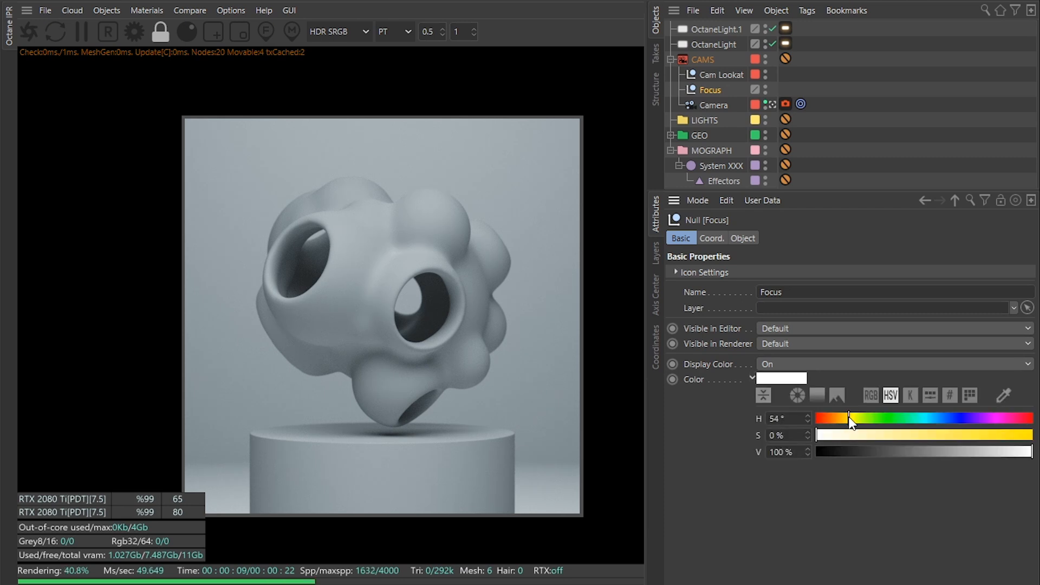
click(871, 396)
drag(837, 455, 802, 454)
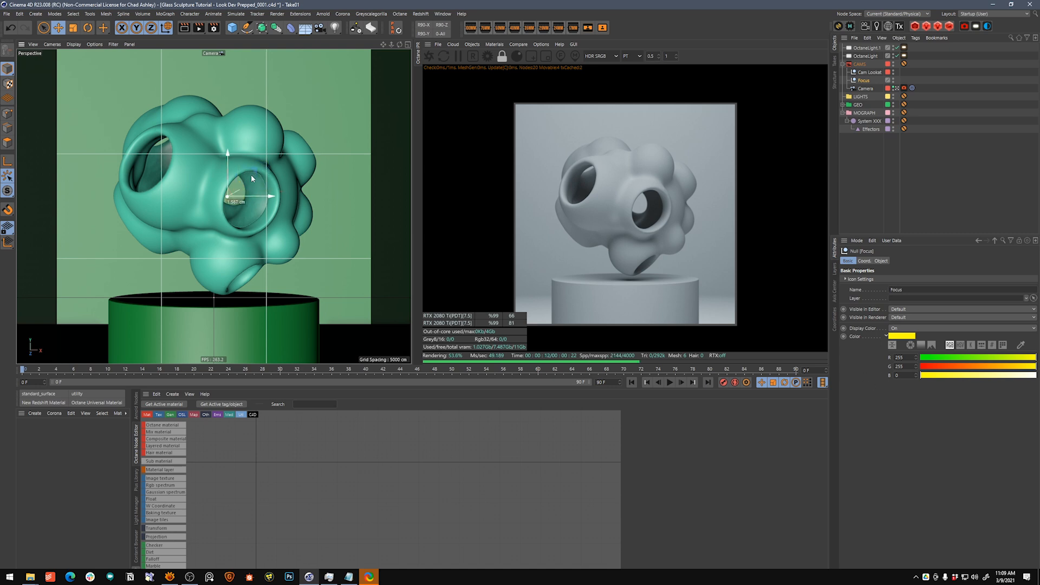
Adjust the Focus null's depth in the Right view so it sits at the sculpture's front edge facing the camera
middle_click(259, 175)
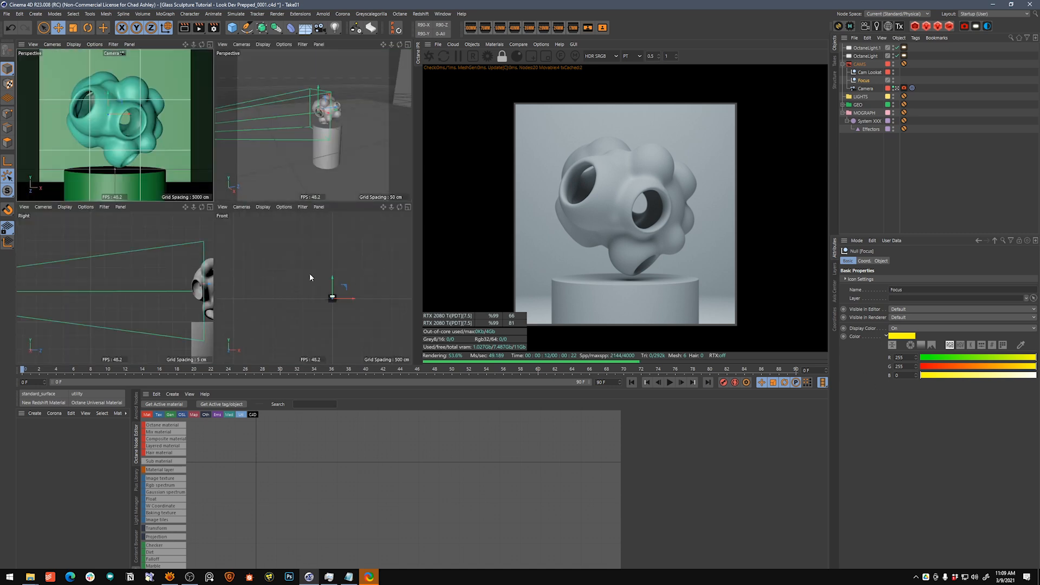
middle_click(194, 293)
alt+middle_drag(388, 261, 218, 297)
alt+right_drag(219, 297, 299, 241)
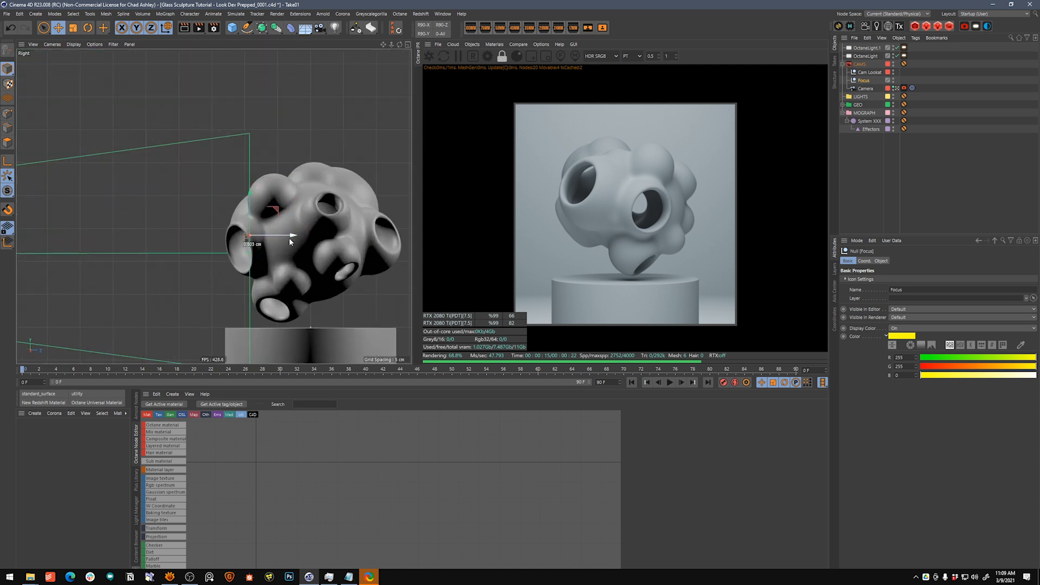
middle_click(275, 240)
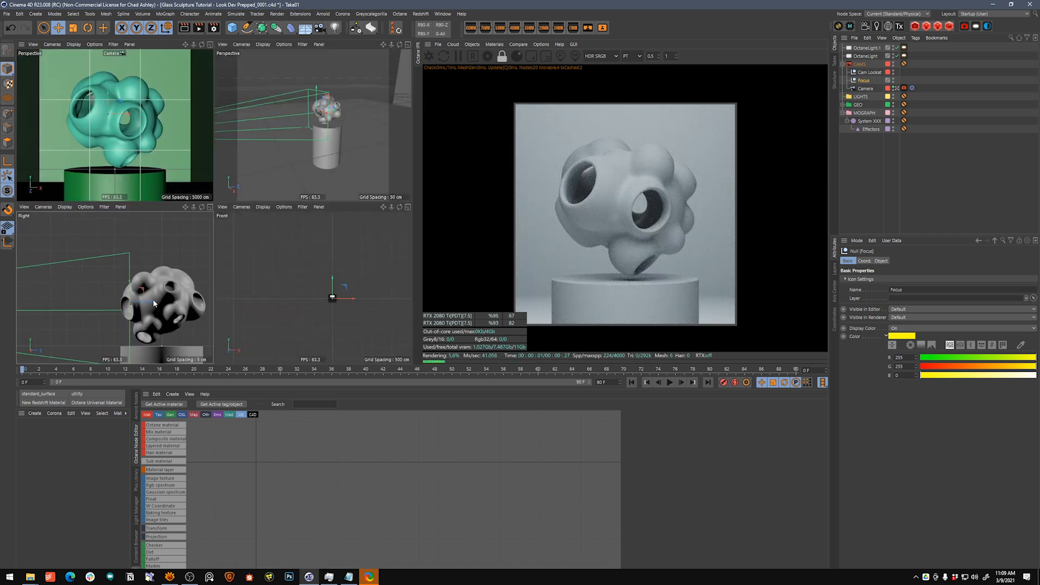
drag(145, 303, 139, 304)
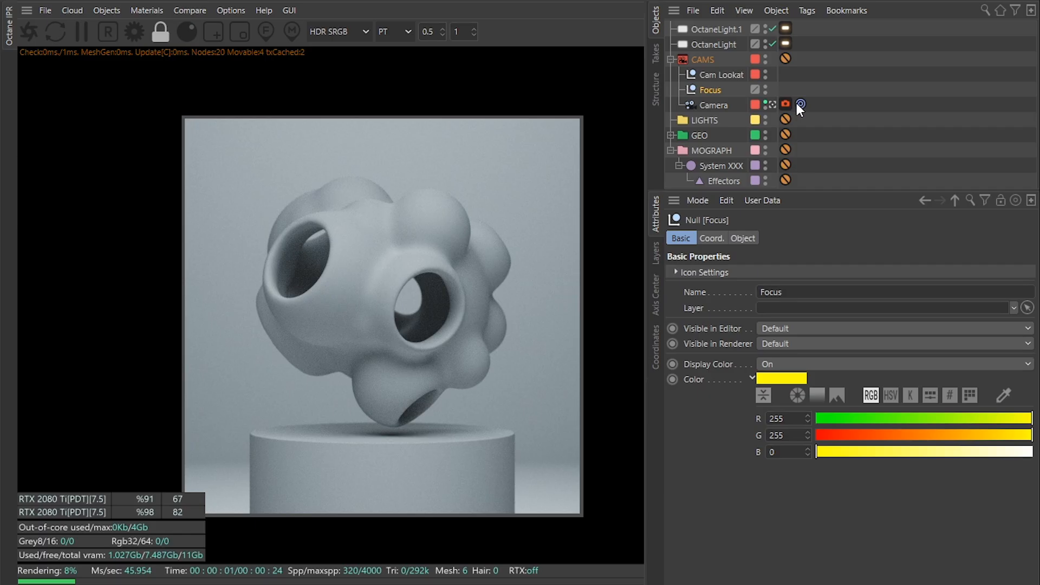
Set the F-stop in the Camera's Octane camera tag to 3
click(784, 104)
drag(744, 320, 700, 332)
text(3)
key(Return)
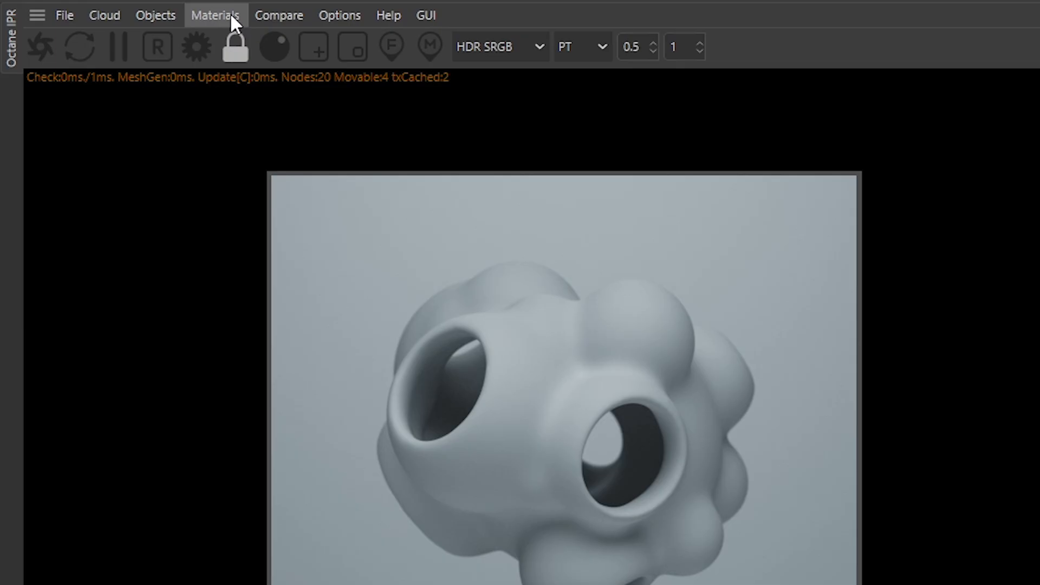
Create an Octane Universal Material for the sculpture
click(498, 44)
mouse_move(511, 80)
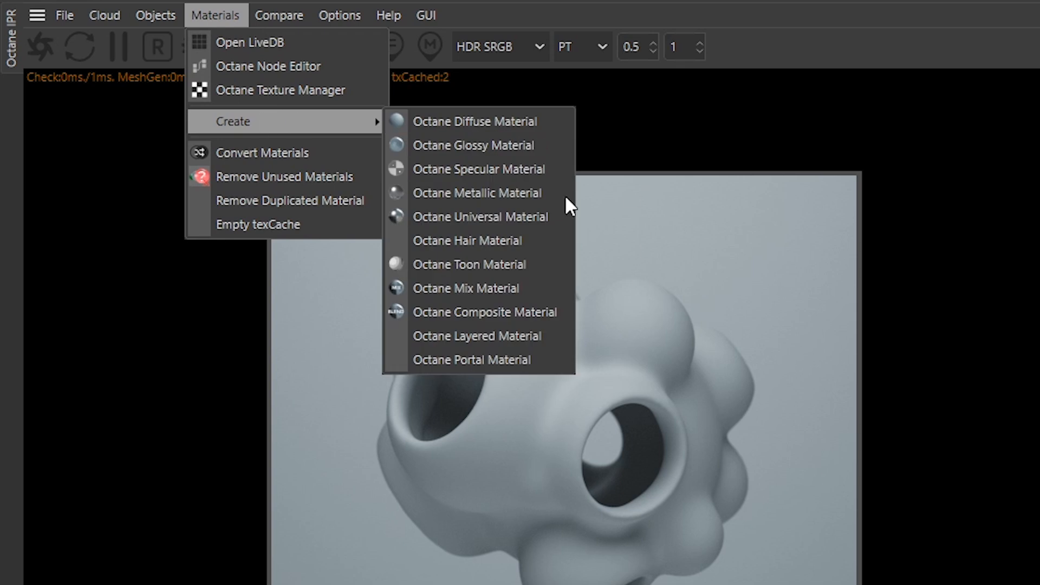
click(535, 216)
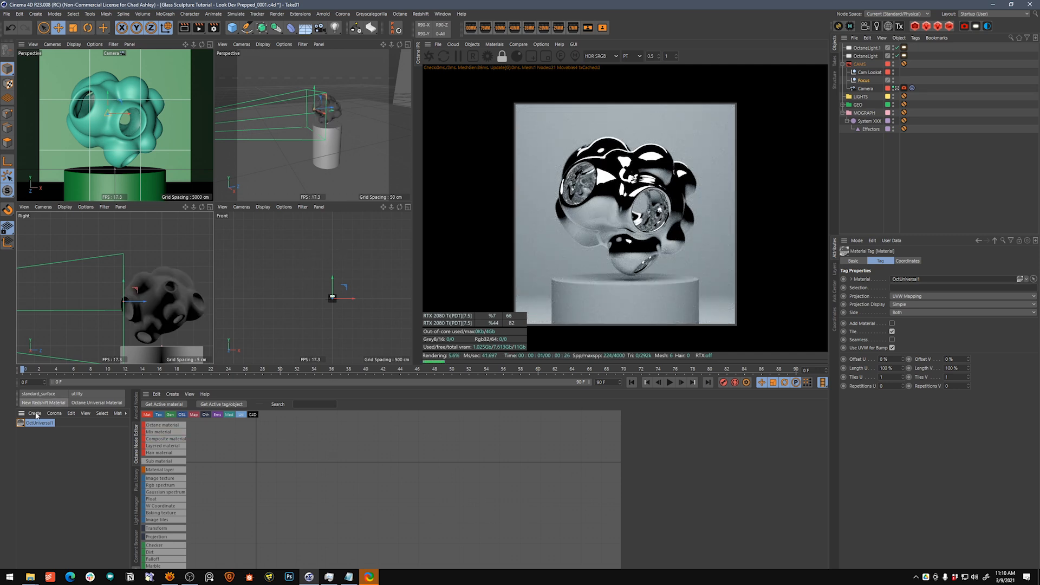
Load the universal material into the Octane Node Editor and enlarge the editor area around its node
click(163, 404)
drag(298, 494, 489, 430)
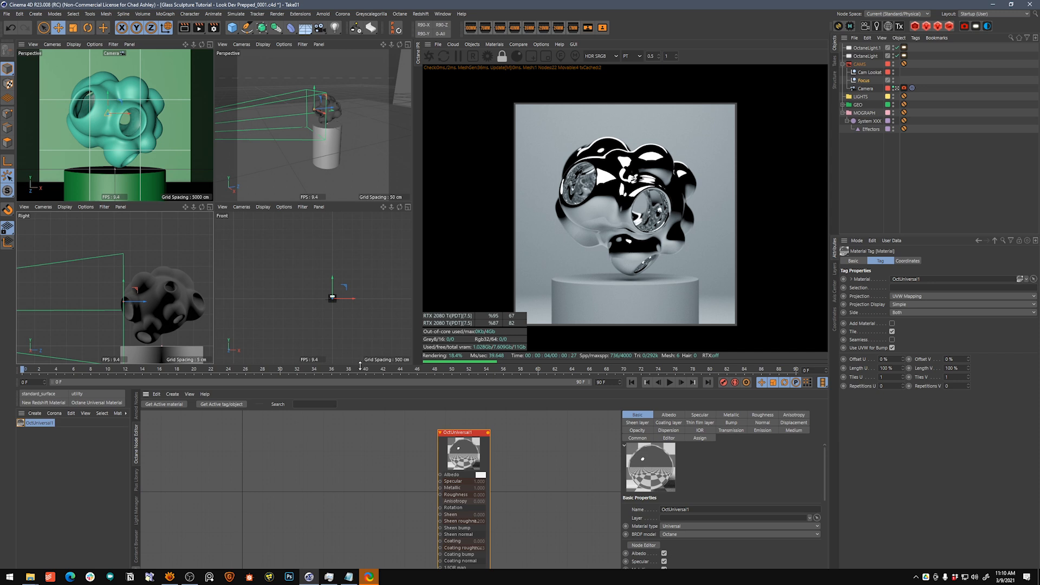
drag(360, 364, 360, 315)
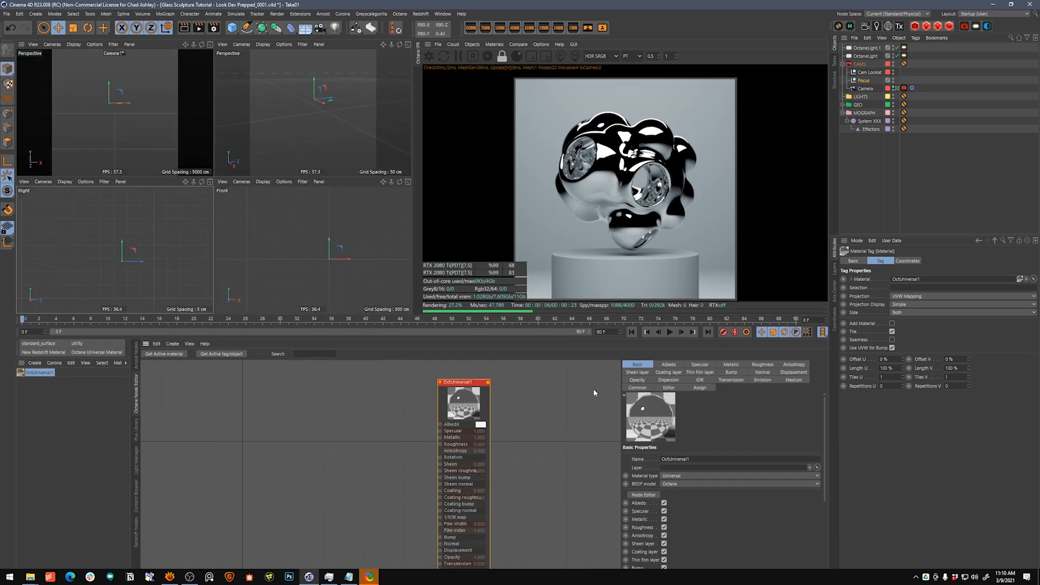
middle_drag(548, 441, 523, 432)
drag(444, 376, 447, 377)
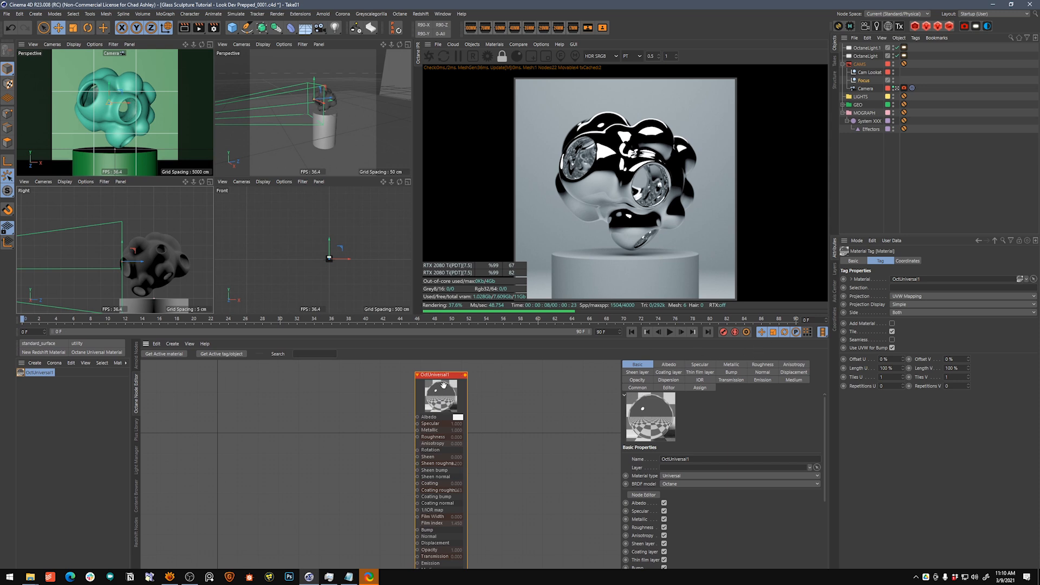
Make the material clear glass with metallic 0, a white Specular transmission color and a black albedo color
click(731, 366)
drag(738, 456, 557, 454)
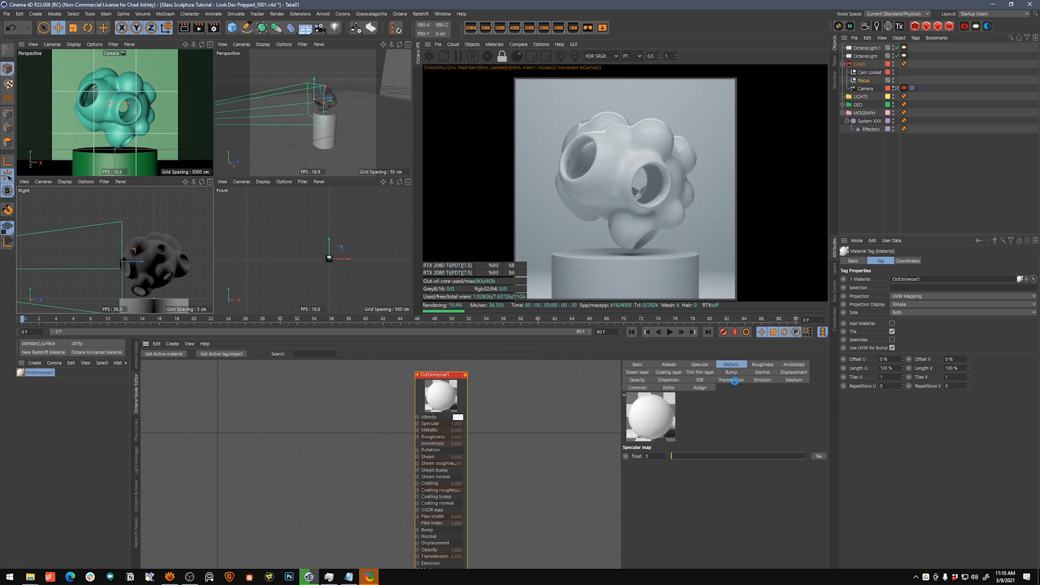
click(731, 380)
click(679, 485)
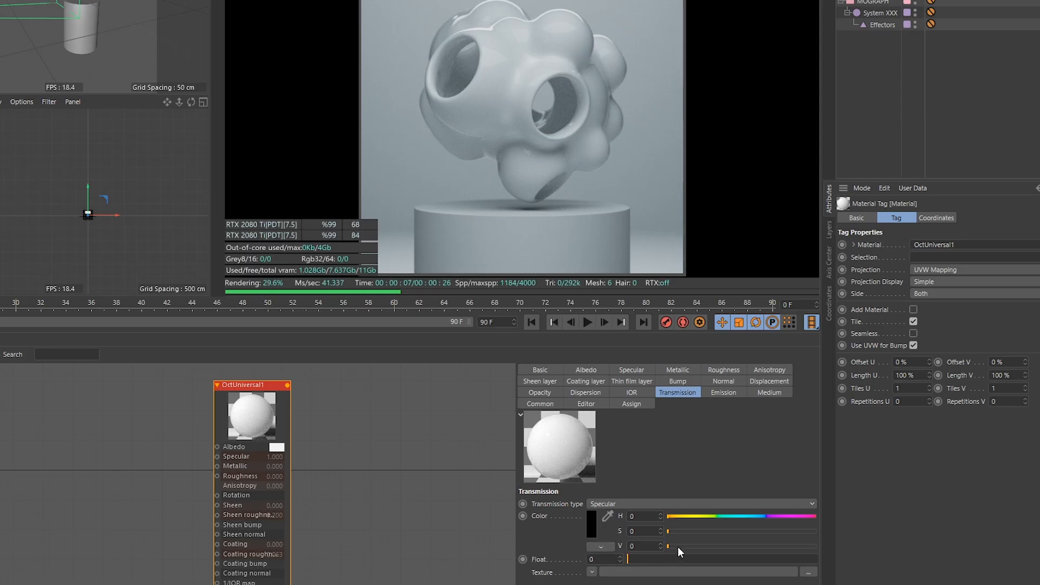
drag(678, 546, 857, 541)
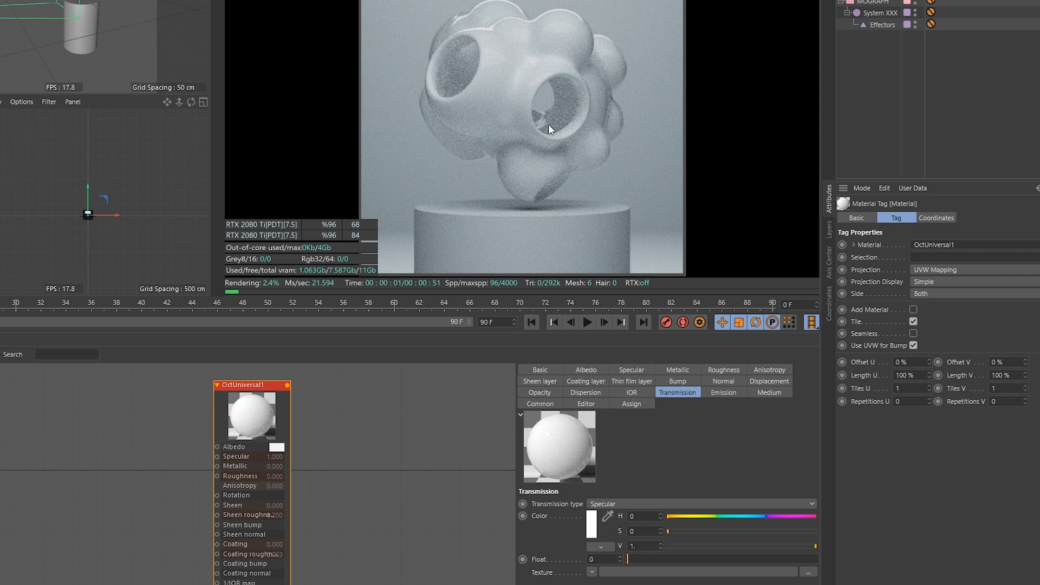
click(590, 370)
drag(667, 534, 593, 536)
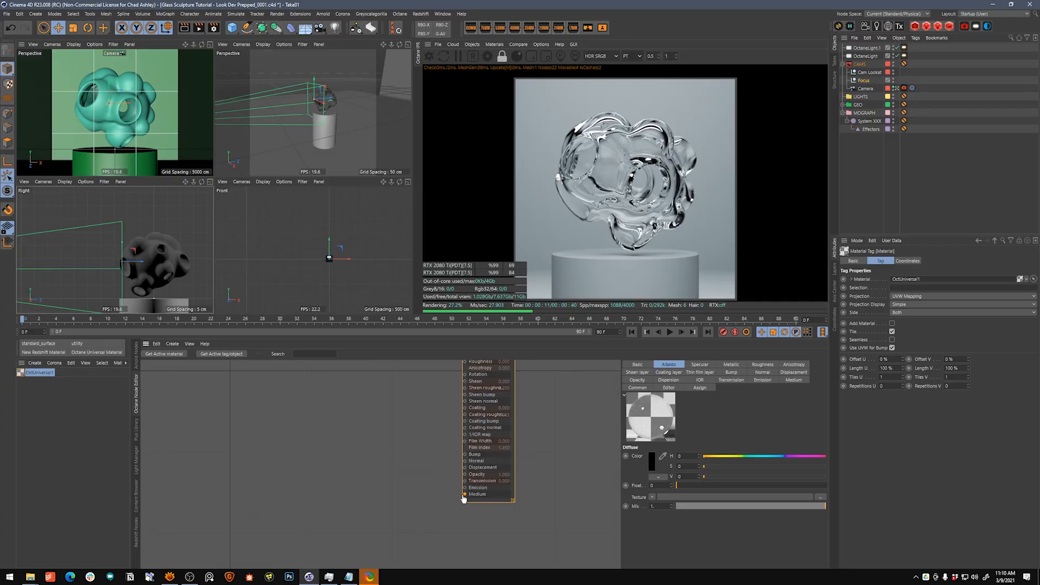
Connect an Absorption medium to the material's Medium input and feed a Gaussian spectrum node into its Absorption input
drag(463, 494, 411, 491)
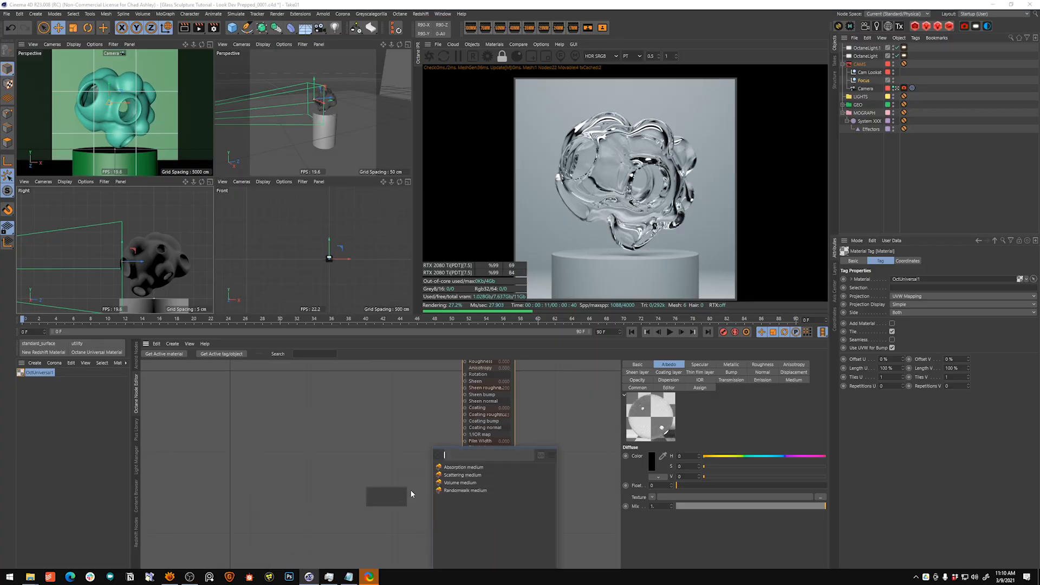
click(461, 468)
drag(375, 509, 345, 507)
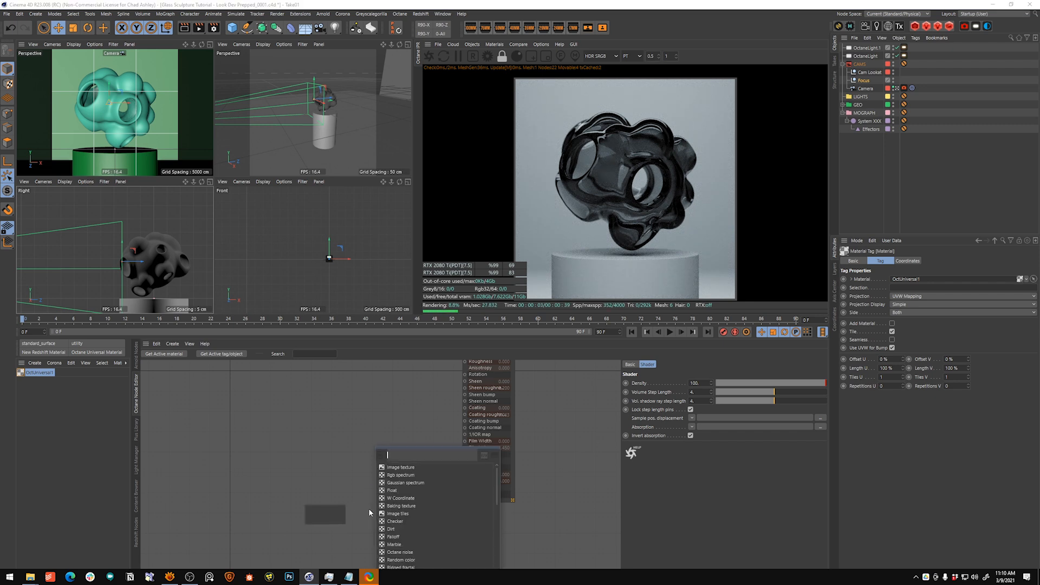
click(405, 482)
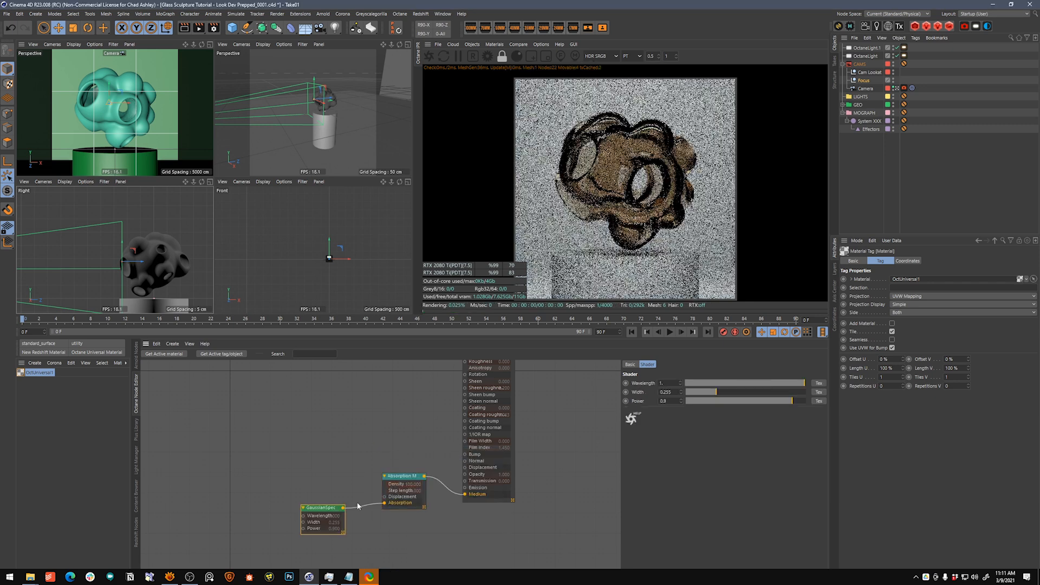
drag(326, 507, 347, 496)
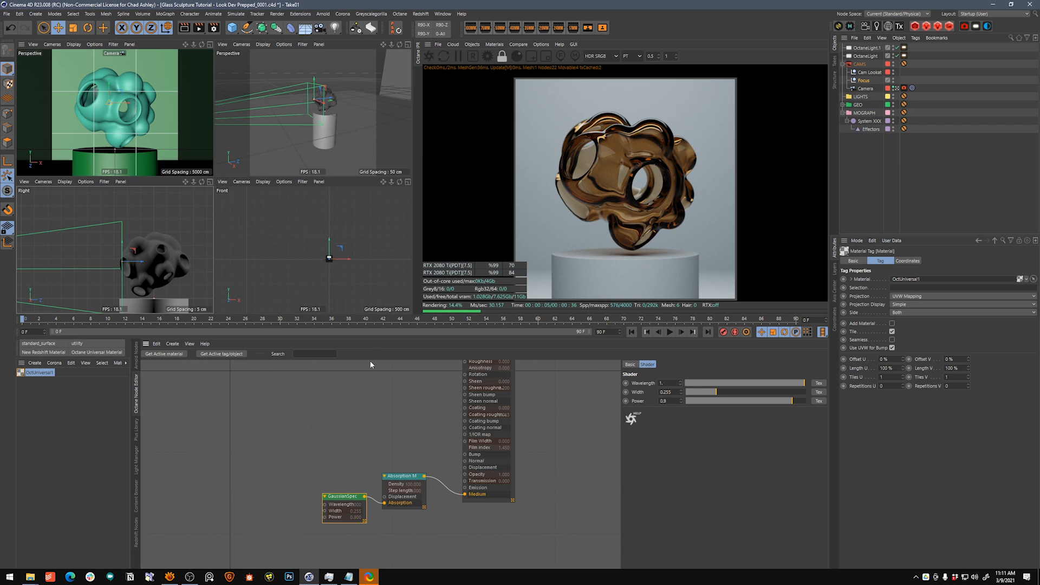
Set the Gaussian spectrum node's wavelength to 0.4 to tint the glass green
double_click(662, 382)
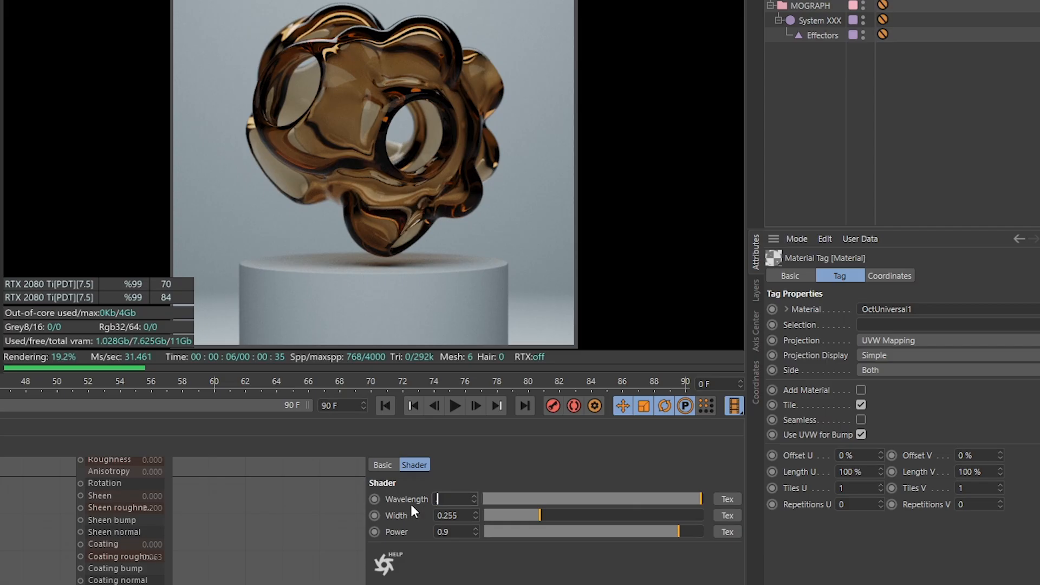
text(0.4)
key(Return)
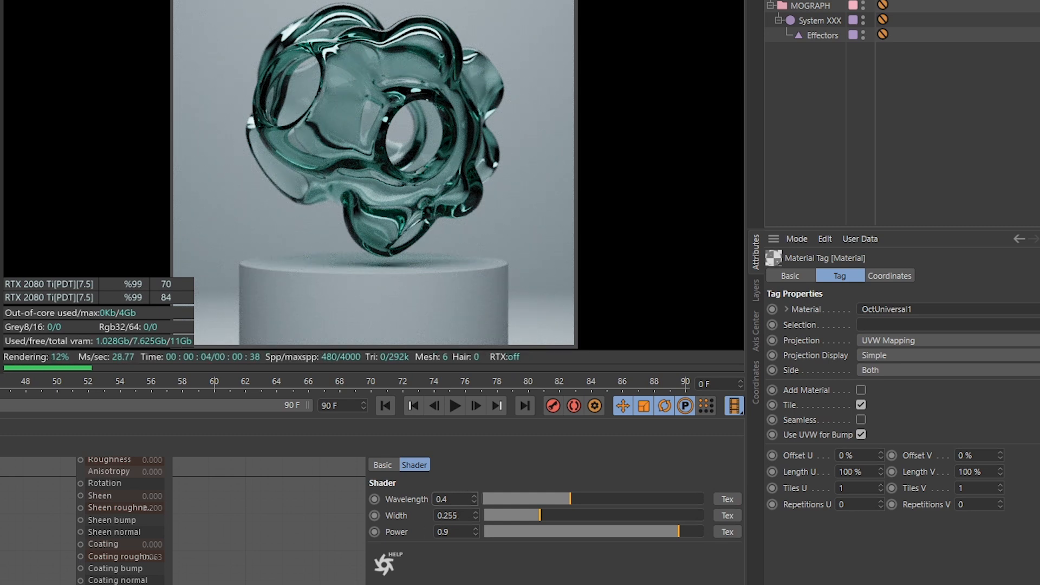
Set the density of the Absorption medium to 40
click(33, 584)
double_click(508, 500)
text(100.)
key(Return)
double_click(510, 499)
text(40)
key(Return)
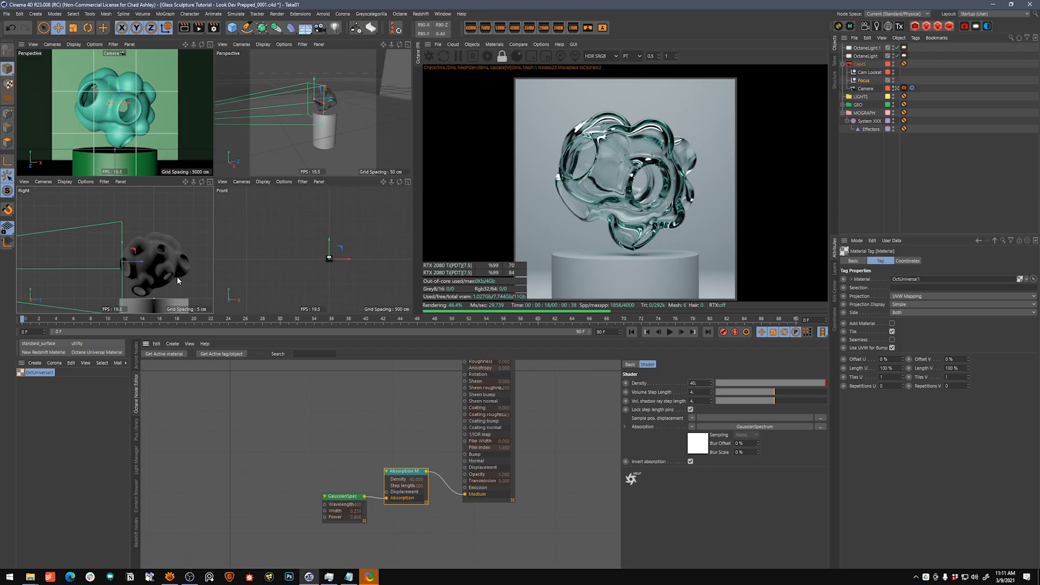
With OctaneLight.1 disabled, tilt OctaneLight more steeply toward the sculpture and shift it slightly in the Right view
click(897, 49)
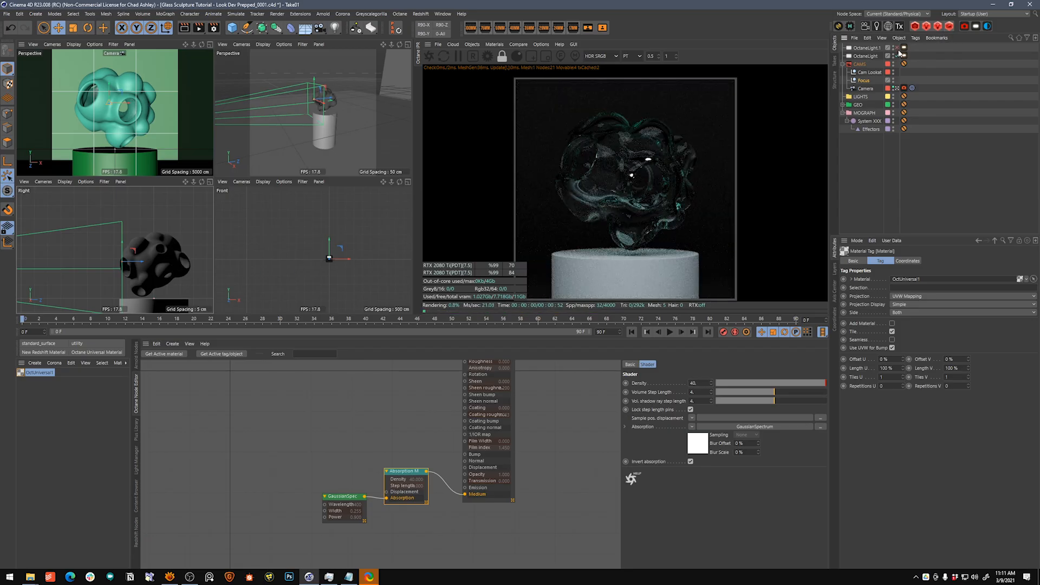
click(867, 57)
middle_click(165, 276)
alt+right_drag(316, 217, 265, 270)
alt+middle_drag(266, 214, 318, 214)
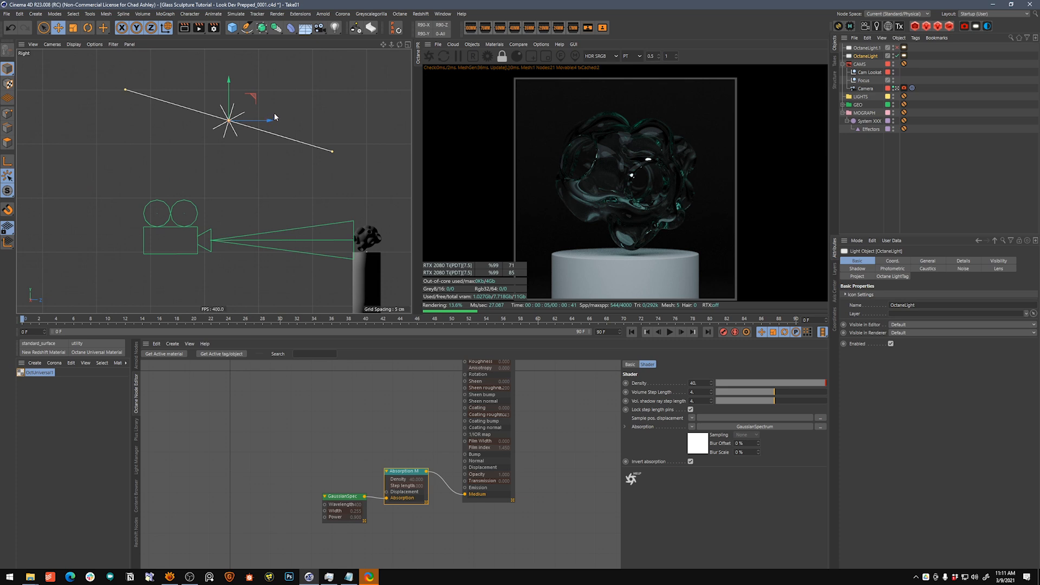
key(r)
drag(255, 110, 258, 124)
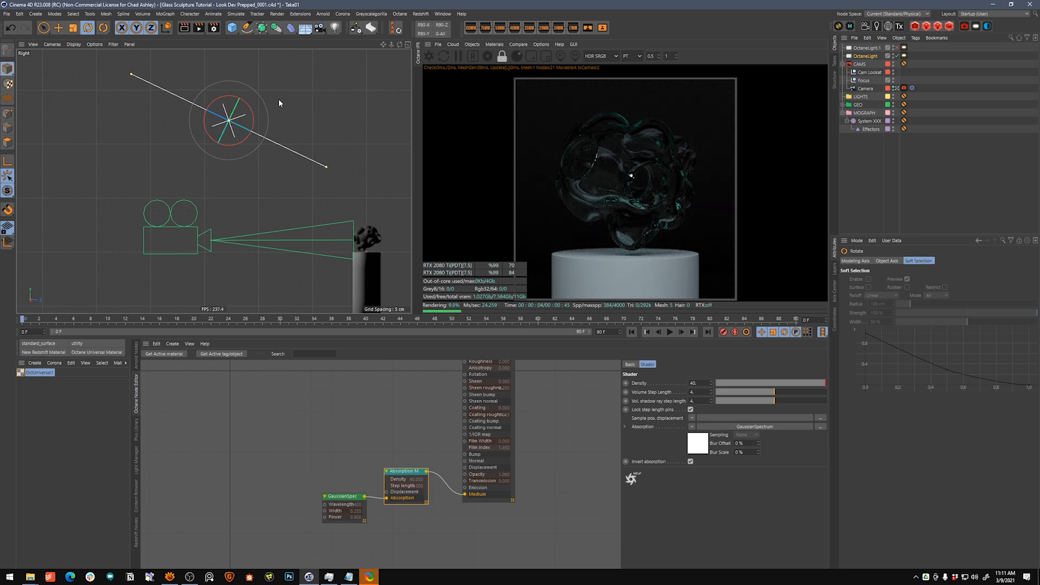
key(e)
drag(253, 98, 260, 90)
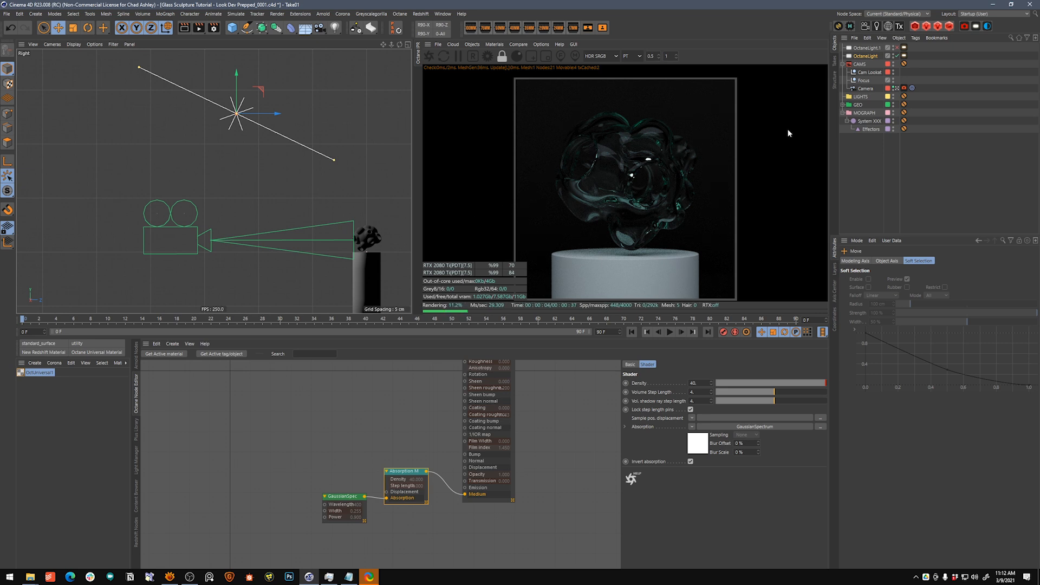
Enable OctaneLight.1 in place of OctaneLight and move it higher and closer to the camera in the perspective view
click(897, 47)
click(897, 56)
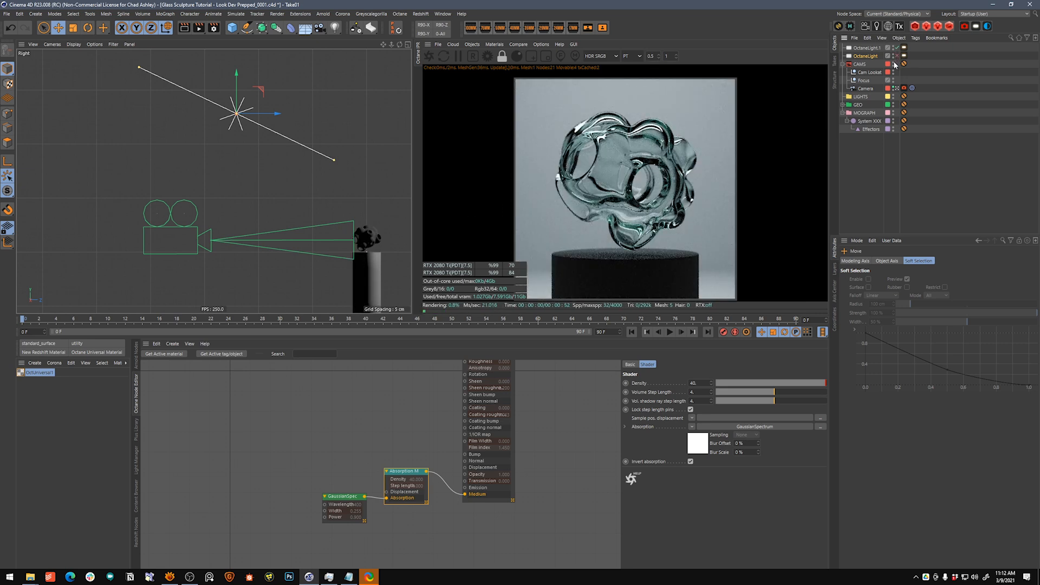
middle_click(283, 202)
middle_click(311, 164)
alt+right_drag(312, 164, 288, 211)
alt+drag(289, 212, 232, 192)
scroll(323, 182, up, 5)
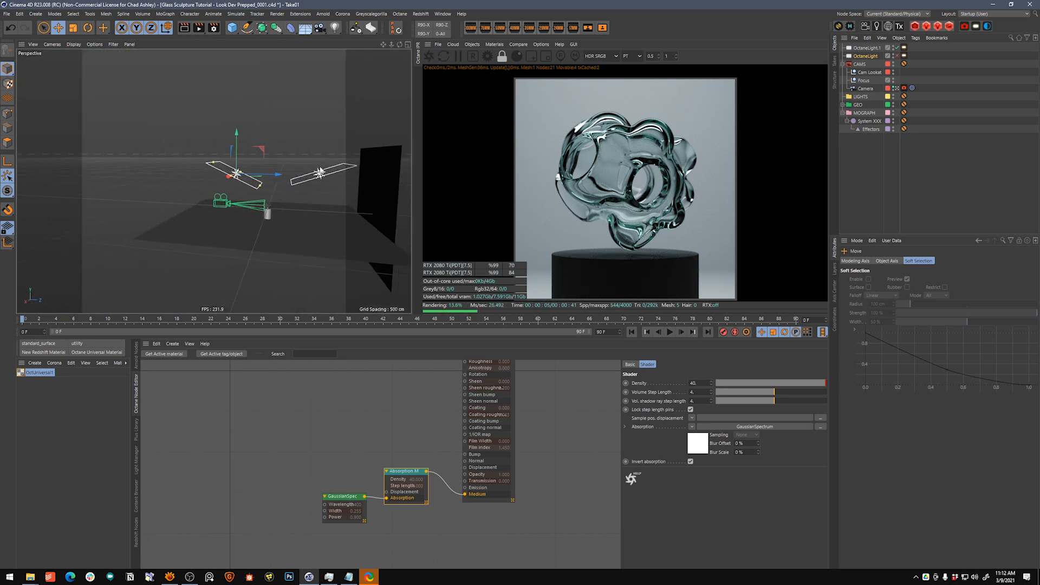
click(321, 176)
drag(362, 170, 342, 139)
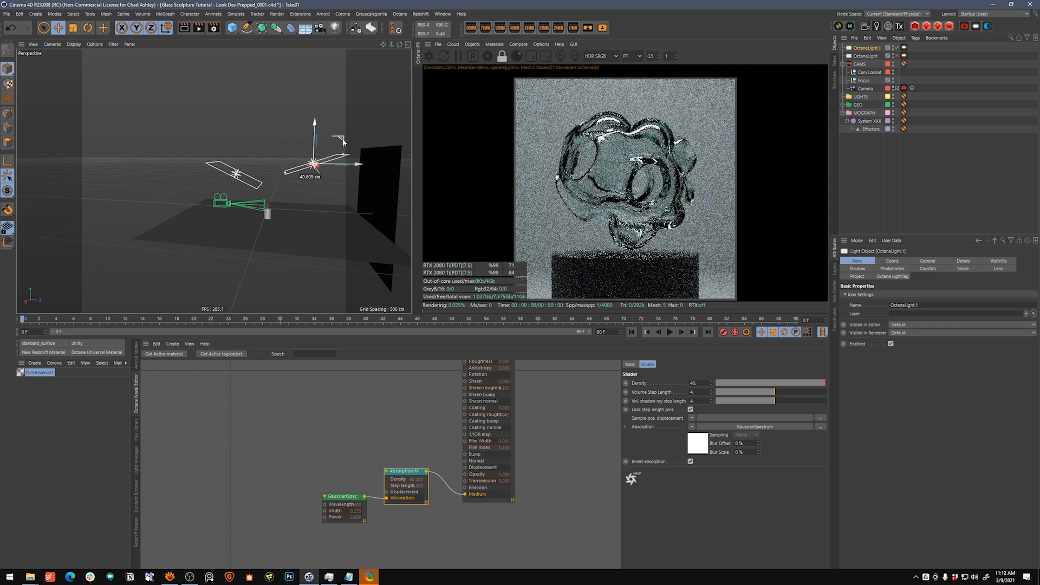
mouse_move(322, 206)
alt+mouse_down()
mouse_move(352, 209)
mouse_move(327, 219)
alt+mouse_up()
alt+middle_drag(328, 219, 299, 209)
drag(329, 153, 319, 142)
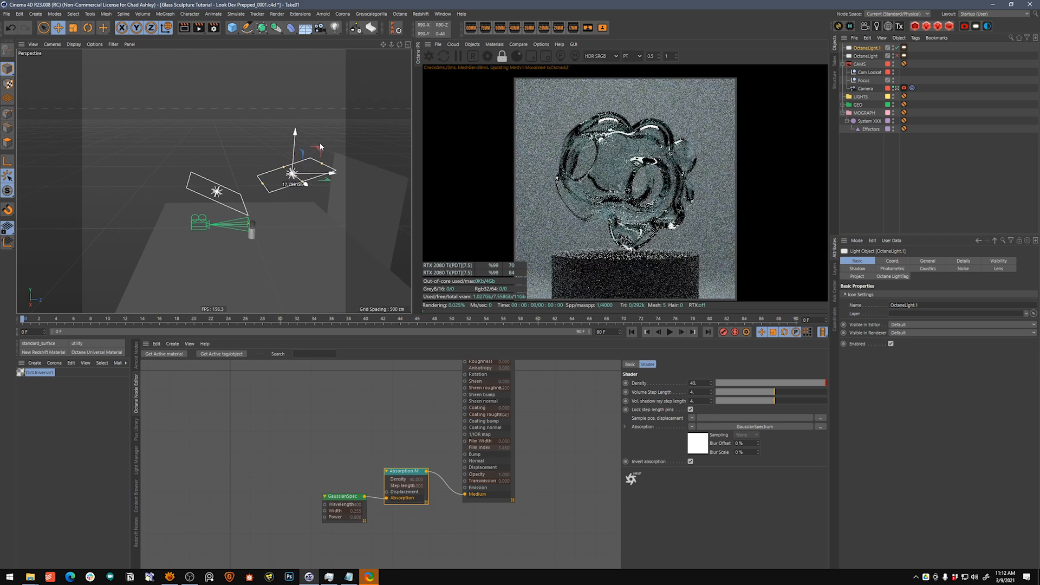
Scale OctaneLight.1 up slightly and have OctaneLight enabled alongside it
click(369, 249)
drag(390, 221, 289, 175)
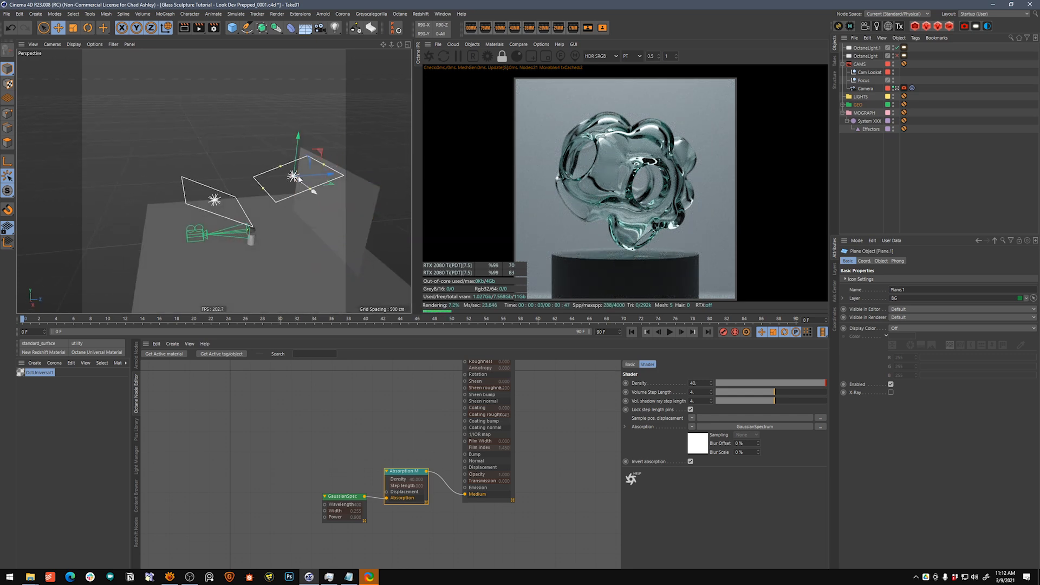
click(293, 176)
key(t)
drag(368, 190, 415, 124)
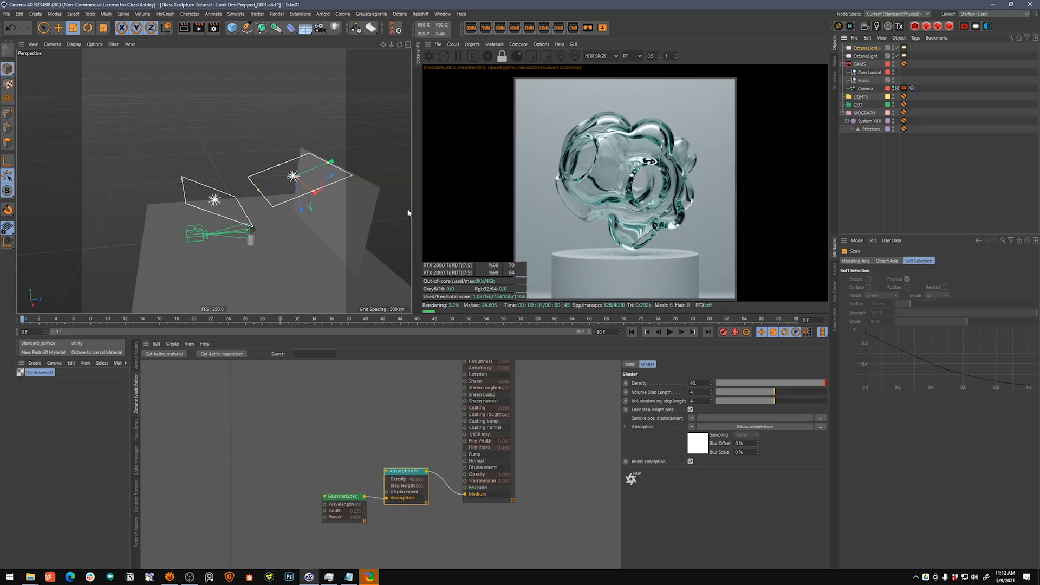
Select the back wall plane behind the lights and move it upward
click(360, 210)
alt+drag(395, 268, 314, 232)
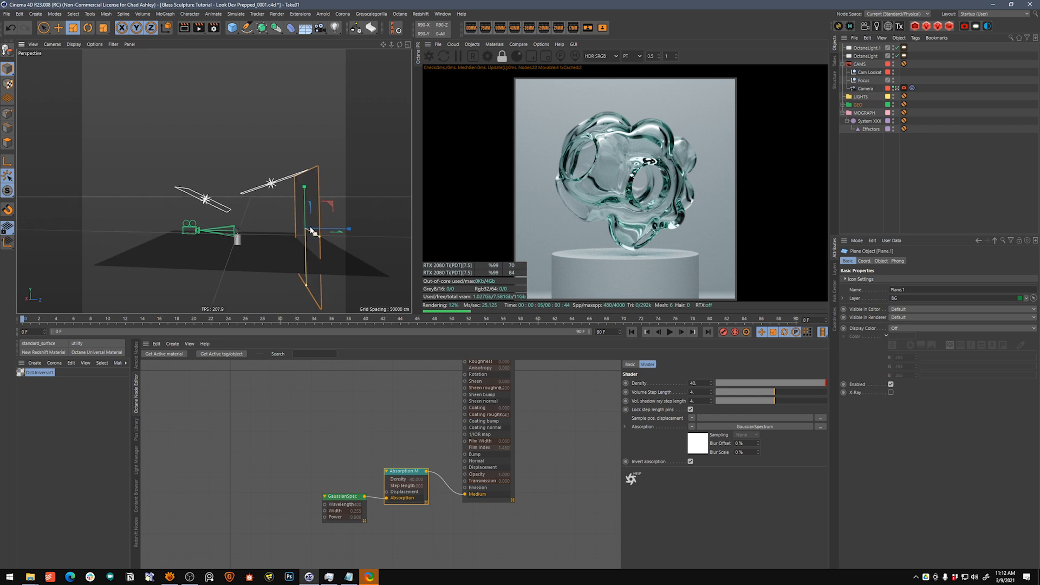
key(e)
alt+middle_drag(347, 222, 310, 224)
drag(296, 227, 268, 194)
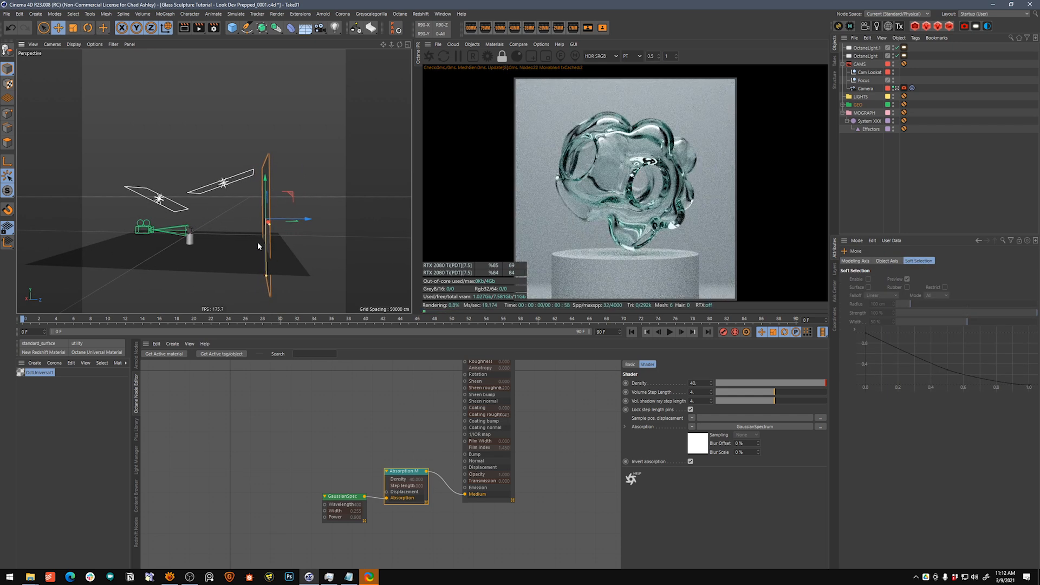
alt+drag(257, 243, 285, 254)
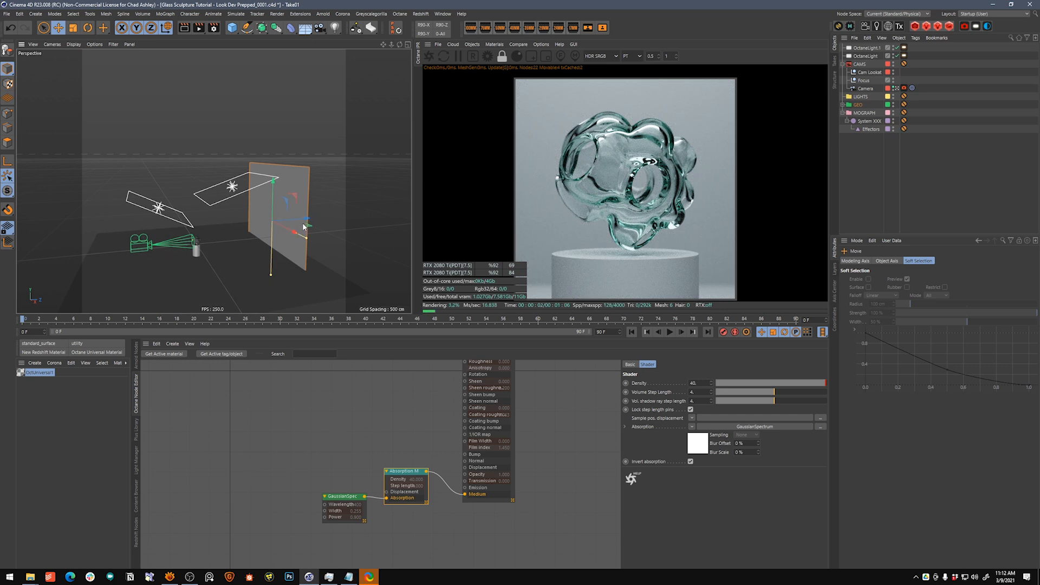
alt+drag(213, 181, 301, 231)
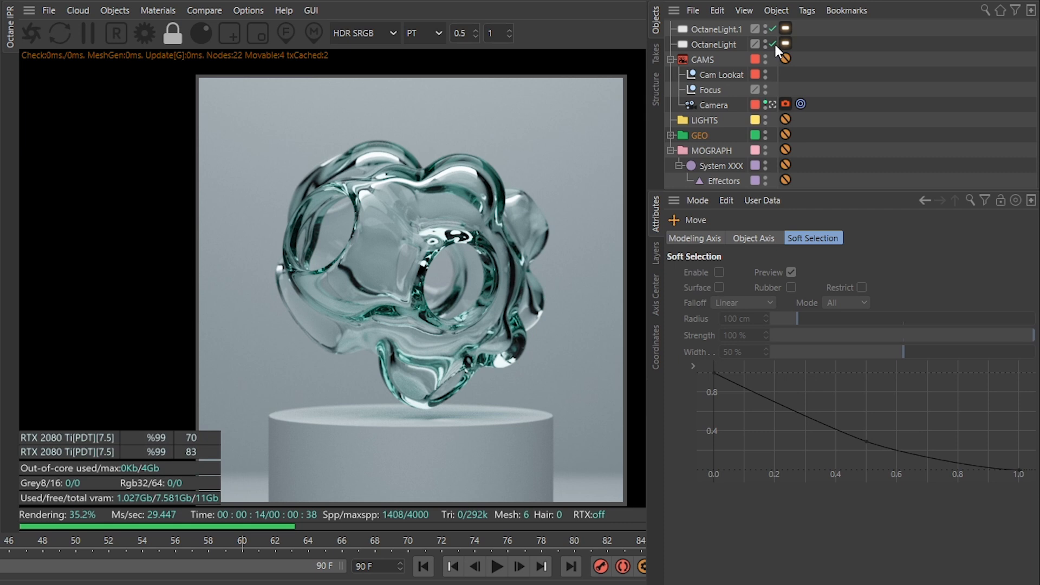
Leave the scene camera and view the whole set from outside with only OctaneLight enabled
click(897, 56)
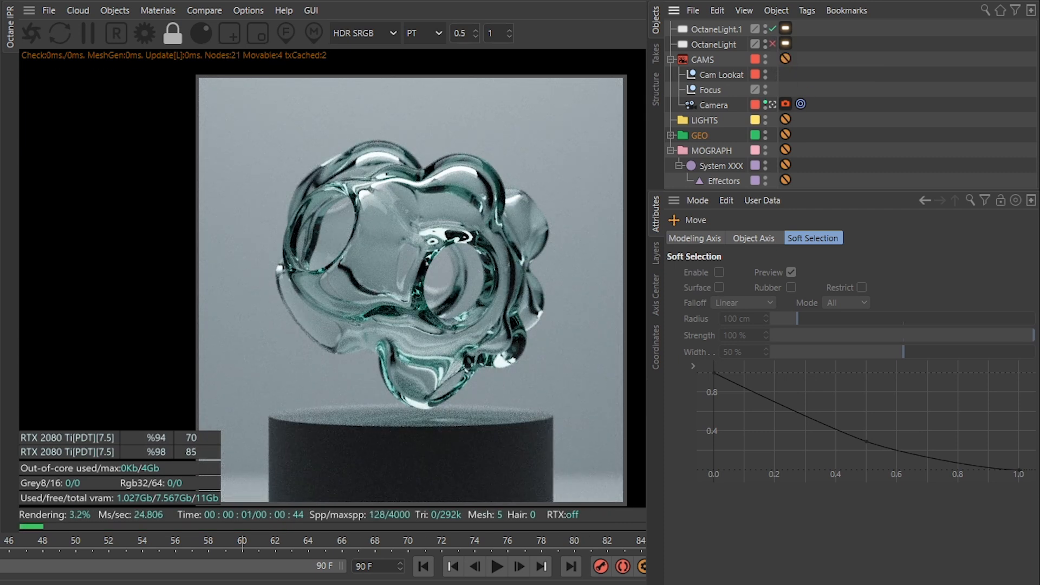
middle_click(281, 164)
middle_click(194, 148)
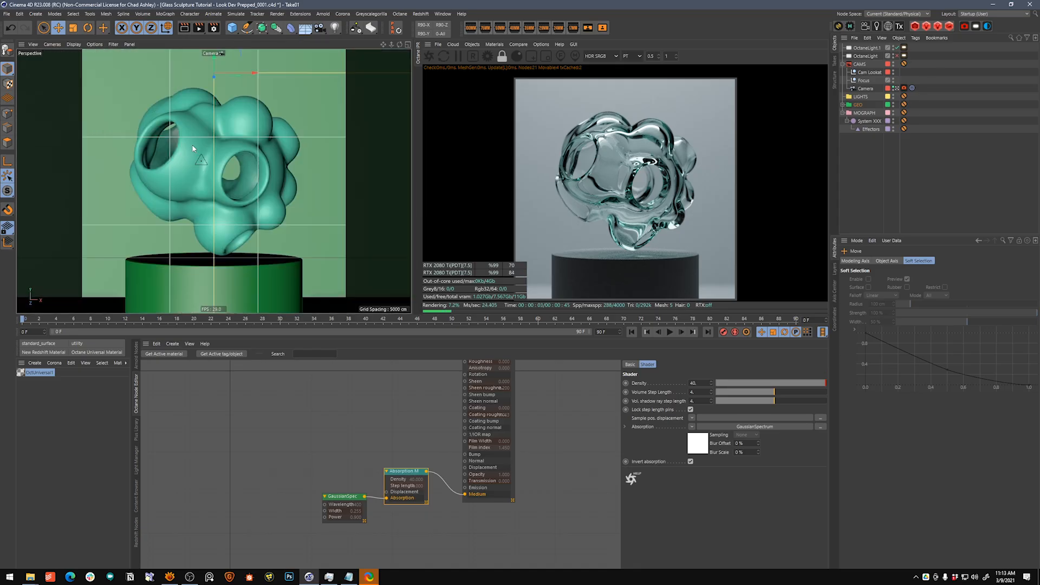
click(897, 88)
alt+drag(317, 359, 290, 320)
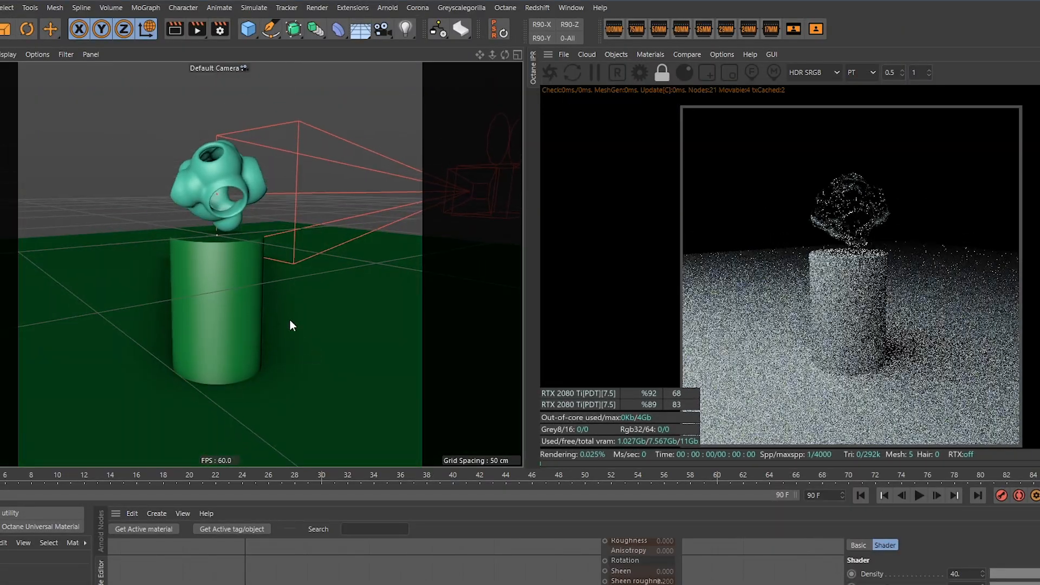
alt+right_drag(274, 310, 252, 325)
alt+right_drag(322, 329, 286, 340)
alt+drag(278, 328, 180, 311)
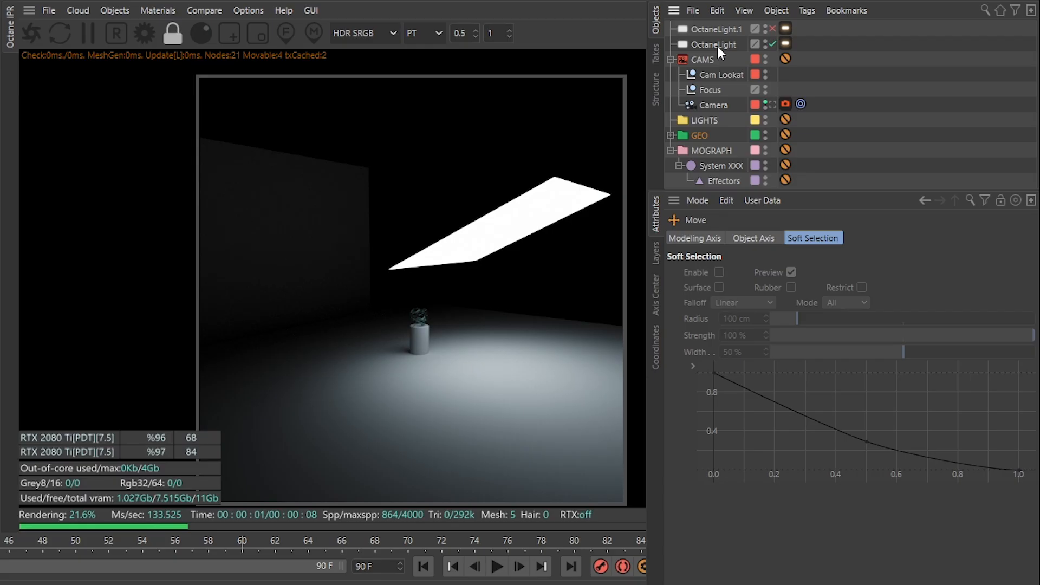
Add an HDRI Link Plus tag to OctaneLight and link it into the Texture setting of its Octane LightTag
click(716, 46)
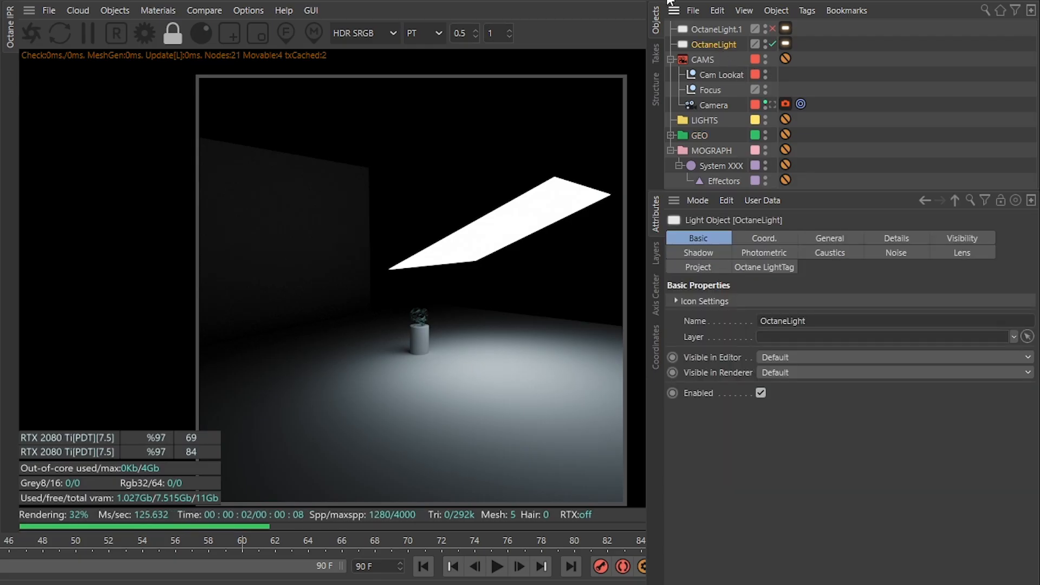
click(666, 1)
click(721, 43)
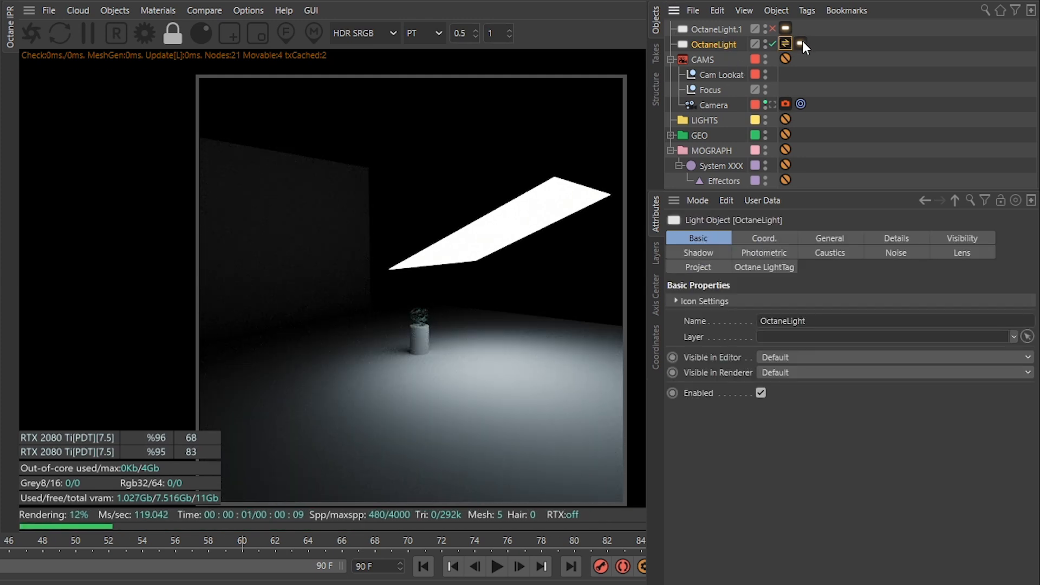
click(804, 46)
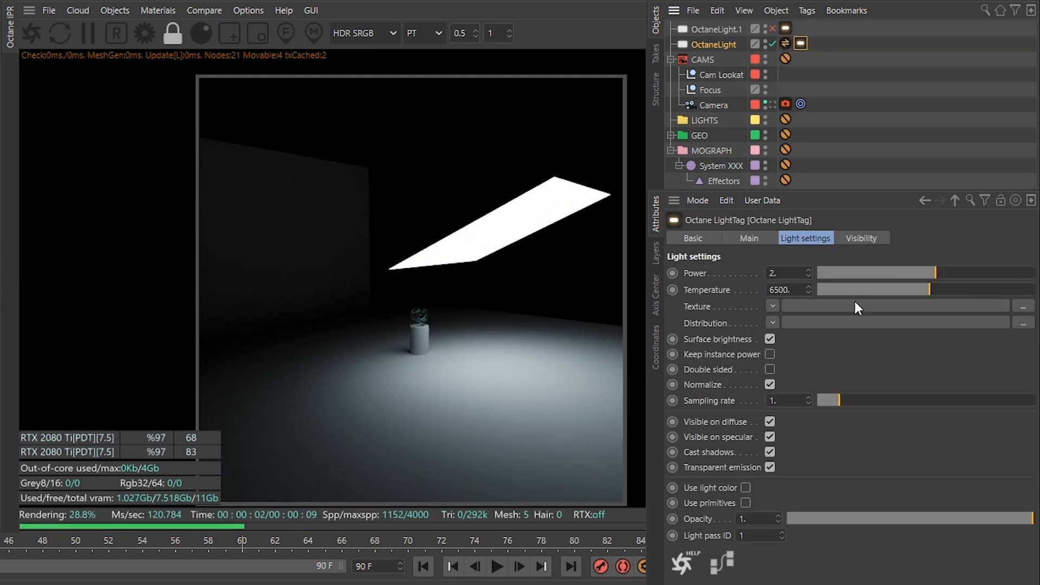
drag(705, 303, 785, 42)
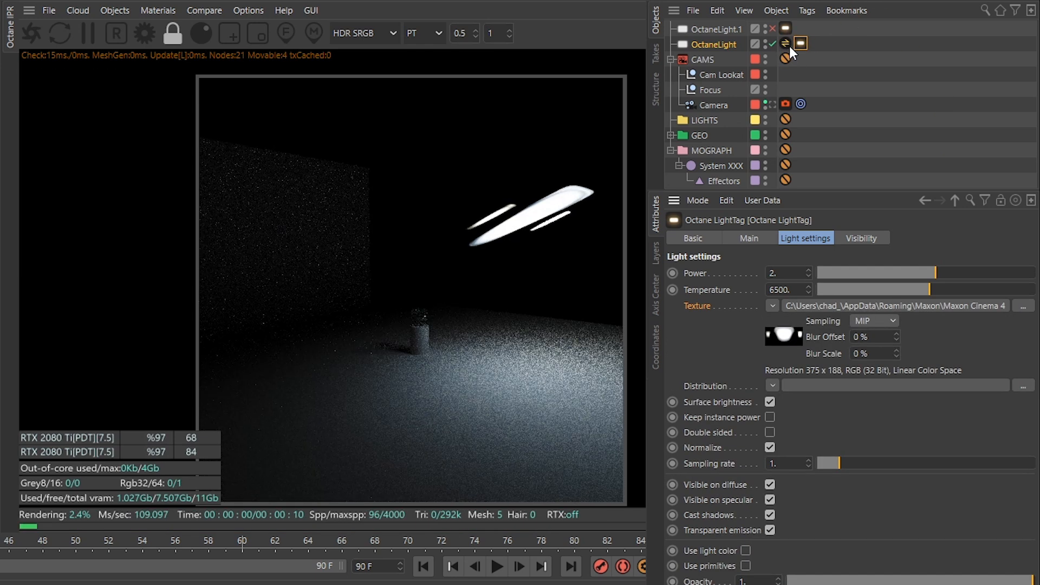
Load the ALM2 Array Grid Sofbox 2x2 map from the Plus Library's Area Light Maps Vol 2 into OctaneLight's HDRI link
click(785, 43)
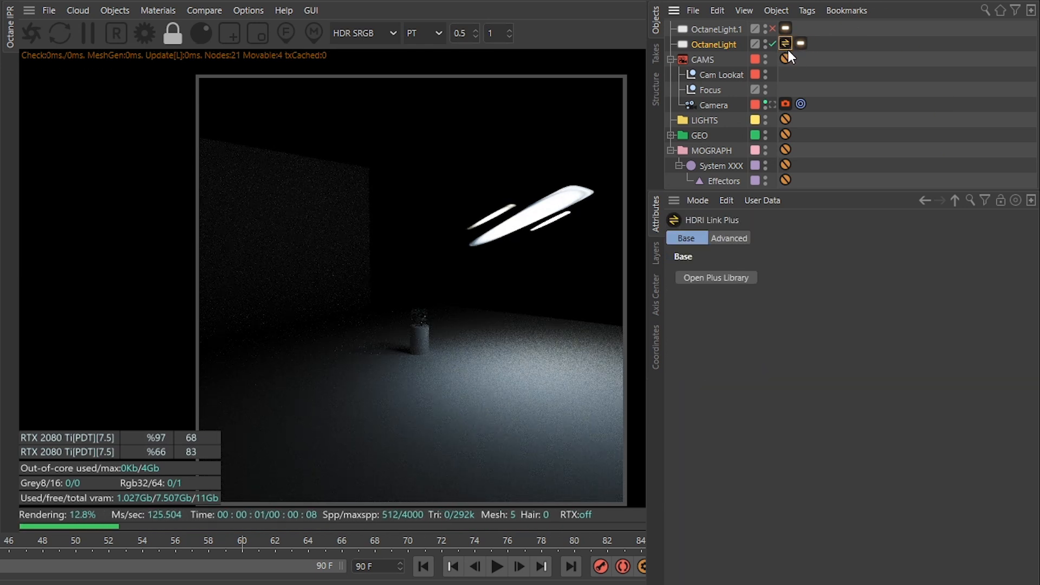
click(733, 276)
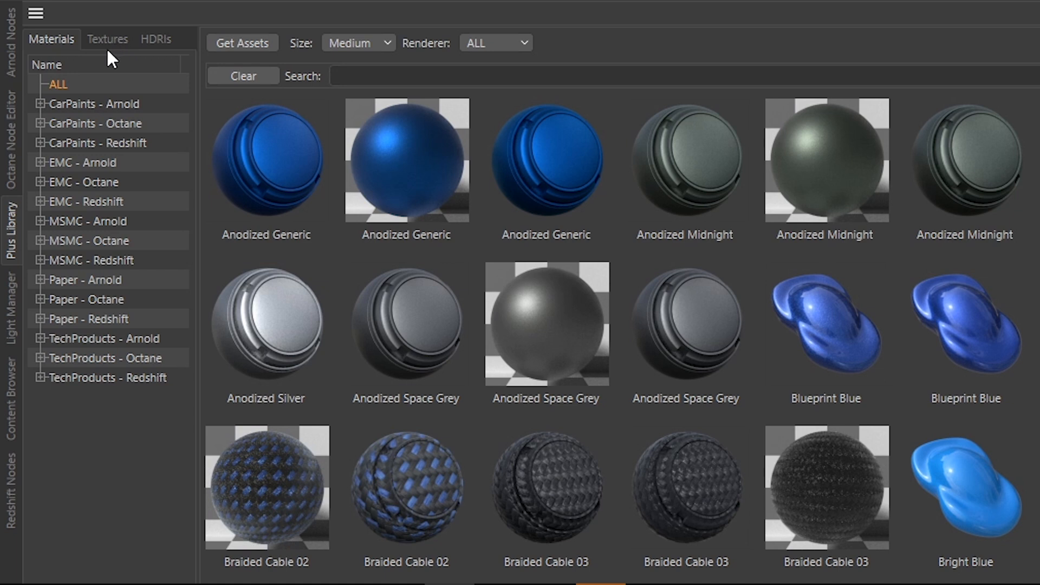
click(160, 44)
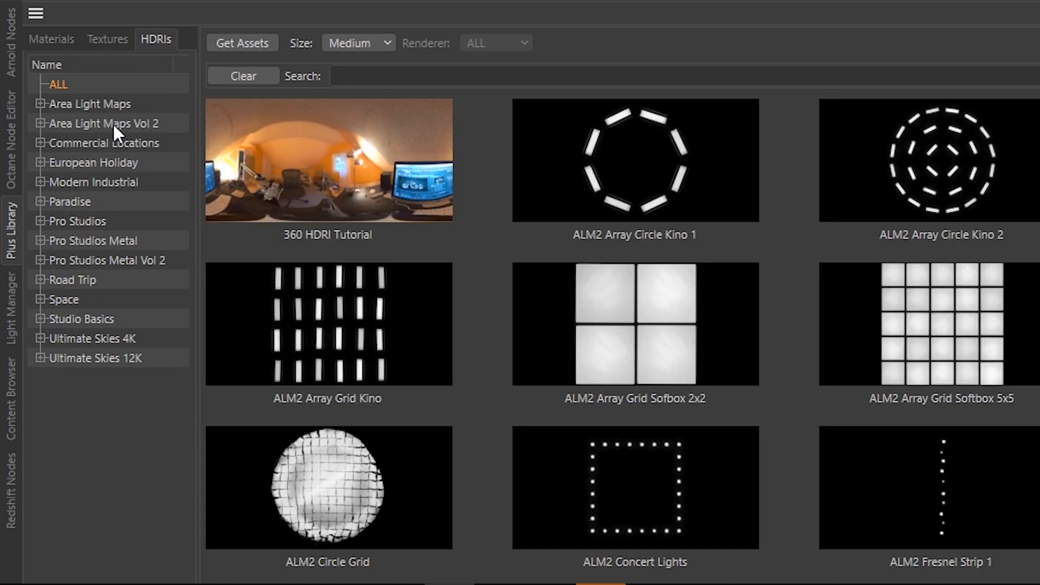
click(129, 128)
click(379, 44)
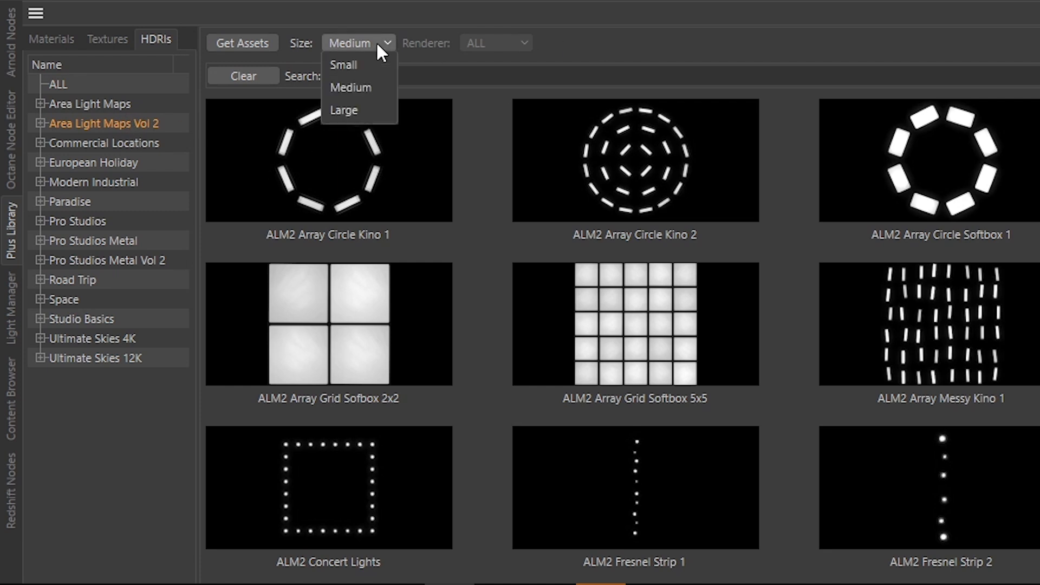
click(372, 64)
mouse_move(822, 398)
mouse_down()
mouse_move(834, 470)
mouse_move(834, 390)
mouse_up()
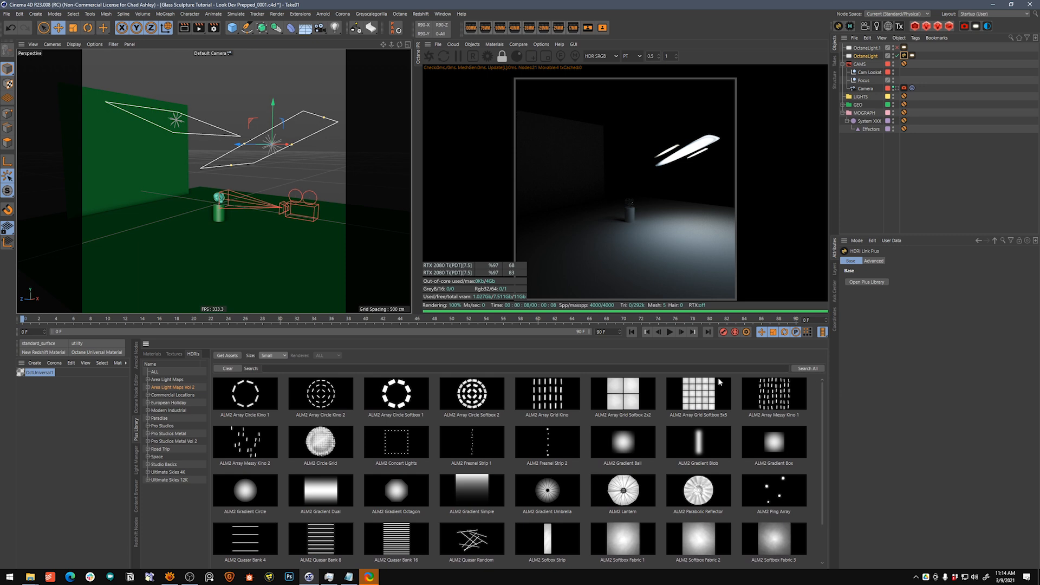
click(623, 394)
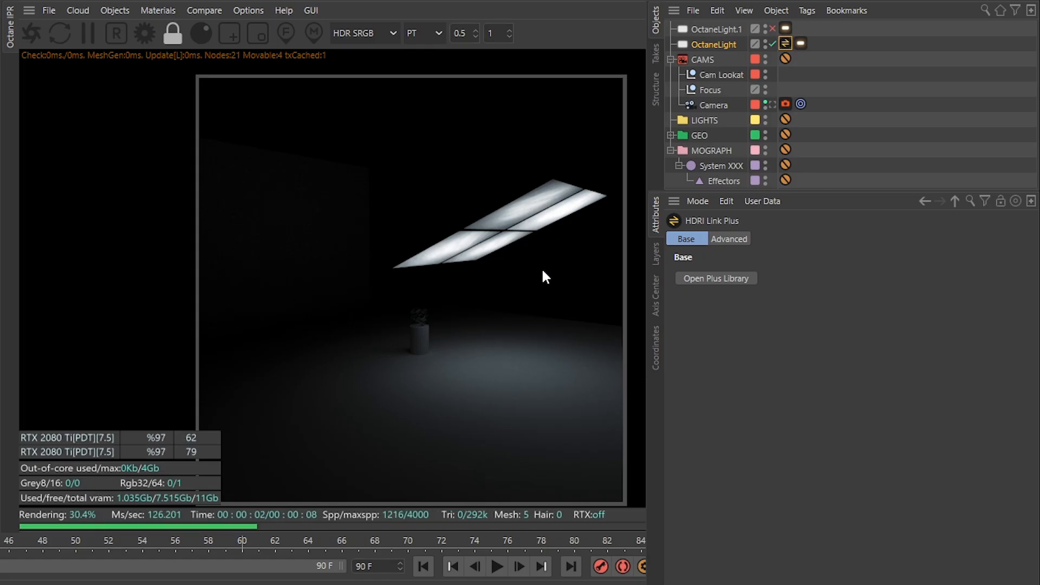
Look through the scene camera again, try OctaneLight's power at 4 and 5, and settle on 7
click(773, 104)
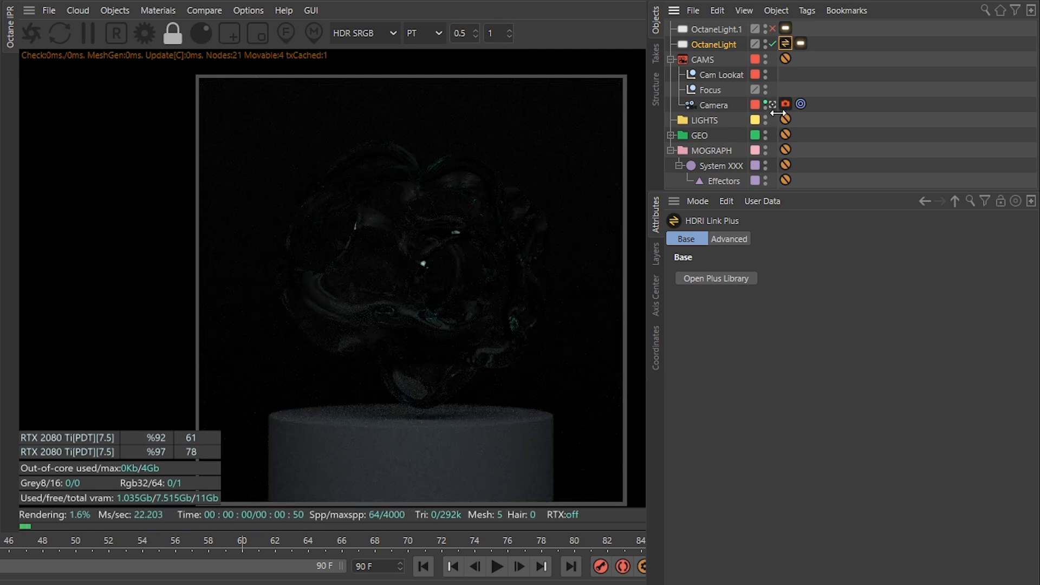
click(800, 44)
drag(795, 273, 752, 286)
text(4)
key(Return)
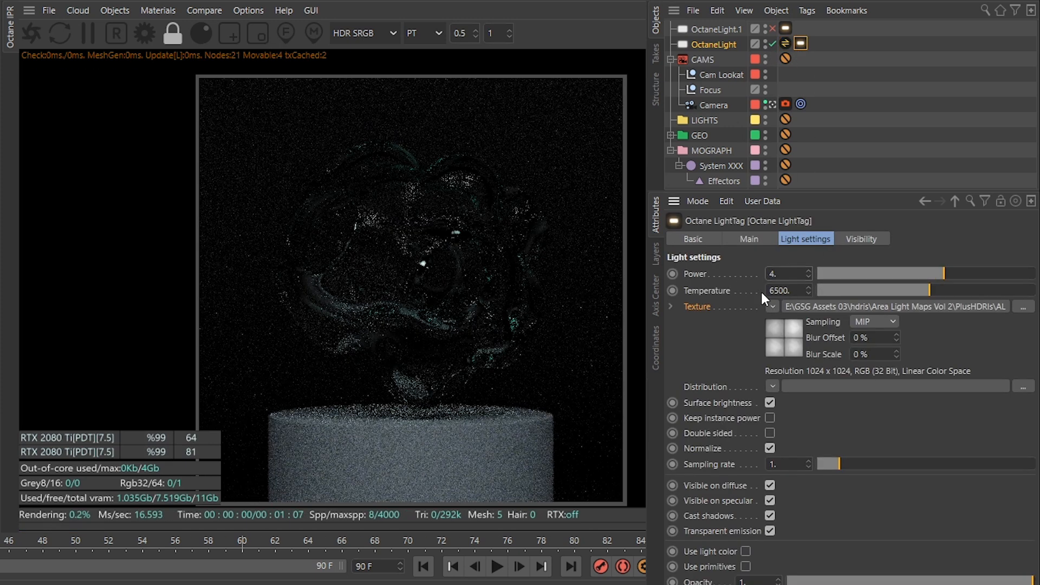
drag(794, 273, 752, 282)
text(5)
key(Return)
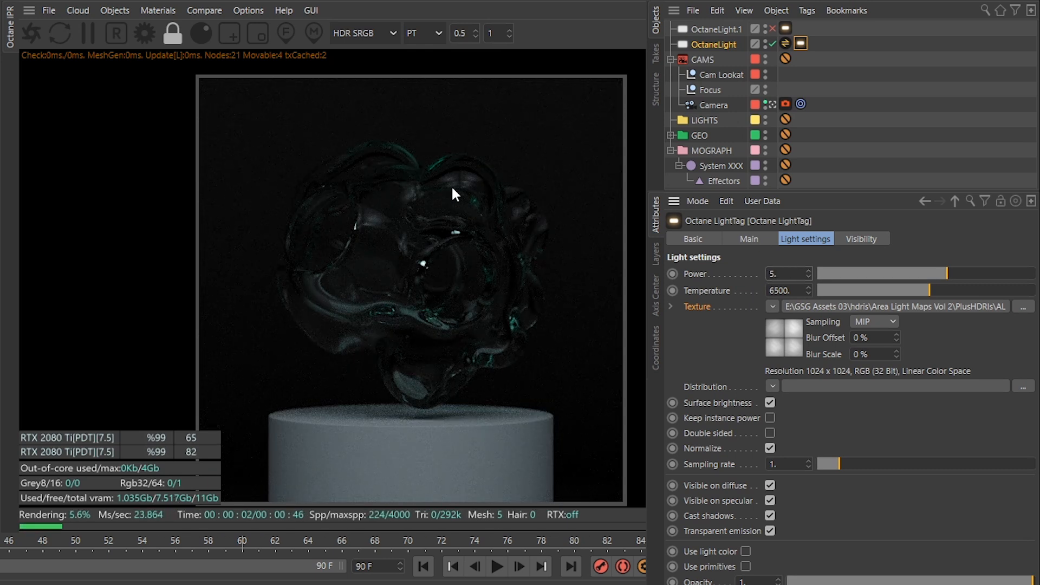
drag(792, 275, 757, 301)
text(7)
key(Return)
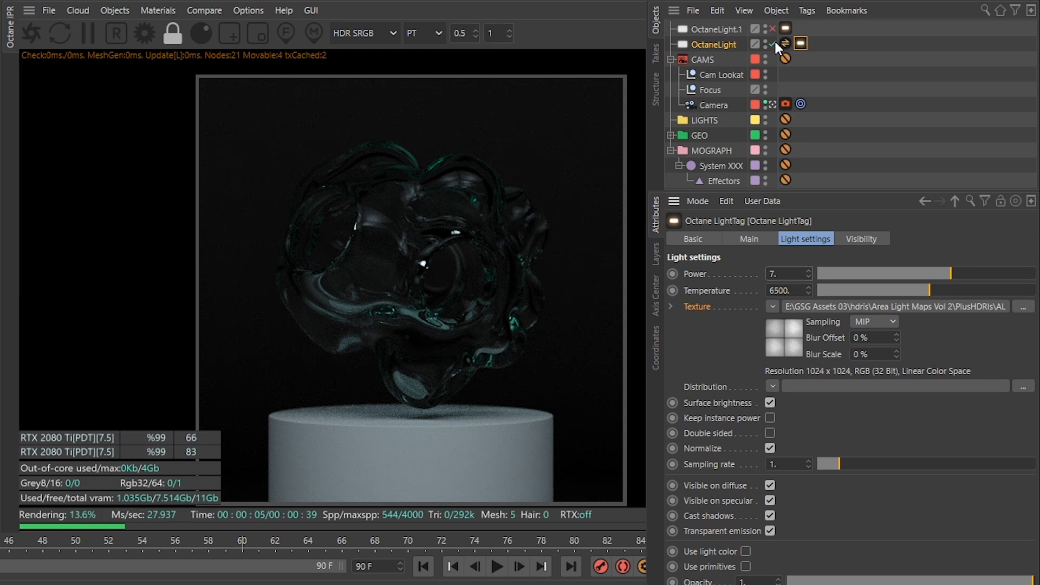
Disable OctaneLight, enable OctaneLight.1 in its place, and select OctaneLight.1
click(772, 45)
click(773, 28)
click(728, 32)
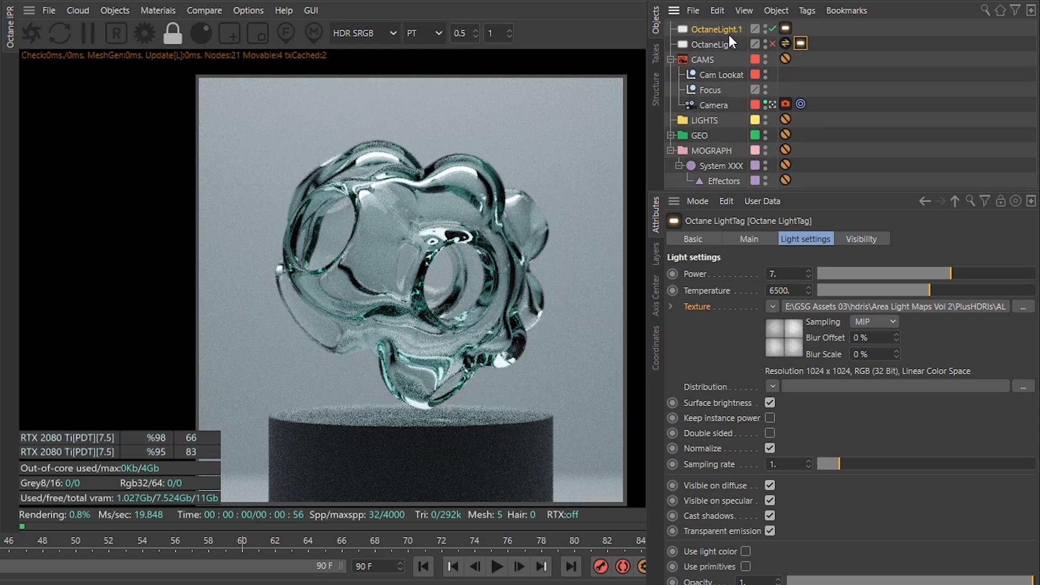
Add an HDRI Link Plus tag to OctaneLight.1 and link it into the Texture setting of its Octane LightTag
click(675, 2)
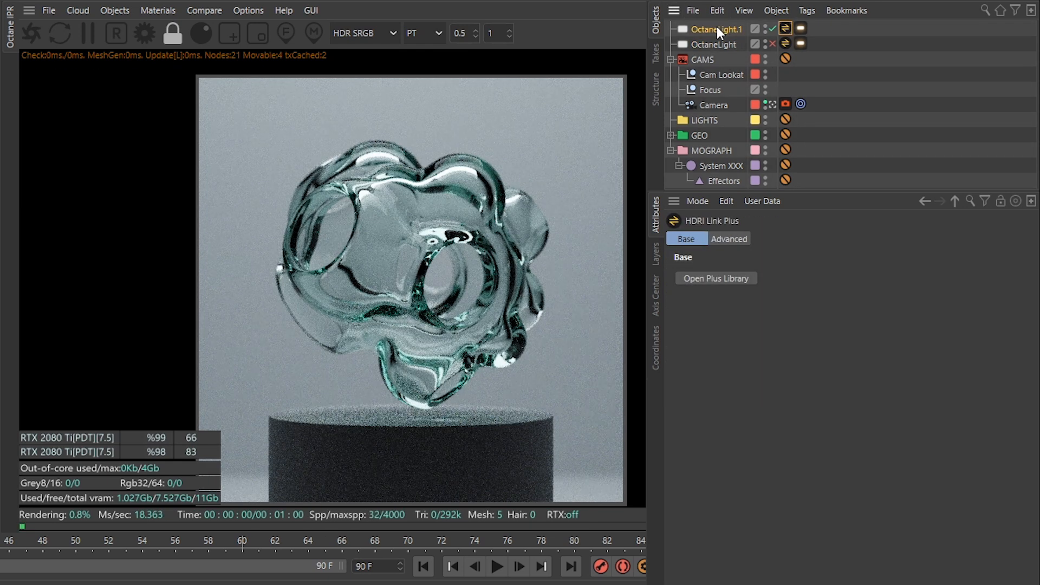
click(717, 28)
click(801, 29)
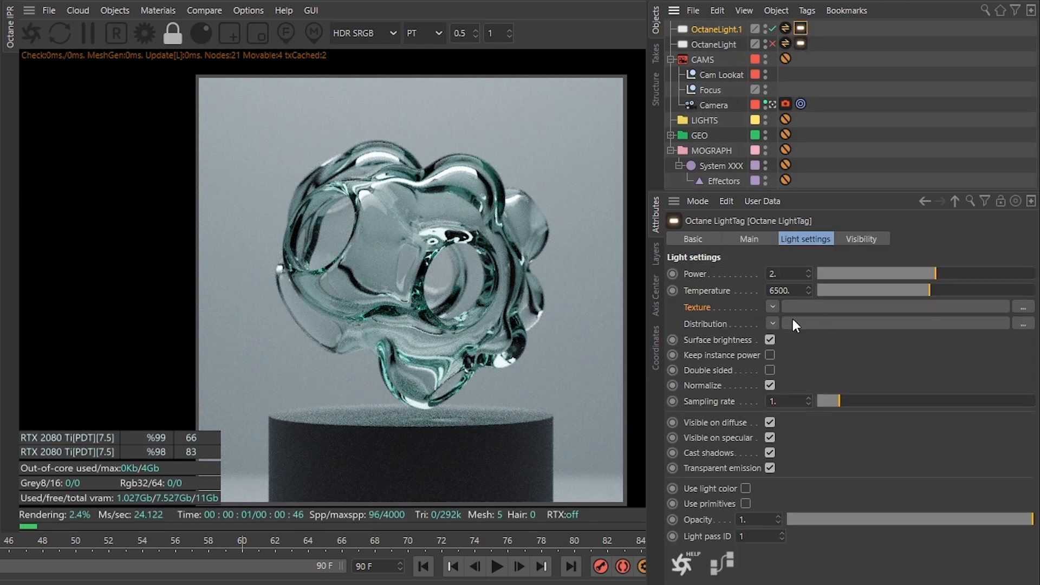
click(701, 289)
drag(702, 307, 785, 29)
Load the ALM2 Array Grid Sofbox 2x2 map from the Plus Library into OctaneLight.1's HDRI link
click(785, 29)
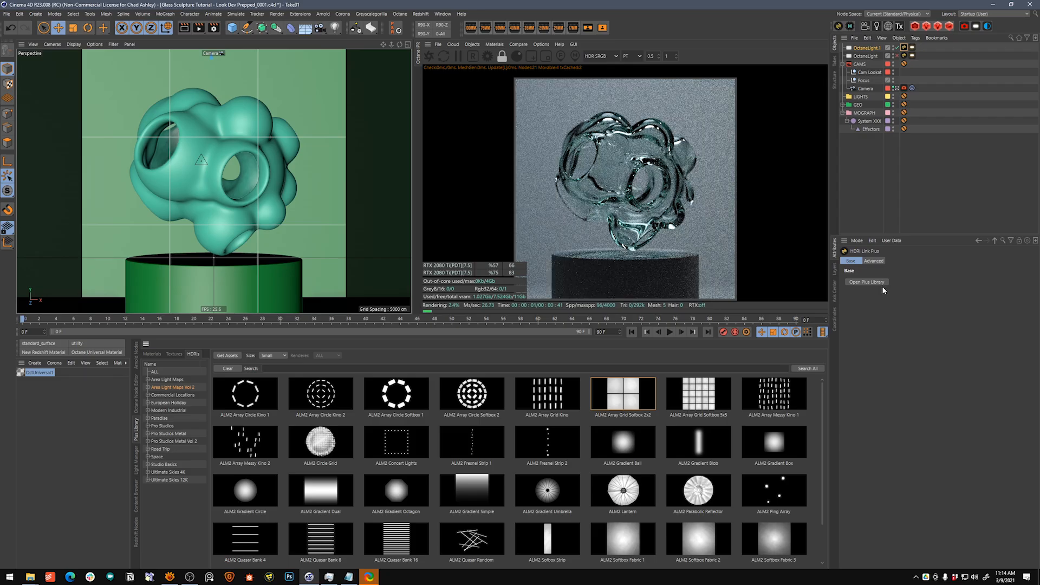
click(736, 275)
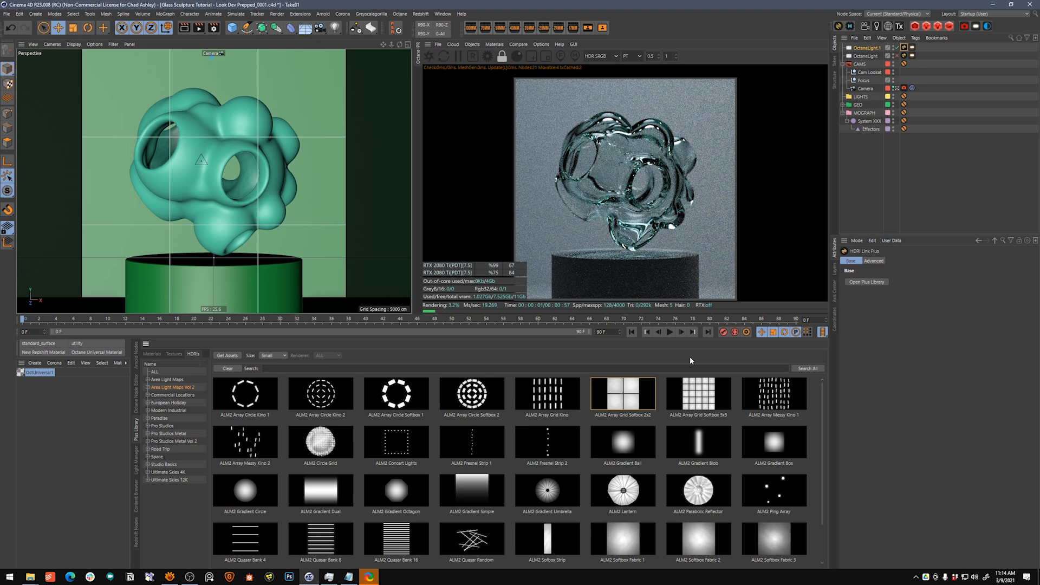
click(633, 391)
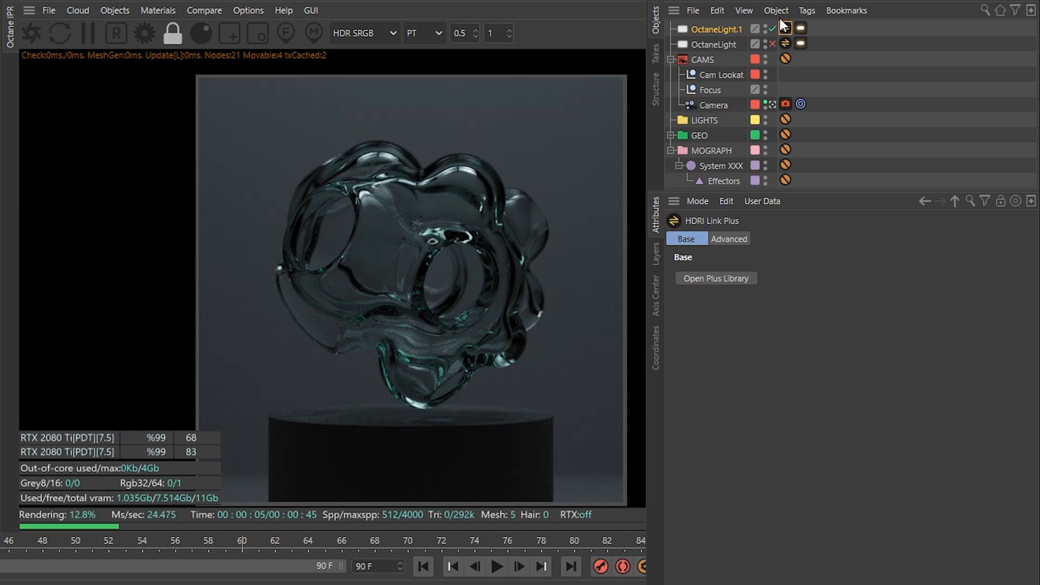
Try OctaneLight.1's power at 6 and then at 7
click(800, 30)
double_click(785, 274)
text(6)
key(Return)
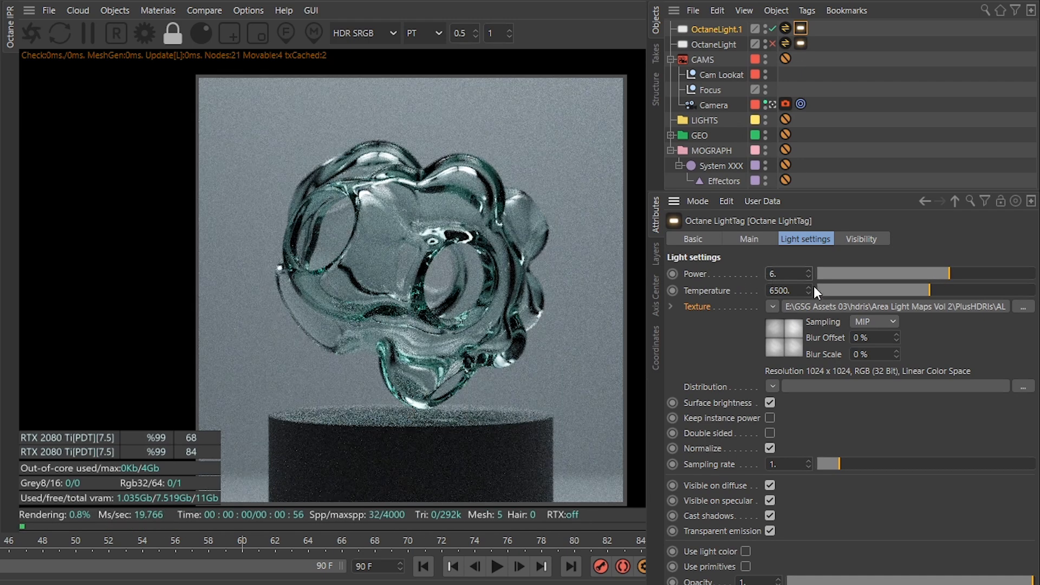
double_click(789, 274)
text(7)
key(Return)
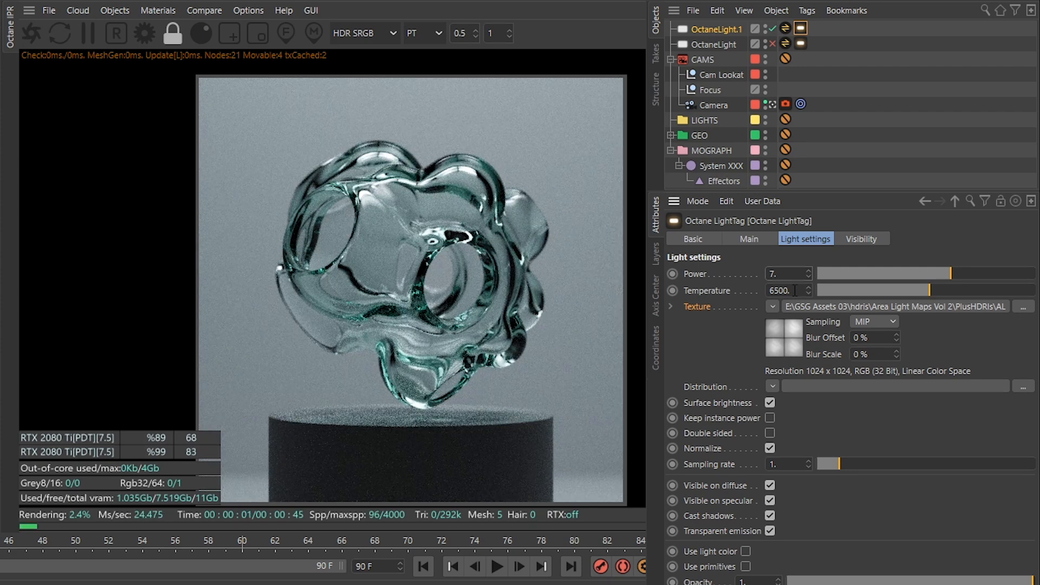
Leave the scene camera to inspect the area light, and set the color profile of OctaneLight.1's bitmap texture to Linear
click(772, 104)
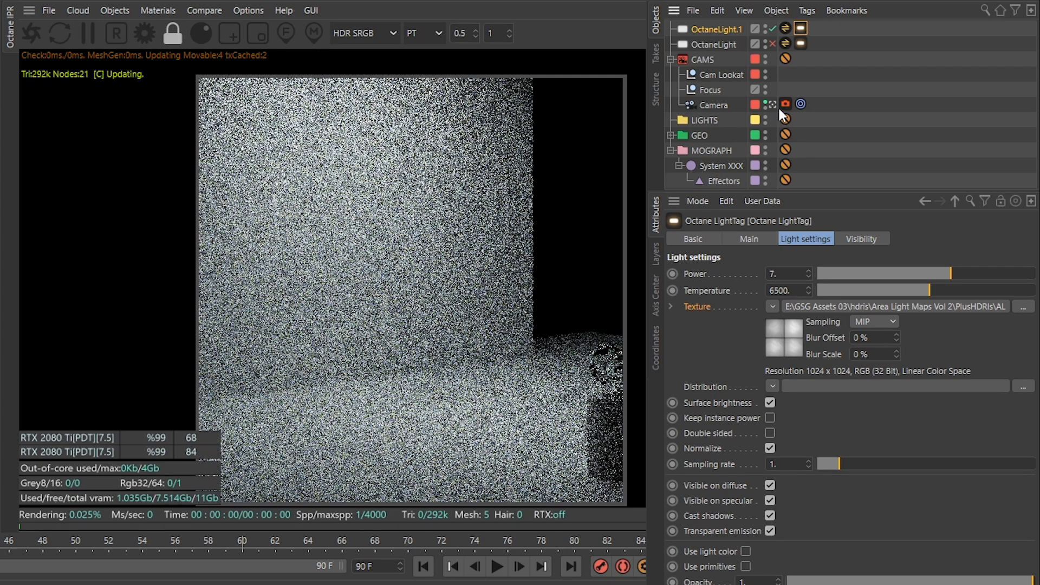
mouse_move(242, 204)
alt+mouse_down()
mouse_move(209, 179)
mouse_move(230, 170)
mouse_move(201, 145)
mouse_move(274, 154)
mouse_move(282, 144)
mouse_move(228, 222)
mouse_move(236, 201)
alt+mouse_up()
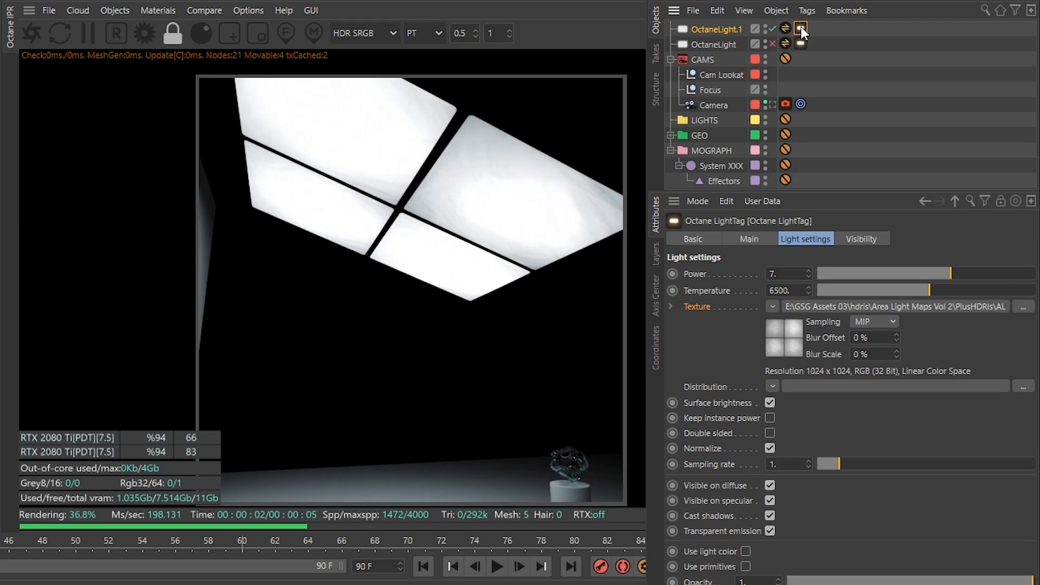
click(784, 329)
click(797, 424)
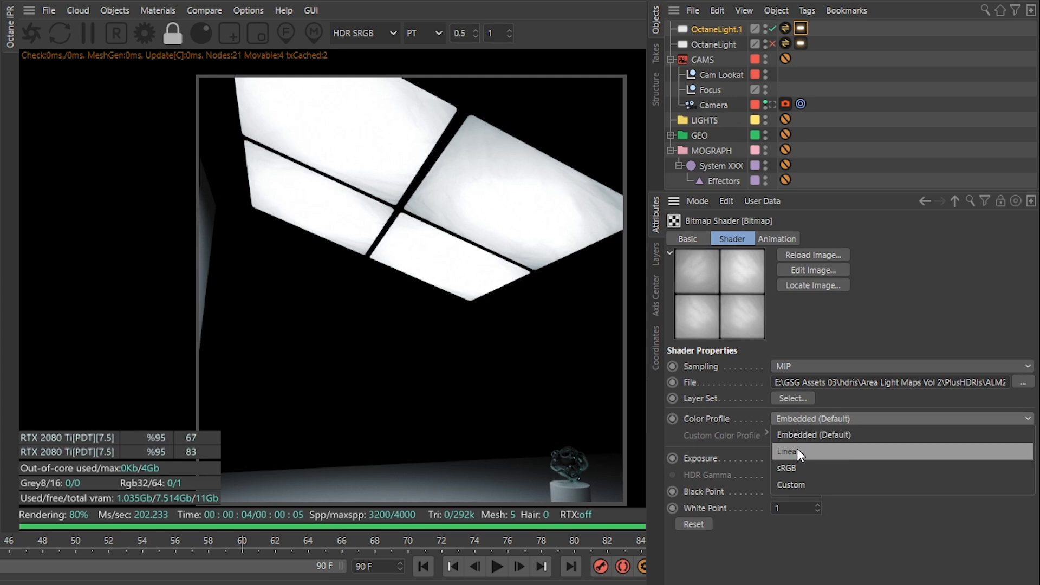
click(798, 448)
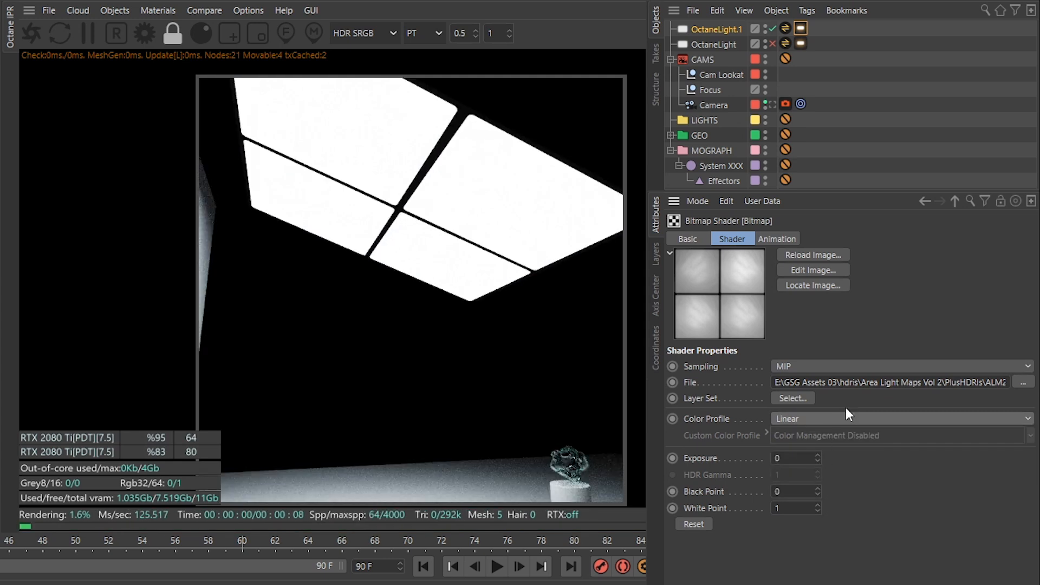
Set the color profile of OctaneLight's bitmap texture to Linear
click(801, 44)
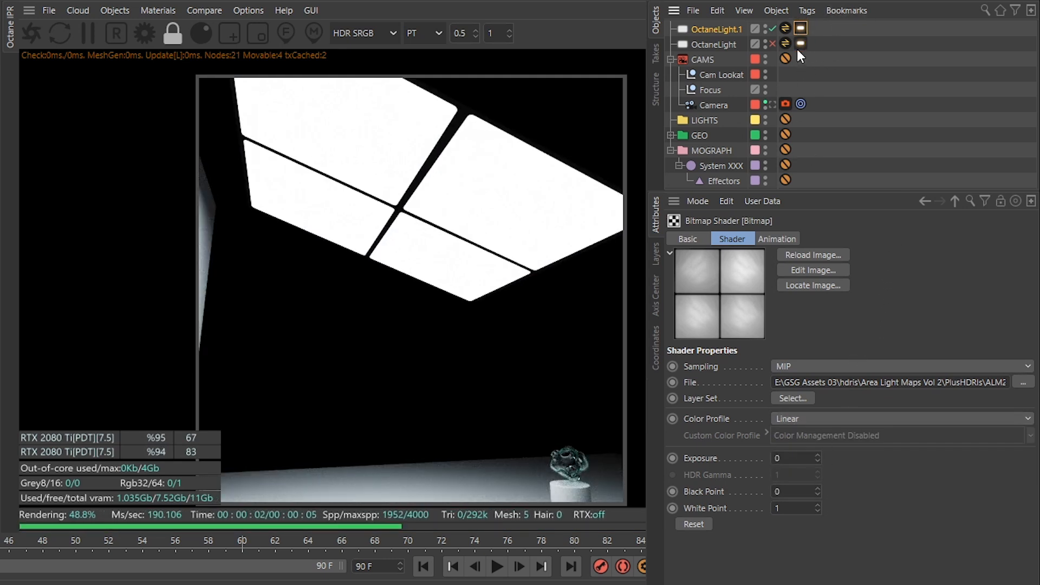
click(801, 44)
click(791, 343)
click(798, 419)
click(806, 451)
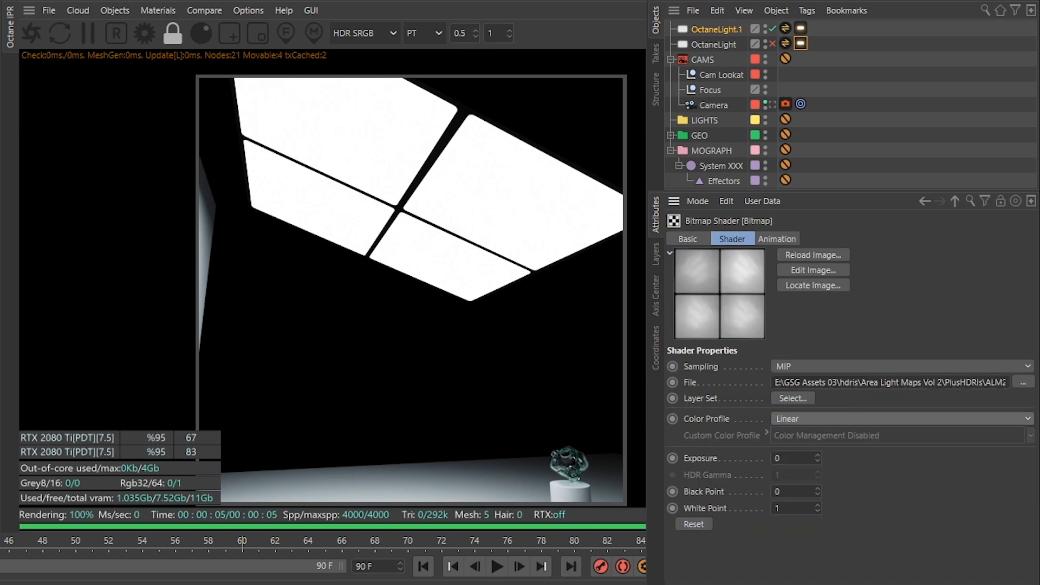
Look through the scene camera again and set OctaneLight.1's power to 3
click(773, 104)
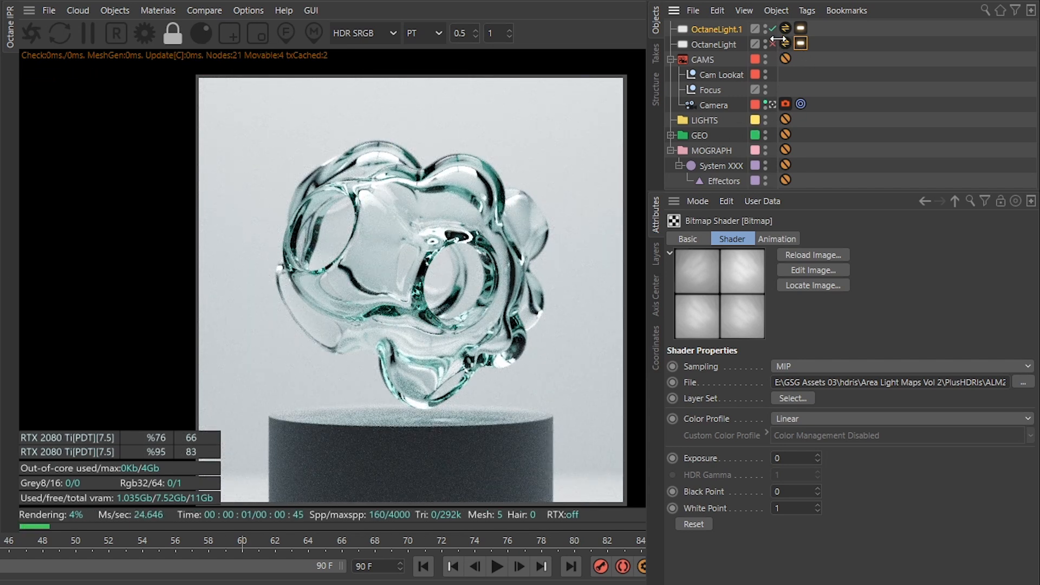
click(801, 28)
double_click(783, 274)
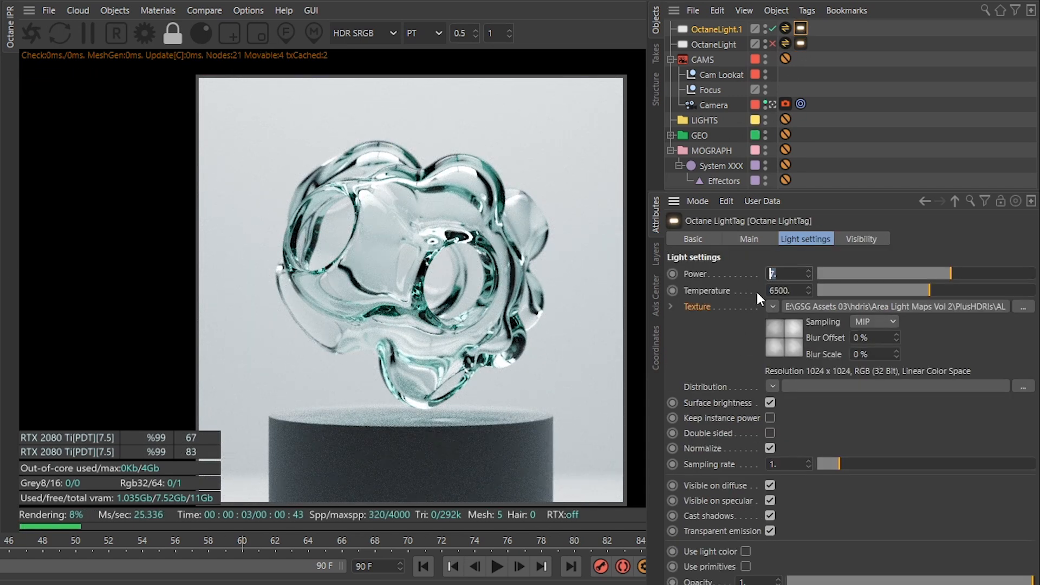
text(3)
key(Return)
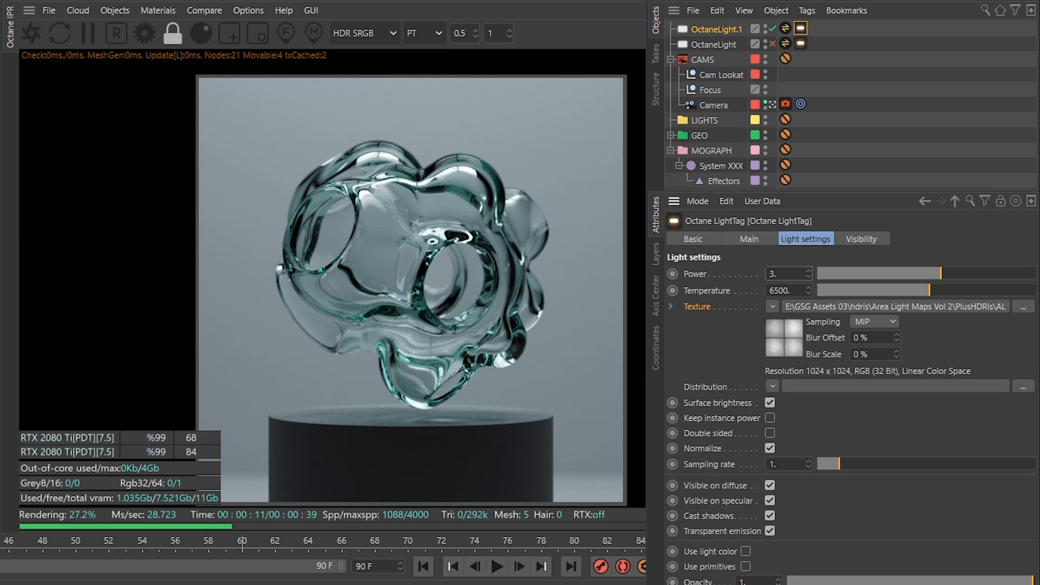
Enable OctaneLight alongside OctaneLight.1 and set its power to 4
click(772, 43)
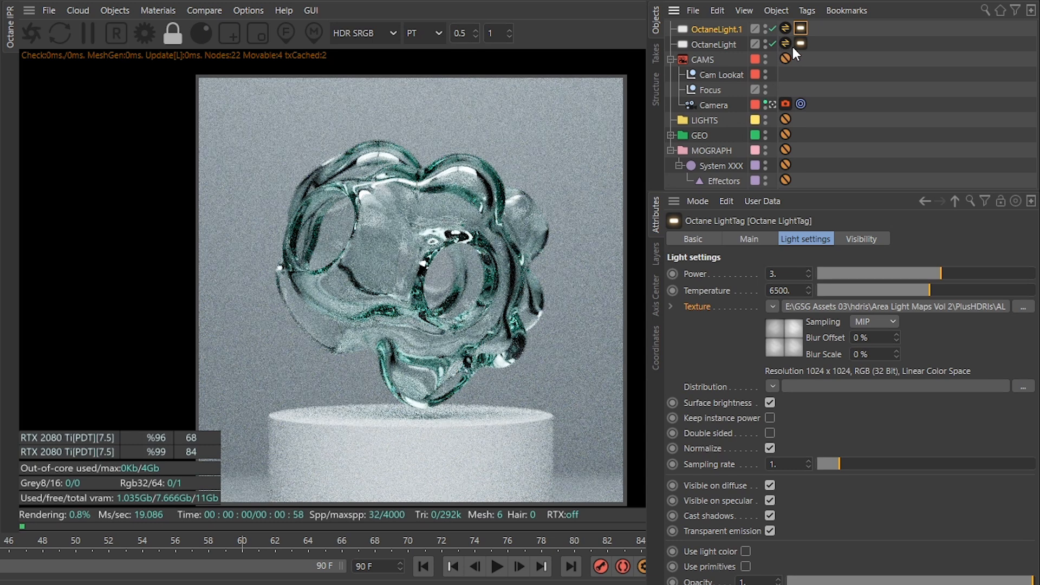
click(801, 43)
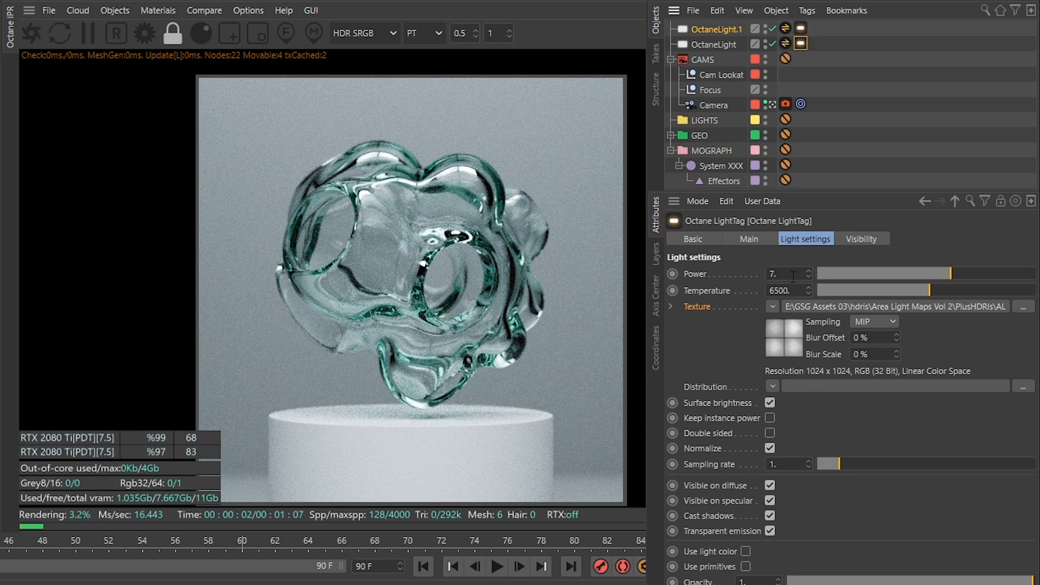
key(Return)
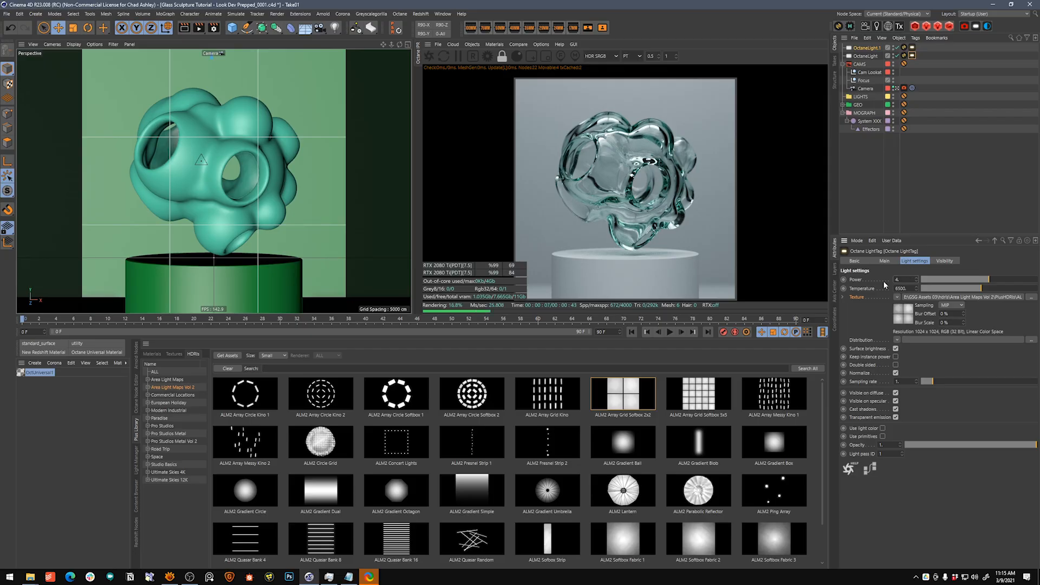
Select OctaneLight in the outside perspective view, isolate it by disabling OctaneLight.1, and show its LightTag settings
middle_click(353, 141)
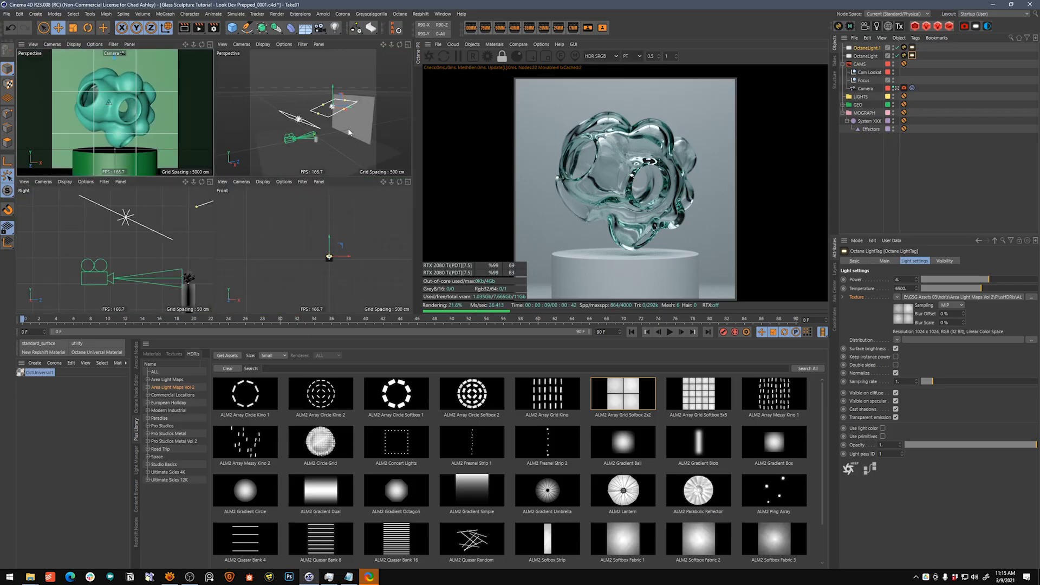
middle_click(308, 142)
mouse_move(226, 226)
alt+mouse_down()
mouse_move(281, 238)
mouse_move(240, 206)
mouse_move(269, 215)
alt+mouse_up()
click(243, 207)
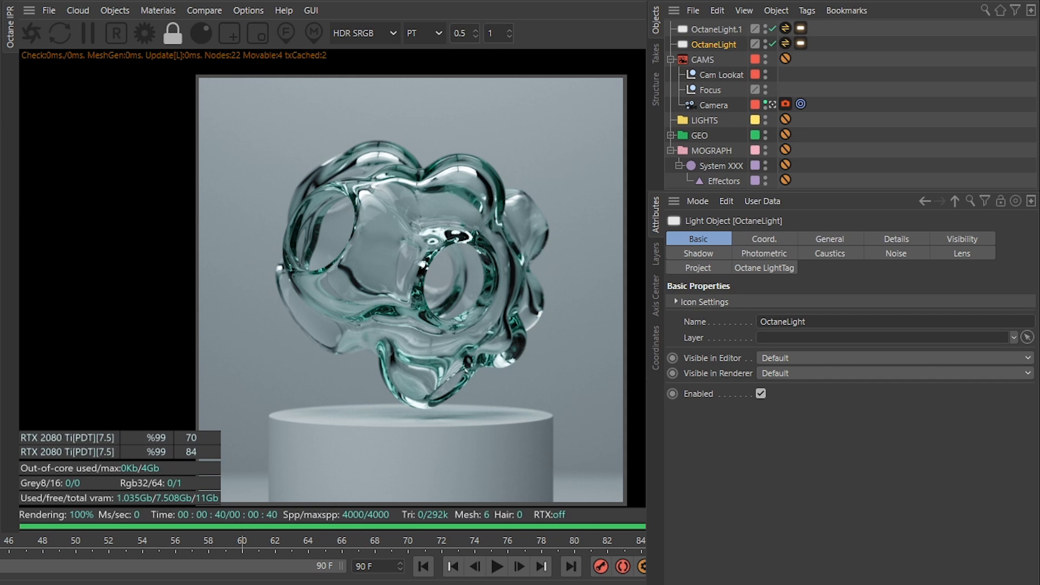
click(774, 44)
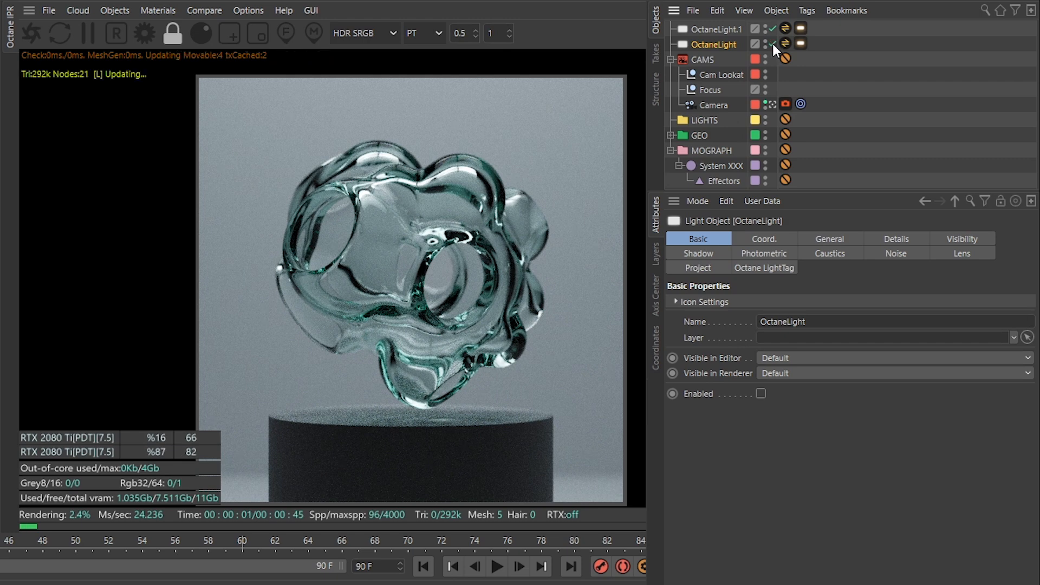
click(773, 29)
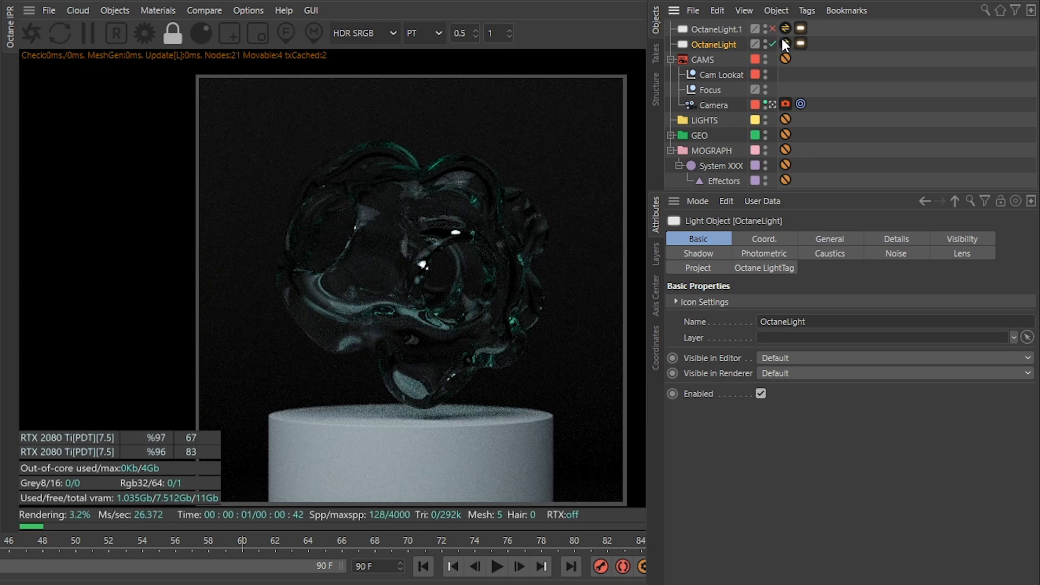
click(802, 44)
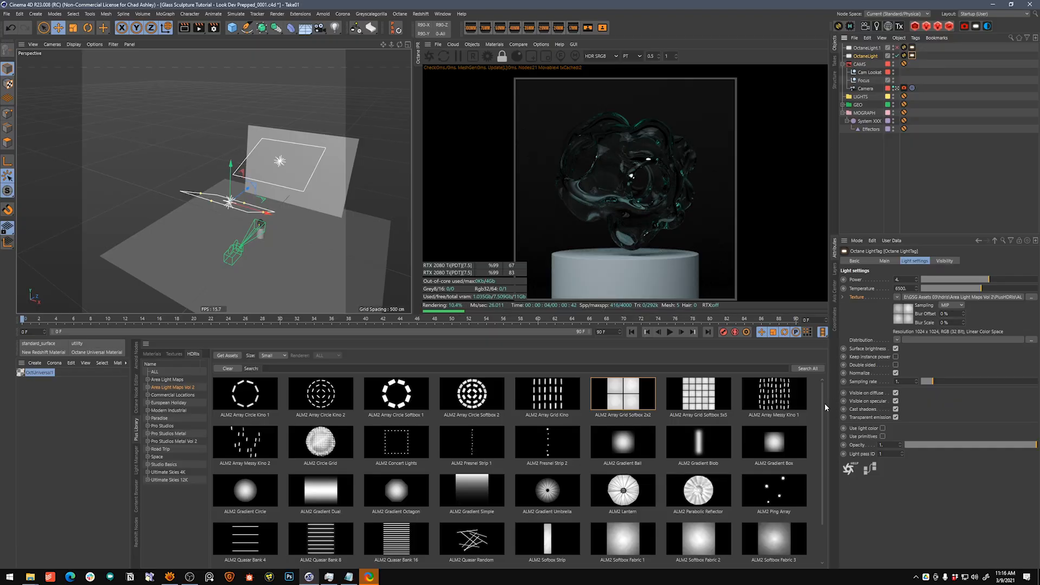
Try the ALM2 Softbox Fabric 1 map from the Plus Library in OctaneLight's HDRI link
drag(823, 404, 823, 430)
click(904, 56)
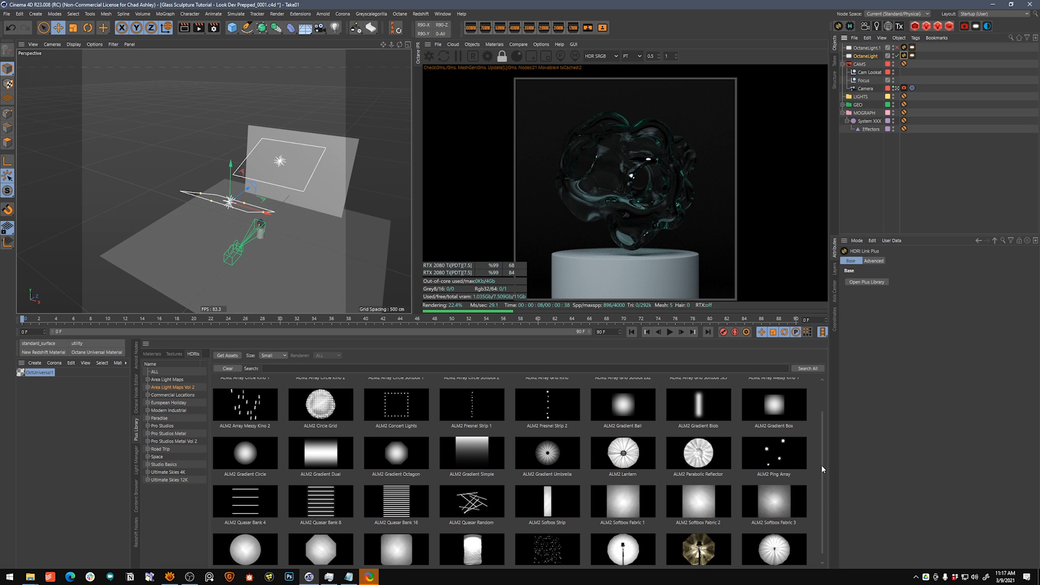
scroll(736, 410, up, 1)
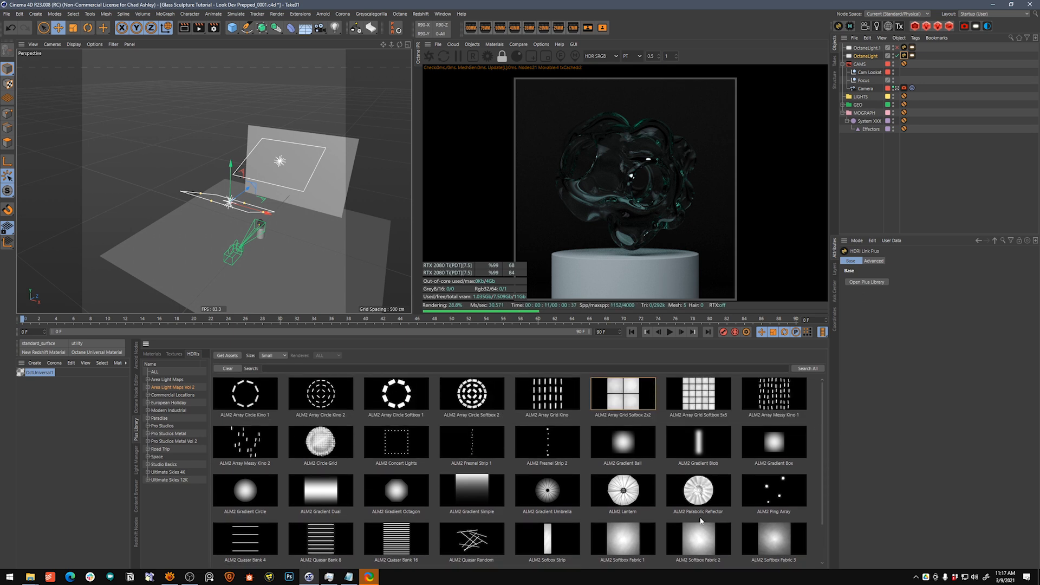
click(628, 537)
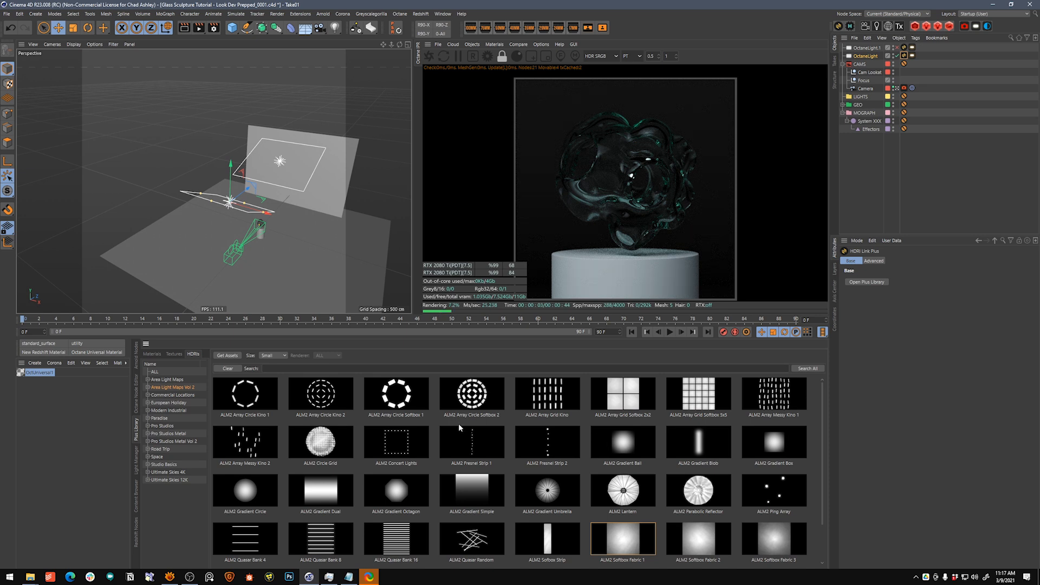
Load the ALM2 Array Grid Kino map into OctaneLight's HDRI link and raise the light's power to 10, then 30
click(548, 404)
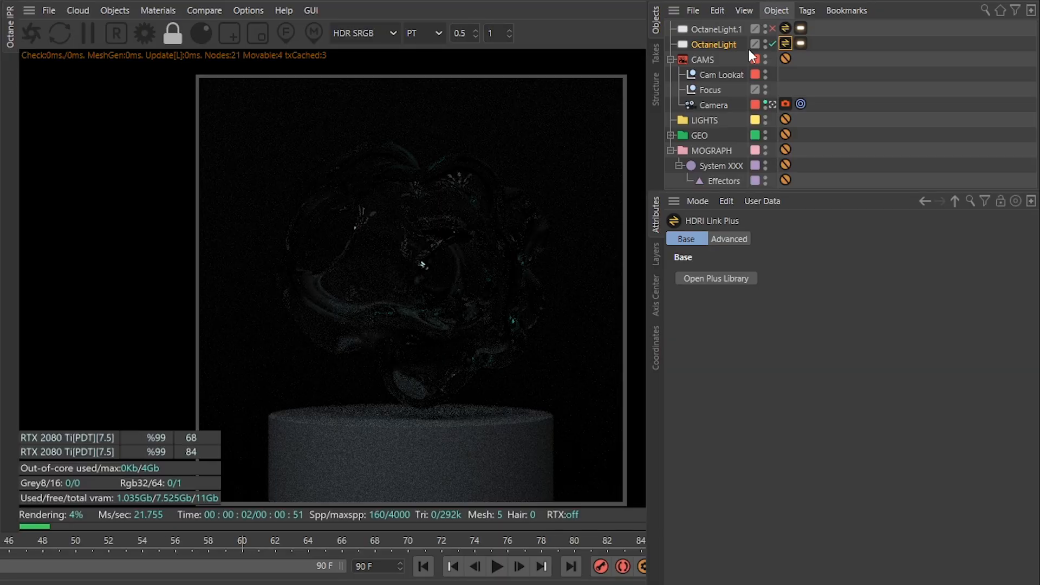
click(912, 56)
drag(783, 274, 752, 283)
text(10)
key(Return)
text(30)
key(Return)
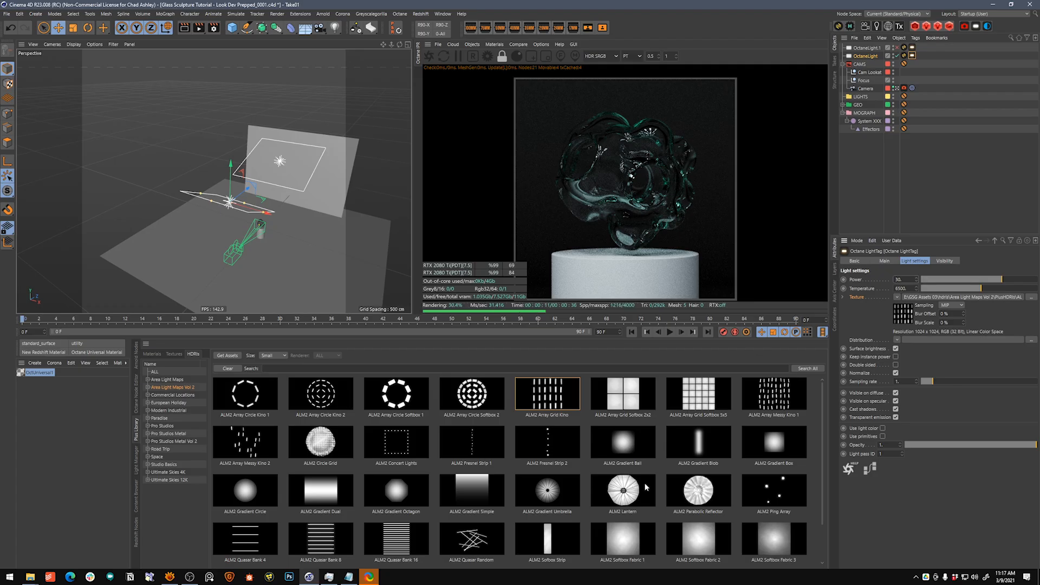
Try the ALM2 Quasar Bank 4 map in OctaneLight's HDRI link and set the light's power to 10
scroll(824, 410, down, 1)
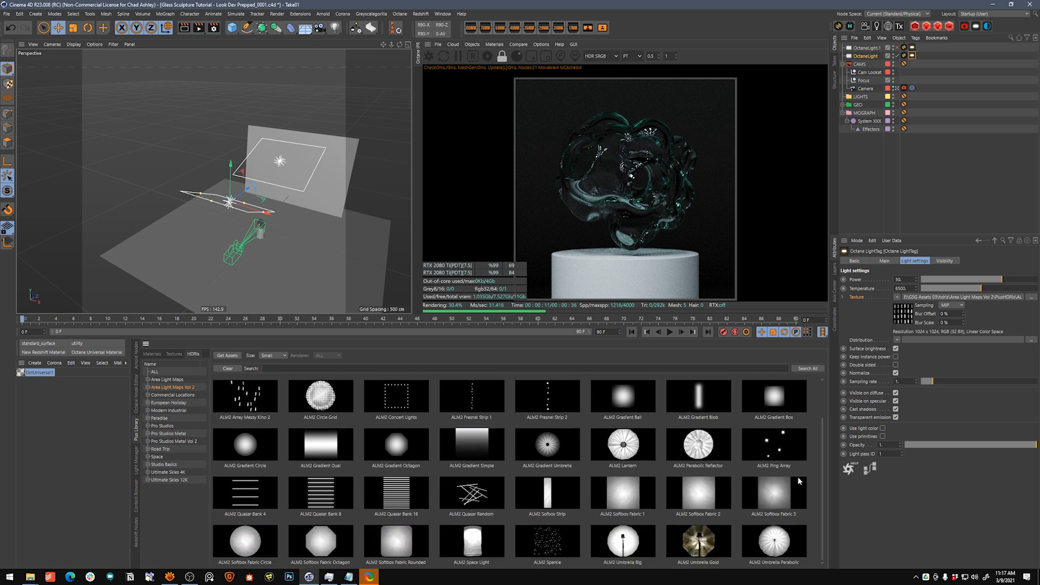
click(553, 536)
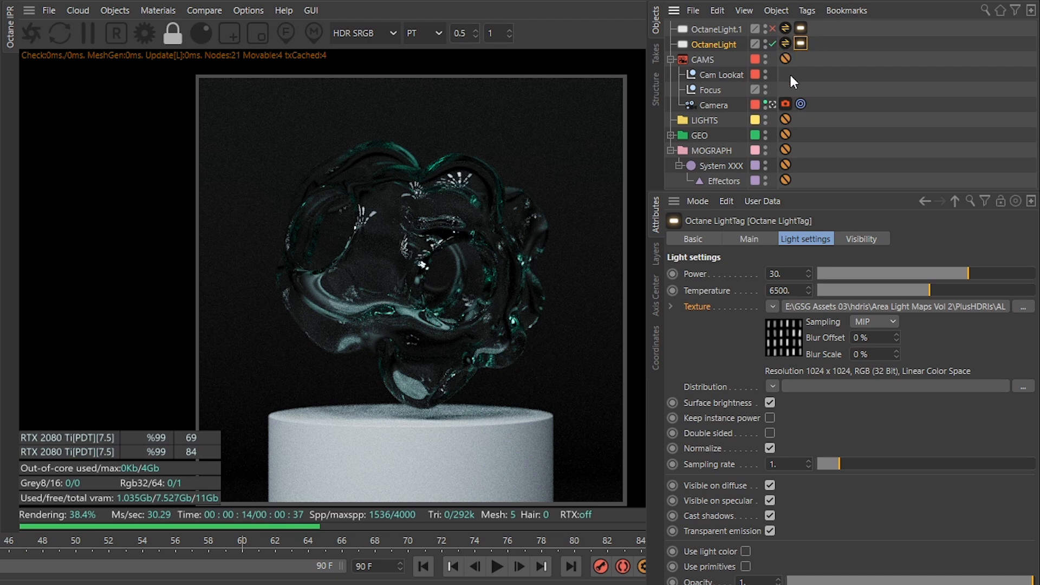
click(786, 44)
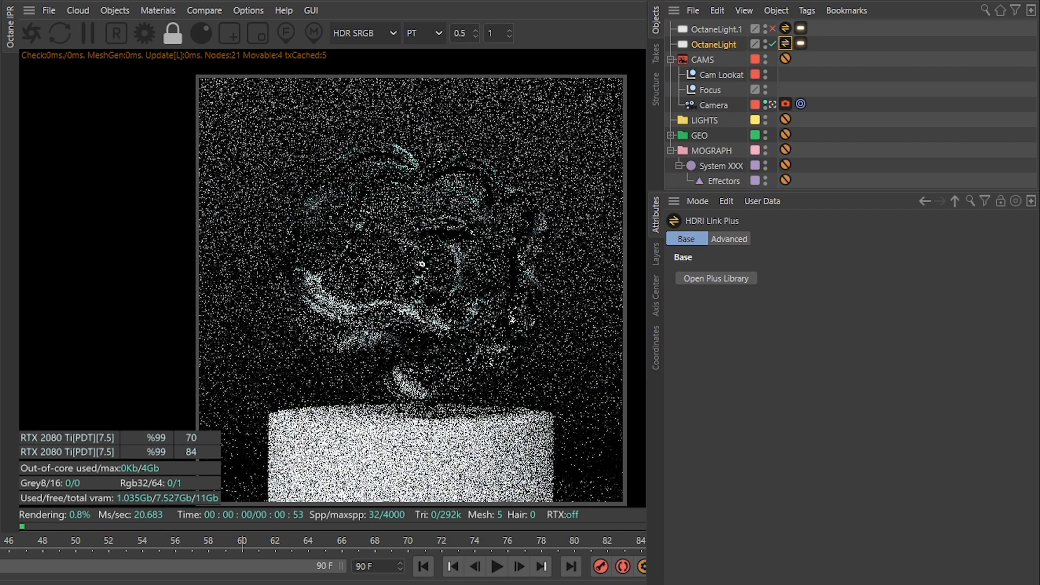
click(800, 44)
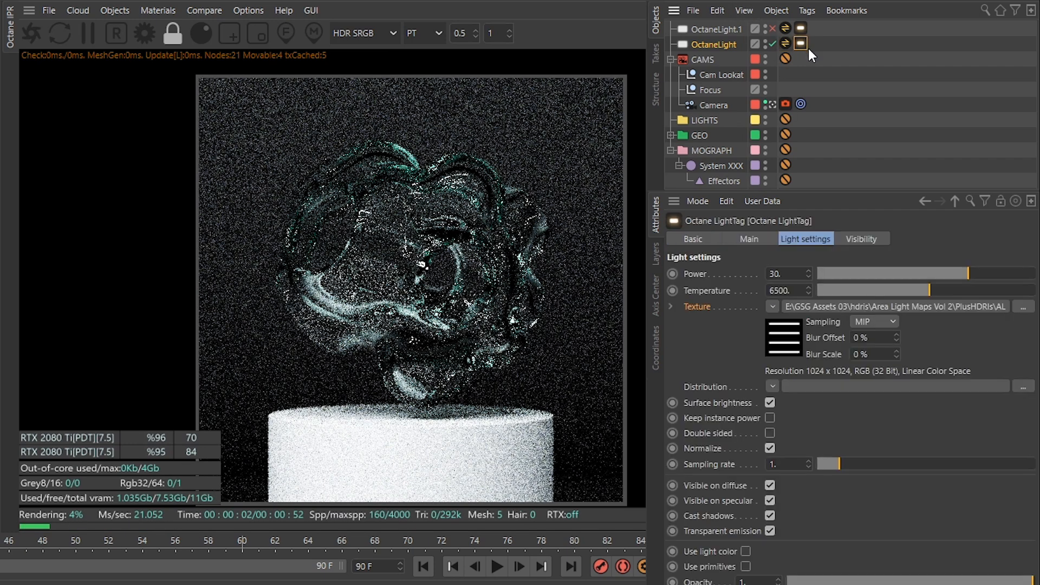
drag(796, 274, 732, 274)
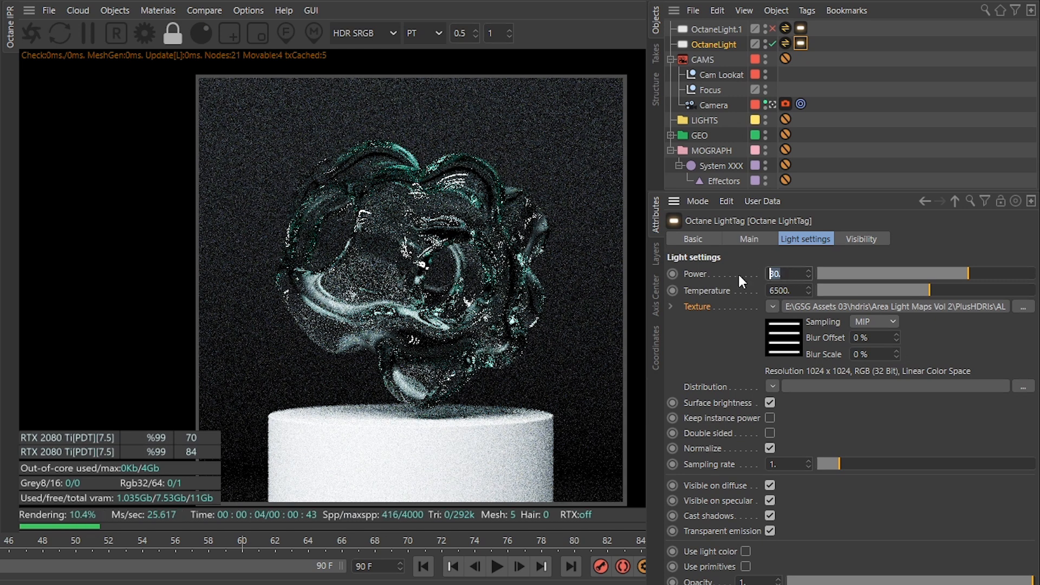
text(10)
key(Return)
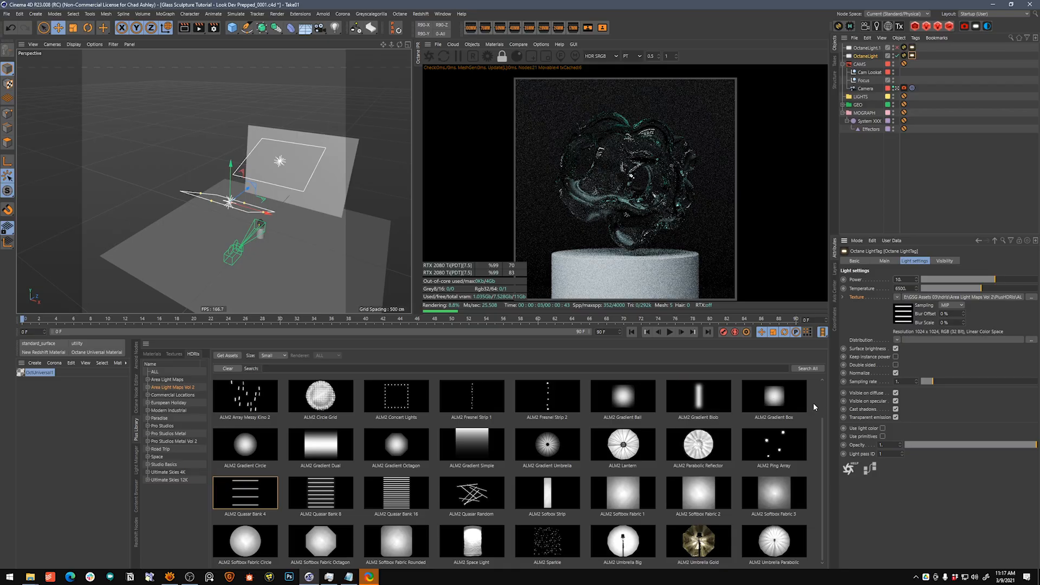
Load the ALM2 Array Grid Softbox 5x5 map into OctaneLight's HDRI link, set its power to 7, and re-enable OctaneLight.1
scroll(818, 399, up, 1)
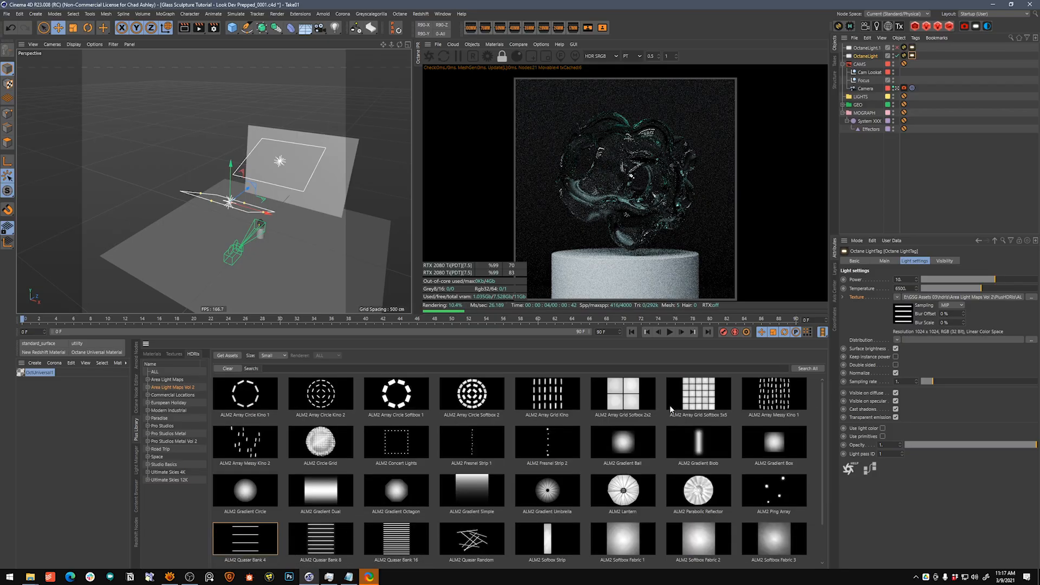
click(706, 398)
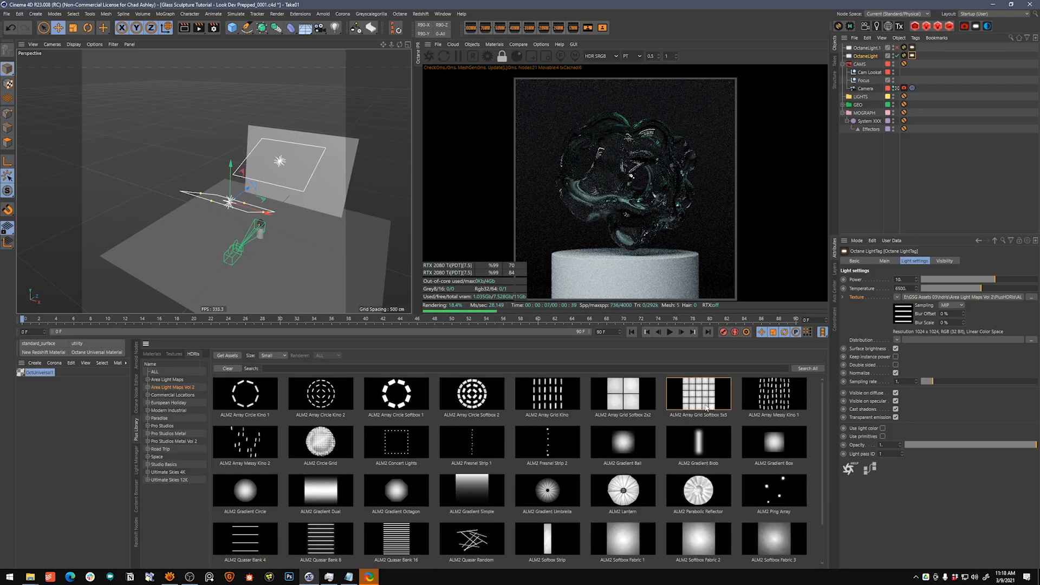
click(904, 55)
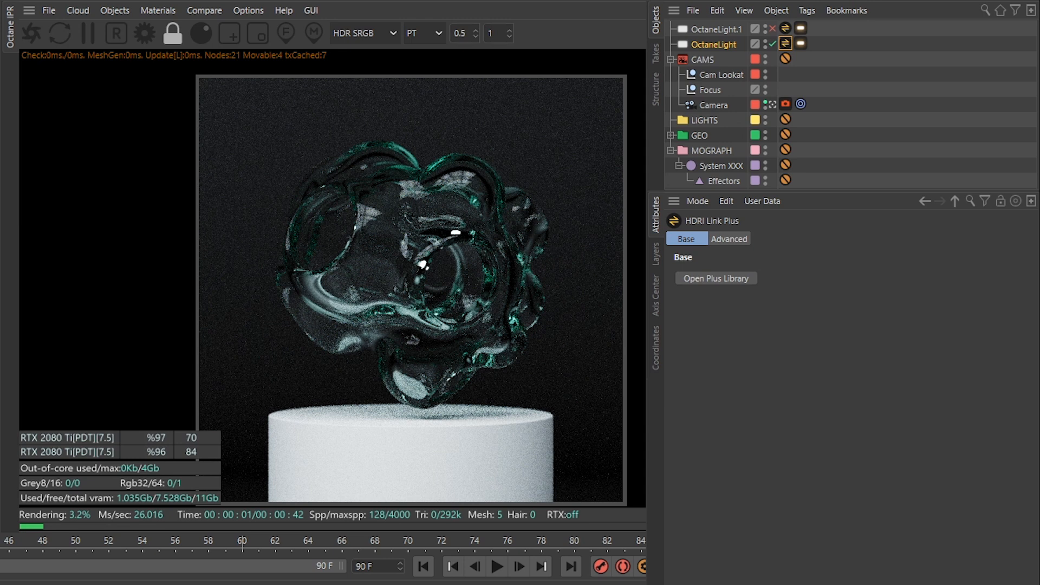
click(802, 43)
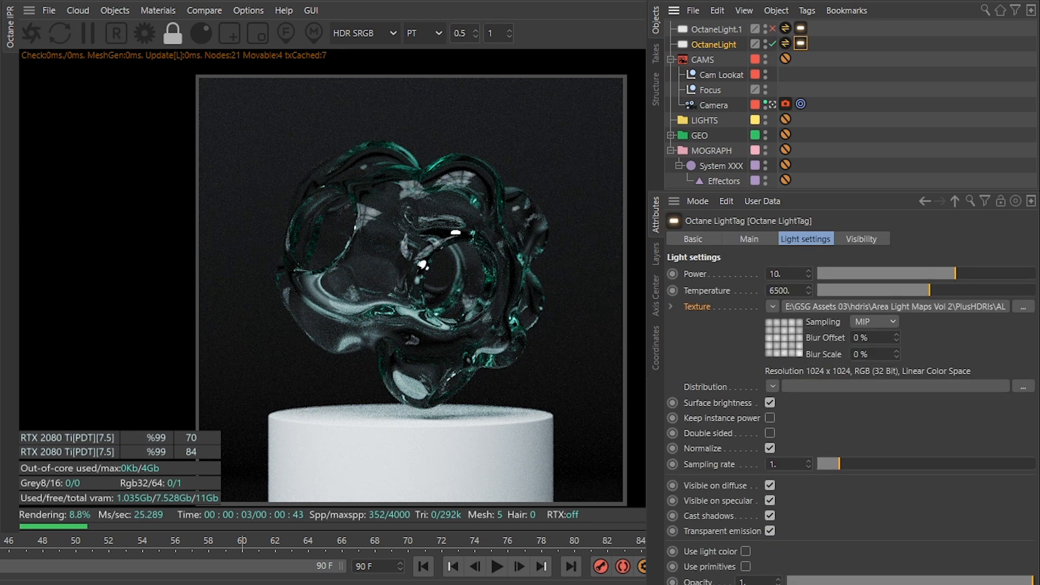
drag(793, 276, 760, 294)
text(7)
key(Return)
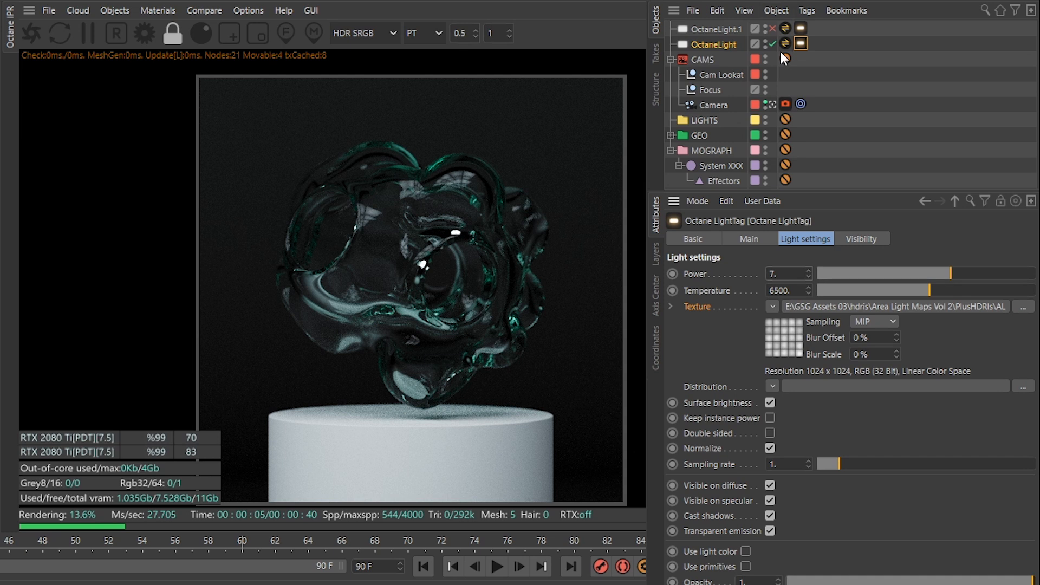
click(772, 30)
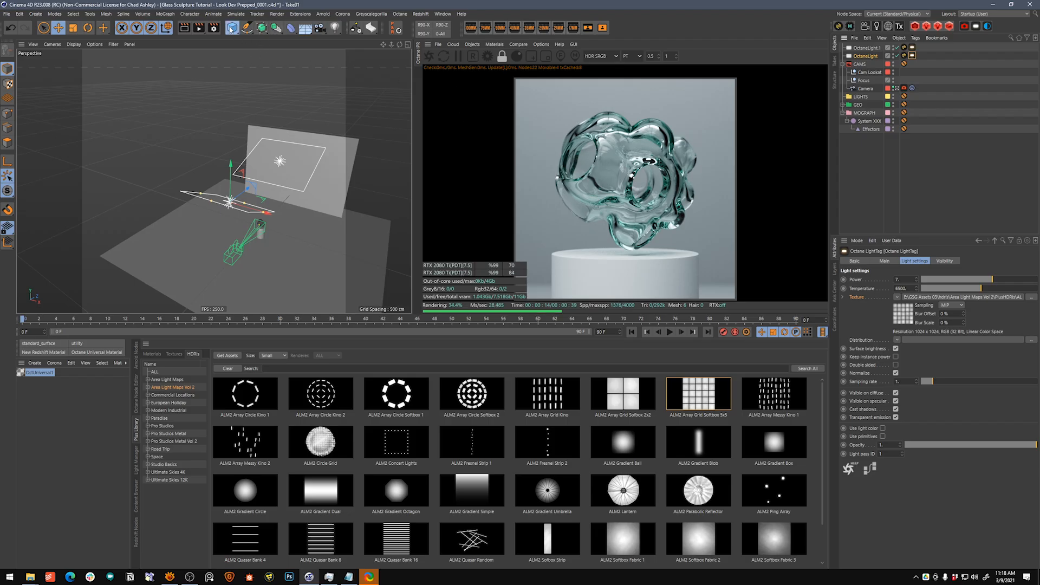
Add a sphere primitive to the scene and save the project as a new incremental version
click(232, 28)
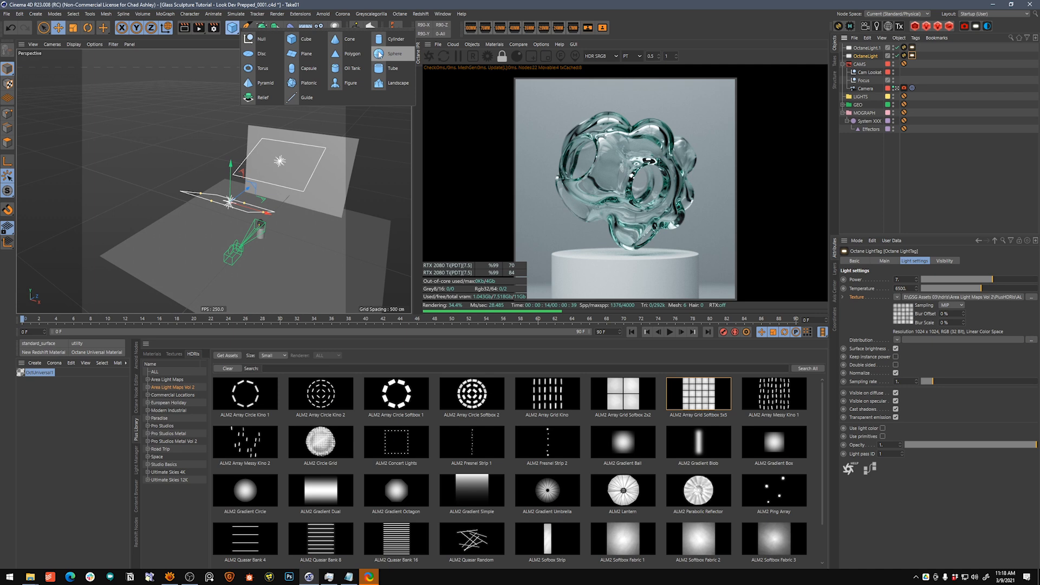
click(383, 54)
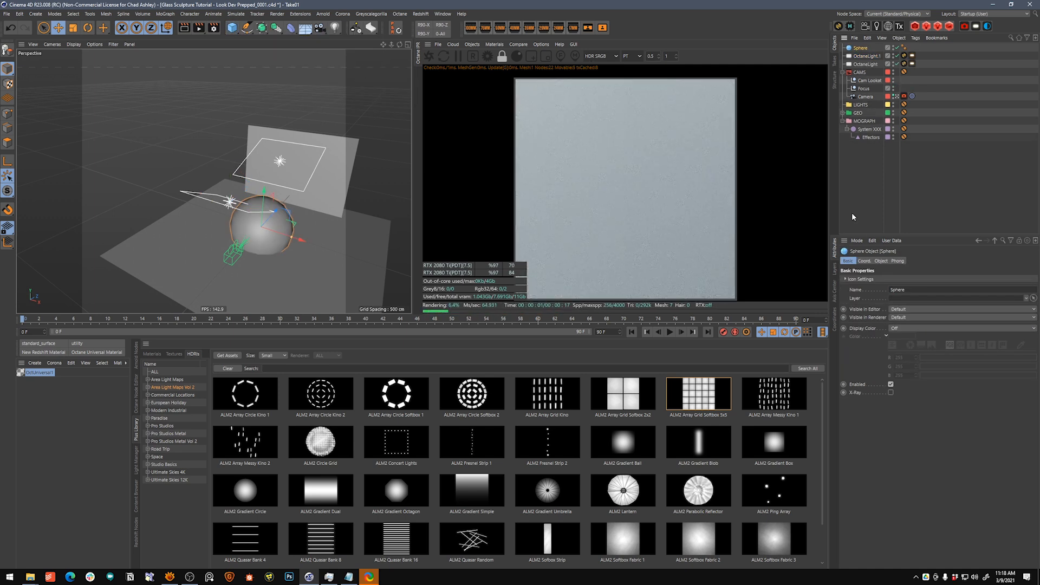
click(7, 14)
click(49, 103)
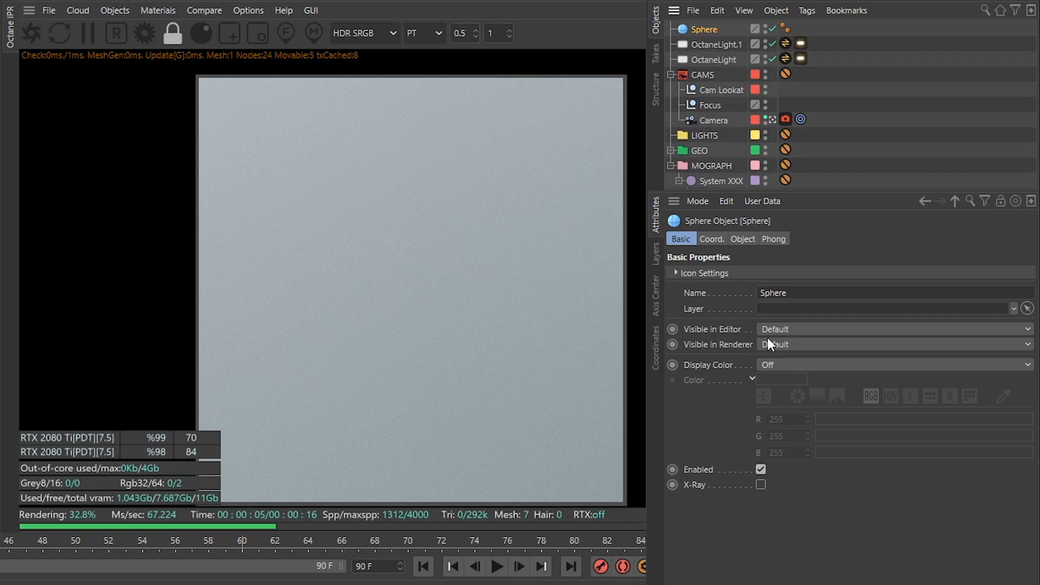
Set the sphere's radius to 10 cm, then 7 cm, and nudge it into place inside the sculpture in the Right view
click(746, 239)
text(60)
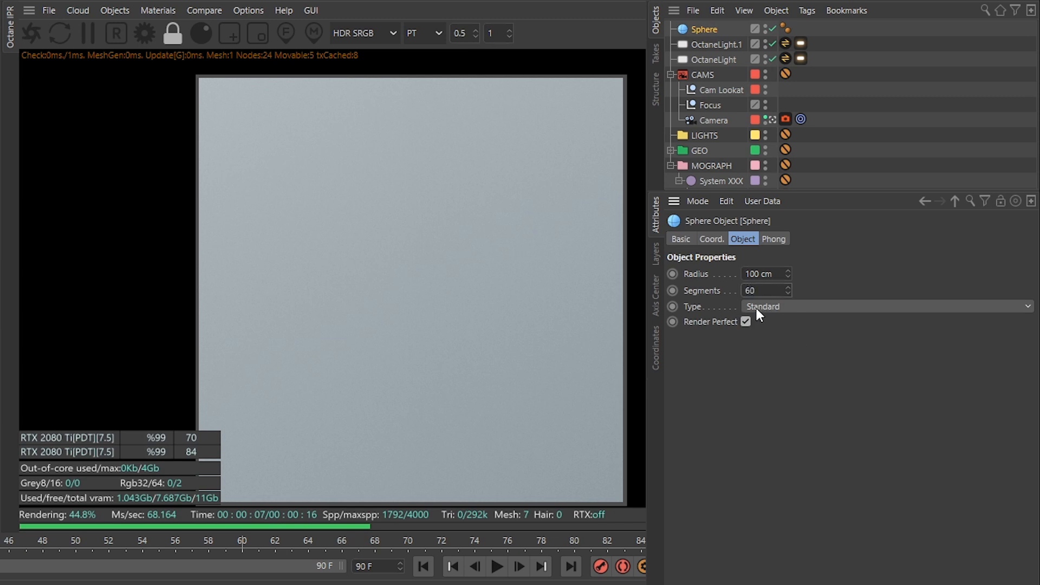
key(shift+Tab)
text(10)
key(Return)
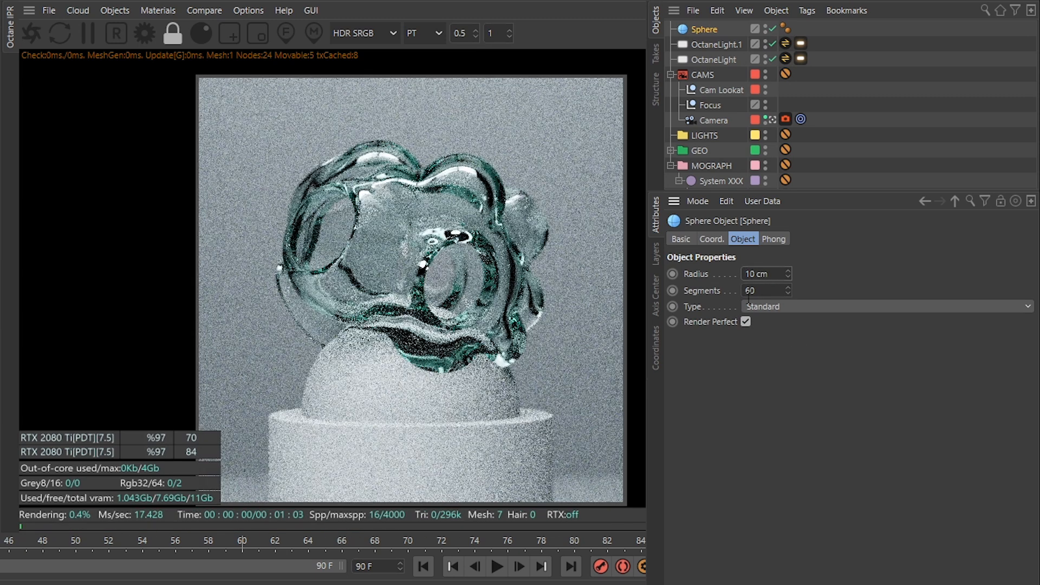
double_click(767, 274)
text(7)
key(Return)
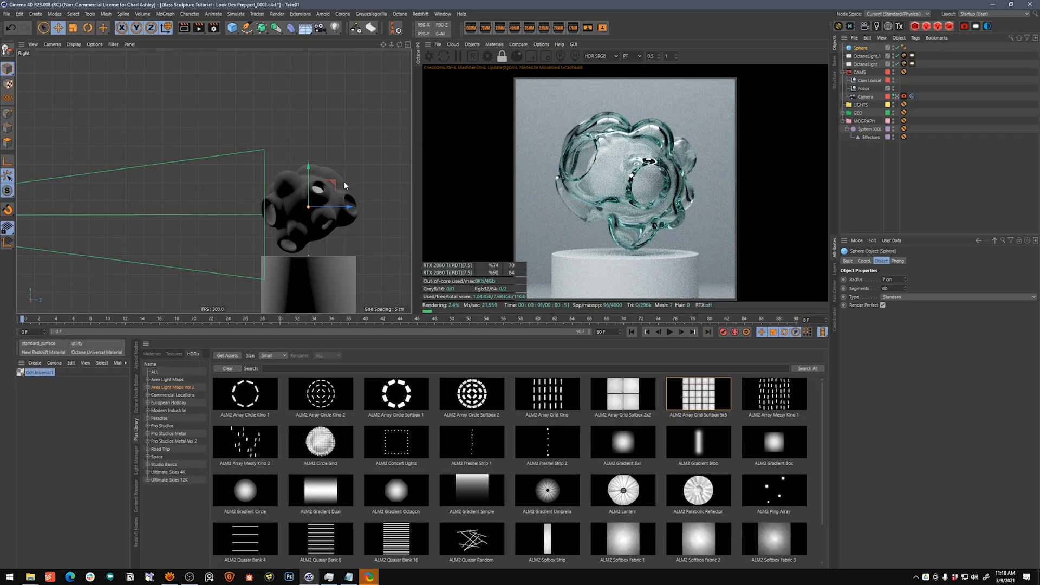
drag(334, 183, 335, 184)
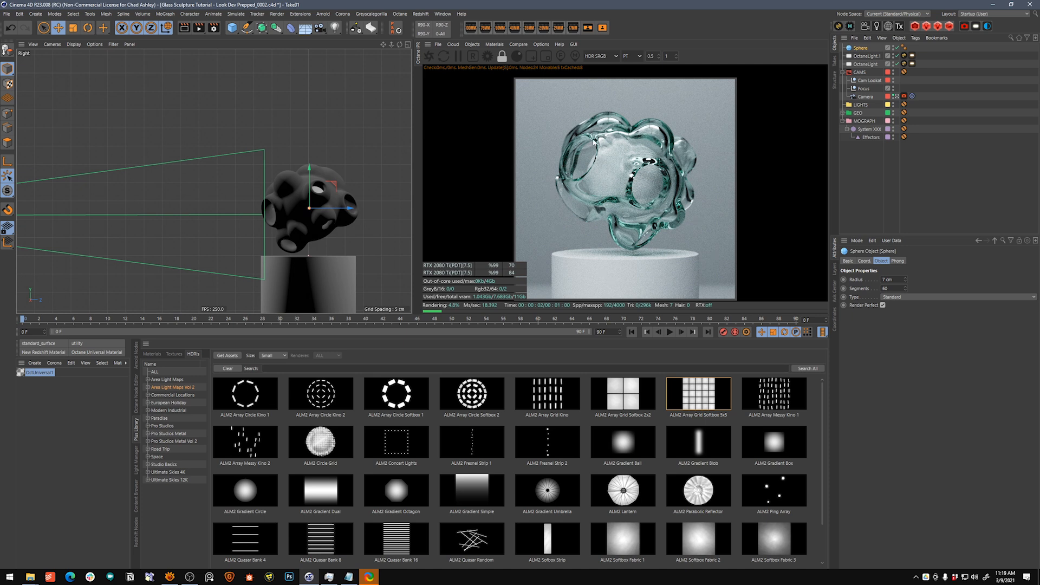
Duplicate the sphere in the camera view and place the copy toward the sculpture's left bubble
middle_click(287, 173)
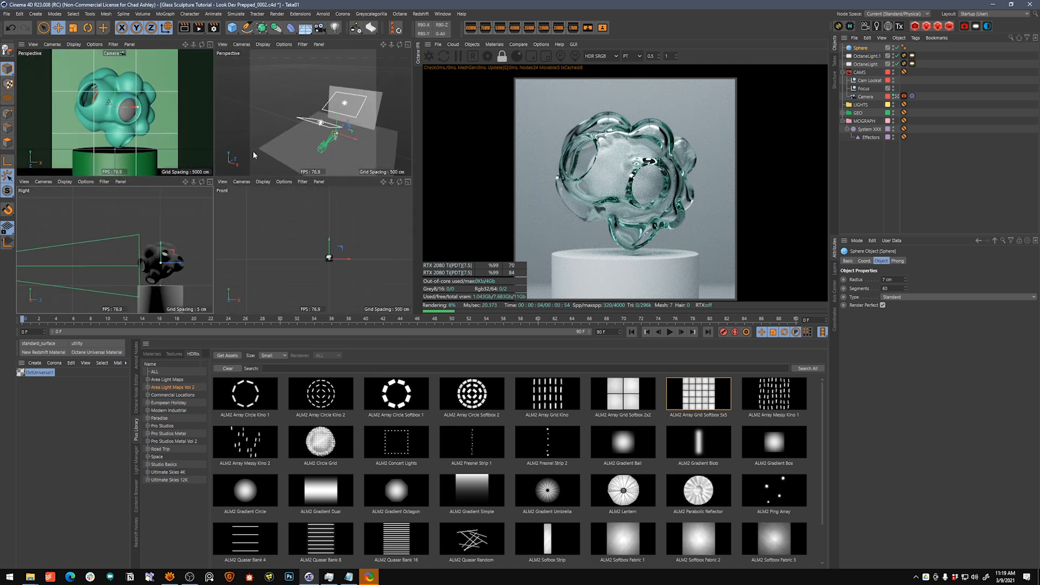
middle_click(149, 135)
ctrl+drag(225, 128, 171, 131)
middle_click(171, 131)
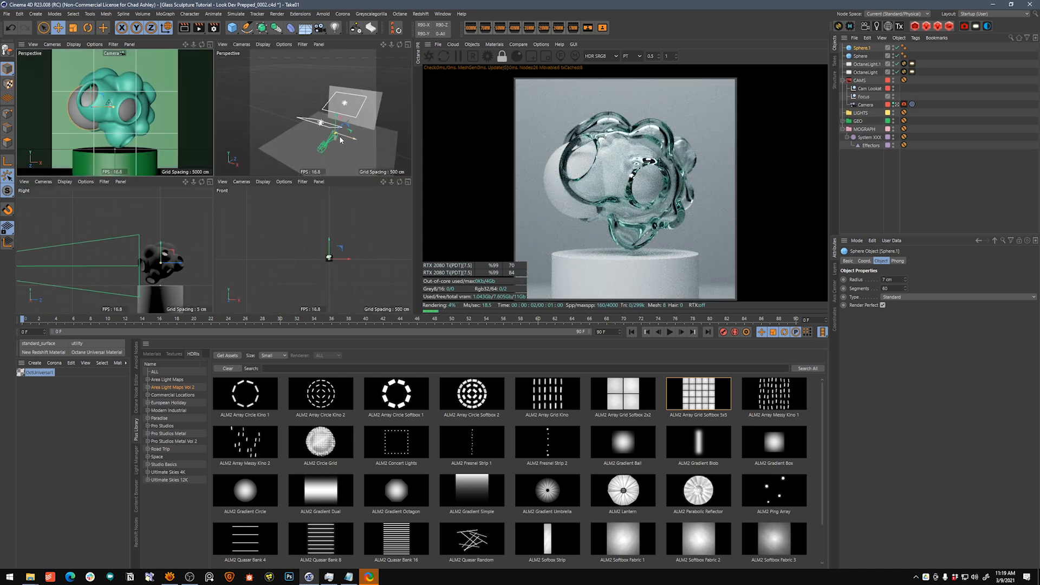
Adjust the copied sphere's scale and move it inside the glass bubble so it sits within the left opening
scroll(334, 139, down, 3)
alt+drag(315, 141, 374, 147)
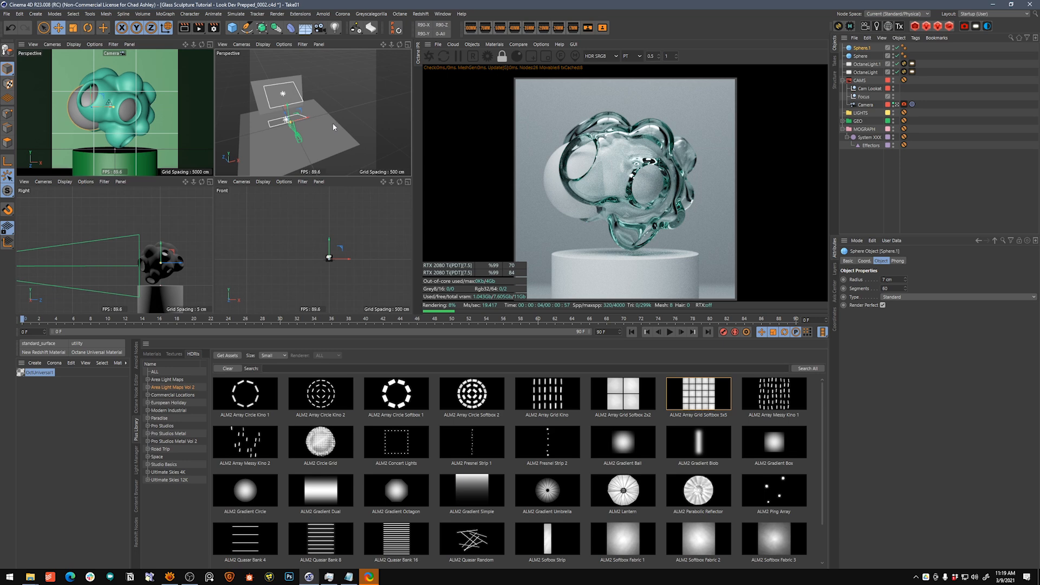
key(s)
drag(333, 118, 348, 149)
mouse_move(356, 110)
mouse_down()
mouse_move(354, 95)
mouse_move(343, 139)
mouse_move(378, 121)
mouse_move(353, 120)
mouse_move(370, 105)
mouse_move(358, 100)
mouse_move(353, 135)
mouse_move(312, 152)
mouse_move(365, 145)
mouse_move(352, 178)
mouse_move(335, 142)
mouse_move(322, 168)
mouse_up()
key(t)
middle_click(323, 168)
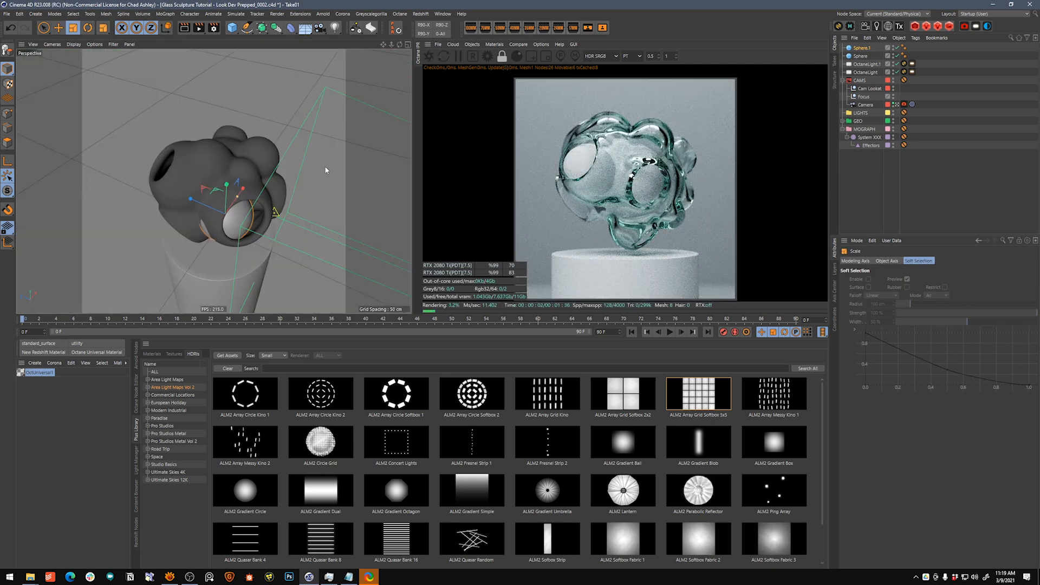
key(e)
drag(224, 191, 229, 187)
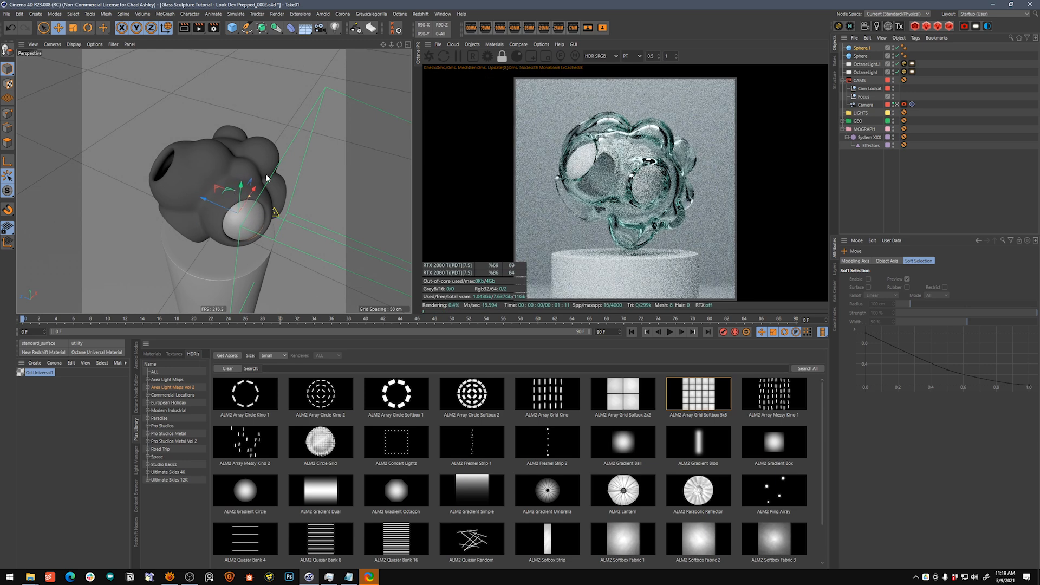
mouse_move(281, 232)
alt+mouse_down()
mouse_move(203, 138)
mouse_move(243, 174)
alt+mouse_up()
alt+right_drag(246, 216, 263, 172)
drag(264, 106, 274, 95)
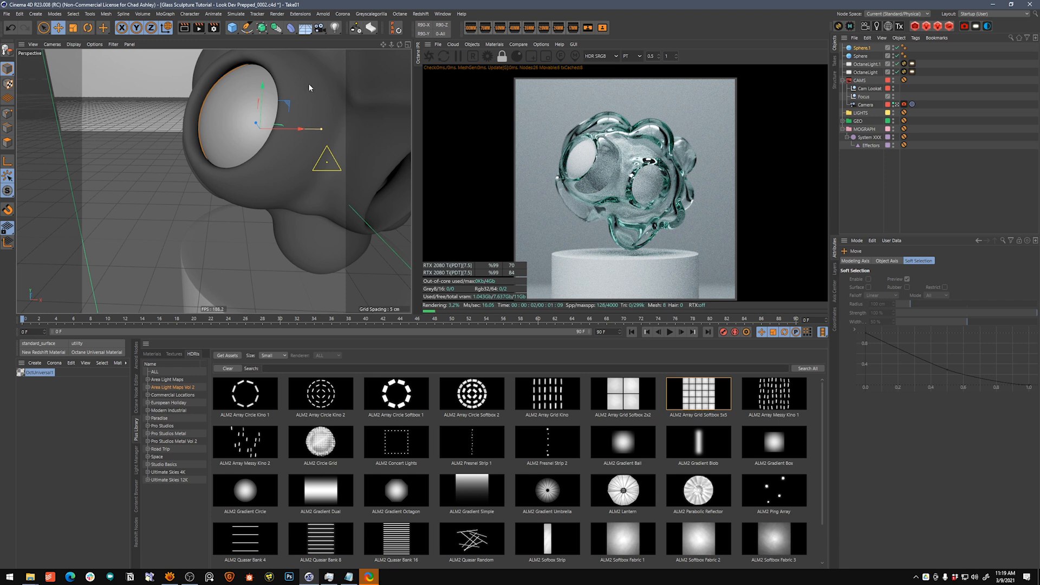
Create a new Octane Universal Material and apply it to both spheres
click(95, 353)
drag(47, 377, 862, 48)
drag(35, 373, 863, 56)
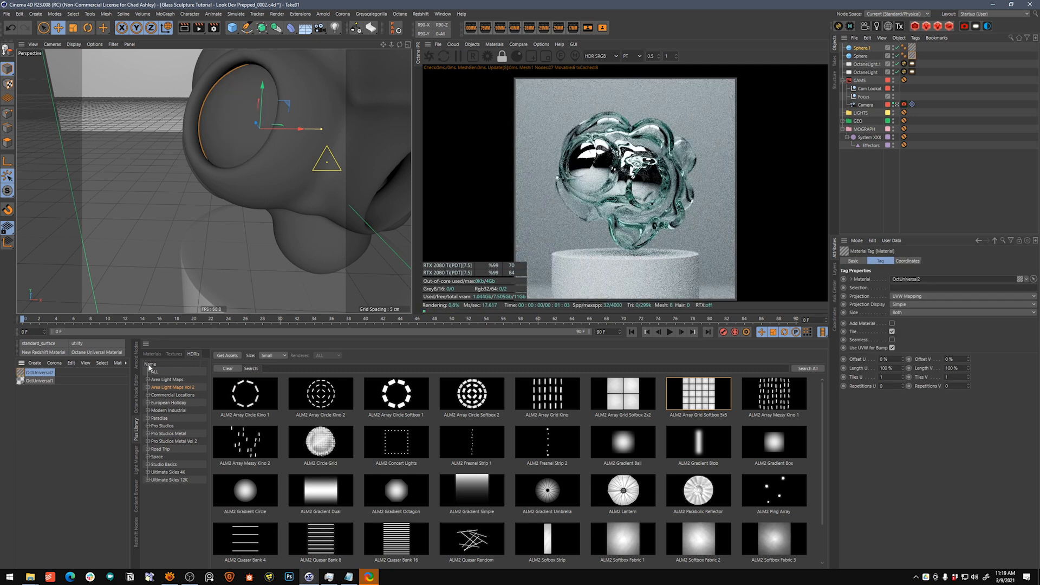
Show the new universal material in the Octane Node Editor and set its metallic value to 0
click(135, 405)
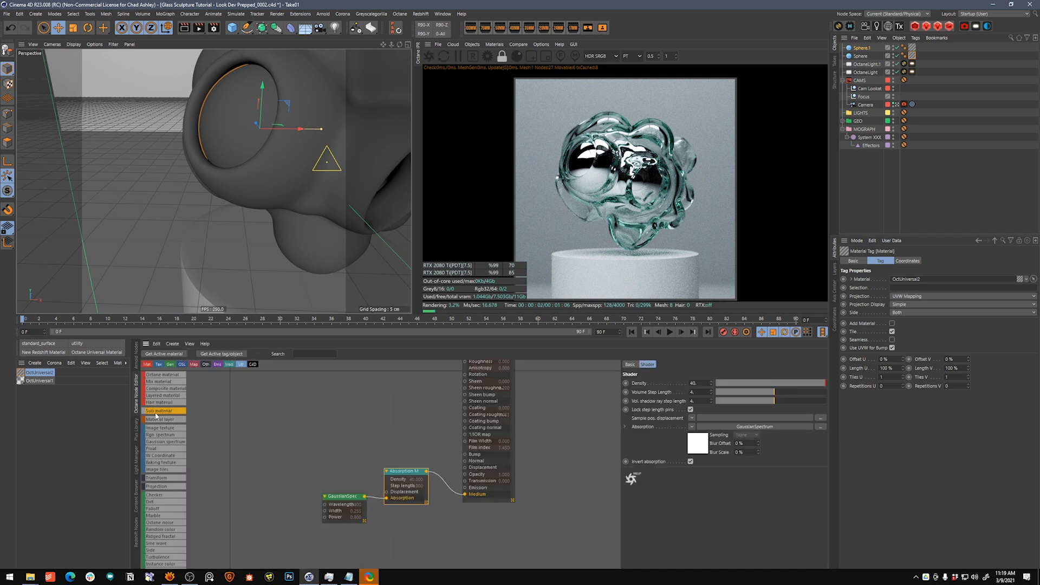
click(163, 354)
drag(186, 374, 139, 379)
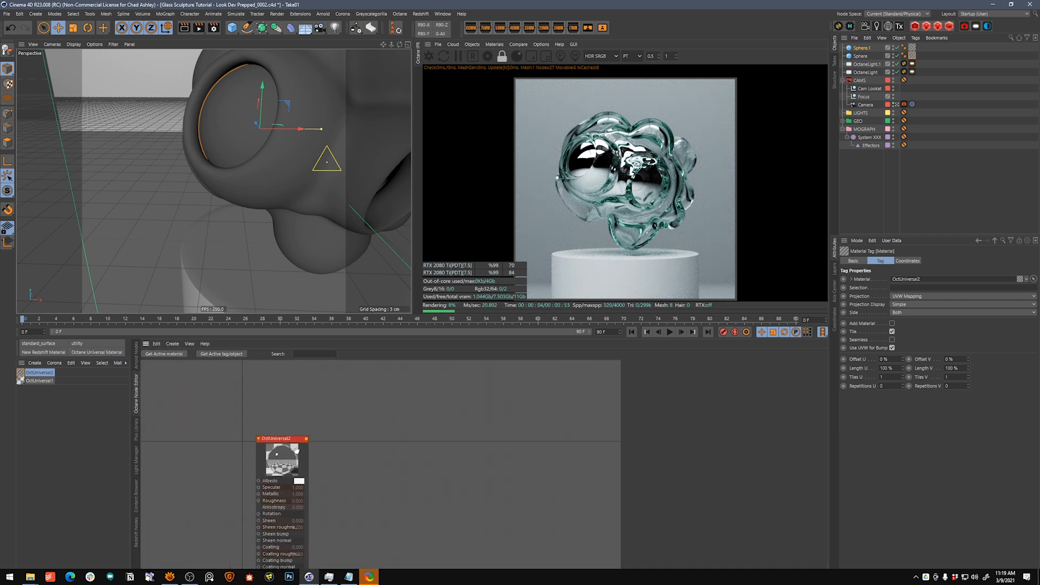
drag(267, 444, 421, 393)
click(733, 366)
drag(729, 456, 667, 456)
Darken the sphere material's albedo to near black, trying brightness values of 0.1, 0.02 and 0.04
click(667, 366)
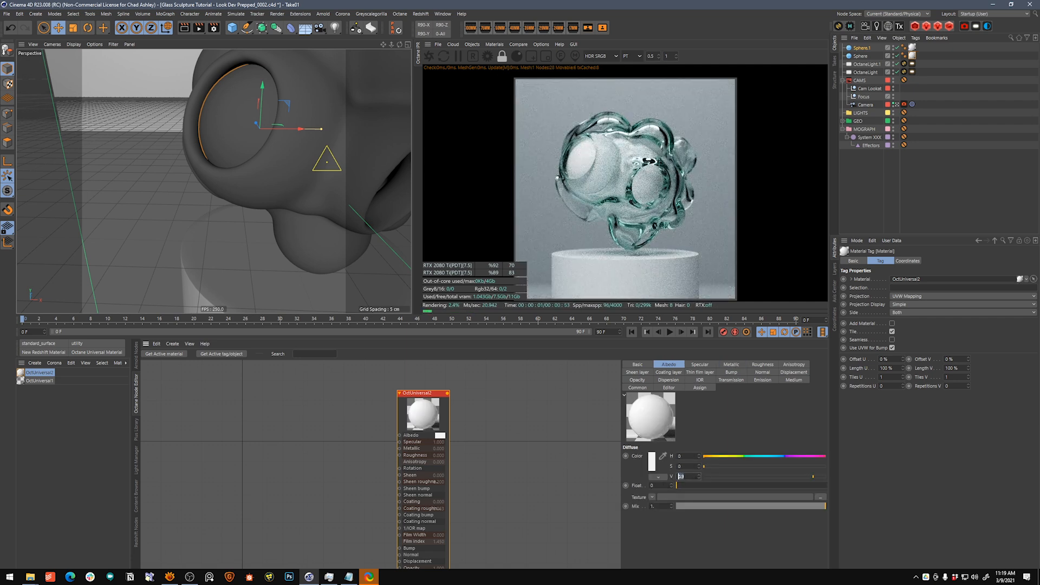
text(.1)
key(Return)
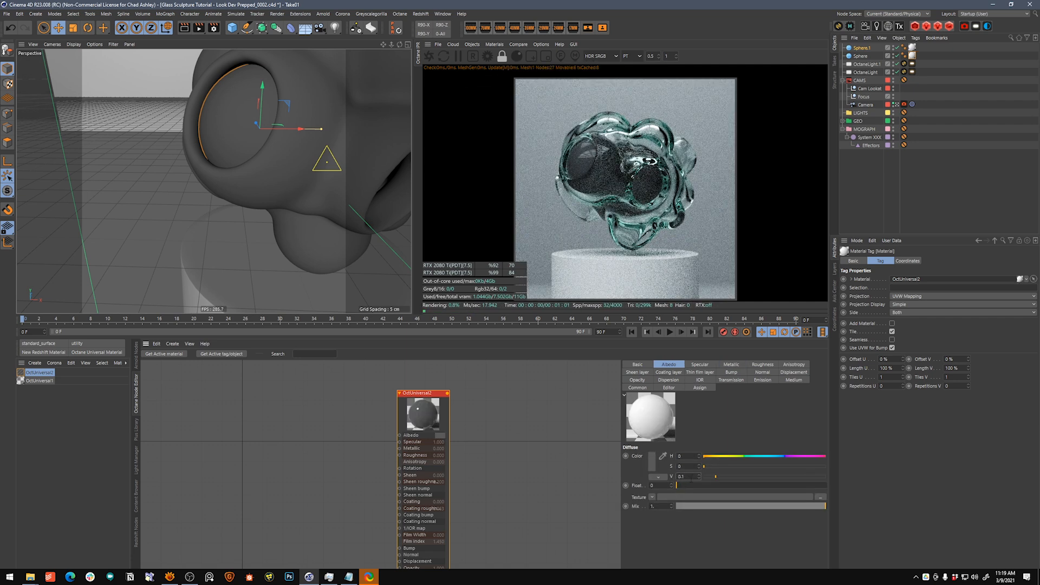
double_click(682, 477)
text(.02)
key(Return)
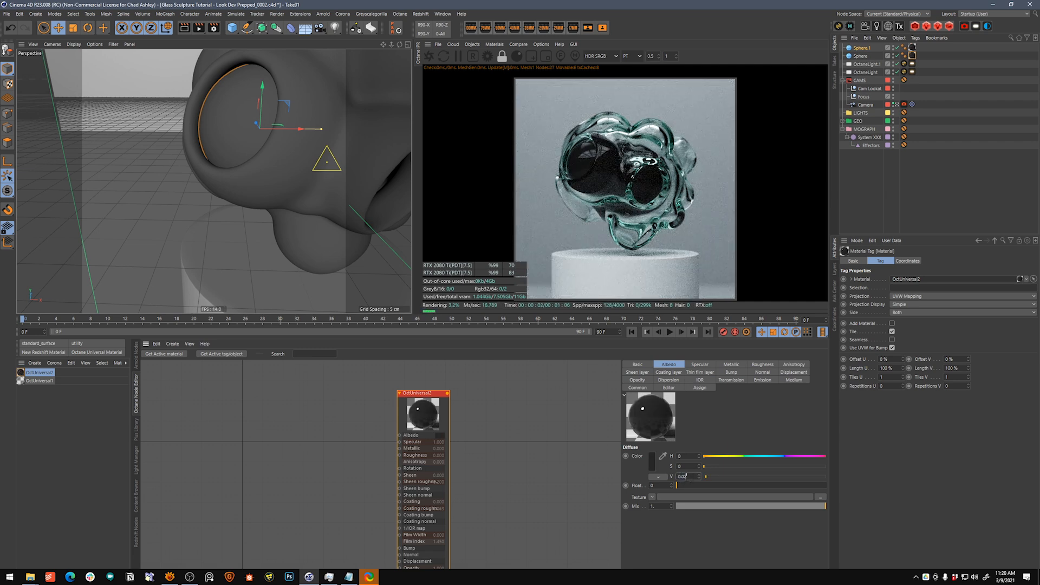
key(BackSpace)
text(4)
key(Return)
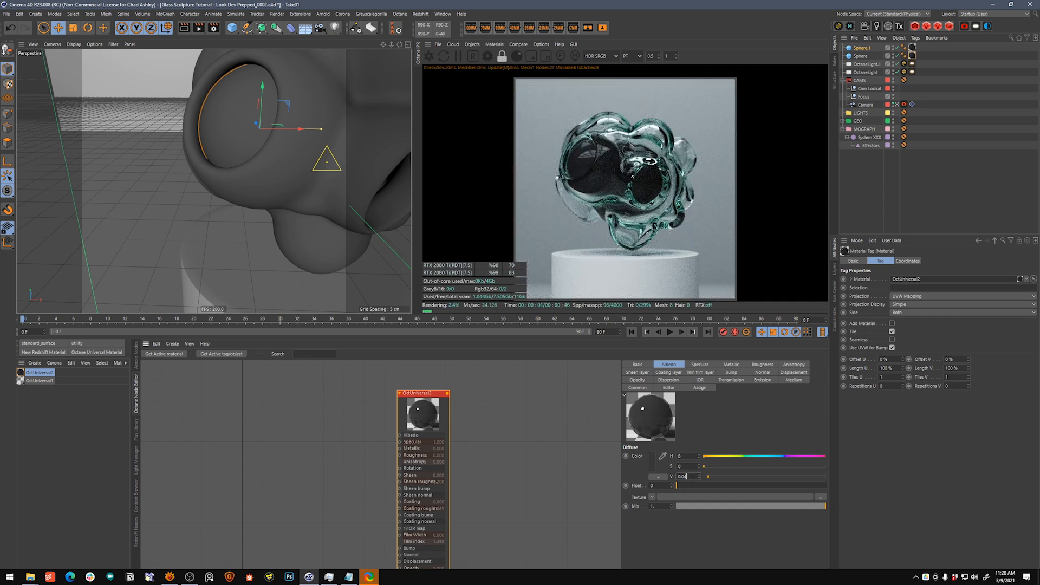
text(2)
key(Return)
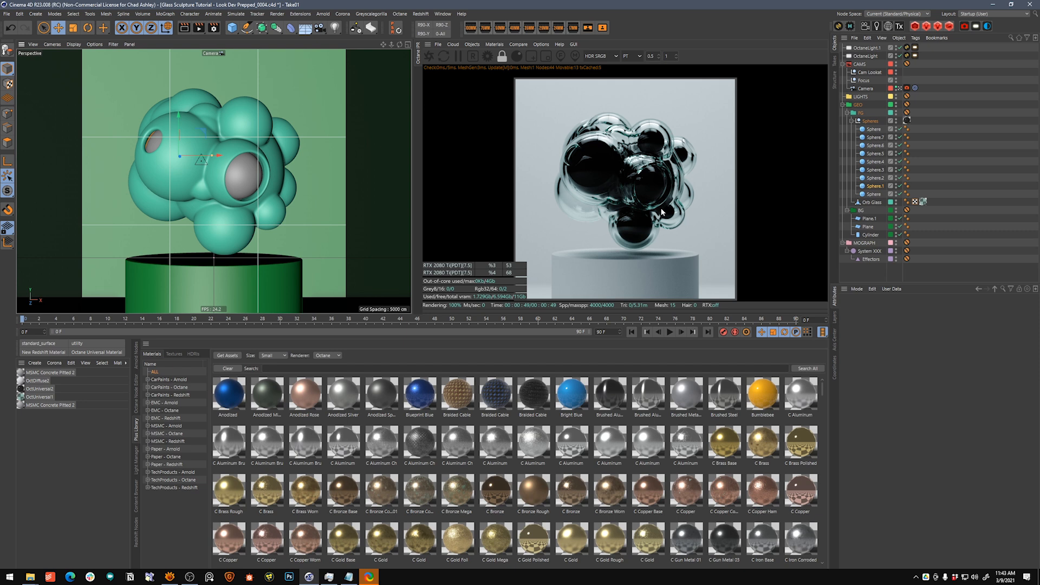
Examine the placement of the area lights, camera and backdrop in the outside perspective view
middle_click(320, 163)
middle_click(313, 154)
scroll(250, 236, down, 10)
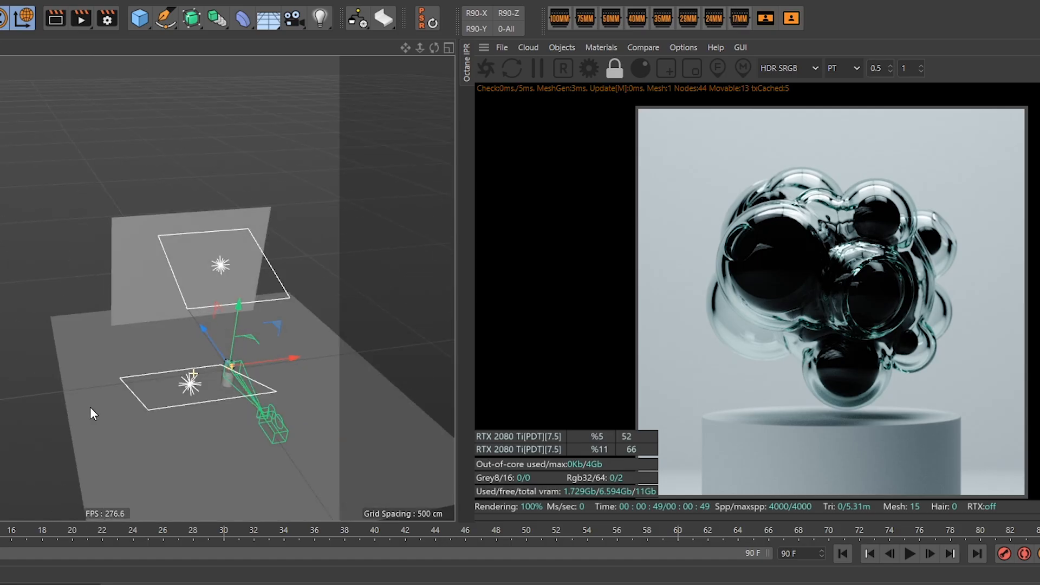
alt+drag(90, 407, 182, 324)
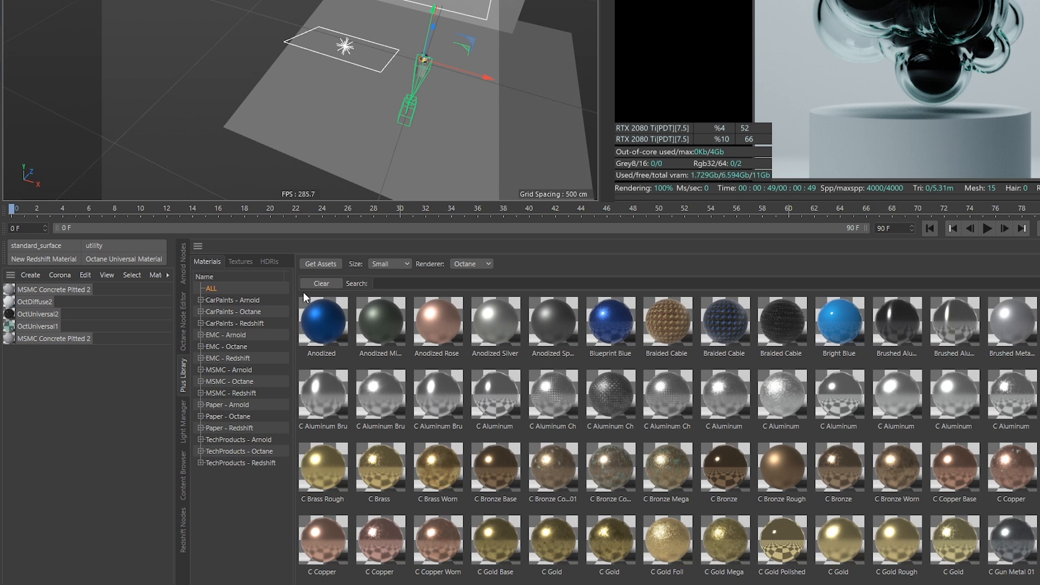
Find the MSMC Concrete Pitted 2 material by searching the library for "pit", add it to the scene, and delete its two duplicate copies
click(548, 281)
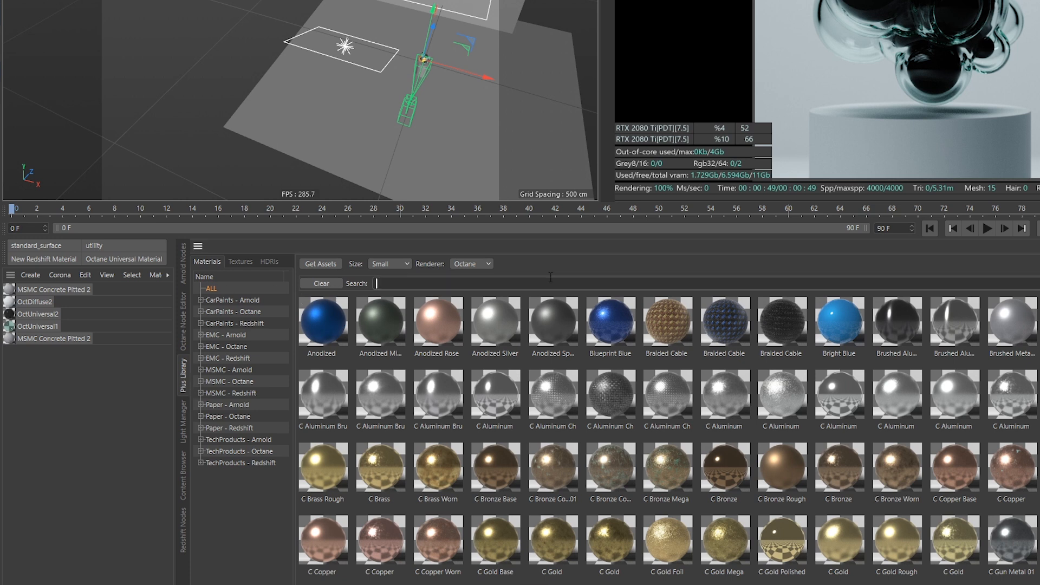
text(pi)
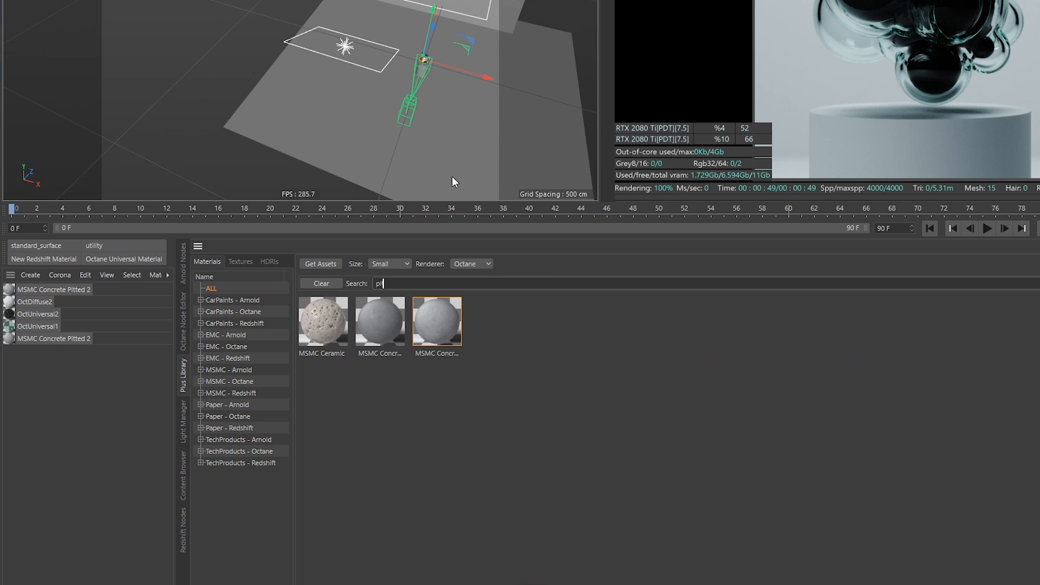
text(t)
drag(285, 426, 116, 435)
click(64, 340)
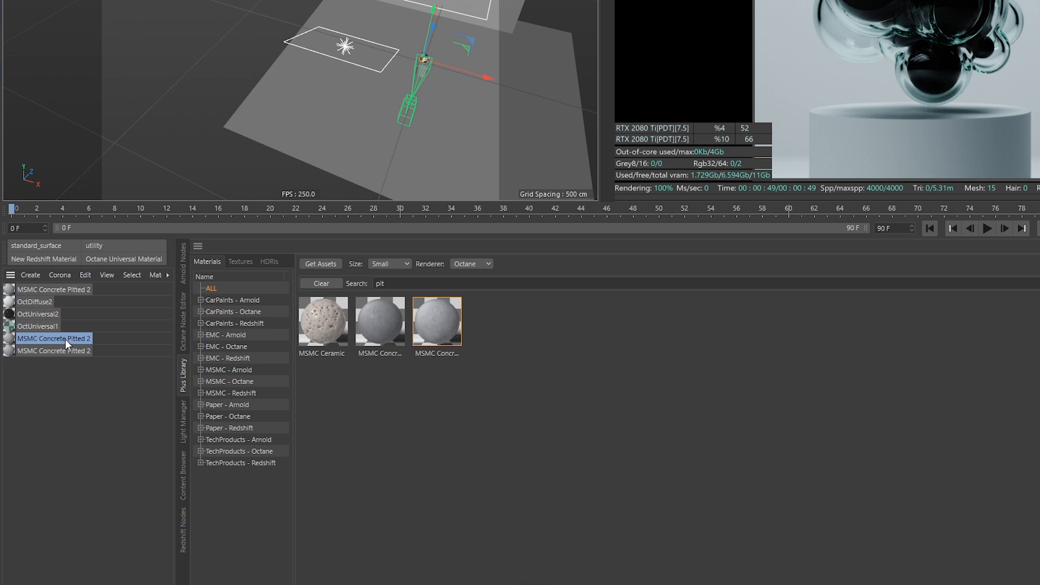
ctrl+click(66, 289)
key(Delete)
Apply the pitted concrete material to the pedestal cylinder, and draw a render region over its front with the preview scale at 1
click(73, 326)
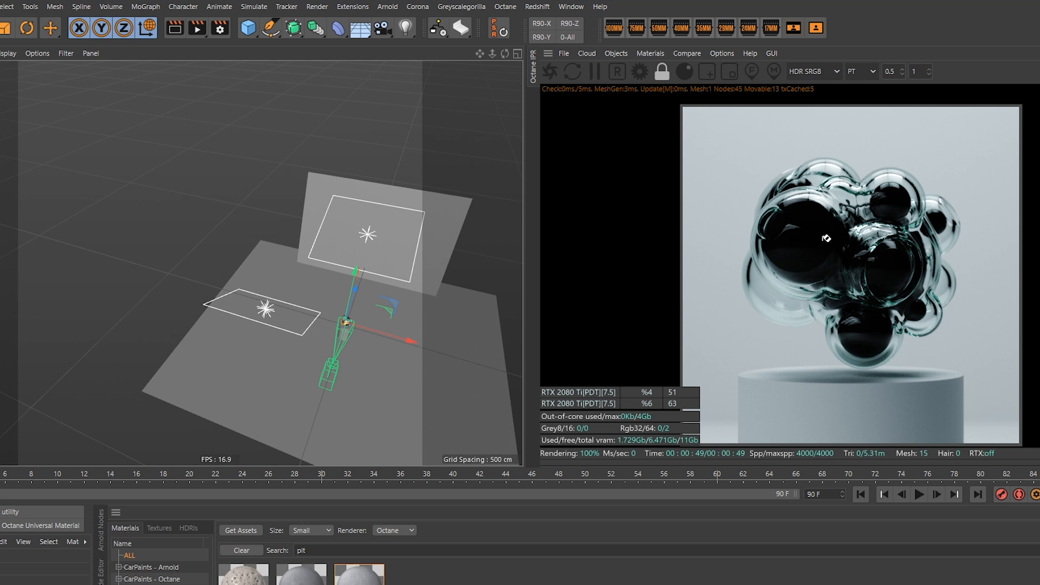
drag(826, 238, 343, 334)
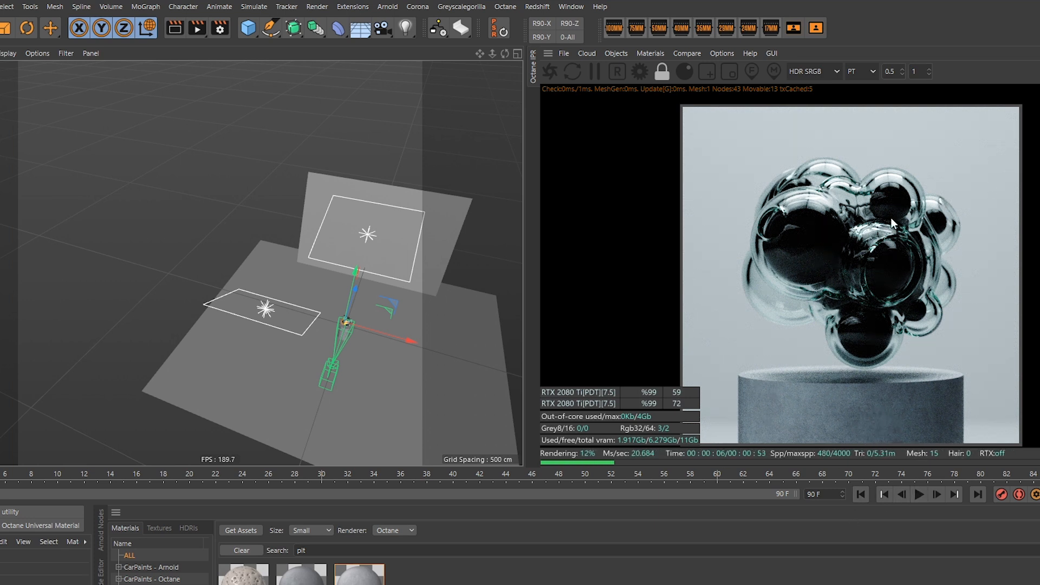
click(902, 70)
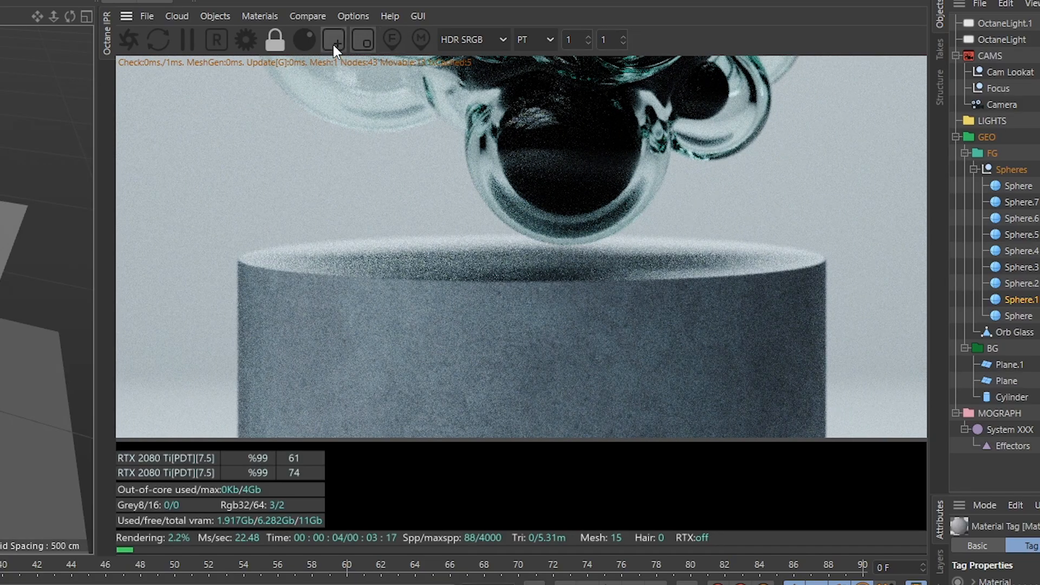
drag(249, 281, 819, 426)
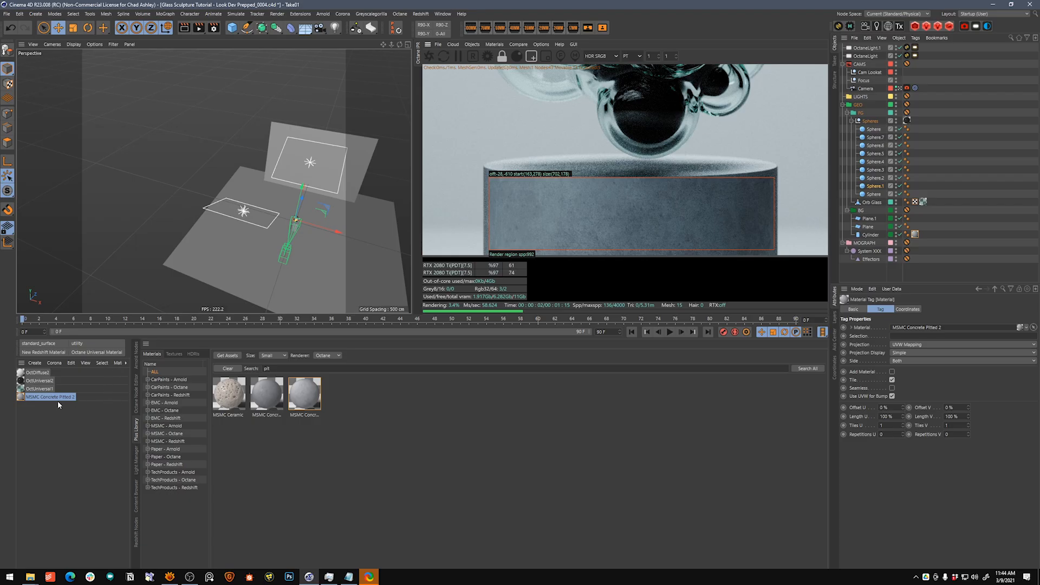
Show the pitted concrete material in the Octane Node Editor and spread its three image nodes apart from the material node
click(57, 400)
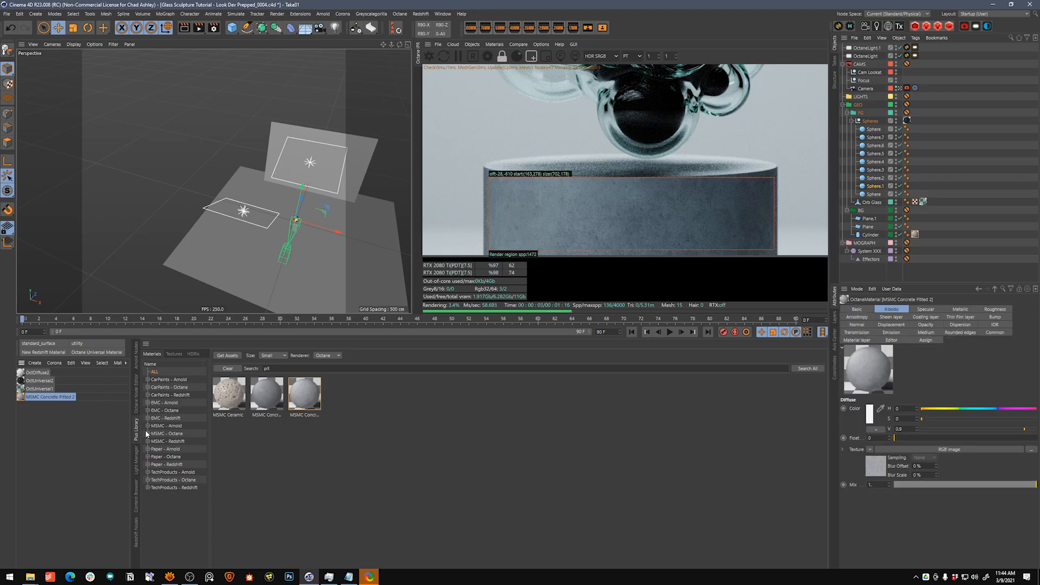
click(136, 391)
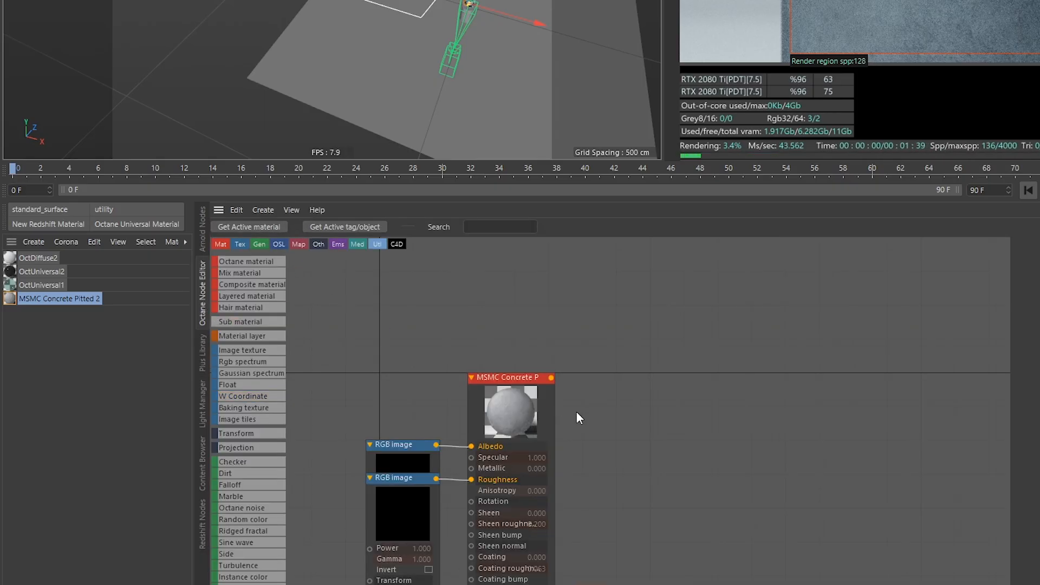
middle_drag(577, 413, 930, 302)
drag(755, 353, 693, 295)
drag(748, 392, 572, 444)
drag(739, 536, 536, 559)
drag(581, 451, 549, 427)
drag(685, 276, 539, 254)
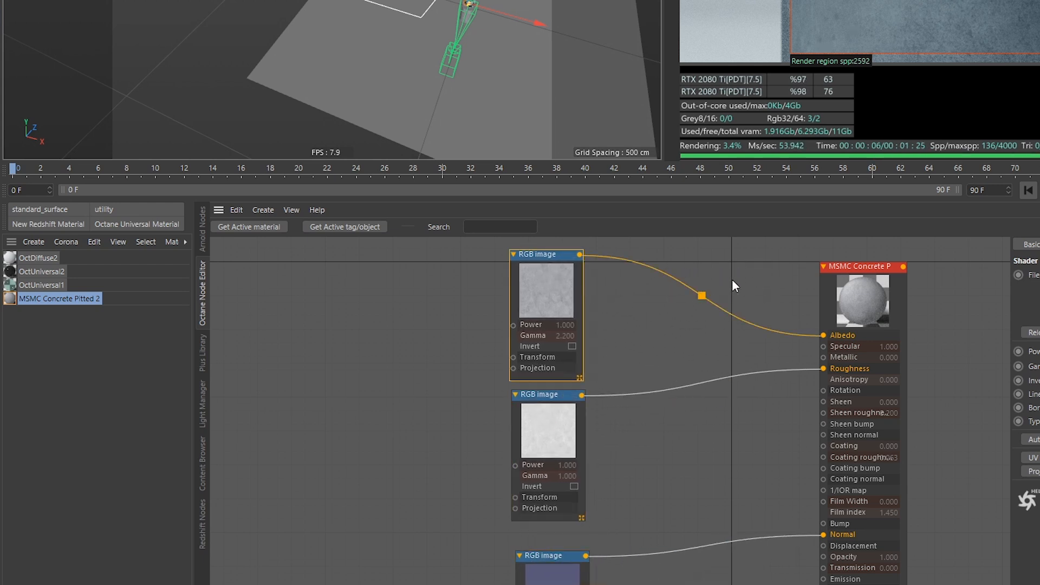
Add a Mix texture node above the concrete material and connect the base colour image as its first texture
middle_drag(732, 286, 754, 382)
right_click(739, 314)
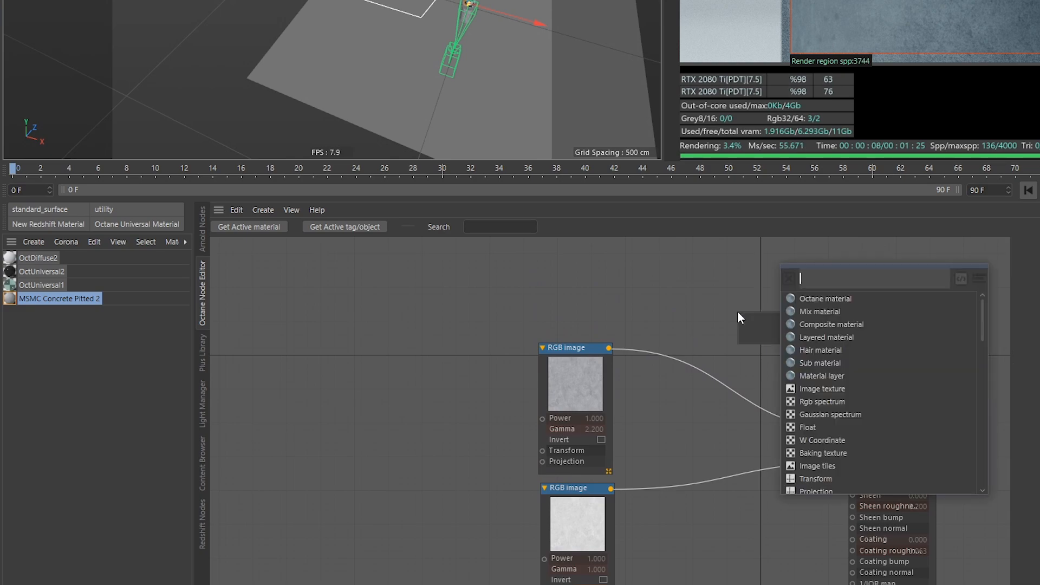
text(MIX)
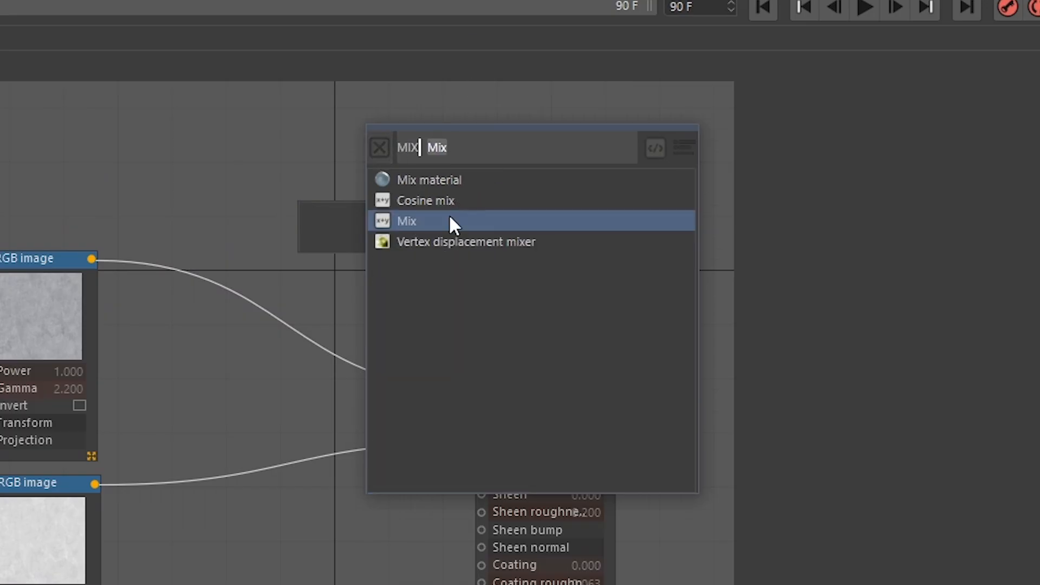
click(425, 219)
drag(355, 202, 355, 180)
drag(92, 258, 245, 212)
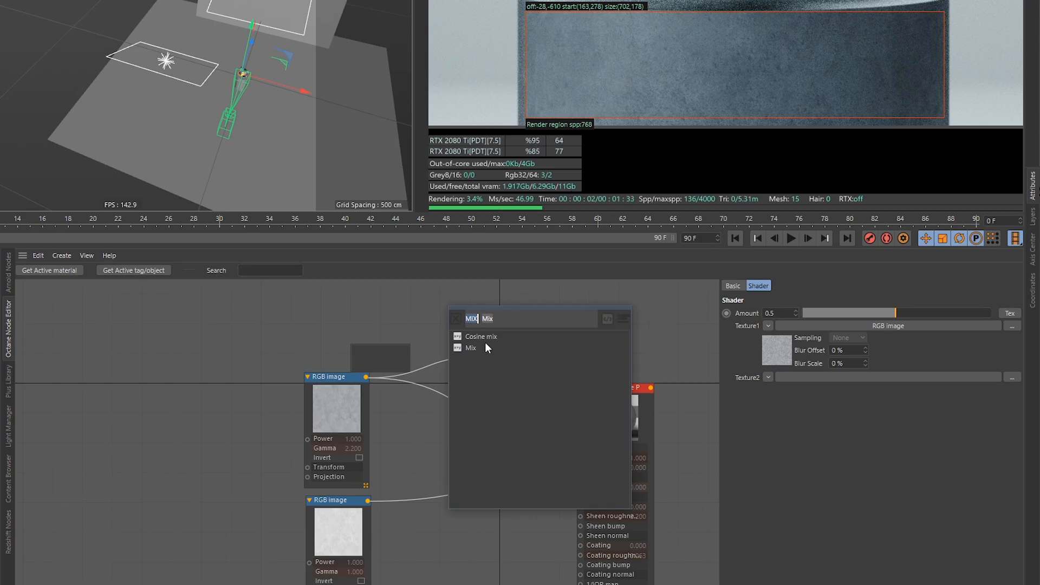
Add an RGB spectrum as the mix's second texture and connect the mix to the concrete material's albedo
text(RG)
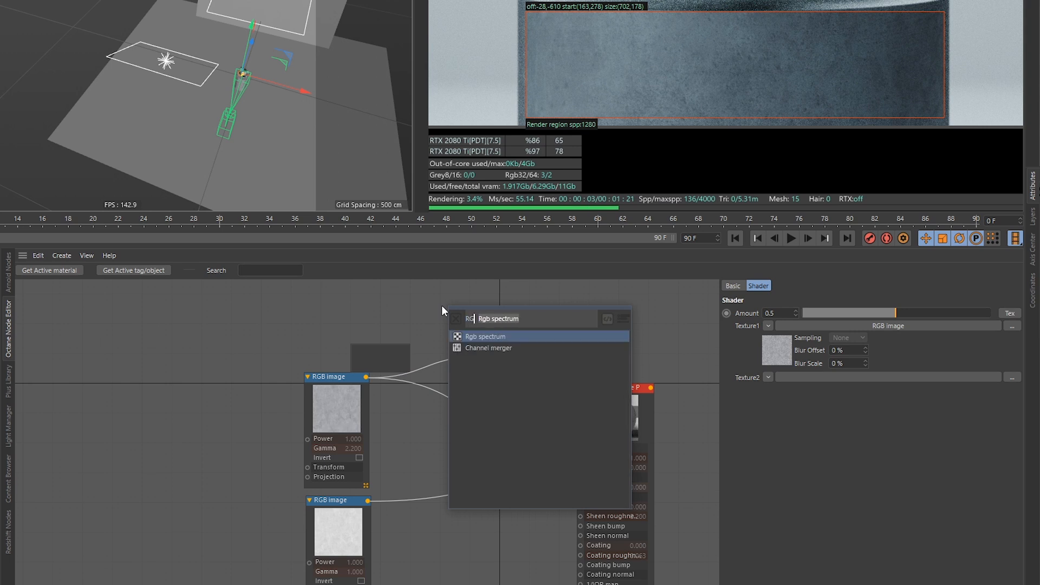
key(Return)
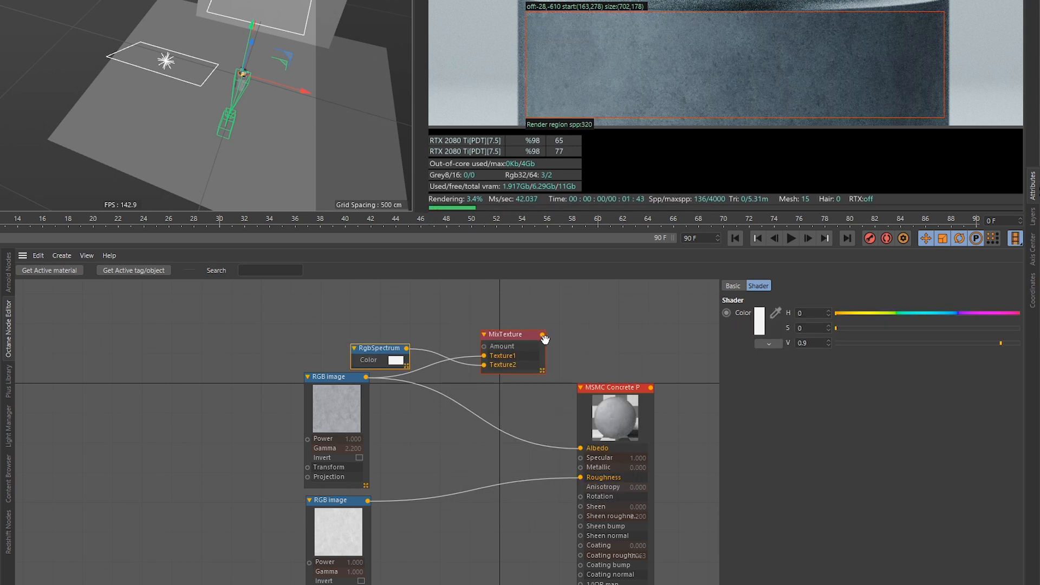
drag(541, 335, 580, 448)
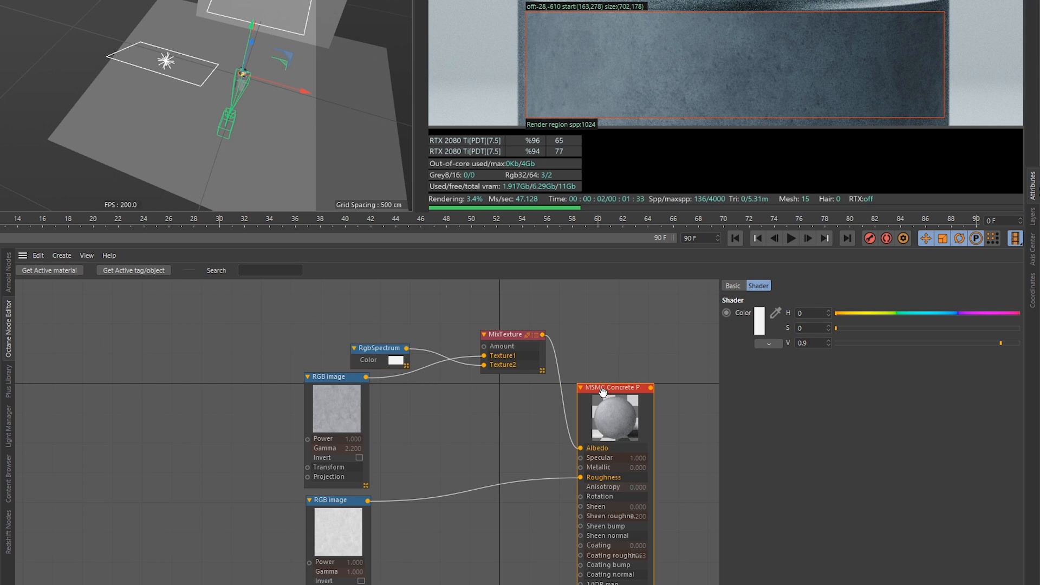
drag(528, 336, 524, 342)
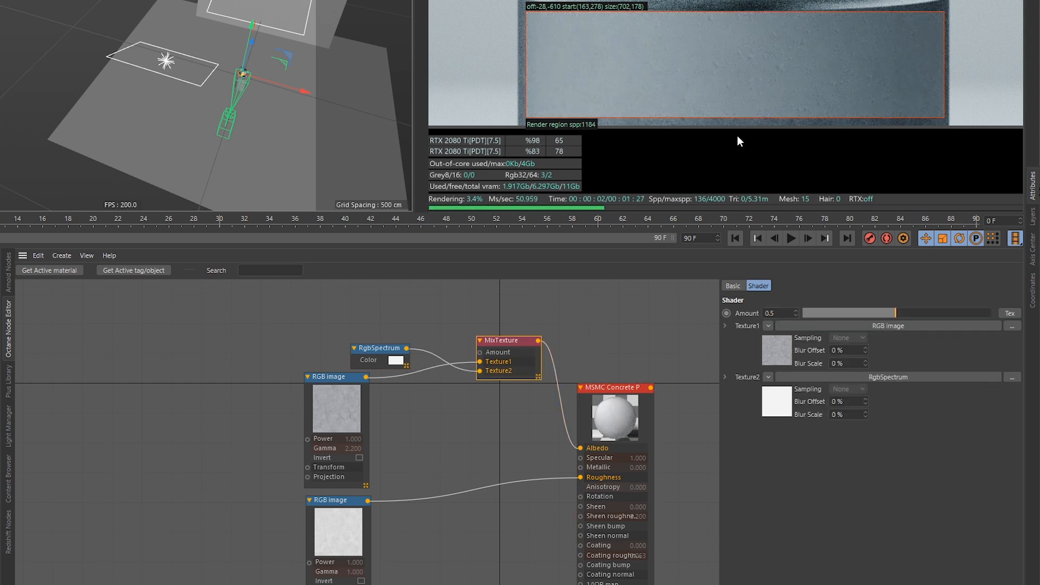
Set the brightness value of the RGB spectrum colour to 0.85
click(380, 347)
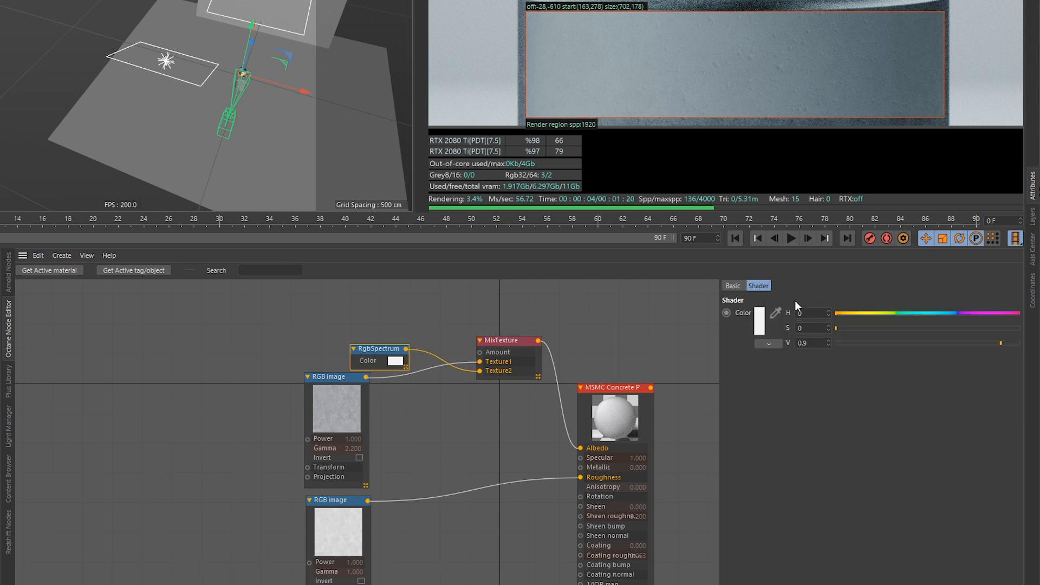
click(807, 343)
text(.85)
key(Return)
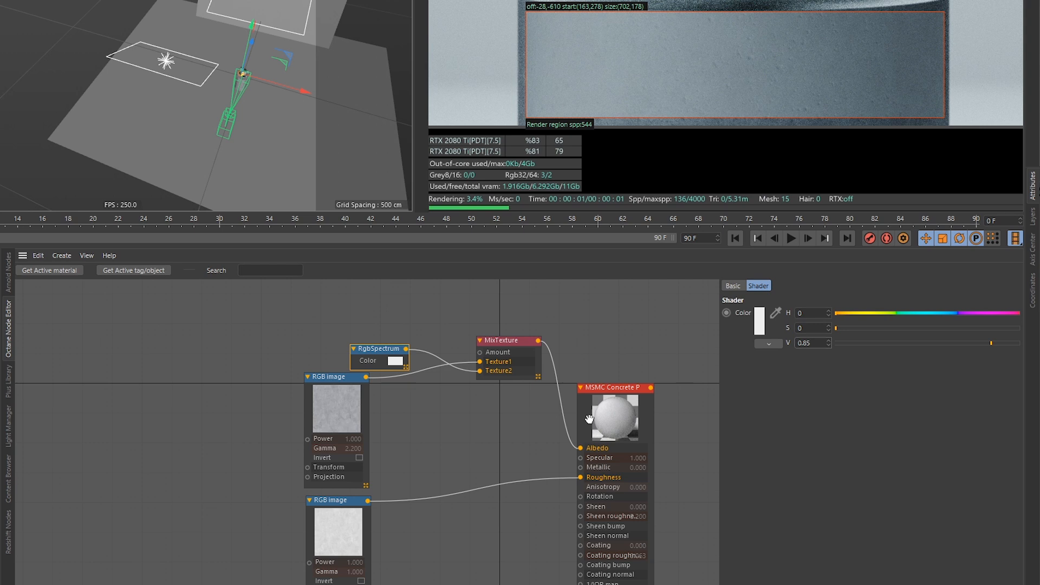
Add a UV Transform to the base colour image and share it with the roughness and normal images
middle_drag(515, 466, 550, 401)
middle_drag(456, 327, 506, 359)
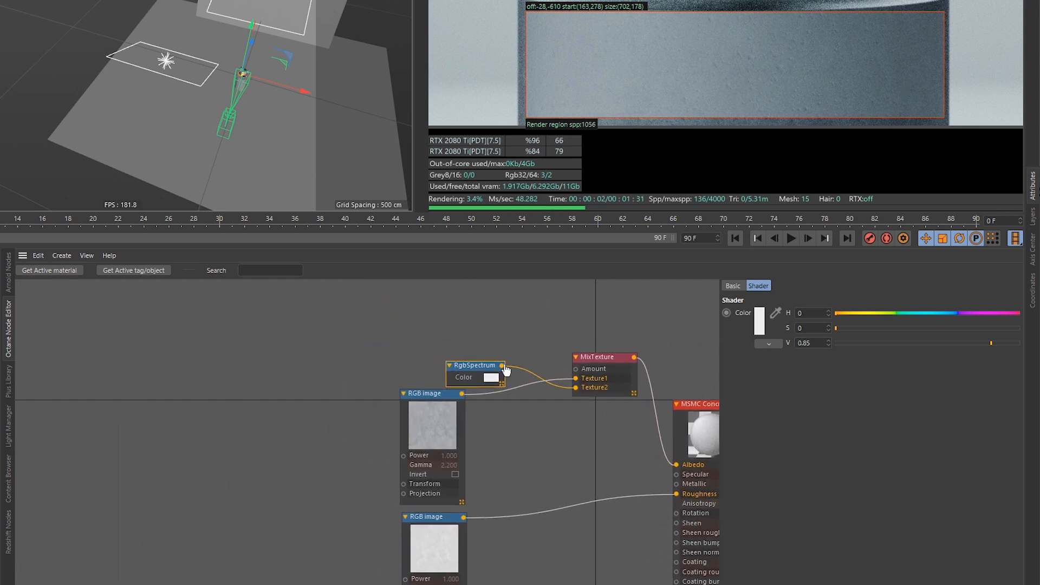
middle_drag(512, 436, 519, 384)
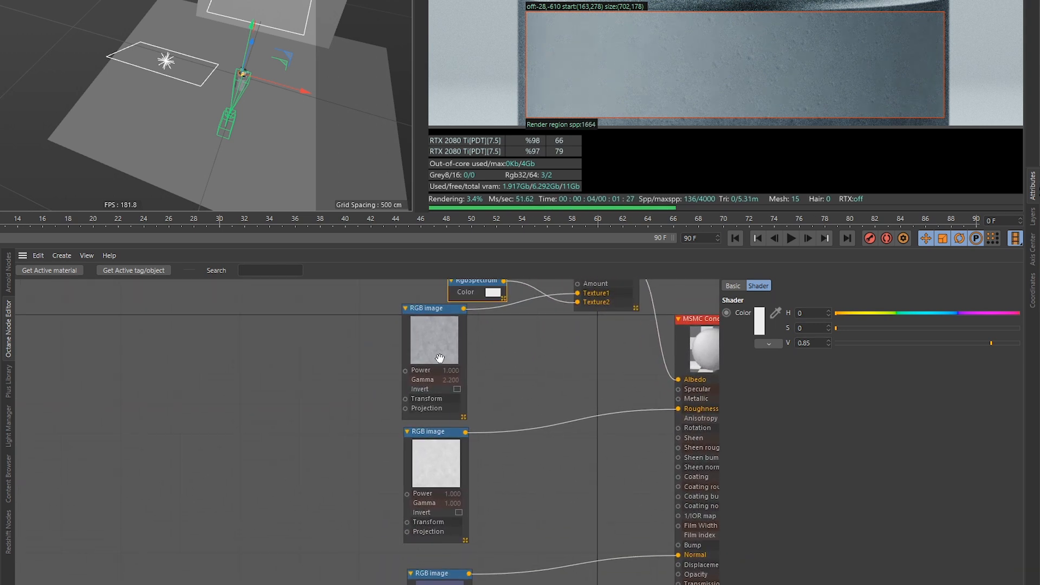
click(437, 324)
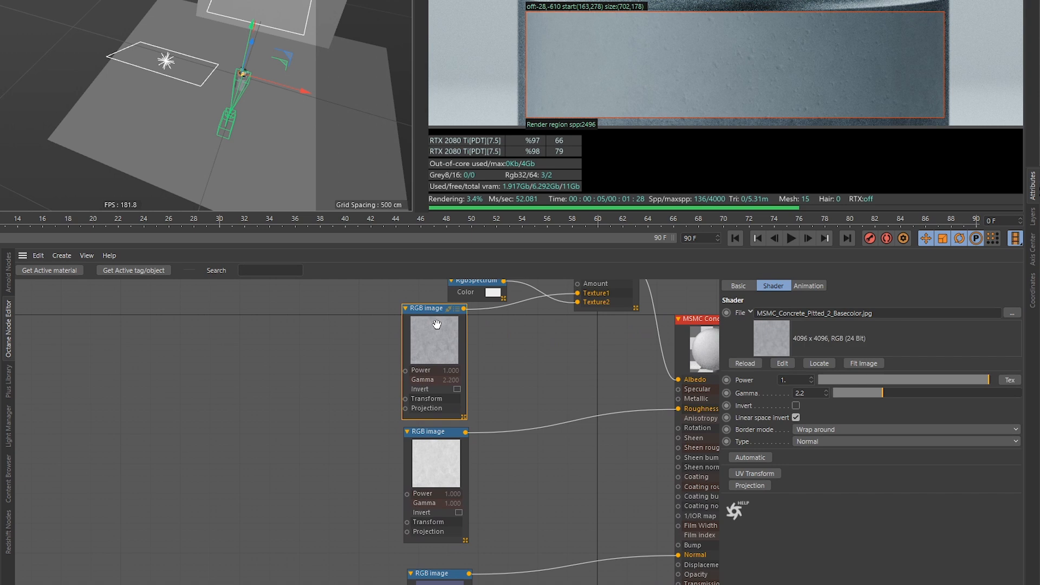
click(763, 473)
drag(374, 398, 407, 522)
middle_drag(553, 507, 590, 427)
drag(412, 317, 445, 582)
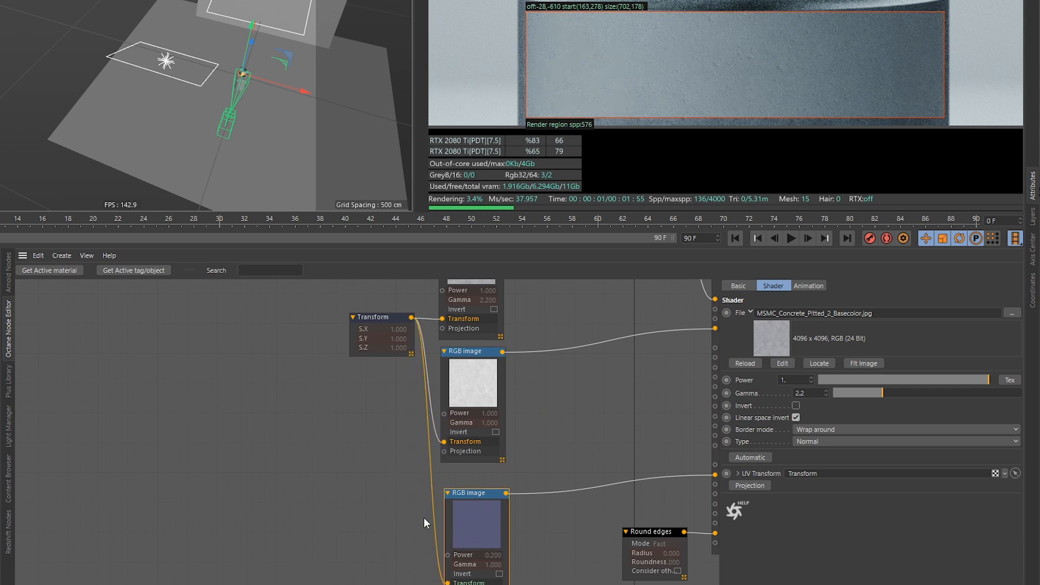
Scale the concrete textures uniformly with the shared Transform node, trying 1.5 and settling on 0.5
drag(395, 314, 341, 418)
double_click(765, 405)
text(1.5)
key(Return)
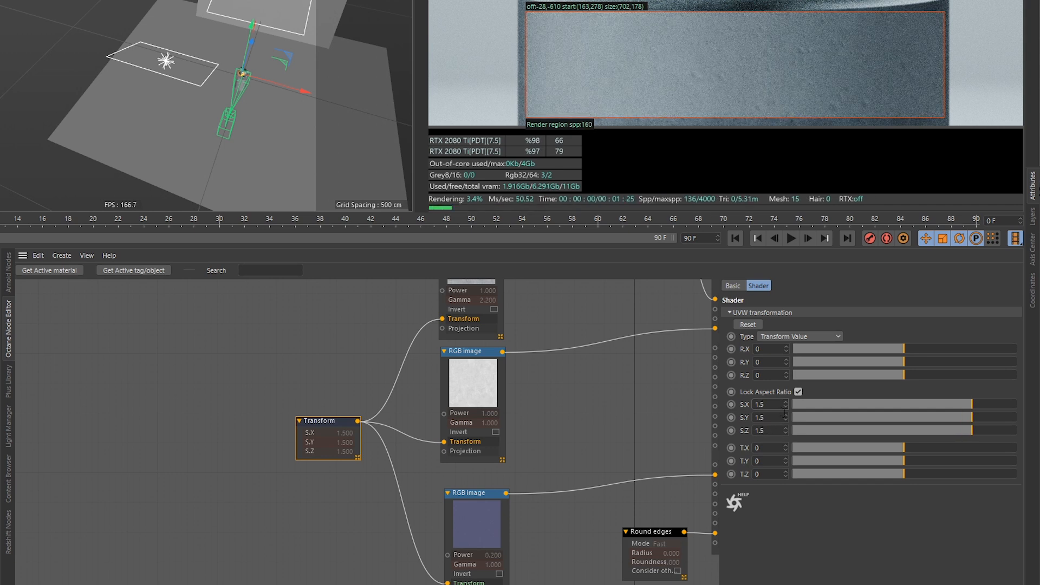
click(760, 417)
text(0.5)
key(Return)
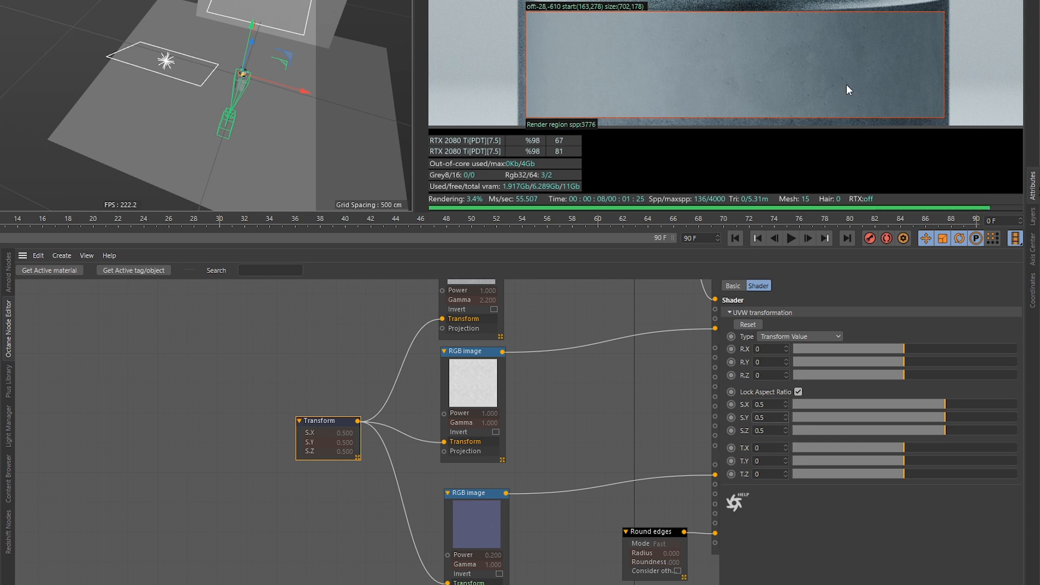
Unlock the transform's aspect ratio and adjust its Y scale, trying 1 and 0.3 before settling on 0.4
click(798, 391)
click(759, 417)
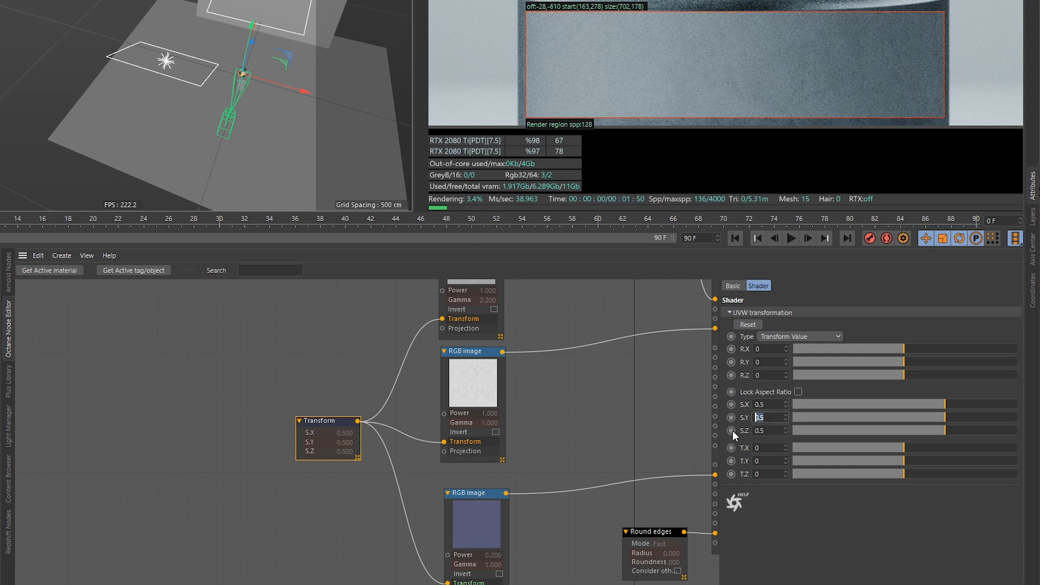
text(1)
key(Return)
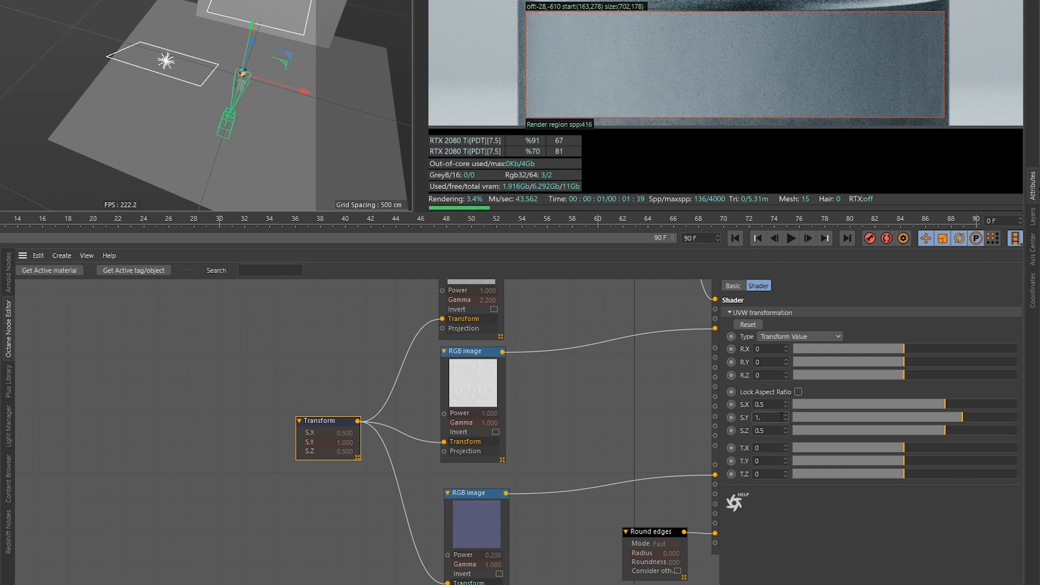
text(0.3)
key(Return)
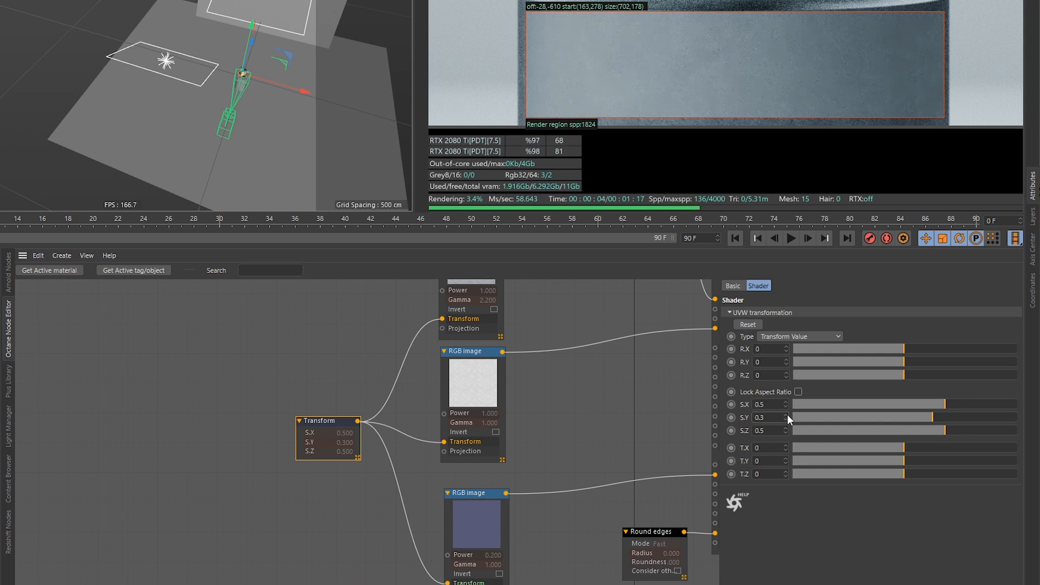
drag(771, 418, 732, 424)
key(BackSpace)
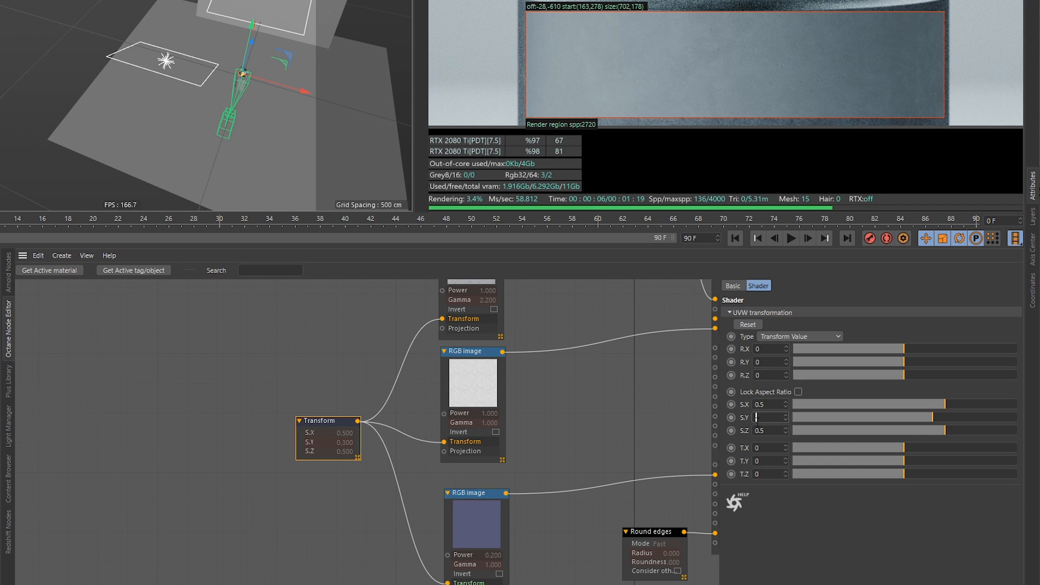
text(.4)
key(Return)
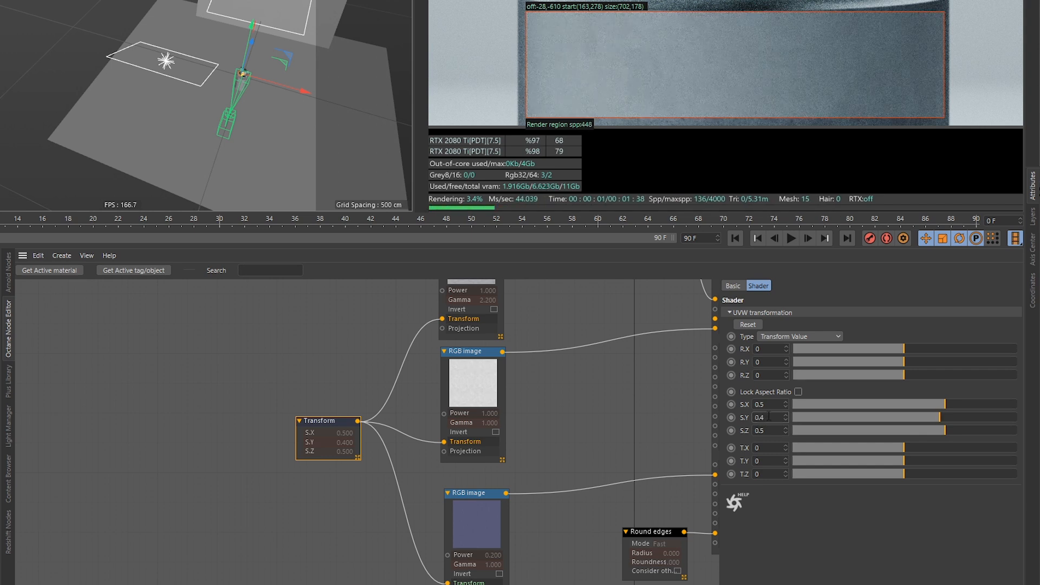
Adjust the Mix texture's amount, trying about 0.18 and 0.76 before settling on about 0.81
middle_drag(576, 291, 543, 414)
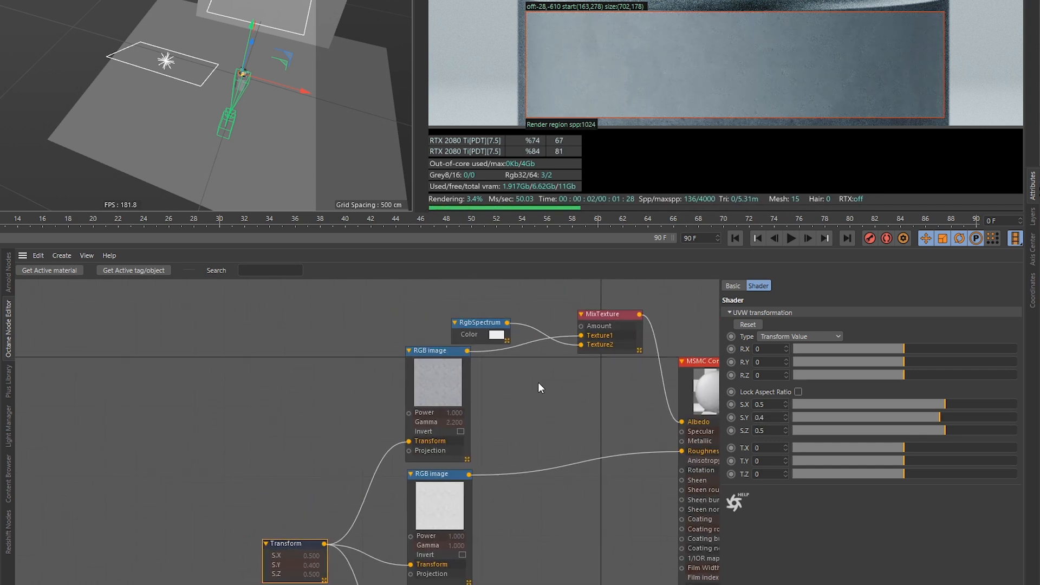
click(616, 316)
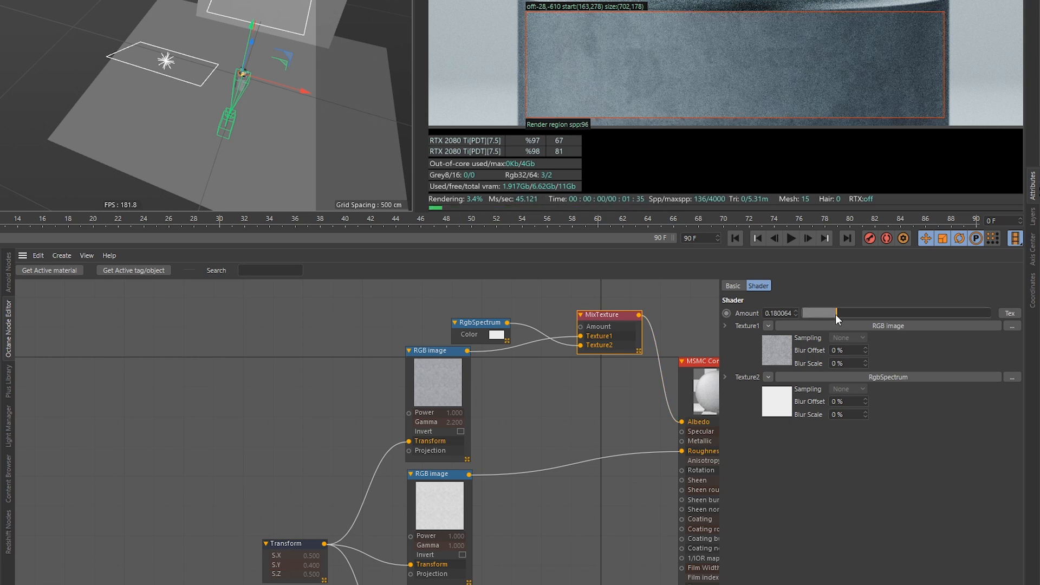
click(944, 314)
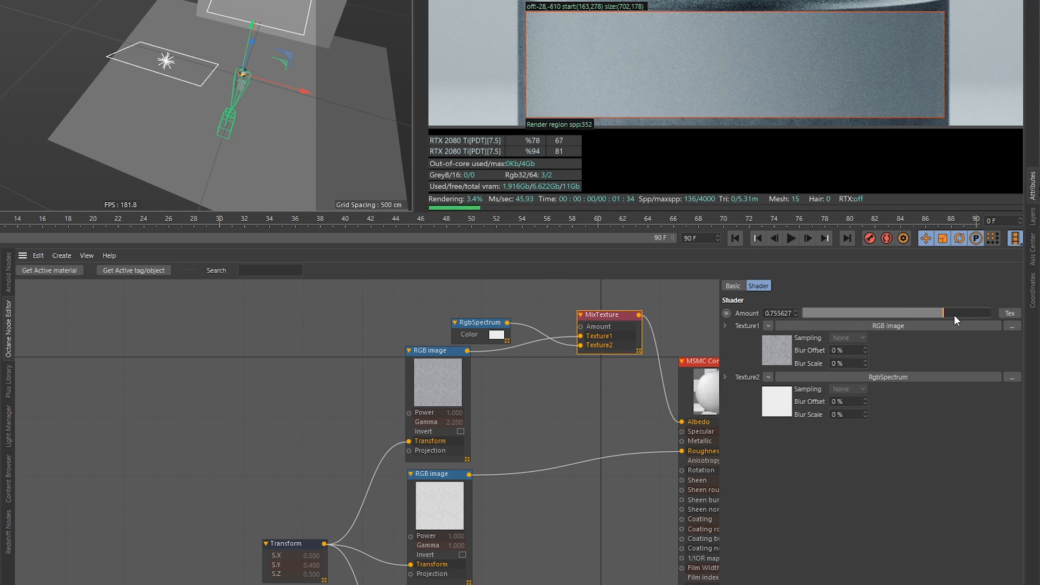
click(953, 313)
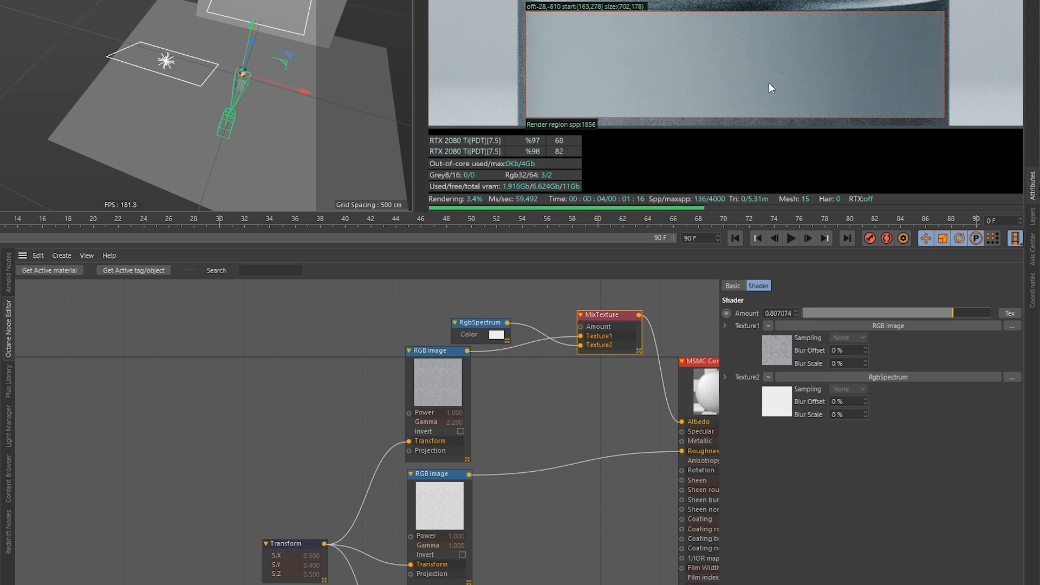
Set the pitted concrete normal image's power to 0.4
middle_drag(535, 512, 584, 349)
click(344, 384)
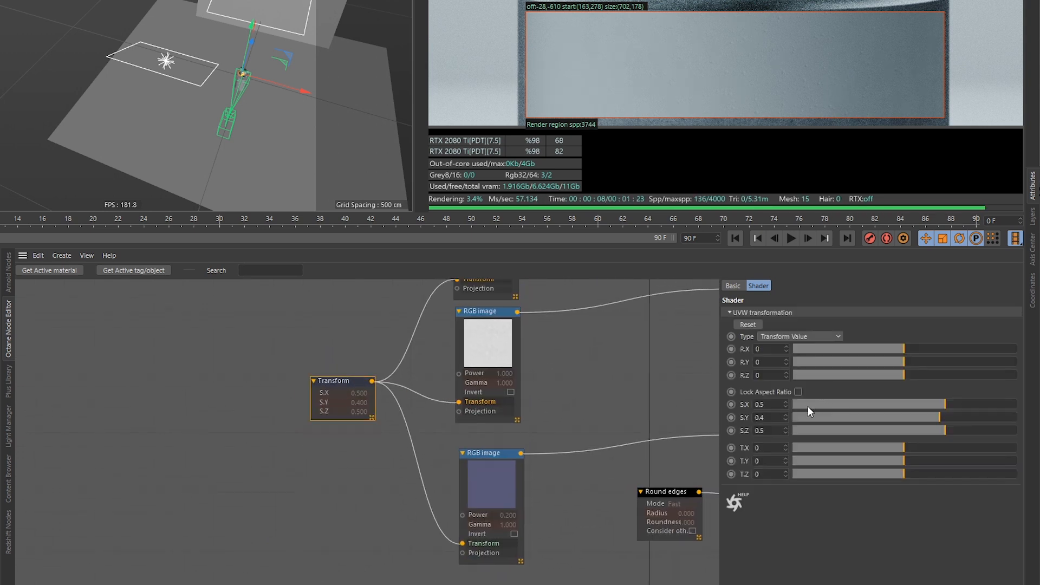
click(464, 483)
click(789, 380)
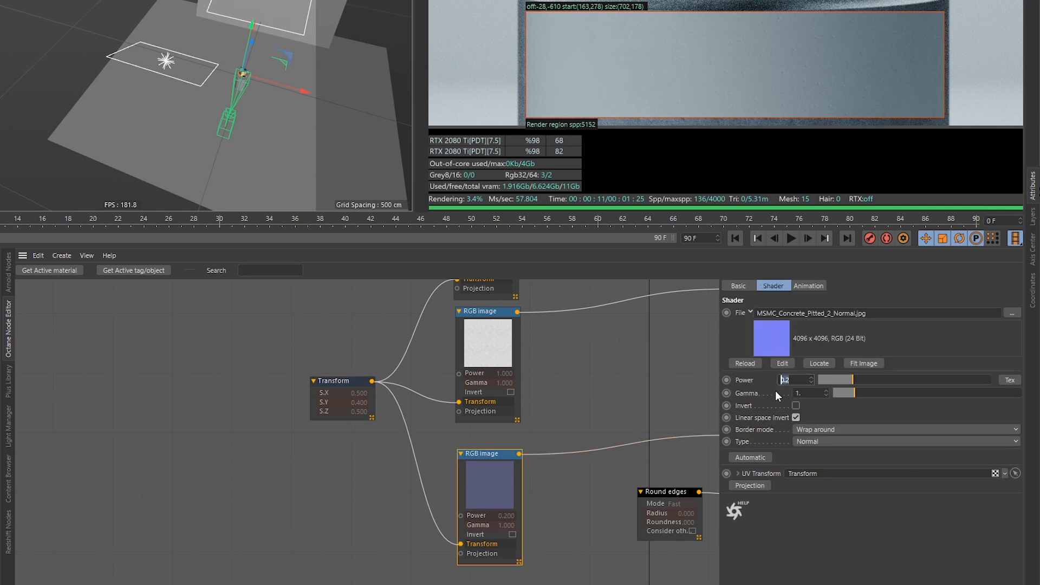
text(0.4)
key(Return)
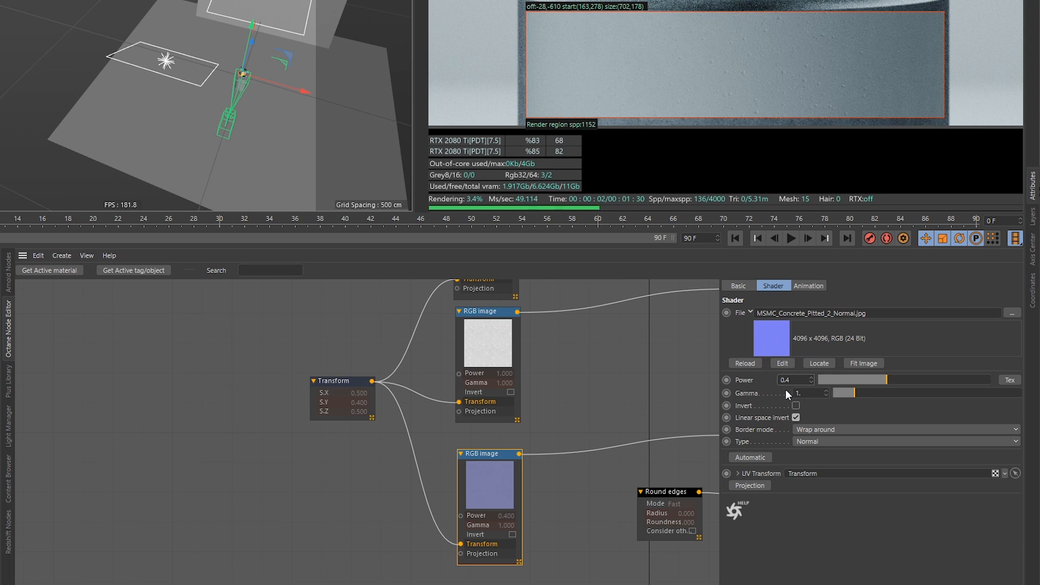
Redraw the render region around the full visible pedestal and lower the Mix texture's amount to about 0.72
drag(493, 1, 998, 127)
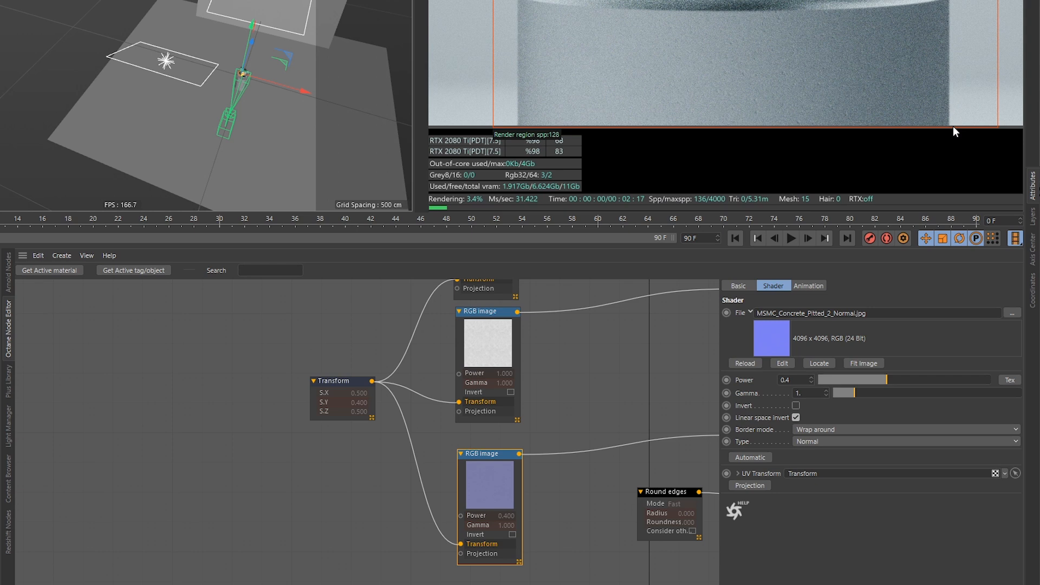
middle_drag(568, 377, 500, 472)
middle_drag(510, 314, 460, 384)
click(551, 316)
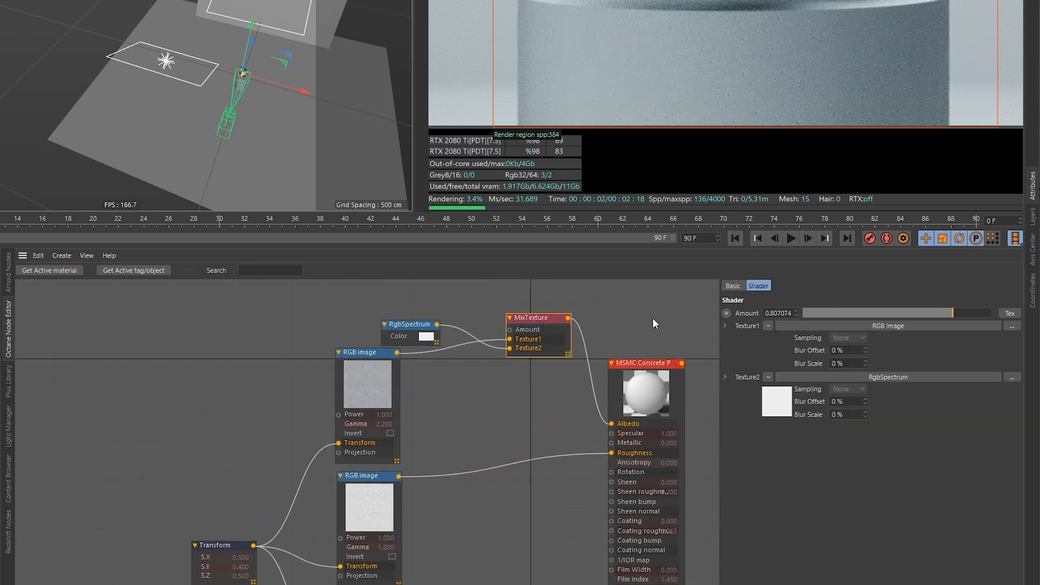
drag(944, 317, 938, 317)
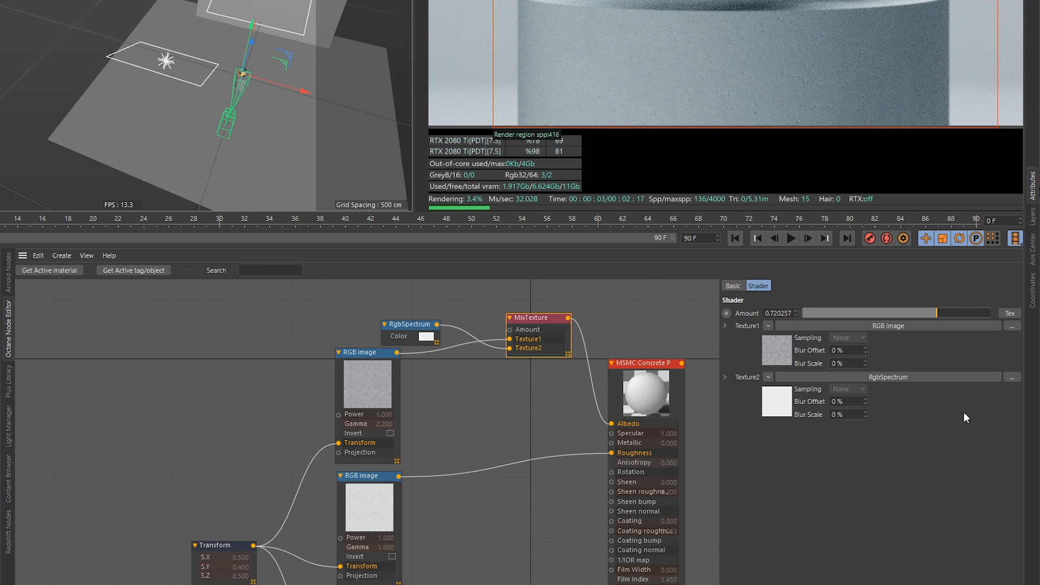
Reduce the concrete normal image's power to 0.15
middle_drag(503, 536, 540, 326)
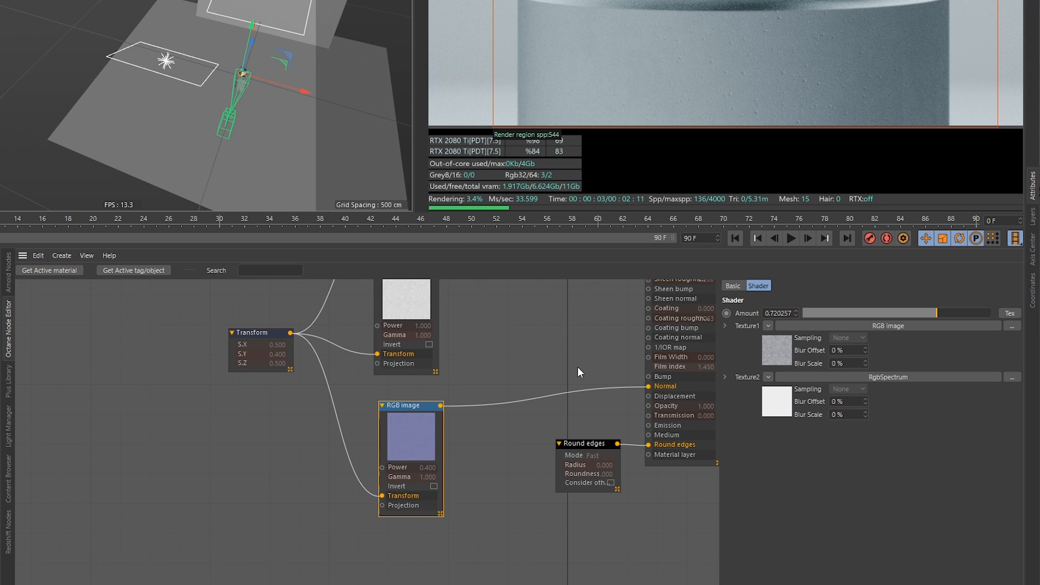
double_click(797, 380)
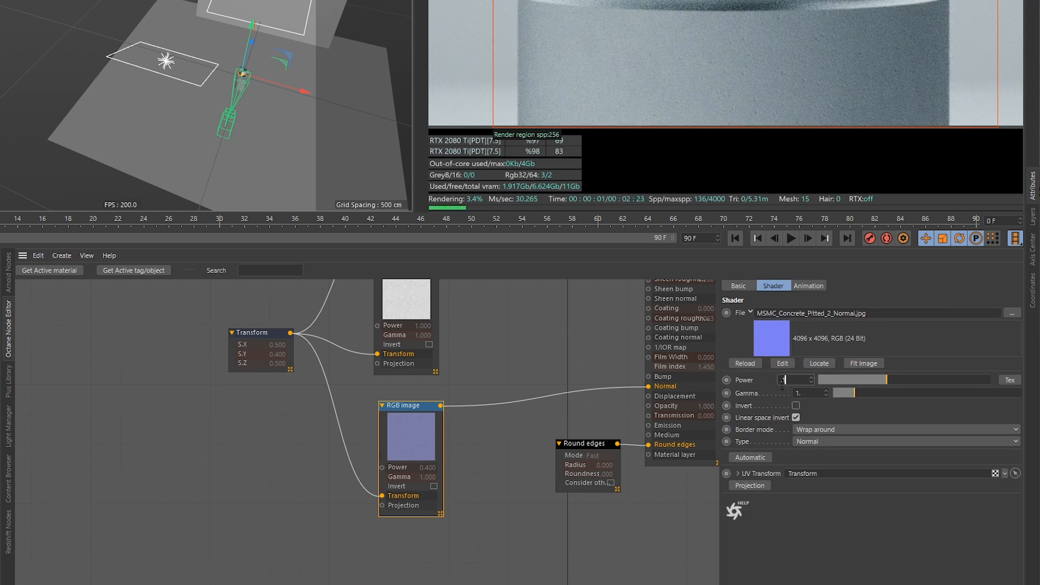
text(0.15)
key(Return)
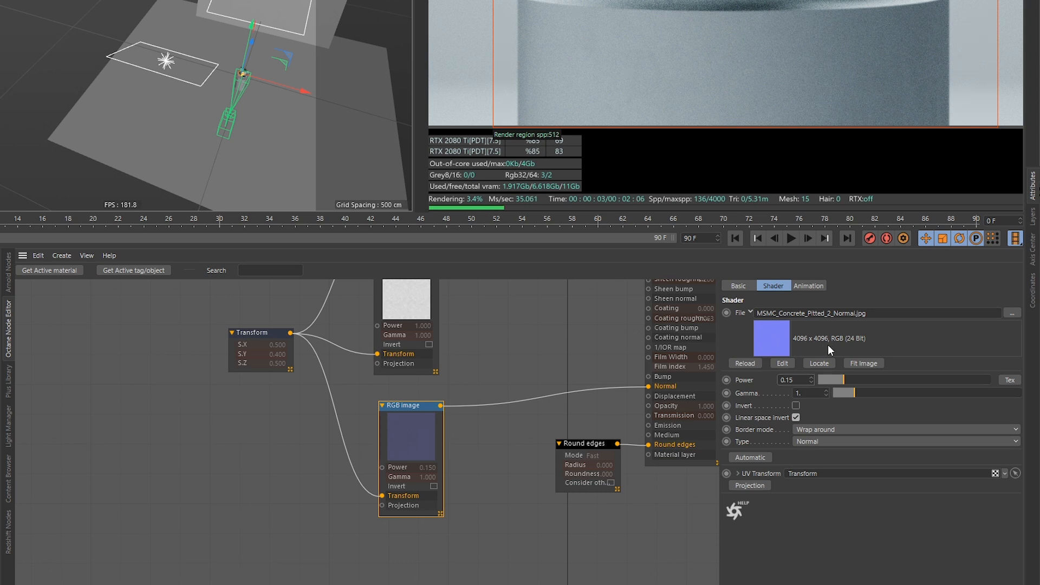
Set the concrete material's specular colour brightness to about 0.33 in HSV and its roughness float to 0.2
middle_drag(551, 338, 438, 508)
click(558, 331)
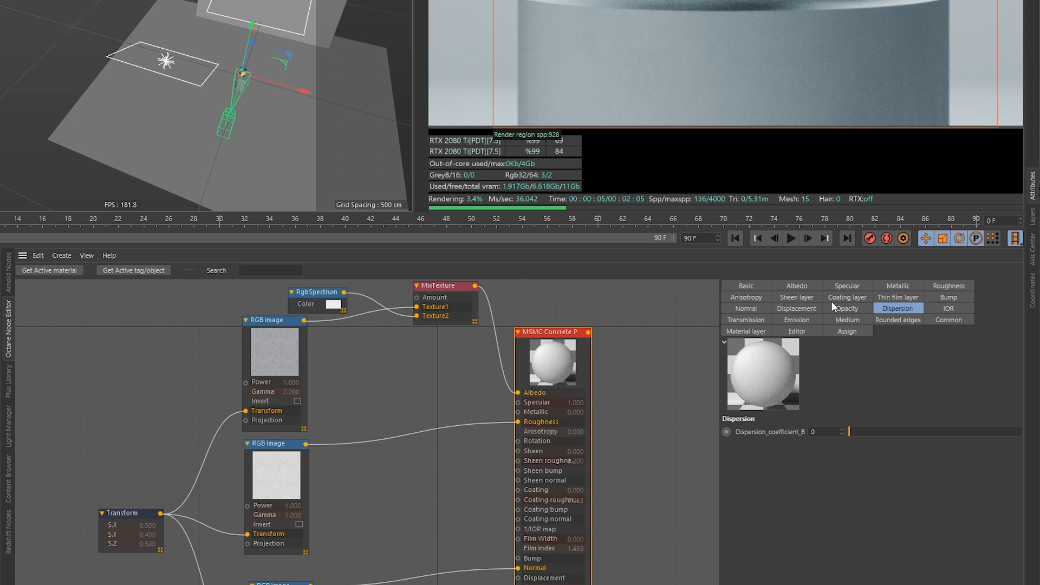
click(847, 285)
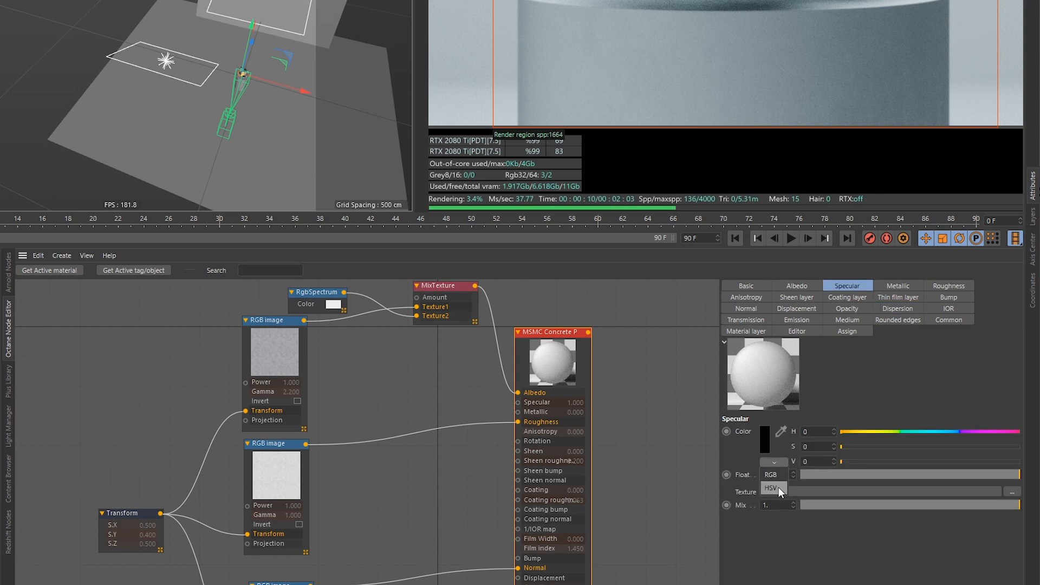
drag(875, 466, 899, 462)
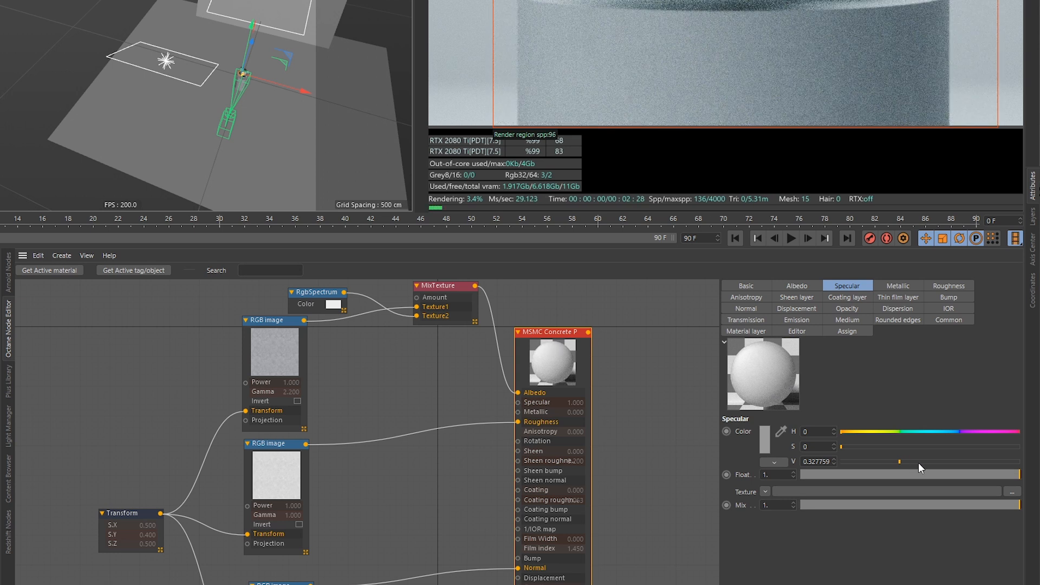
click(949, 286)
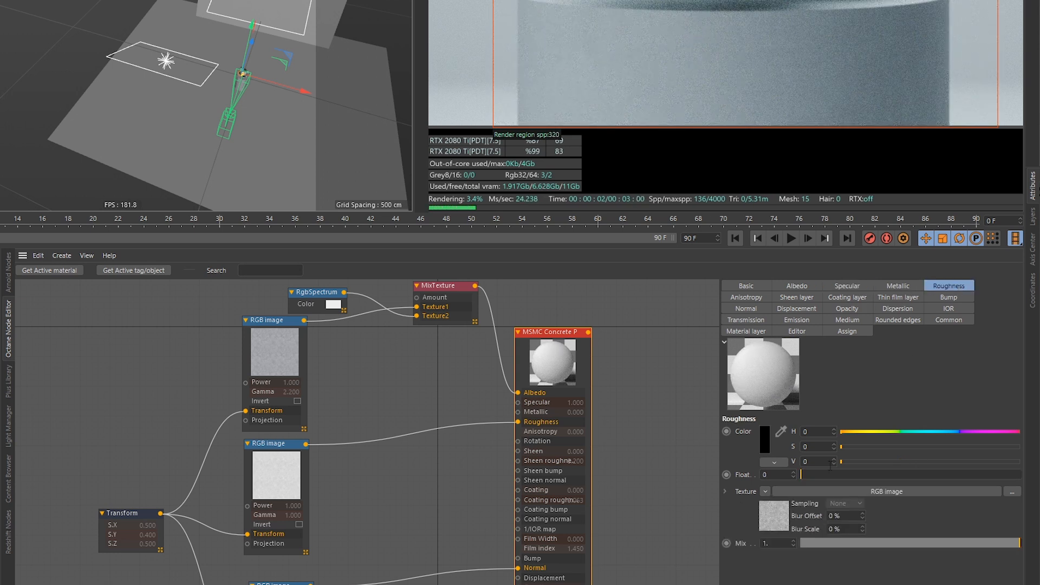
click(772, 475)
text(.2)
key(Return)
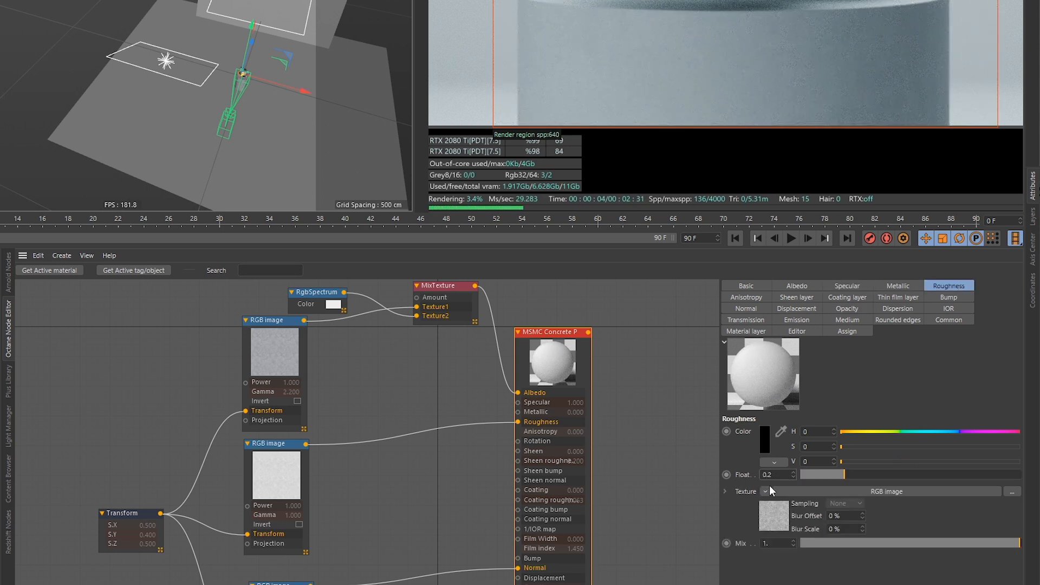
Raise the concrete material's specular colour brightness to about 0.60 and its sheen to about 0.54
click(848, 289)
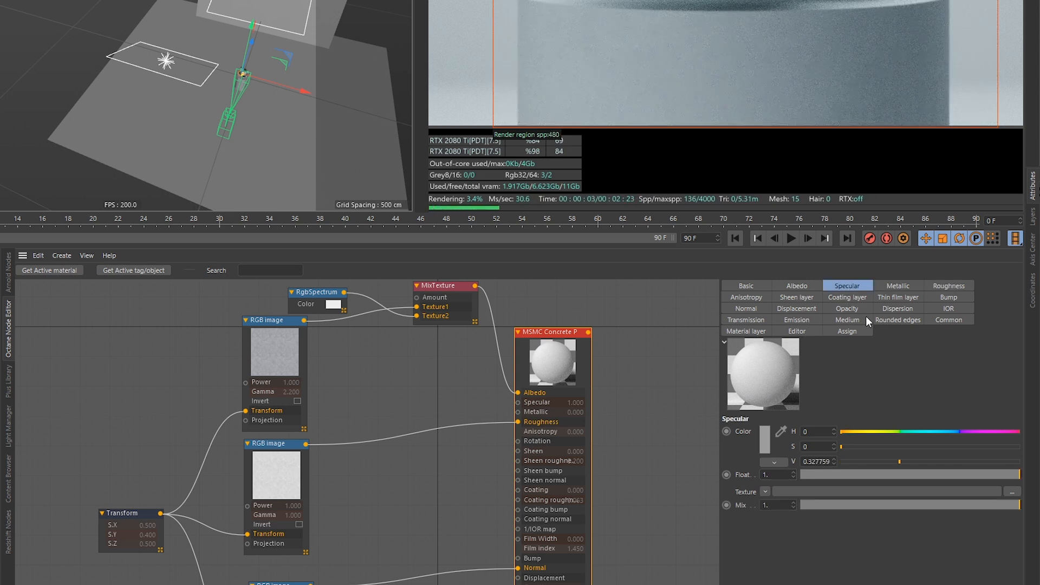
click(950, 310)
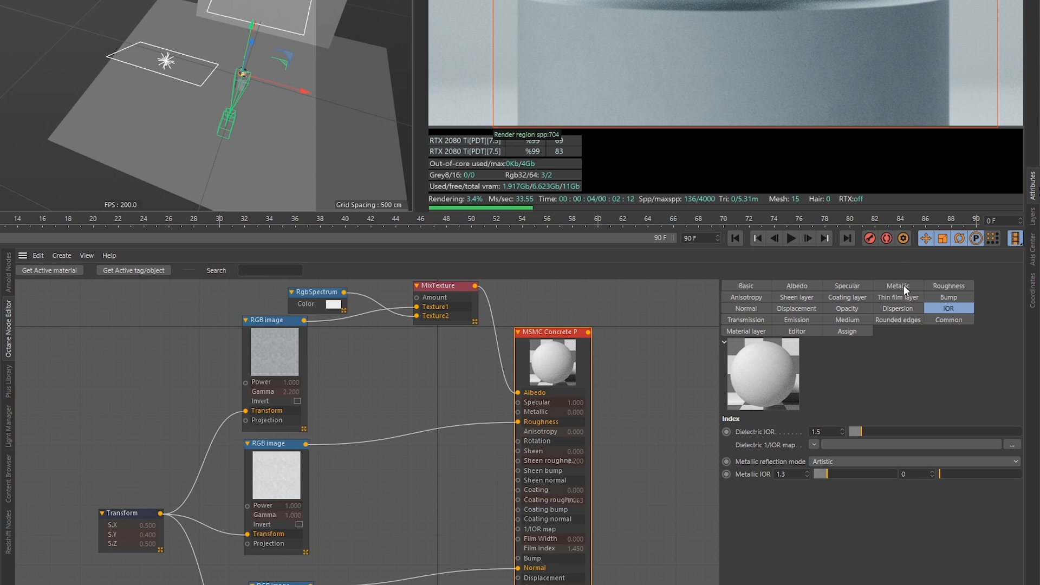
click(852, 286)
click(949, 462)
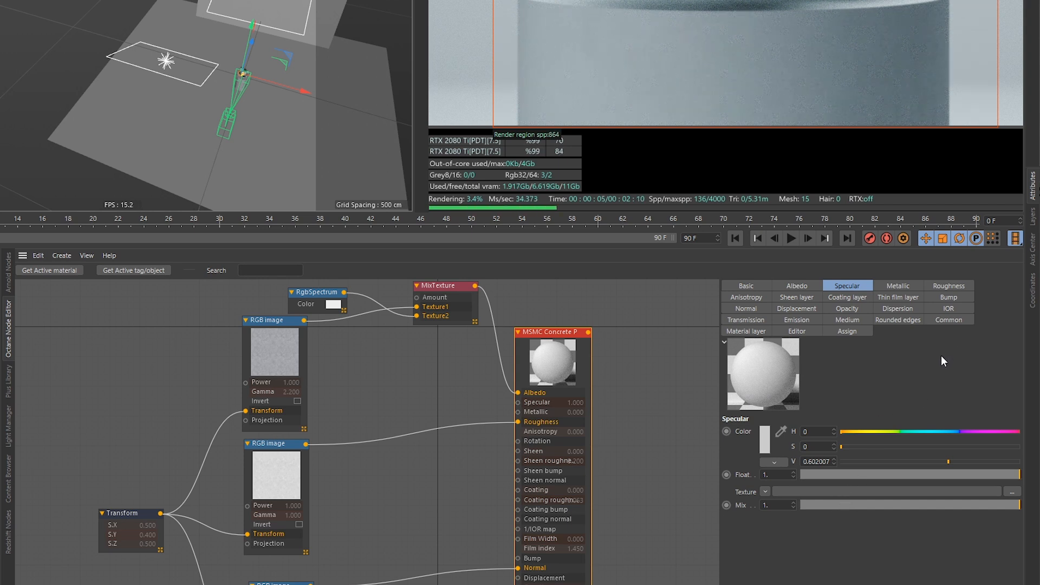
click(780, 298)
drag(850, 431, 907, 432)
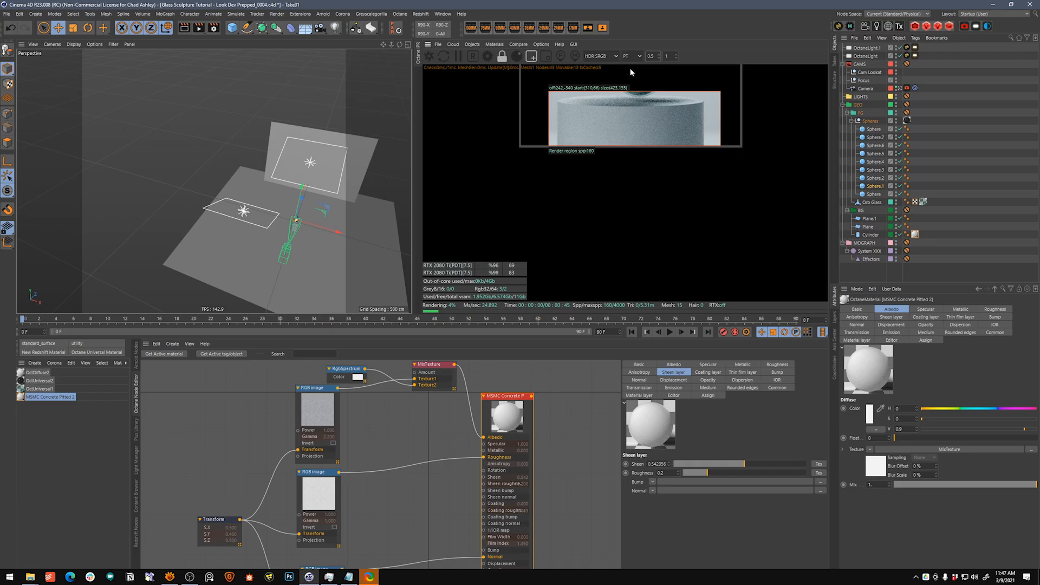
Turn off the render region, enlarge the live render area and set its display scale to 0.7
click(532, 57)
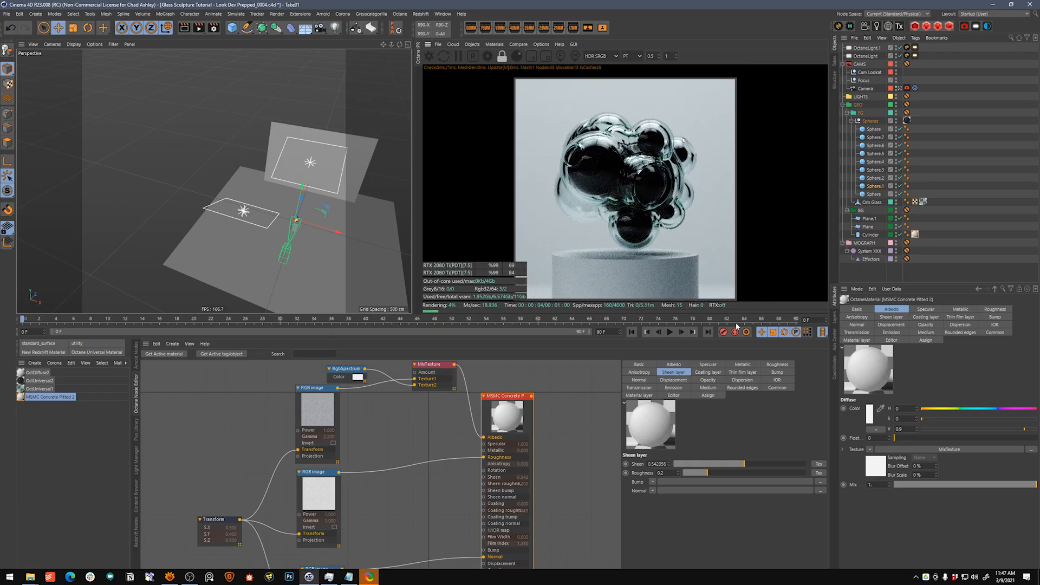
drag(761, 316, 761, 376)
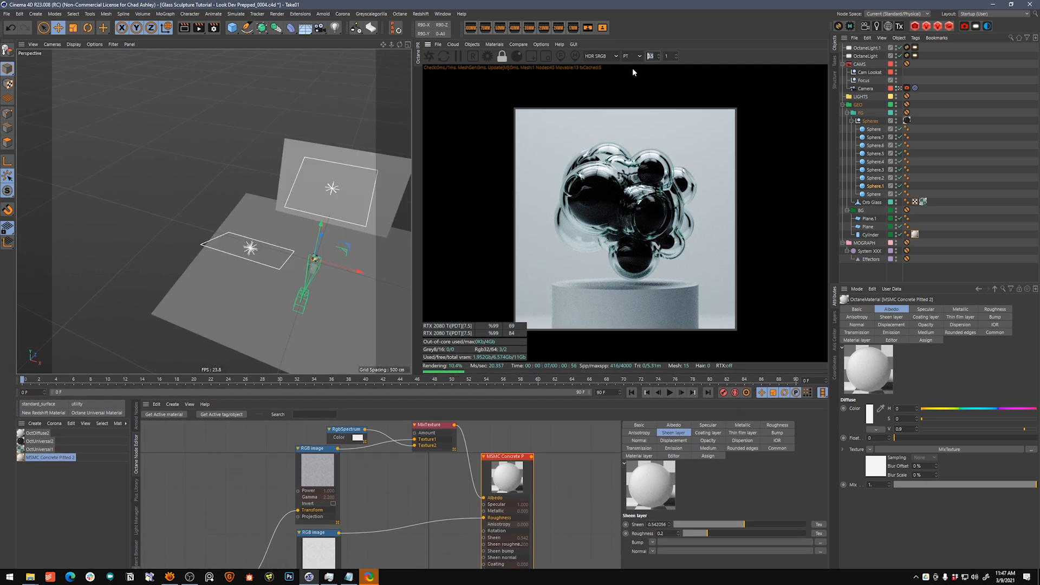
text(0.7)
key(Return)
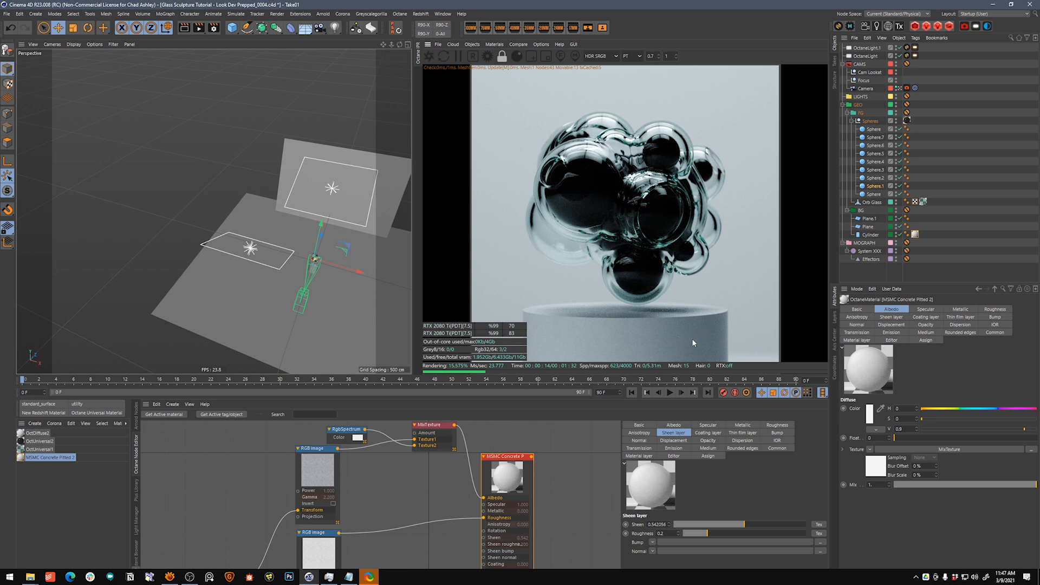
Set the concrete normal image's power to 0.25
middle_drag(595, 427, 577, 496)
click(341, 502)
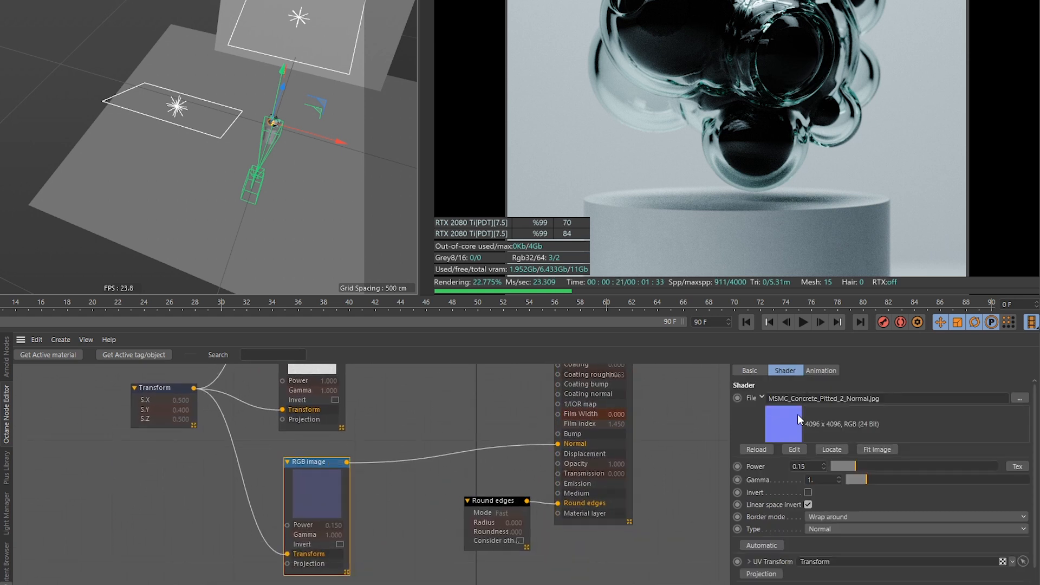
double_click(806, 467)
text(0.25)
key(Return)
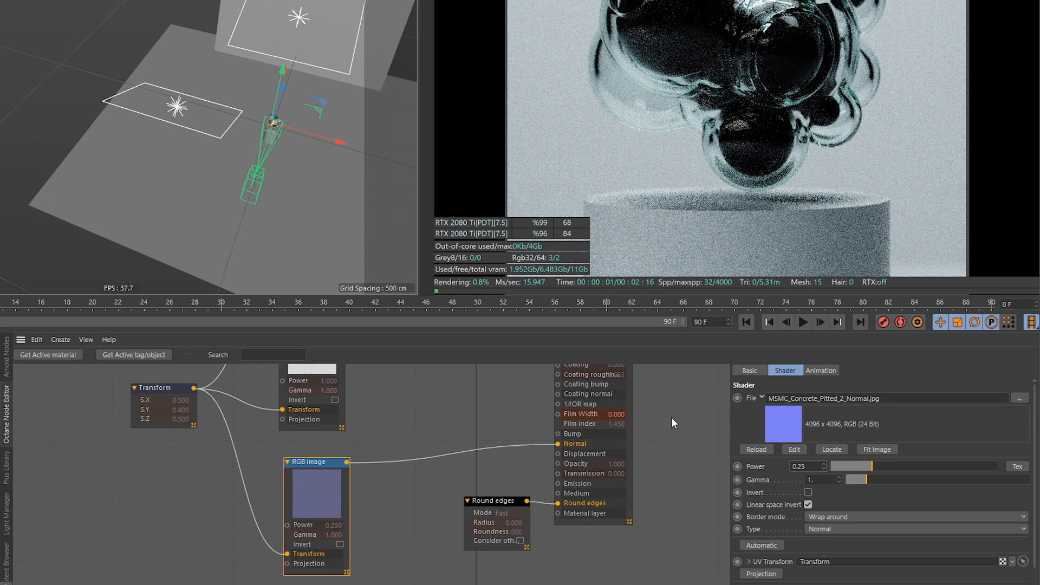
Lower the Mix texture's amount to about 0.67
middle_drag(673, 398, 681, 511)
middle_drag(488, 431, 507, 516)
middle_drag(520, 427, 486, 499)
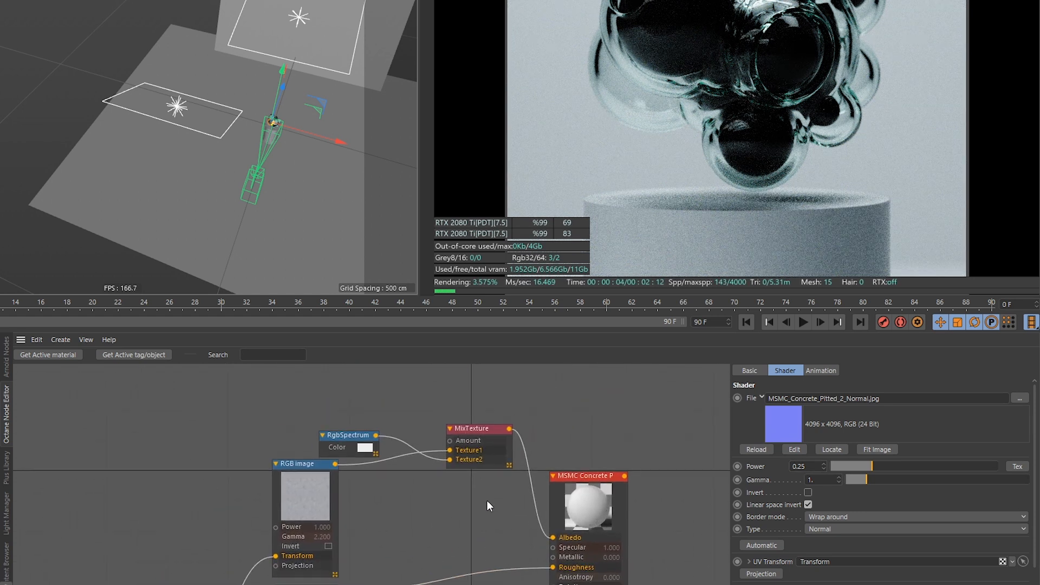
click(485, 440)
click(942, 399)
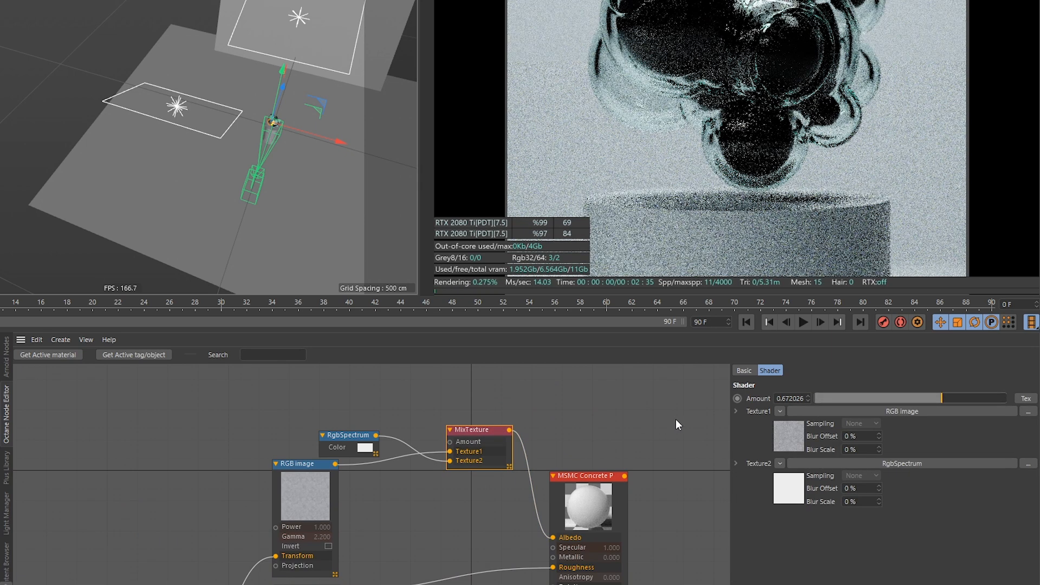
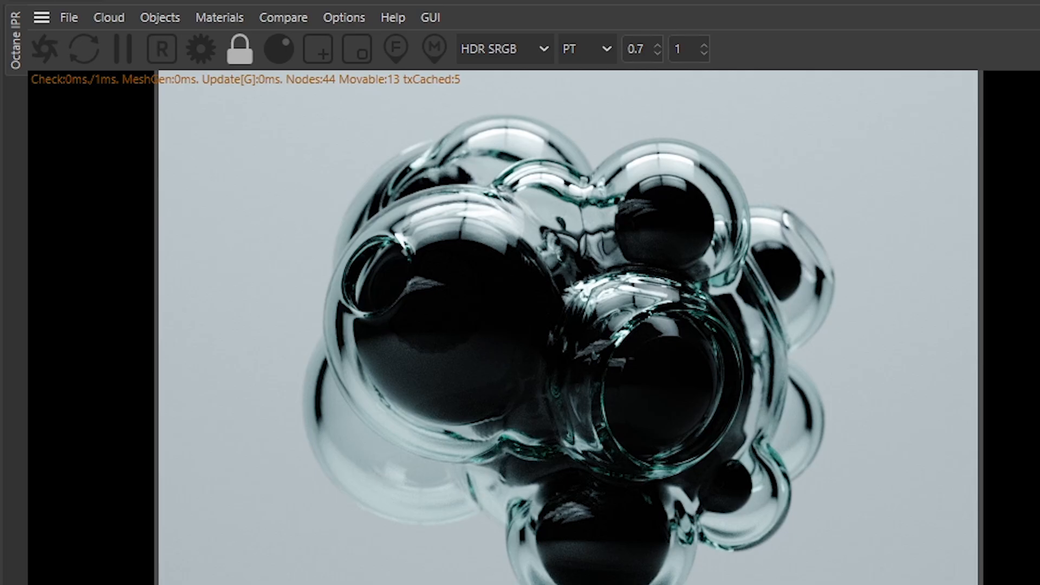
Create an Octane Composite material and name it Layered Glass
click(222, 17)
mouse_move(237, 124)
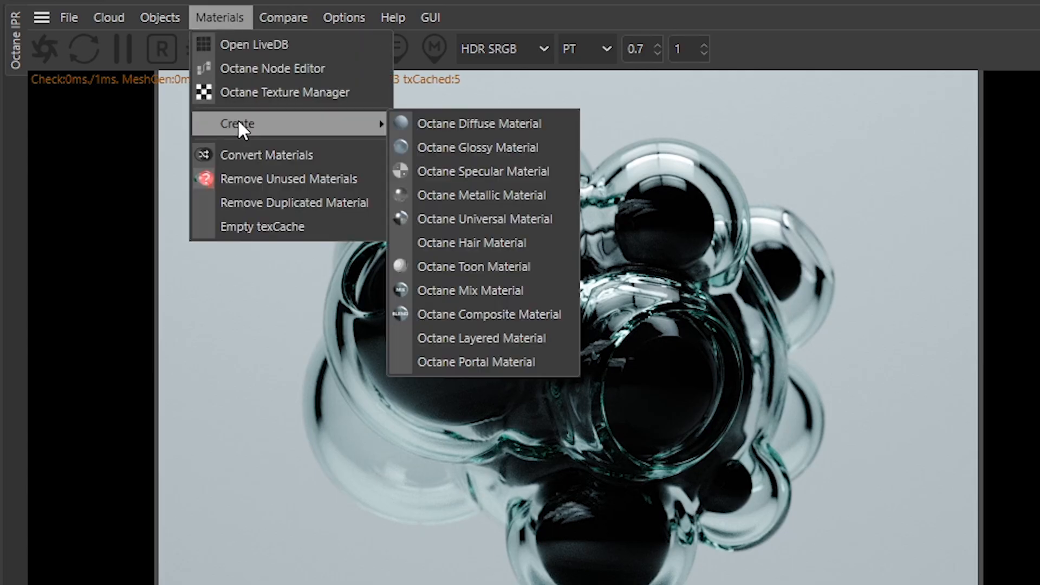
click(512, 311)
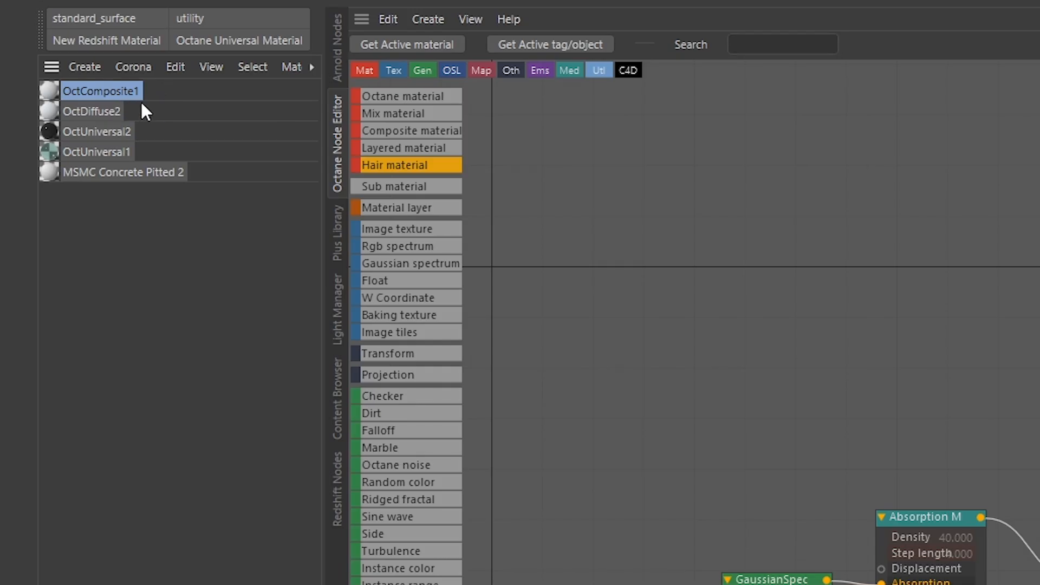
double_click(111, 93)
text(Laye)
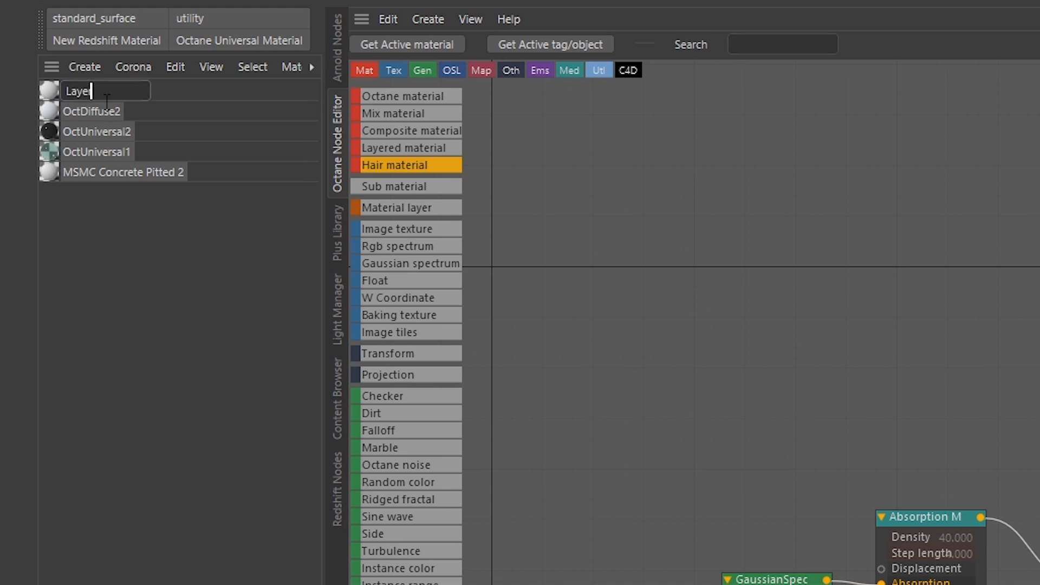
text(red Glass)
key(Return)
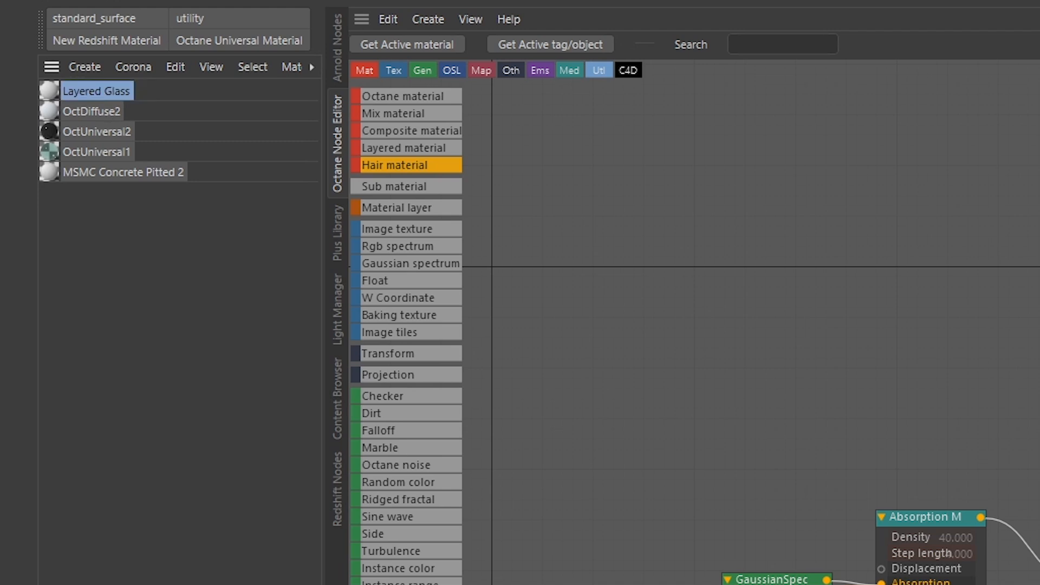
Load the Layered Glass material into the node graph, reposition its node and add a sub-material to its Material1 slot
click(109, 155)
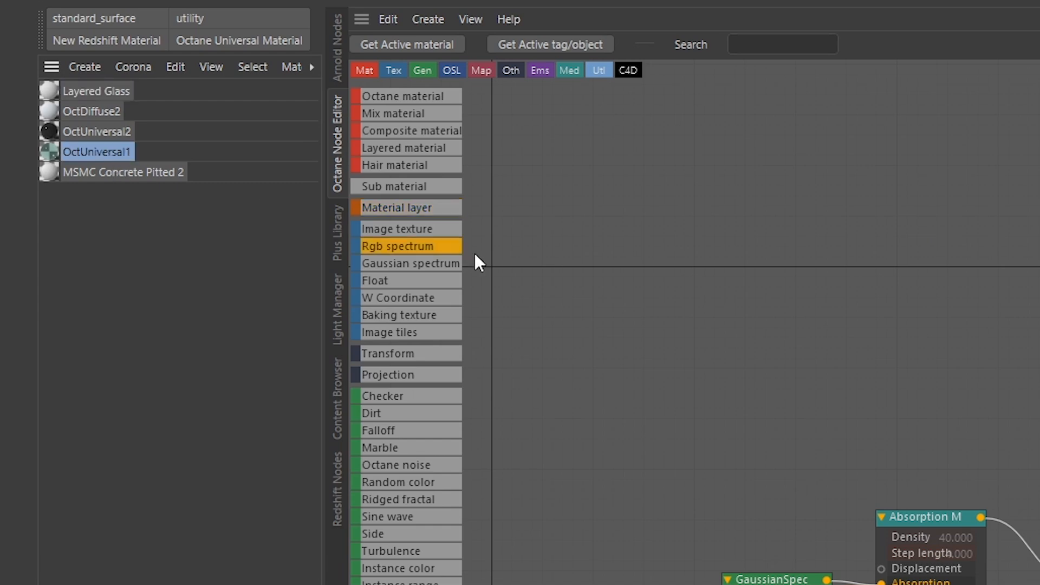
drag(432, 431, 426, 514)
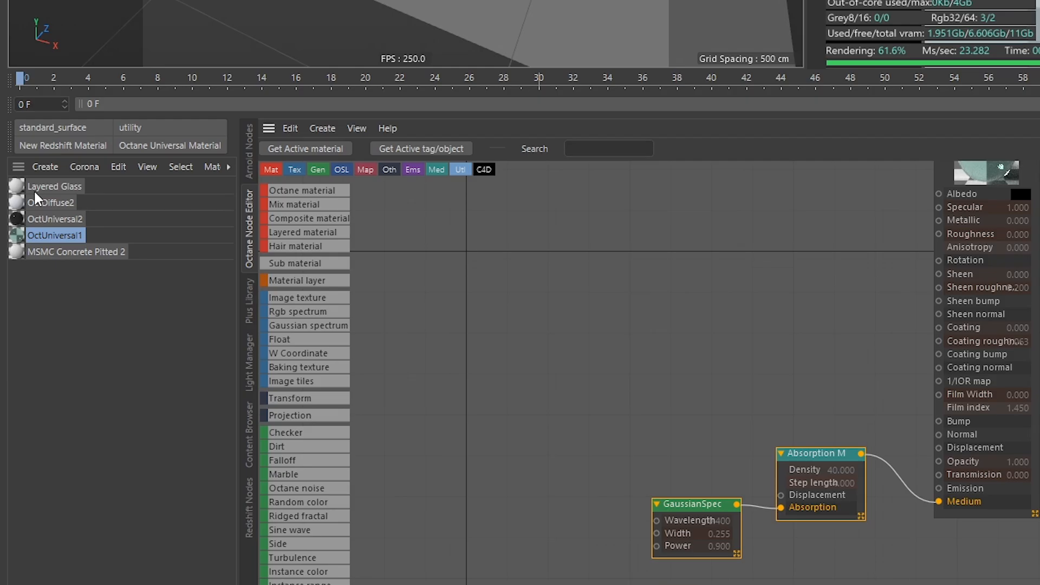
click(30, 372)
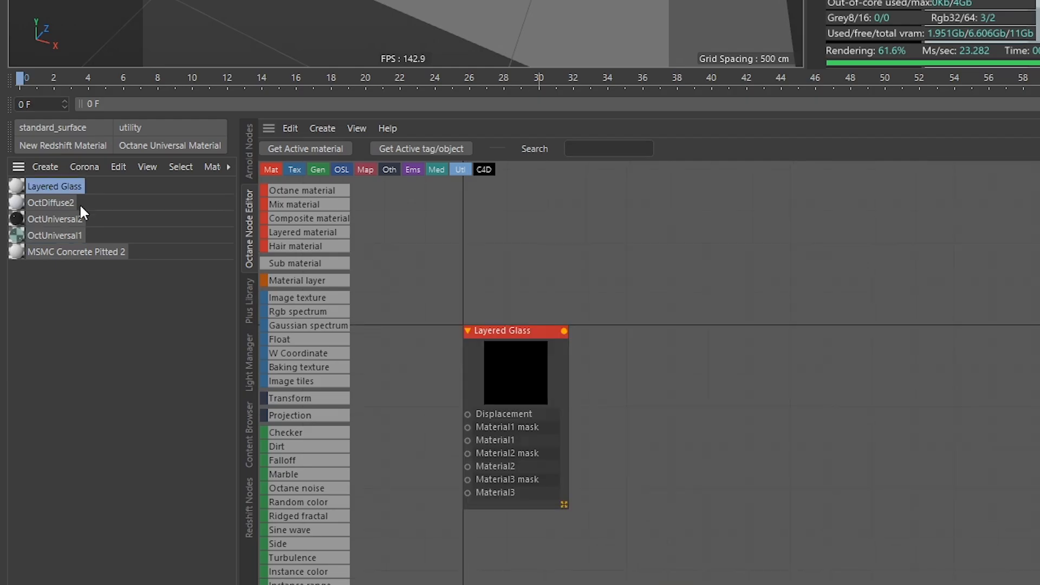
drag(507, 333, 906, 243)
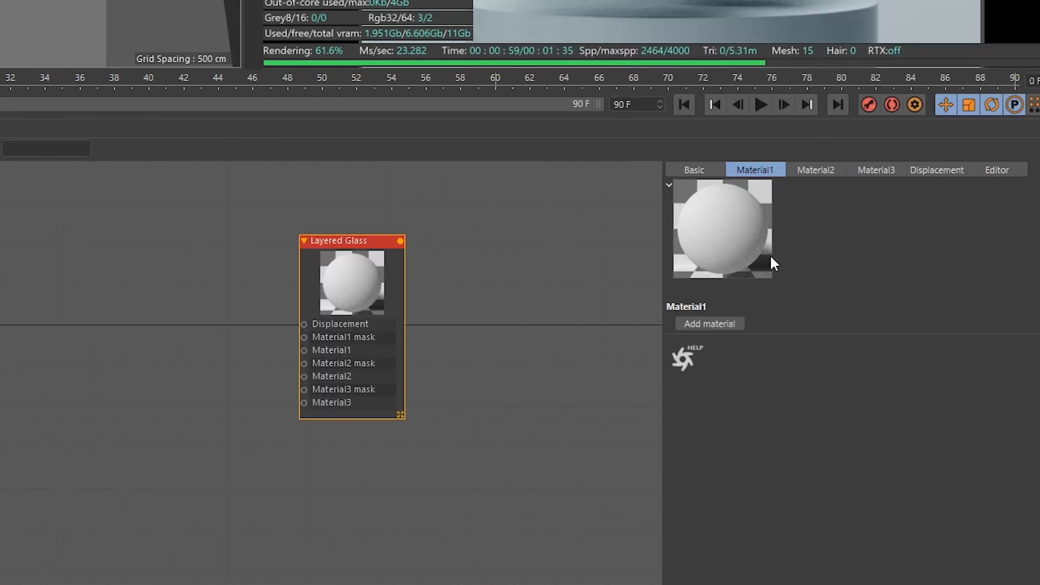
click(726, 328)
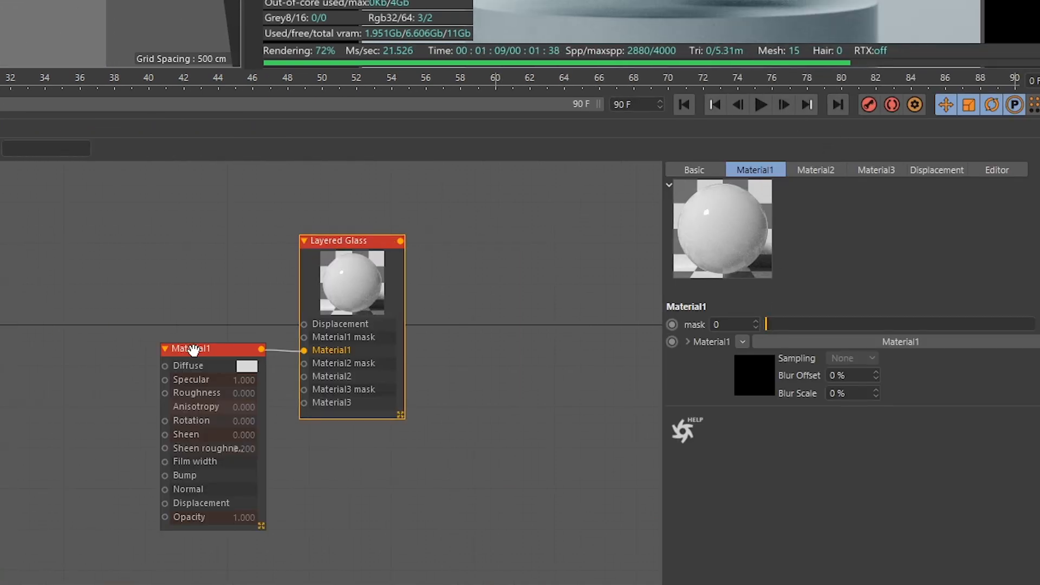
Change the Material1 sub-material to the Universal type and place its node beside Layered Glass
click(257, 359)
click(695, 170)
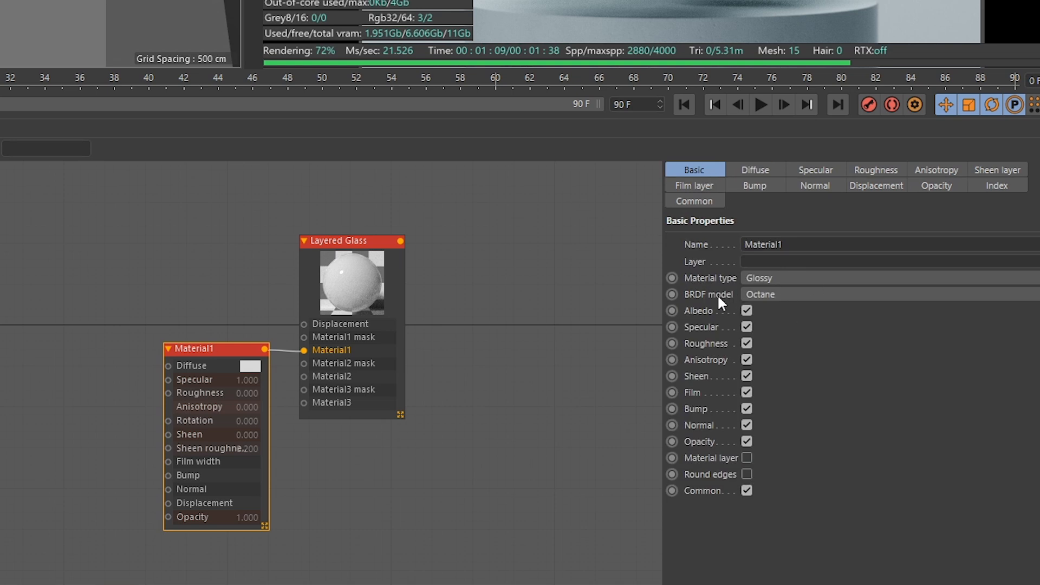
click(774, 278)
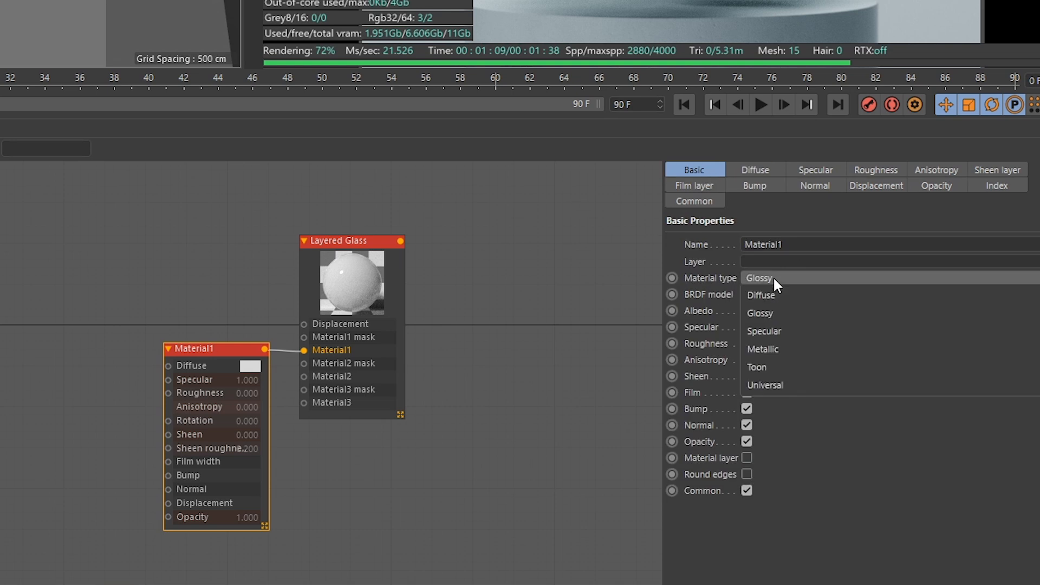
click(812, 384)
drag(219, 355, 185, 244)
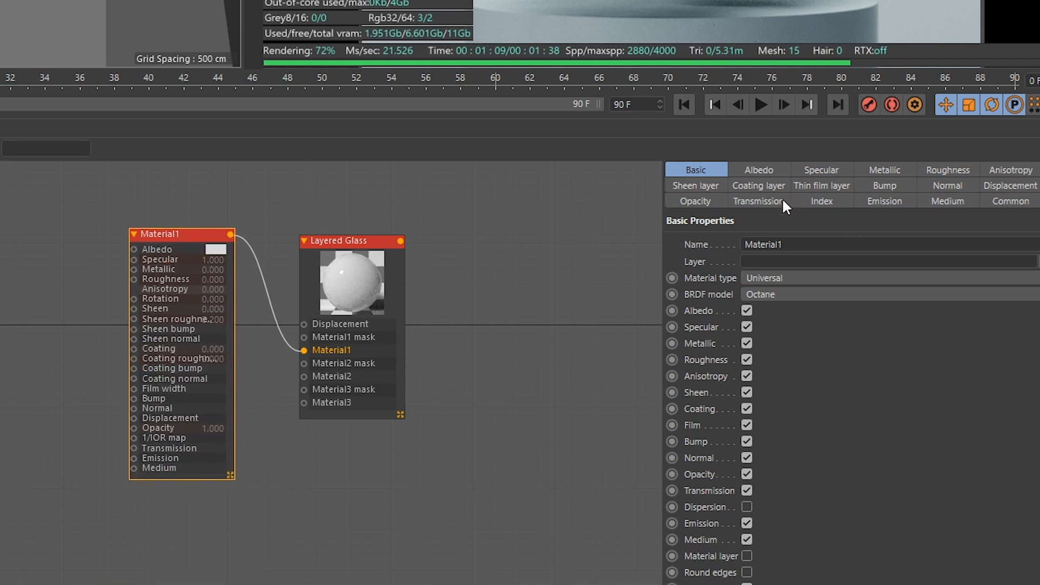
Connect a Float texture to Material1's Transmission input and set its value to 1
click(766, 201)
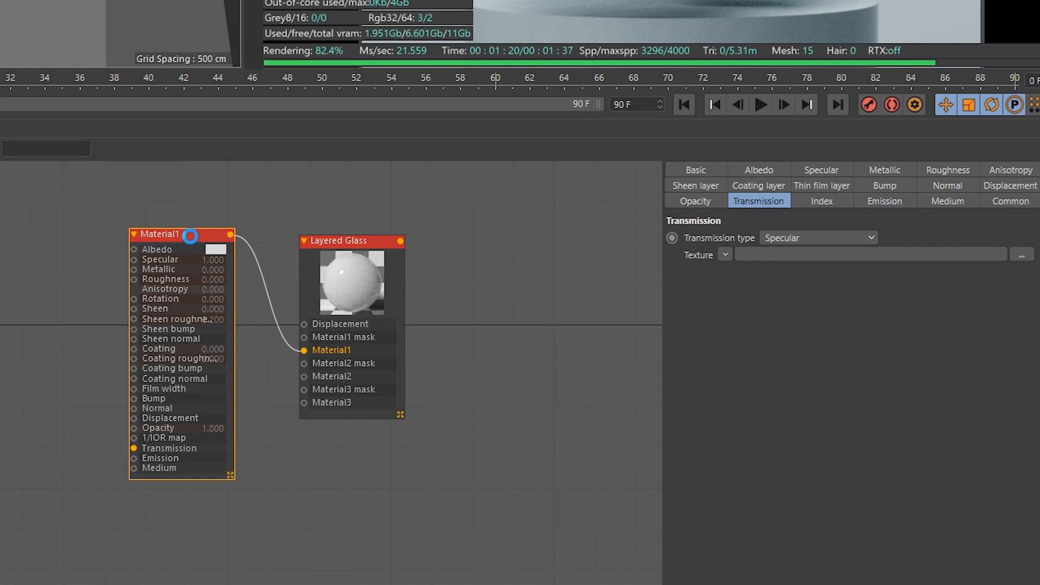
drag(186, 238, 195, 212)
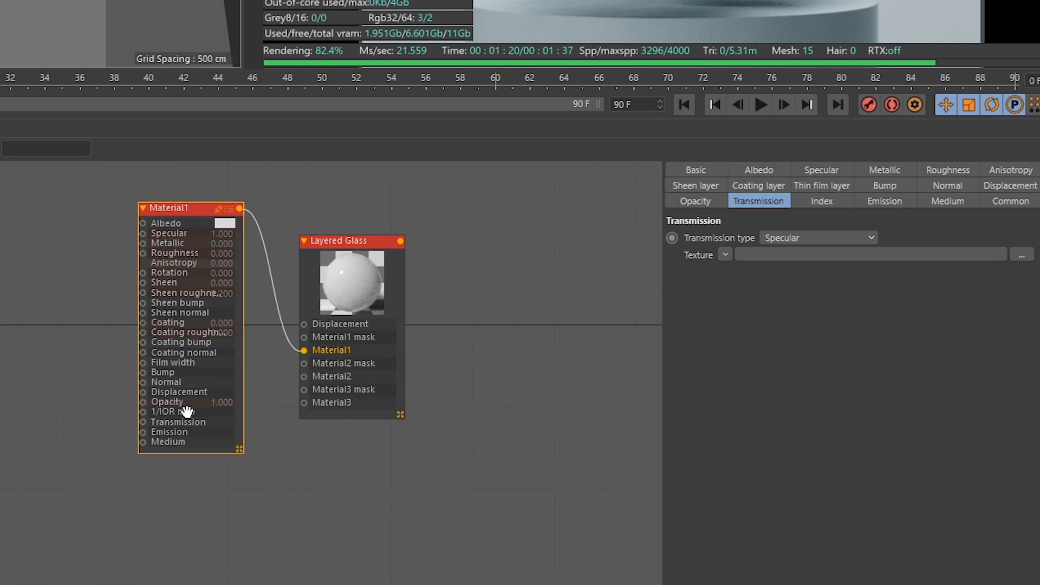
drag(147, 434, 95, 418)
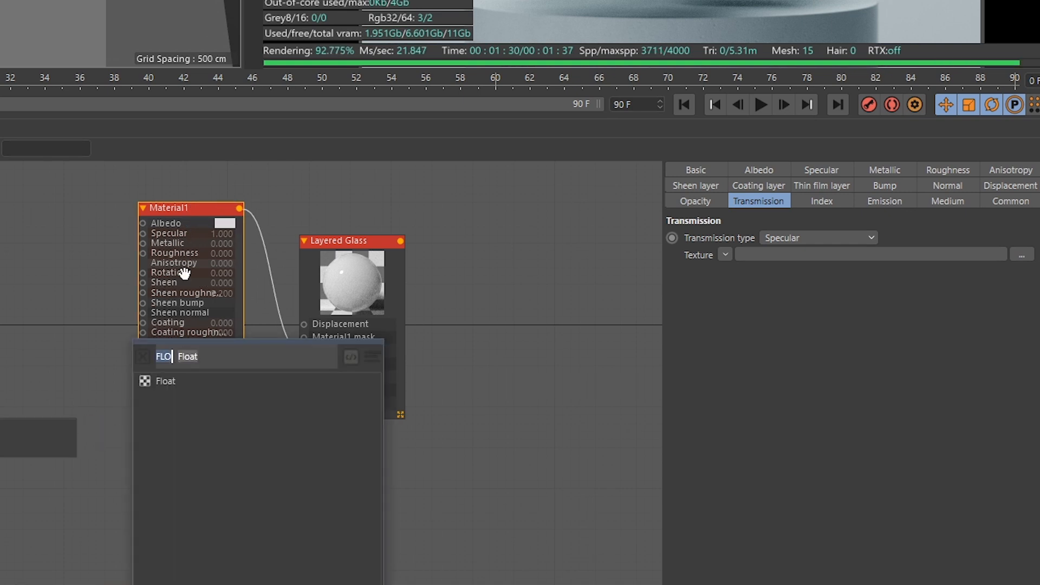
click(166, 381)
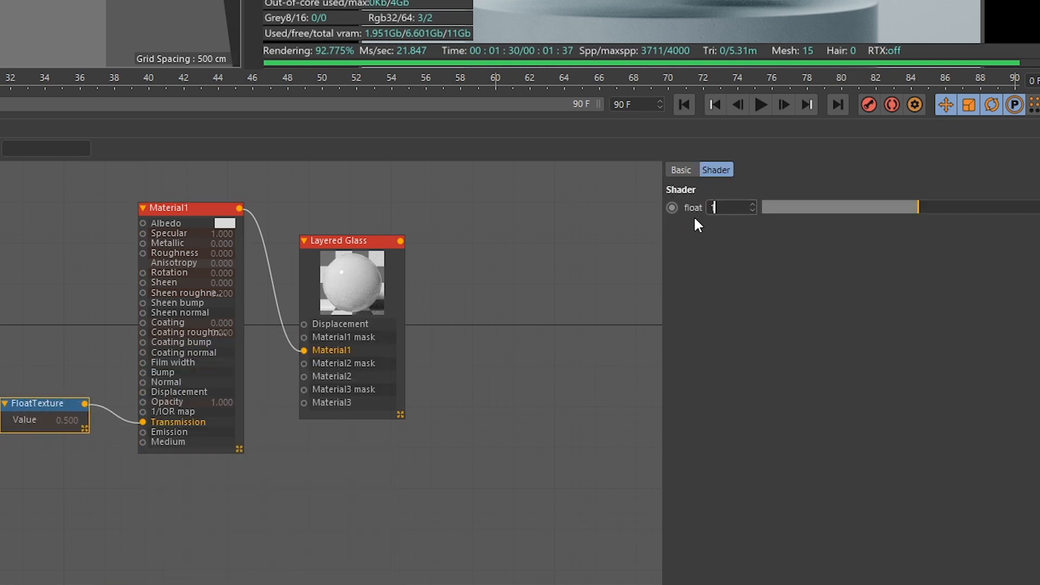
text(1)
key(Return)
Set Material1's Albedo color to black with a V value of 0
click(197, 210)
click(761, 171)
click(796, 279)
key(BackSpace)
key(BackSpace)
key(Return)
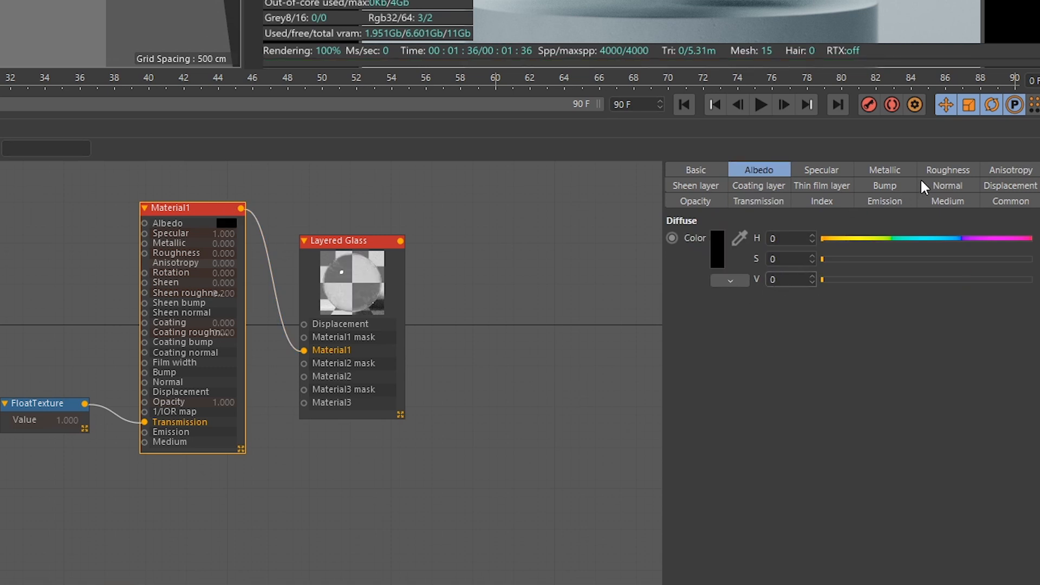
click(885, 170)
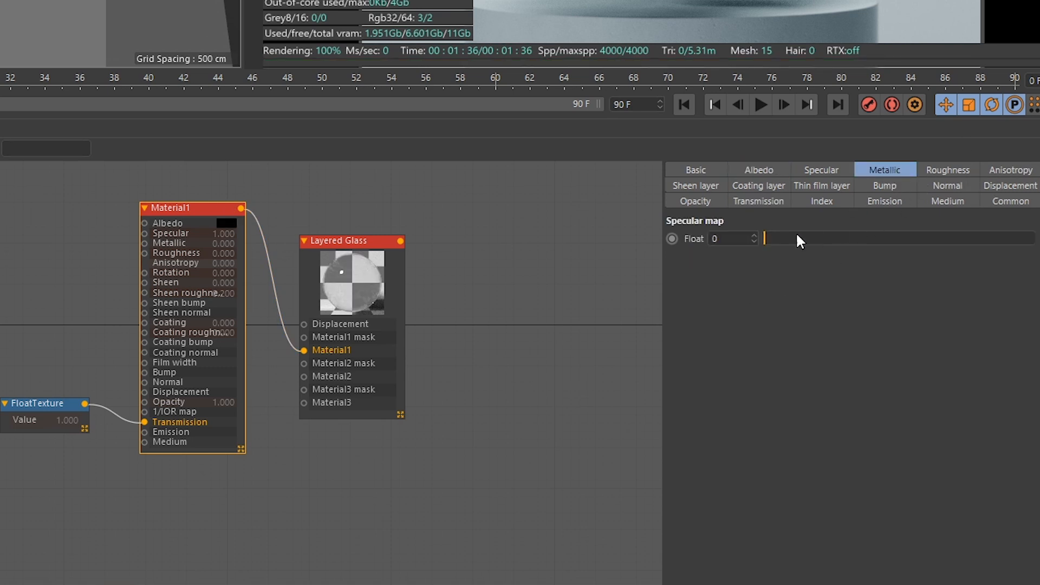
click(761, 201)
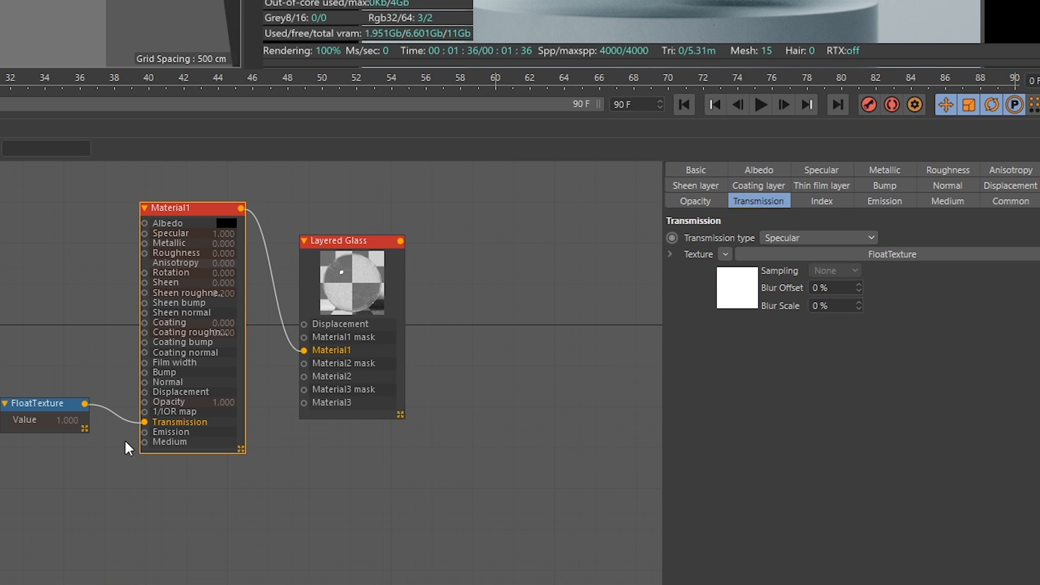
drag(145, 447, 81, 476)
text(FLO)
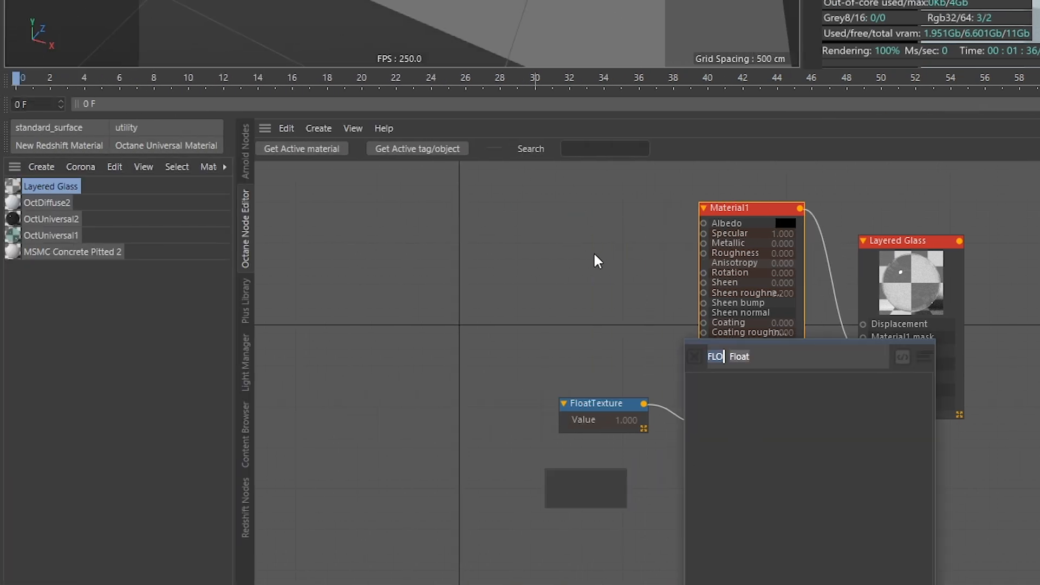
Paste the Absorption Medium and Gaussian spectrum nodes, connect them to Material1's Medium input and place them below the FloatTexture
drag(559, 285, 601, 317)
key(ctrl+v)
drag(627, 186, 703, 443)
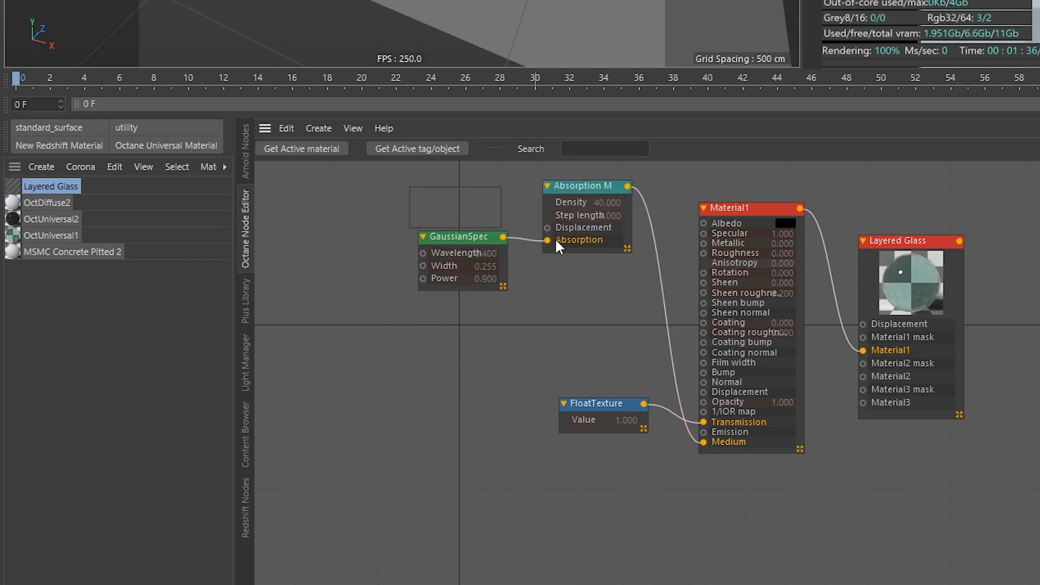
drag(601, 194, 608, 474)
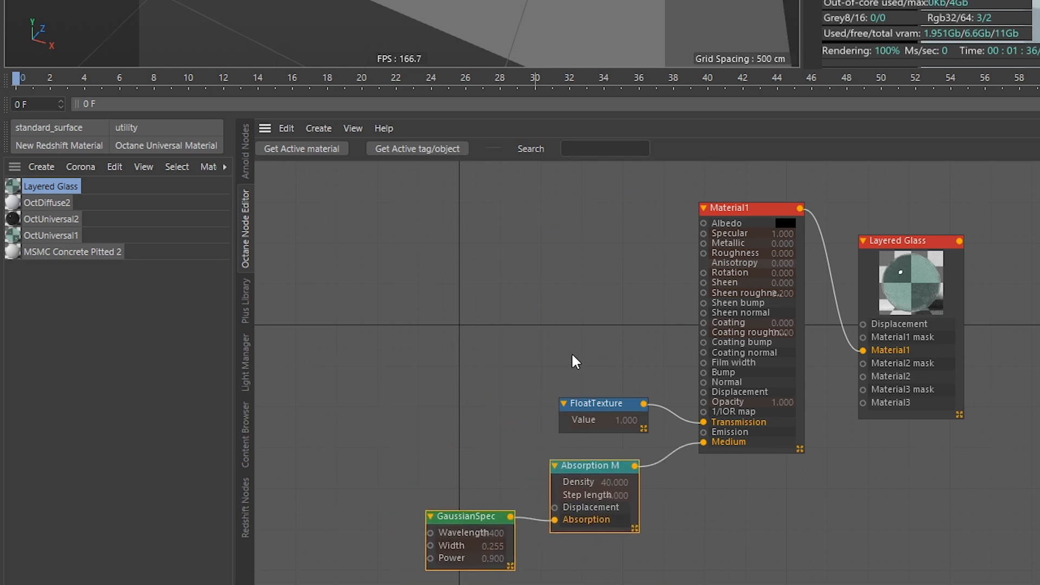
Apply the Layered Glass material to Orb Glass and delete the object's previous glass material tag
right_click(571, 353)
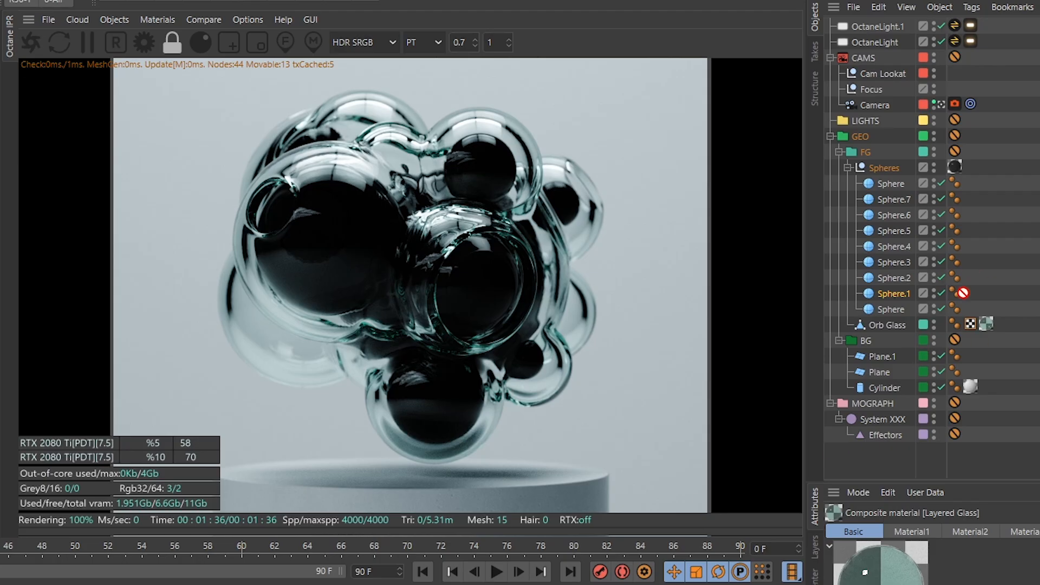
drag(904, 318, 906, 319)
click(985, 324)
key(Delete)
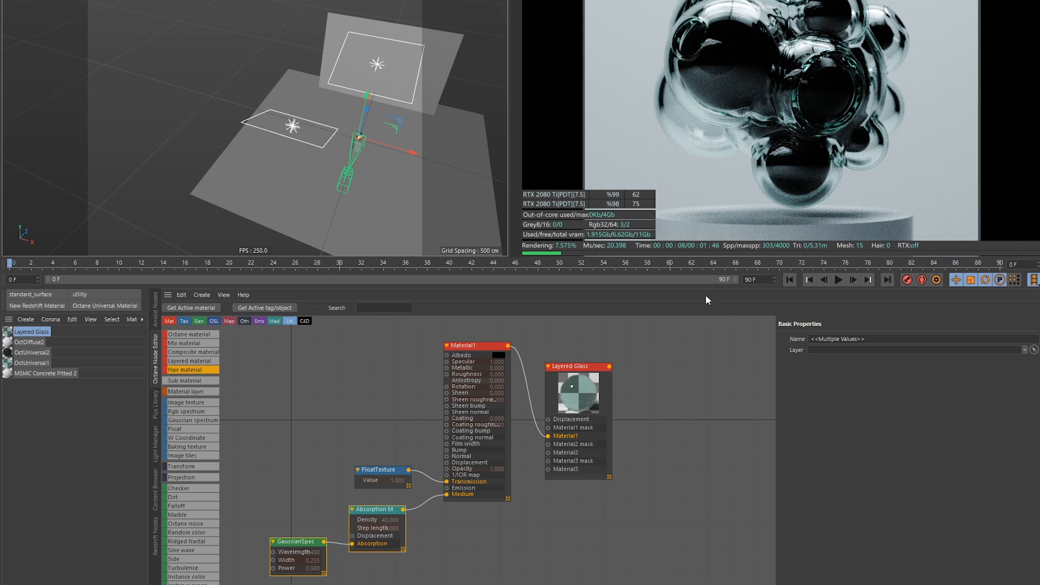
Move the Layered Glass node farther away from Material1 to make room in the graph
middle_drag(633, 404, 708, 402)
middle_drag(513, 497, 435, 470)
drag(566, 341, 624, 346)
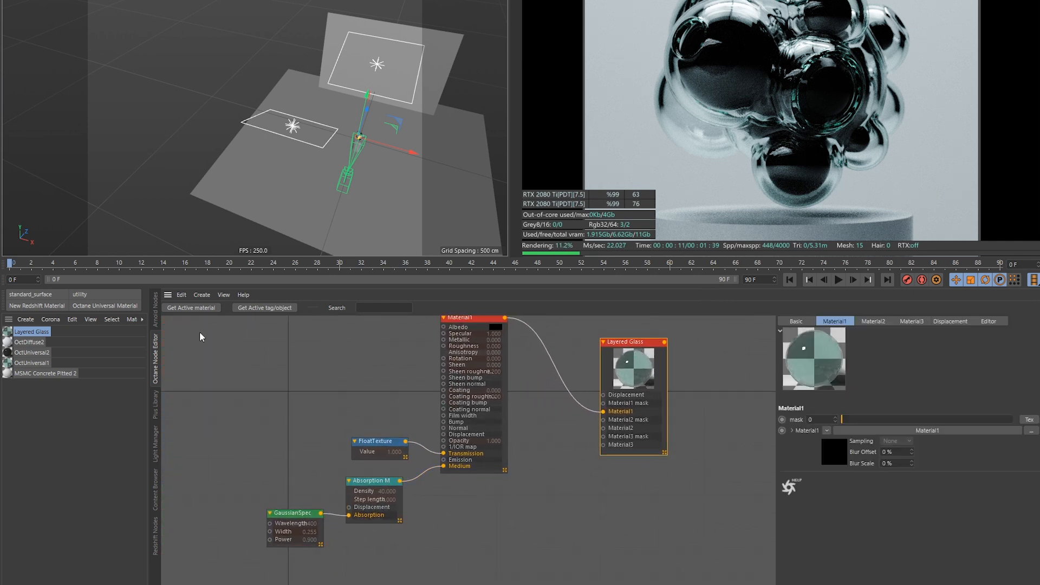
Search the Plus Library for gold and load the MSMC Gold Bumpy and MSMC Gold Stripes Horizontal materials
mouse_move(162, 342)
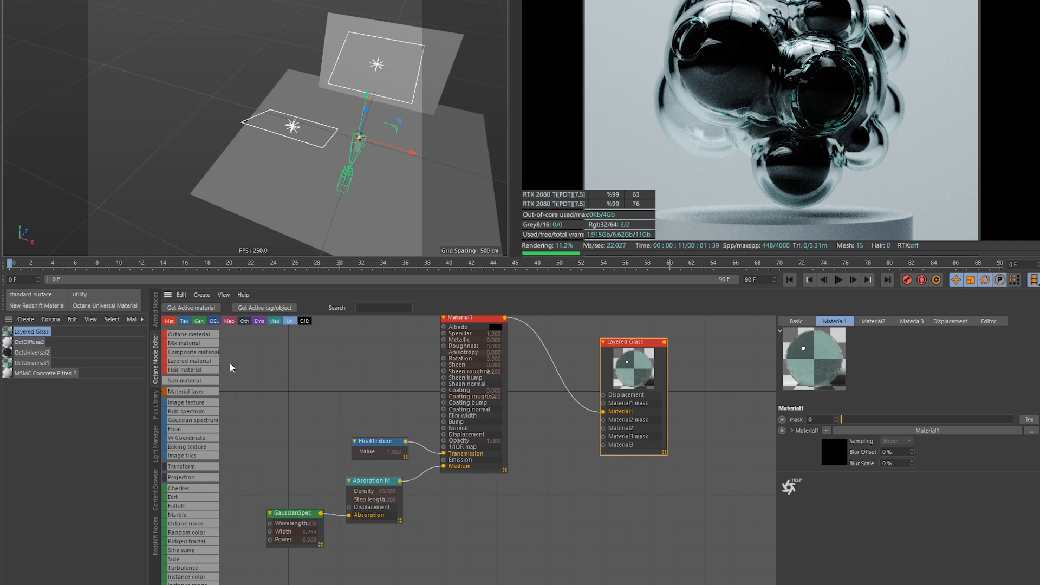
click(156, 408)
click(345, 325)
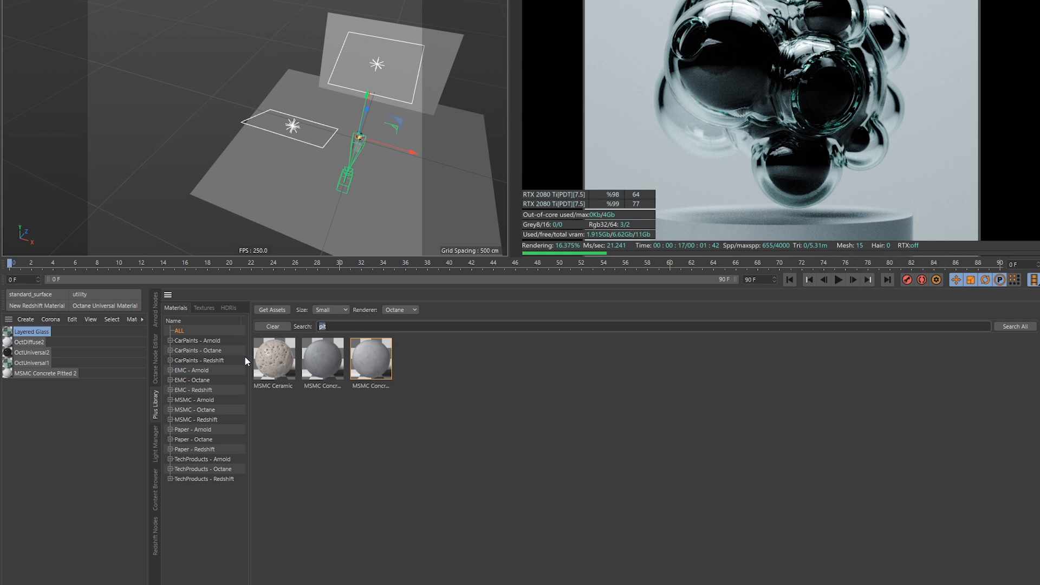
text(gold)
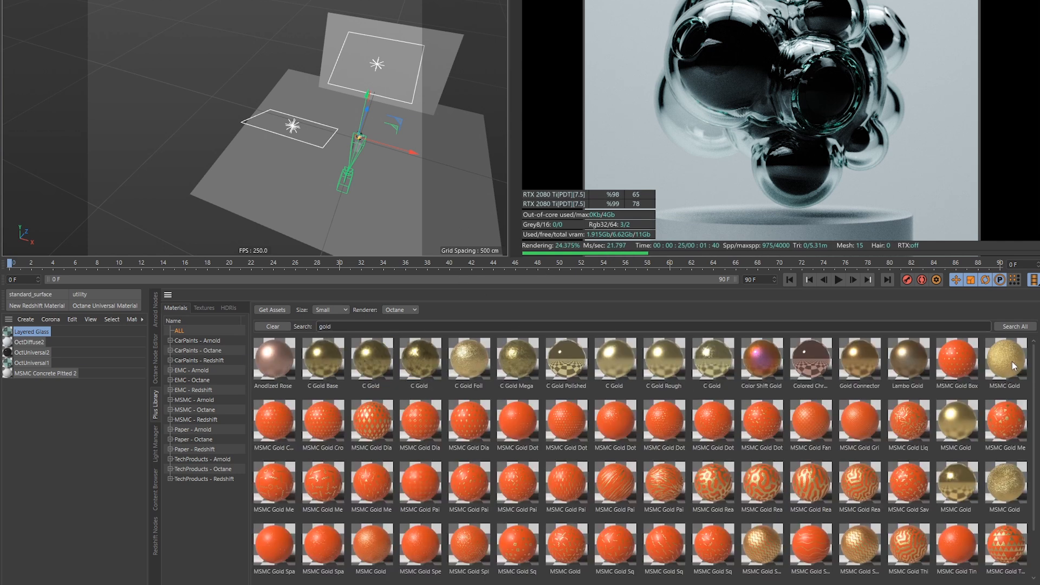
drag(1010, 364, 914, 408)
drag(79, 440, 80, 439)
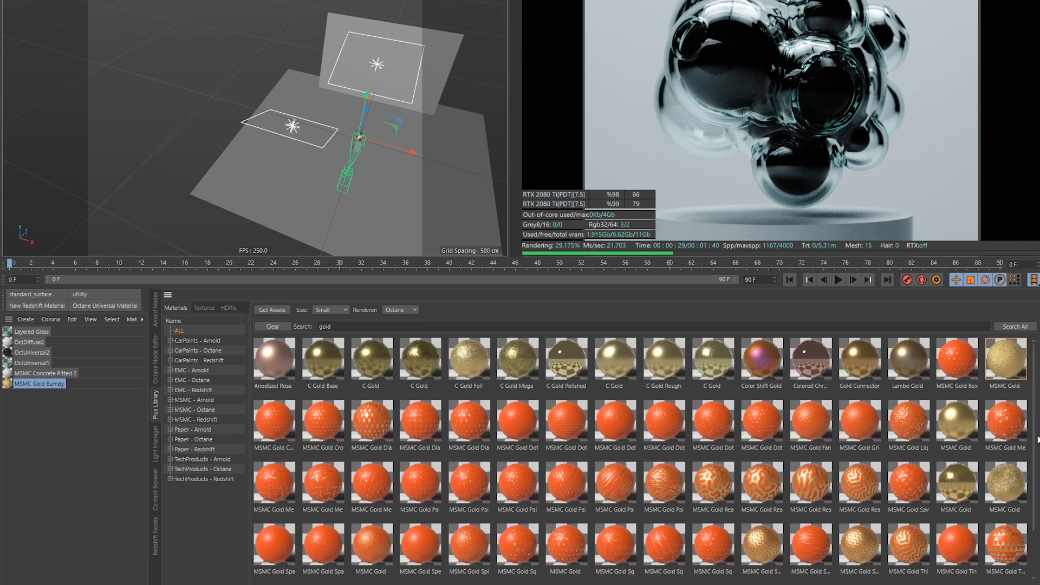
scroll(1038, 440, down, 1)
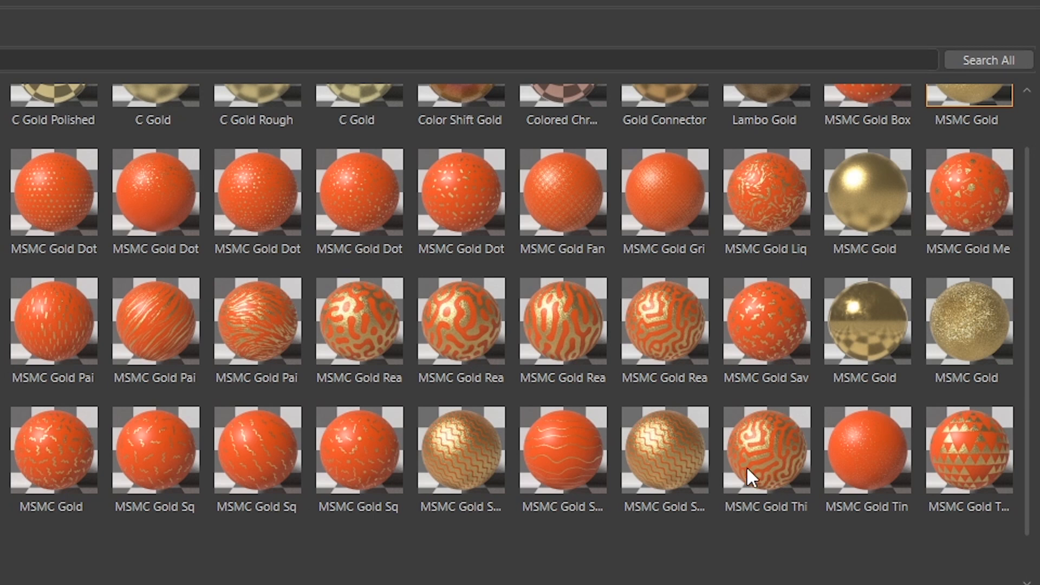
click(564, 450)
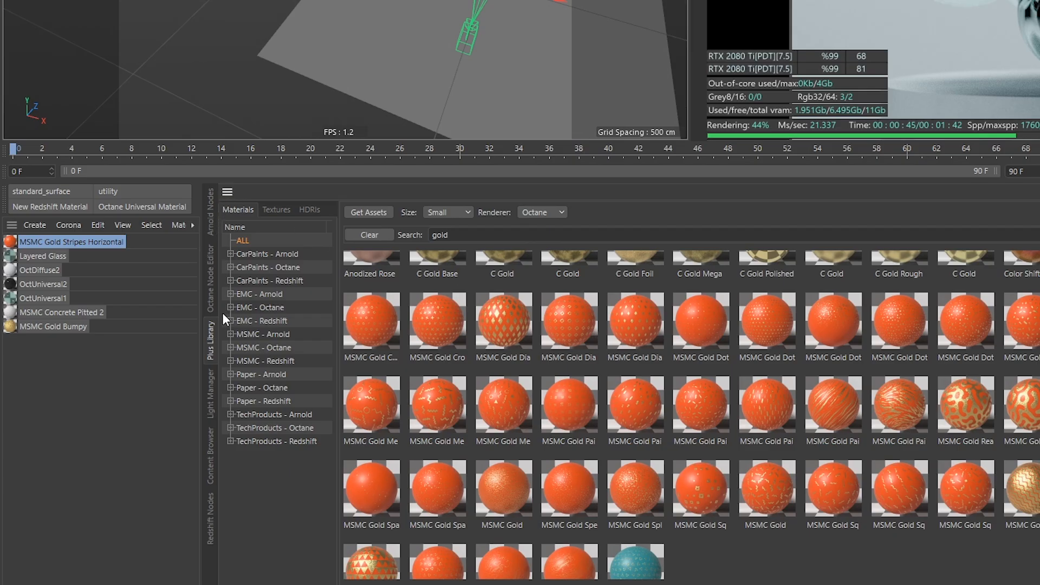
Load MSMC Gold Stripes Horizontal into the node graph, spread out its image nodes and copy the black-and-white stripe mask image
click(212, 287)
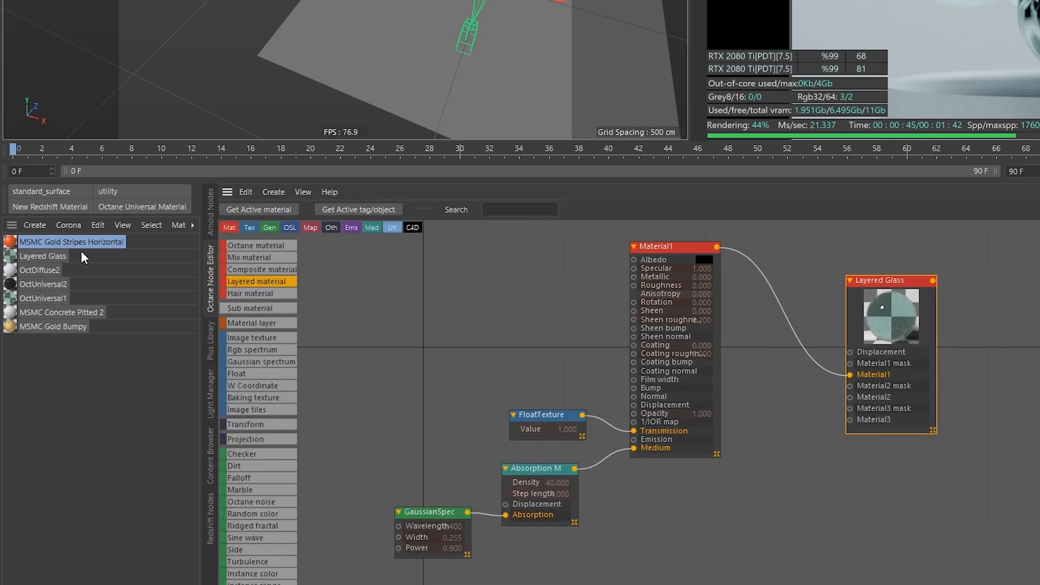
click(264, 206)
middle_drag(597, 402, 931, 258)
drag(771, 355, 641, 448)
drag(748, 295, 501, 437)
drag(843, 363, 870, 236)
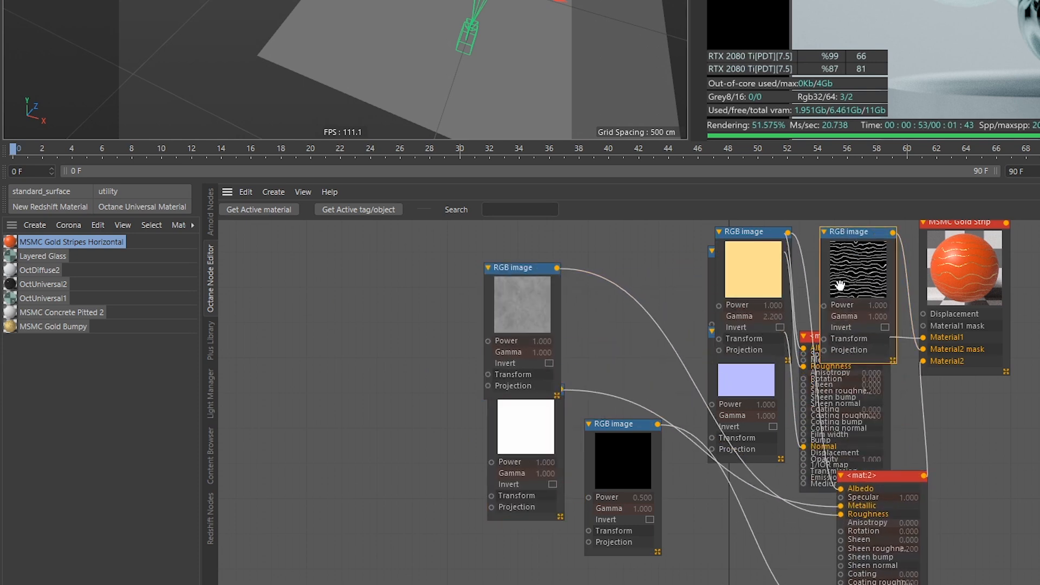
Paste the stripe mask image texture into the Layered Glass graph and place it below Material1
click(50, 256)
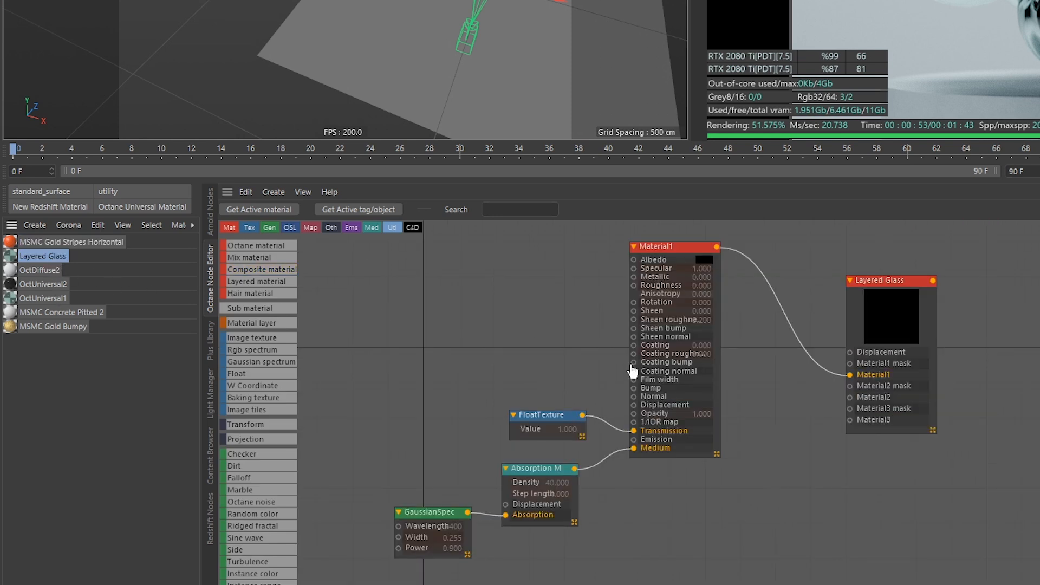
key(ctrl+v)
drag(754, 425, 701, 479)
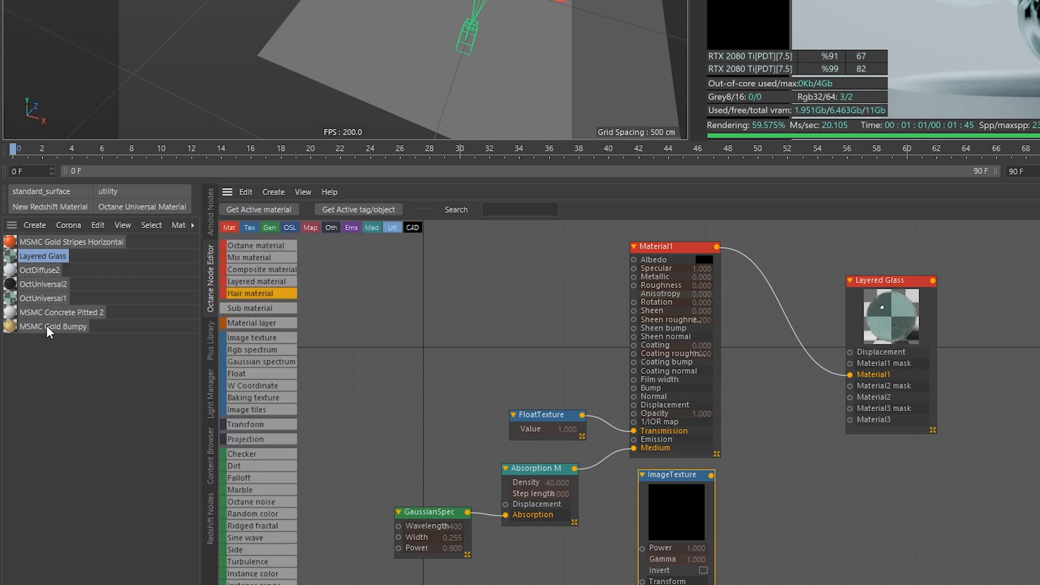
Open MSMC Gold Bumpy's node graph and copy its material node with all its image and round edges nodes
click(72, 327)
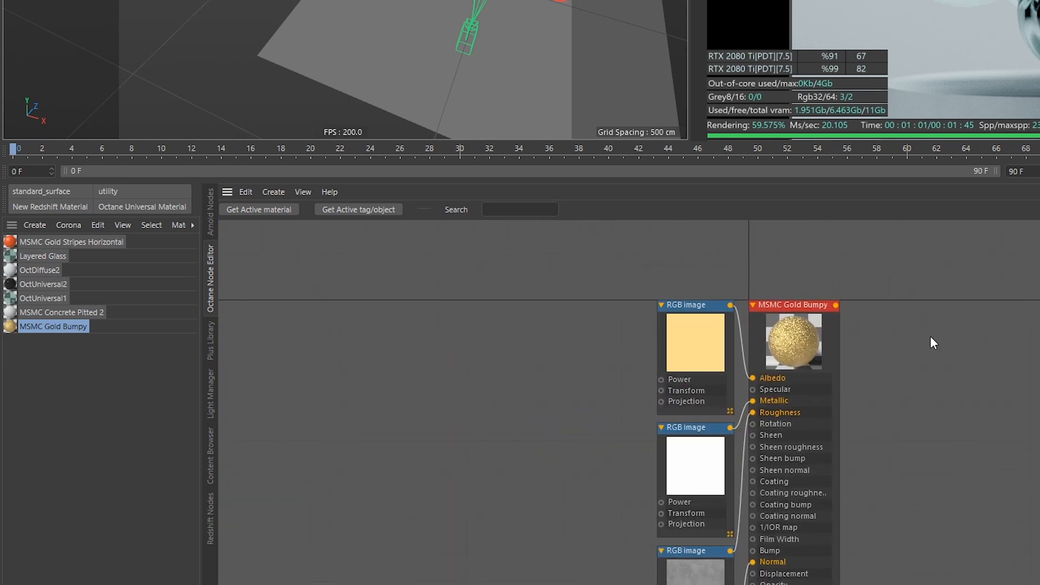
scroll(845, 347, down, 10)
scroll(812, 346, up, 8)
scroll(721, 389, down, 2)
middle_drag(707, 416, 825, 336)
drag(558, 234, 804, 561)
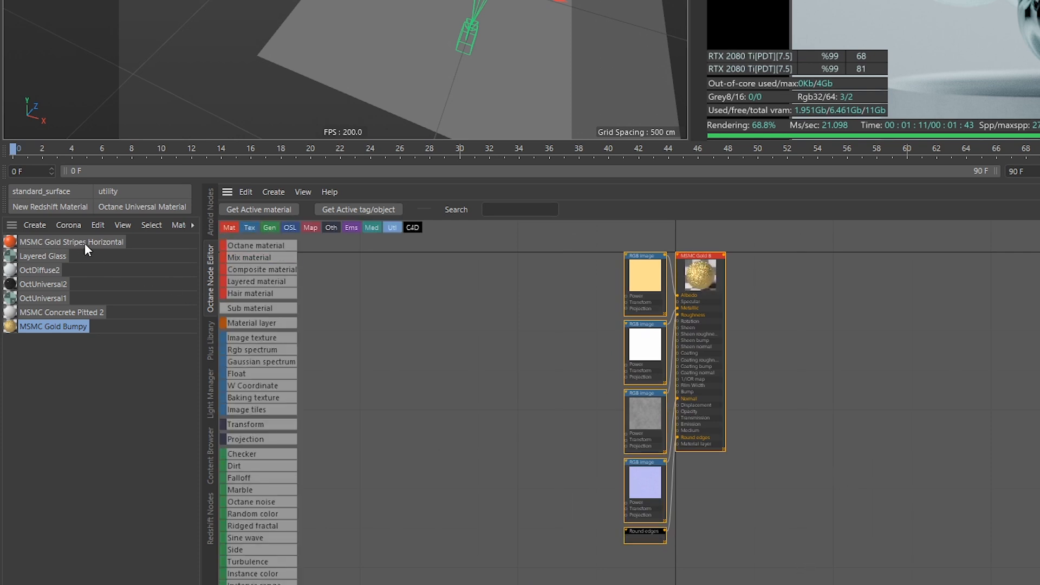
Paste the gold bumpy network into the Layered Glass graph and pull its material node out below Layered Glass
click(44, 255)
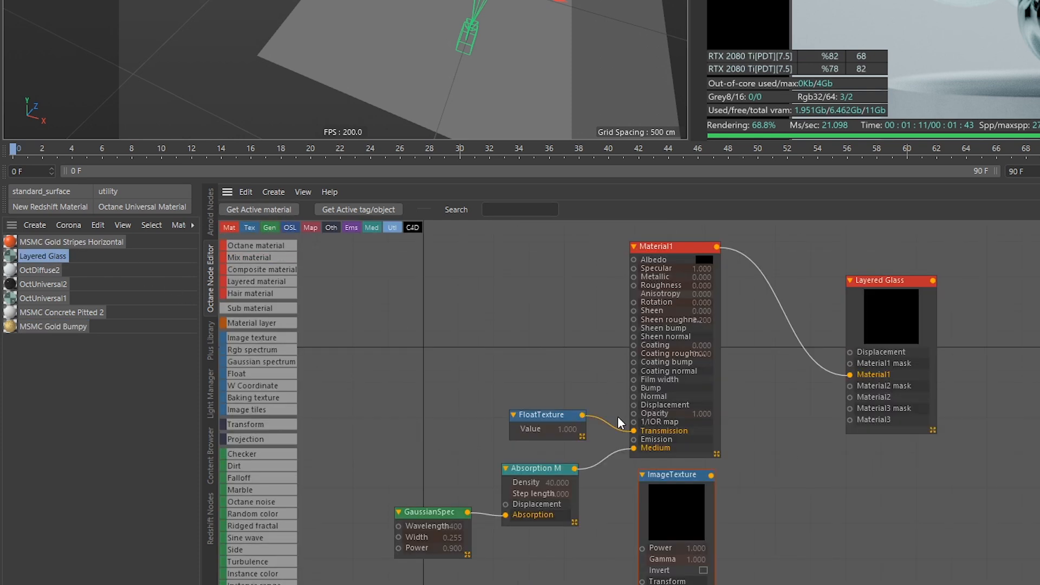
scroll(697, 375, up, 4)
key(ctrl+v)
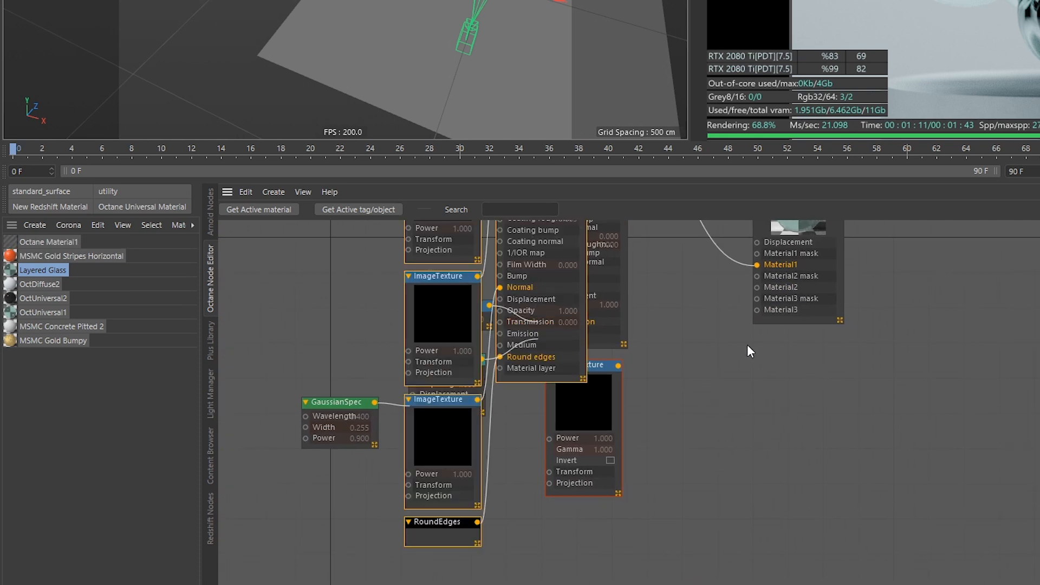
drag(581, 256, 833, 495)
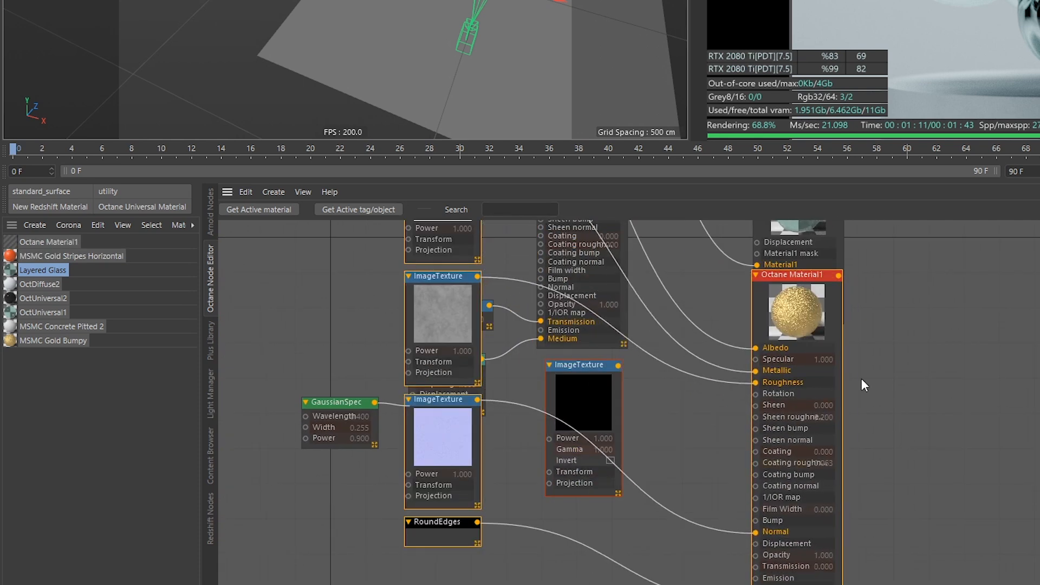
Move the pasted gold material and its normal and grey roughness image nodes below the glass network
scroll(838, 385, down, 10)
scroll(834, 368, up, 9)
scroll(816, 364, down, 1)
drag(829, 307, 790, 419)
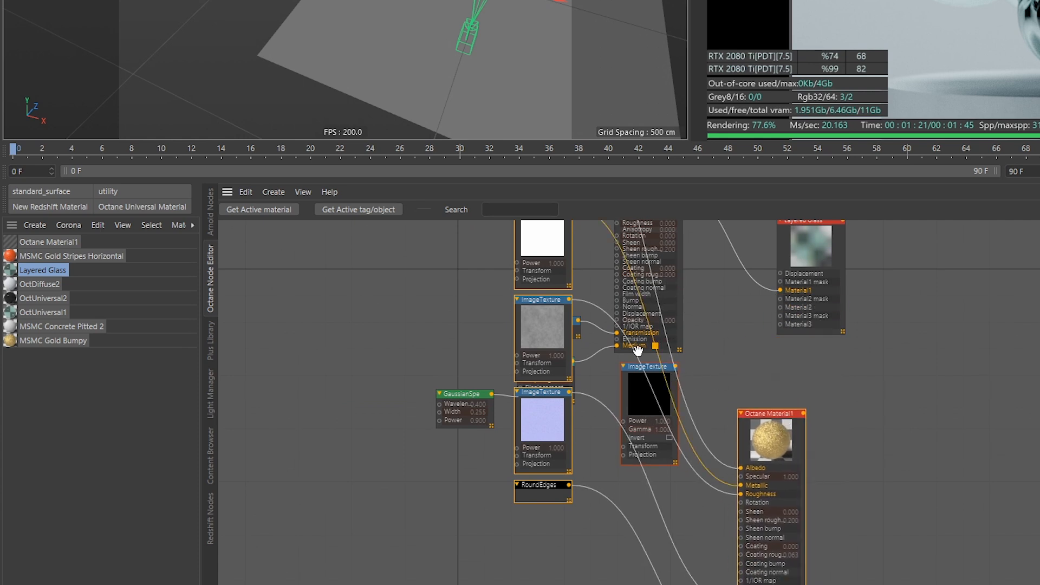
drag(553, 413, 557, 562)
drag(594, 535, 592, 529)
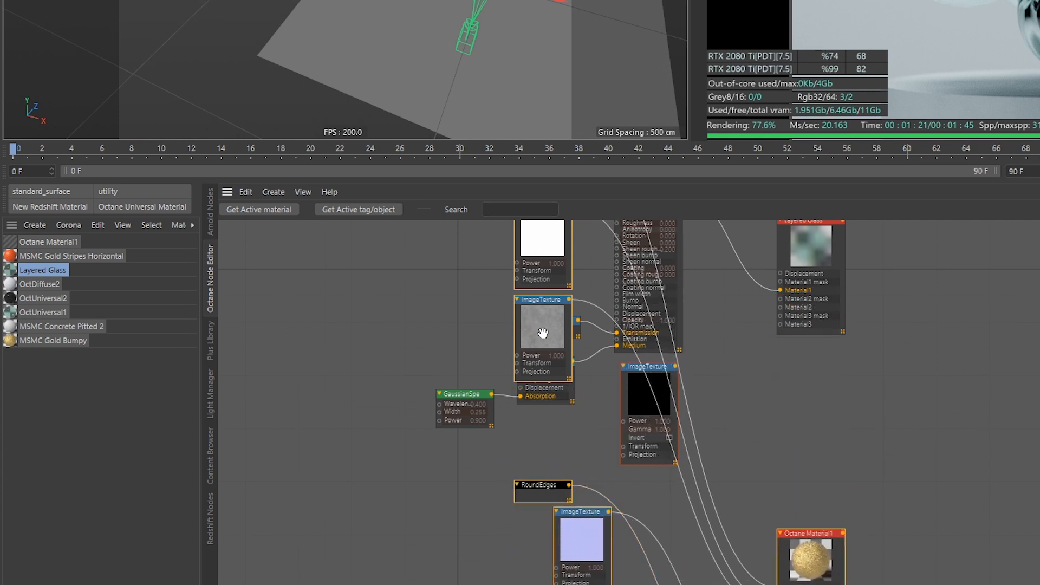
drag(546, 320, 581, 522)
drag(558, 269, 562, 509)
scroll(766, 453, down, 6)
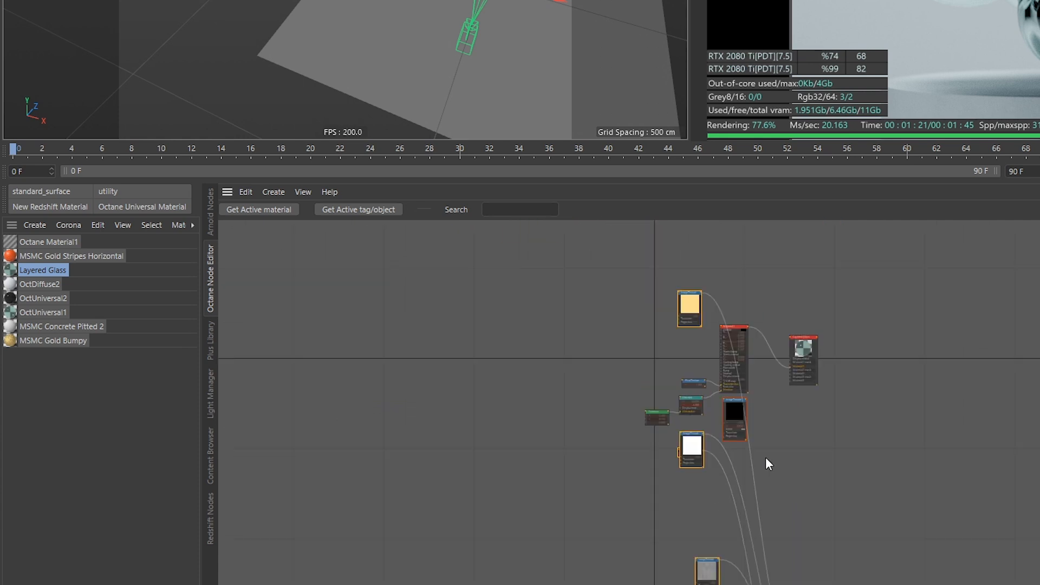
Bring the gold colour and white metallic image nodes down beside the pasted gold material
drag(702, 434, 684, 292)
middle_drag(684, 293, 717, 429)
scroll(715, 428, up, 5)
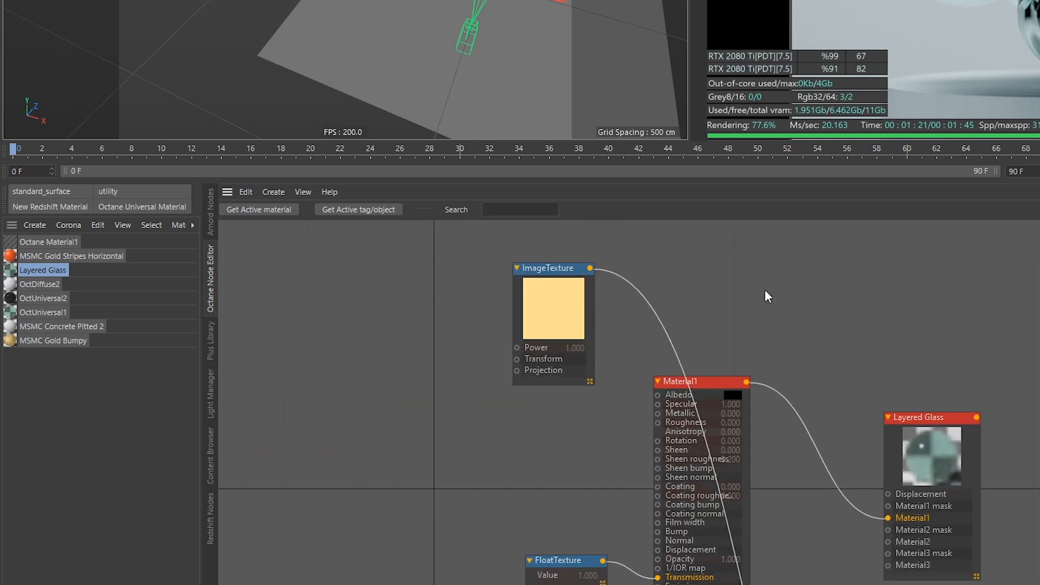
drag(631, 297, 629, 401)
middle_drag(734, 401, 748, 226)
drag(627, 251, 582, 550)
drag(646, 471, 648, 556)
middle_drag(842, 476, 708, 466)
Try to connect the pasted gold material node directly to Layered Glass's Material2 input
drag(791, 487, 727, 291)
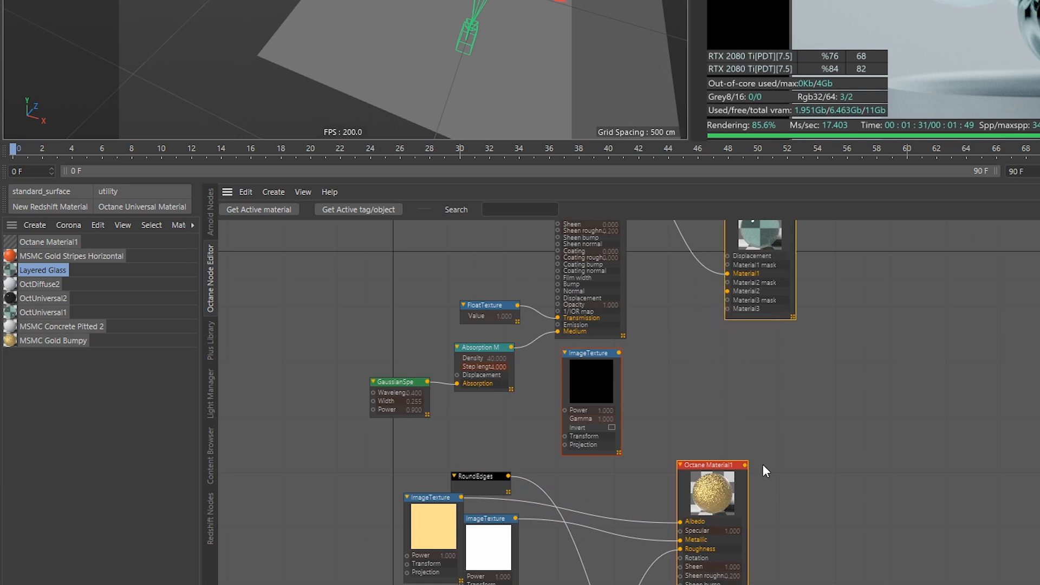
right_click(769, 442)
click(747, 423)
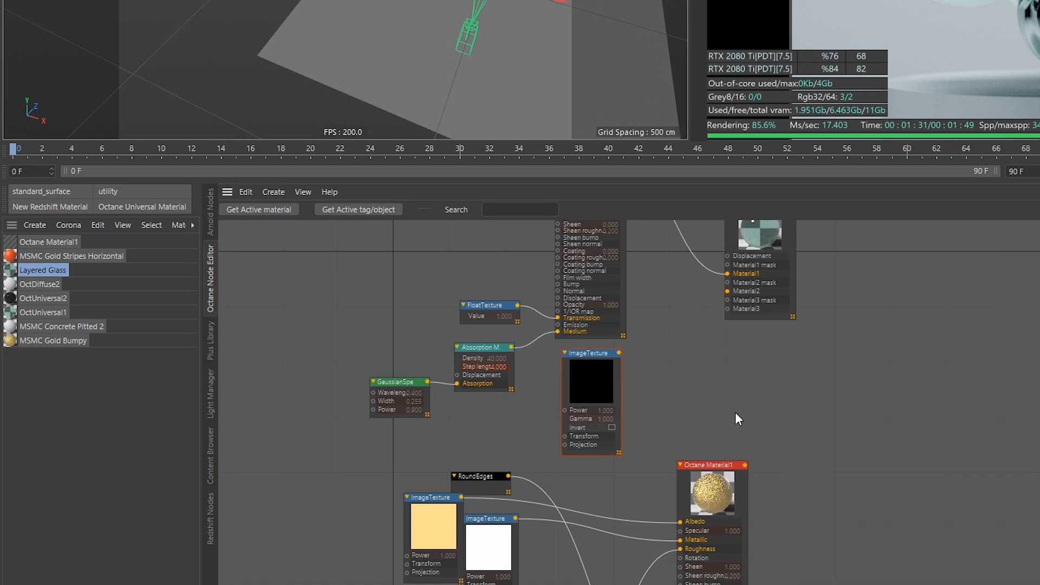
middle_drag(737, 413, 804, 435)
drag(778, 526, 792, 479)
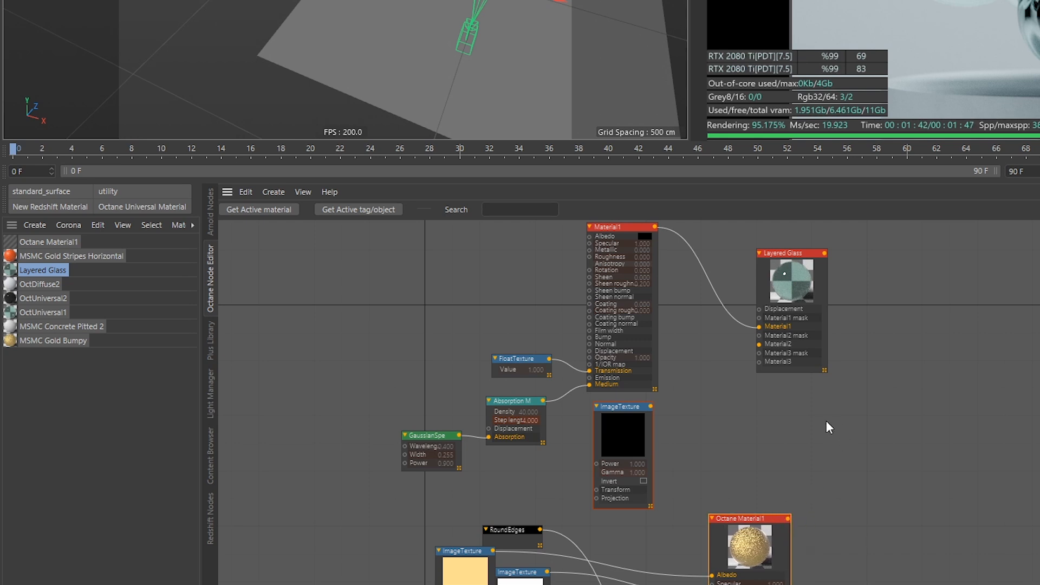
drag(789, 520, 807, 375)
Create a new sub-material in the Material2 slot of Layered Glass
click(791, 257)
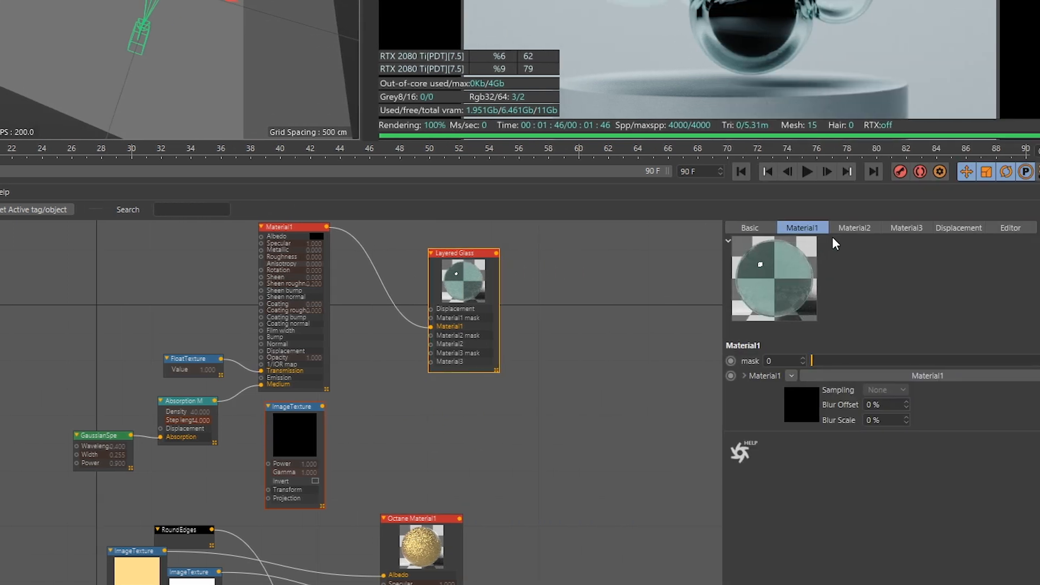
click(861, 228)
click(776, 359)
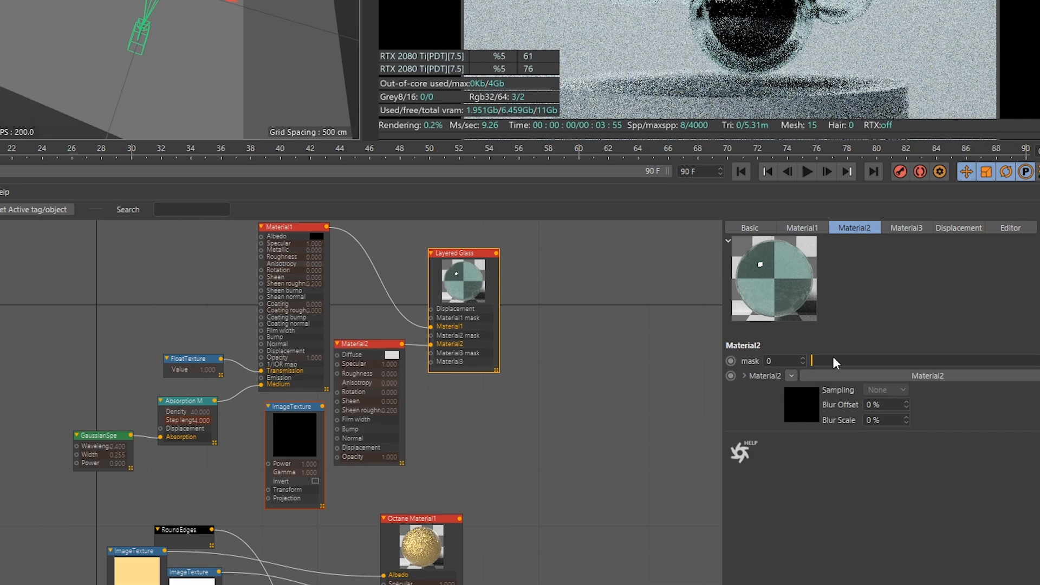
Move the Material2 node clear of Material1 and set its material type to Universal
click(749, 229)
click(358, 344)
click(753, 227)
click(826, 335)
click(706, 346)
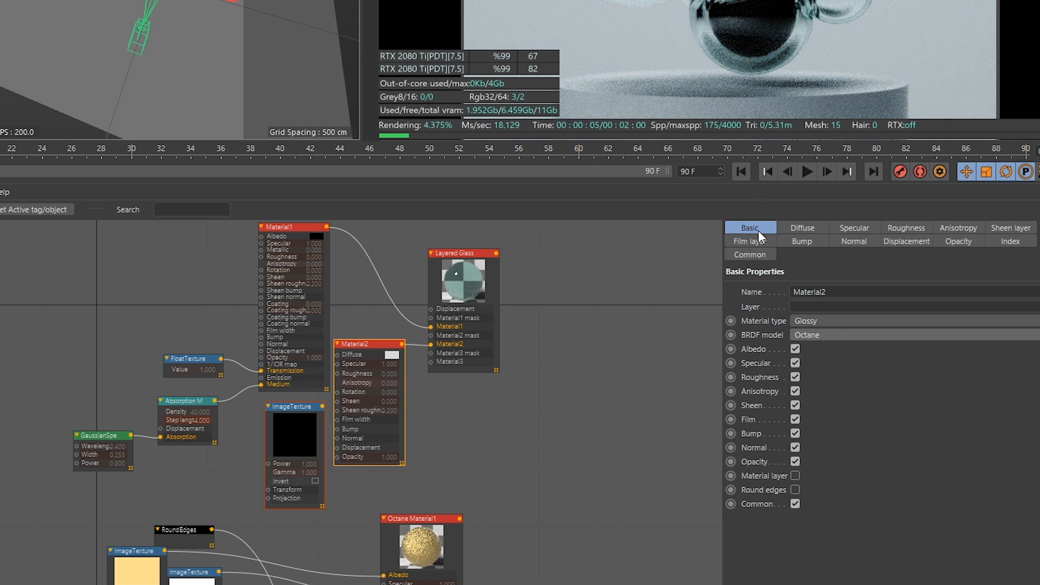
click(843, 322)
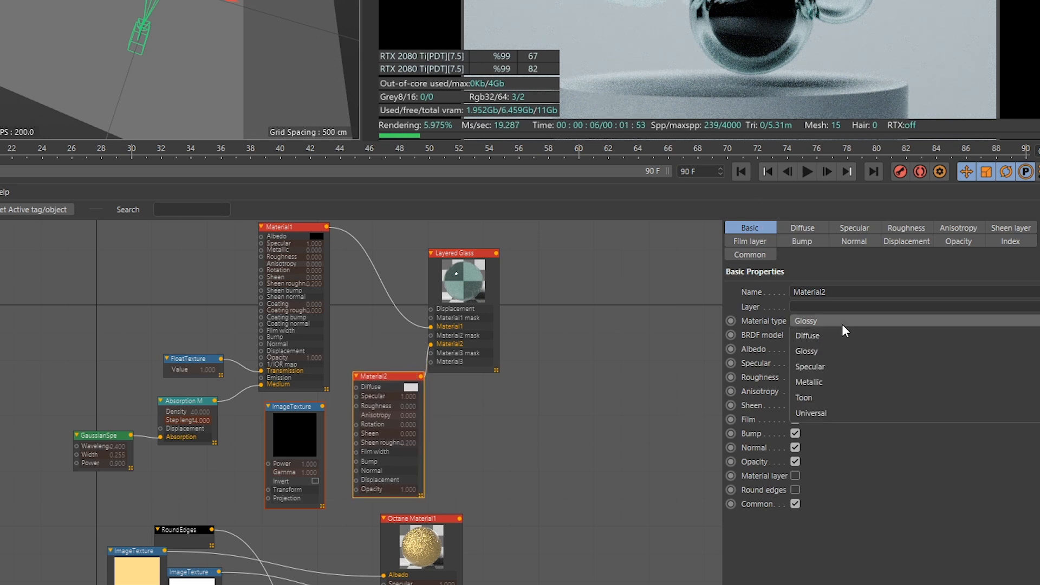
click(813, 413)
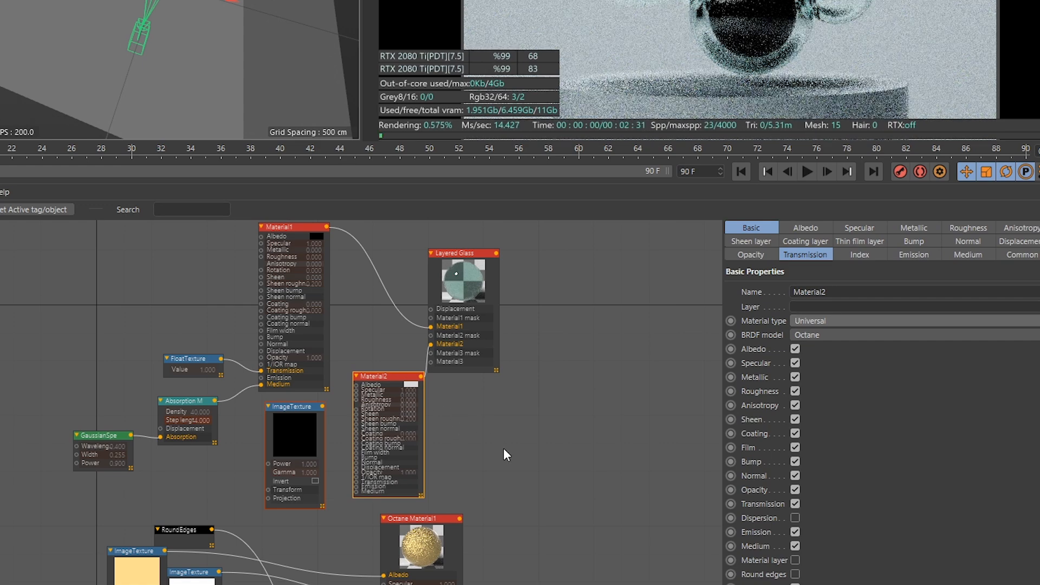
Spread out Layered Glass and Material2, and connect the gold colour image to Material2's Albedo
drag(525, 244, 667, 275)
drag(438, 350, 543, 348)
middle_drag(514, 389, 513, 354)
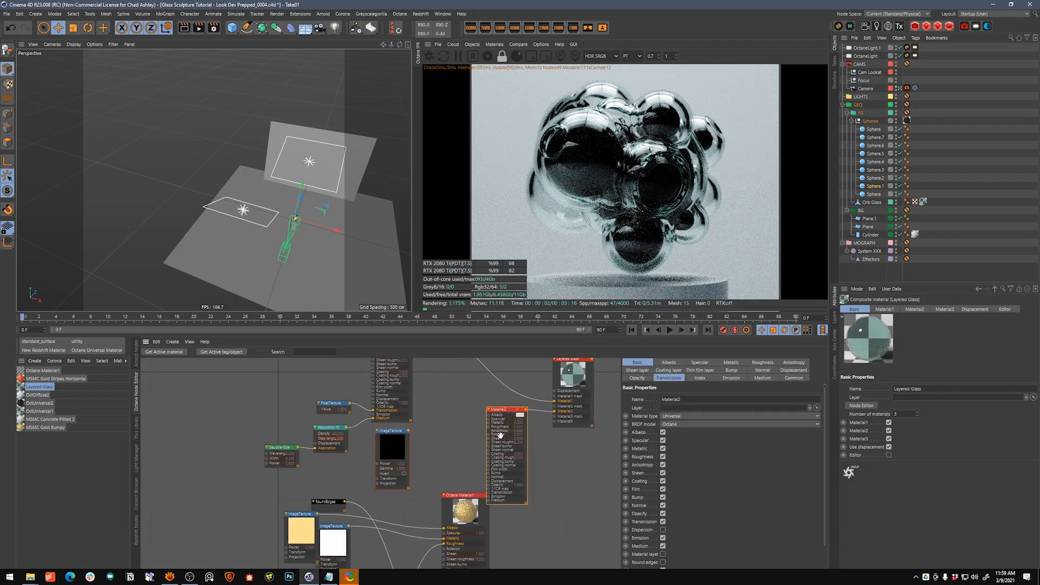
drag(317, 515, 488, 419)
middle_drag(531, 489, 542, 439)
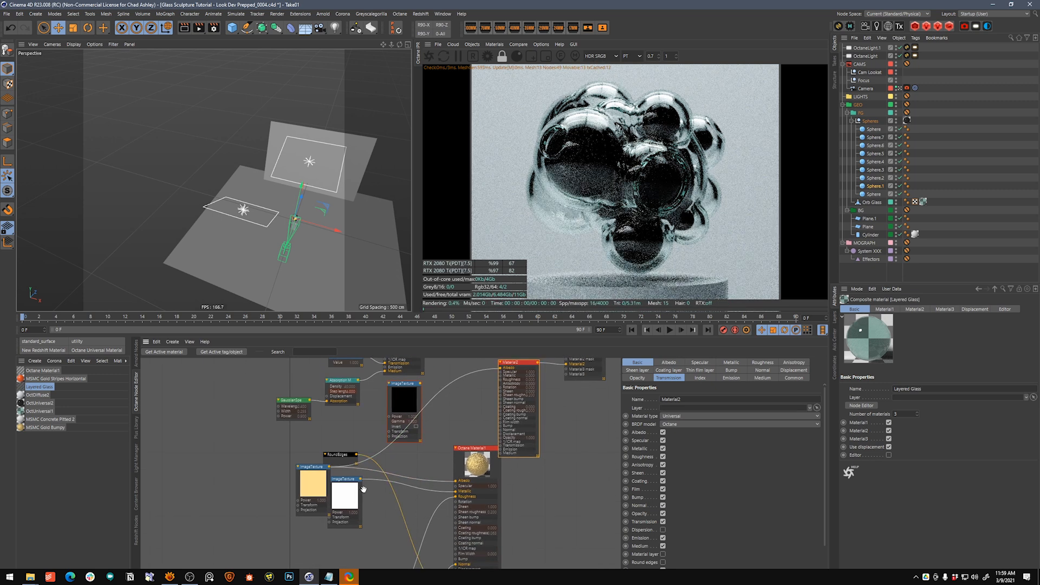
Move the white image texture closer to Material2 and connect it to the Metallic input
drag(357, 500, 450, 442)
click(472, 412)
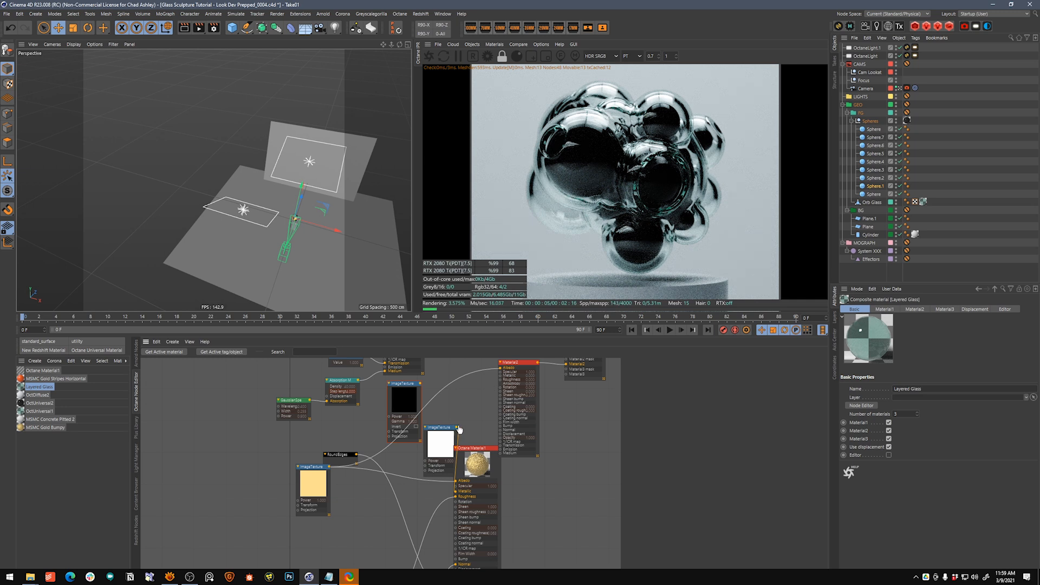
drag(500, 378, 500, 377)
Move the pasted gold material aside and connect the grey image texture to Material2's Roughness
drag(477, 475, 572, 498)
middle_drag(488, 557, 485, 454)
drag(351, 511, 398, 407)
middle_drag(476, 398, 436, 516)
mouse_move(458, 406)
mouse_down()
mouse_move(459, 448)
mouse_move(459, 397)
mouse_up()
middle_drag(446, 504, 457, 413)
Bring the blue normal map image closer to Material2 and connect it to the Normal input
middle_drag(402, 537, 427, 467)
drag(415, 509, 456, 368)
middle_drag(497, 388, 432, 545)
drag(396, 509, 438, 407)
middle_drag(438, 407, 433, 522)
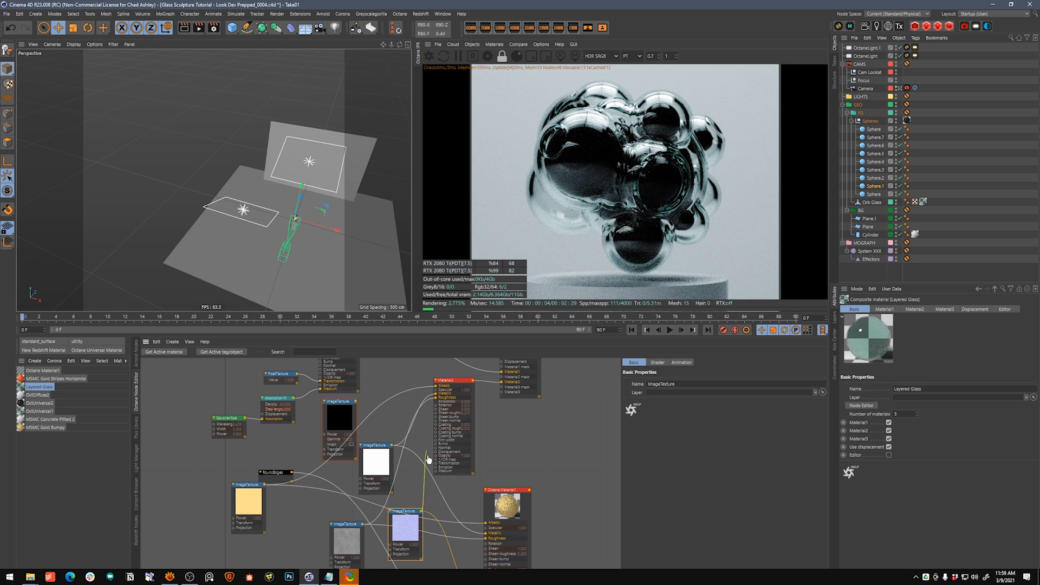
drag(436, 449, 436, 449)
Move the stripe mask image up beside Material1 and connect it to Layered Glass's Material2 mask
middle_drag(510, 420, 548, 458)
middle_drag(522, 498, 541, 429)
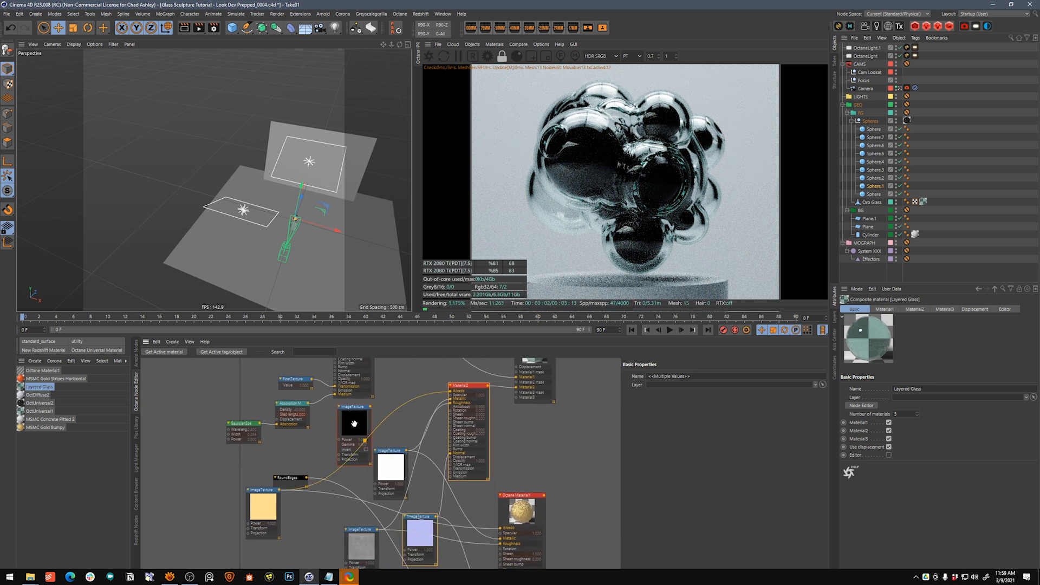
drag(347, 405, 404, 368)
middle_drag(441, 424, 412, 485)
drag(382, 429, 375, 391)
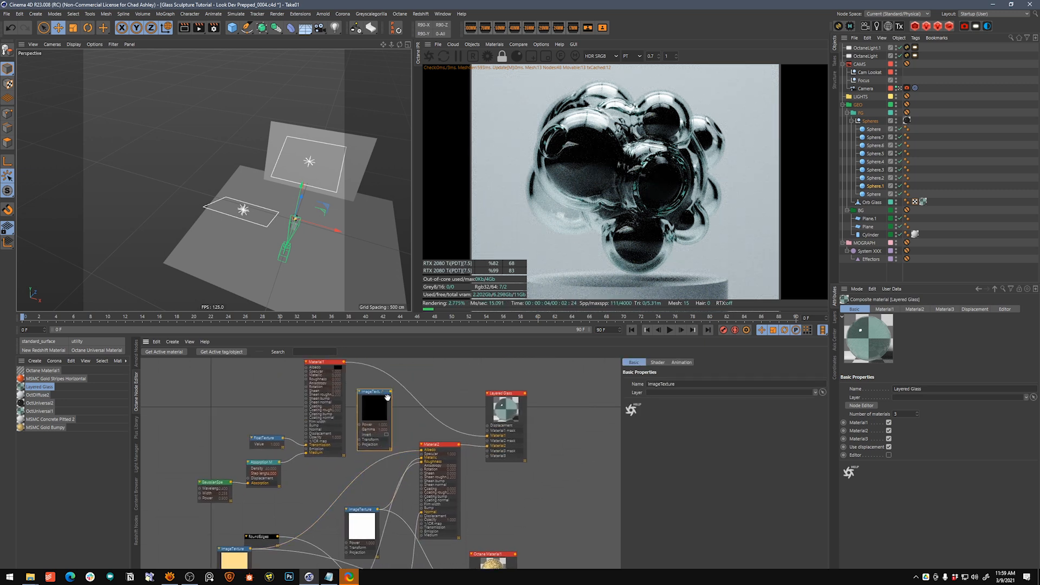
click(657, 361)
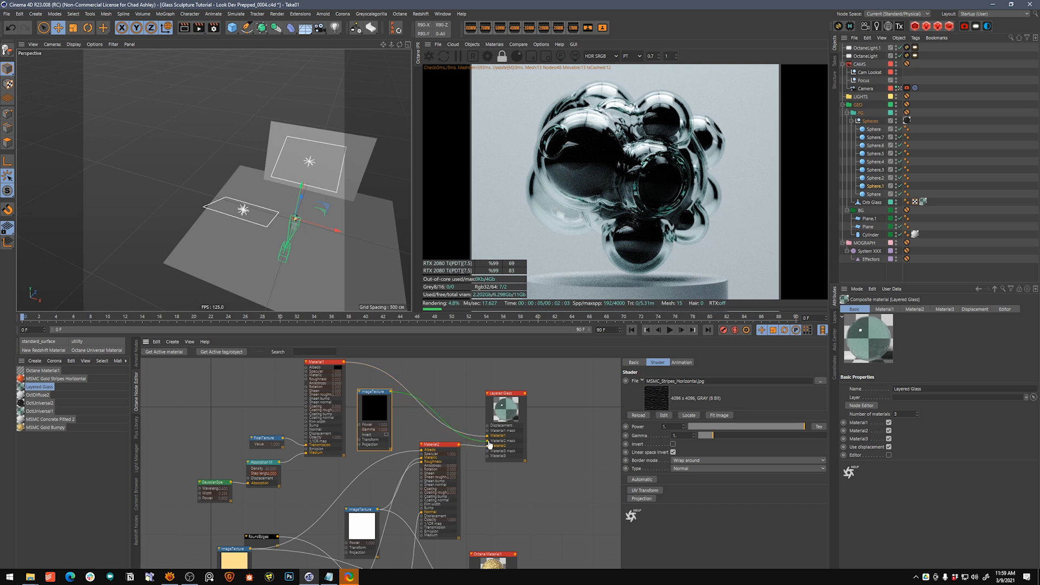
drag(488, 444, 488, 440)
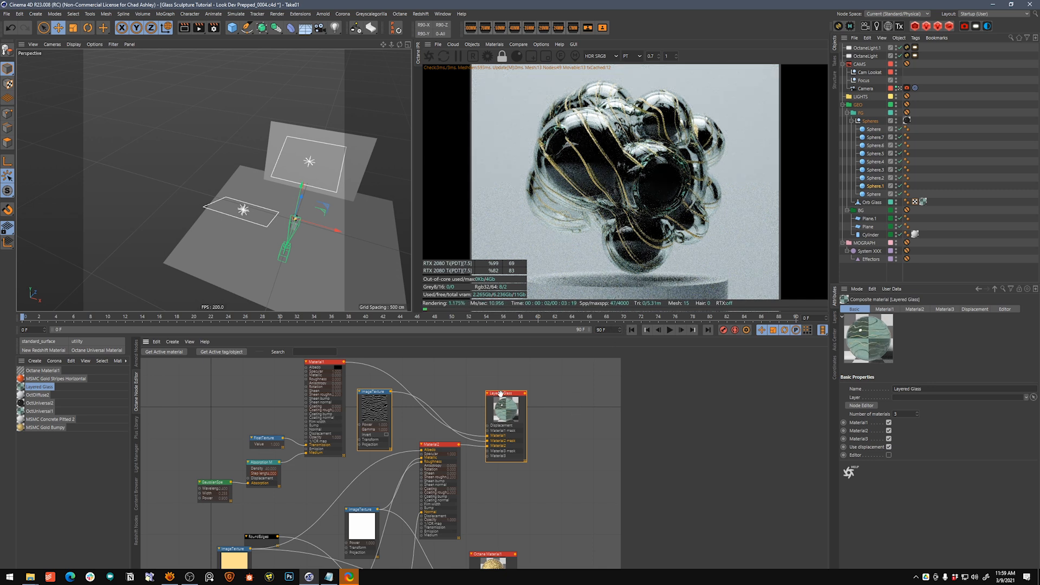
Space out the Layered Glass, Material2 and stripe mask image nodes to make room between them
drag(507, 400, 548, 385)
drag(438, 451, 423, 490)
drag(421, 398, 390, 431)
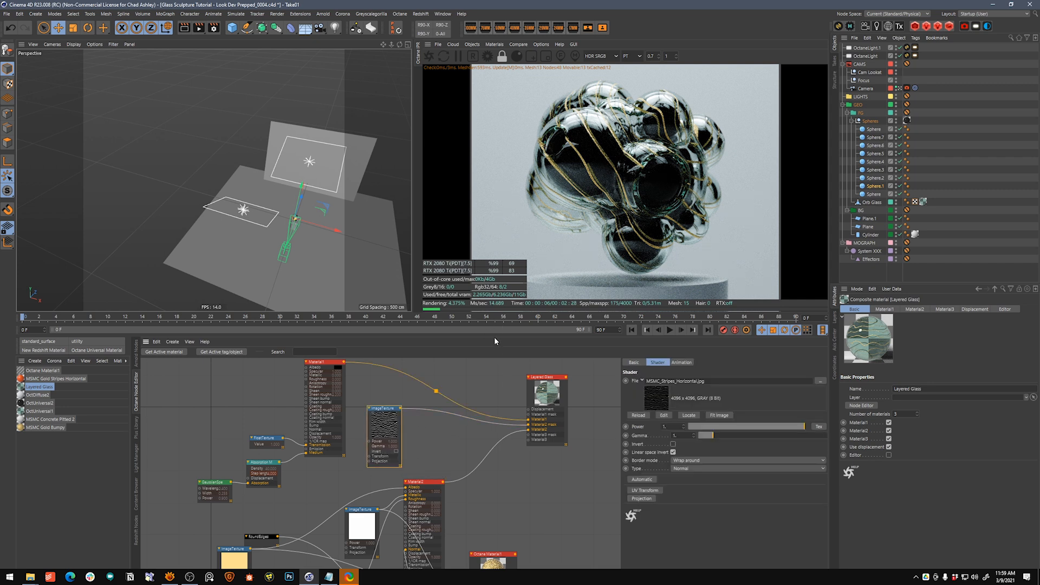
middle_drag(466, 412, 467, 400)
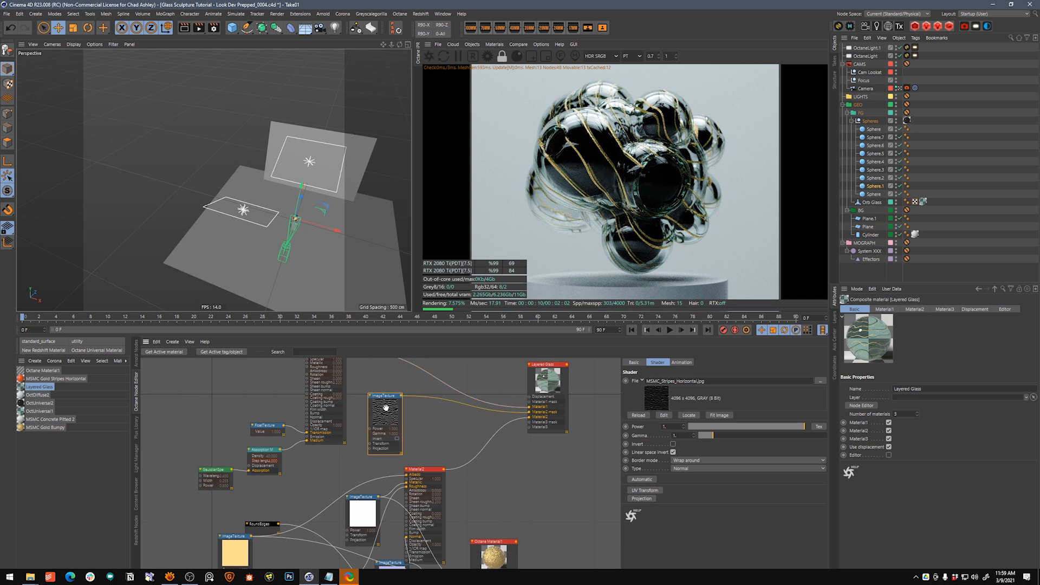
drag(387, 411, 413, 413)
Add a UV transform to the stripe mask image and set its uniform scale to 0.5
click(645, 491)
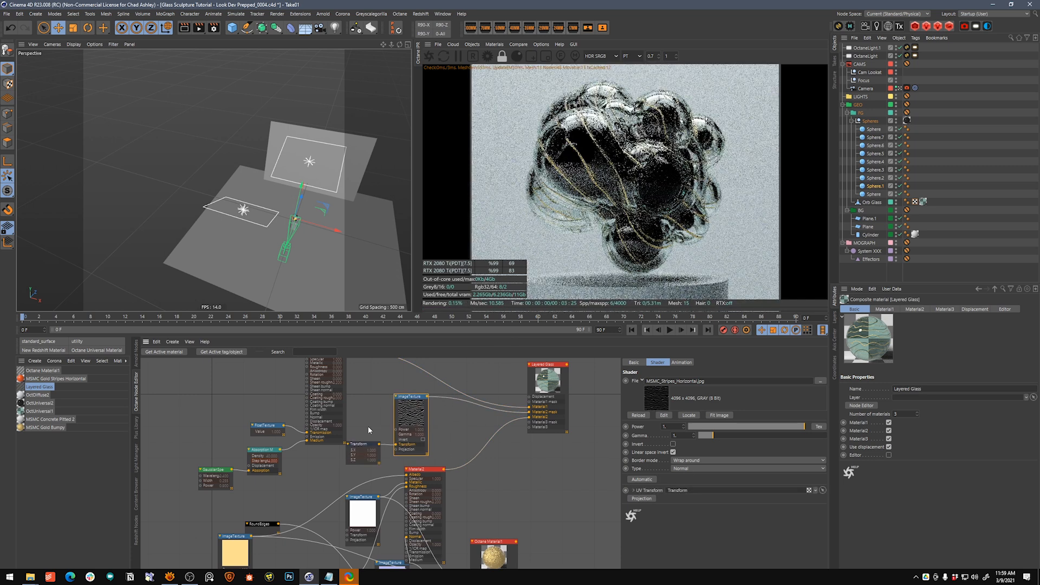
click(655, 443)
text(0.5)
key(Return)
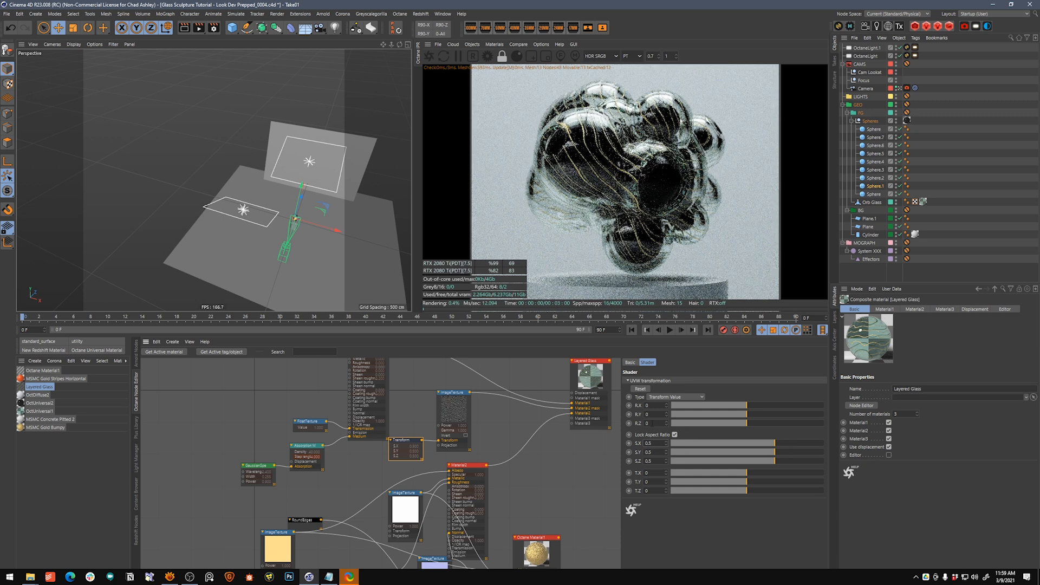
Set the stripe mask transform's uniform scale to 0.2
click(650, 443)
text(0.2)
key(Return)
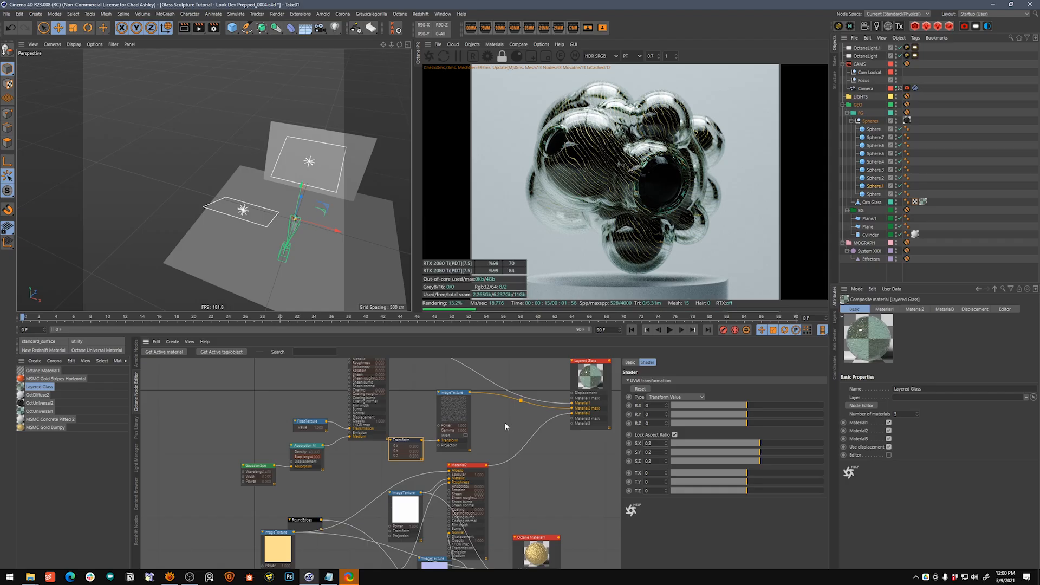
Add a Ray switch node and place it above, between the stripe mask image and Layered Glass
middle_drag(505, 425, 475, 453)
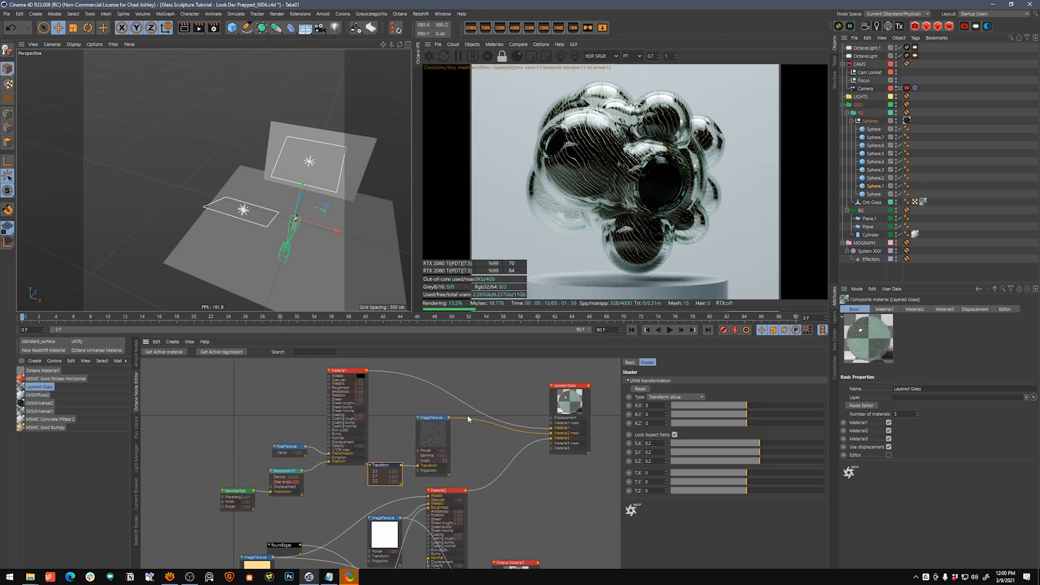
scroll(469, 416, up, 3)
scroll(472, 408, down, 2)
click(413, 428)
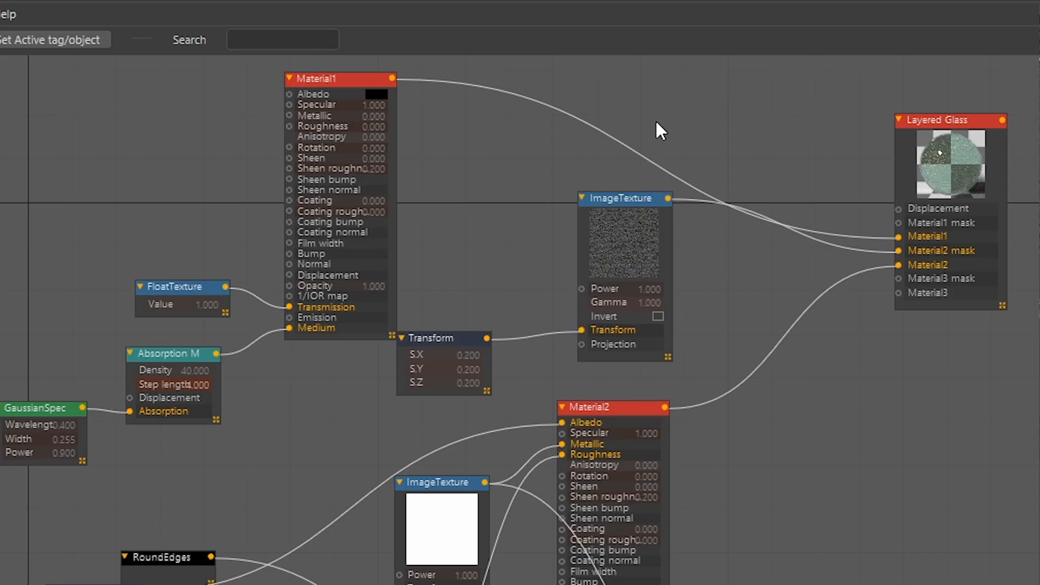
text(FLO)
text(RA)
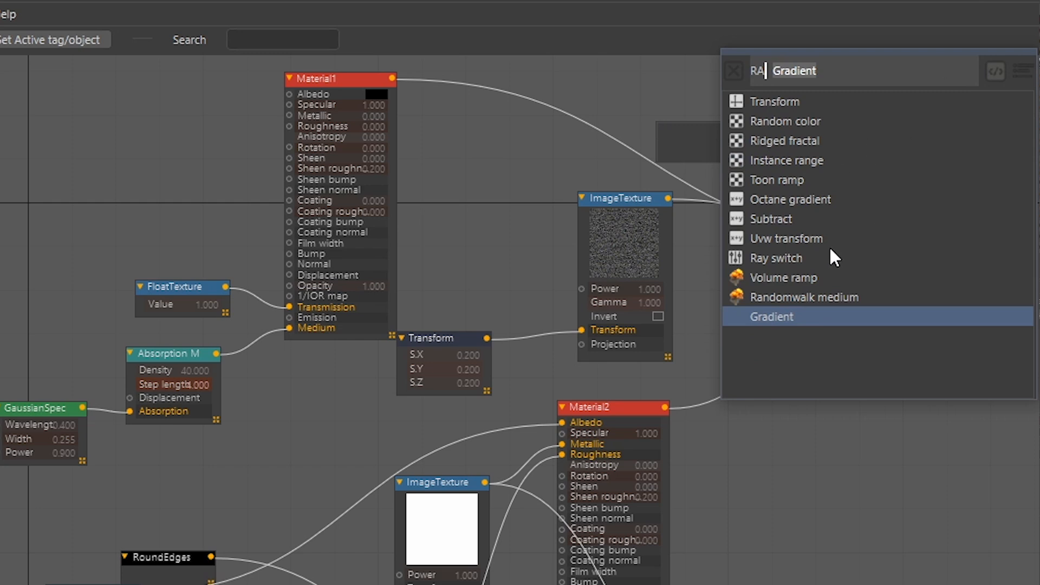
click(791, 258)
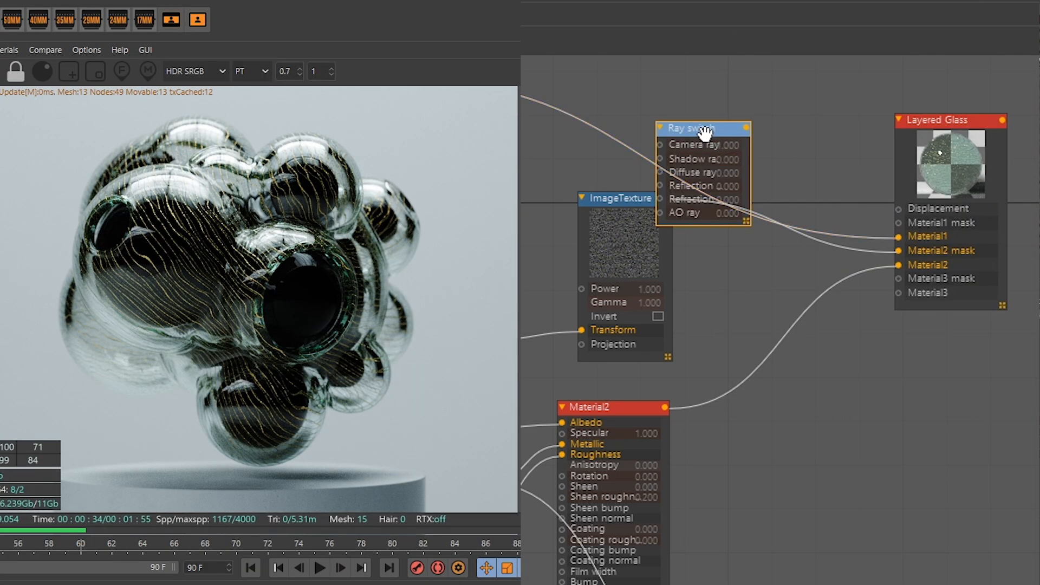
drag(725, 125, 780, 86)
middle_drag(744, 313, 710, 347)
Connect the stripe mask to the Ray switch's camera, shadow, diffuse and reflection rays, and the switch to Layered Glass's Material2 mask
drag(636, 236, 701, 133)
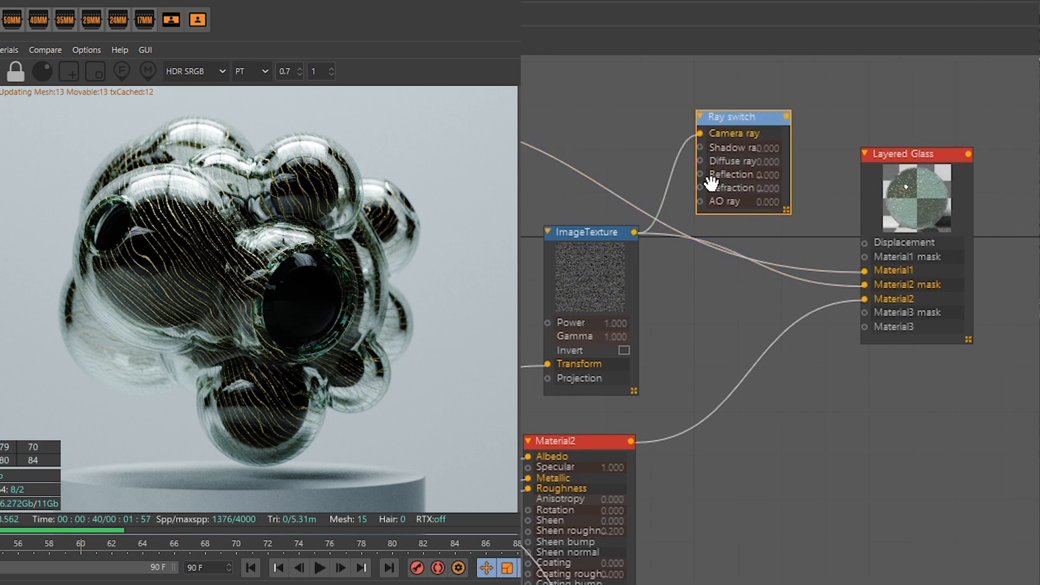
drag(636, 233, 700, 148)
drag(674, 231, 700, 161)
drag(639, 235, 701, 176)
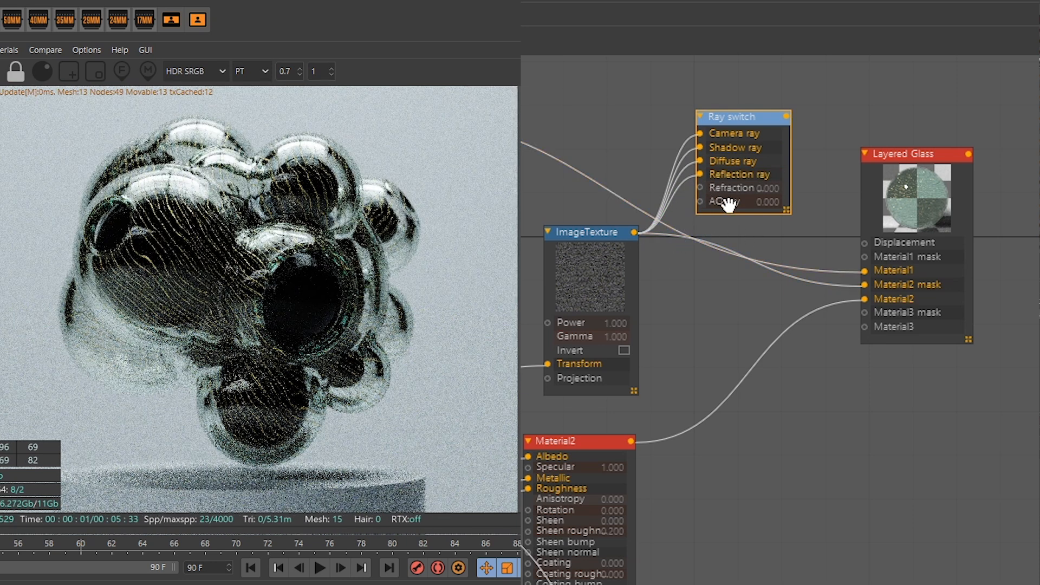
drag(771, 117, 864, 285)
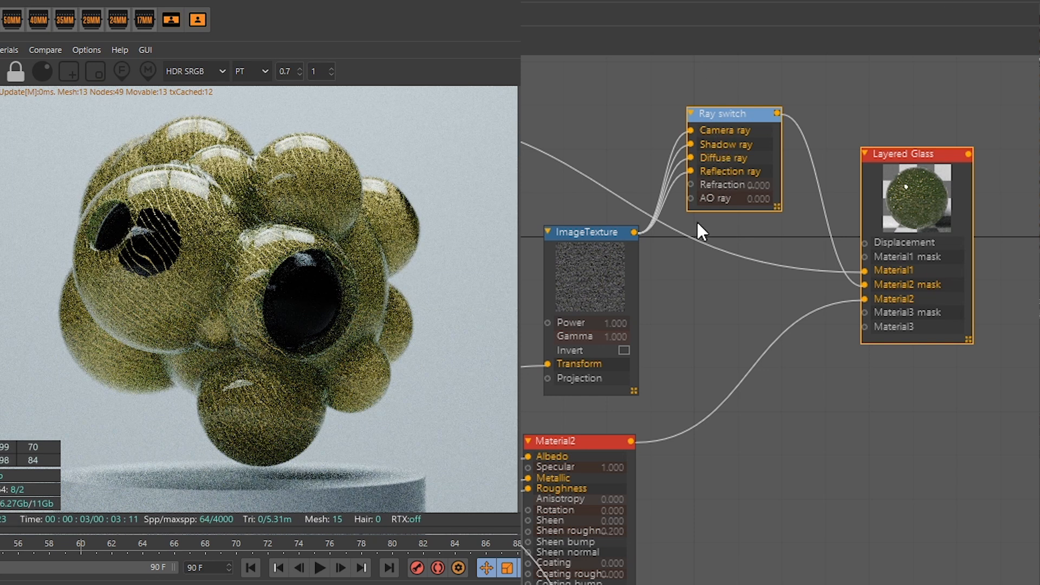
Connect a new Float texture to the Ray switch's Refraction ray, trying a value of 1 and settling on 0
drag(691, 186, 631, 145)
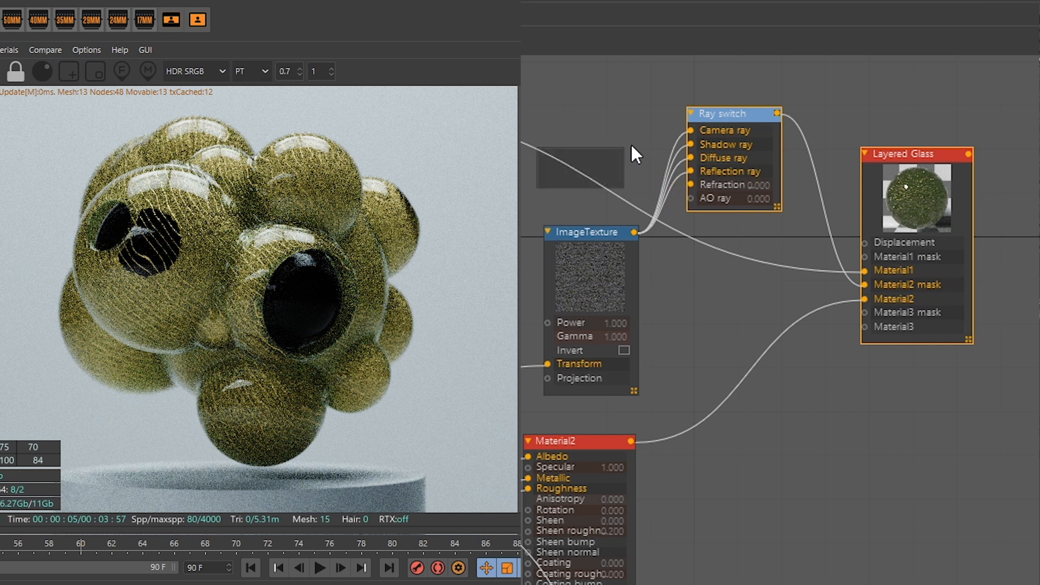
text(RAFLOA)
key(Return)
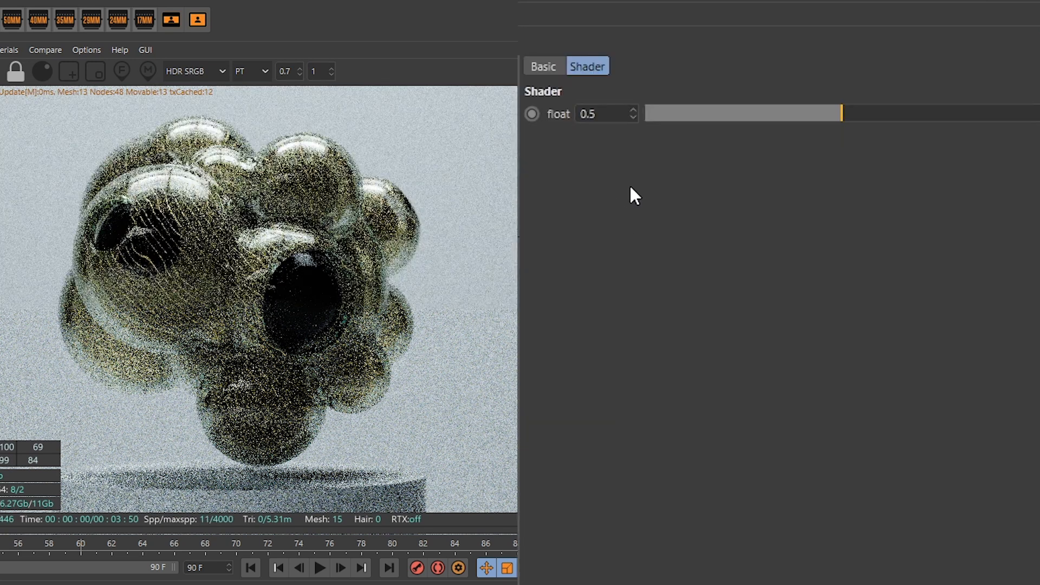
drag(607, 116, 534, 135)
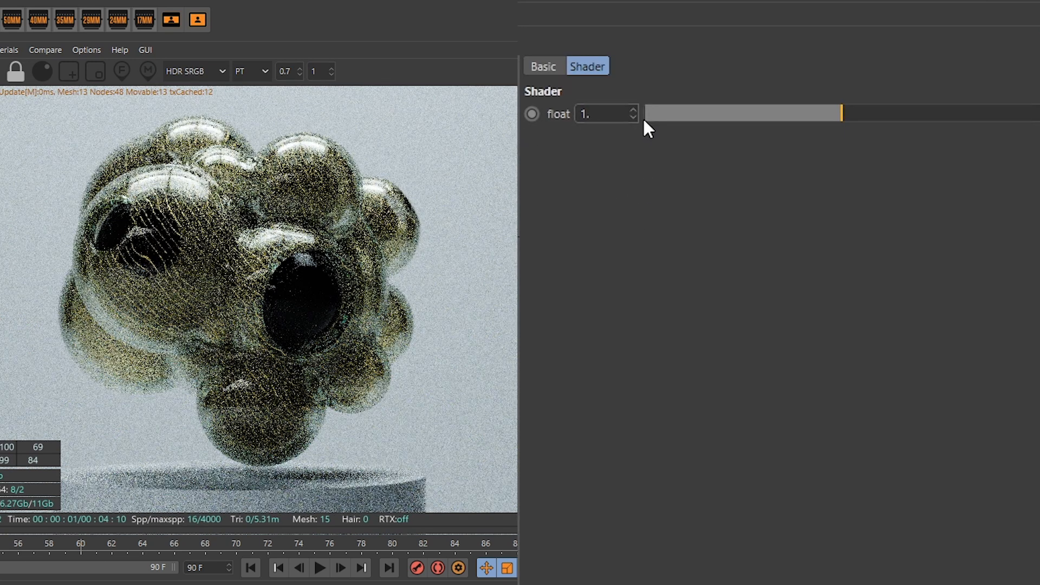
key(Return)
drag(607, 115, 532, 116)
text(0)
key(Return)
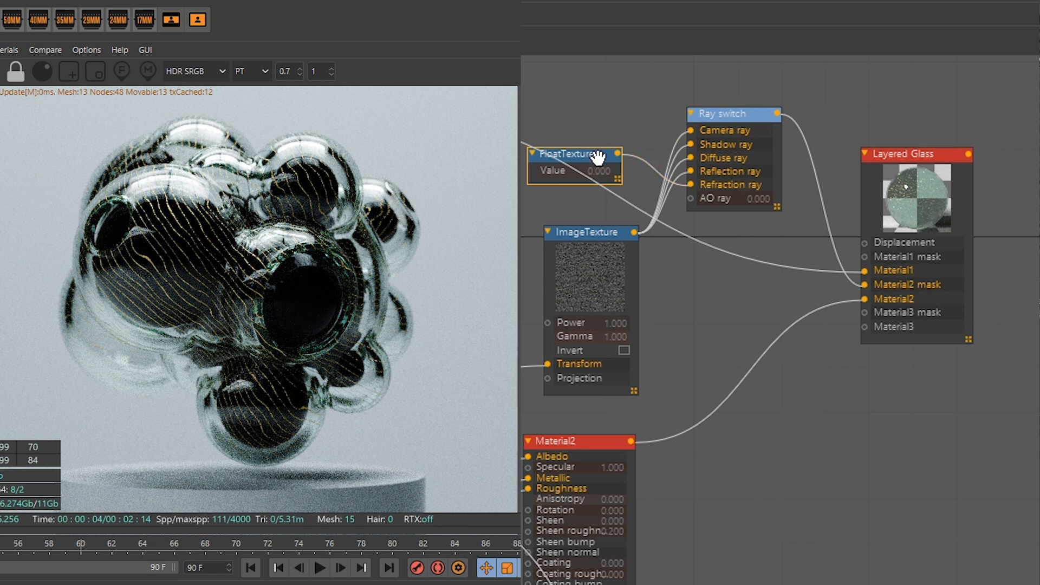
Arrange the Float texture and the stripe mask image neatly beside the Ray switch
drag(600, 157, 620, 154)
drag(614, 248, 604, 240)
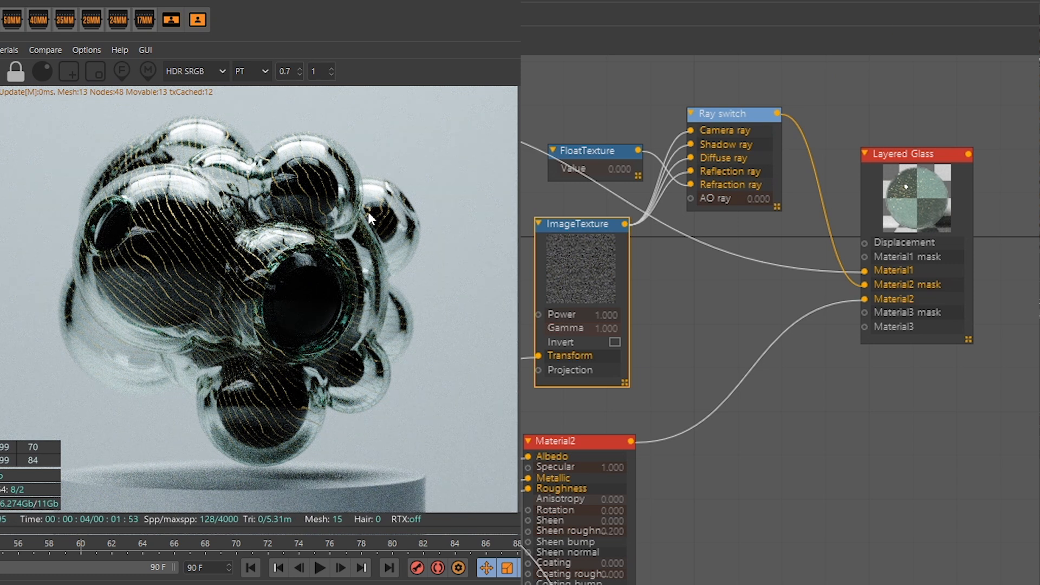
click(601, 153)
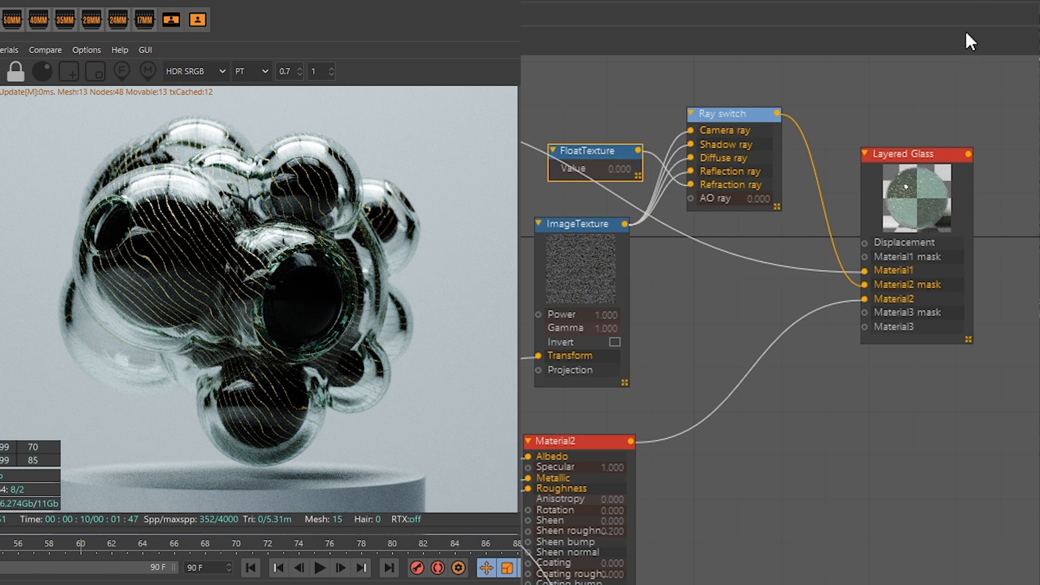
Try MSMC_Stripes_Thin_Vert.jpg as the mask image feeding the Ray switch
middle_drag(818, 432, 794, 436)
middle_drag(844, 341, 815, 490)
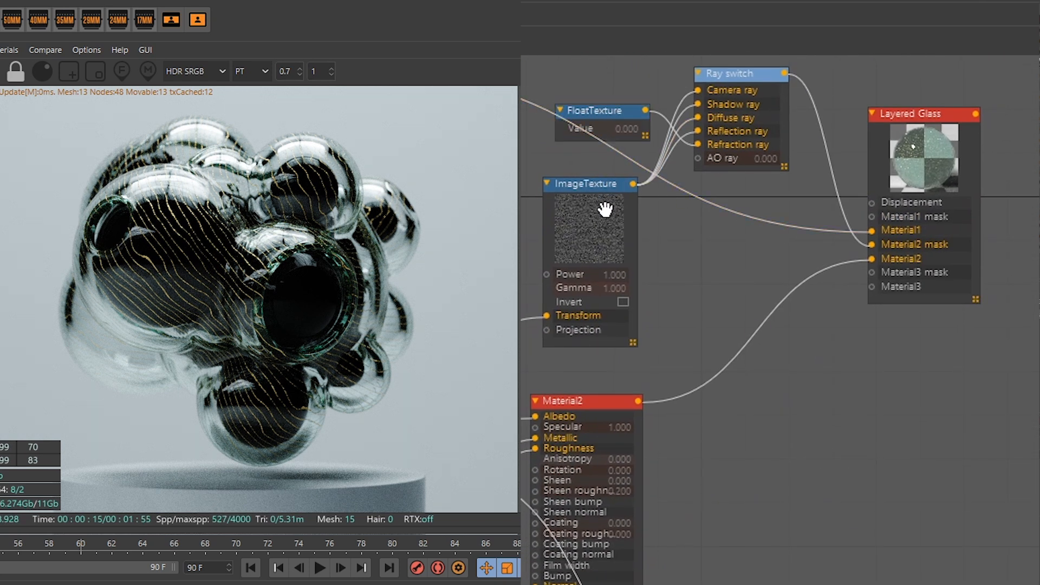
click(605, 208)
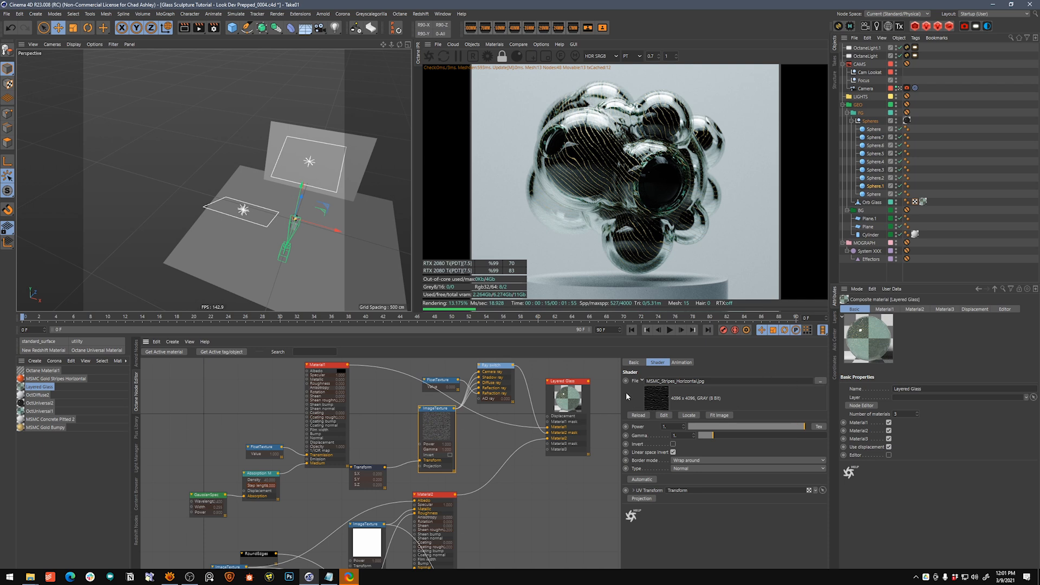
click(820, 381)
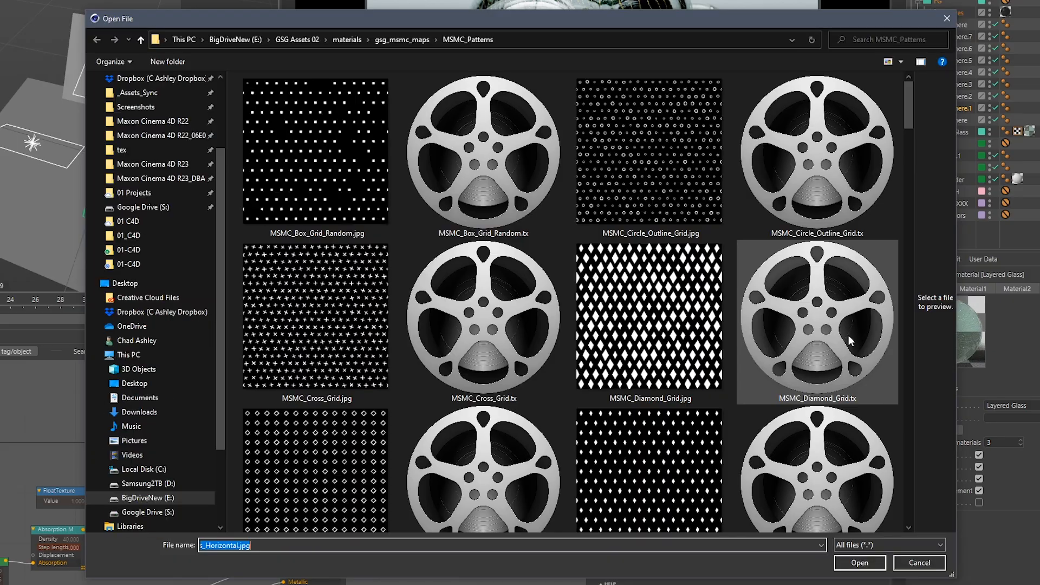
scroll(921, 158, down, 10)
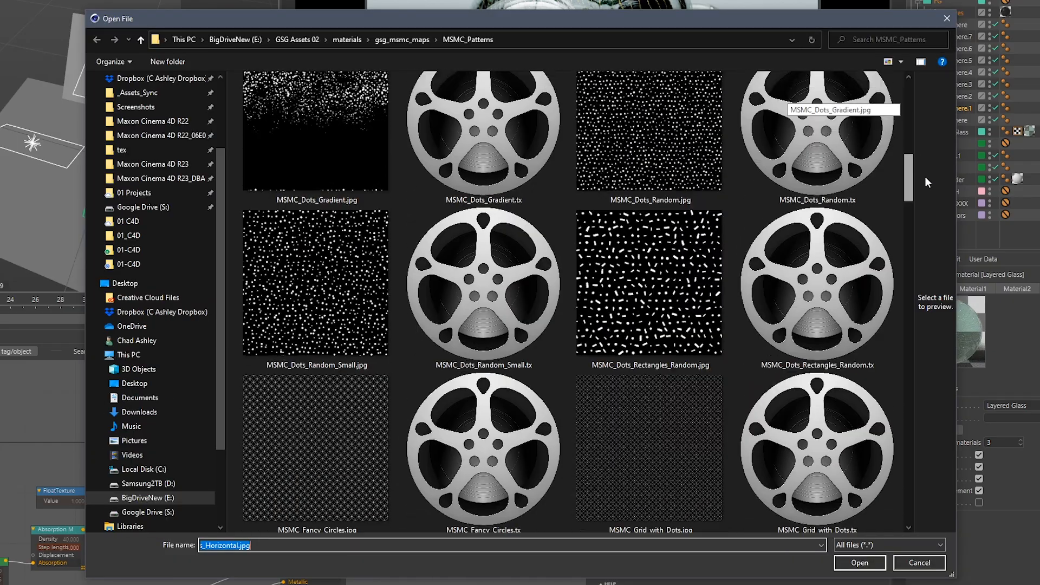
scroll(927, 215, down, 12)
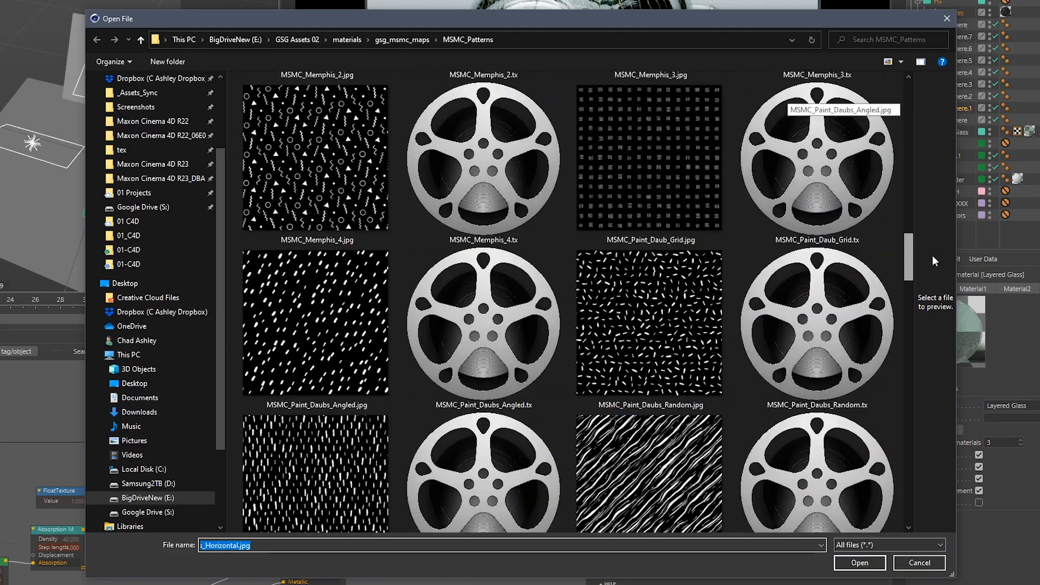
scroll(939, 291, down, 15)
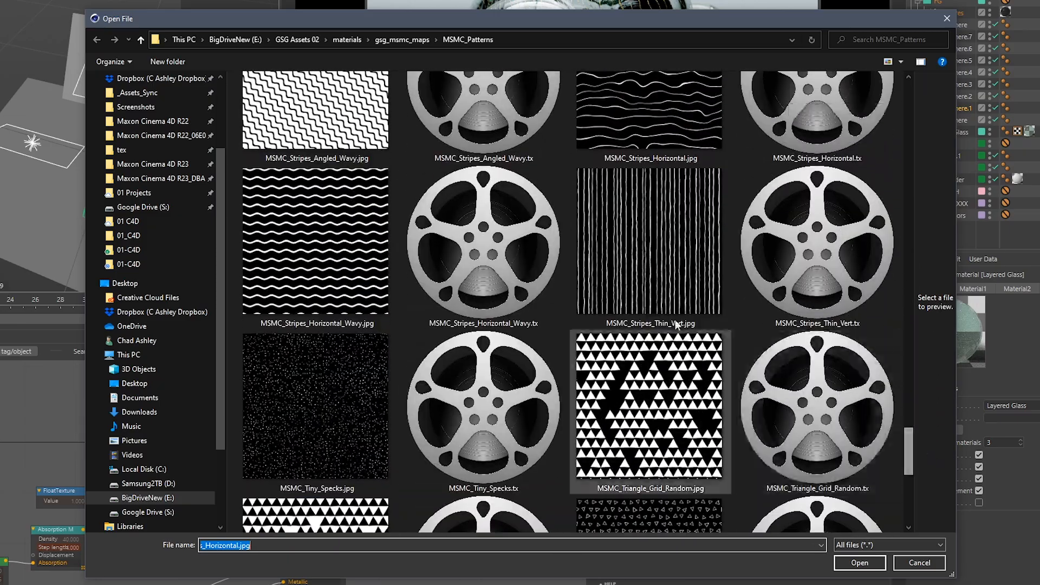
double_click(642, 236)
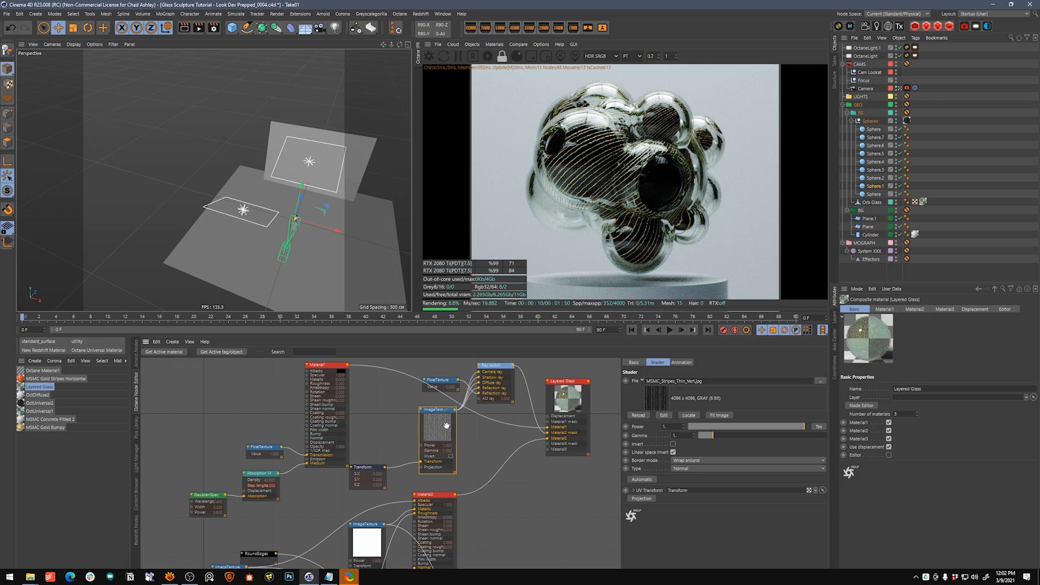
Try MSMC_Sparse_Specks_2.jpg as the mask image feeding the Ray switch
click(823, 382)
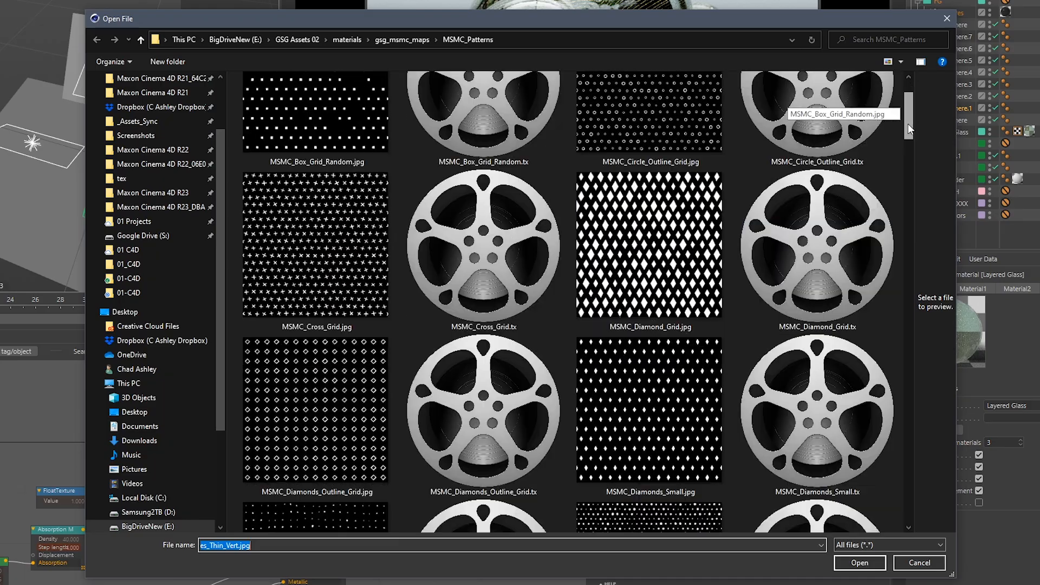
drag(908, 123, 908, 172)
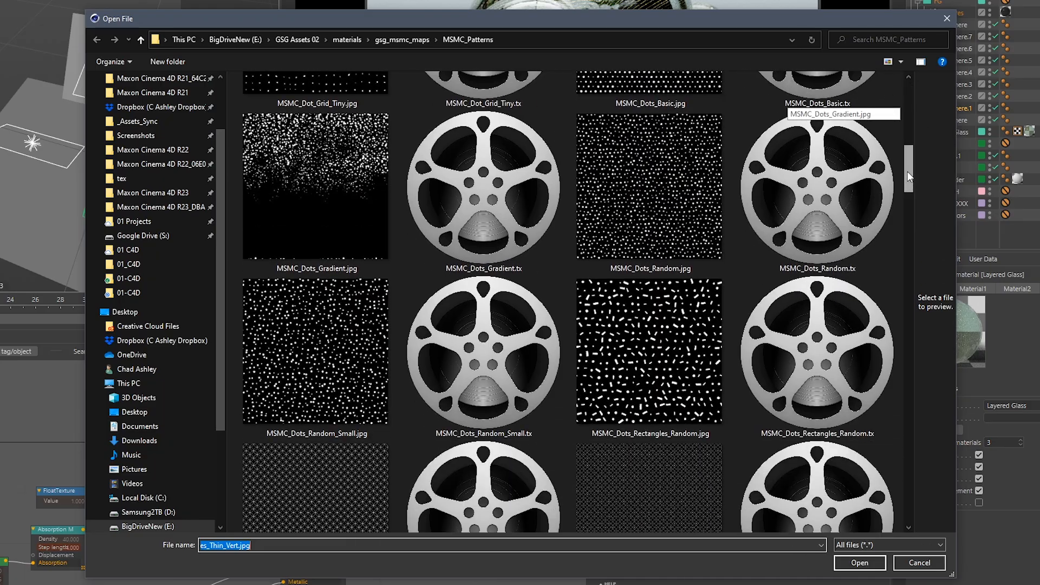
drag(910, 167, 903, 337)
double_click(668, 307)
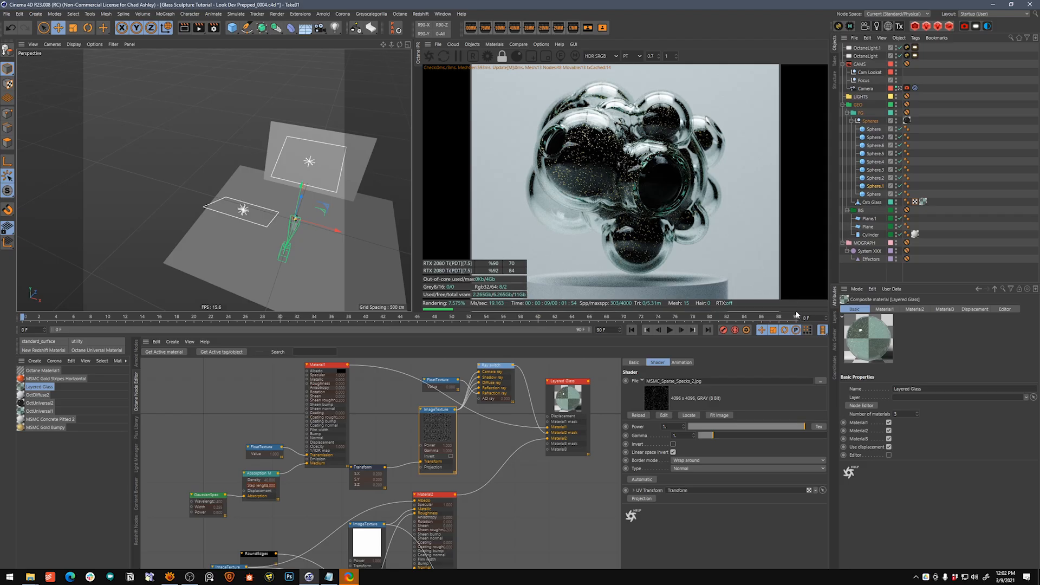
Enlarge the viewport and render area vertically, and replace the mask image with MSMC_Wood_Illustration.jpg
drag(797, 312, 786, 412)
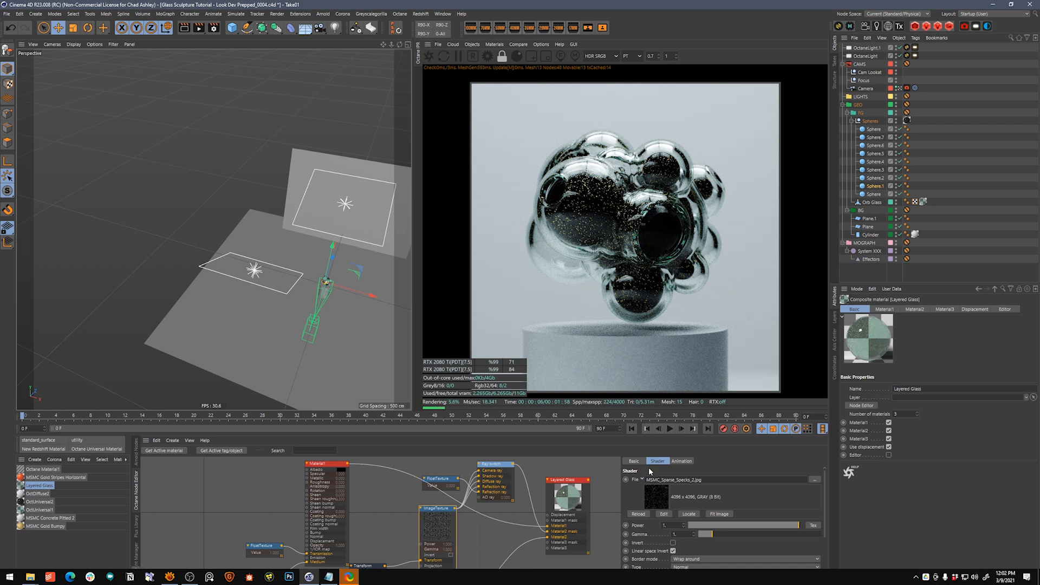
click(816, 481)
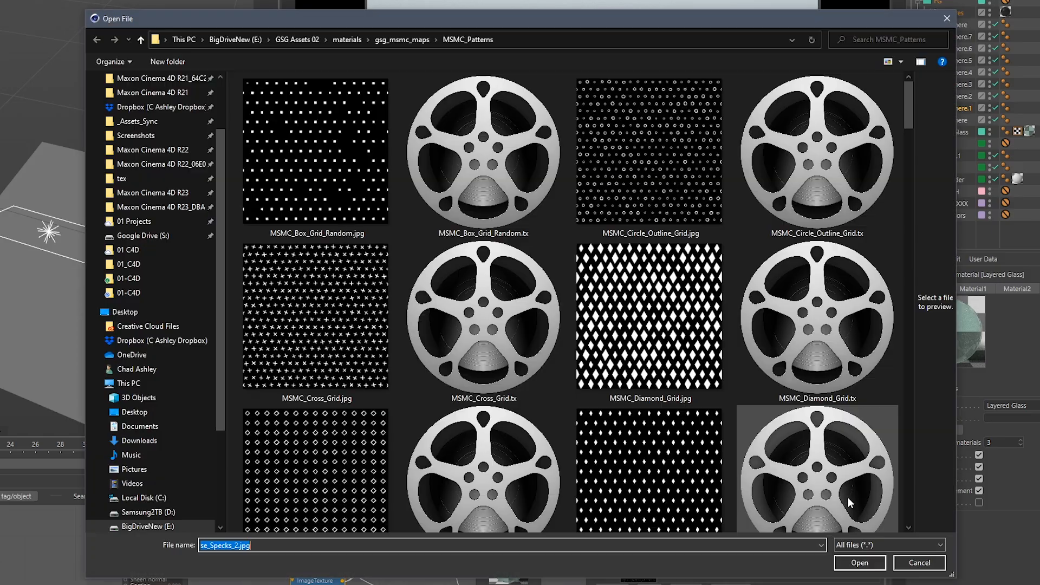
scroll(845, 204, down, 2)
drag(912, 131, 938, 508)
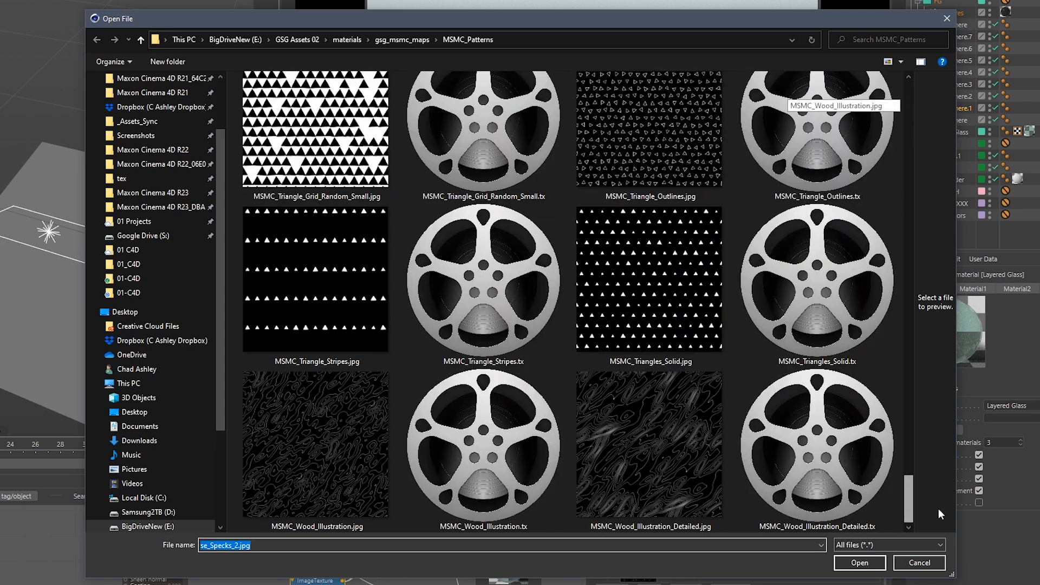
double_click(359, 433)
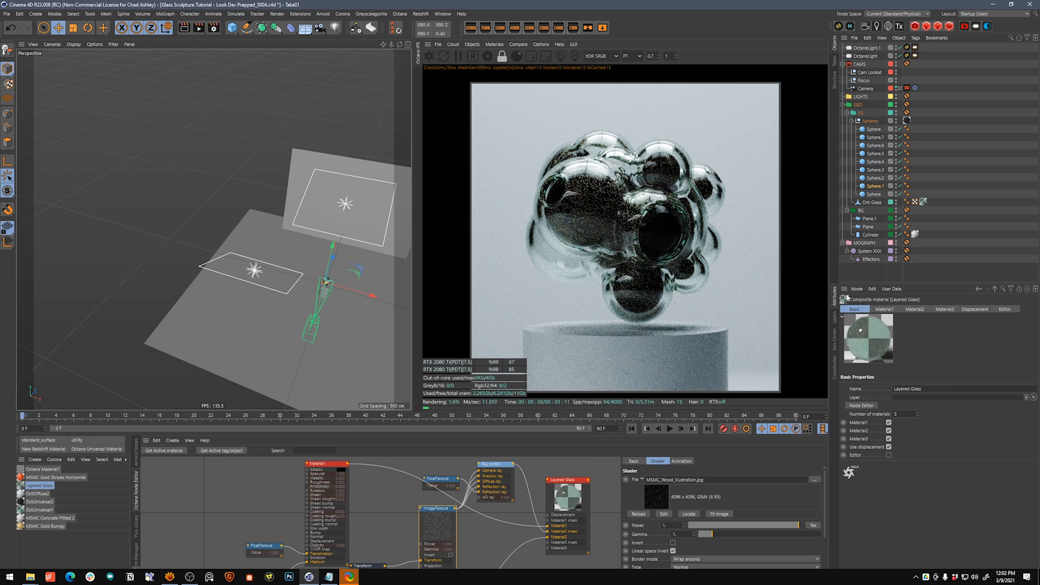
Set the uniform scale of the mask image's transform to 0.6
scroll(361, 524, down, 3)
click(370, 519)
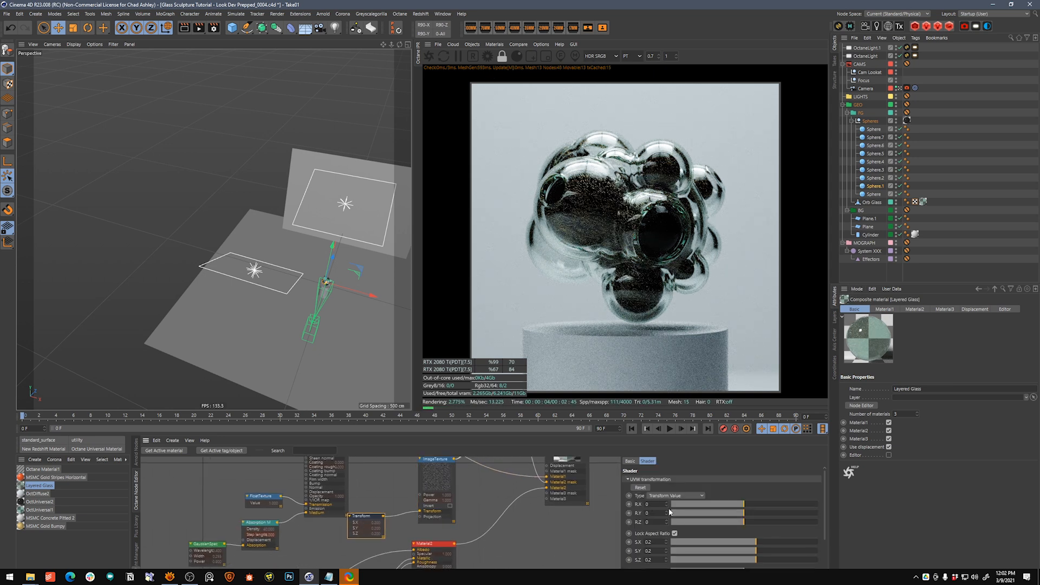
drag(660, 542, 626, 547)
text(.6)
key(Return)
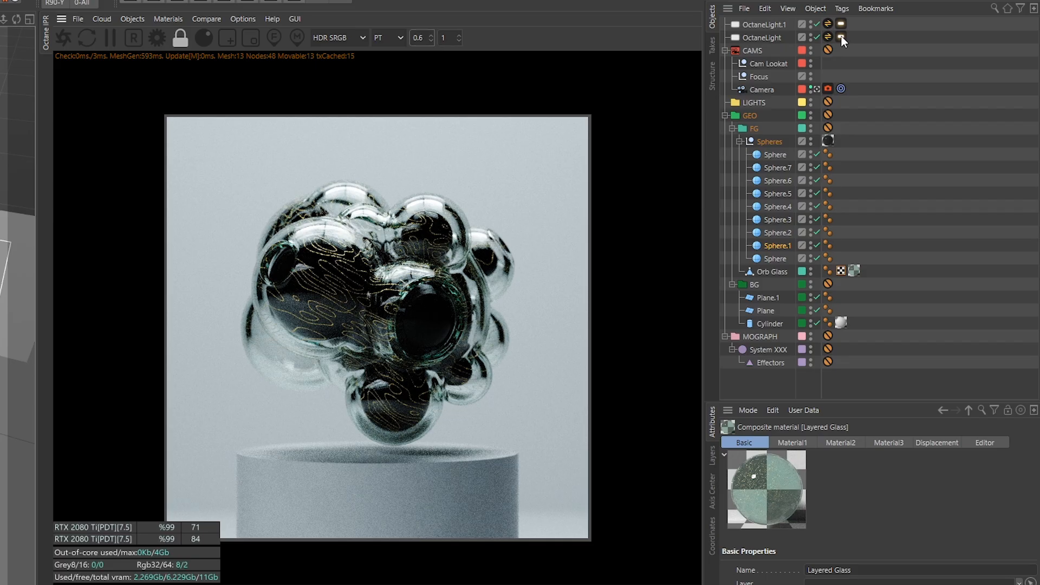
In the OctaneLight's light tag, try a power of 3 and settle on 2
click(914, 56)
drag(834, 471, 794, 481)
text(3)
key(Return)
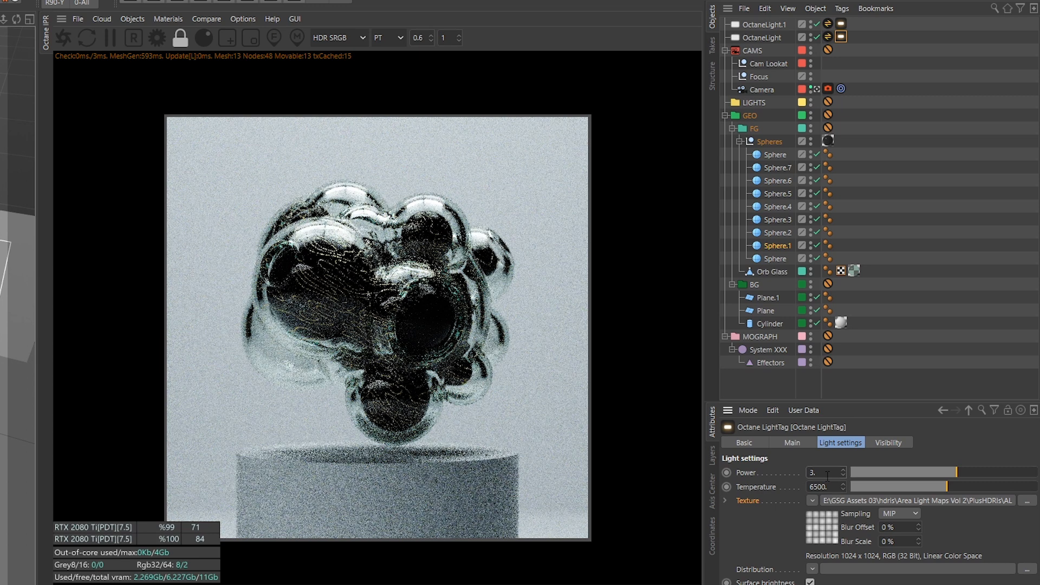
drag(833, 480, 803, 484)
key(Return)
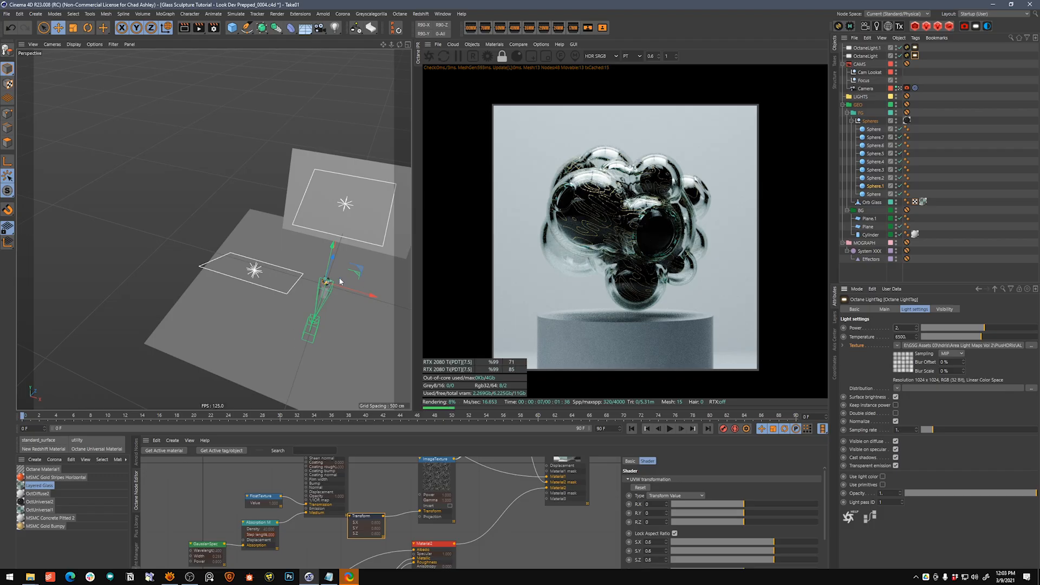
Return to the camera view, move the camera slightly closer, and nudge the Cam Lookat null slightly down to reframe the sculpture
middle_click(339, 281)
middle_click(180, 203)
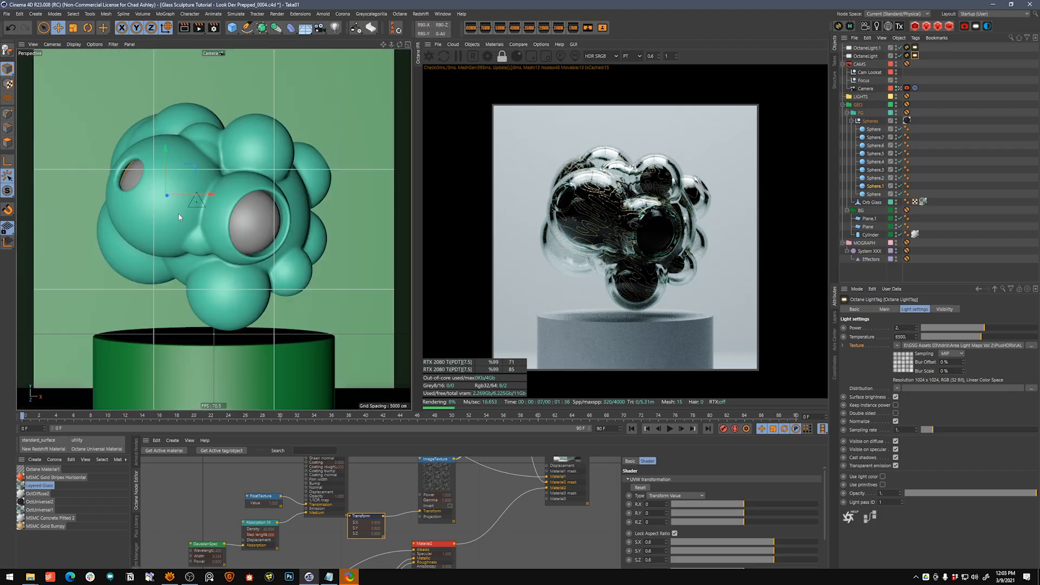
drag(391, 47, 402, 47)
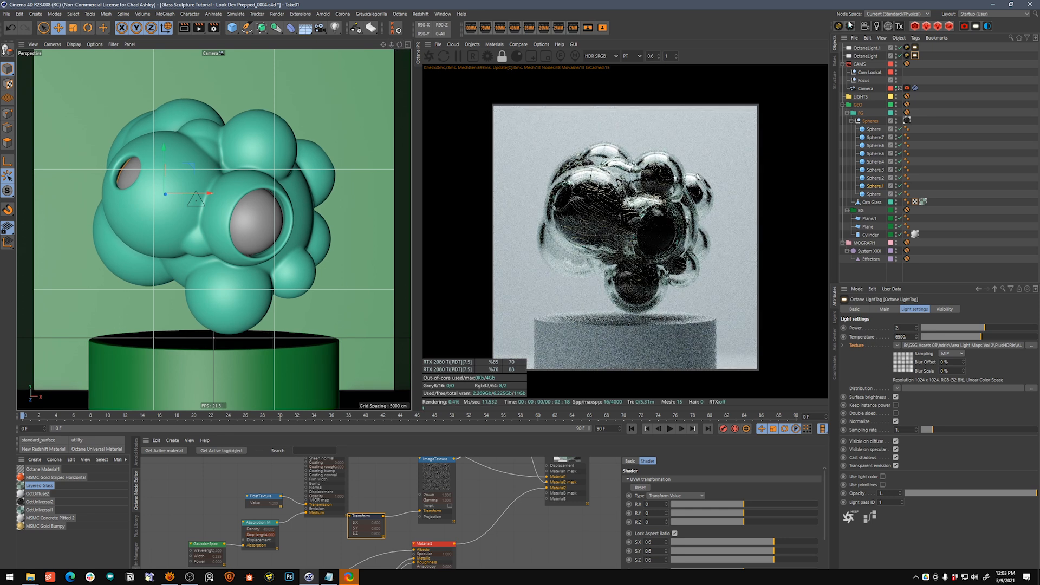
click(870, 73)
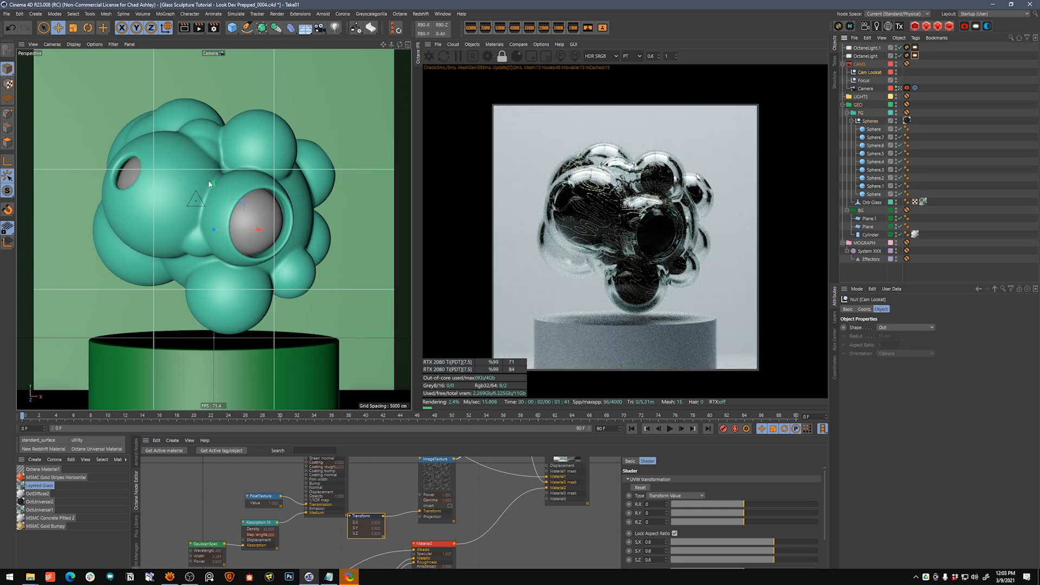
drag(216, 202, 216, 203)
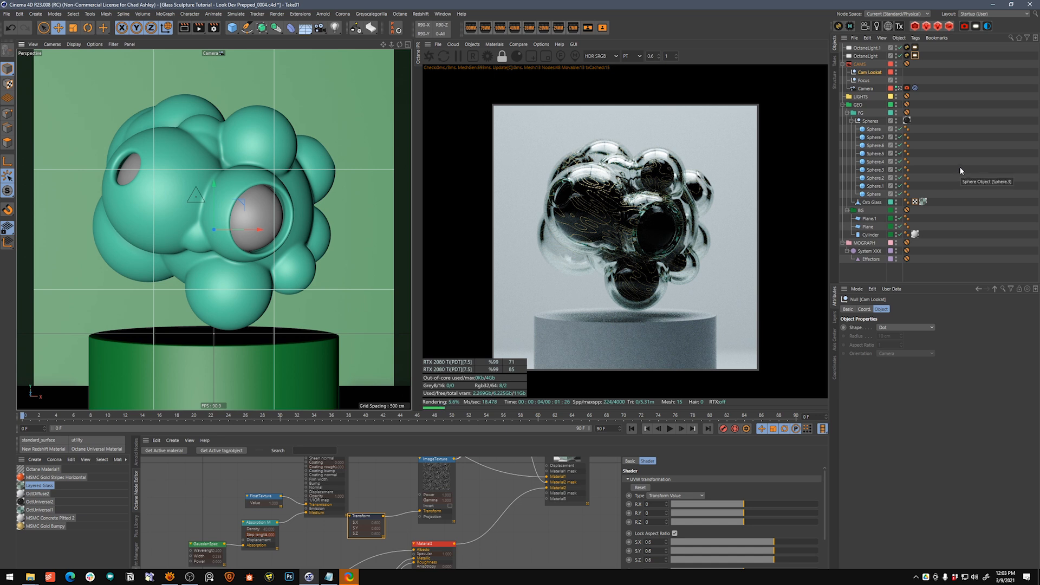
Replace the mask image with MSMC_Stripes_Horizontal_Wavy.jpg
middle_drag(454, 487, 439, 510)
click(420, 490)
click(815, 479)
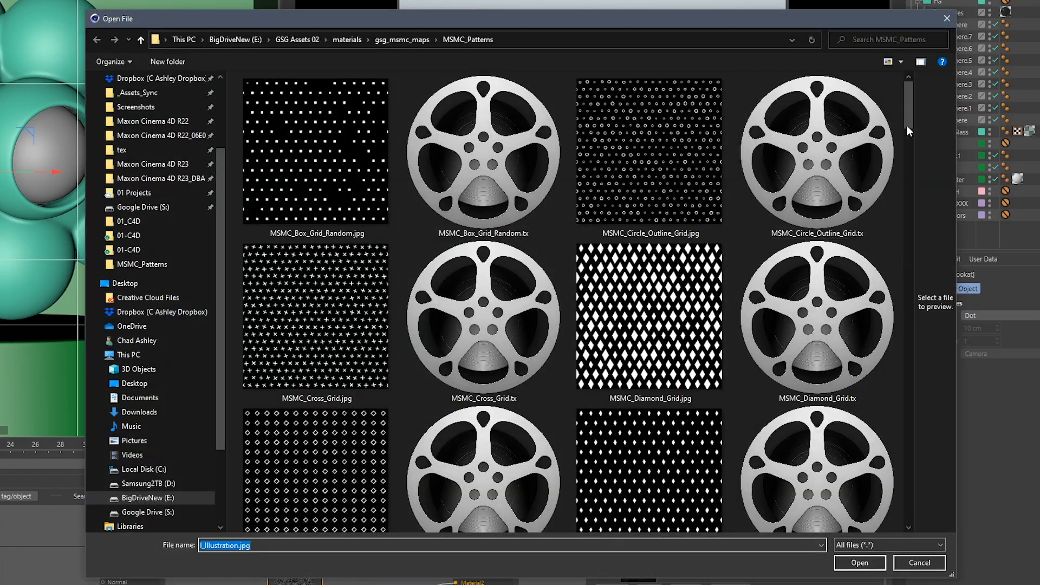
drag(906, 125, 915, 437)
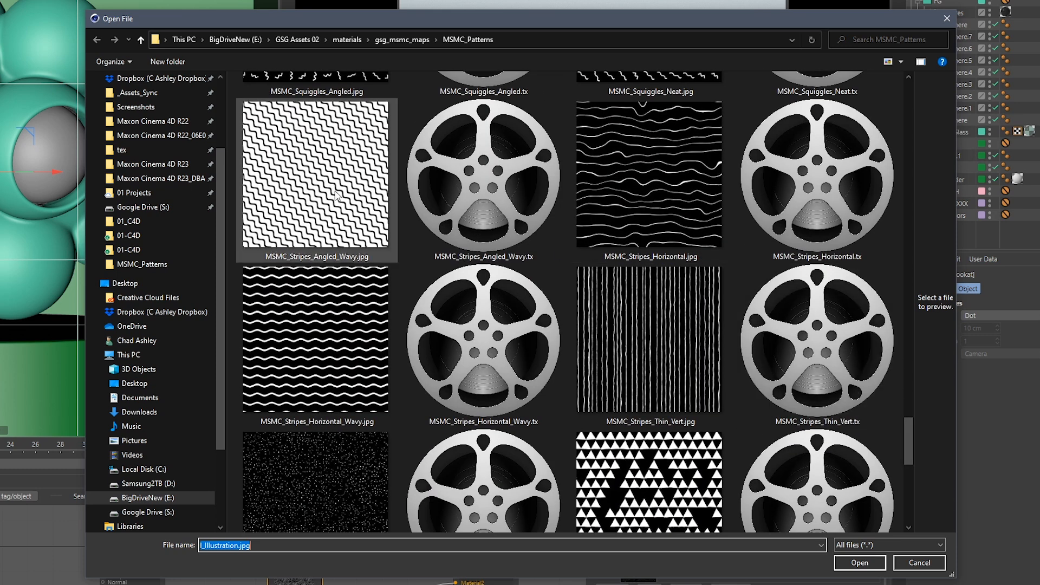
click(349, 346)
double_click(349, 345)
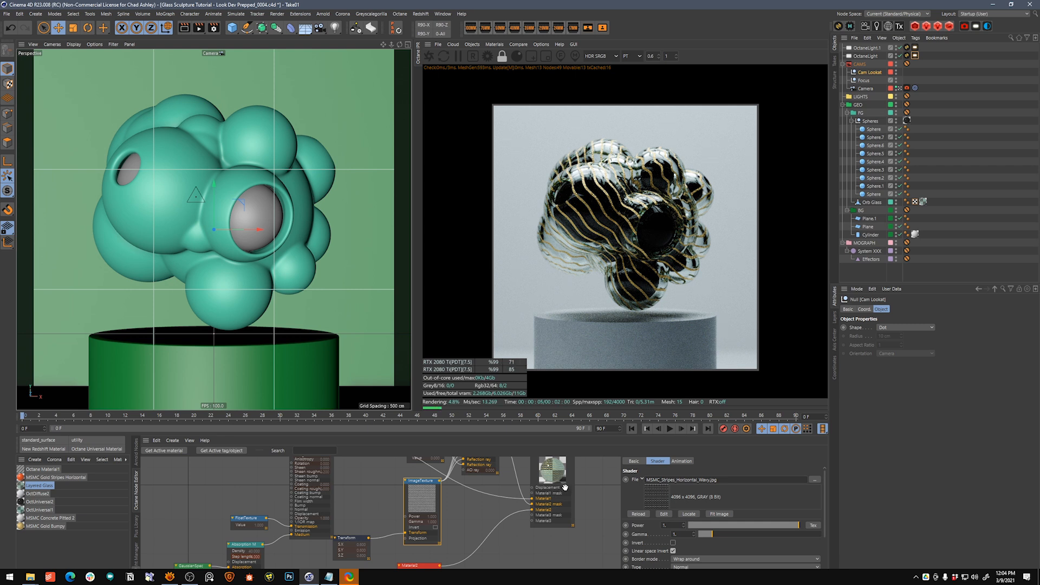
In the mask image's Transform node, try a uniform scale of 0.4 and settle on 0.3
middle_drag(468, 512, 467, 526)
middle_drag(382, 518, 395, 482)
click(360, 519)
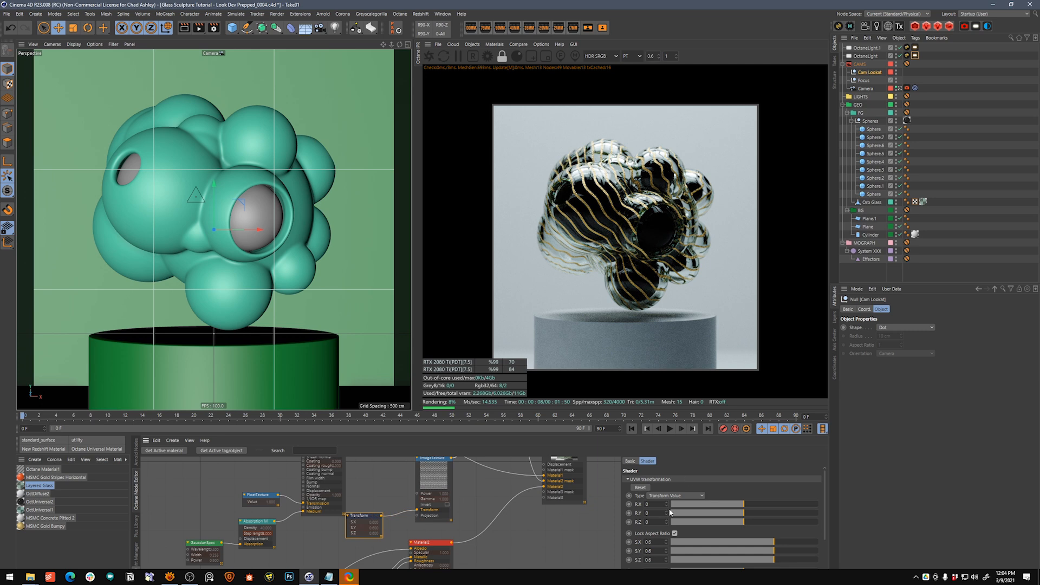
double_click(651, 538)
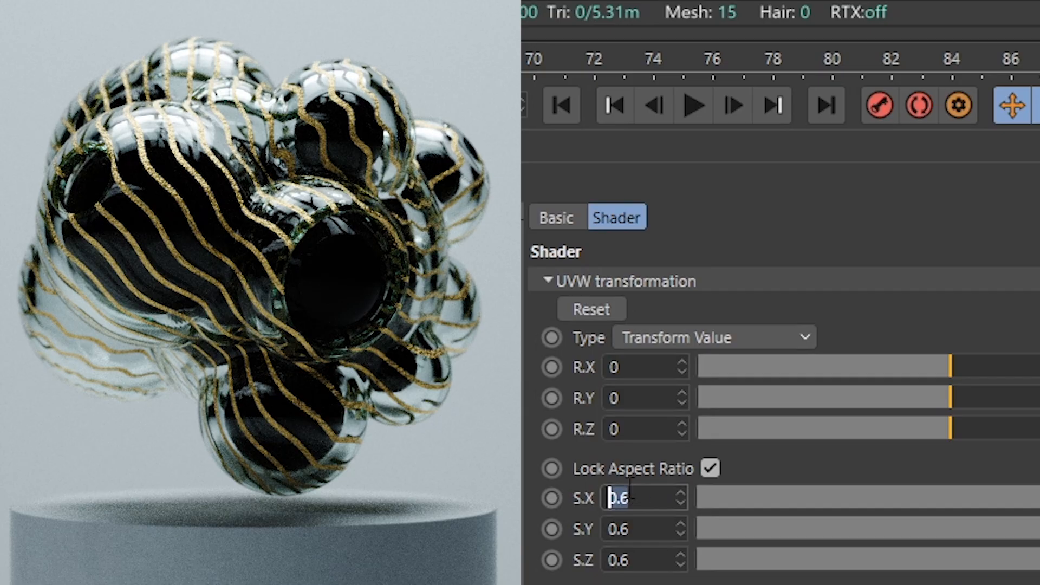
text(0.4)
key(Return)
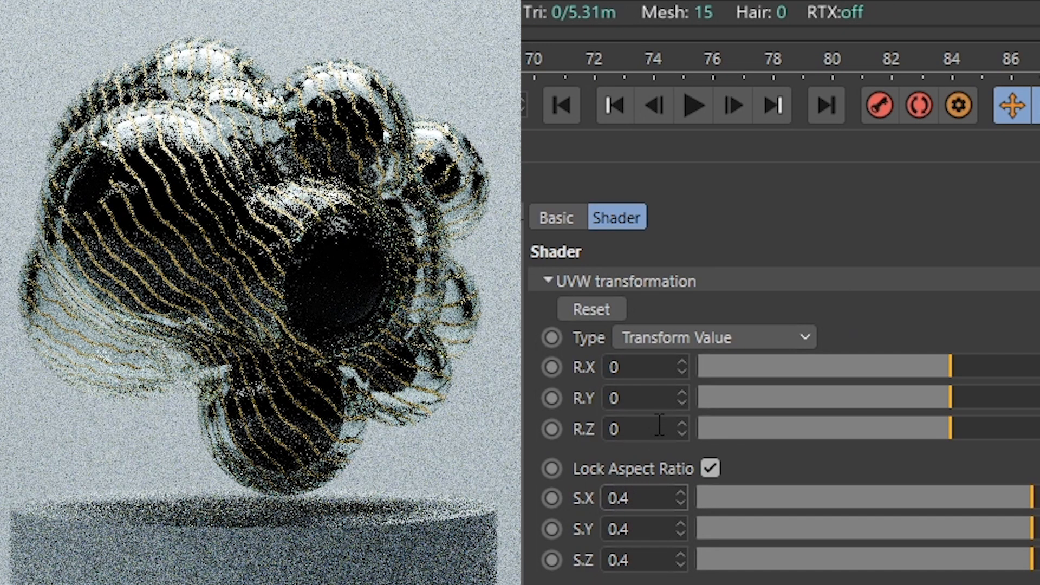
double_click(635, 504)
text(0.3)
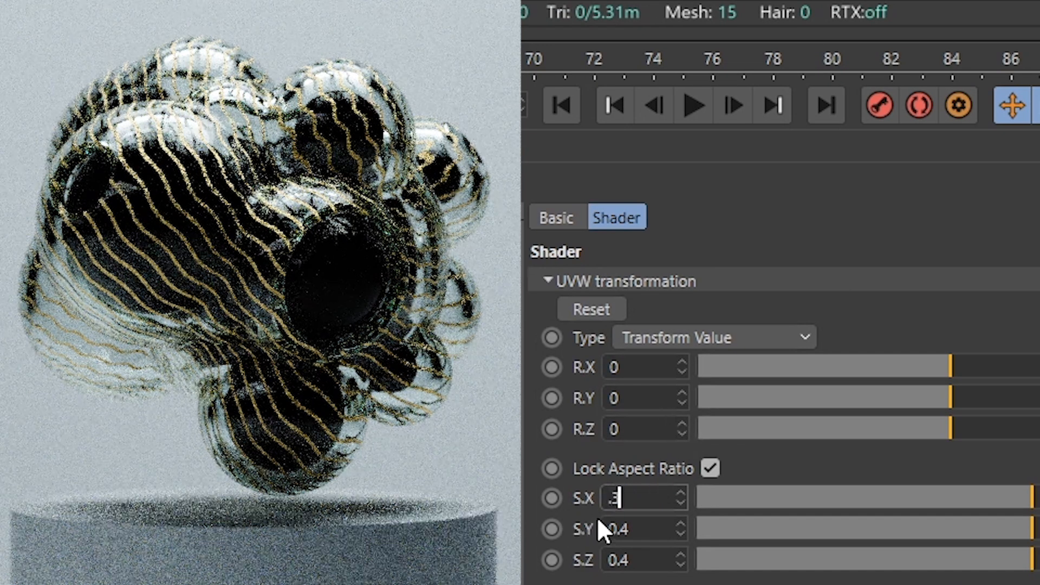
key(Return)
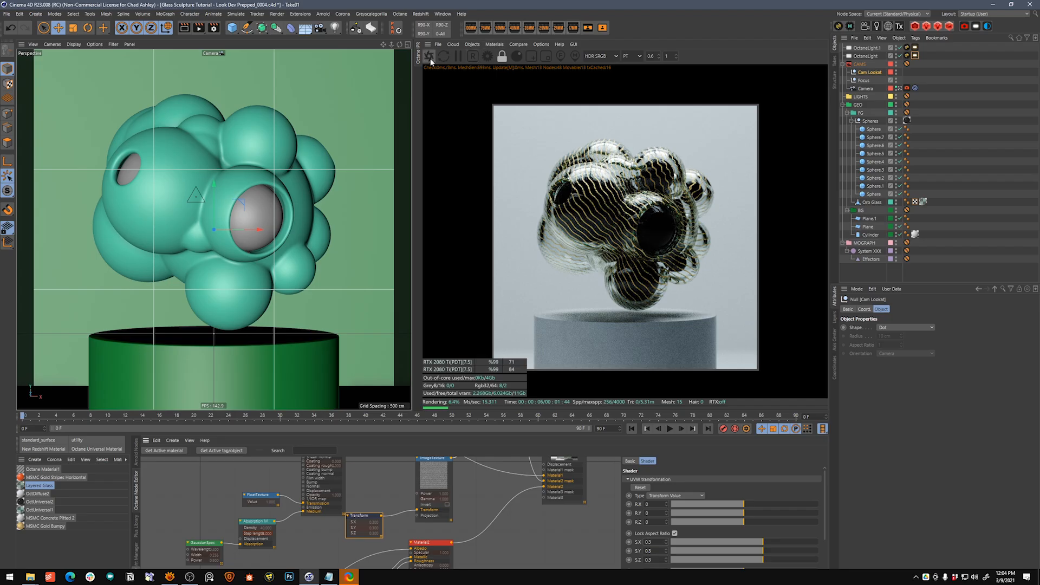
Open the Octane render settings, enable post-processing and set the bloom power to 3
click(486, 55)
drag(168, 5, 482, 285)
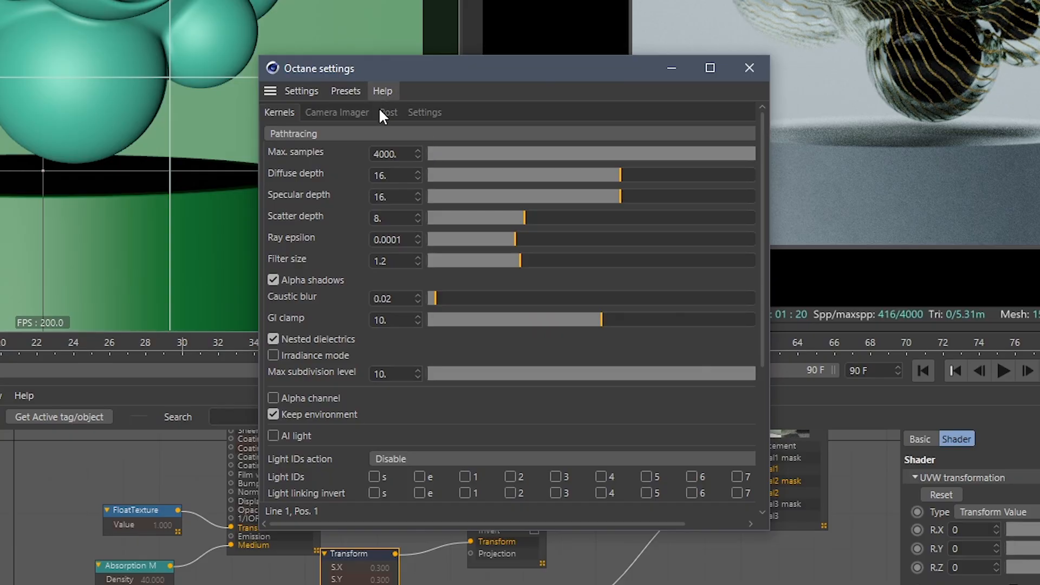
click(385, 112)
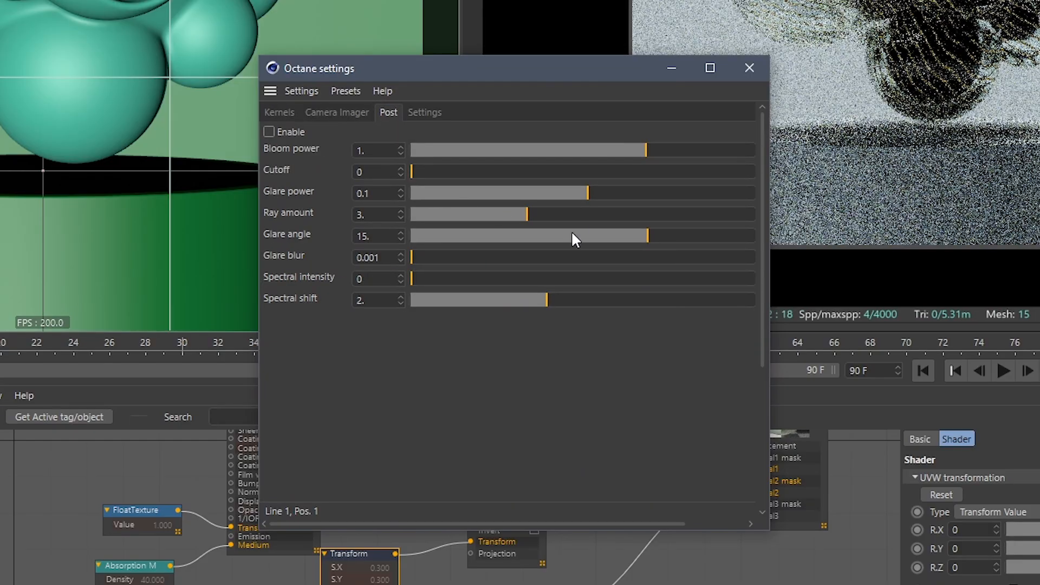
double_click(386, 152)
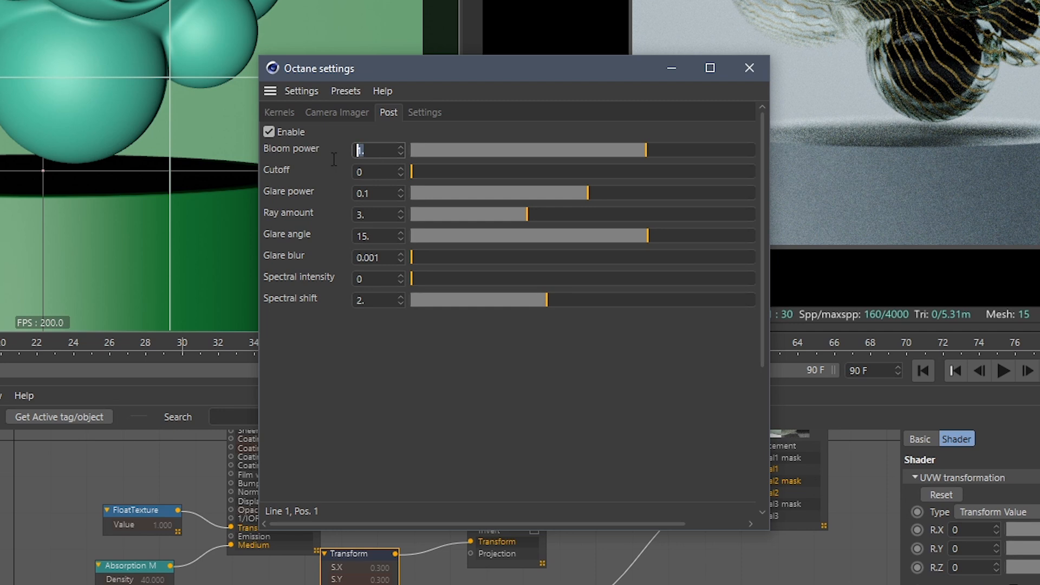
text(3)
key(Return)
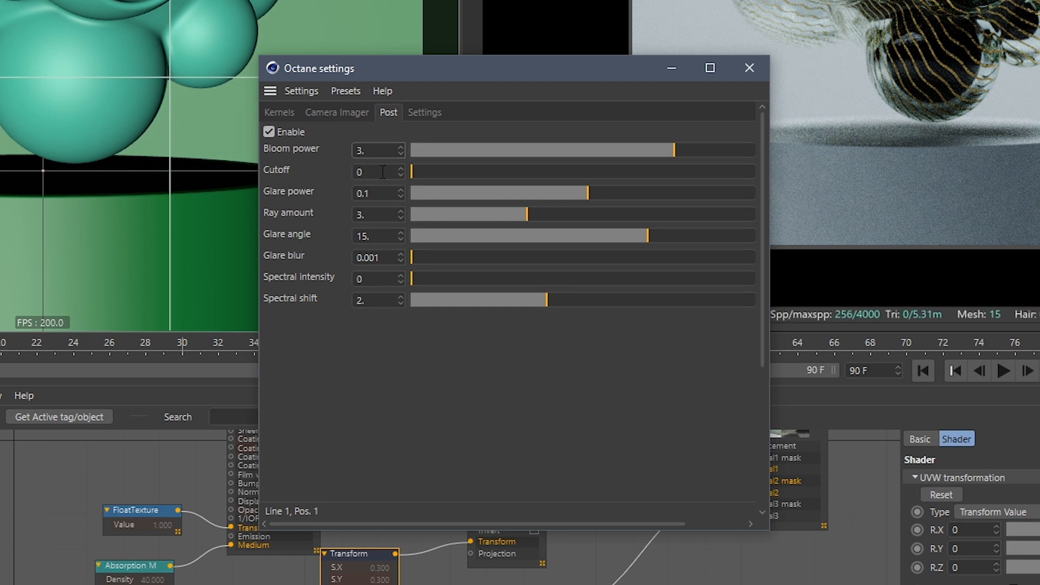
Set the post-processing cutoff to 0.25 and try a bloom power of 6 before raising it to 10
key(Tab)
text(0.25)
key(Return)
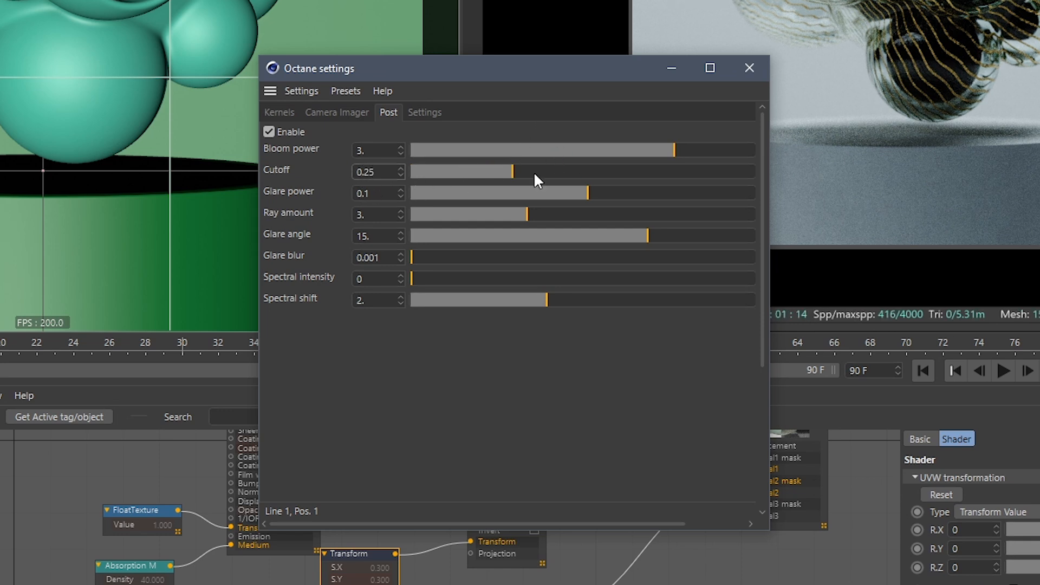
double_click(378, 152)
text(6)
key(Return)
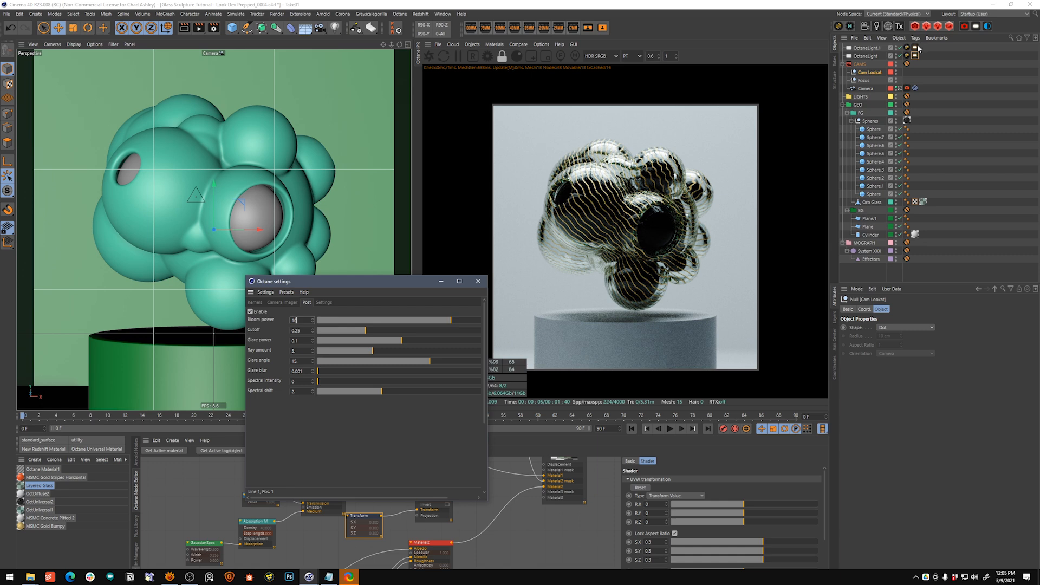
Set the power in OctaneLight.1's light tag to 6
click(916, 47)
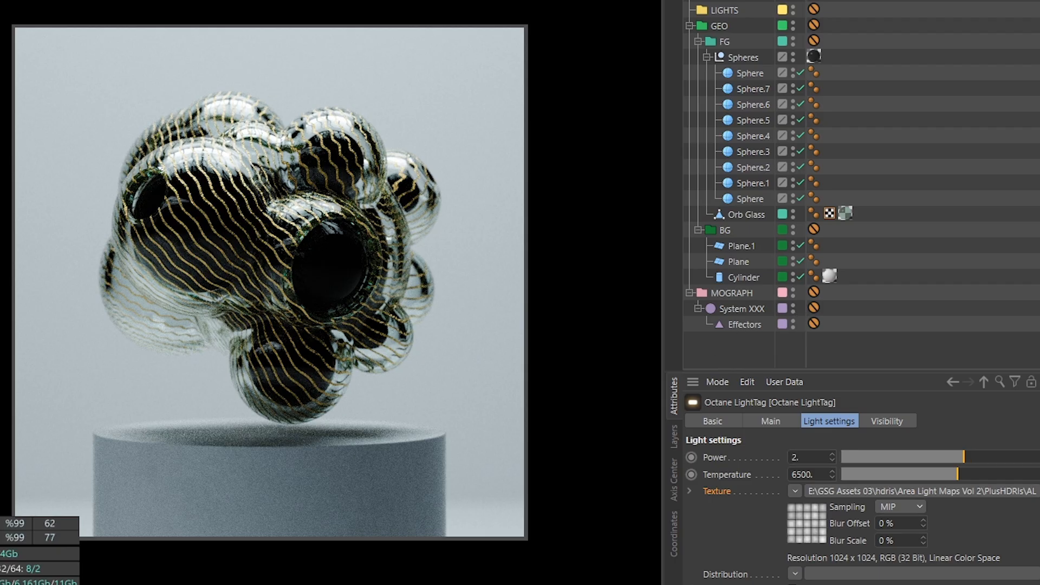
click(829, 1)
double_click(812, 457)
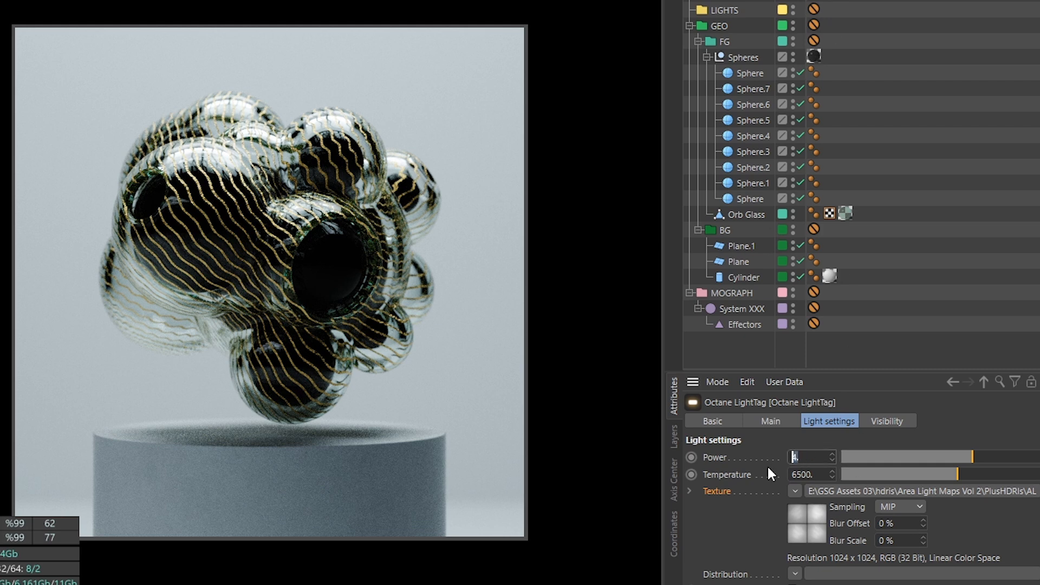
text(6)
key(Return)
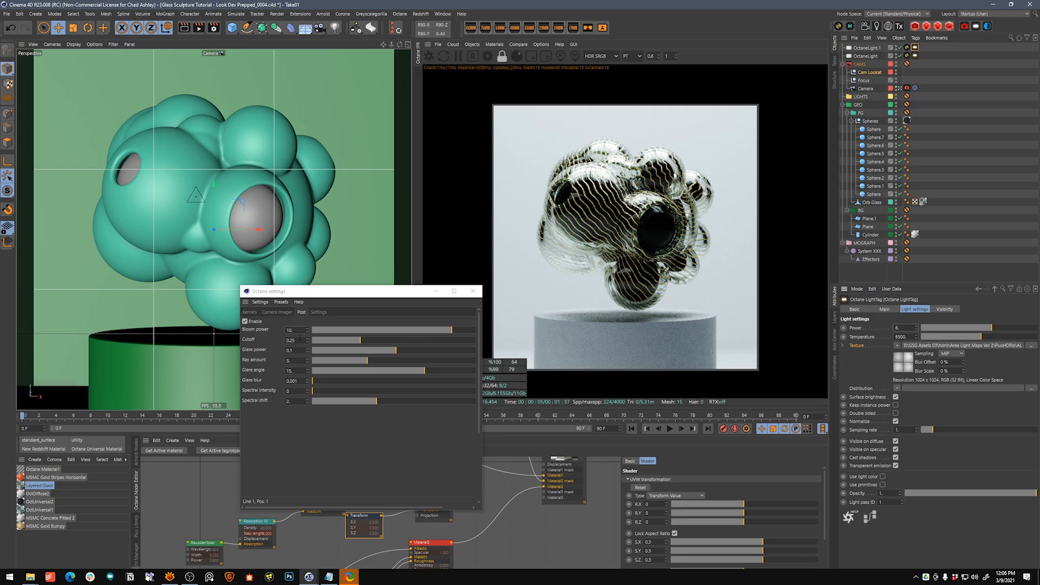
Raise the post cutoff to about 0.3, set the bloom power to 30, and toggle post-processing to compare the render
drag(374, 340, 370, 339)
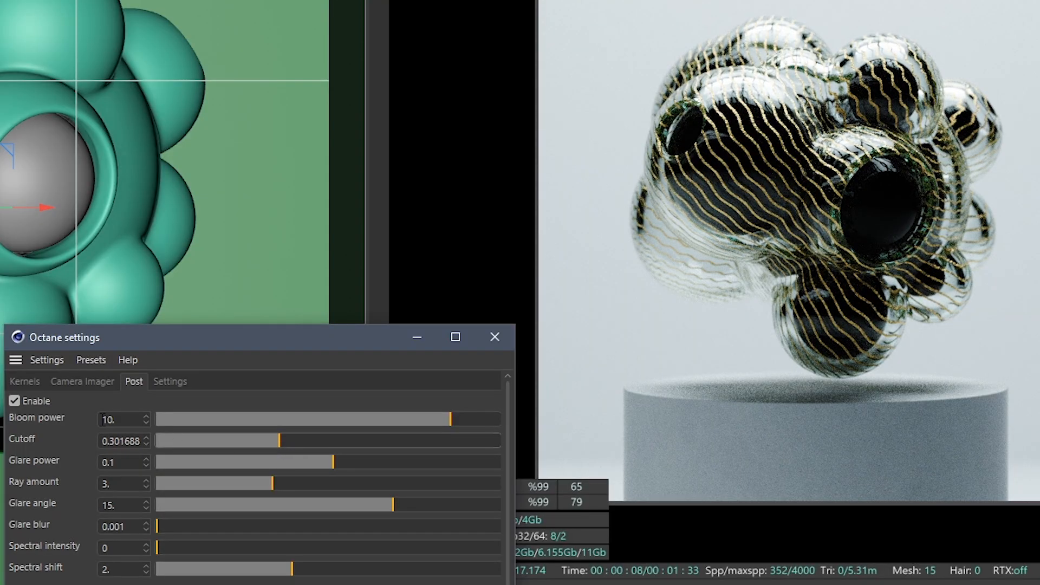
double_click(120, 418)
text(30)
key(Return)
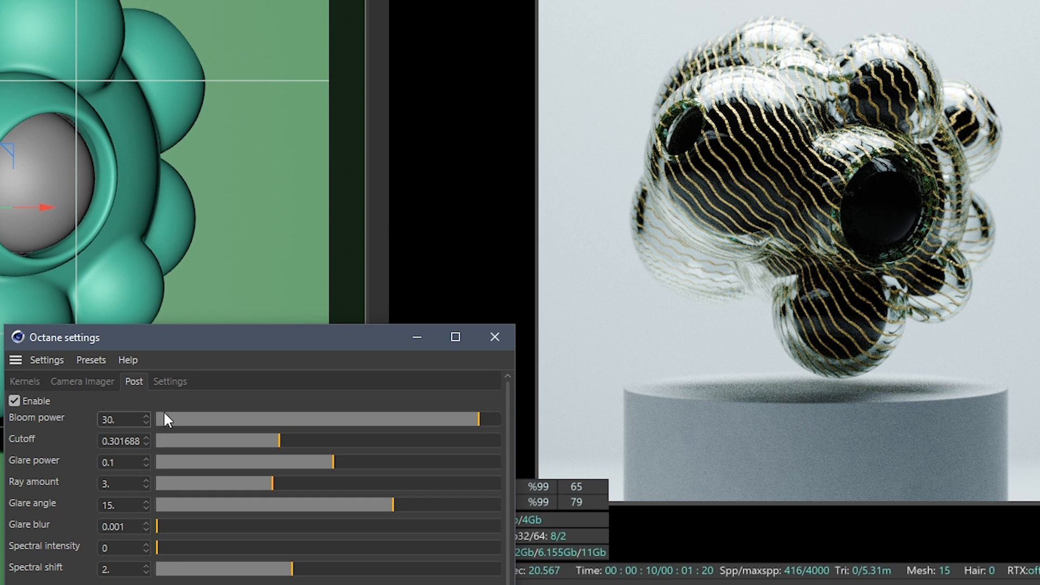
click(123, 418)
key(Return)
click(15, 402)
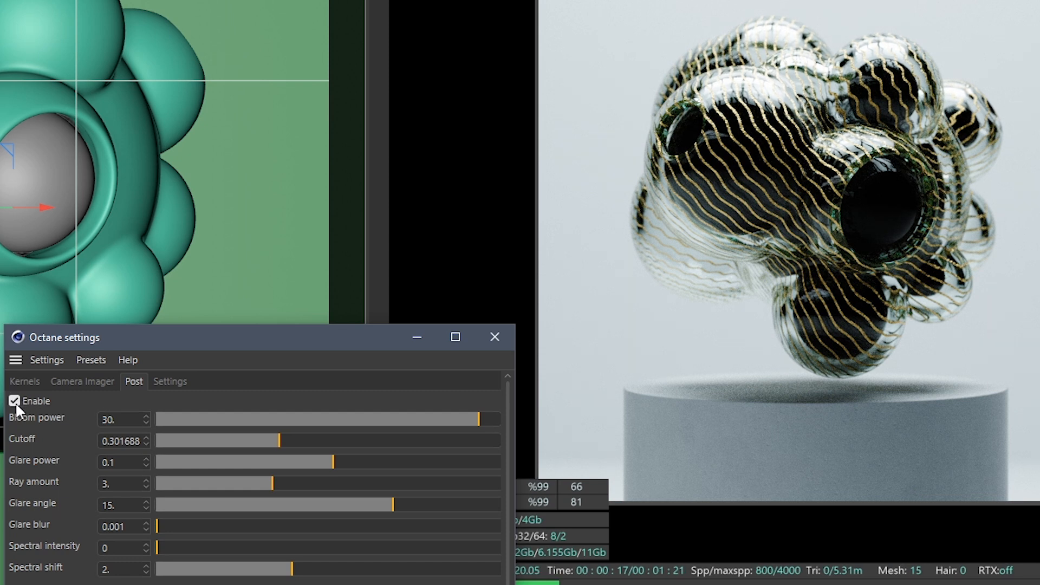
click(15, 401)
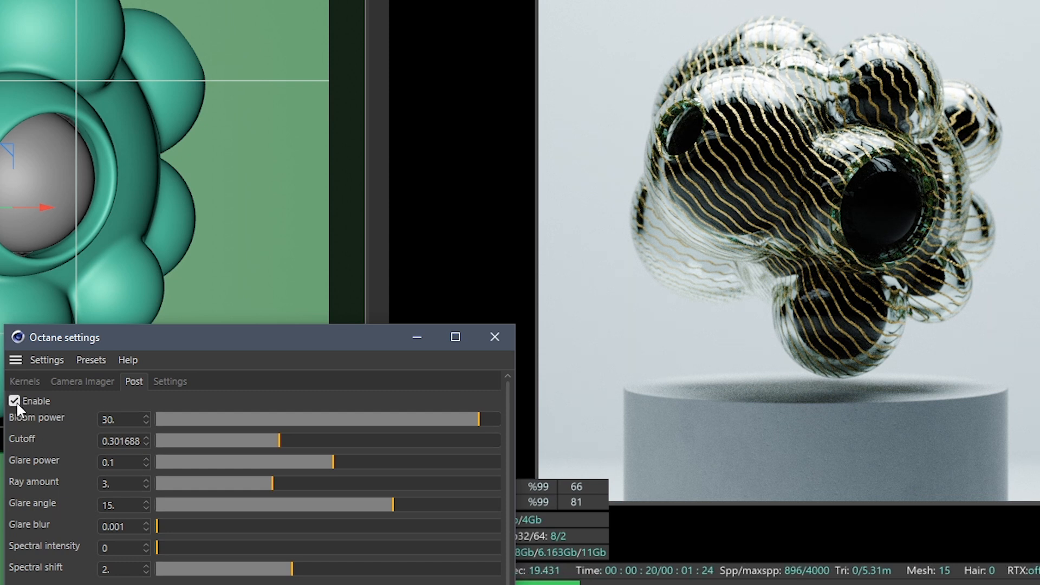
Try a bloom power of 100 and toggle post-processing off and on to compare the render
click(138, 420)
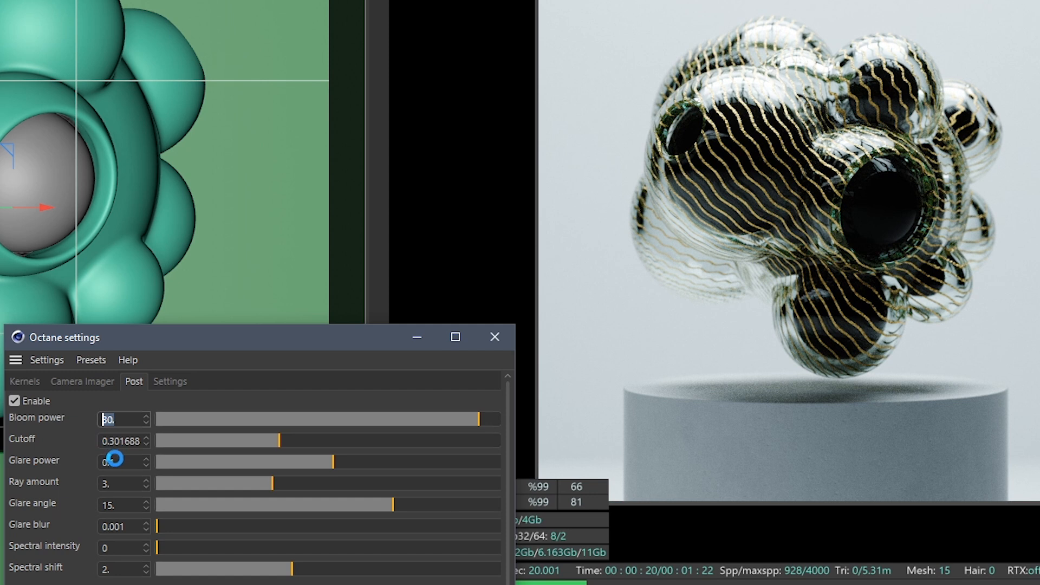
text(100)
key(Return)
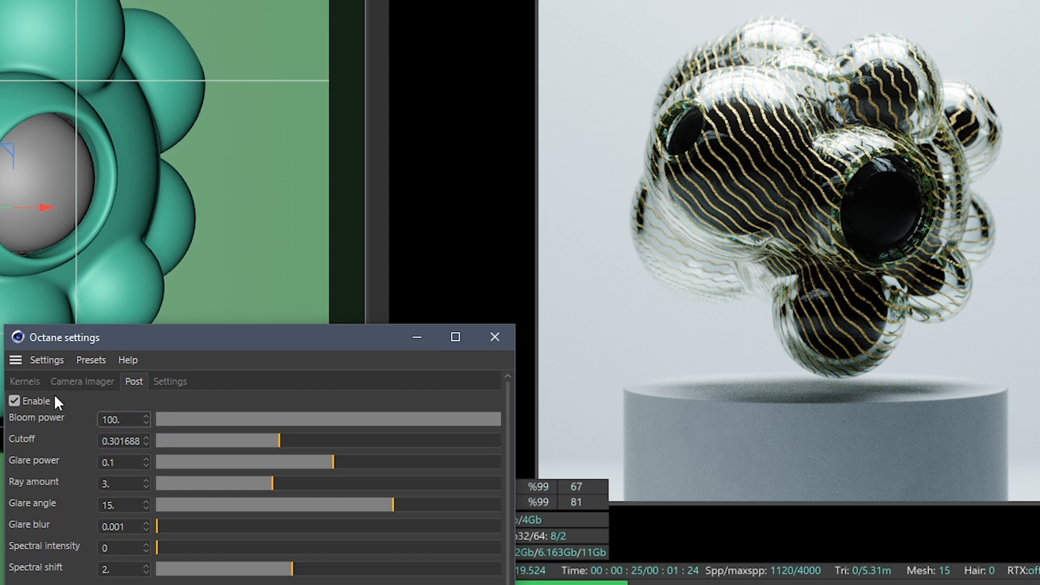
click(38, 401)
click(41, 401)
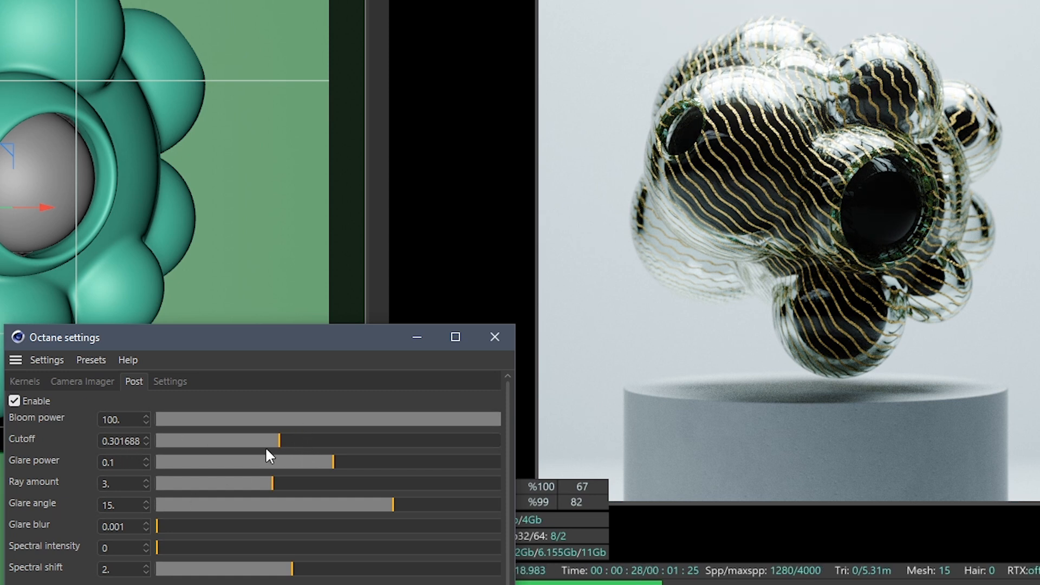
Lower the post cutoff to about 0.14, set the bloom power to 30, compare with post-processing off, and close the settings
drag(246, 446, 214, 441)
click(120, 422)
double_click(120, 422)
text(30)
key(Return)
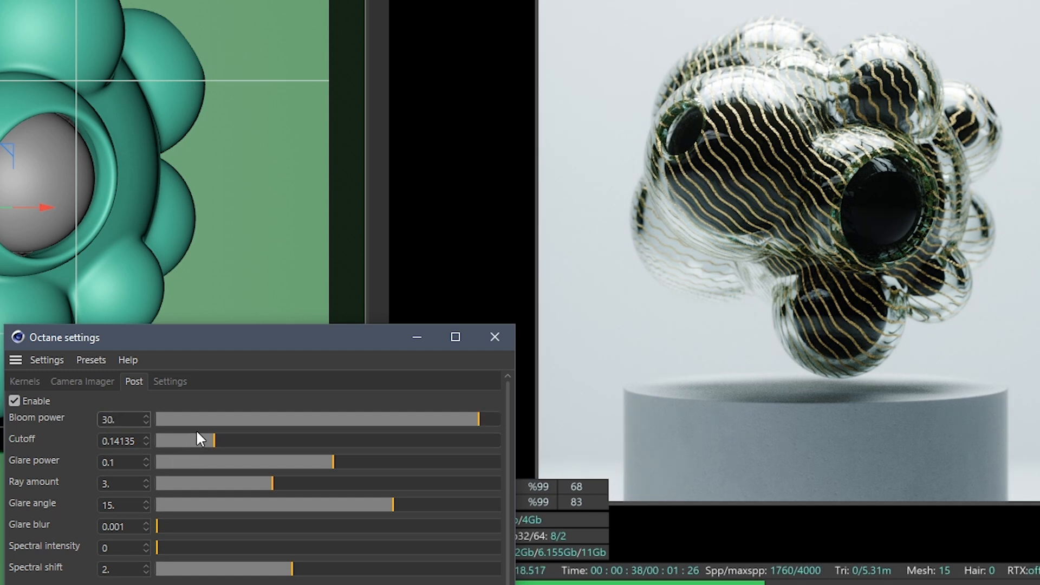
click(15, 401)
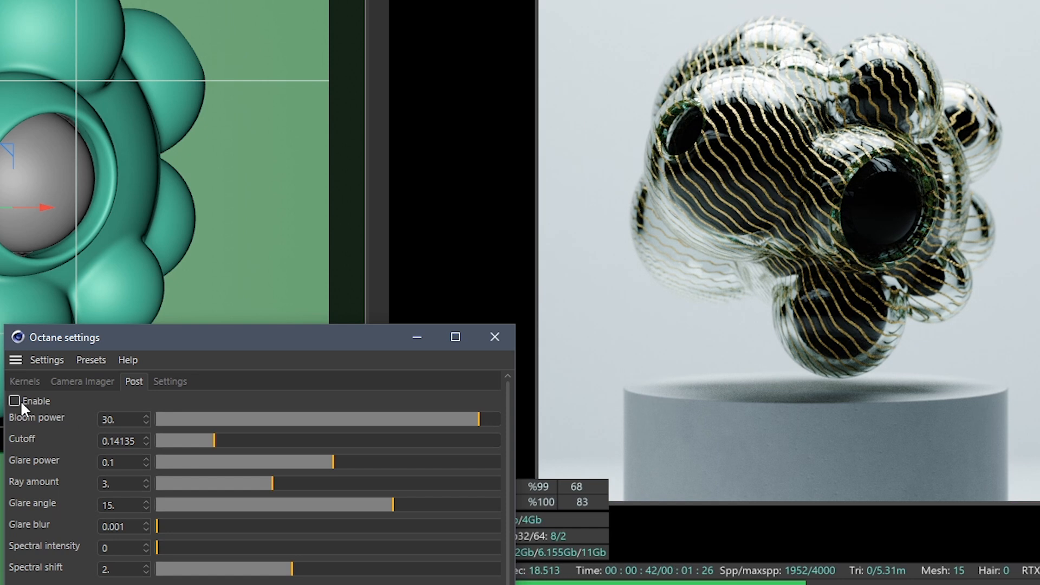
click(14, 401)
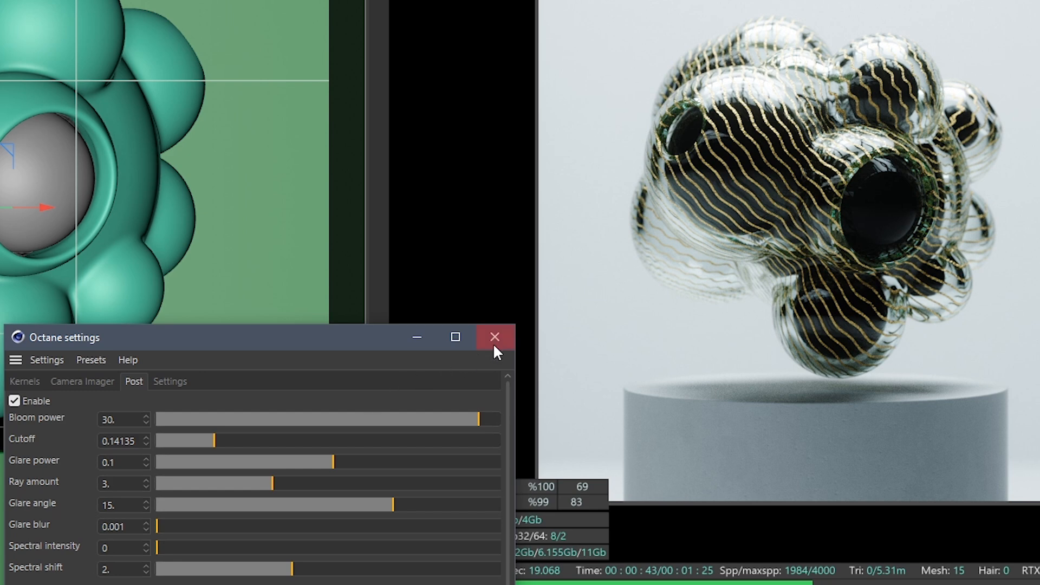
click(495, 338)
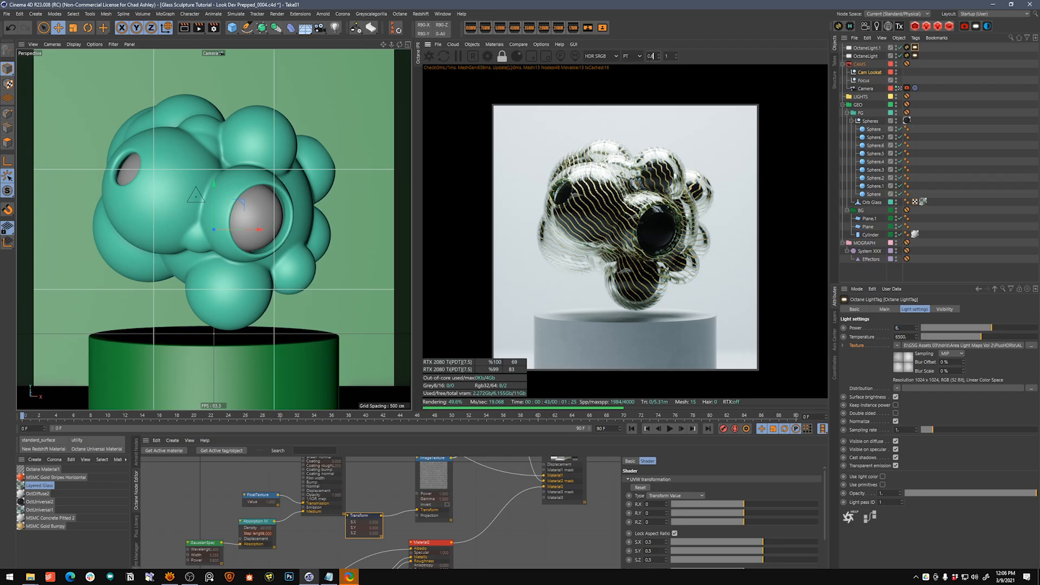
Reduce the live render's resolution scale to 0.3 and set the absorption's Gaussian spectrum wavelength to 0.6
scroll(638, 78, down, 2)
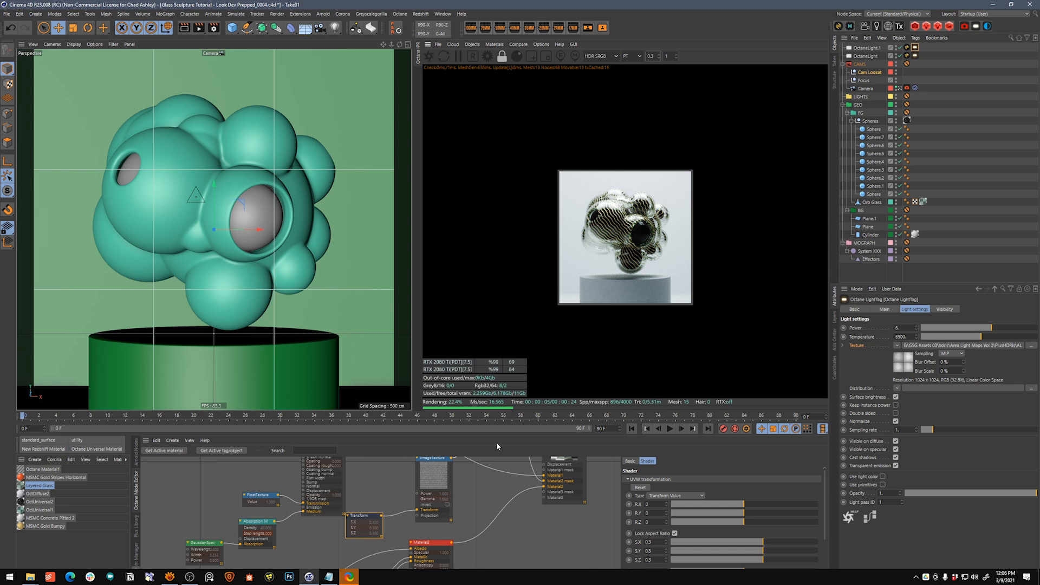
middle_drag(474, 518, 525, 509)
middle_drag(349, 540, 374, 515)
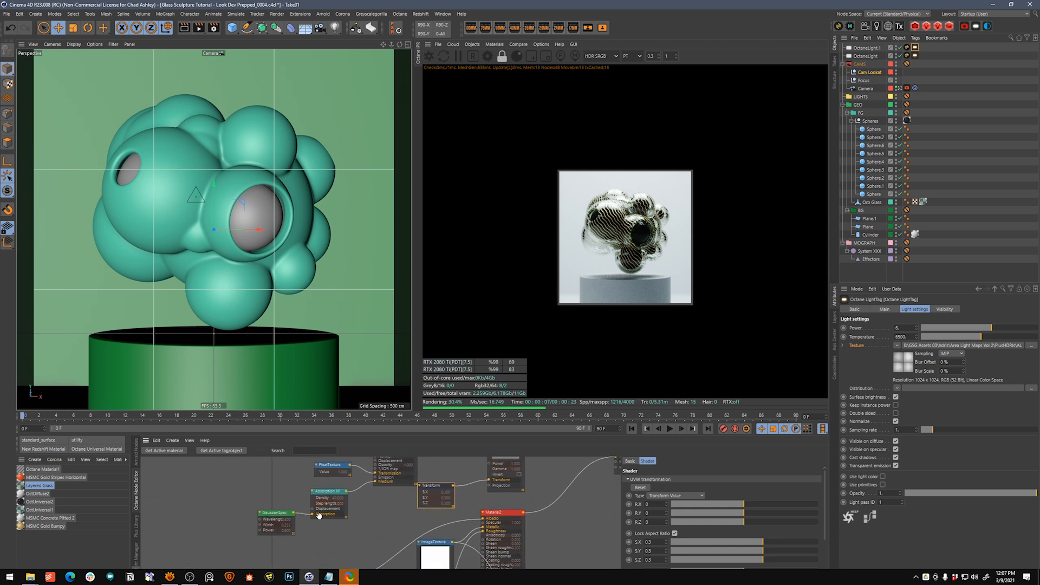
click(325, 497)
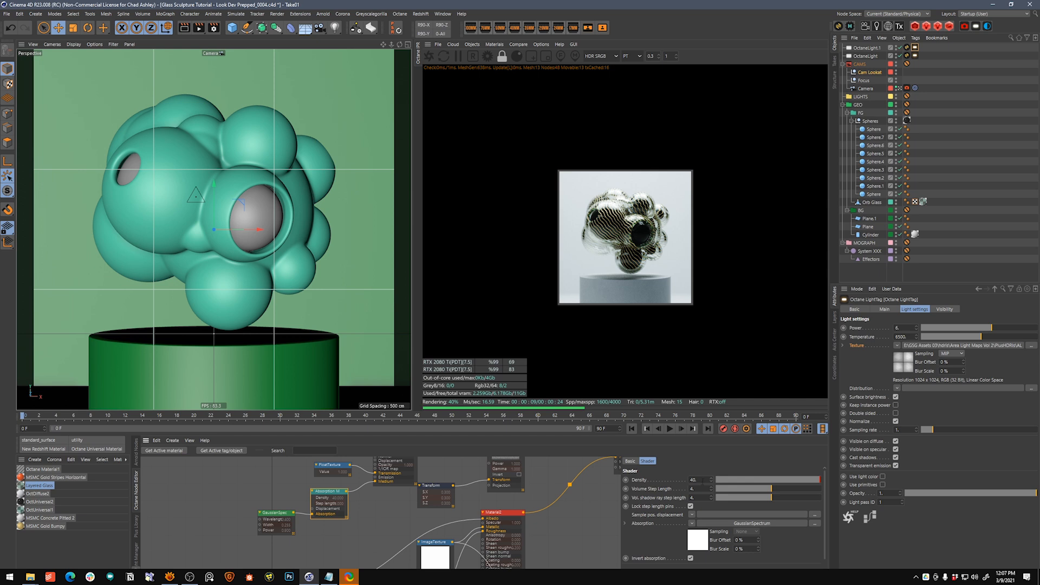
click(279, 512)
click(662, 480)
text(0.6)
key(Return)
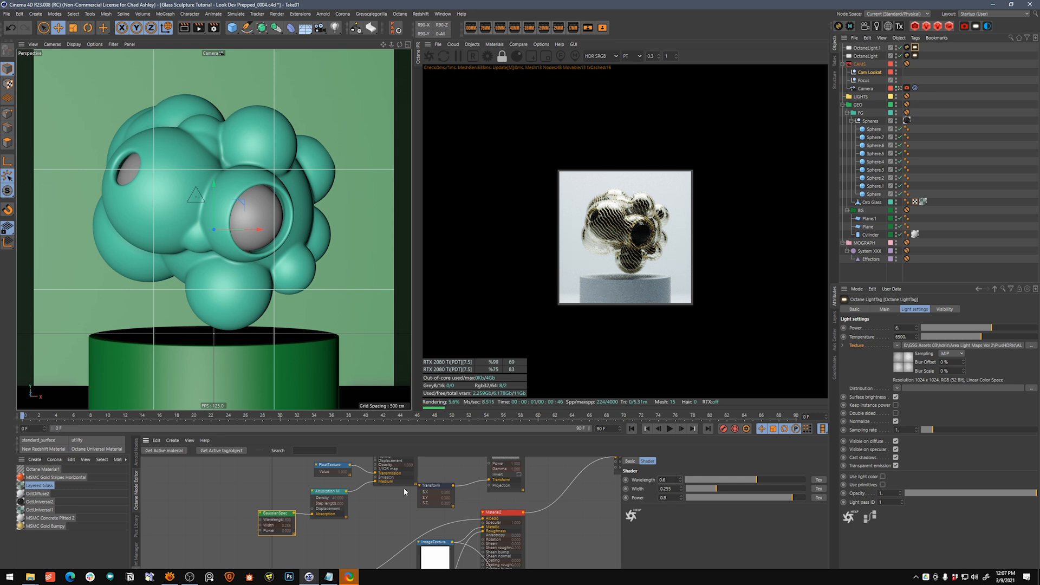
In the Absorption medium node, try a density of 40 and raise it to 80
click(325, 493)
double_click(693, 480)
text(40)
key(Return)
drag(699, 479, 678, 488)
text(80)
key(Return)
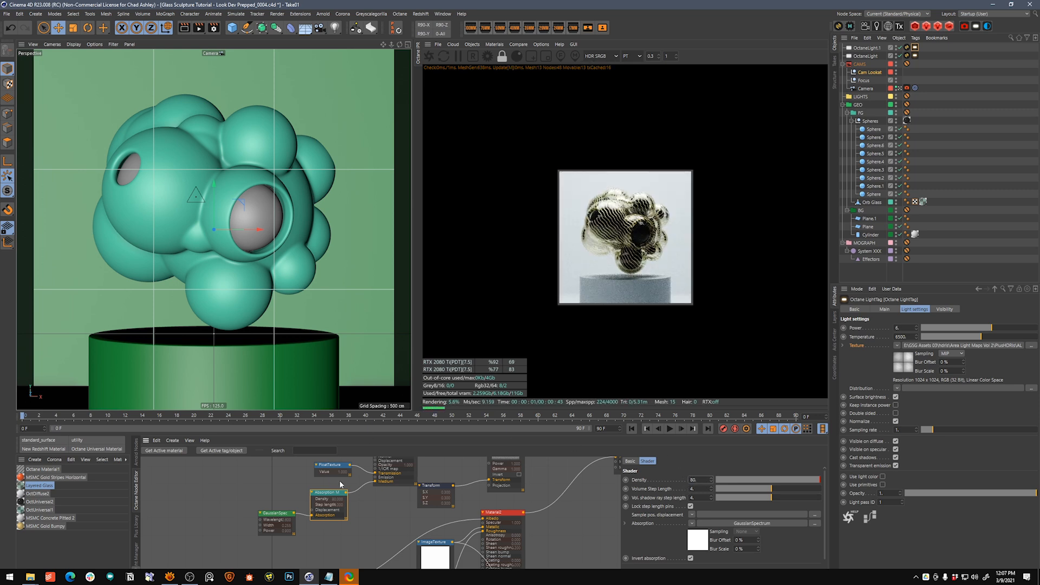
Try Gaussian spectrum wavelengths of 1 and 0.3 to compare the glass tint
click(276, 513)
double_click(670, 481)
text(1)
key(Return)
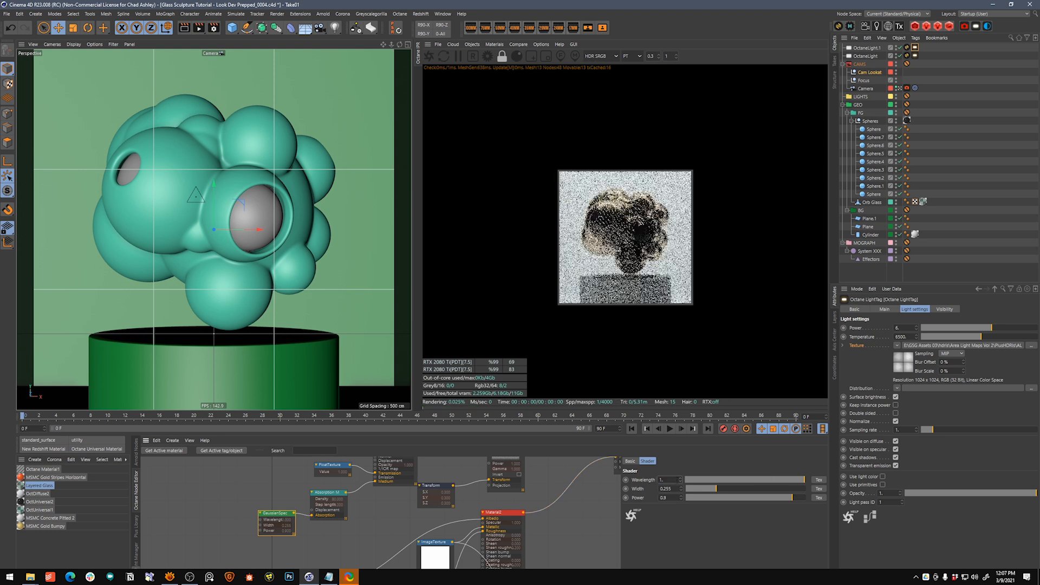
double_click(670, 480)
text(0.3)
key(Return)
Try a Gaussian spectrum wavelength of 0.45 and settle on 0.5
double_click(663, 481)
text(.45)
key(Return)
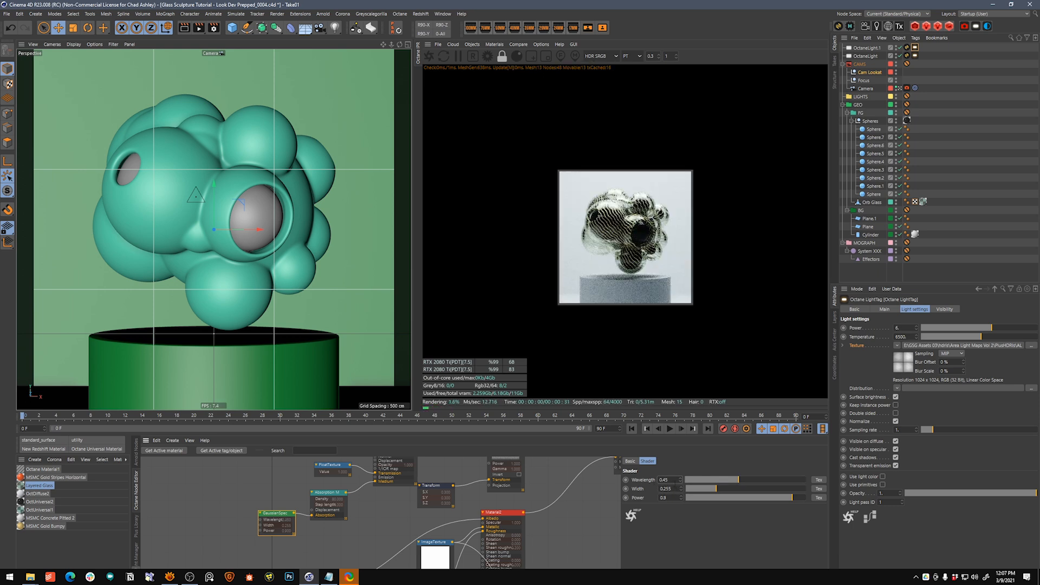
drag(675, 481, 655, 487)
text(.5)
key(Return)
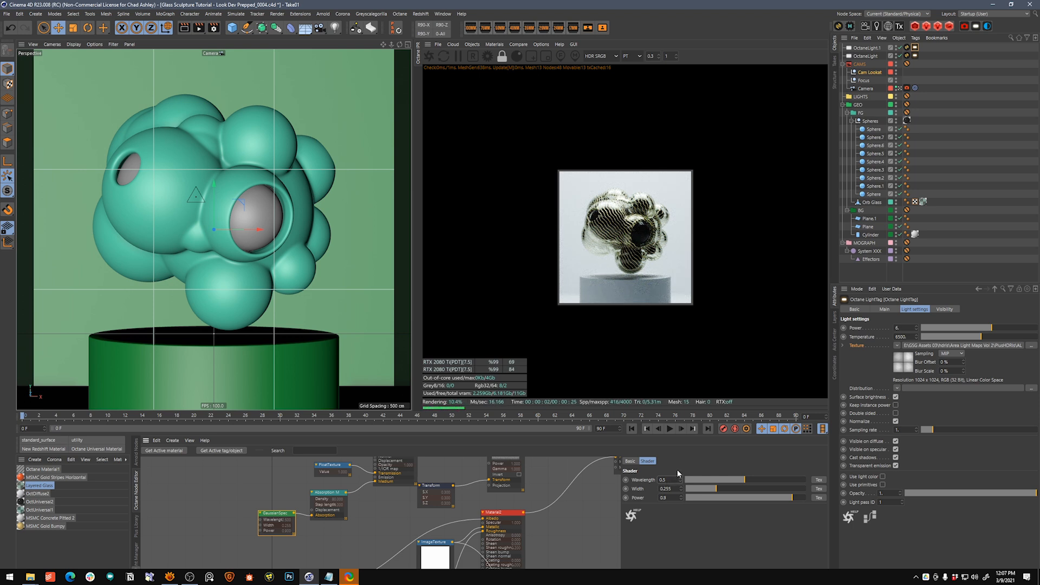
Set the Absorption medium's density to 120 and raise the live render's resolution scale to 0.6
click(328, 494)
drag(705, 480, 681, 484)
text(120)
key(Return)
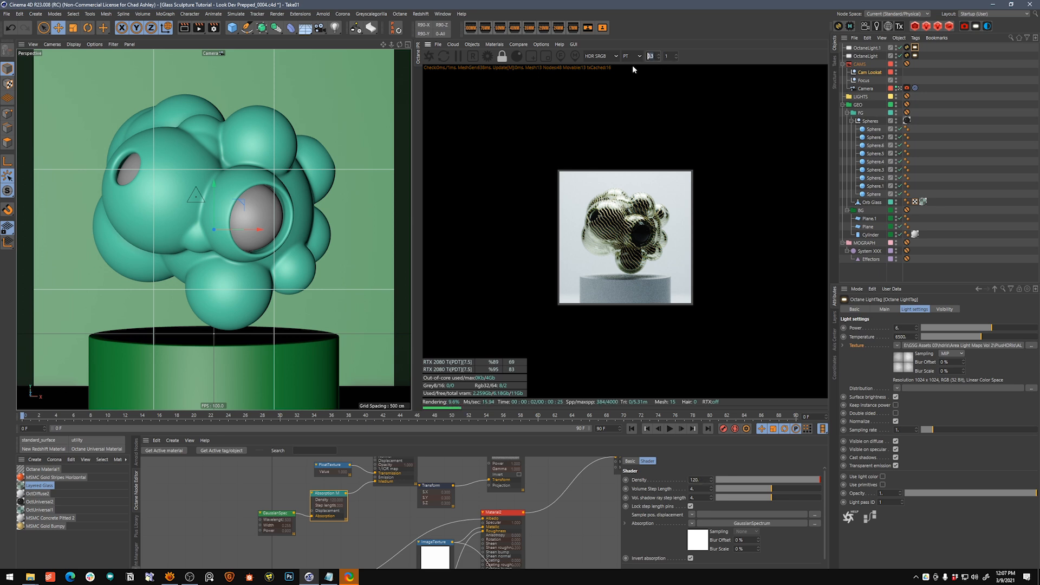
text(0.6)
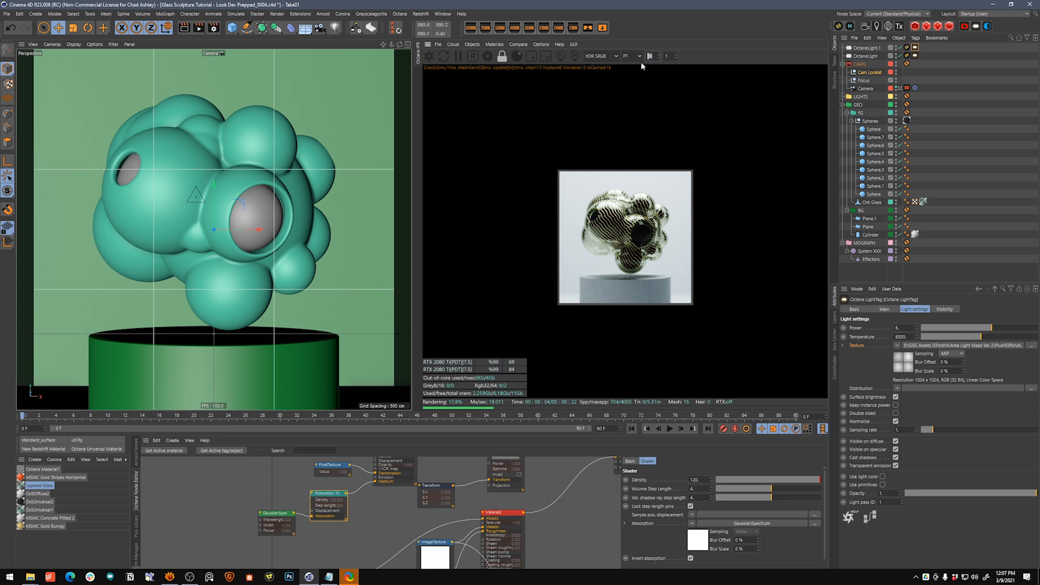
key(Return)
Try a density of 500 in the Absorption medium to compare the glass tint
double_click(701, 479)
text(500)
key(Return)
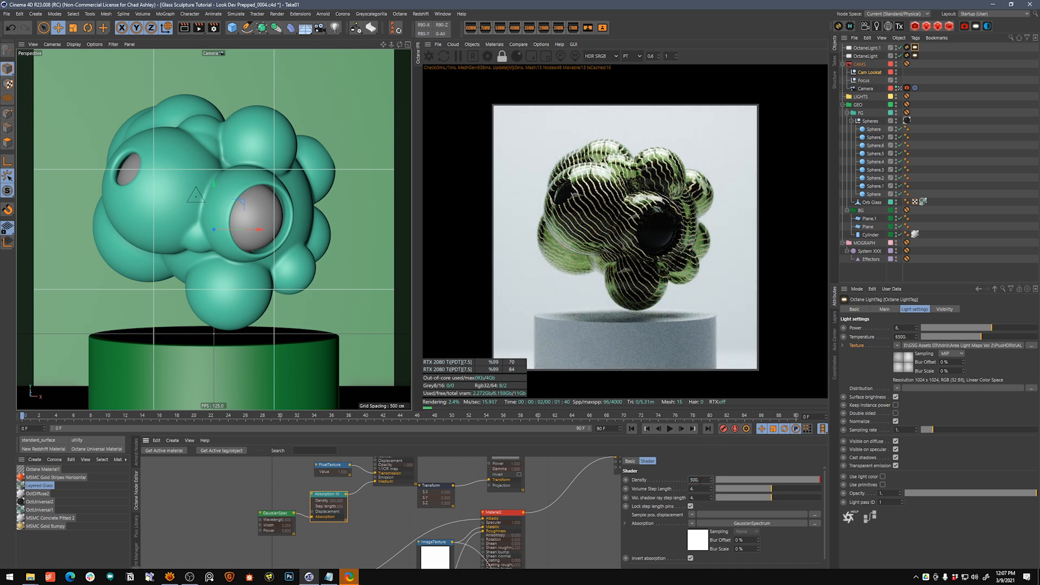
Try a Gaussian spectrum wavelength of 0.4 and settle on 0.45
click(279, 513)
double_click(662, 480)
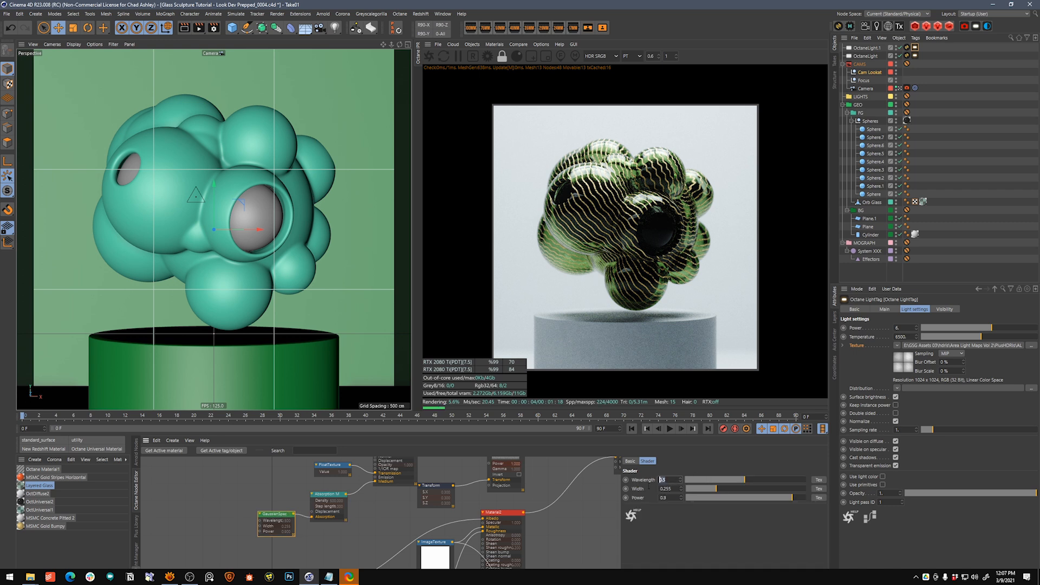
text(.4)
key(Return)
click(668, 480)
text(5)
key(Return)
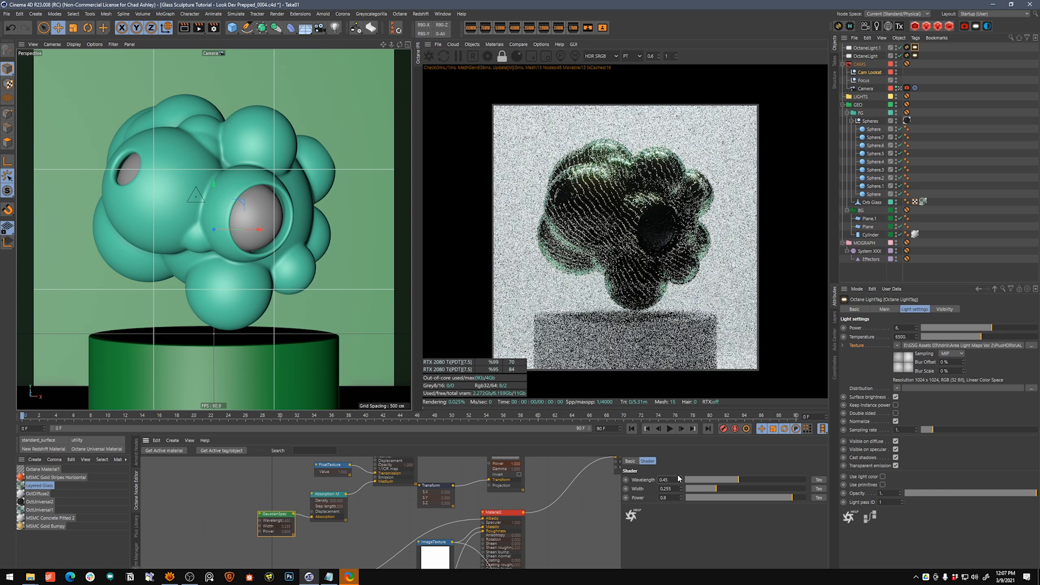
Bring the Absorption medium's density back down to 80
click(338, 493)
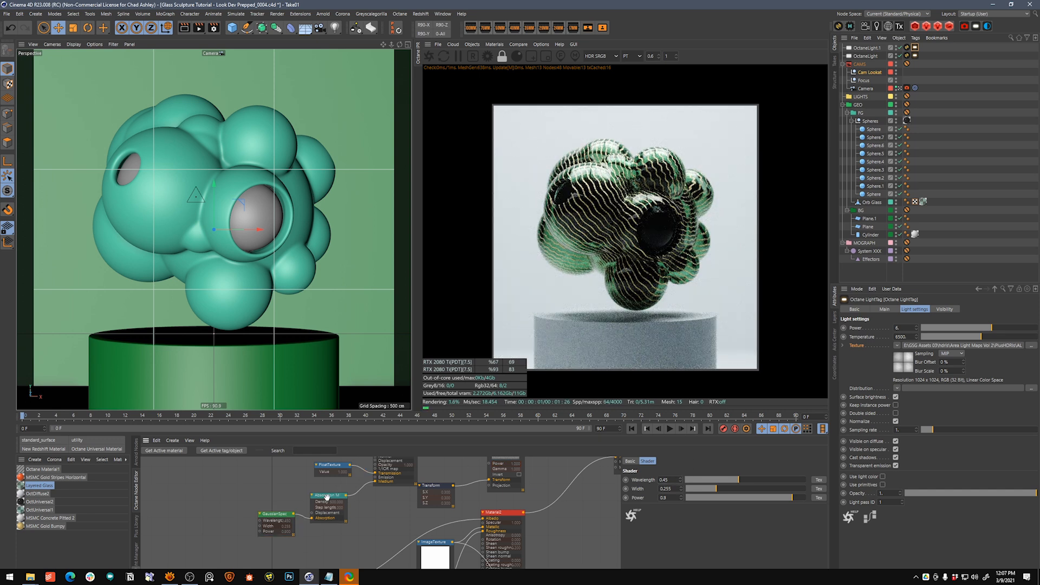
double_click(695, 480)
text(80)
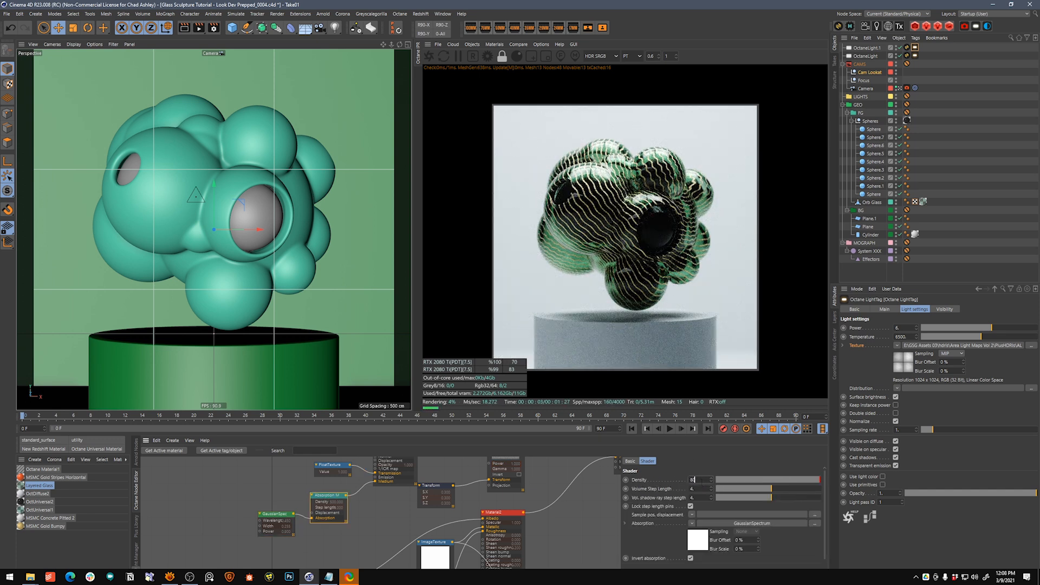
key(Return)
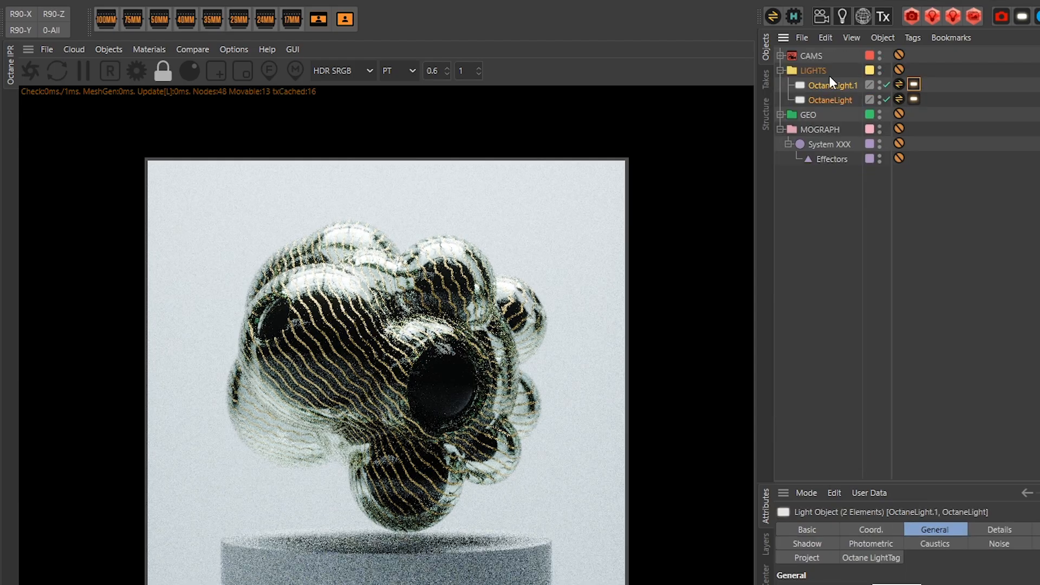
Collapse the LIGHTS and MOGRAPH groups to tidy the object hierarchy
drag(869, 59, 842, 55)
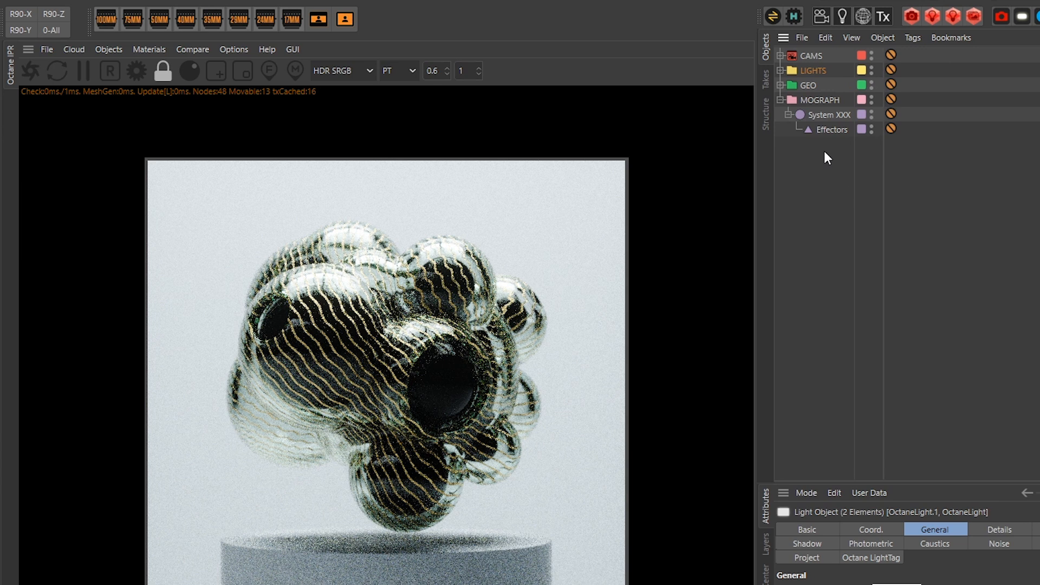
click(780, 101)
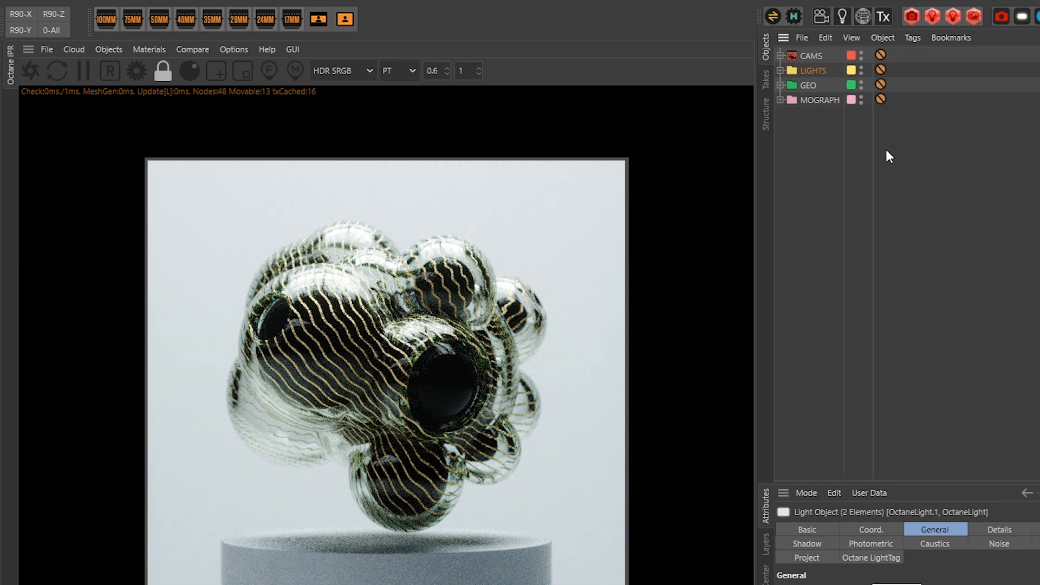